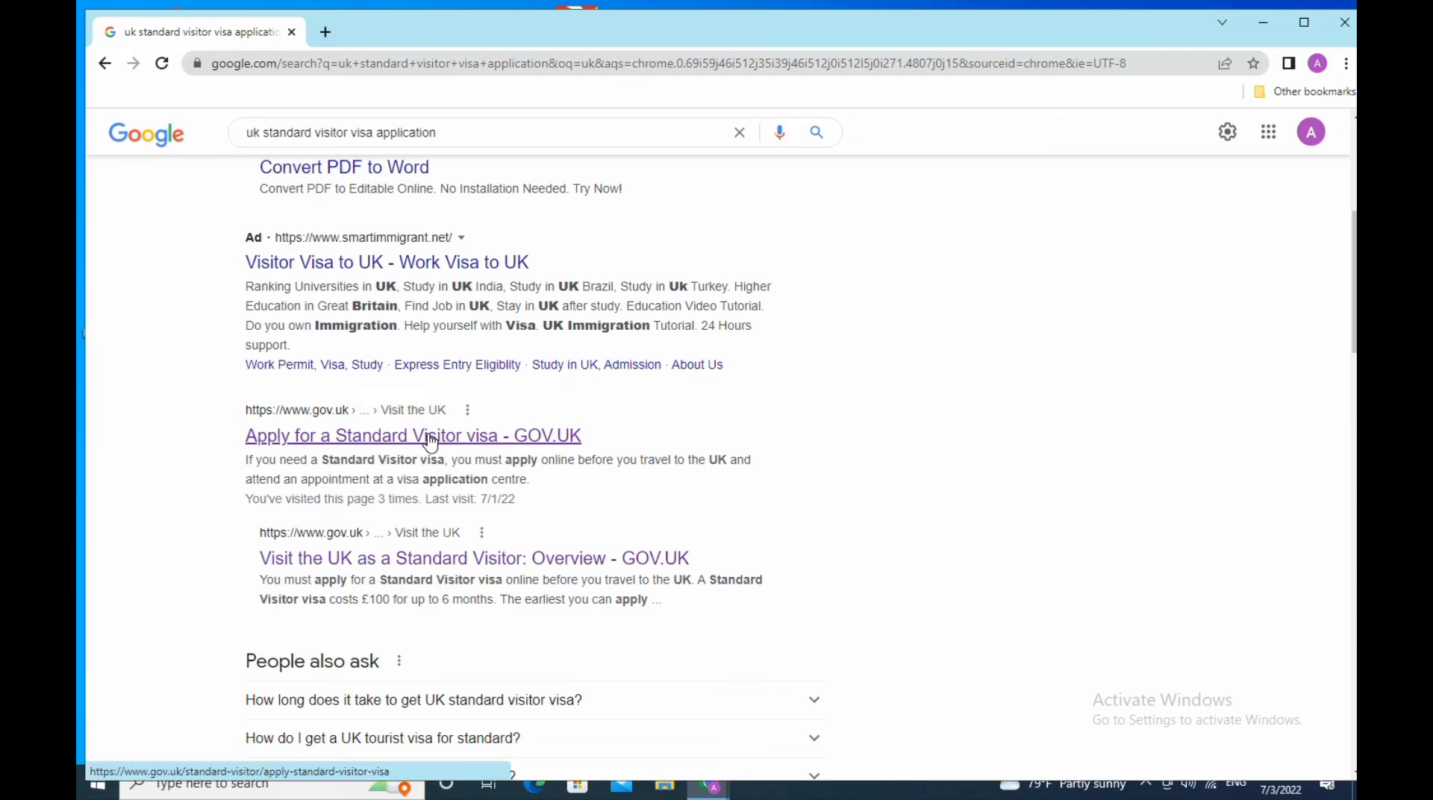
- Open the official 'Apply for a Standard Visitor visa' page from the search results
{"action": "left_click", "coordinate": [431, 441]}
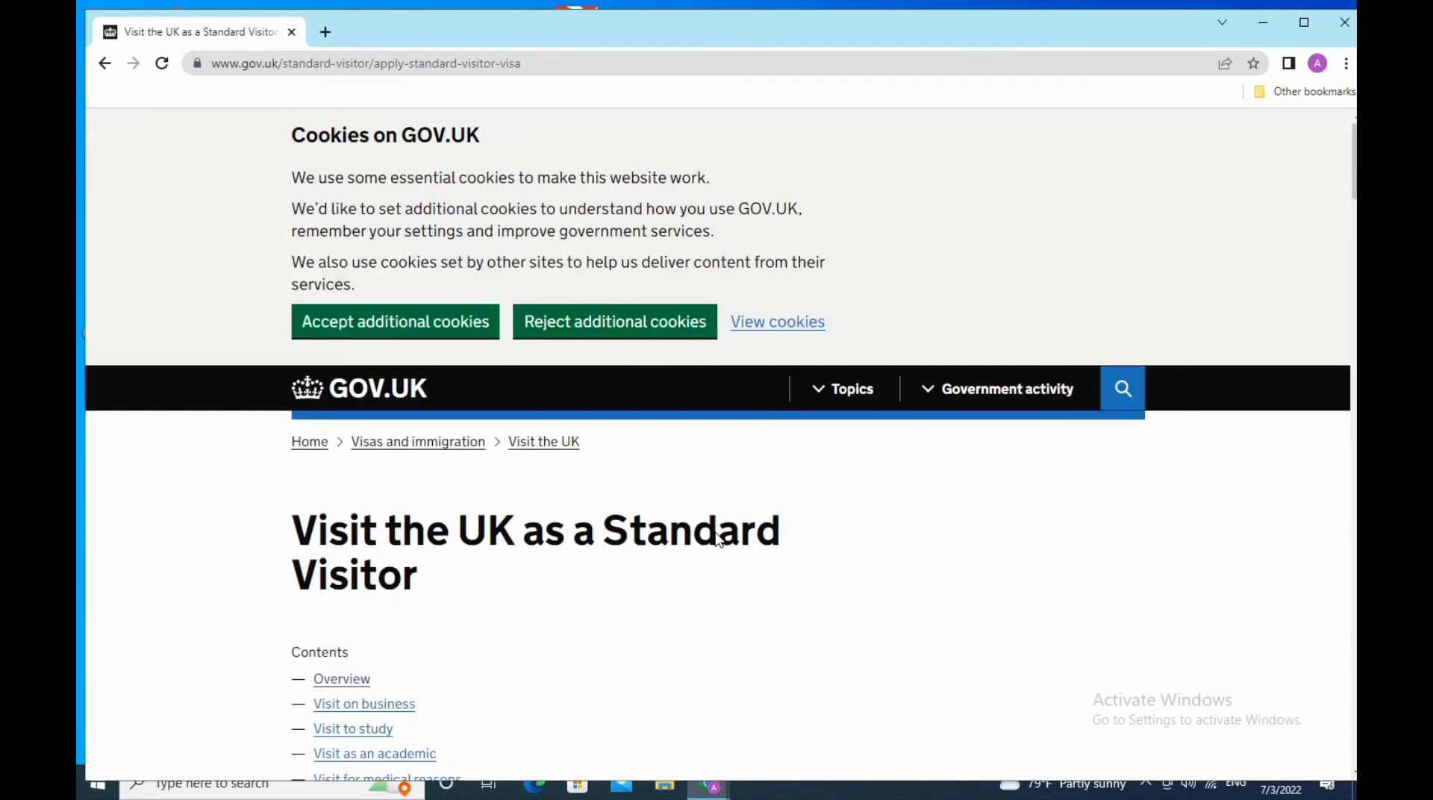
{"action": "scroll", "coordinate": [719, 539], "scroll_direction": "down", "scroll_amount": 12}
{"action": "scroll", "coordinate": [719, 538], "scroll_direction": "up", "scroll_amount": 3}
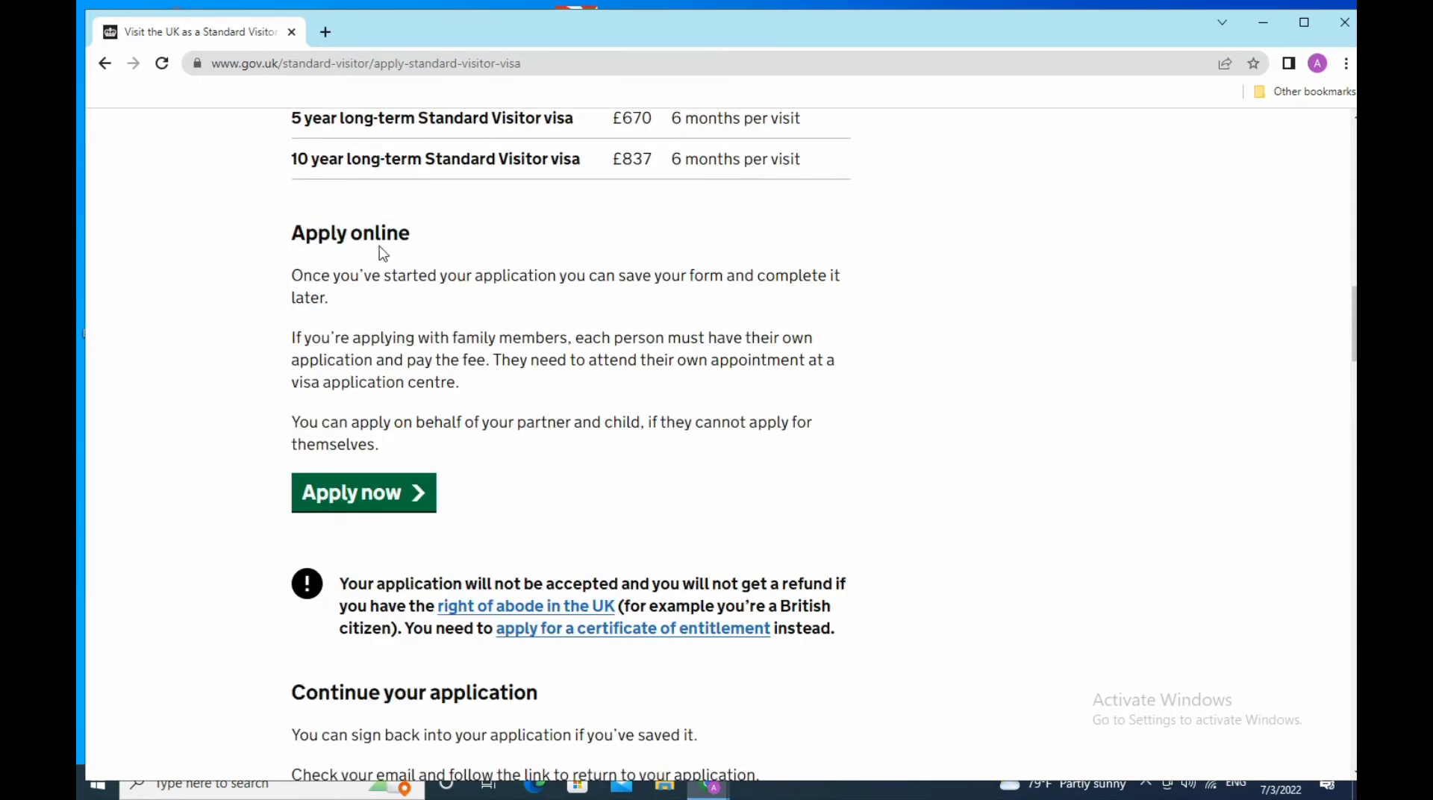
{"action": "scroll", "coordinate": [736, 327], "scroll_direction": "up", "scroll_amount": 9}
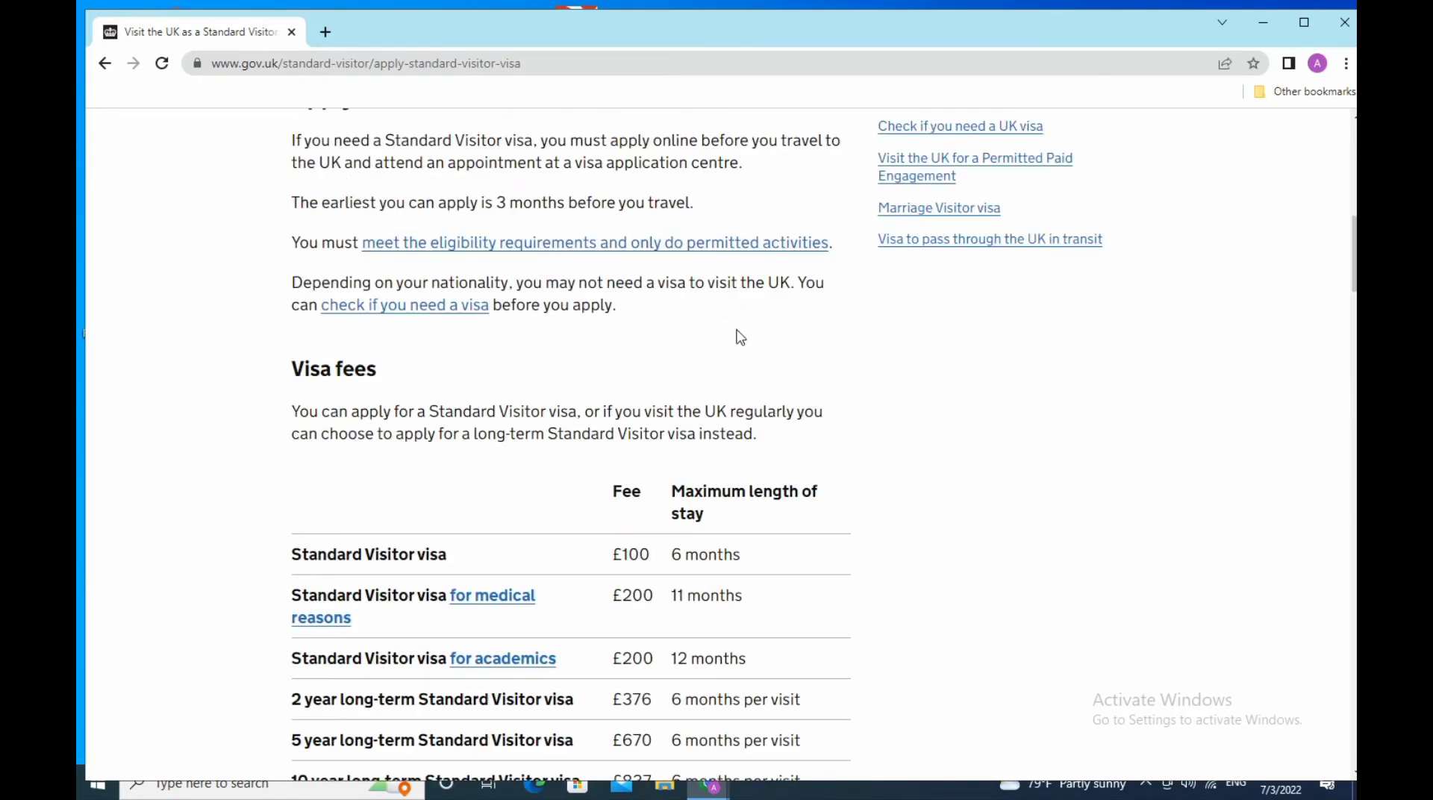
{"action": "scroll", "coordinate": [739, 336], "scroll_direction": "down", "scroll_amount": 4}
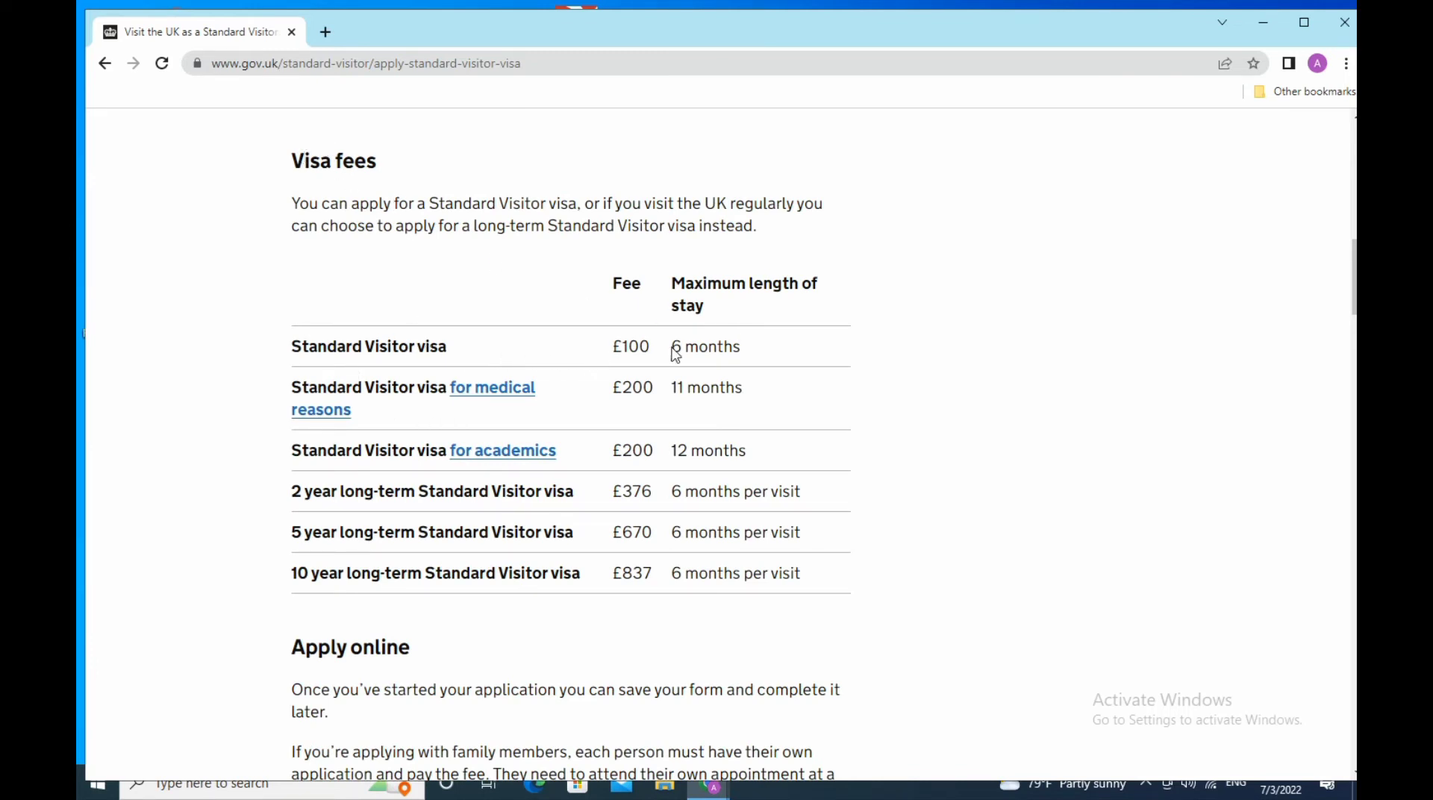
- Highlight the short-stay fees: £100 for 6 months, £200 medical (11 months), £200 academics (12 months)
{"action": "left_click_drag", "start_coordinate": [604, 345], "coordinate": [773, 361]}
{"action": "left_click", "coordinate": [823, 359]}
{"action": "left_click_drag", "start_coordinate": [606, 391], "coordinate": [800, 406]}
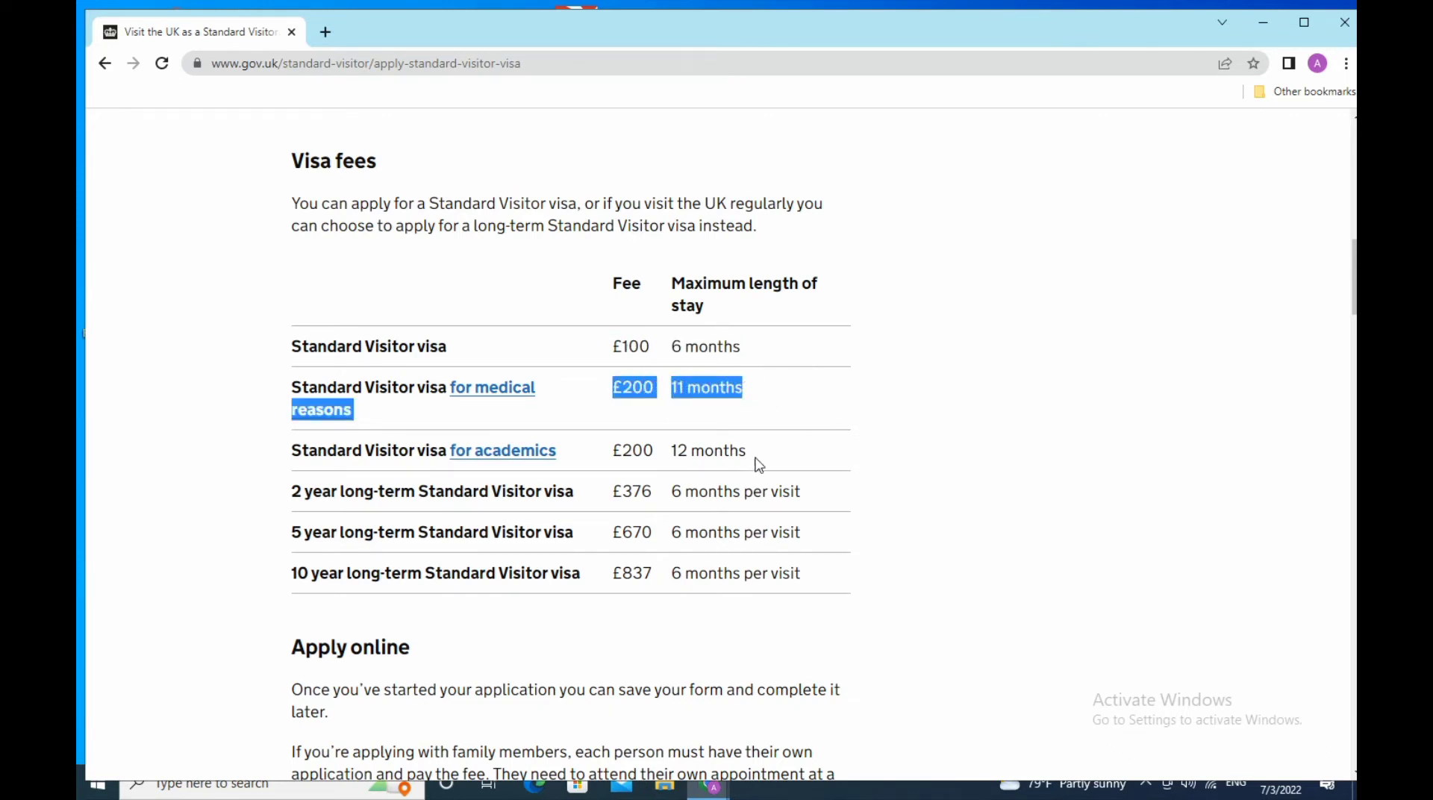
{"action": "left_click_drag", "start_coordinate": [598, 456], "coordinate": [832, 455]}
{"action": "left_click", "coordinate": [902, 471]}
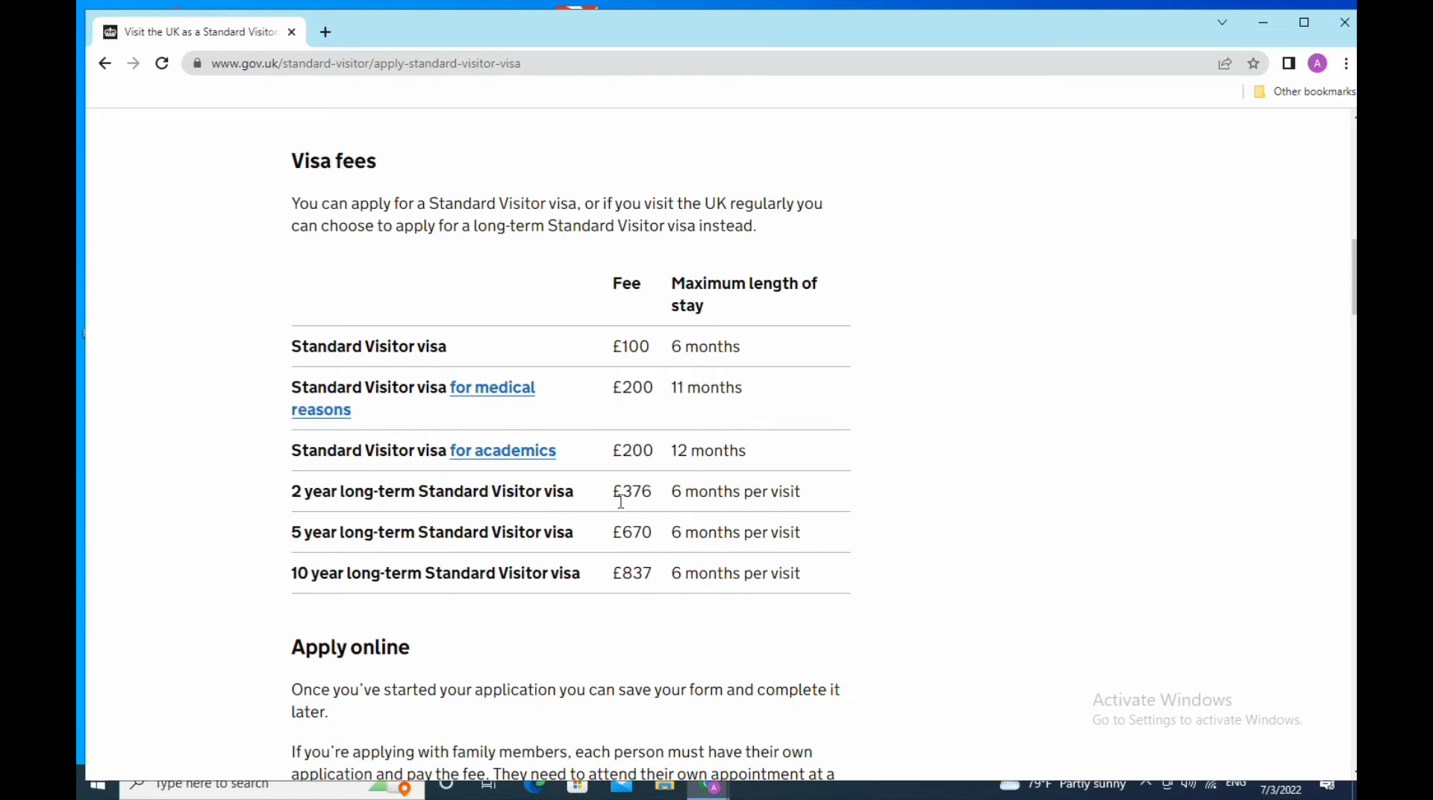
- Highlight the long-term visa fees of £376 (2 years), £670 (5 years) and £837 (10 years)
{"action": "left_click_drag", "start_coordinate": [602, 499], "coordinate": [810, 514]}
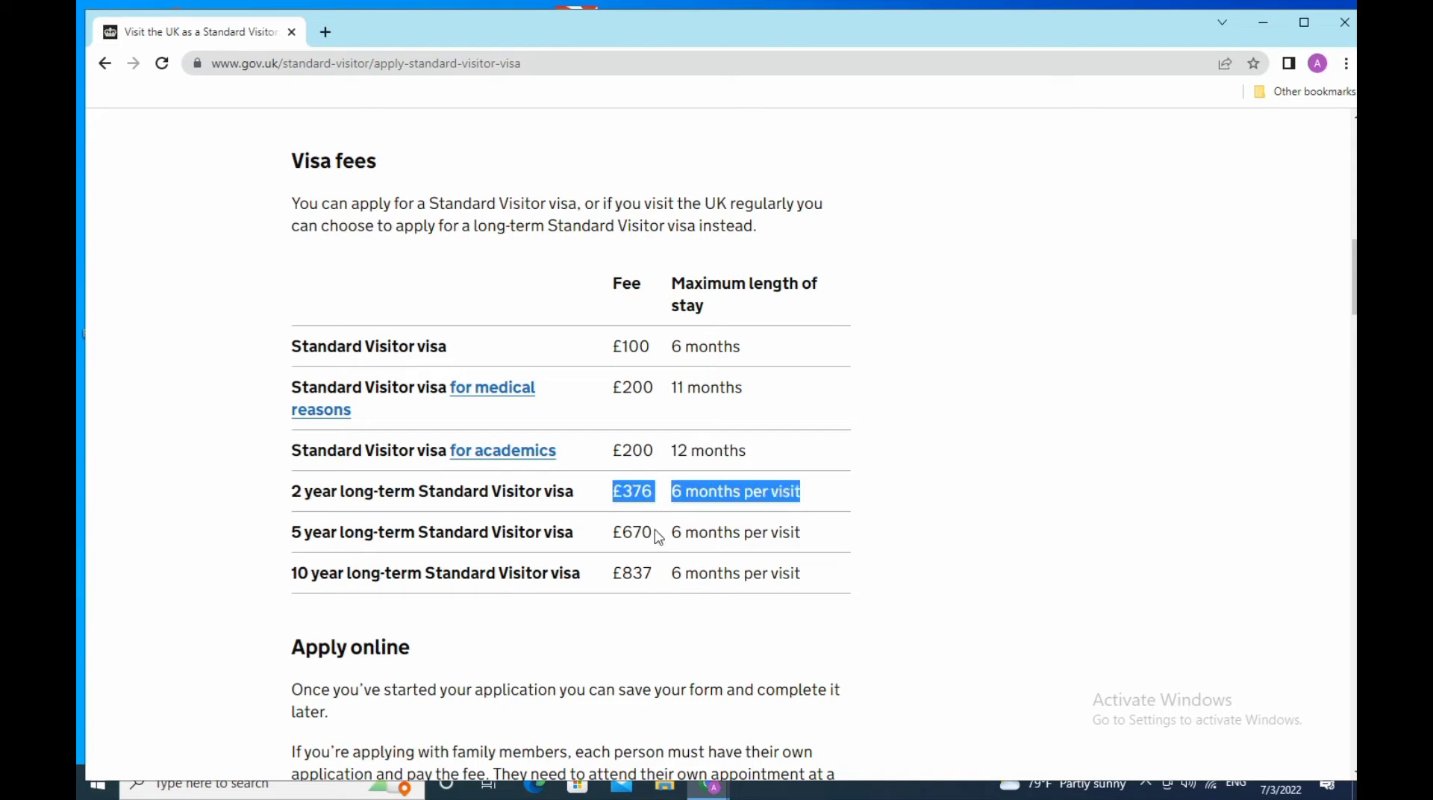
{"action": "left_click", "coordinate": [852, 491]}
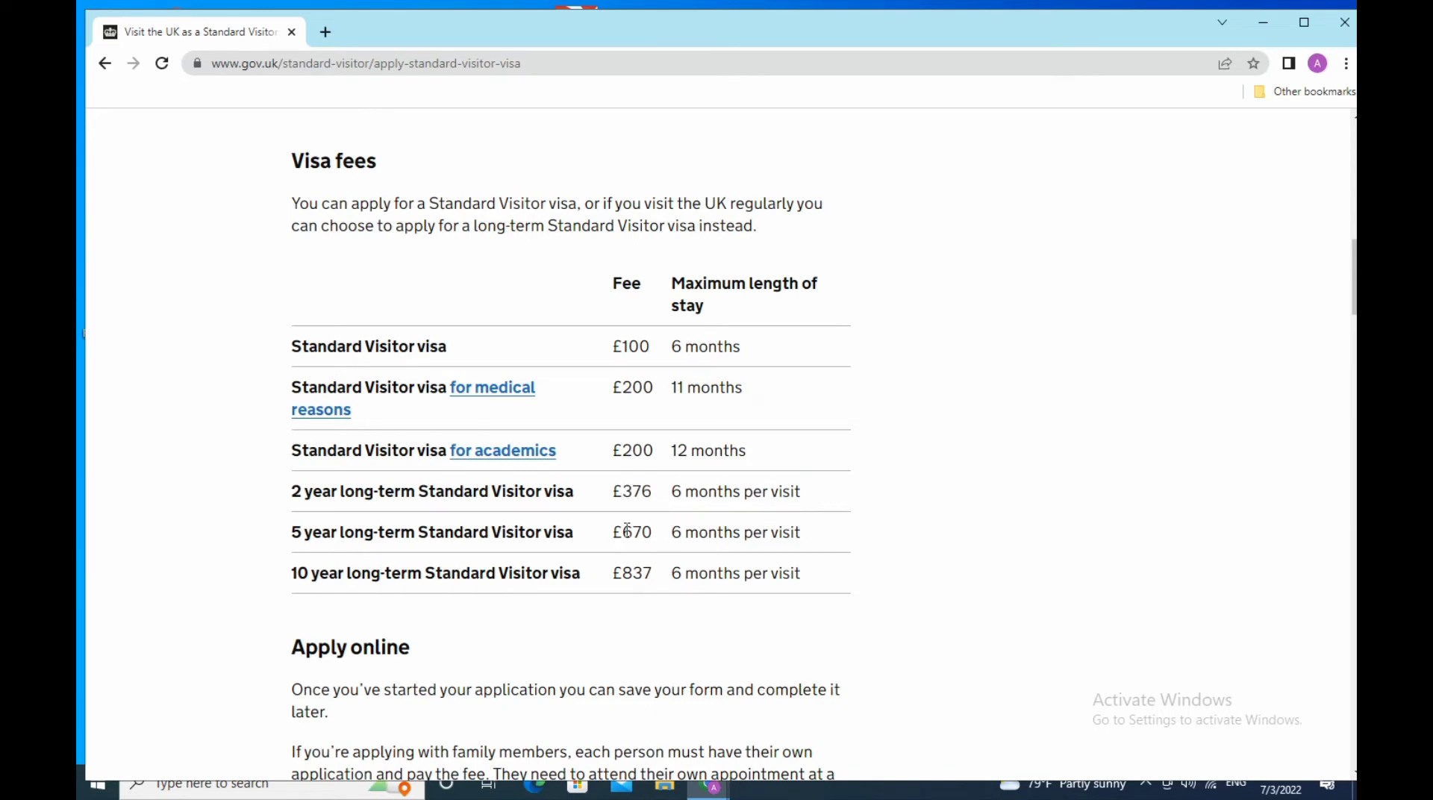
{"action": "left_click_drag", "start_coordinate": [606, 539], "coordinate": [823, 550]}
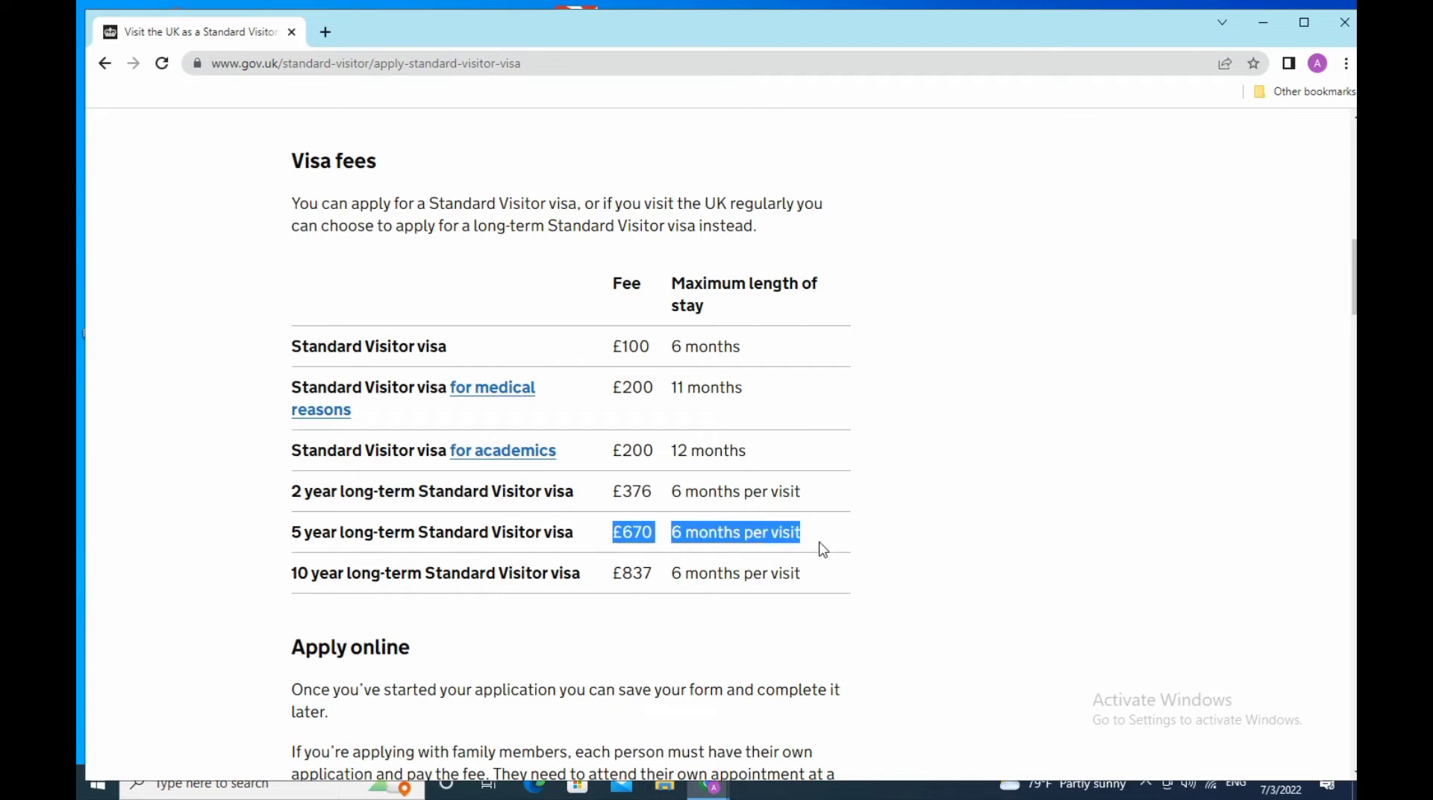
{"action": "left_click", "coordinate": [826, 533]}
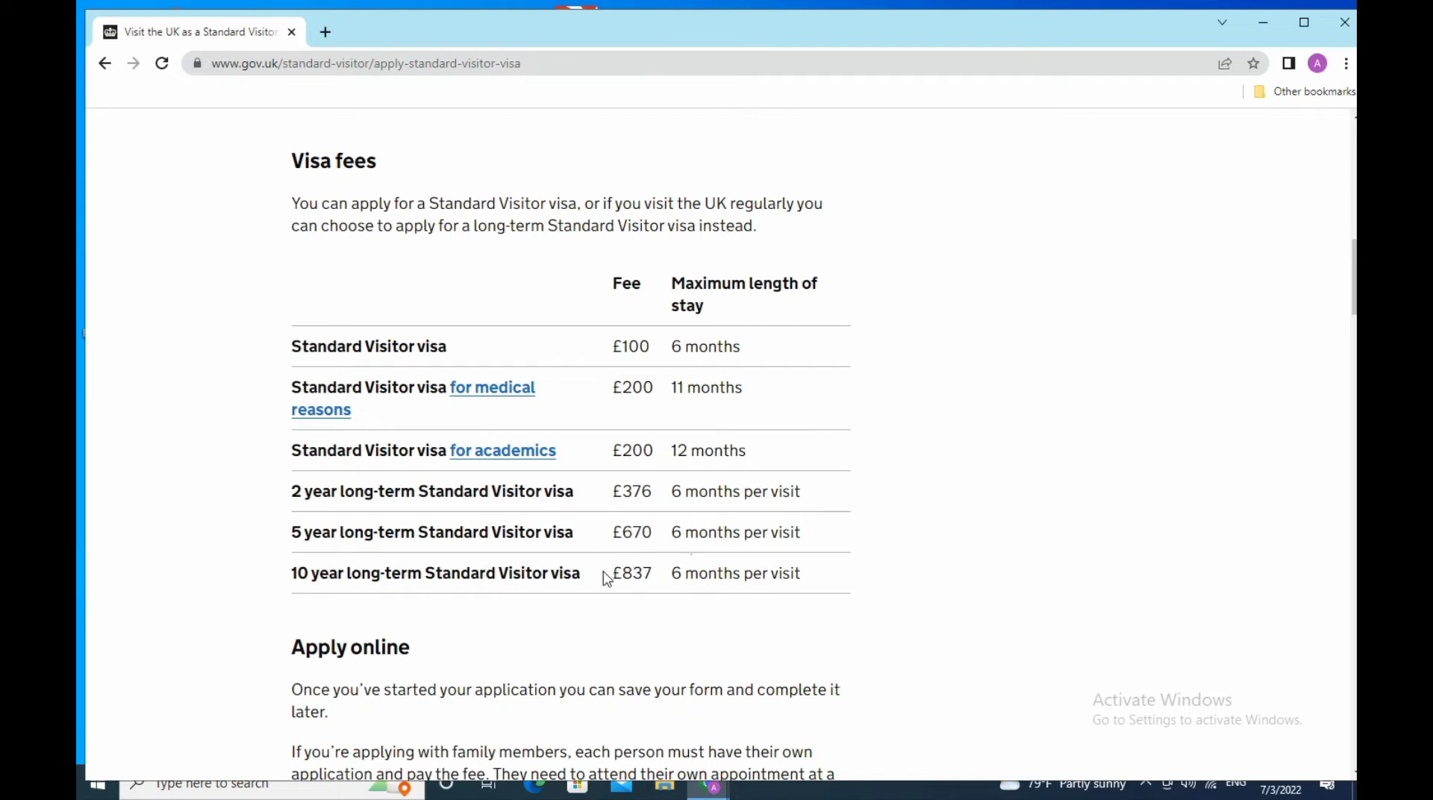
{"action": "left_click_drag", "start_coordinate": [602, 576], "coordinate": [857, 583]}
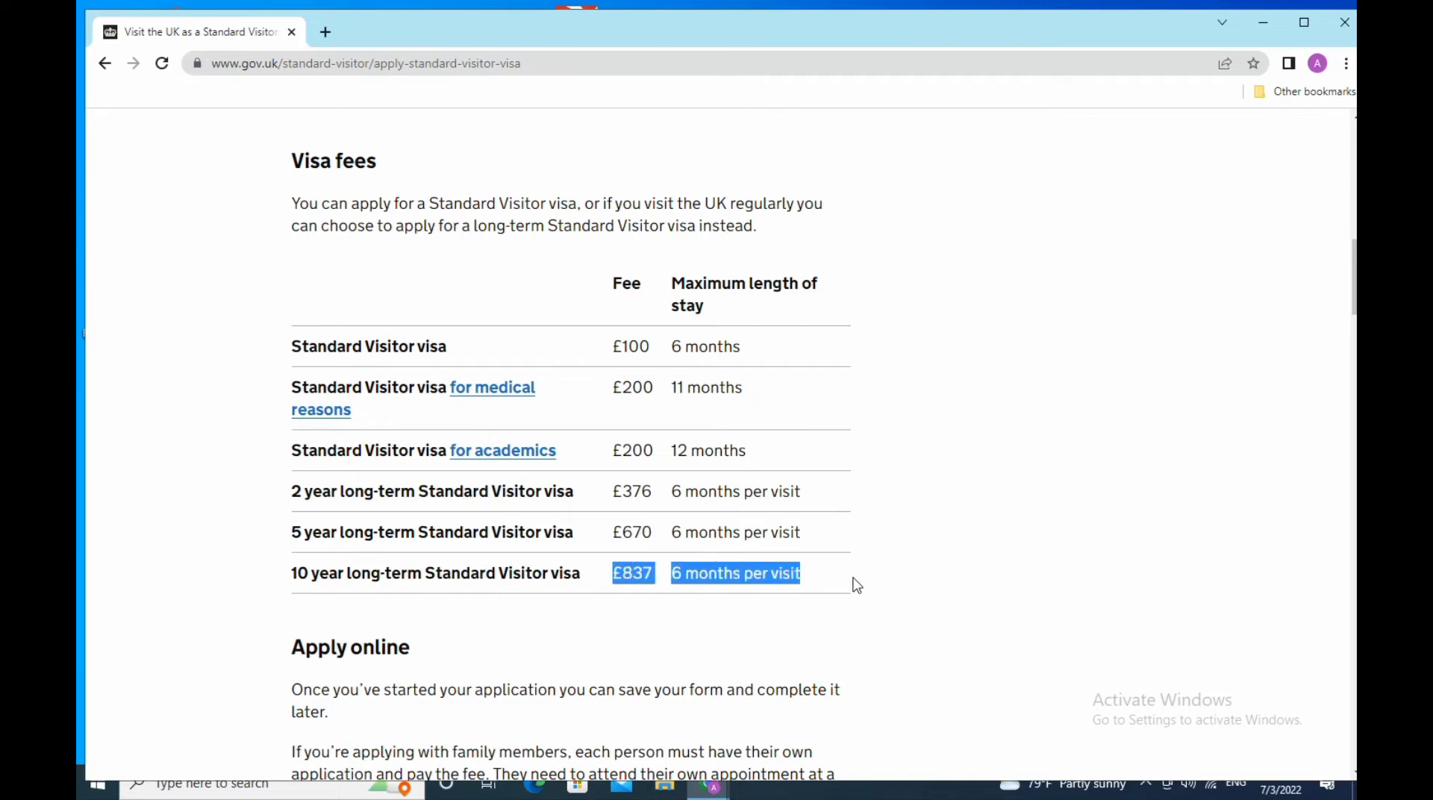
{"action": "scroll", "coordinate": [855, 584], "scroll_direction": "down", "scroll_amount": 3}
{"action": "left_click", "coordinate": [967, 457]}
{"action": "scroll", "coordinate": [783, 460], "scroll_direction": "down", "scroll_amount": 3}
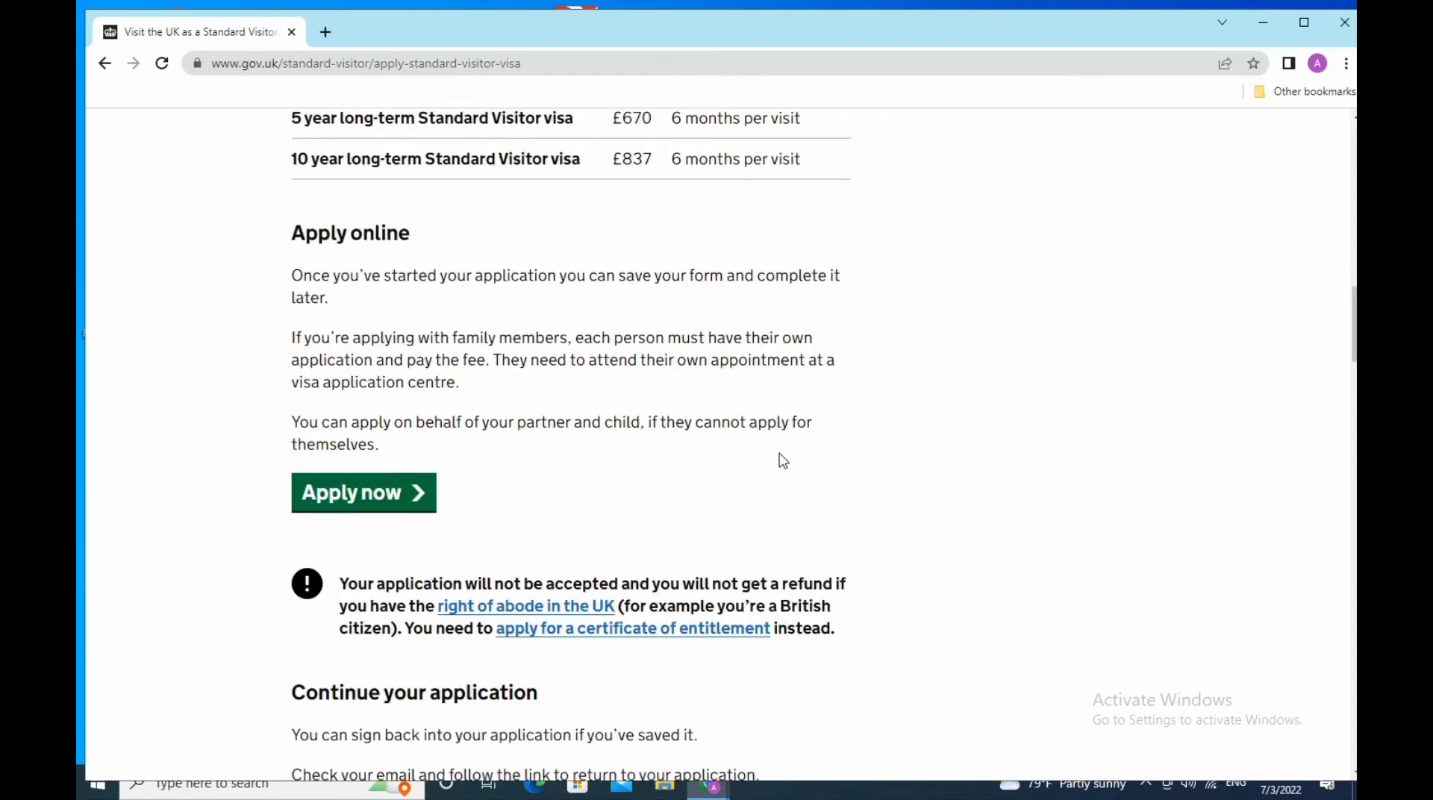
- Begin the online visitor application via Apply now and pick English on the Select your language page
{"action": "left_click", "coordinate": [398, 502]}
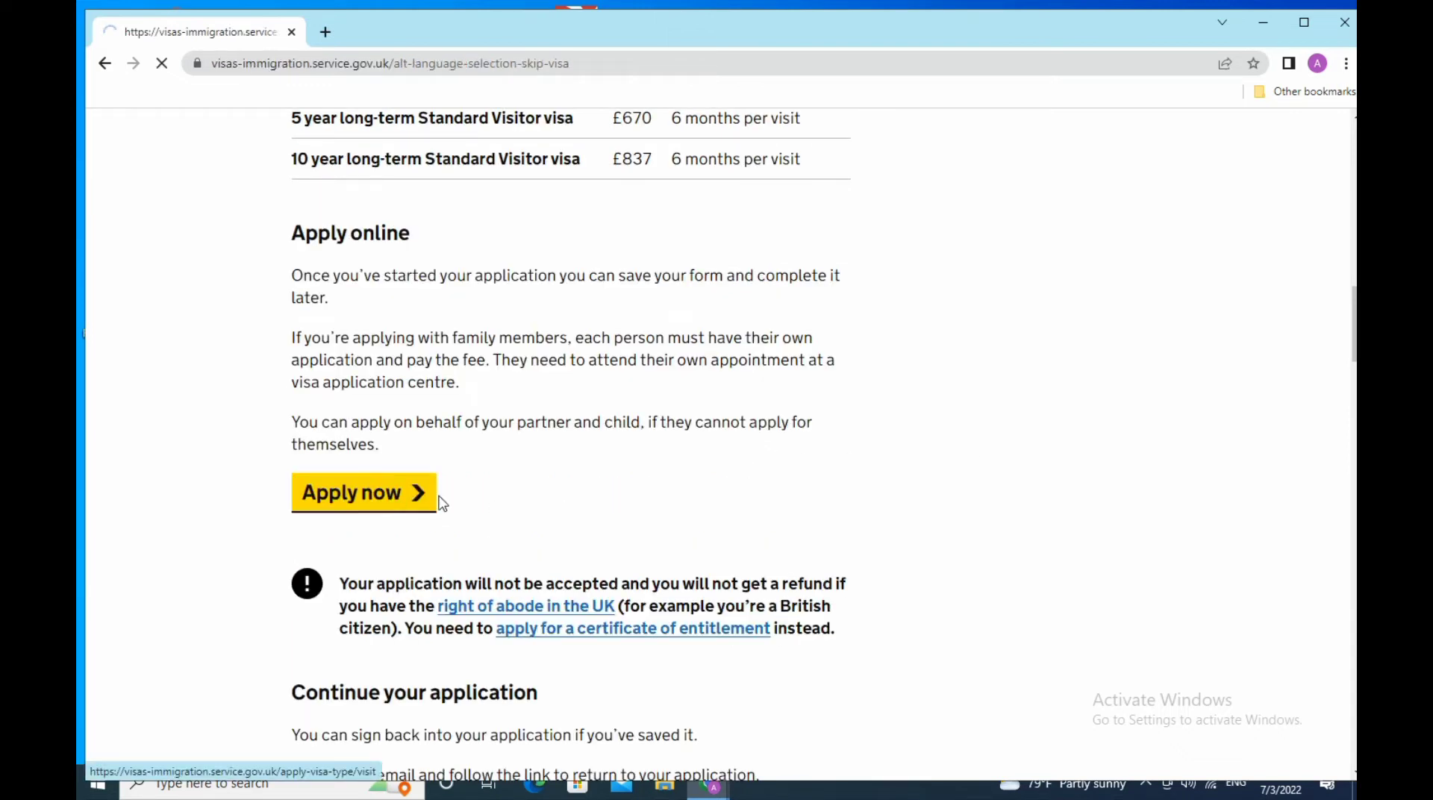
{"action": "scroll", "coordinate": [521, 530], "scroll_direction": "down", "scroll_amount": 3}
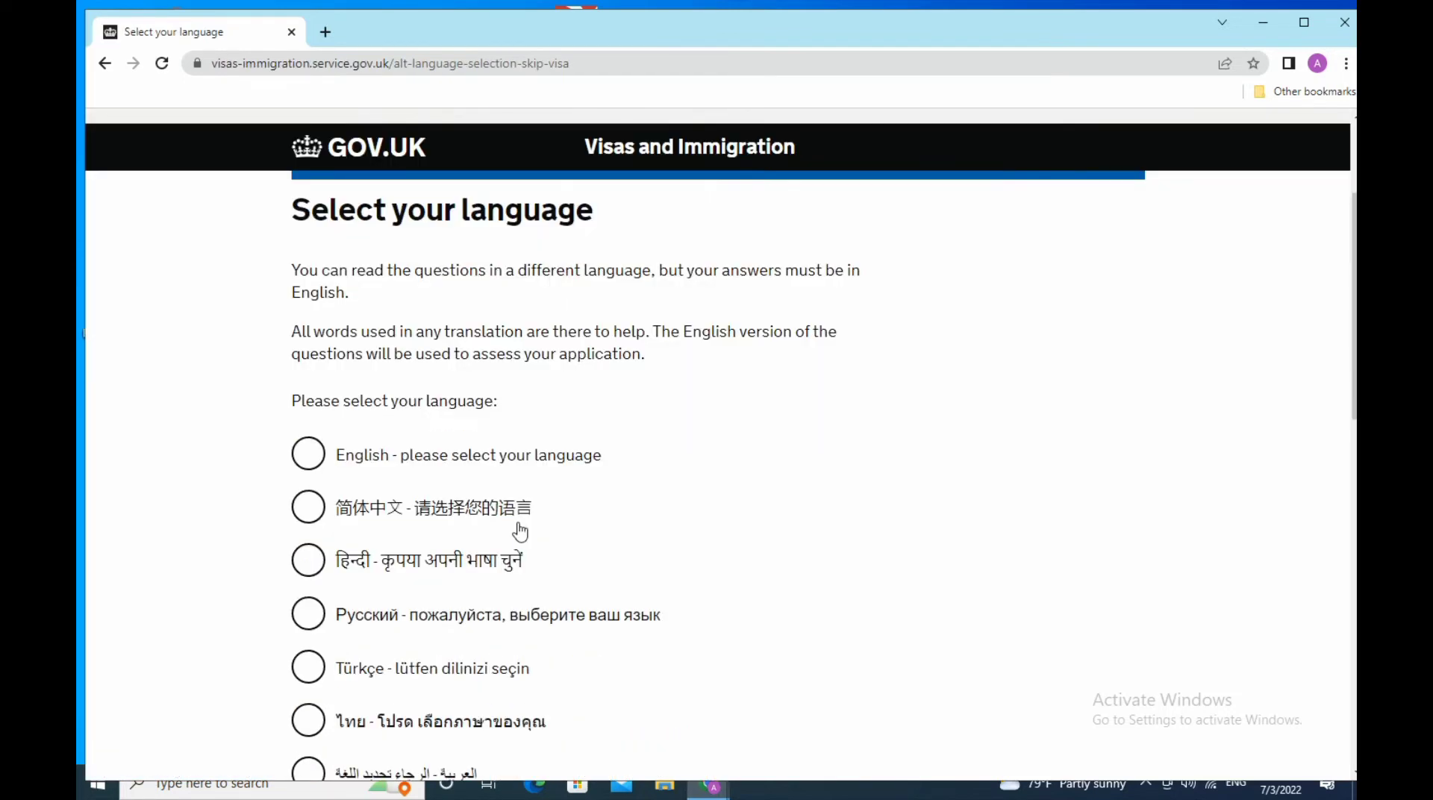
{"action": "left_click", "coordinate": [312, 454]}
{"action": "scroll", "coordinate": [647, 466], "scroll_direction": "down", "scroll_amount": 3}
{"action": "scroll", "coordinate": [646, 467], "scroll_direction": "down", "scroll_amount": 6}
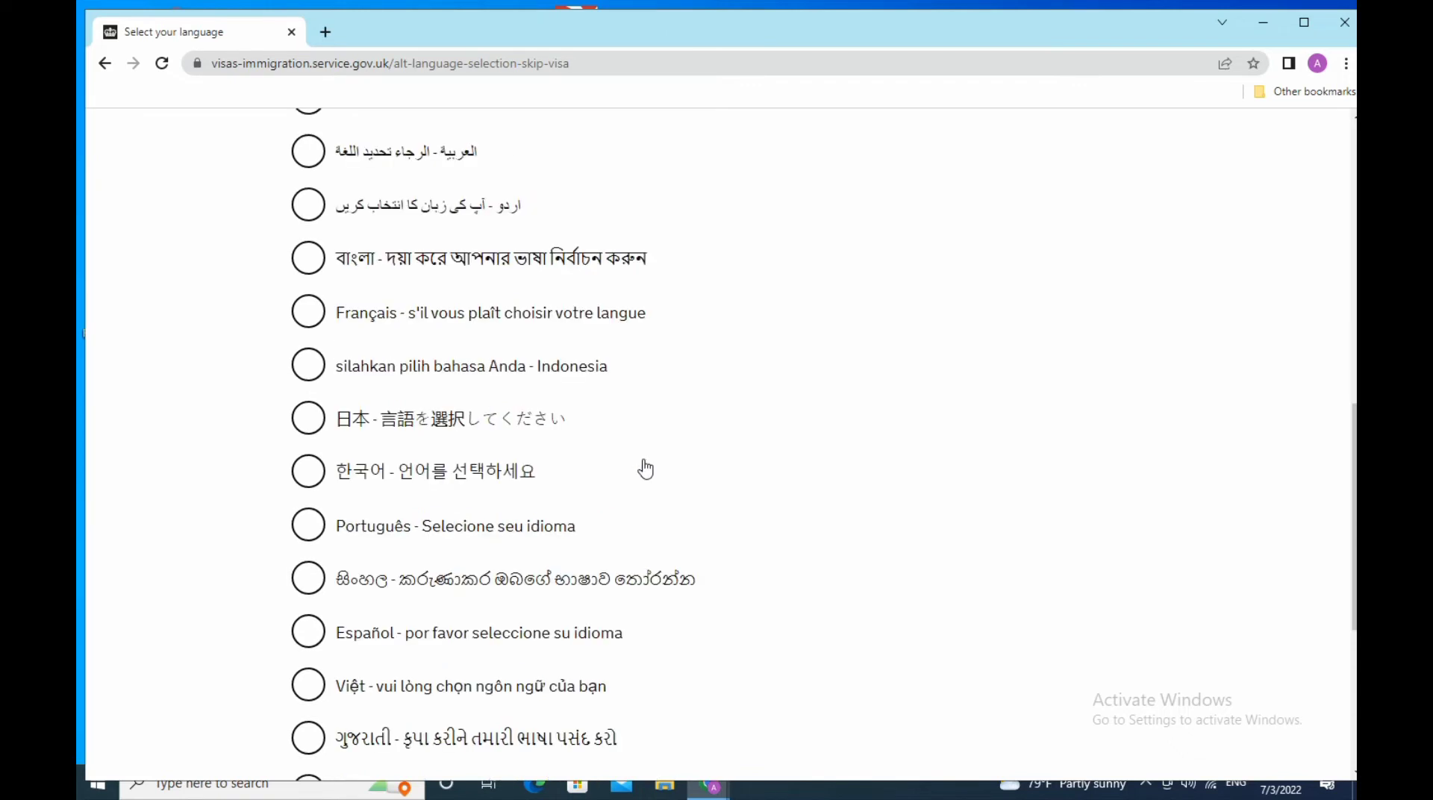
{"action": "scroll", "coordinate": [643, 468], "scroll_direction": "up", "scroll_amount": 6}
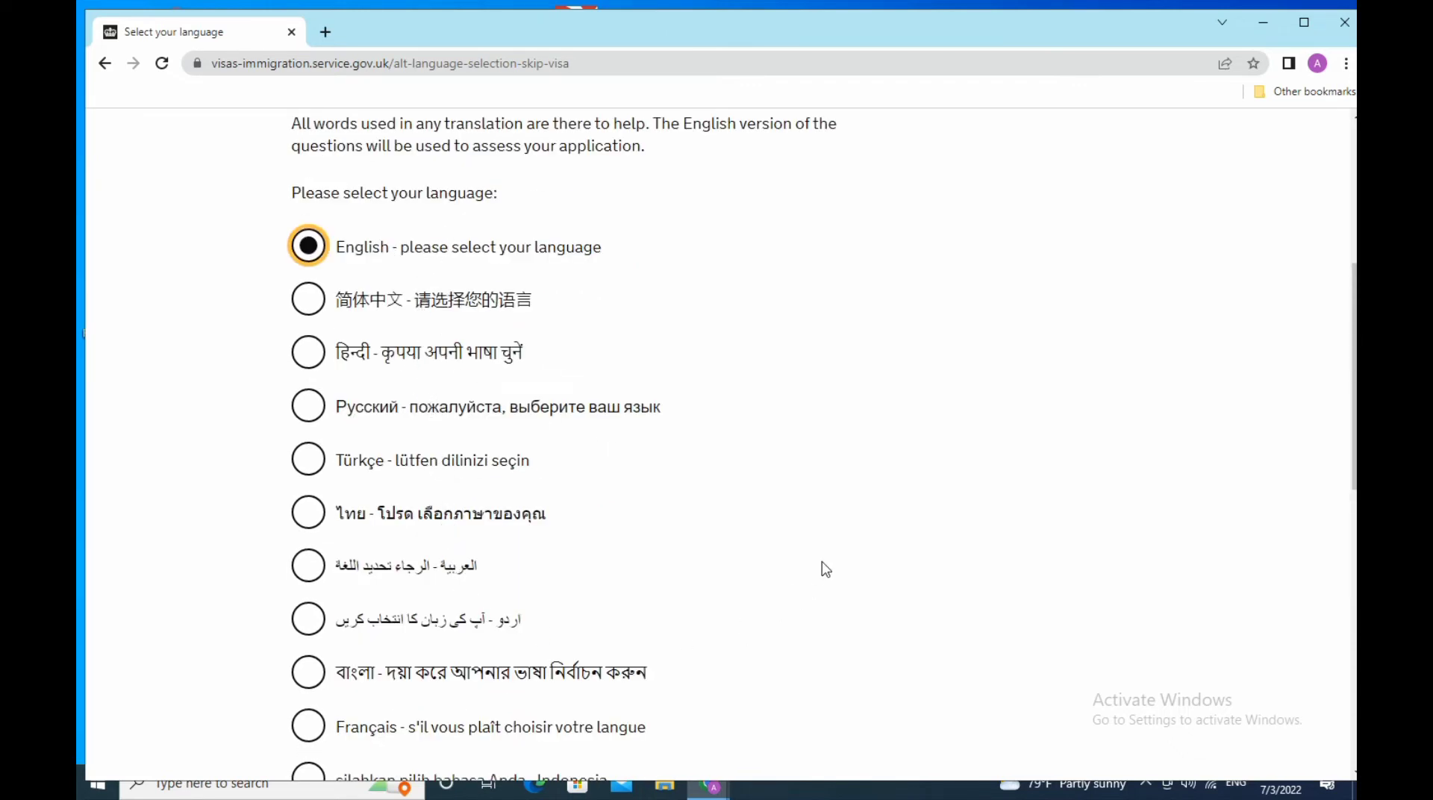
{"action": "scroll", "coordinate": [825, 569], "scroll_direction": "down", "scroll_amount": 3}
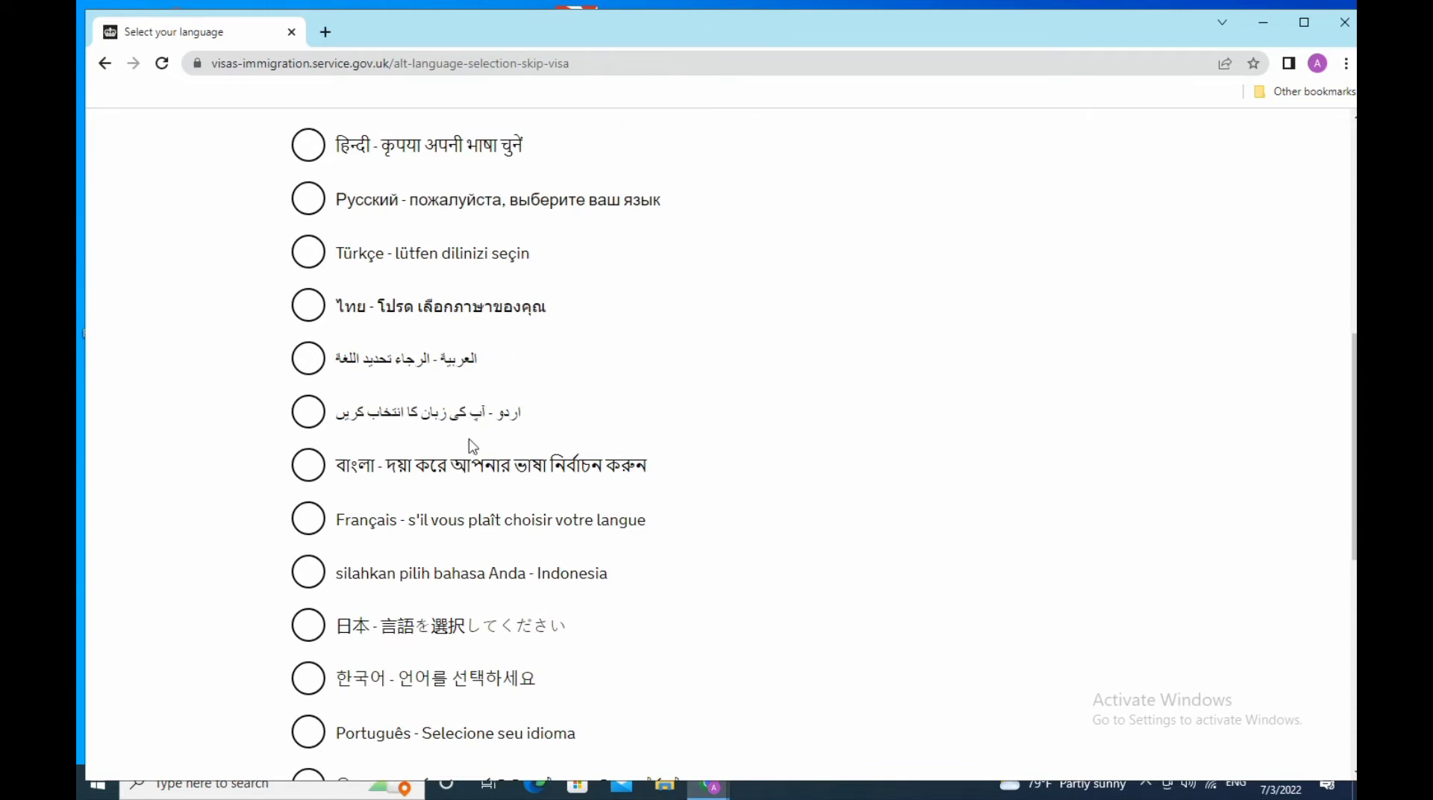
{"action": "scroll", "coordinate": [873, 544], "scroll_direction": "down", "scroll_amount": 3}
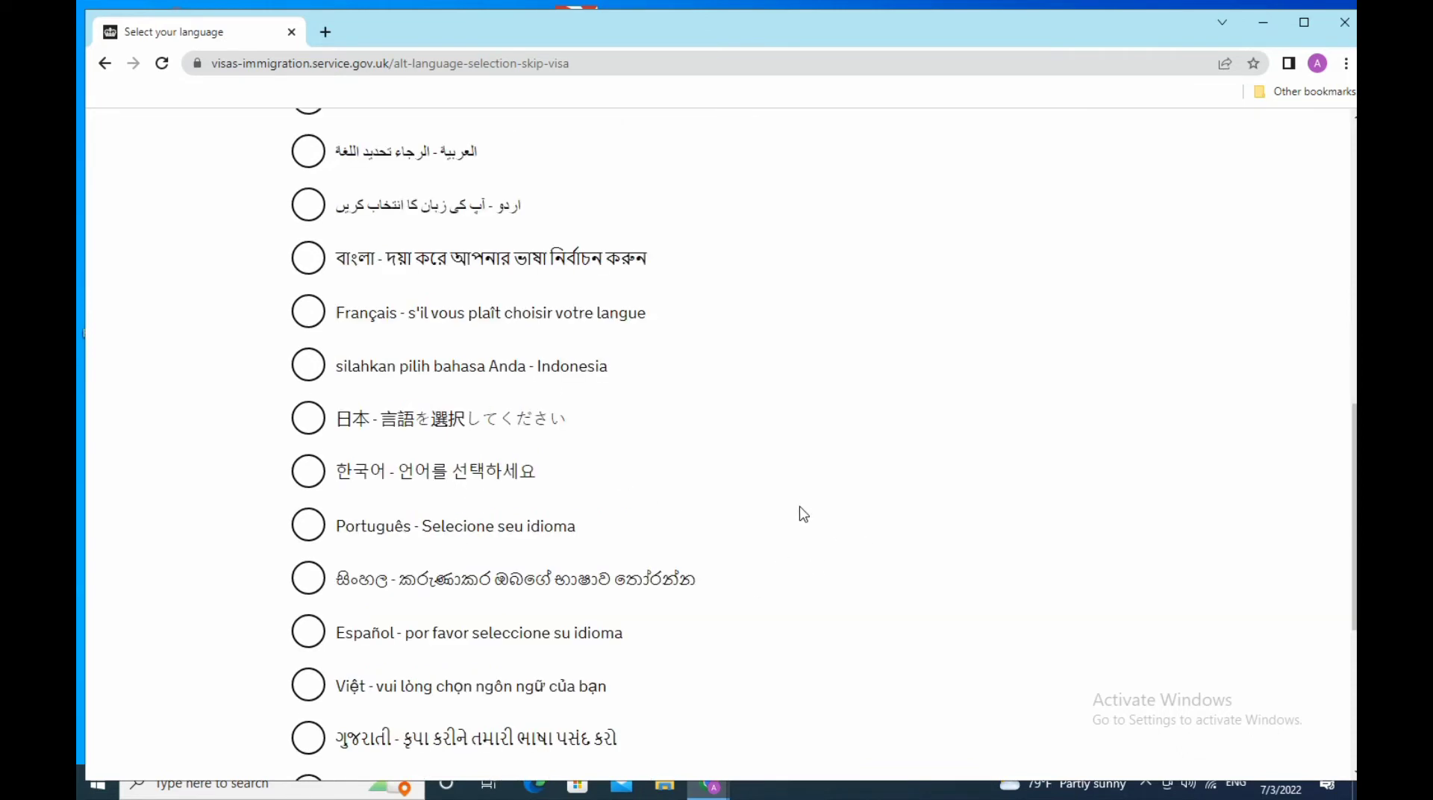
{"action": "scroll", "coordinate": [798, 507], "scroll_direction": "down", "scroll_amount": 6}
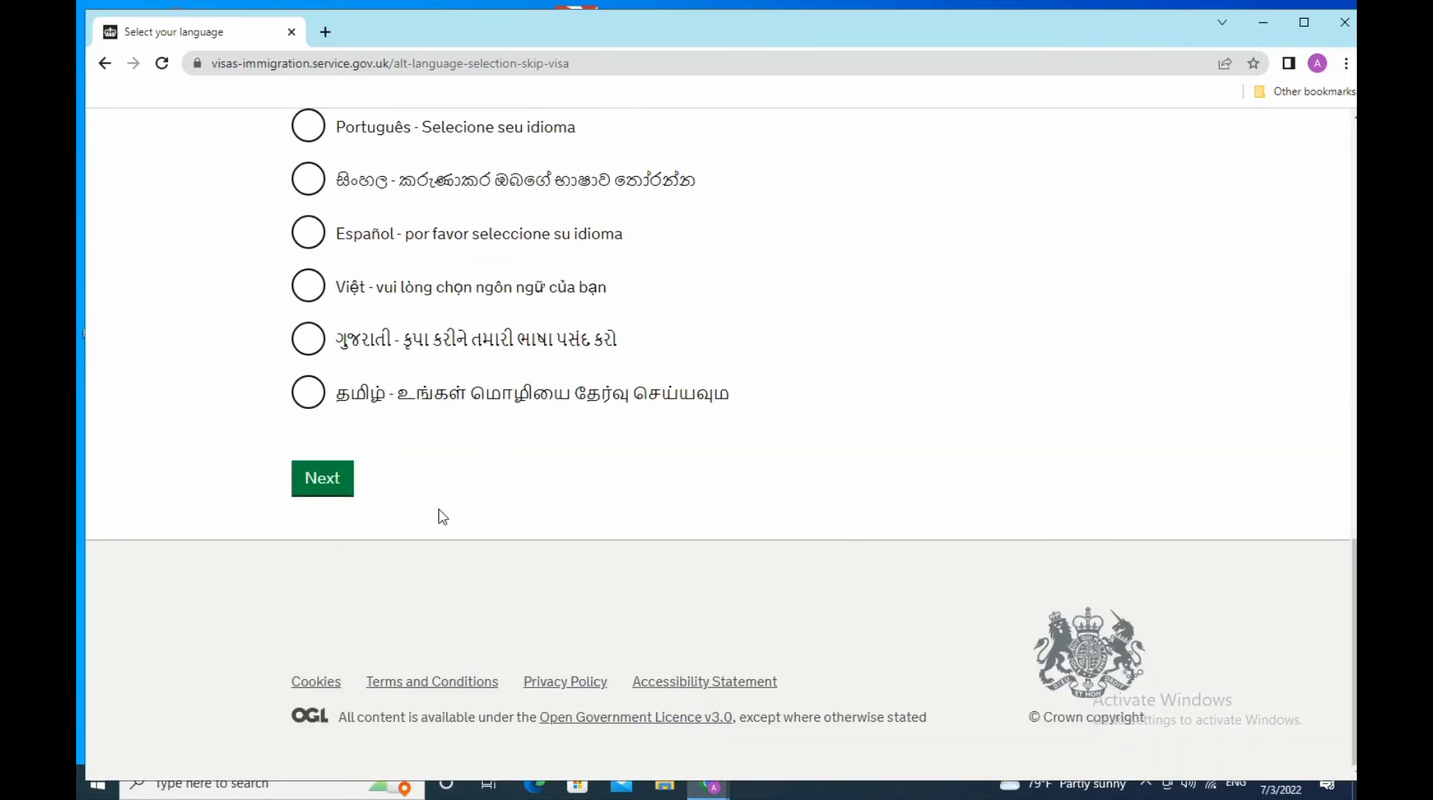
- Submit English as the application language
{"action": "left_click", "coordinate": [325, 481]}
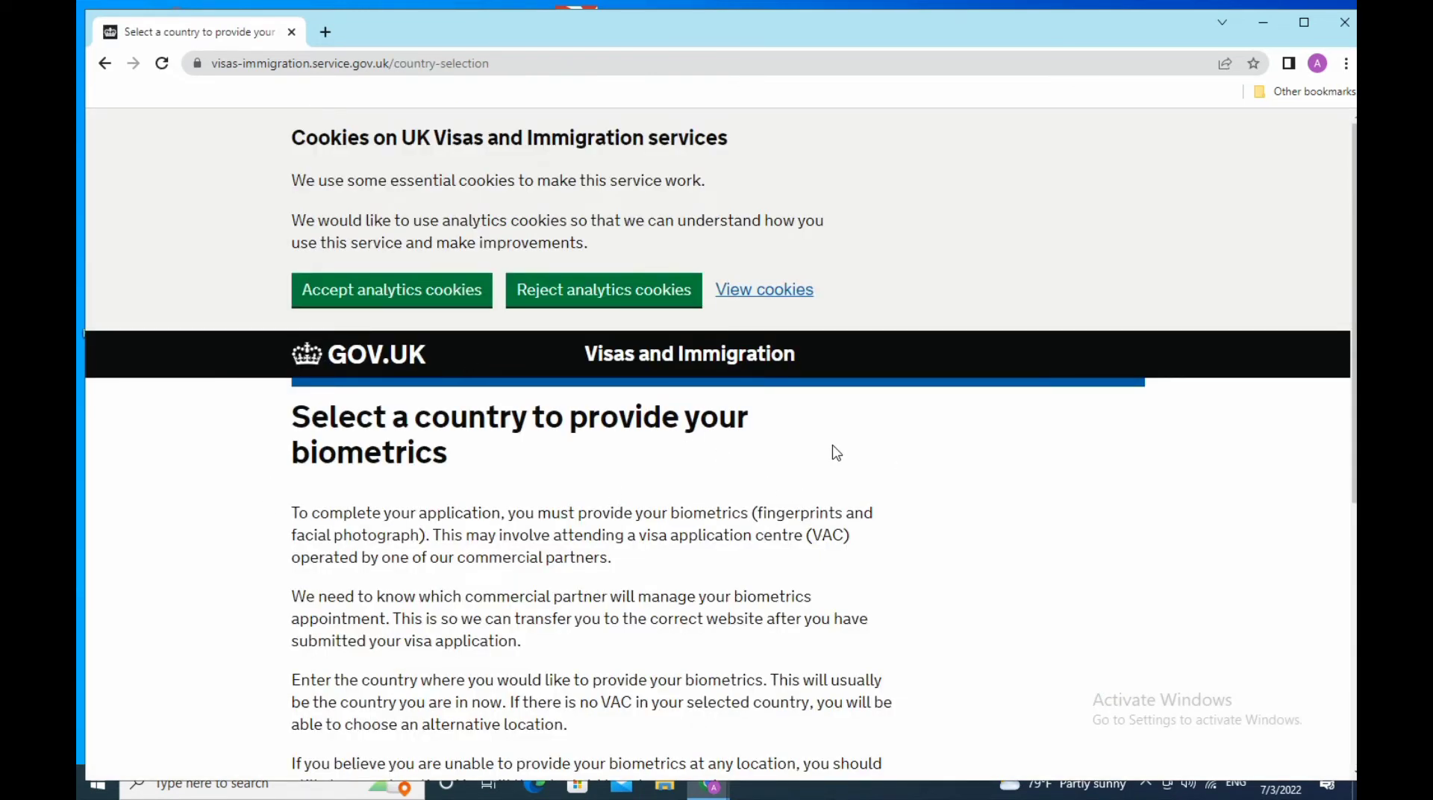
{"action": "scroll", "coordinate": [836, 453], "scroll_direction": "down", "scroll_amount": 6}
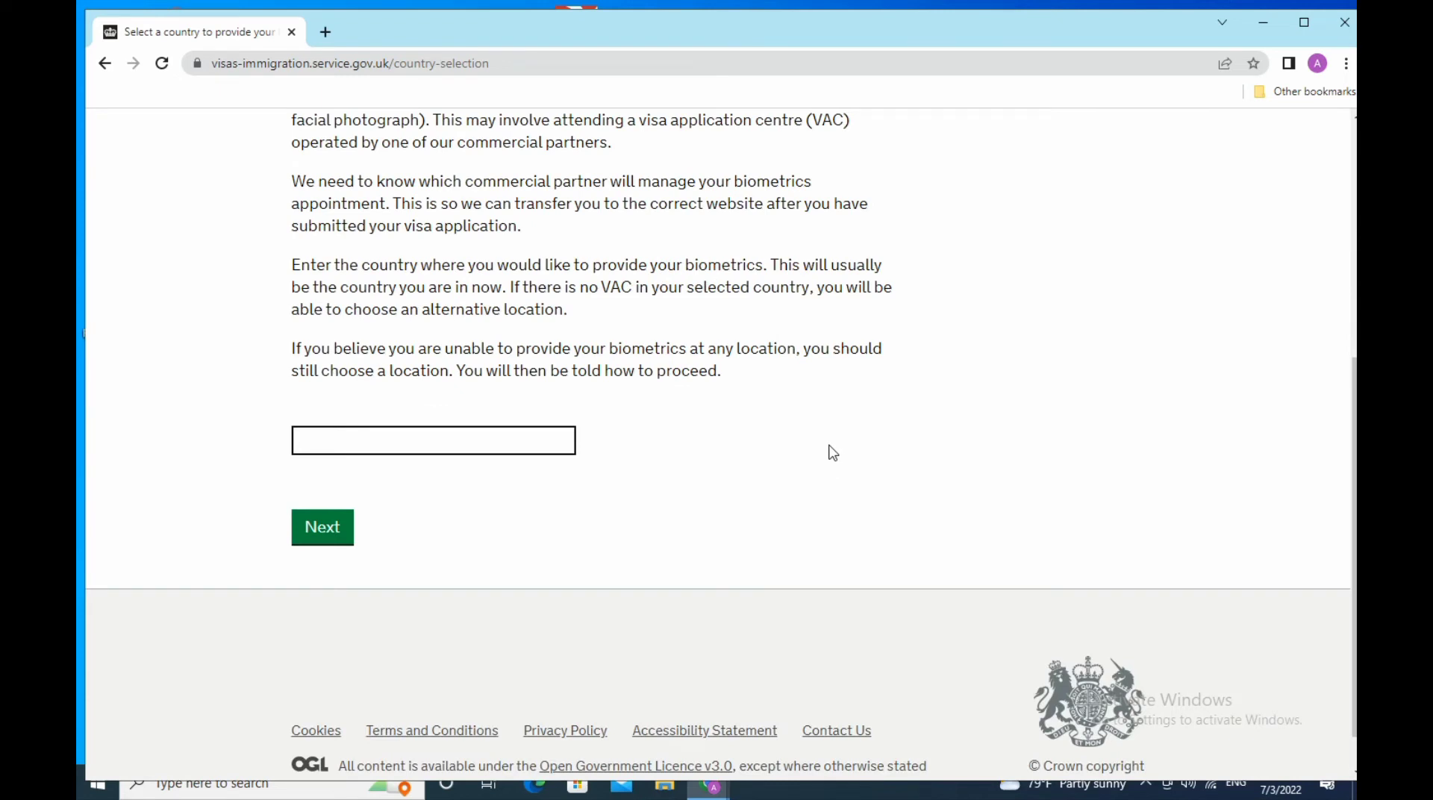
{"action": "scroll", "coordinate": [749, 441], "scroll_direction": "up", "scroll_amount": 3}
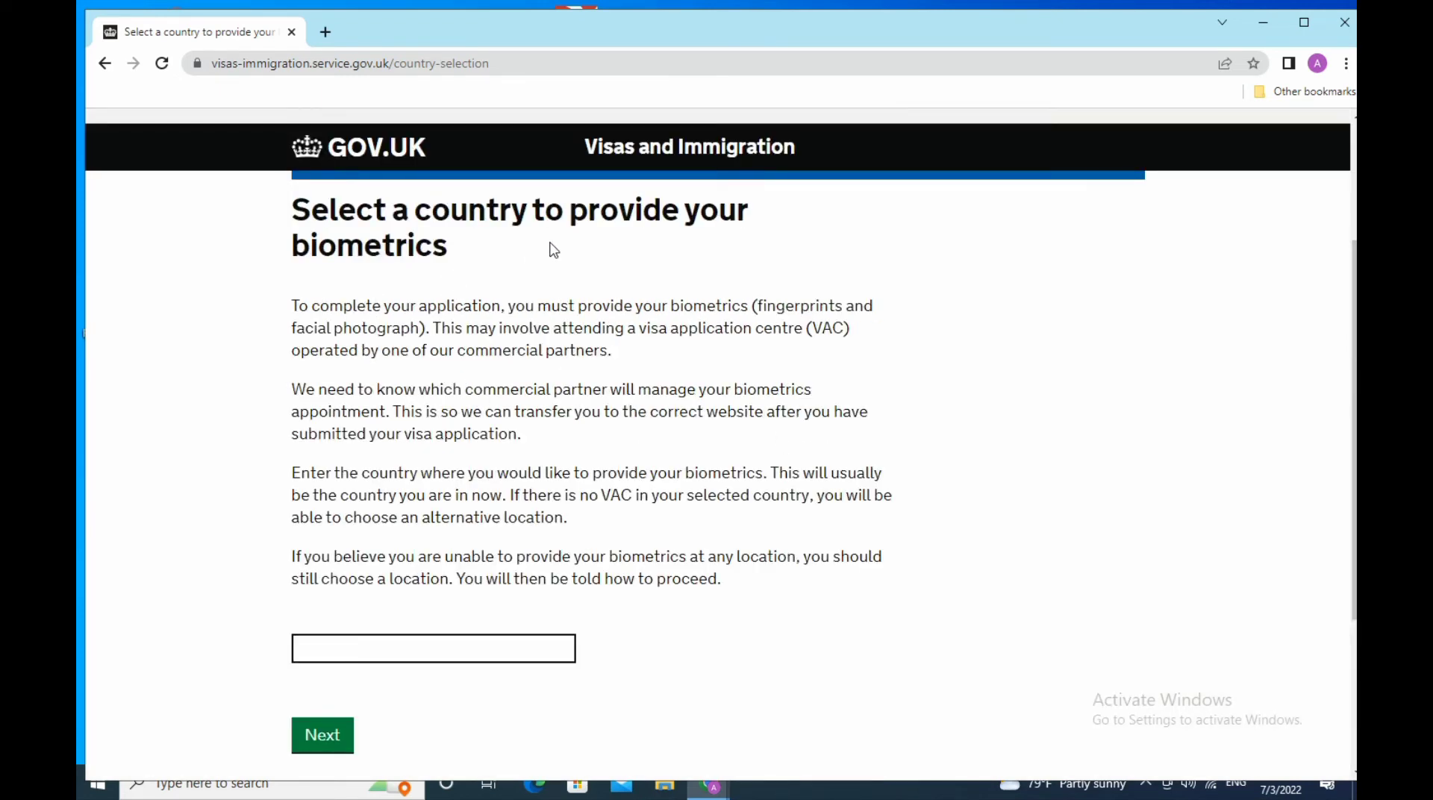
- Enter Turkey as the biometrics country from the autocomplete list, correcting a mistyped entry
{"action": "left_click", "coordinate": [507, 651]}
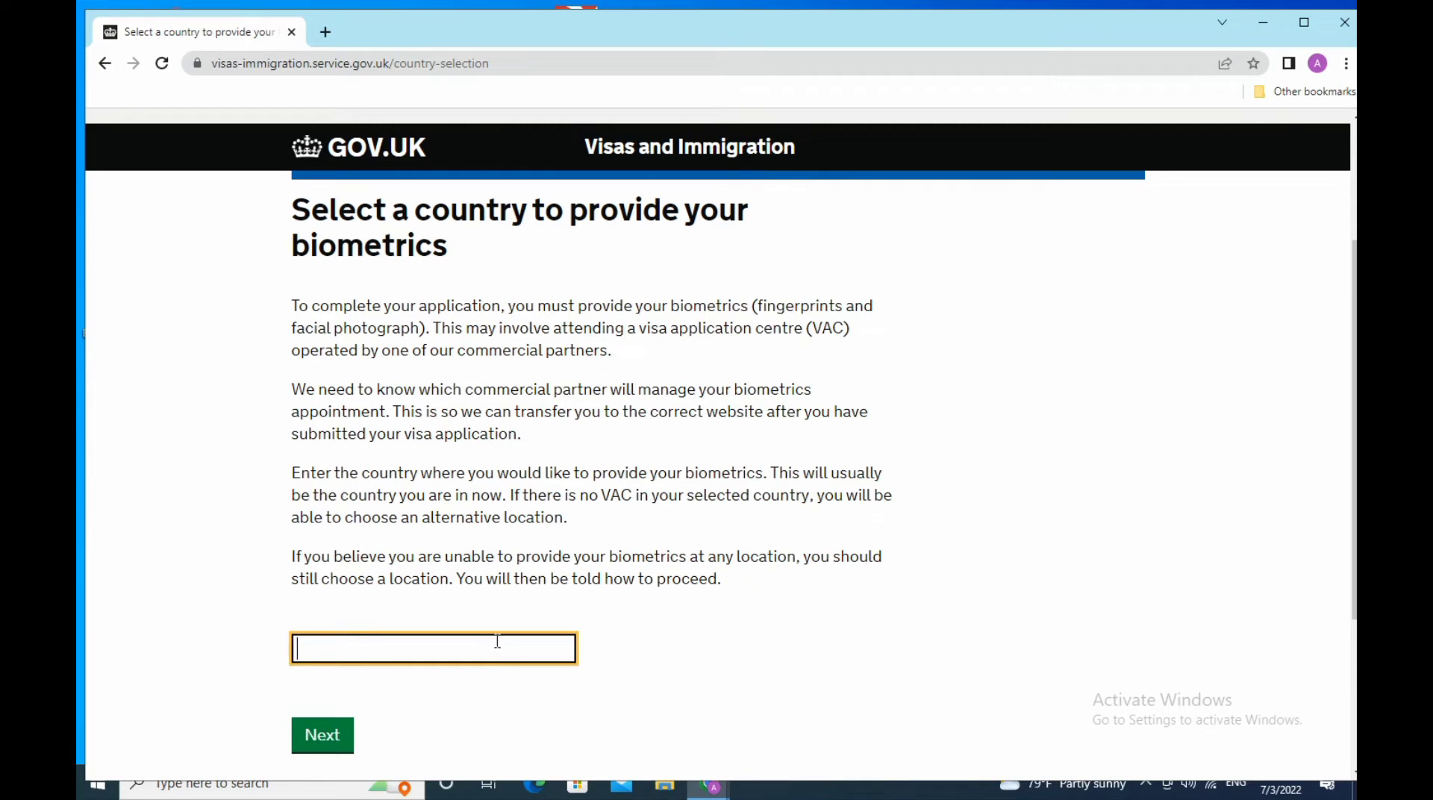
{"action": "type", "text": "istan"}
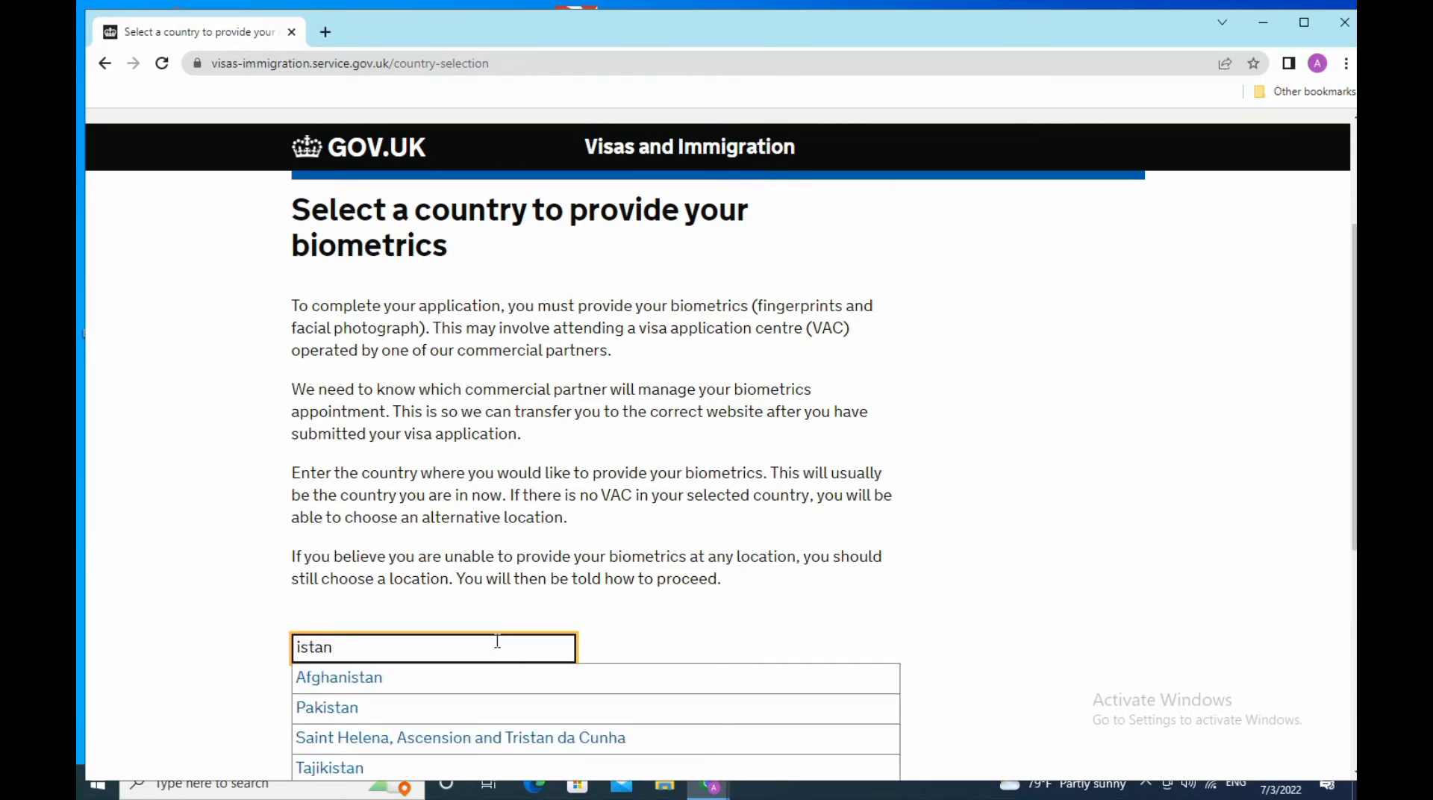
{"action": "key", "text": "BackSpace"}
{"action": "key", "text": "BackSpace"}
{"action": "key", "text": "BackSpace"}
{"action": "key", "text": "BackSpace"}
{"action": "key", "text": "BackSpace"}
{"action": "type", "text": "tur"}
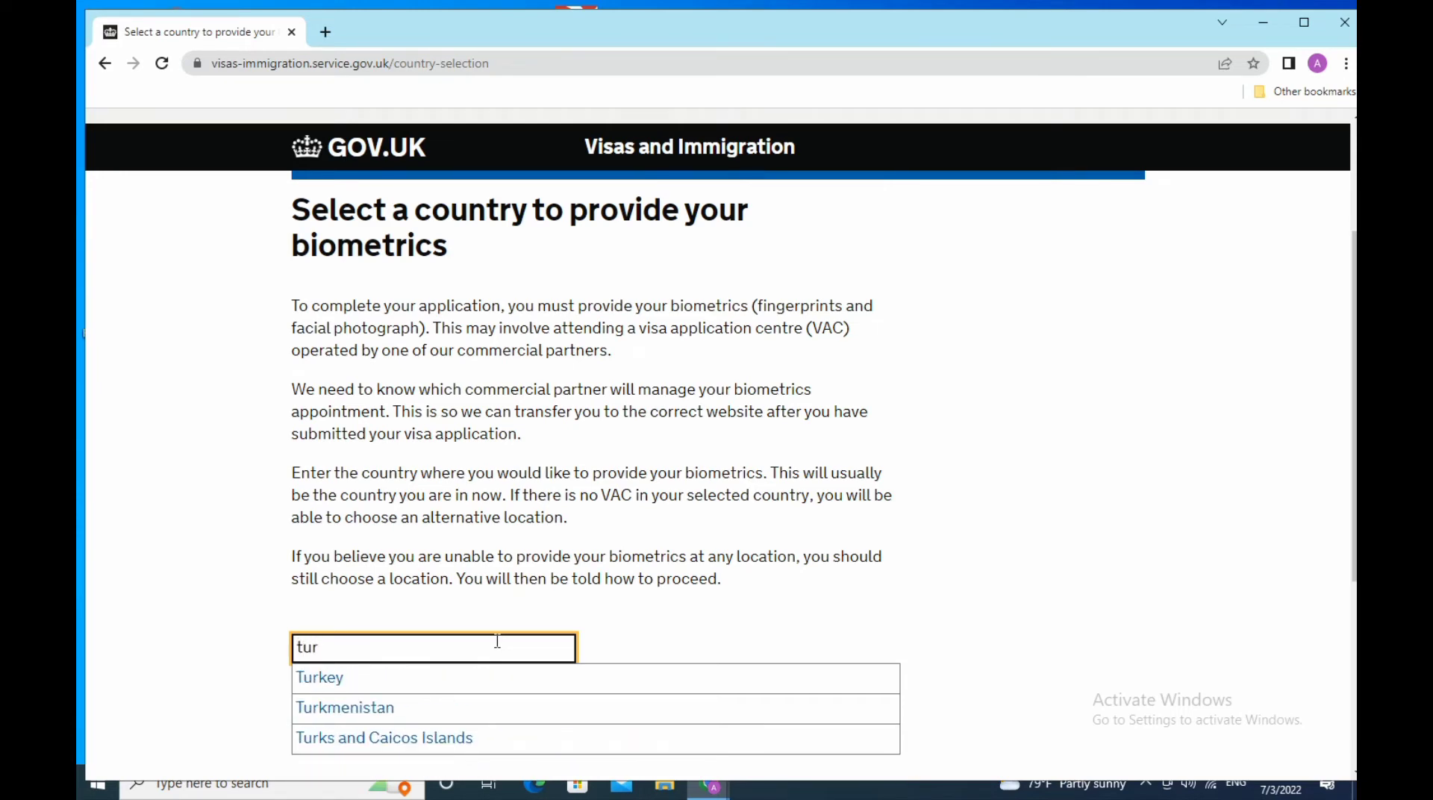
{"action": "left_click", "coordinate": [338, 683]}
{"action": "scroll", "coordinate": [642, 662], "scroll_direction": "down", "scroll_amount": 3}
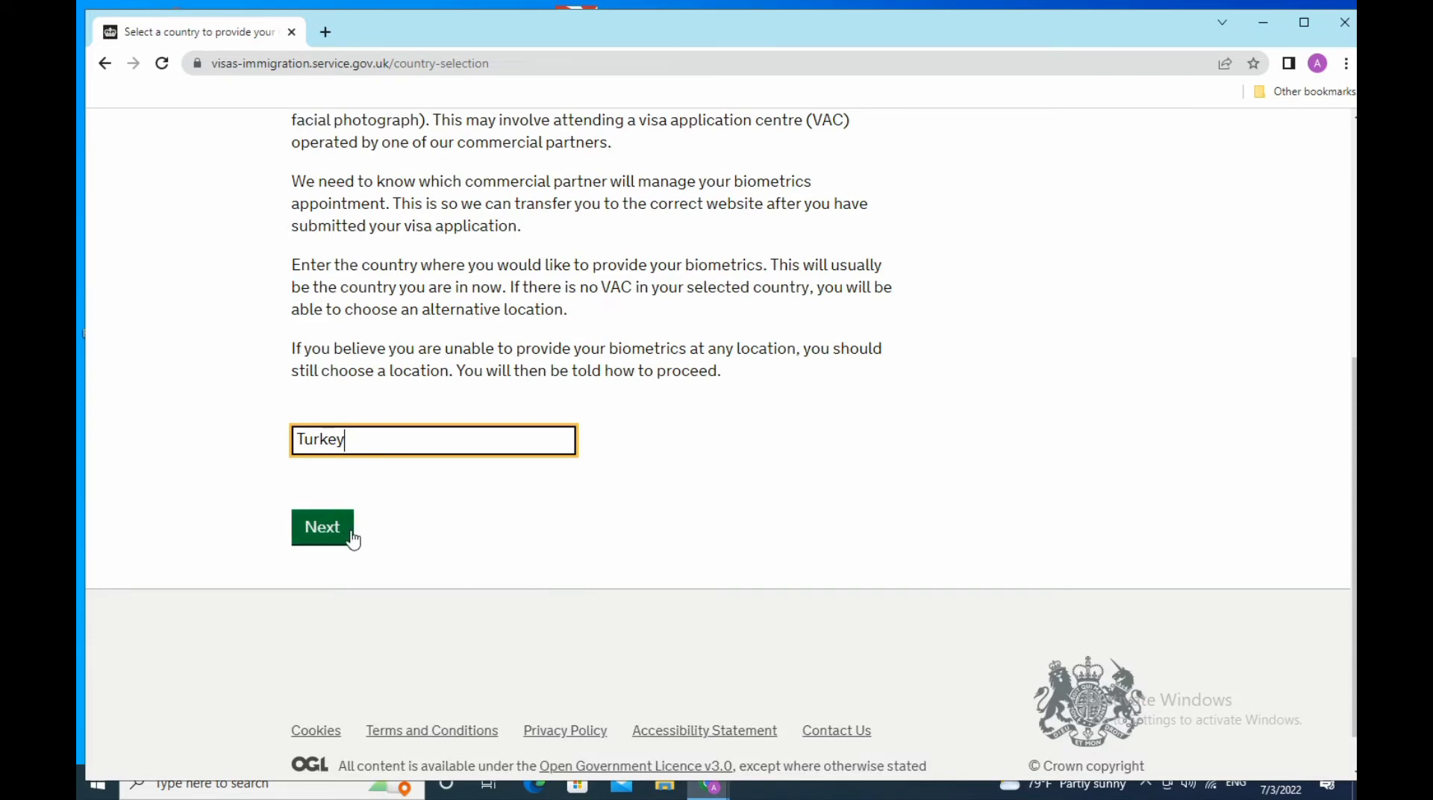
- Submit Turkey, confirm the biometrics location has been identified, and continue
{"action": "left_click", "coordinate": [322, 528]}
{"action": "scroll", "coordinate": [634, 613], "scroll_direction": "down", "scroll_amount": 5}
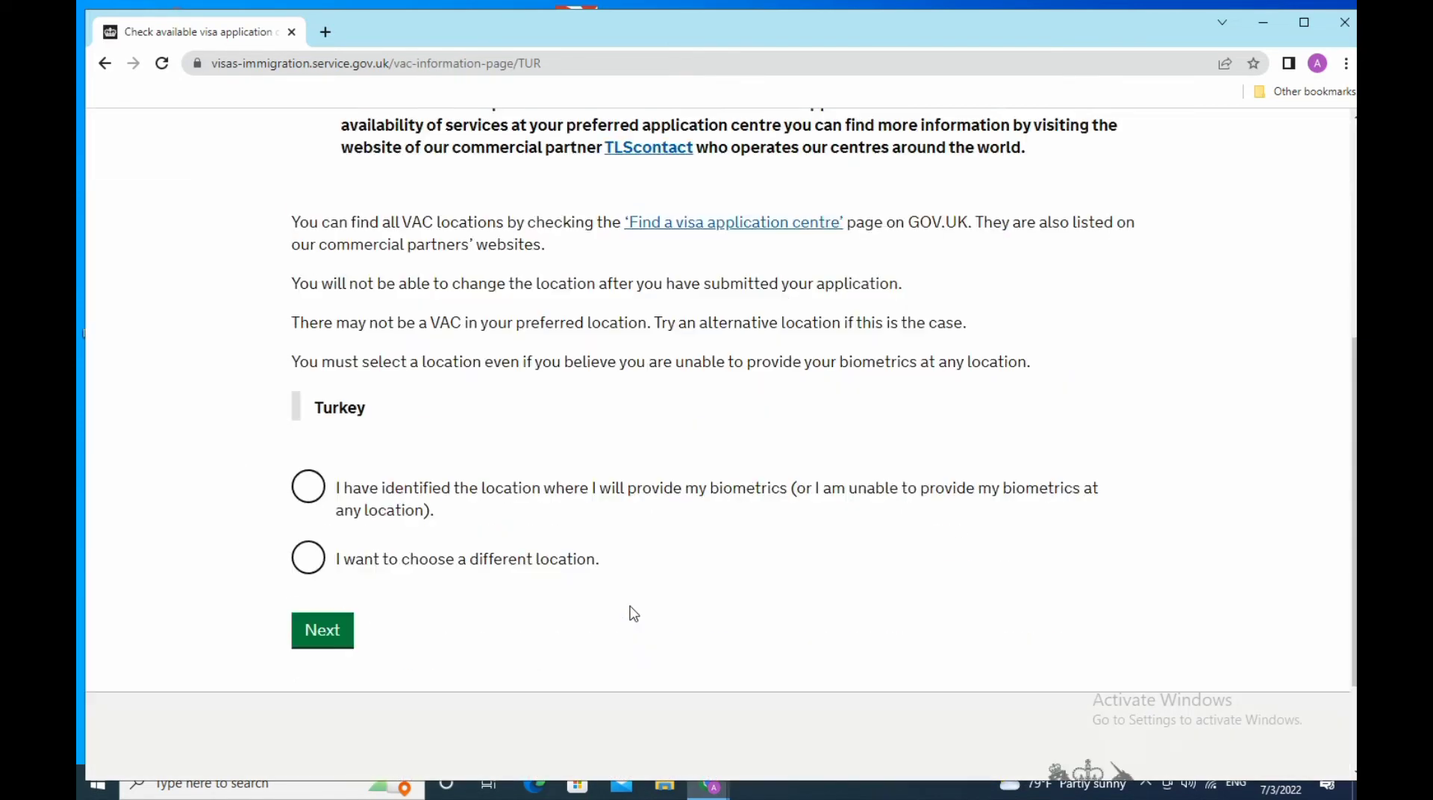
{"action": "scroll", "coordinate": [633, 614], "scroll_direction": "up", "scroll_amount": 3}
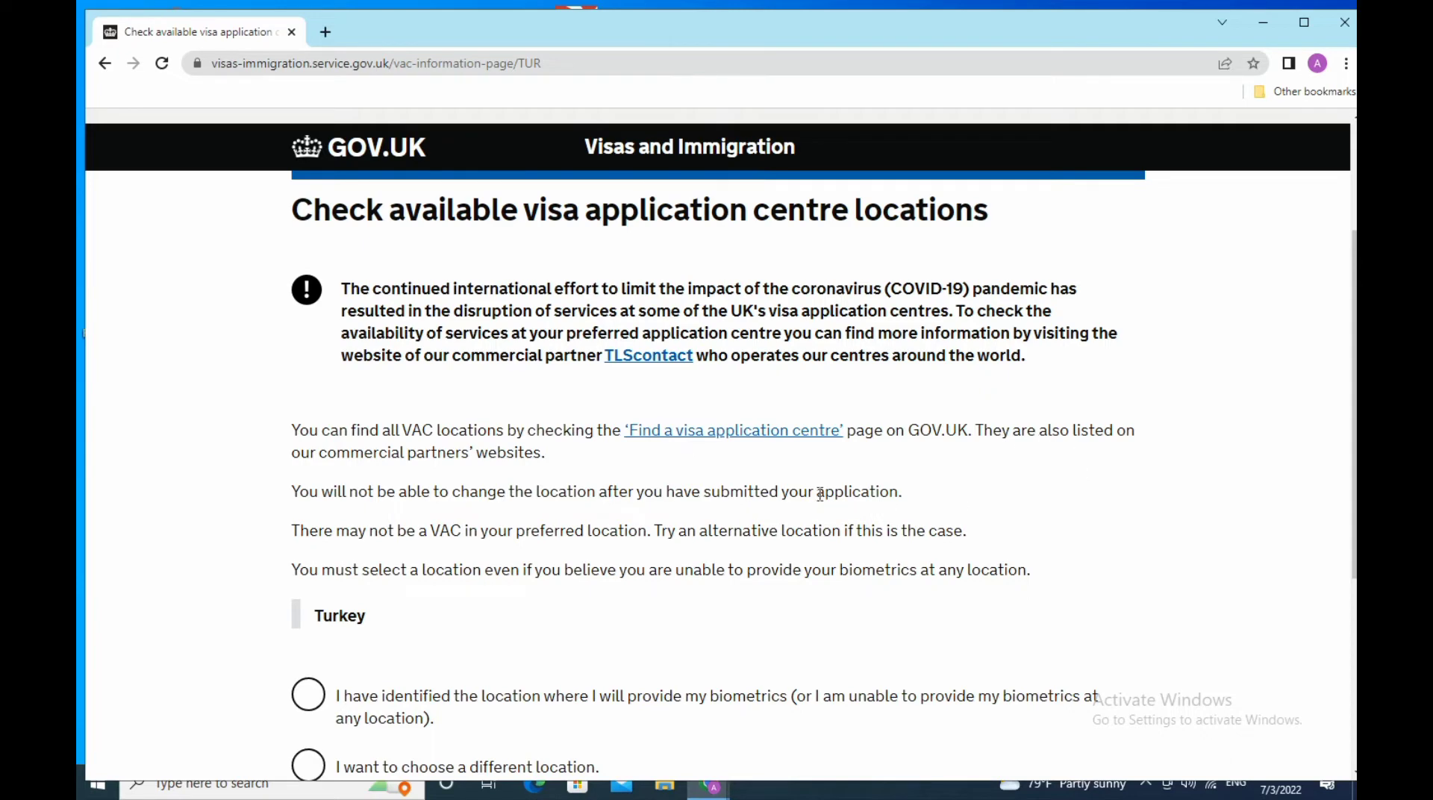
{"action": "scroll", "coordinate": [463, 520], "scroll_direction": "down", "scroll_amount": 3}
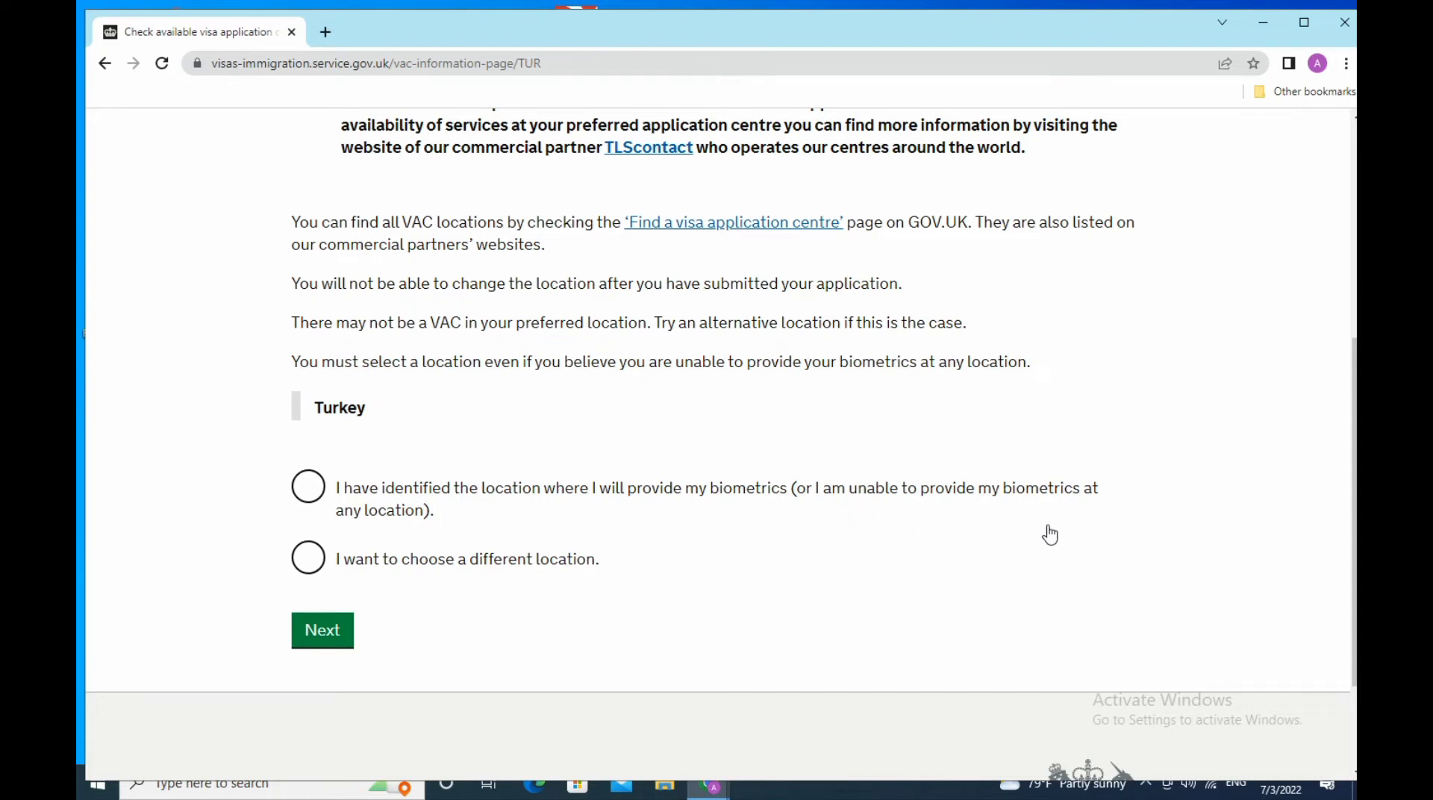
{"action": "left_click", "coordinate": [307, 486]}
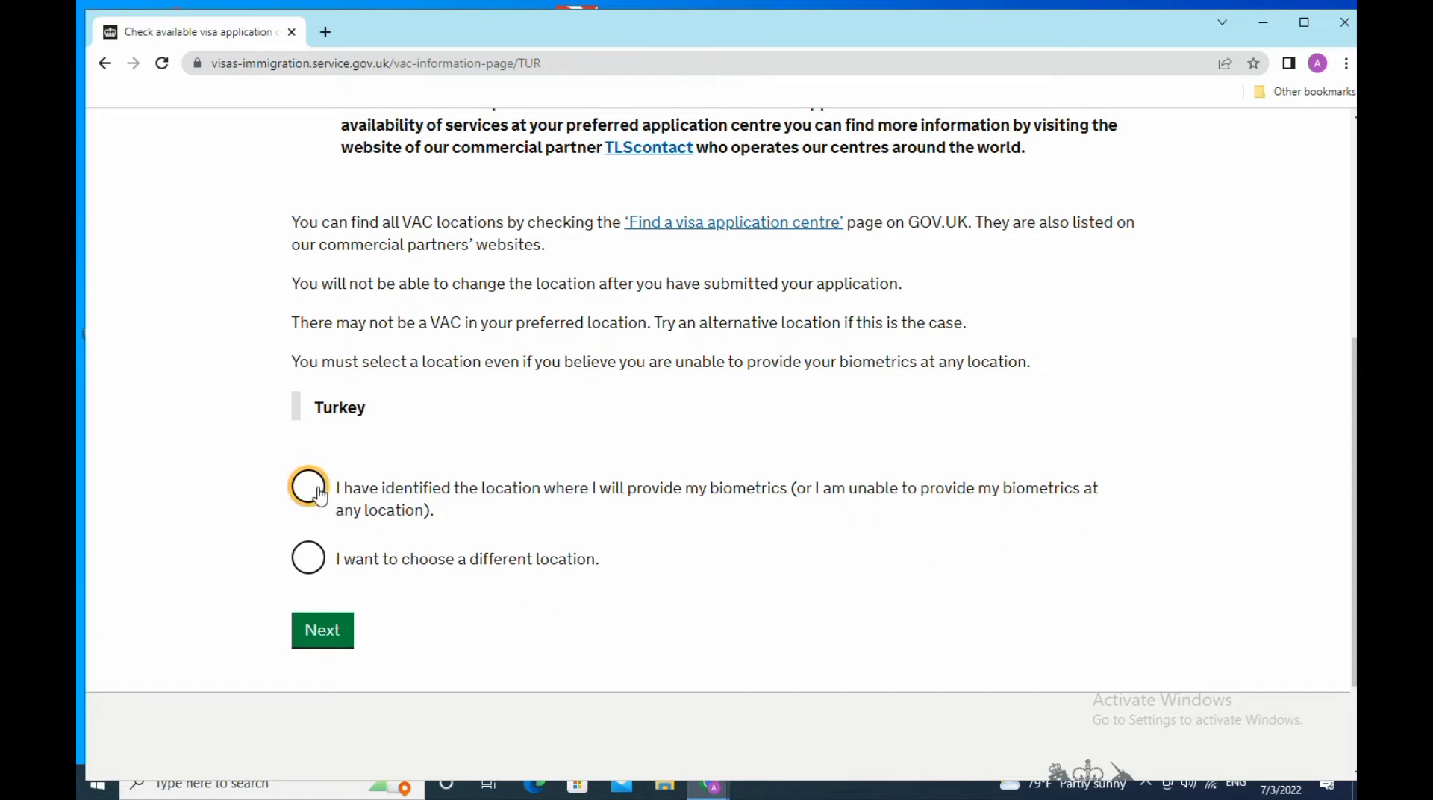
{"action": "left_click", "coordinate": [345, 632]}
- Read through the 'Apply for a UK visit visa' guidance page
{"action": "scroll", "coordinate": [504, 625], "scroll_direction": "down", "scroll_amount": 3}
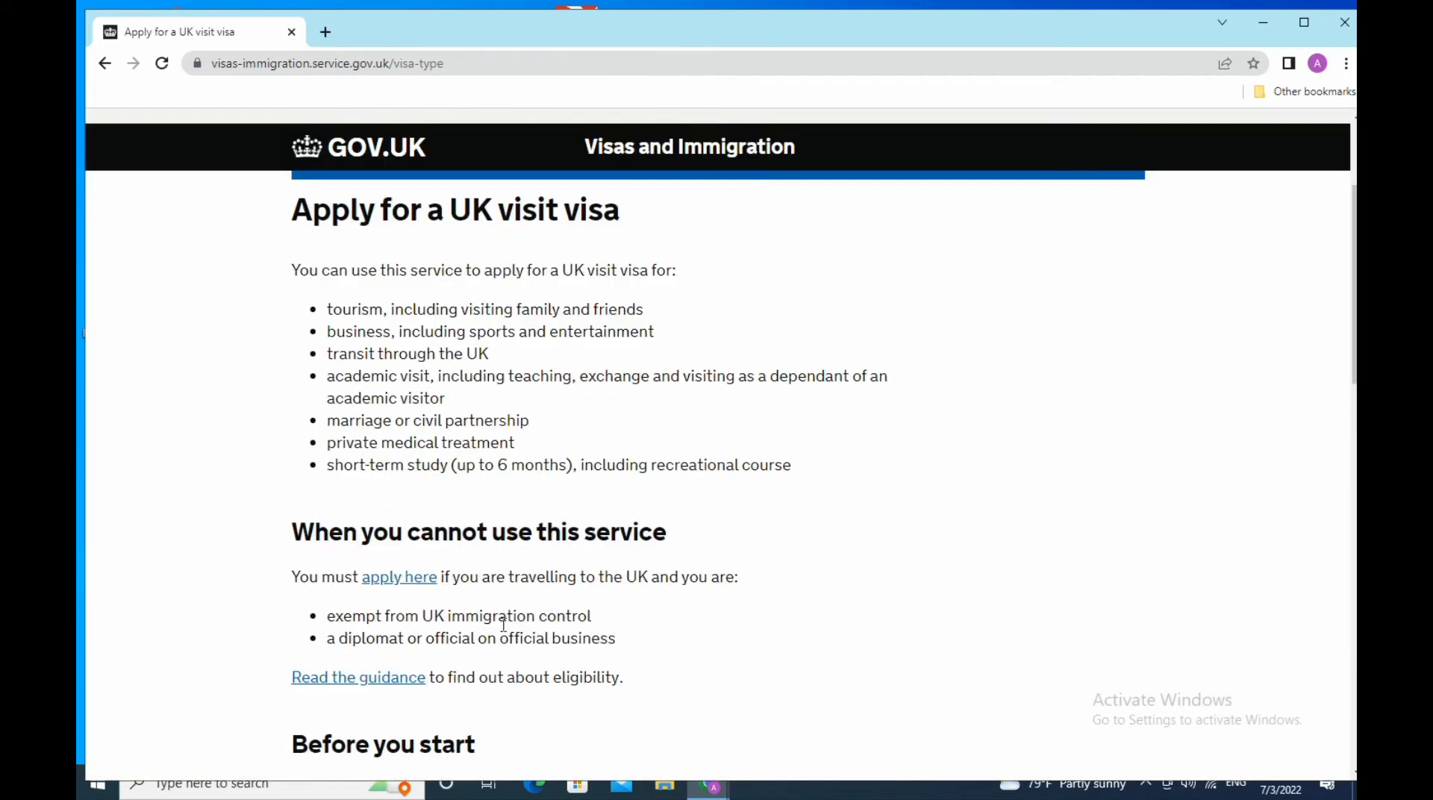
{"action": "scroll", "coordinate": [504, 625], "scroll_direction": "down", "scroll_amount": 3}
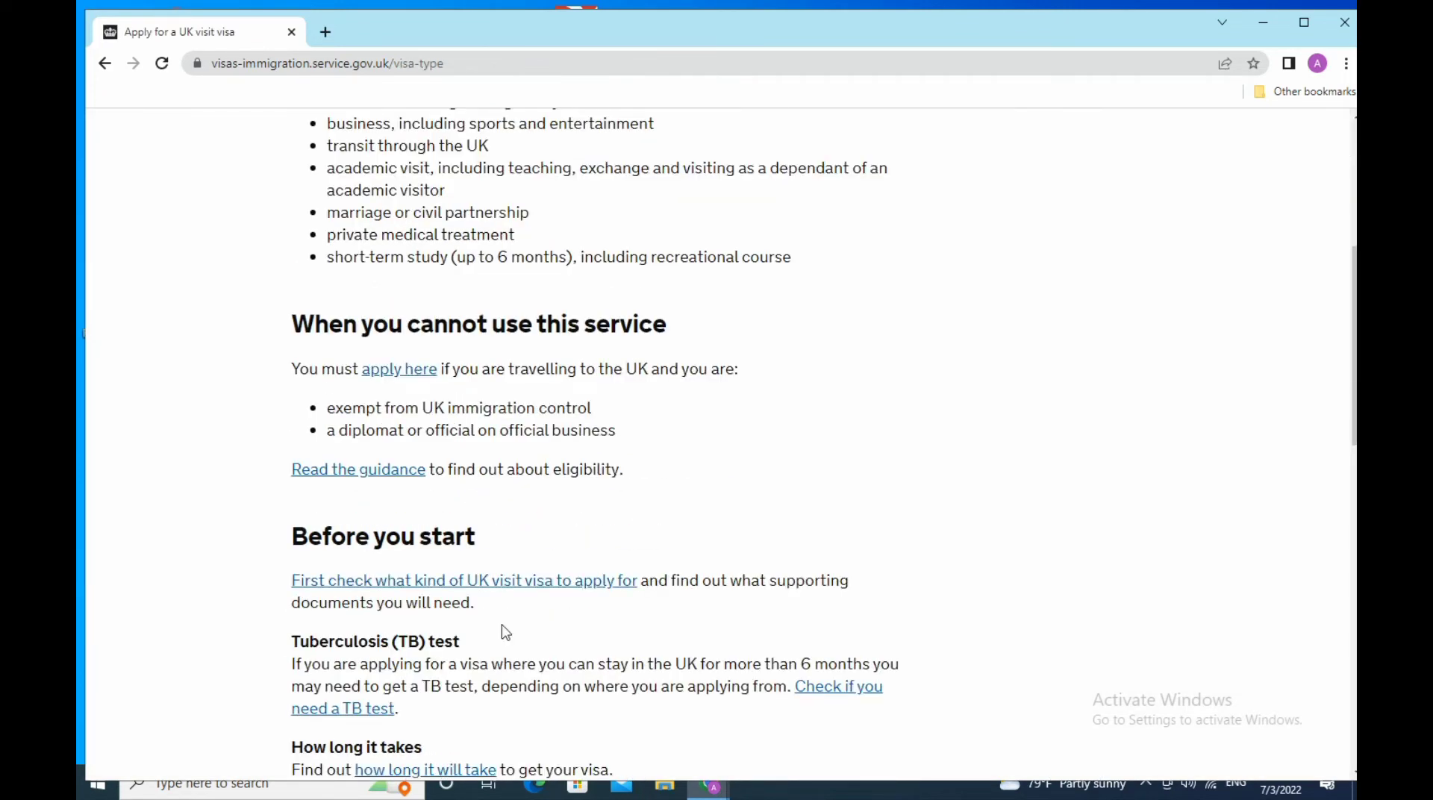
{"action": "scroll", "coordinate": [506, 632], "scroll_direction": "down", "scroll_amount": 3}
{"action": "scroll", "coordinate": [505, 633], "scroll_direction": "up", "scroll_amount": 3}
{"action": "scroll", "coordinate": [506, 632], "scroll_direction": "up", "scroll_amount": 3}
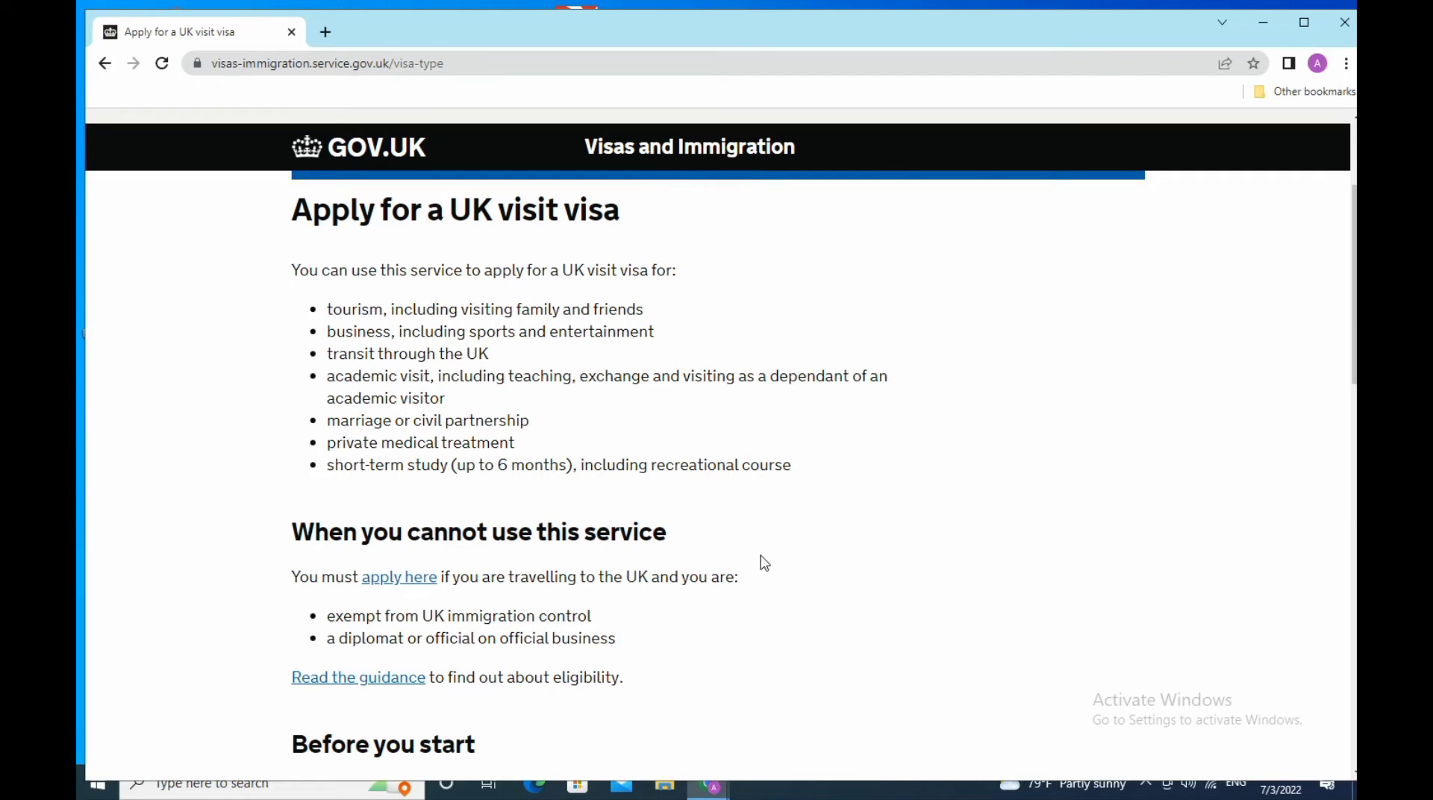
{"action": "scroll", "coordinate": [765, 563], "scroll_direction": "down", "scroll_amount": 3}
{"action": "scroll", "coordinate": [765, 563], "scroll_direction": "down", "scroll_amount": 3}
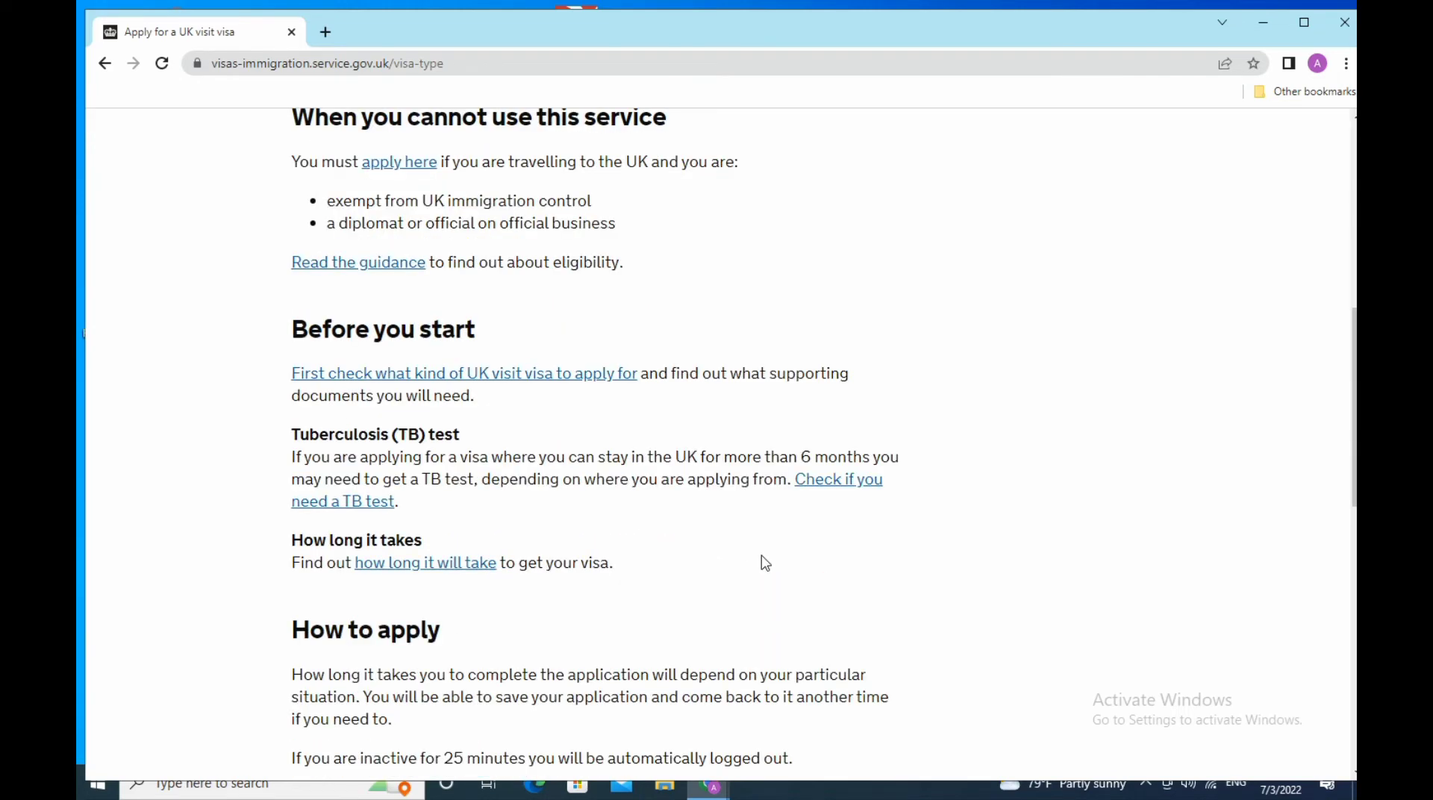
{"action": "scroll", "coordinate": [765, 563], "scroll_direction": "down", "scroll_amount": 3}
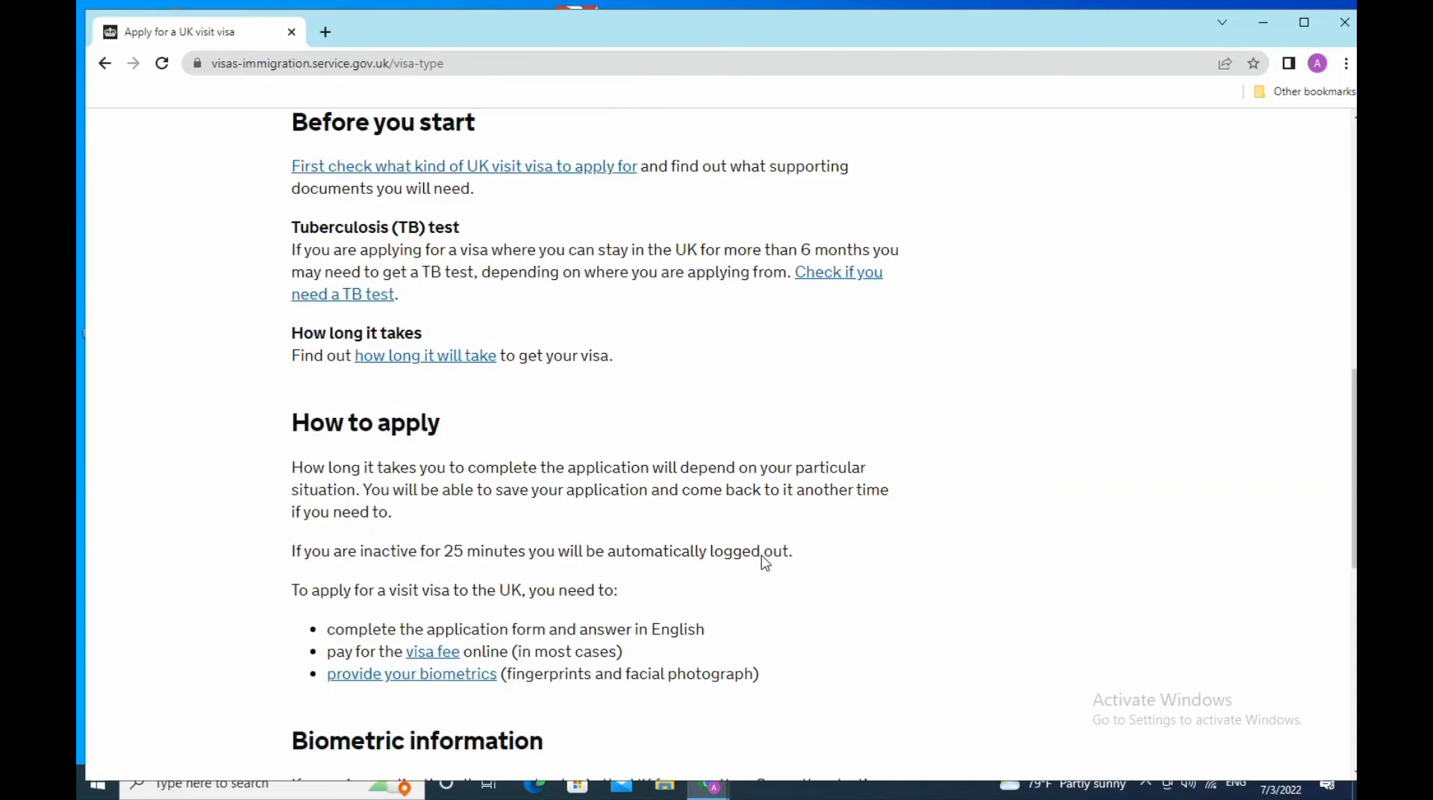
{"action": "scroll", "coordinate": [763, 556], "scroll_direction": "down", "scroll_amount": 3}
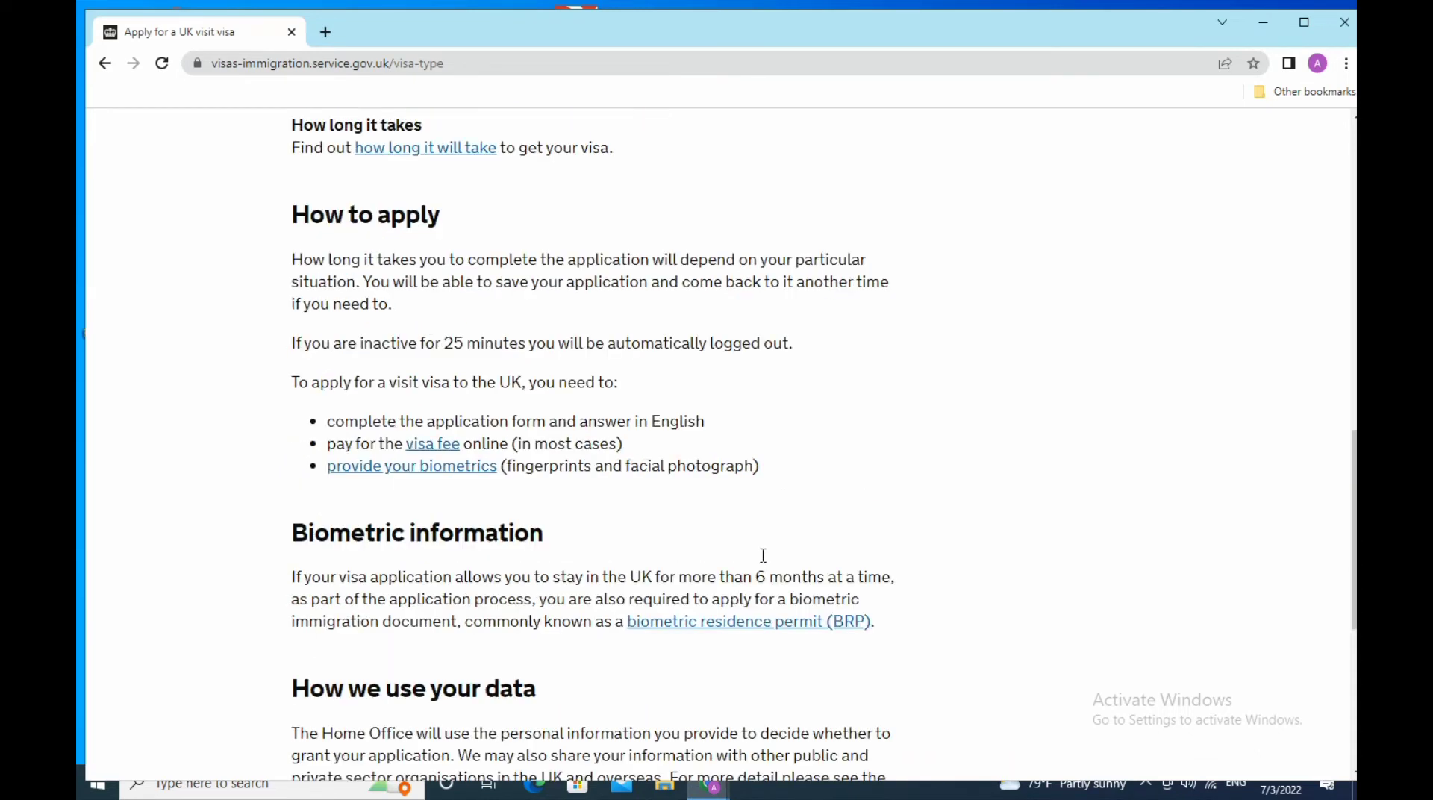
{"action": "scroll", "coordinate": [765, 563], "scroll_direction": "down", "scroll_amount": 3}
{"action": "scroll", "coordinate": [763, 557], "scroll_direction": "down", "scroll_amount": 3}
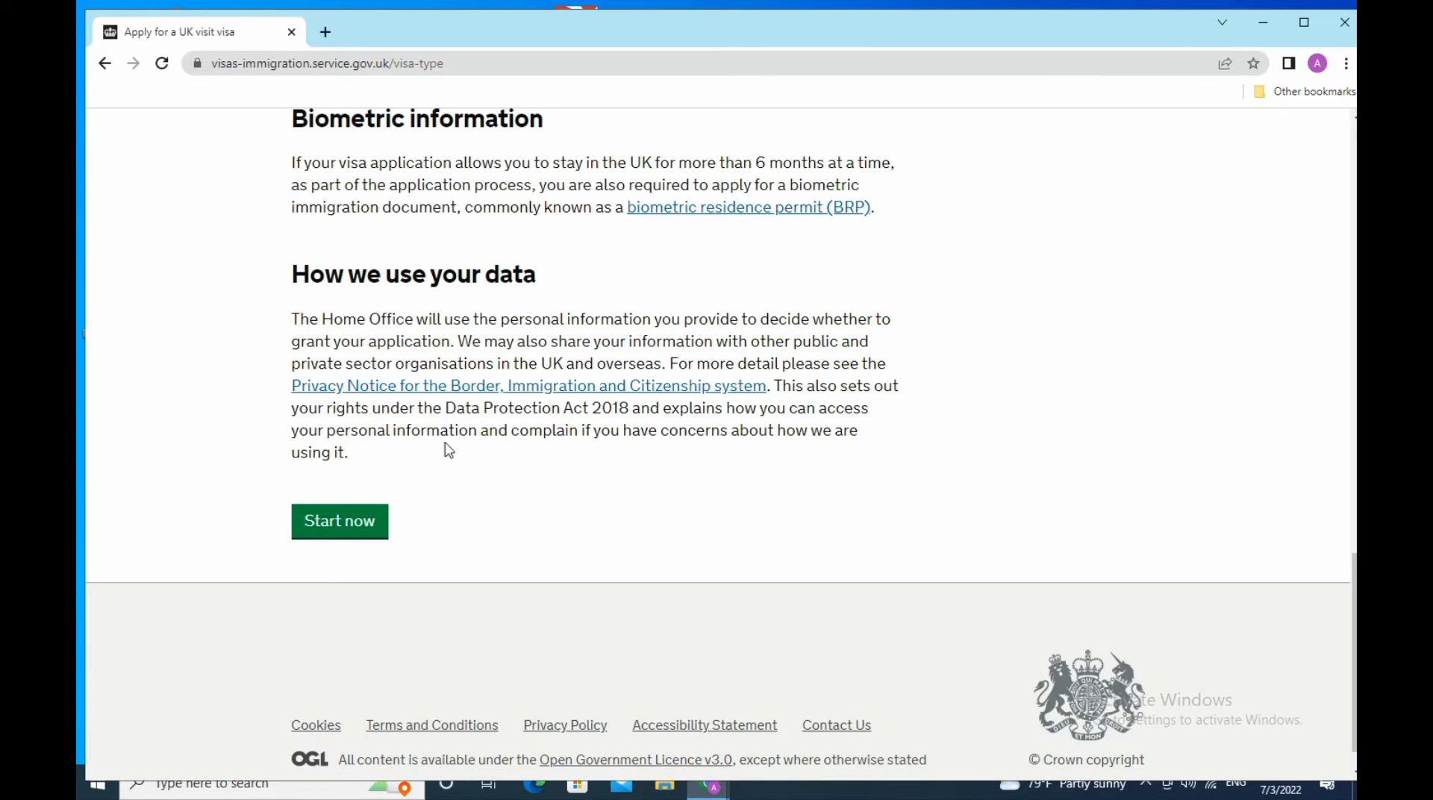
- Start now and choose 'Start a new application' instead of the existing one
{"action": "left_click", "coordinate": [342, 524]}
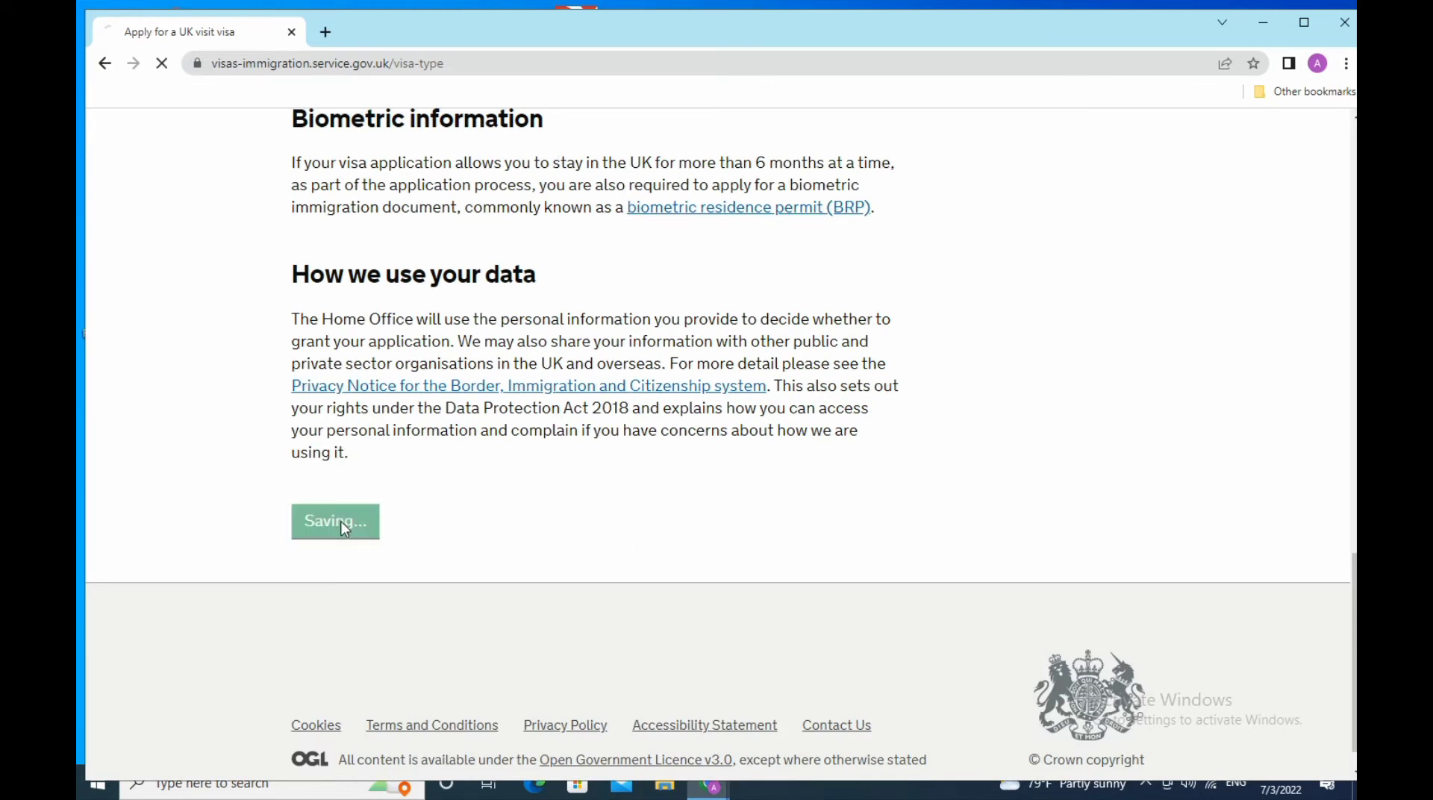
{"action": "scroll", "coordinate": [586, 547], "scroll_direction": "down", "scroll_amount": 3}
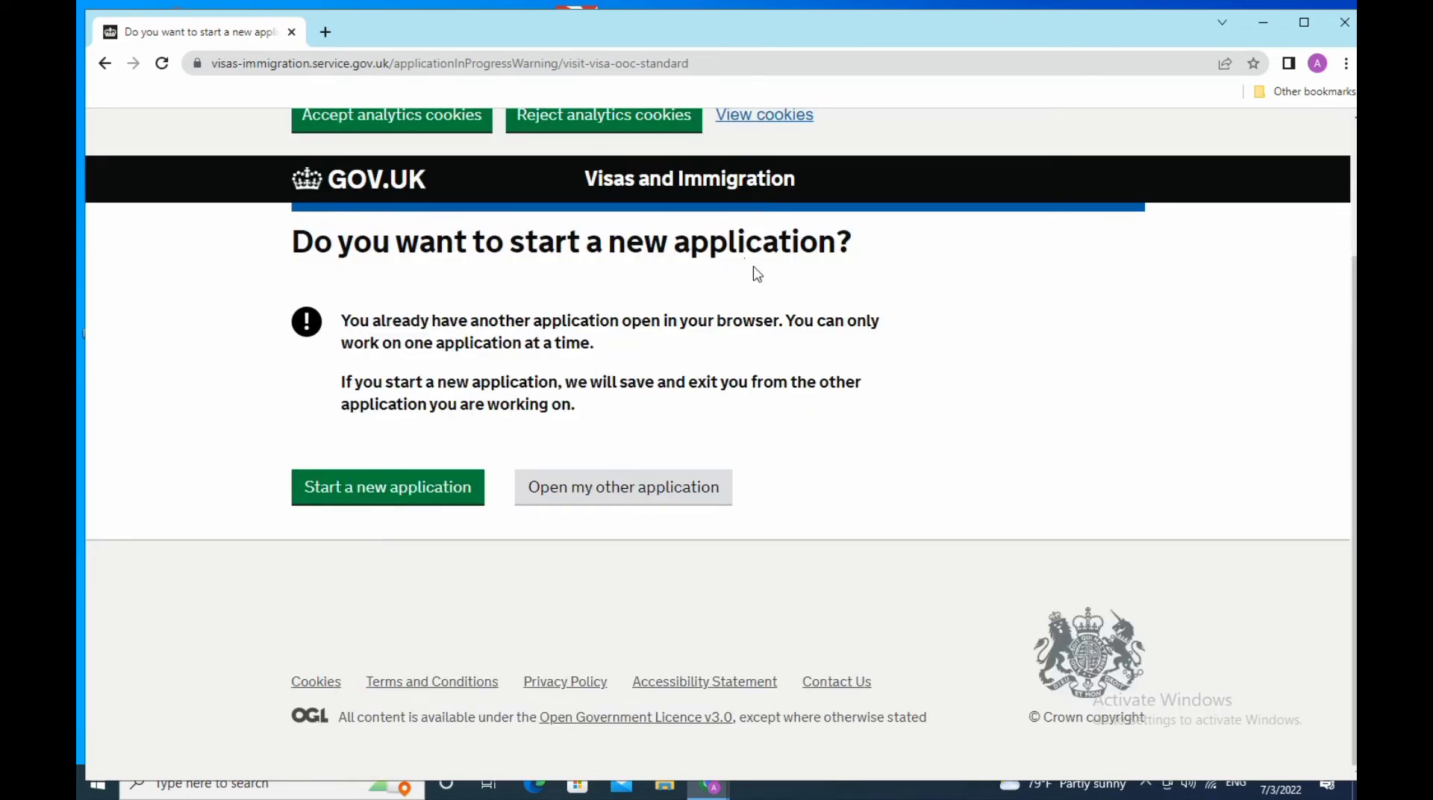
{"action": "left_click", "coordinate": [395, 500]}
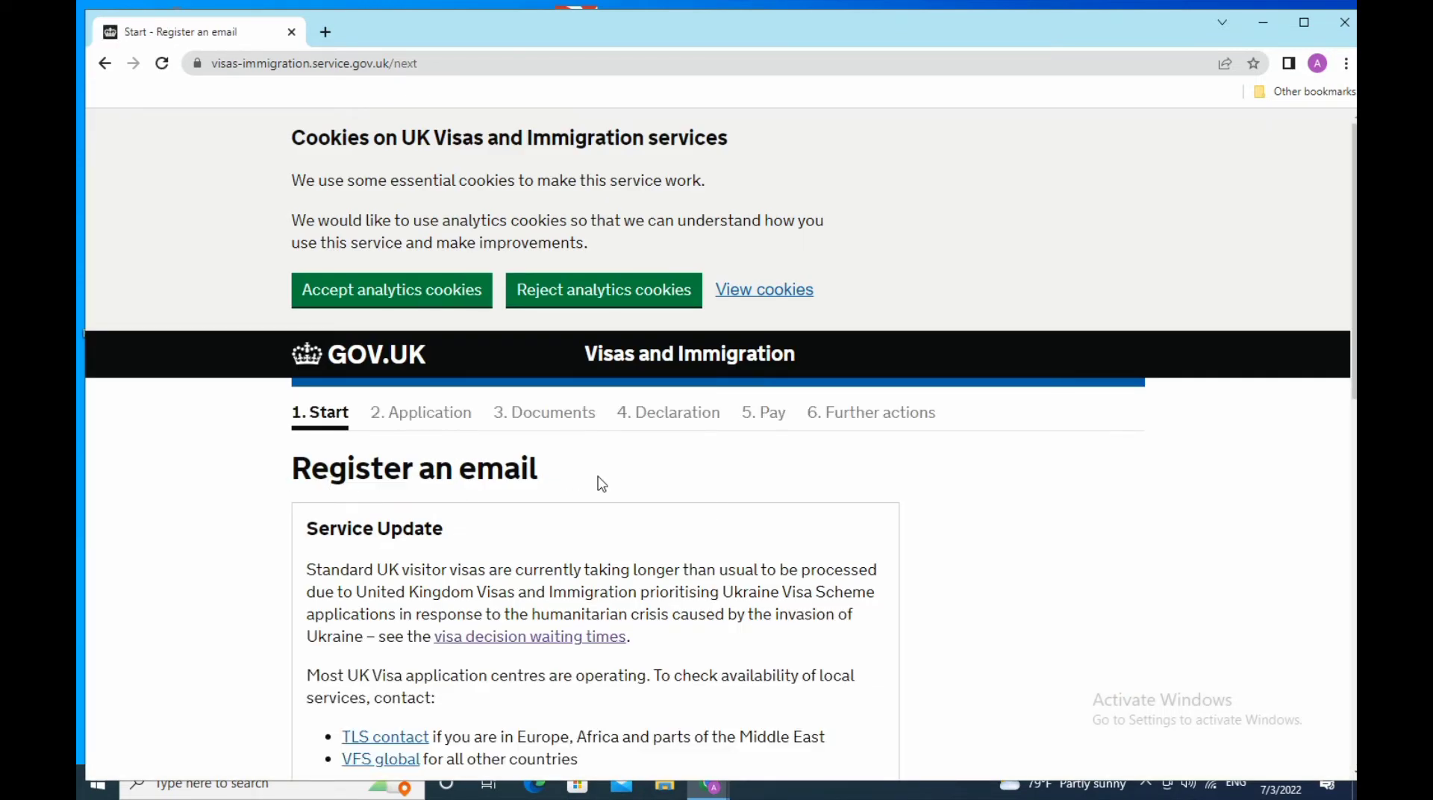
{"action": "scroll", "coordinate": [605, 486], "scroll_direction": "down", "scroll_amount": 3}
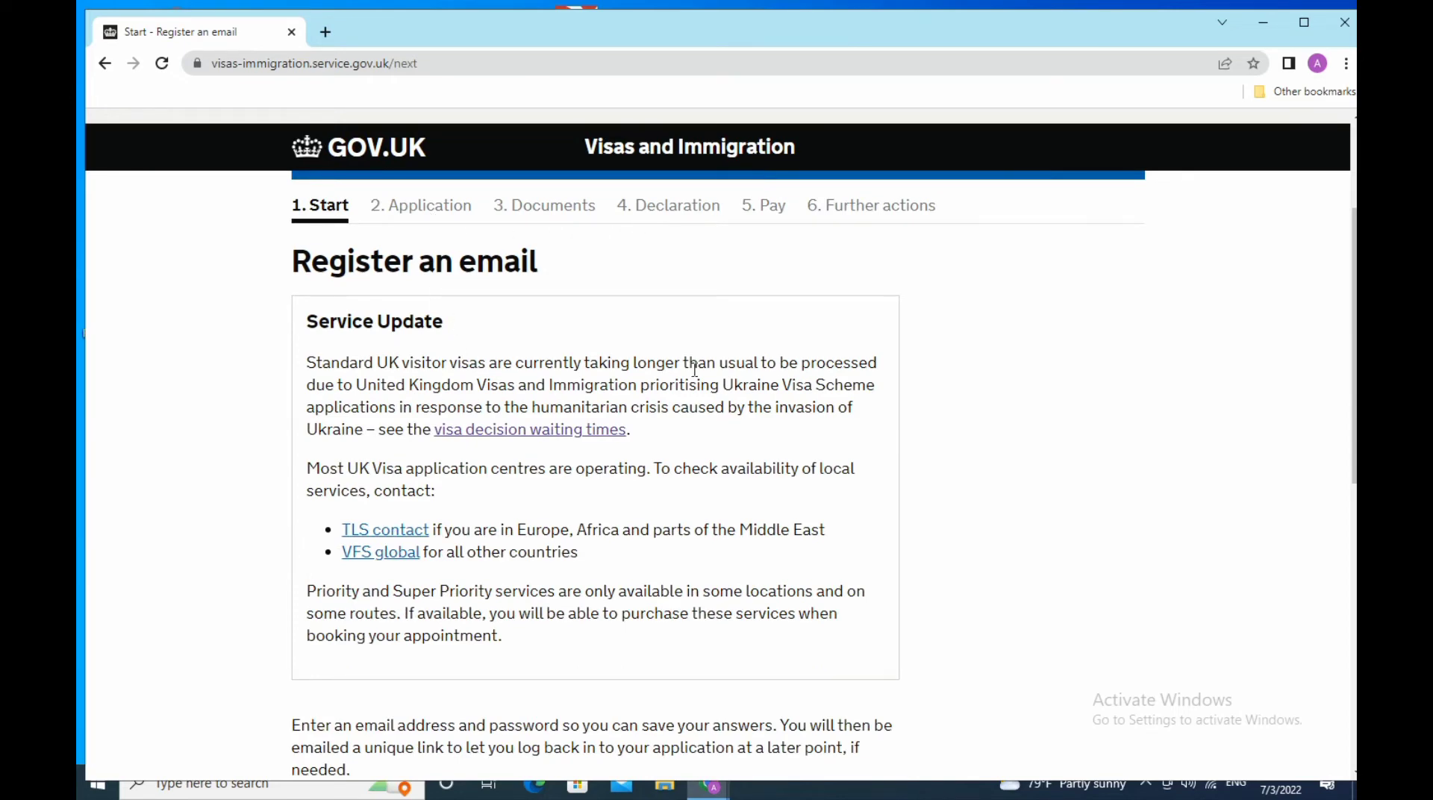
{"action": "scroll", "coordinate": [695, 368], "scroll_direction": "down", "scroll_amount": 9}
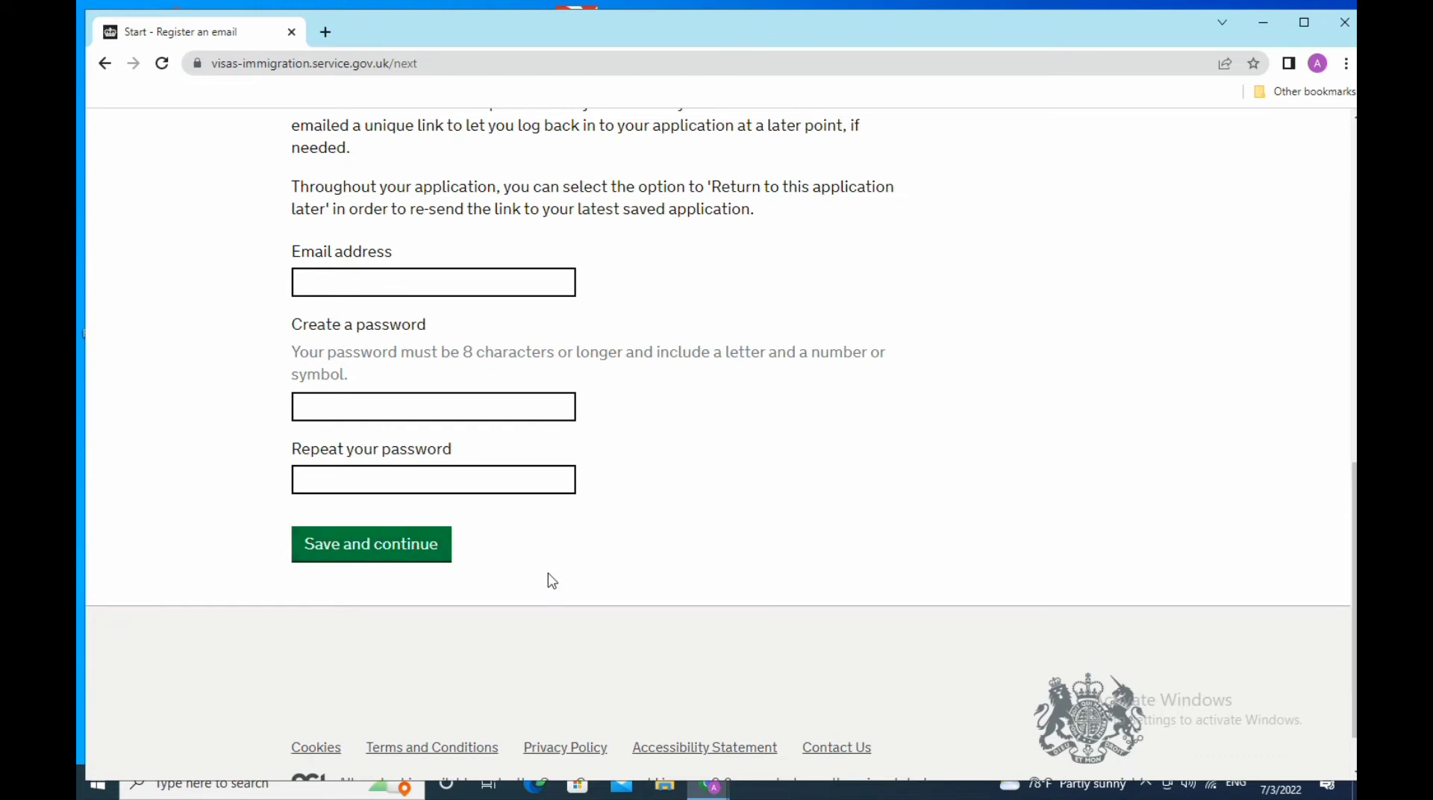
{"action": "scroll", "coordinate": [615, 569], "scroll_direction": "up", "scroll_amount": 10}
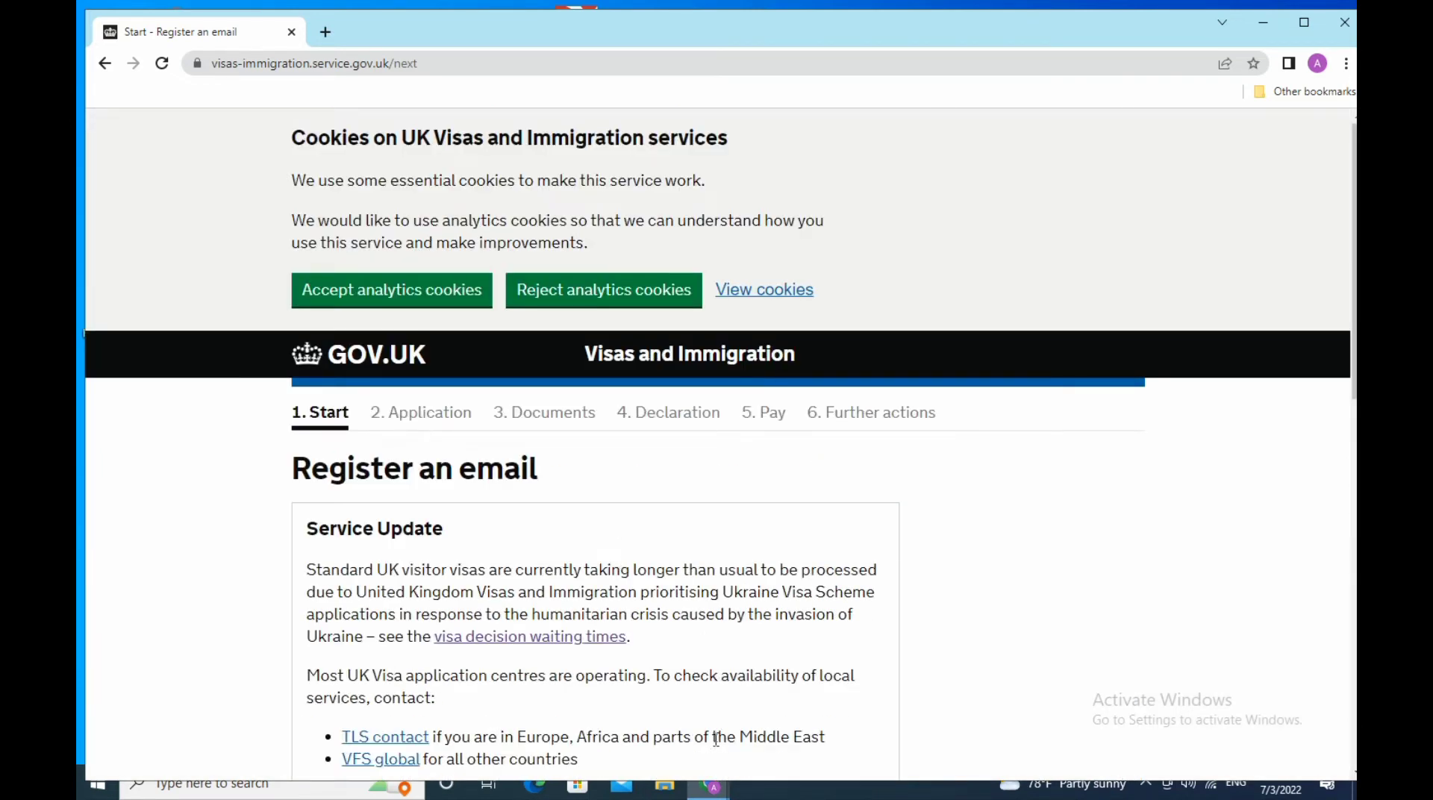
{"action": "mouse_move", "coordinate": [704, 795]}
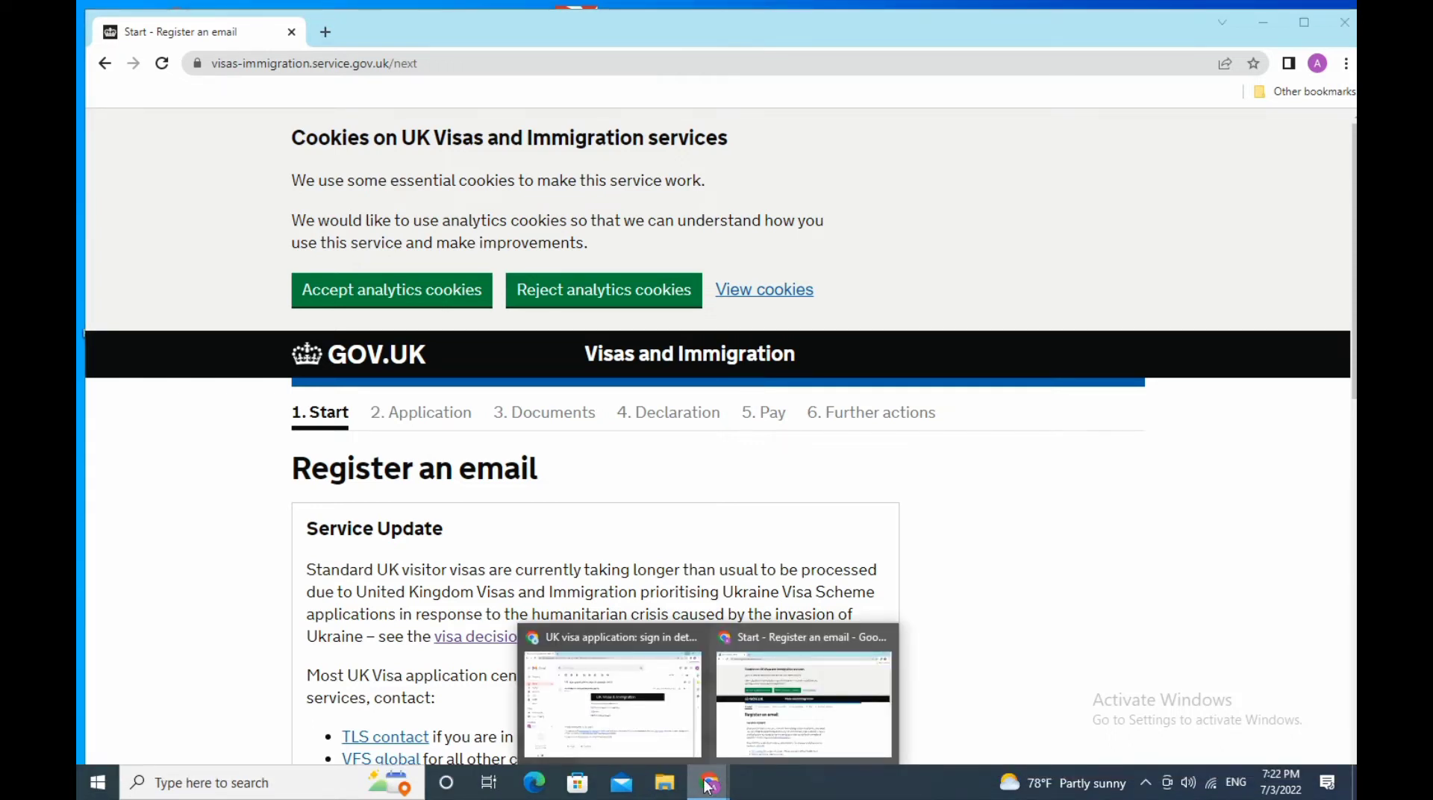
- Follow the Visitor visa link in the Gmail sign-in email, resume the old application, and enter its password
{"action": "left_click", "coordinate": [631, 701]}
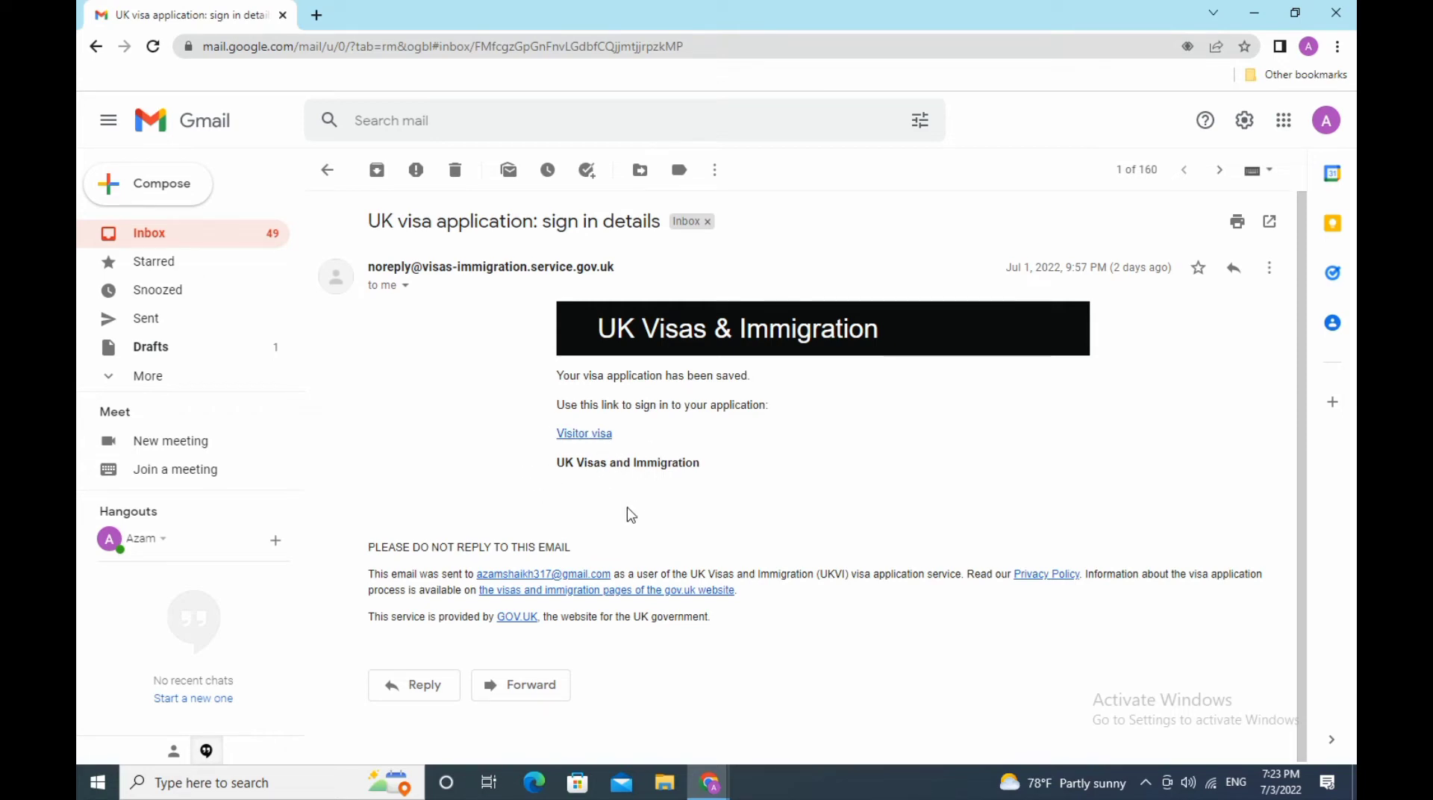
{"action": "left_click", "coordinate": [585, 438]}
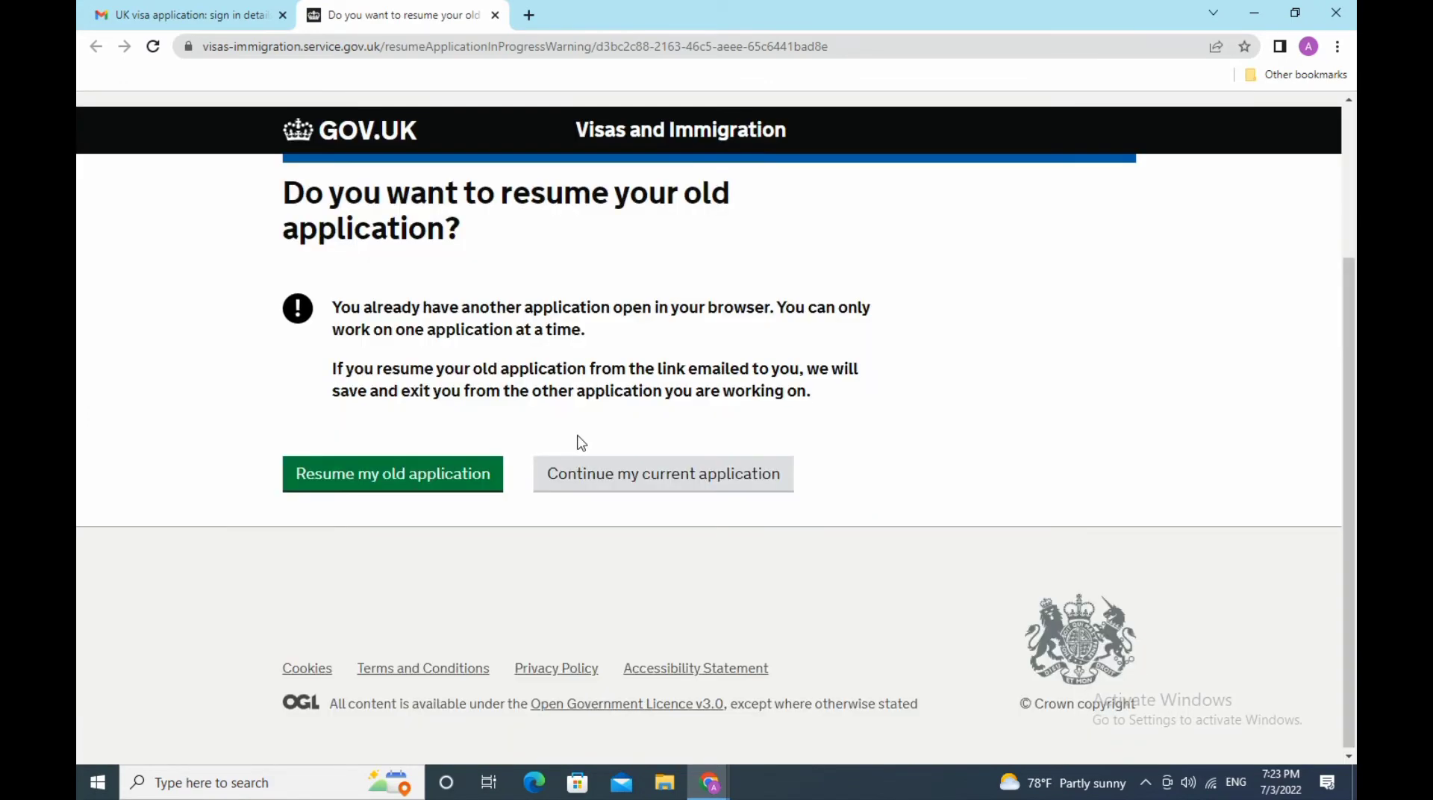
{"action": "left_click", "coordinate": [387, 486]}
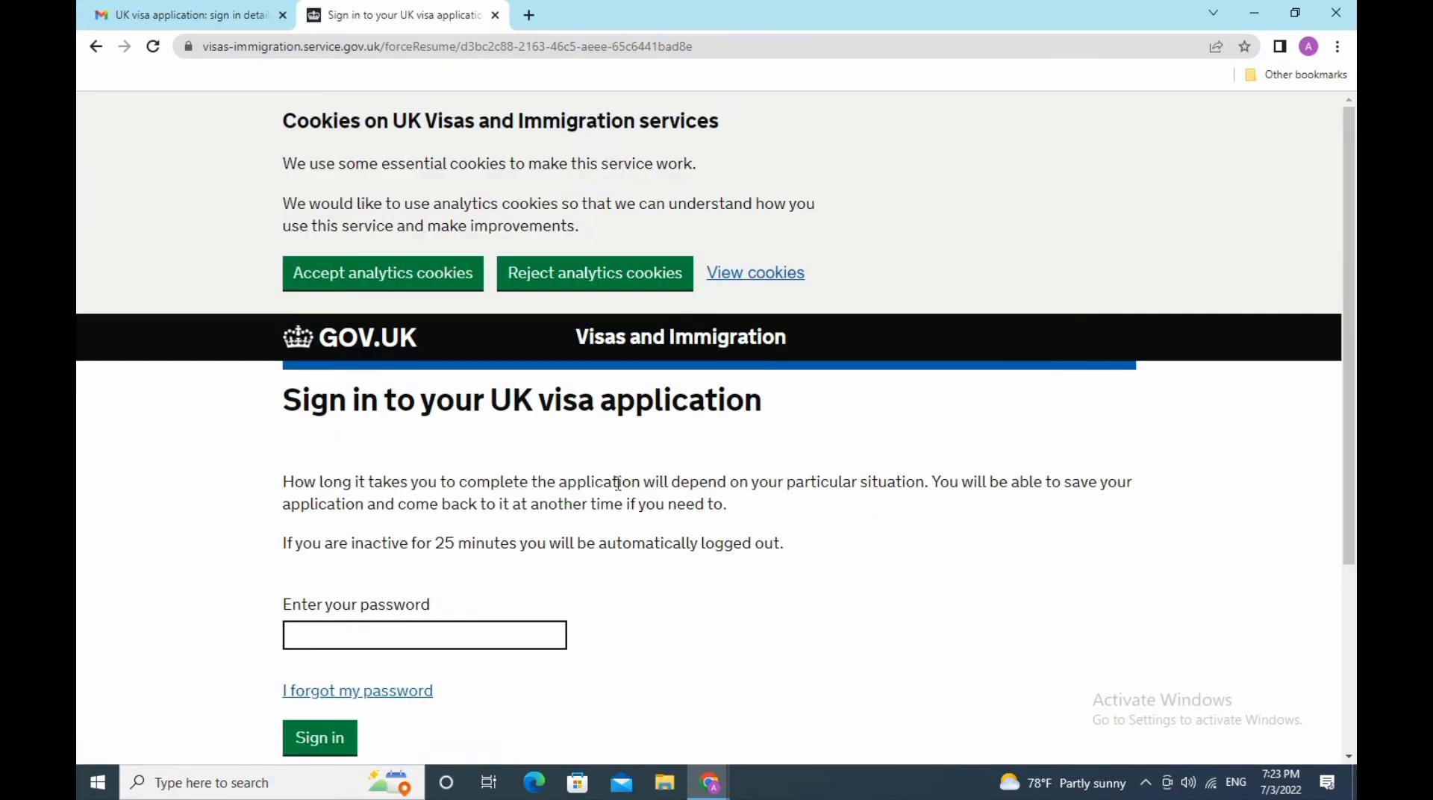
{"action": "scroll", "coordinate": [618, 484], "scroll_direction": "down", "scroll_amount": 3}
{"action": "left_click", "coordinate": [364, 427]}
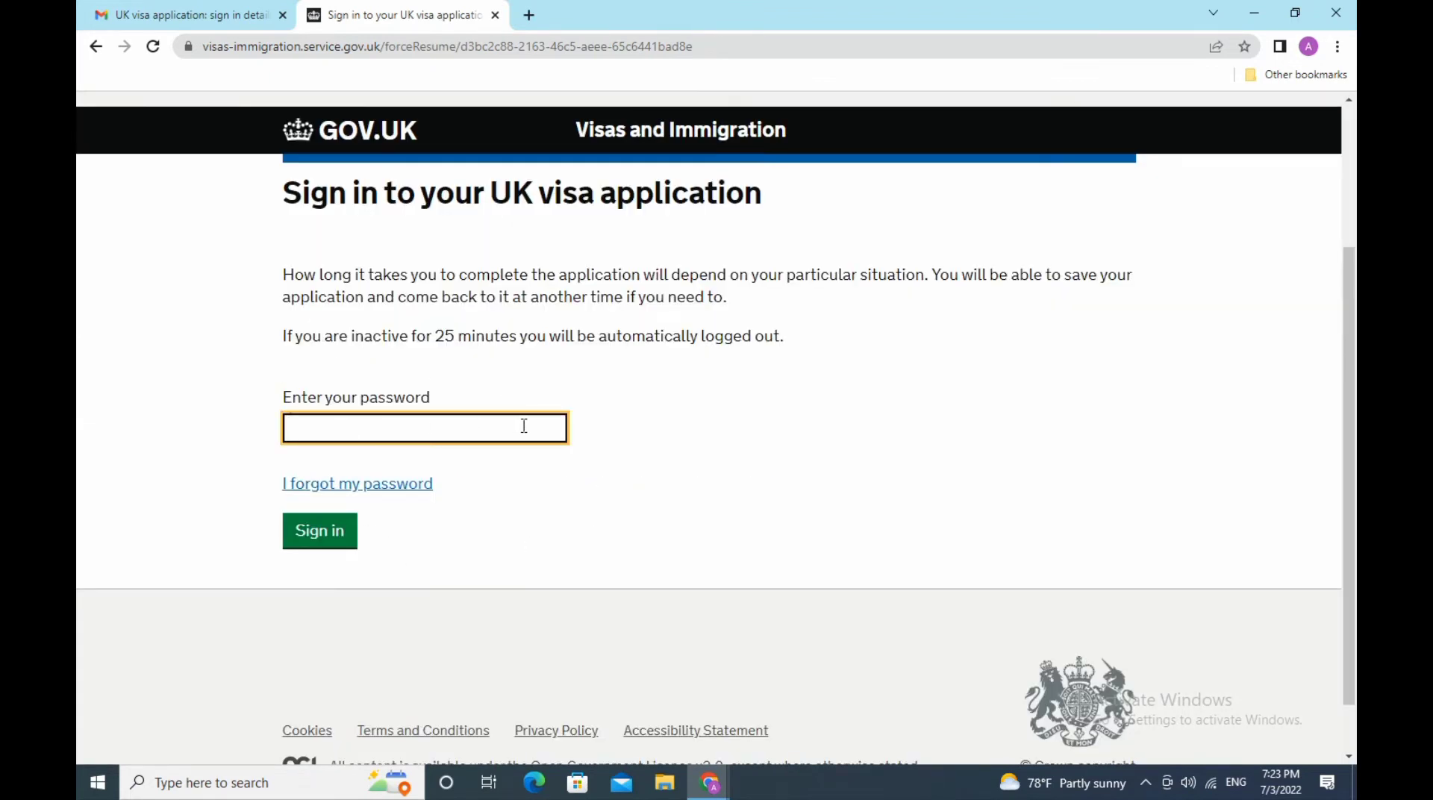
{"action": "type", "text": "••••••••"}
- Sign in and fill in the first and second home address lines
{"action": "left_click", "coordinate": [340, 539]}
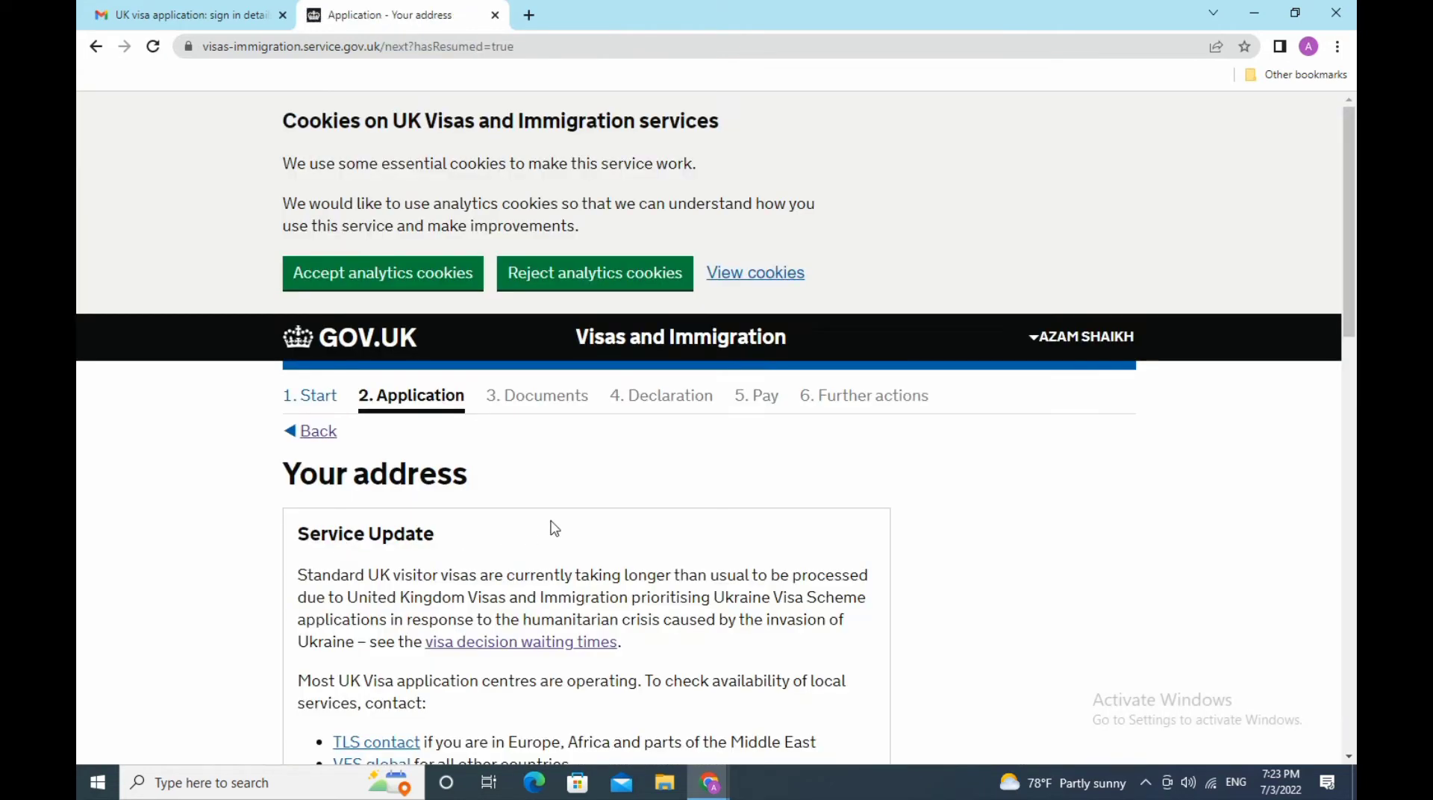
{"action": "scroll", "coordinate": [553, 527], "scroll_direction": "down", "scroll_amount": 3}
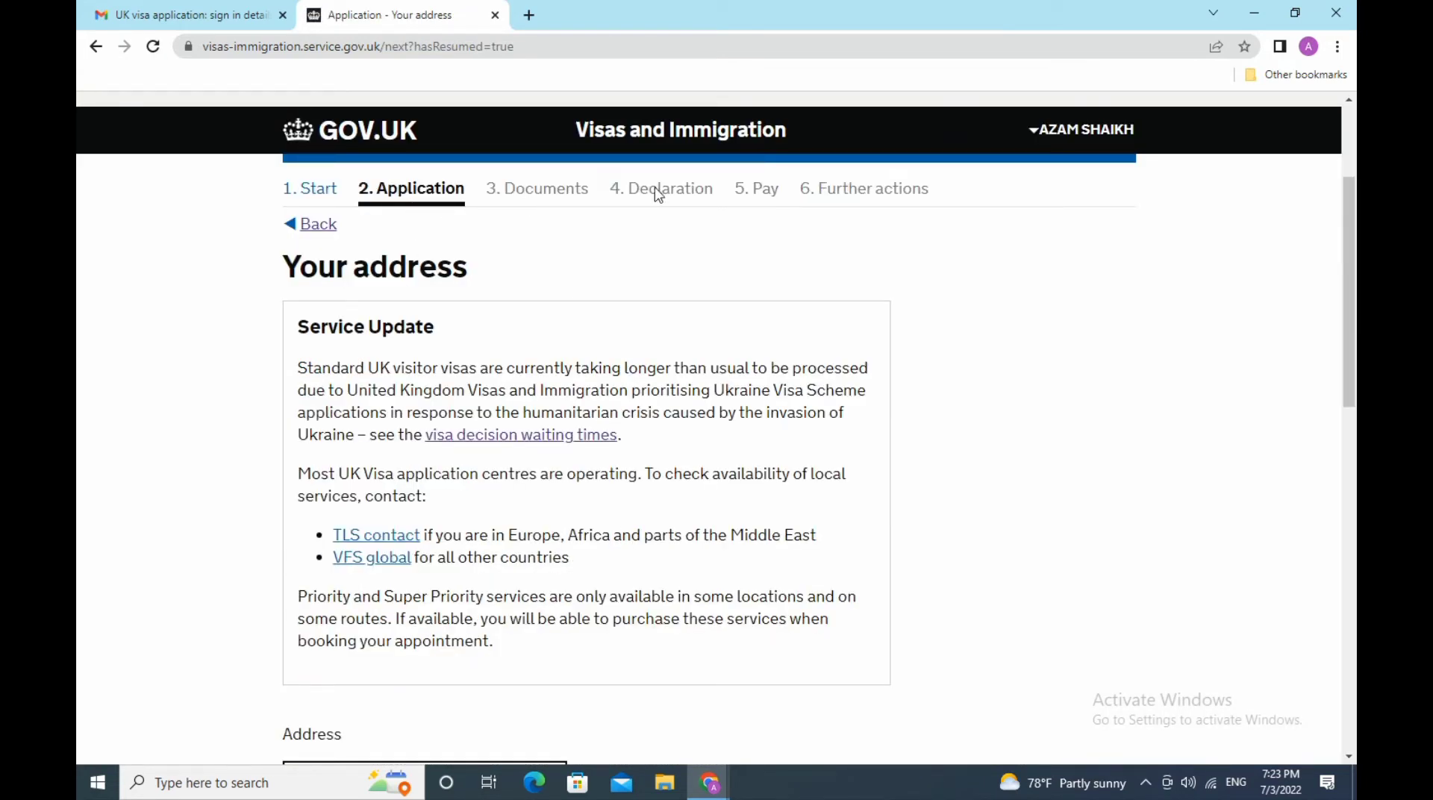
{"action": "scroll", "coordinate": [523, 351], "scroll_direction": "down", "scroll_amount": 3}
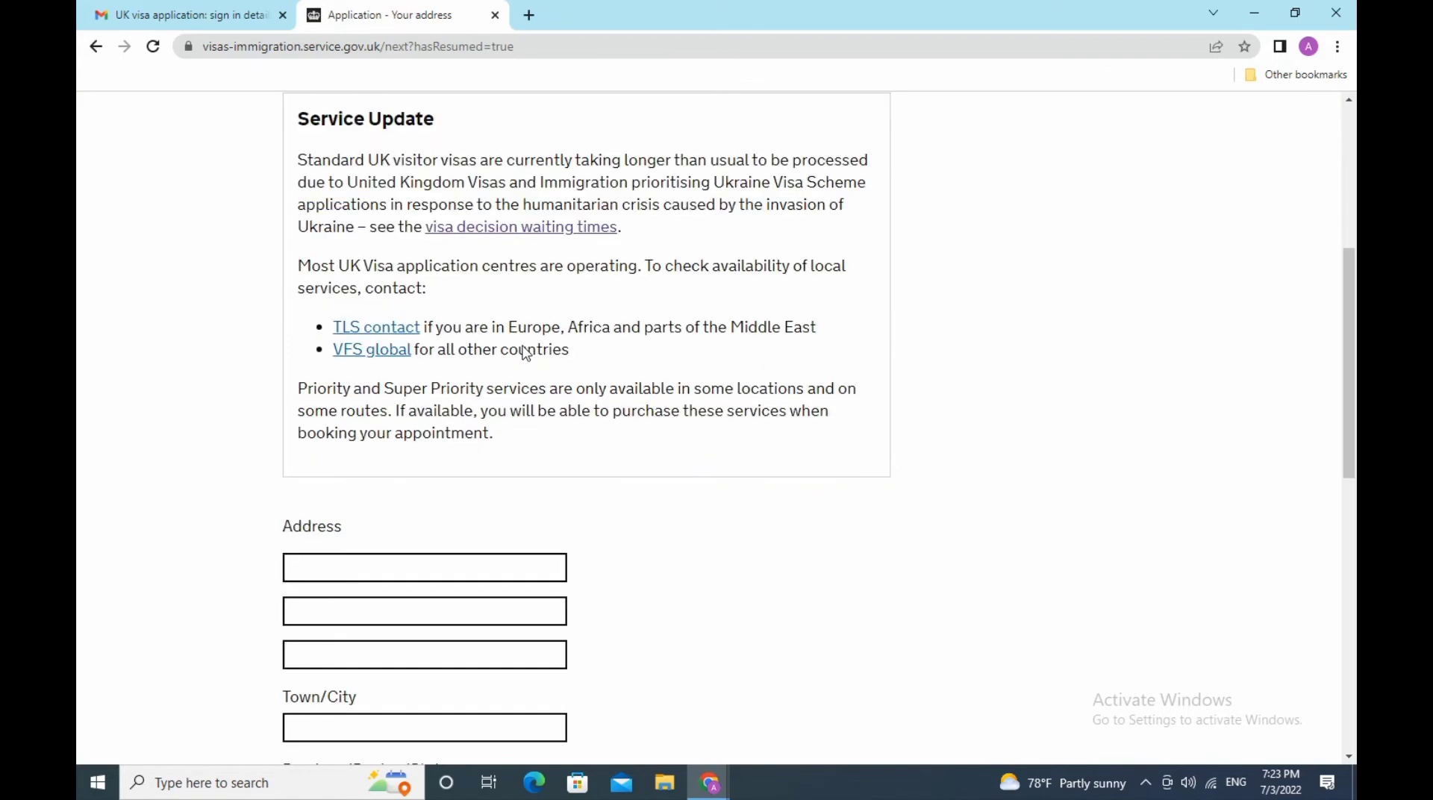
{"action": "scroll", "coordinate": [524, 346], "scroll_direction": "down", "scroll_amount": 3}
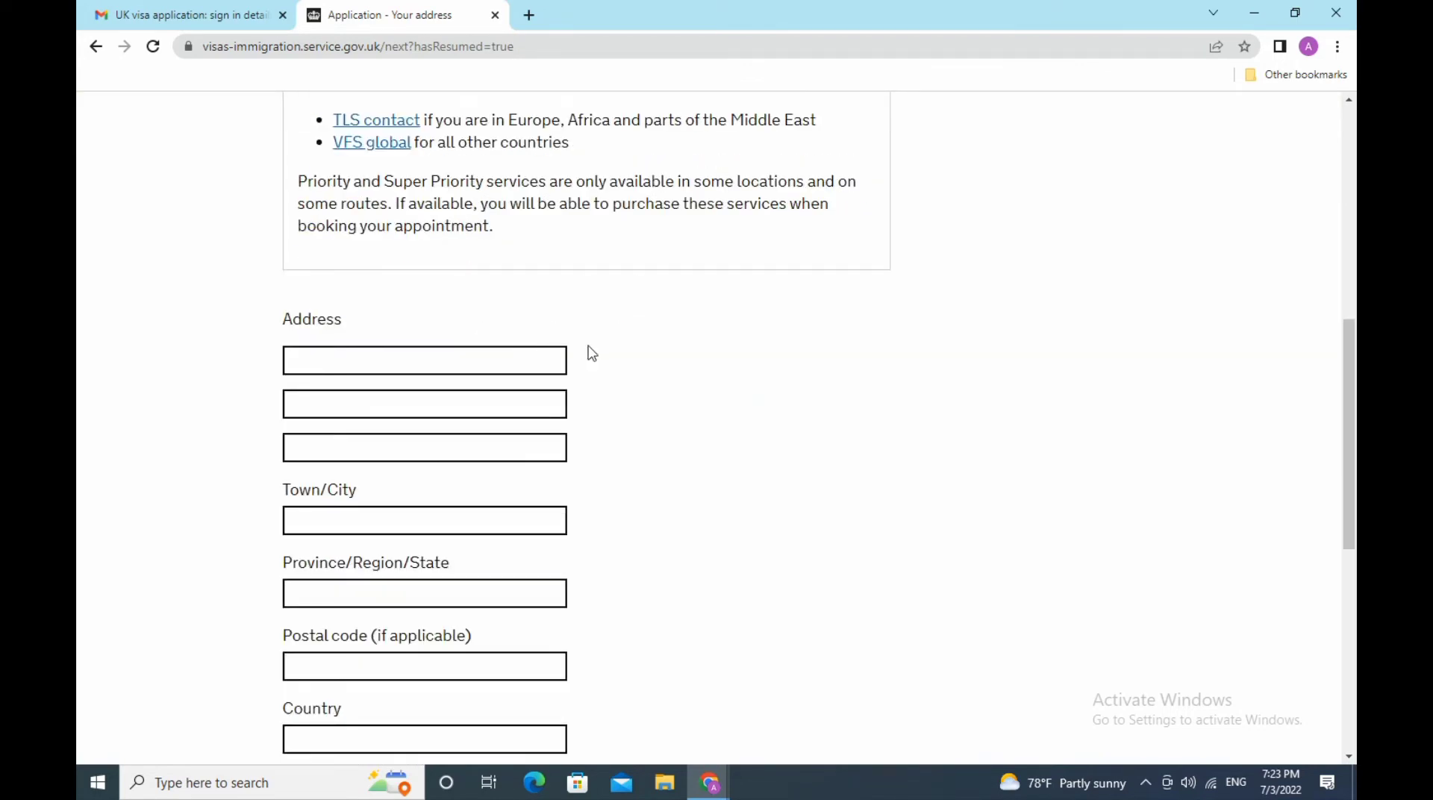
{"action": "left_click", "coordinate": [400, 367]}
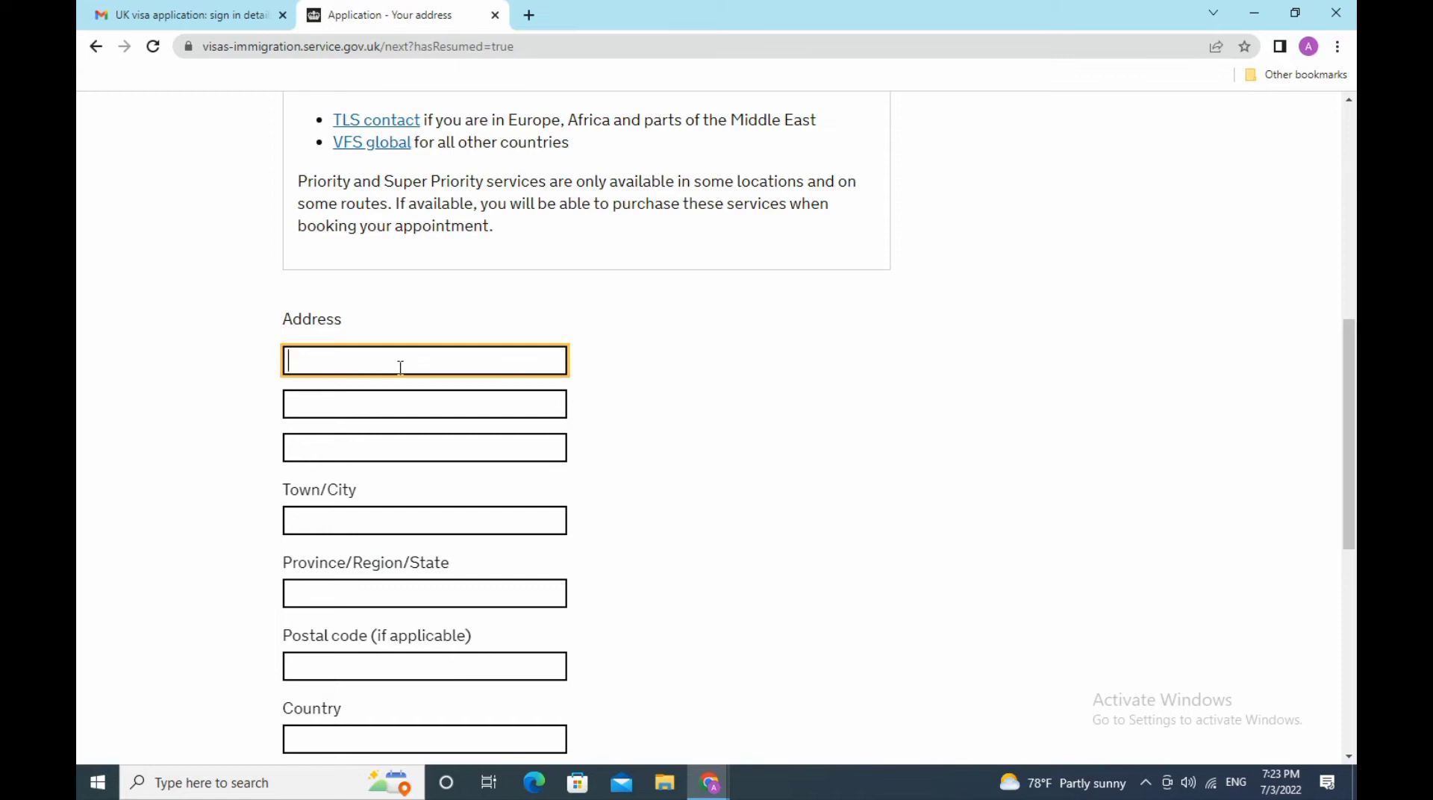
{"action": "left_click", "coordinate": [375, 405]}
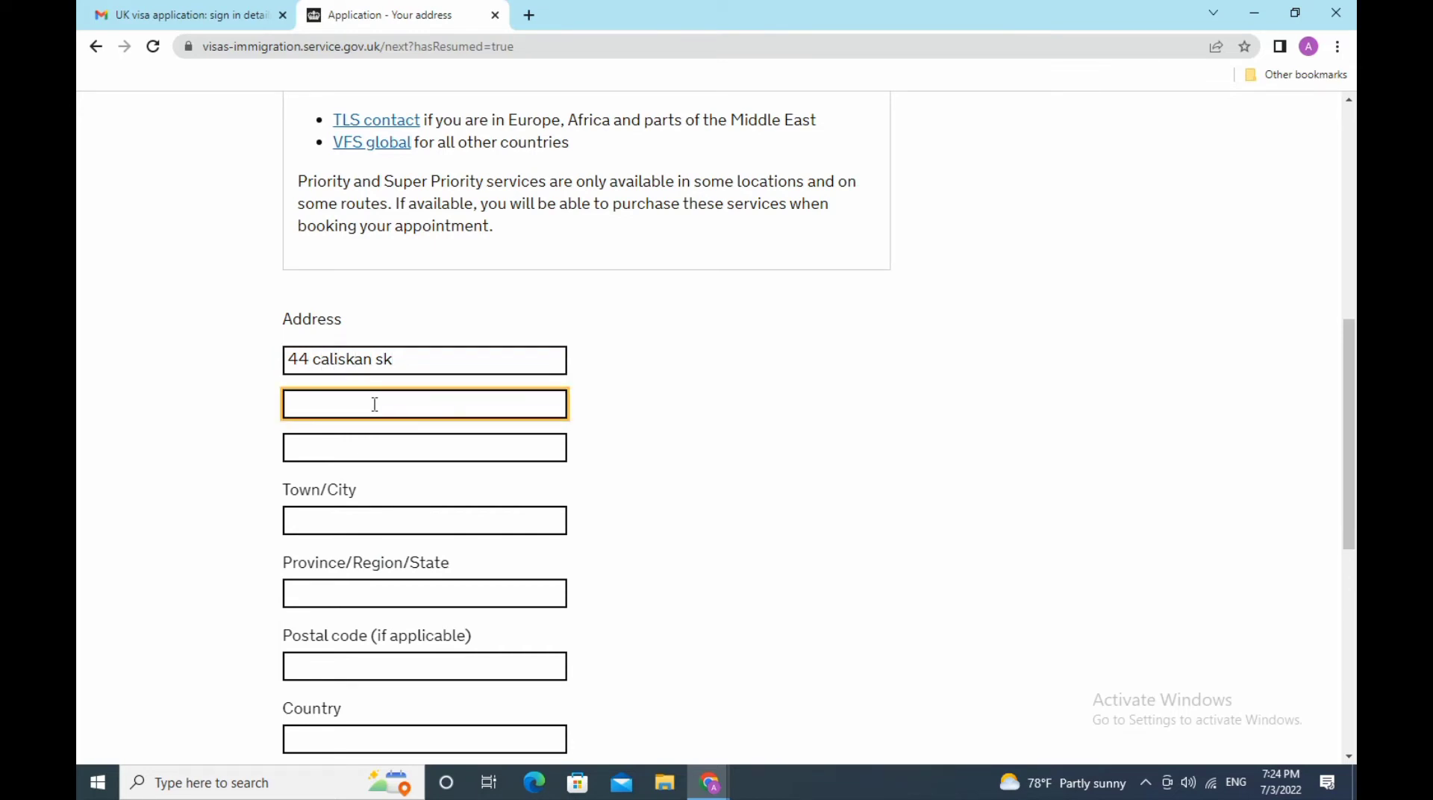
- Capitalise the locality name in line two and enter the town/city, also capitalised
{"action": "left_click", "coordinate": [319, 399]}
{"action": "key", "text": "BackSpace"}
{"action": "type", "text": "F"}
{"action": "left_click", "coordinate": [403, 525]}
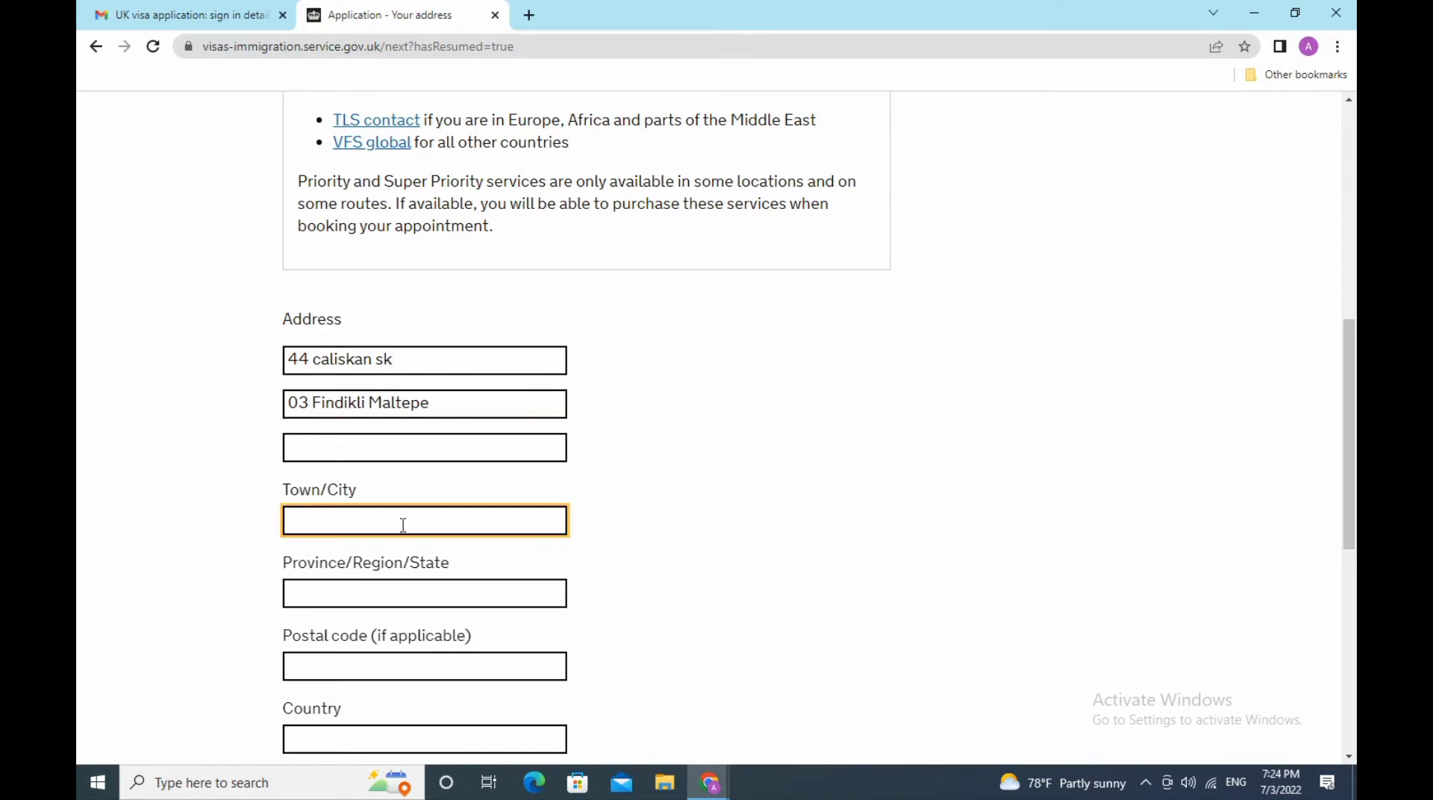
{"action": "type", "text": "istanbul"}
{"action": "scroll", "coordinate": [403, 530], "scroll_direction": "down", "scroll_amount": 3}
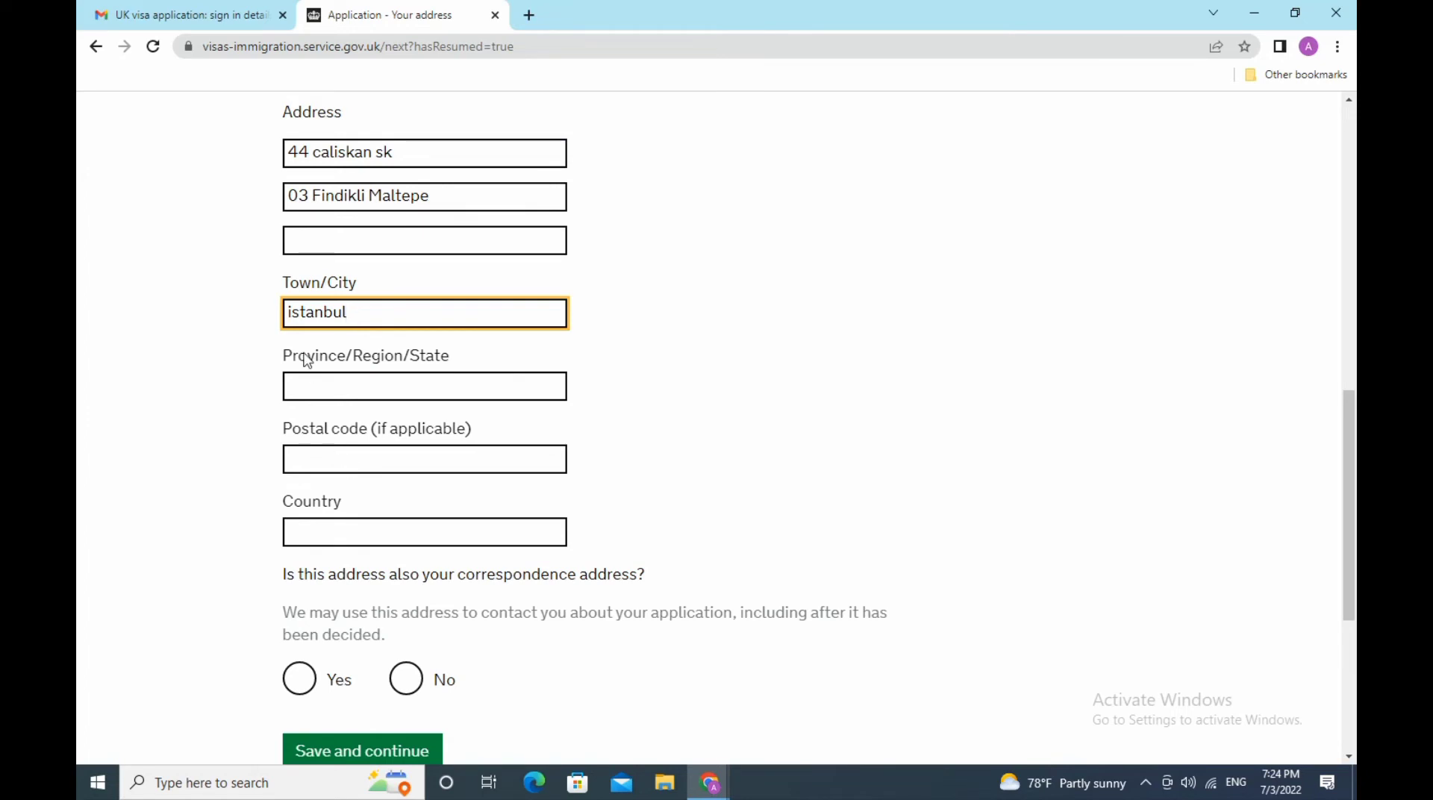
{"action": "left_click", "coordinate": [292, 311]}
{"action": "key", "text": "BackSpace"}
{"action": "type", "text": "I"}
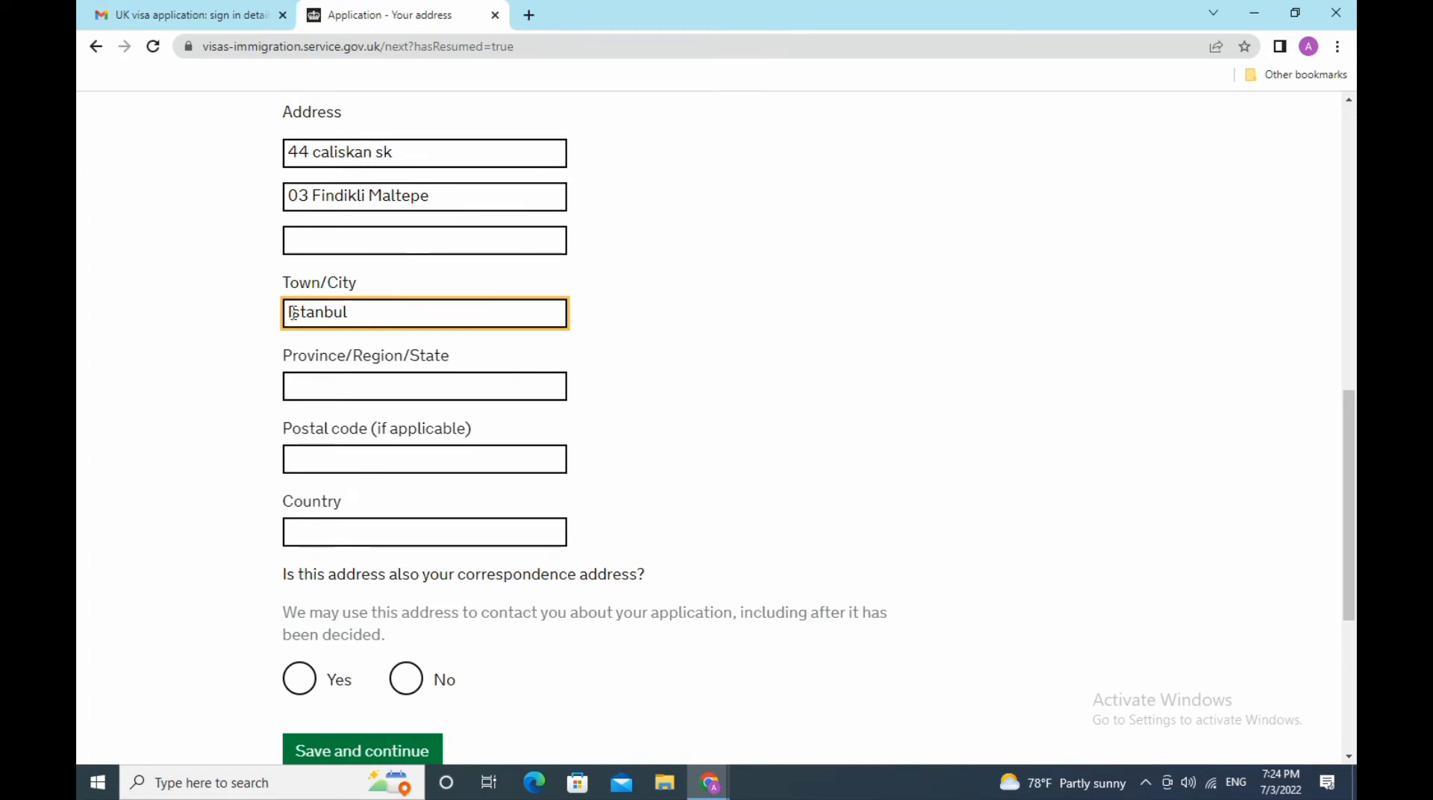
- Enter the postal code and mark the address as the correspondence address too
{"action": "left_click", "coordinate": [462, 386]}
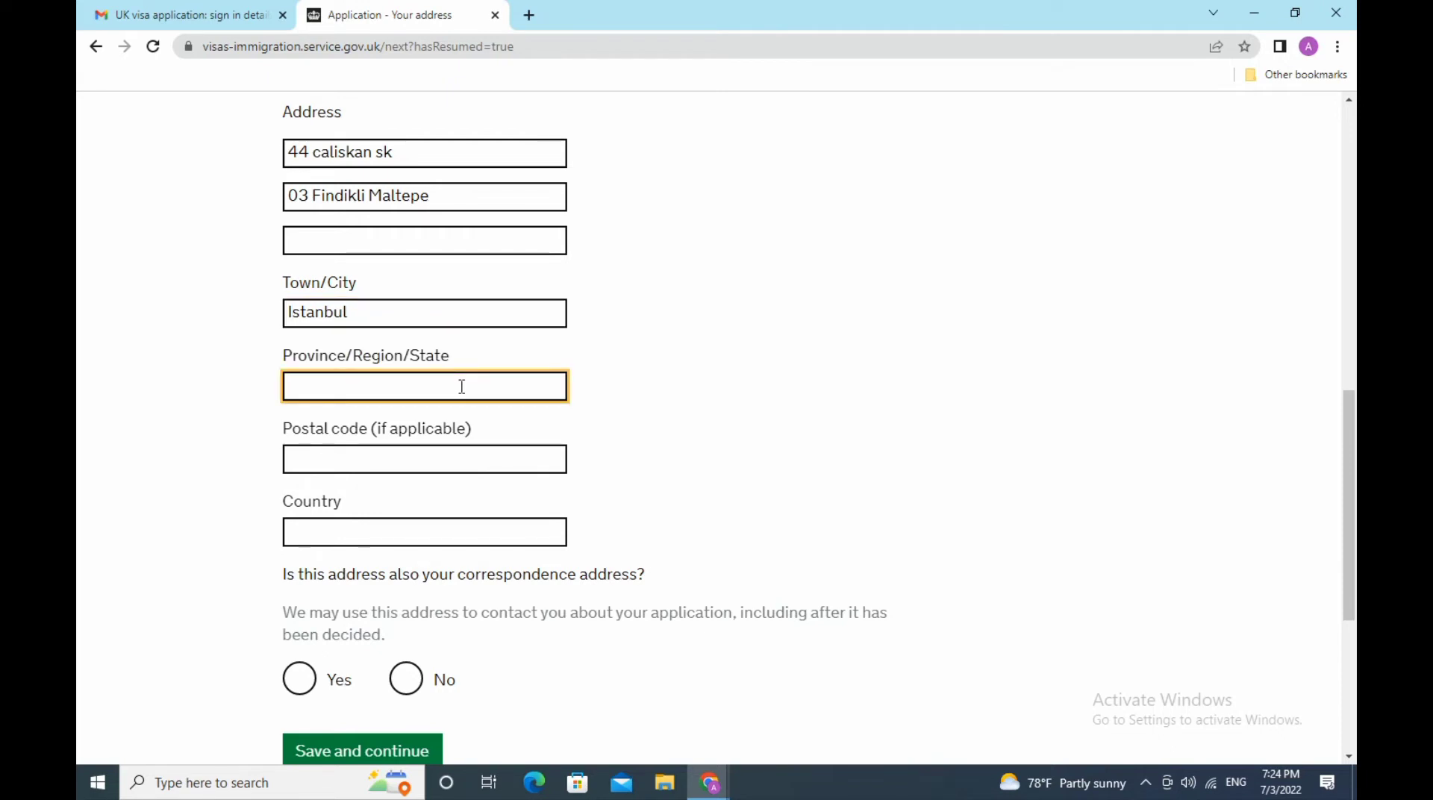
{"action": "left_click", "coordinate": [459, 461]}
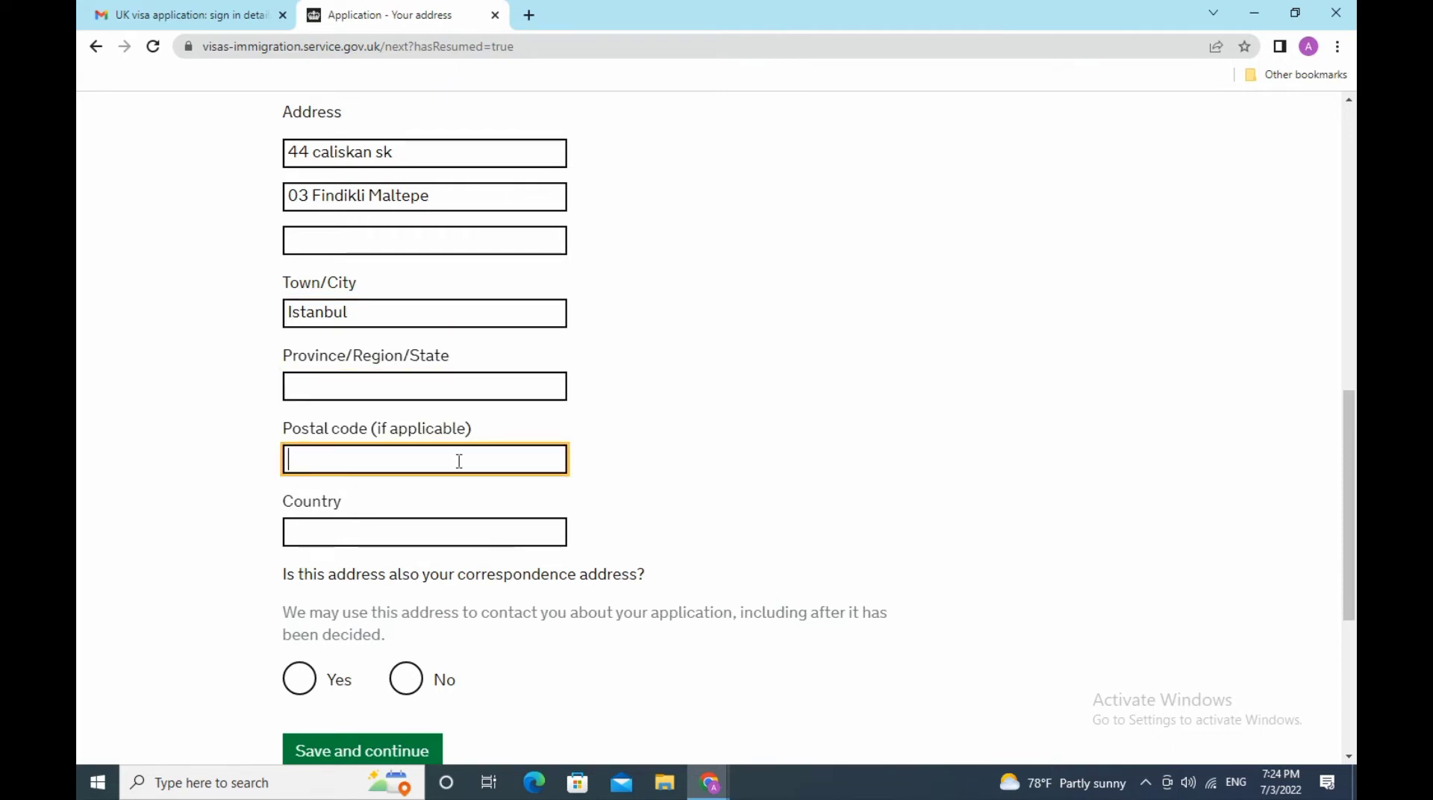
{"action": "type", "text": "30845"}
{"action": "scroll", "coordinate": [649, 489], "scroll_direction": "down", "scroll_amount": 3}
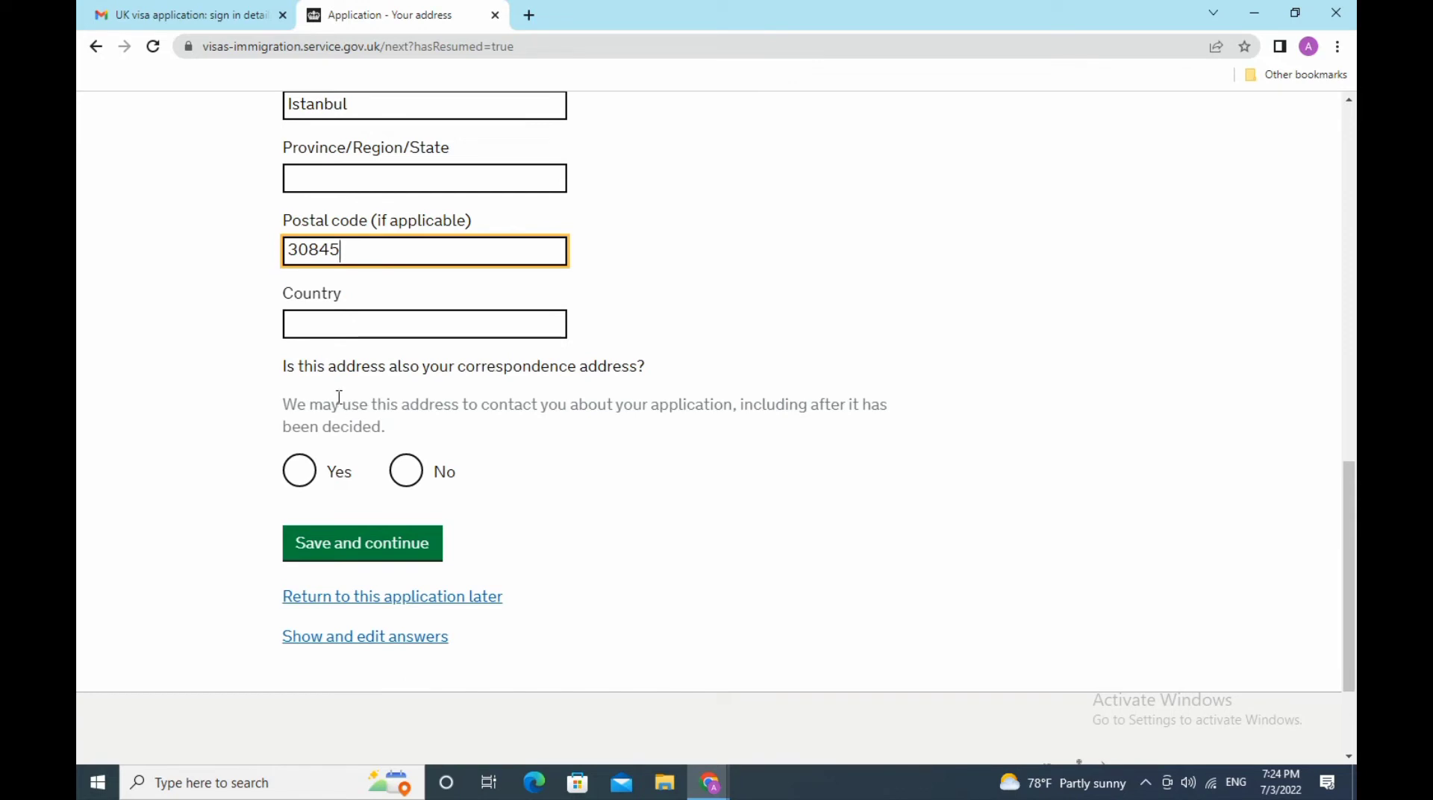
{"action": "left_click", "coordinate": [299, 471]}
- Resolve the 'Enter the country' error by choosing Turkey, then save the address
{"action": "left_click", "coordinate": [415, 548]}
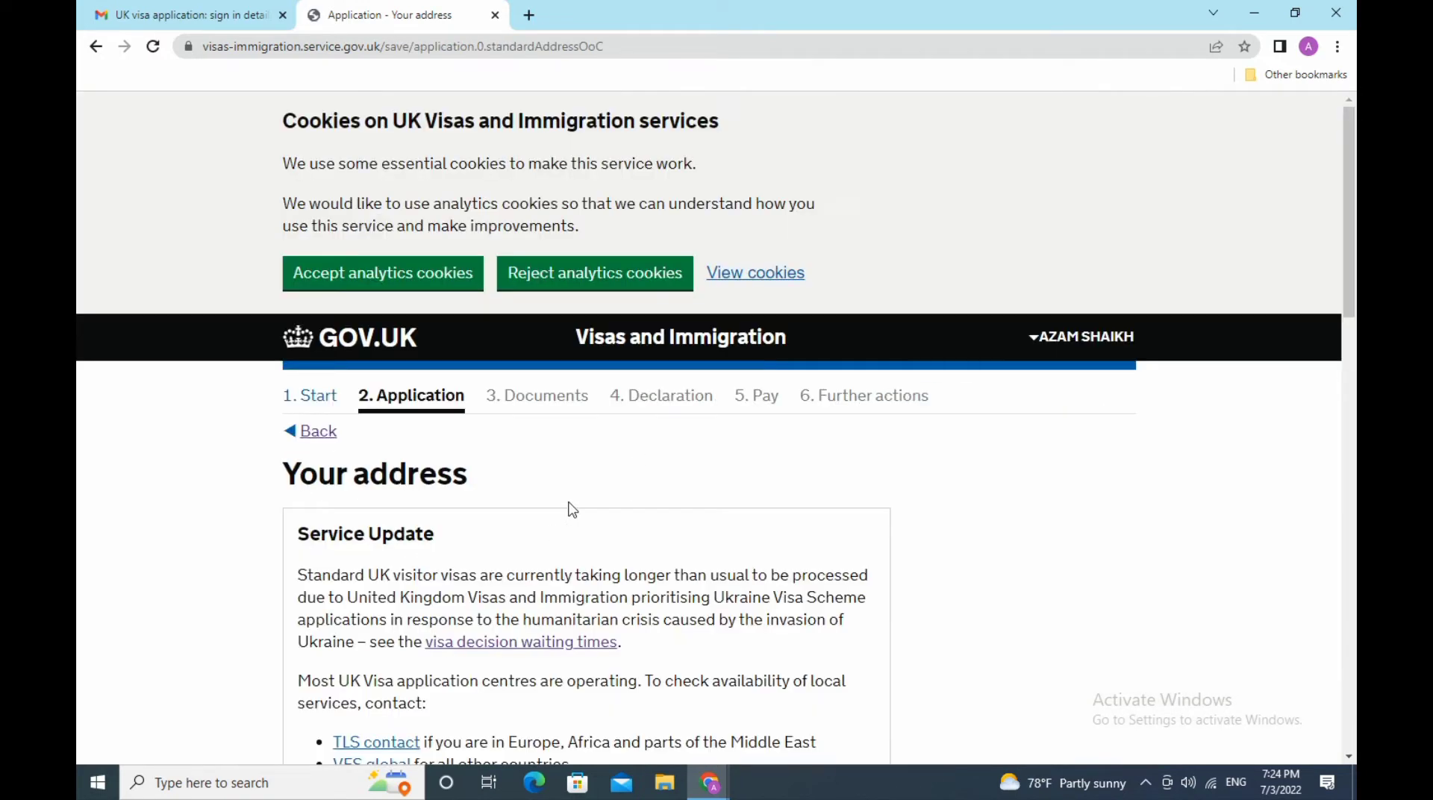
{"action": "scroll", "coordinate": [573, 509], "scroll_direction": "down", "scroll_amount": 7}
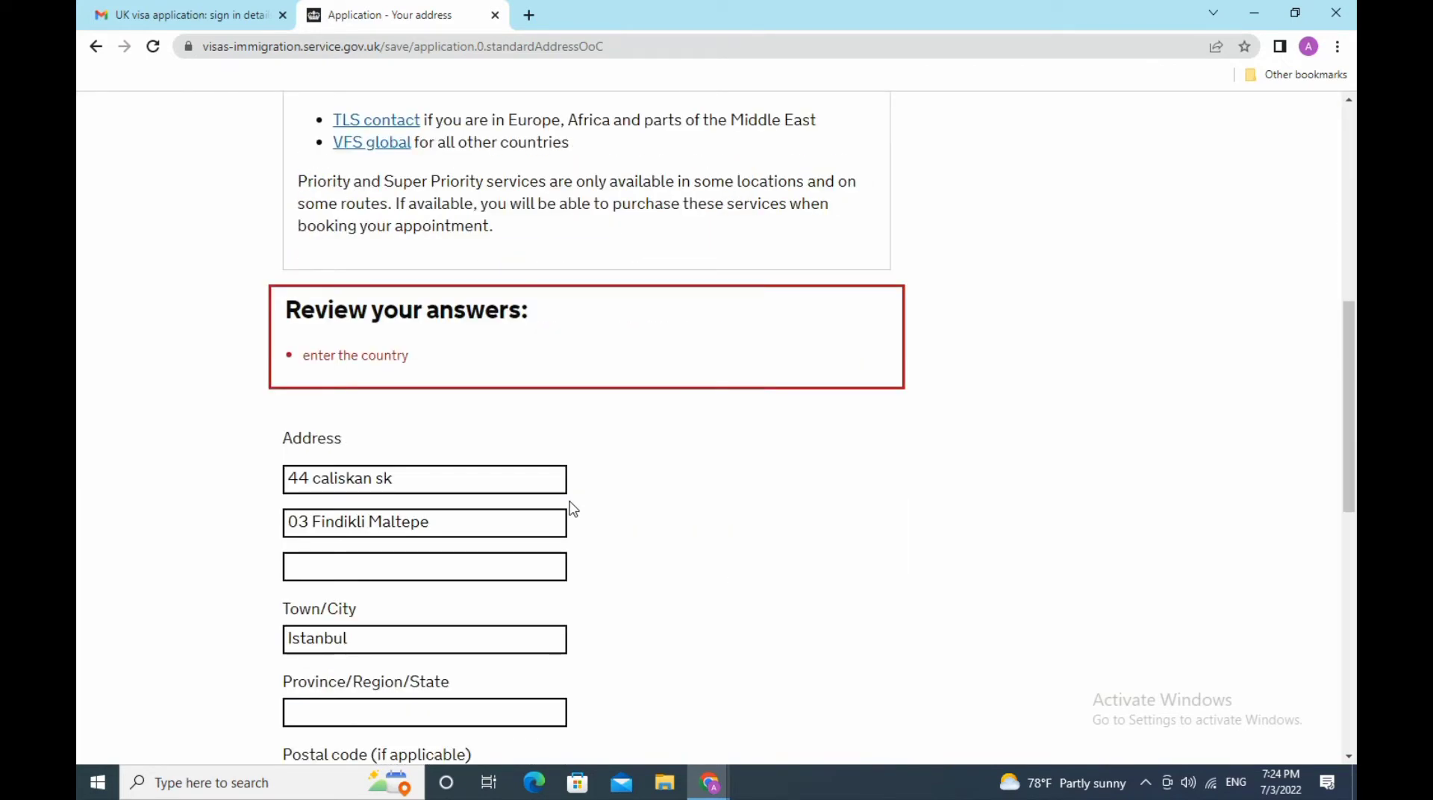
{"action": "scroll", "coordinate": [573, 509], "scroll_direction": "down", "scroll_amount": 5}
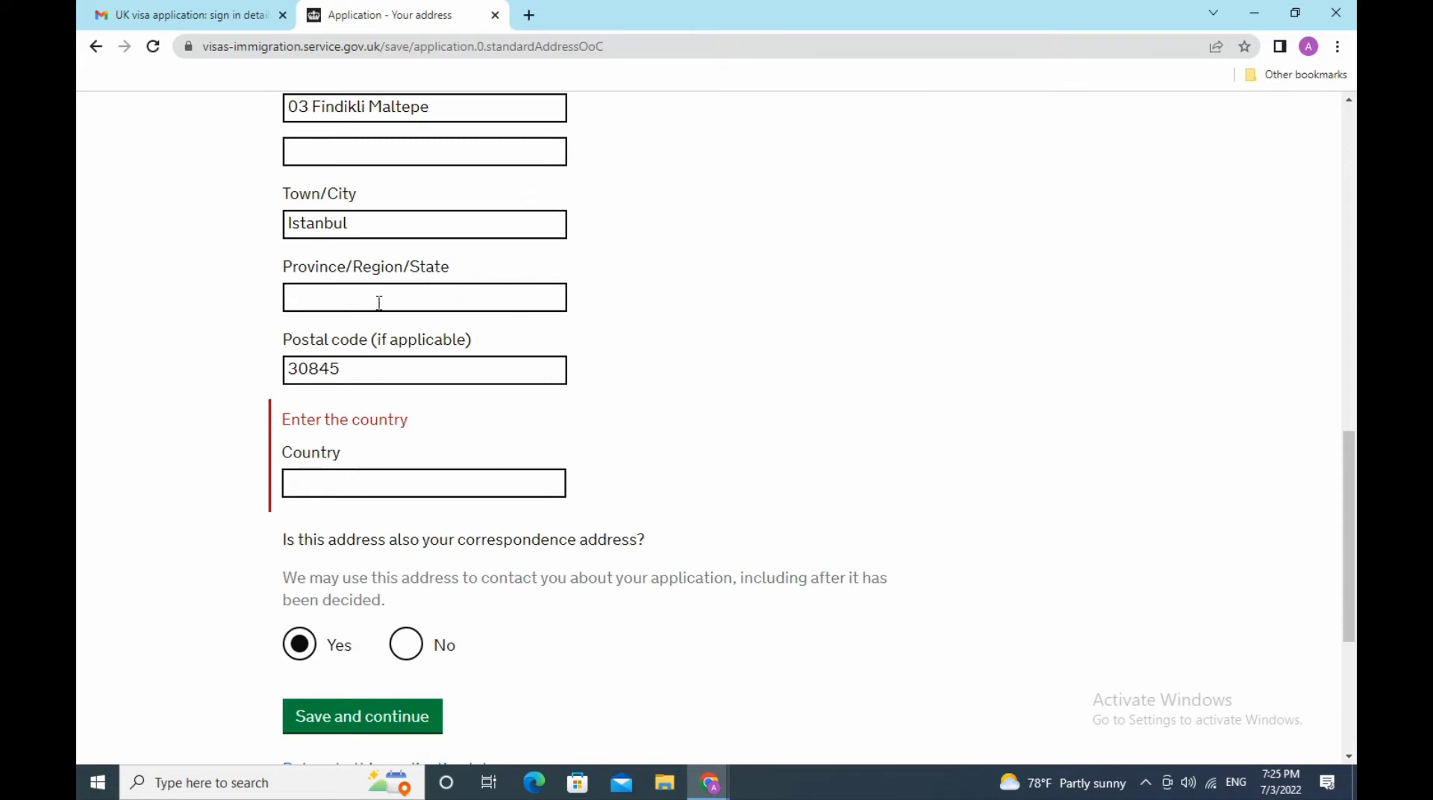
{"action": "left_click", "coordinate": [386, 489]}
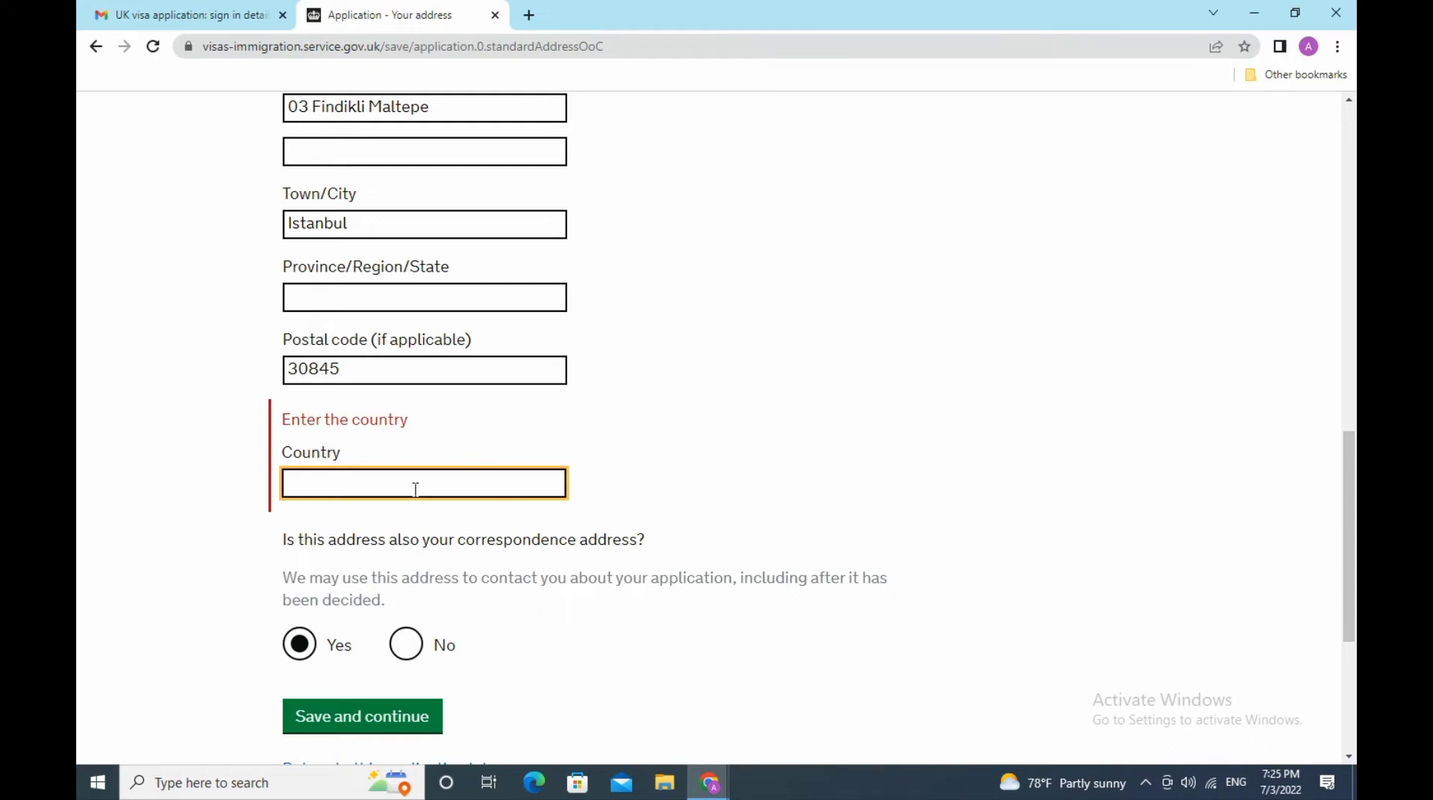
{"action": "type", "text": "Turk"}
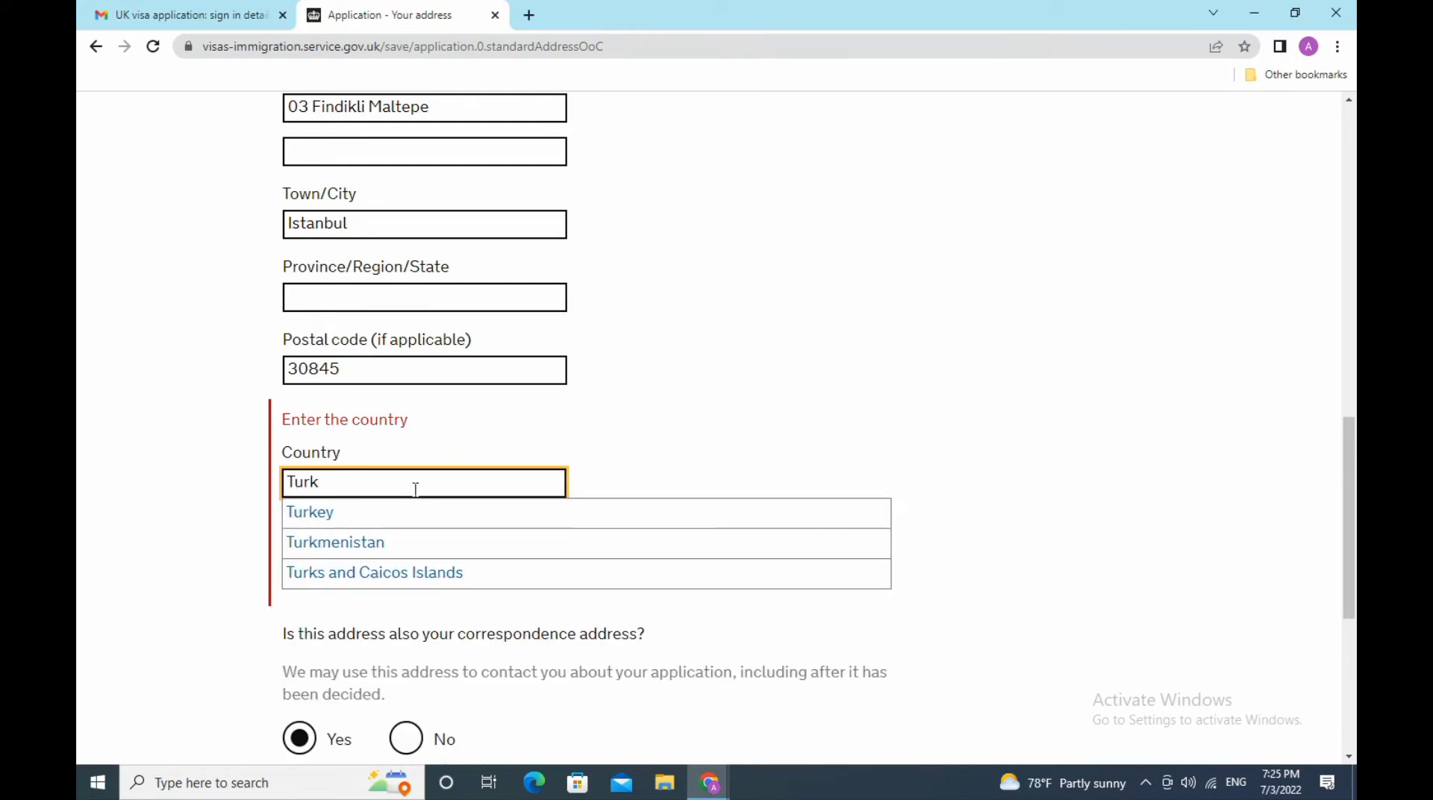
{"action": "left_click", "coordinate": [313, 510]}
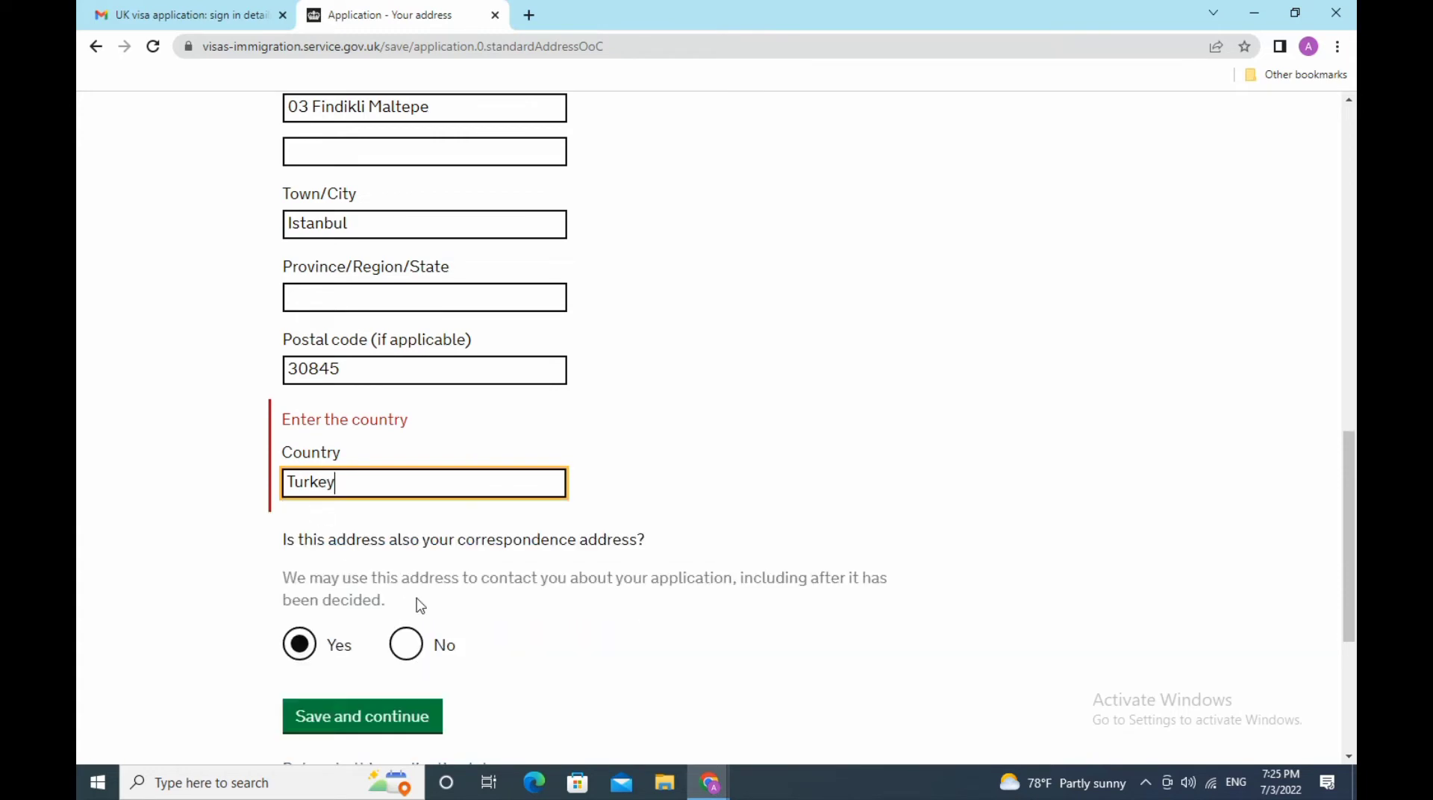
{"action": "scroll", "coordinate": [502, 655], "scroll_direction": "down", "scroll_amount": 3}
{"action": "left_click", "coordinate": [369, 510]}
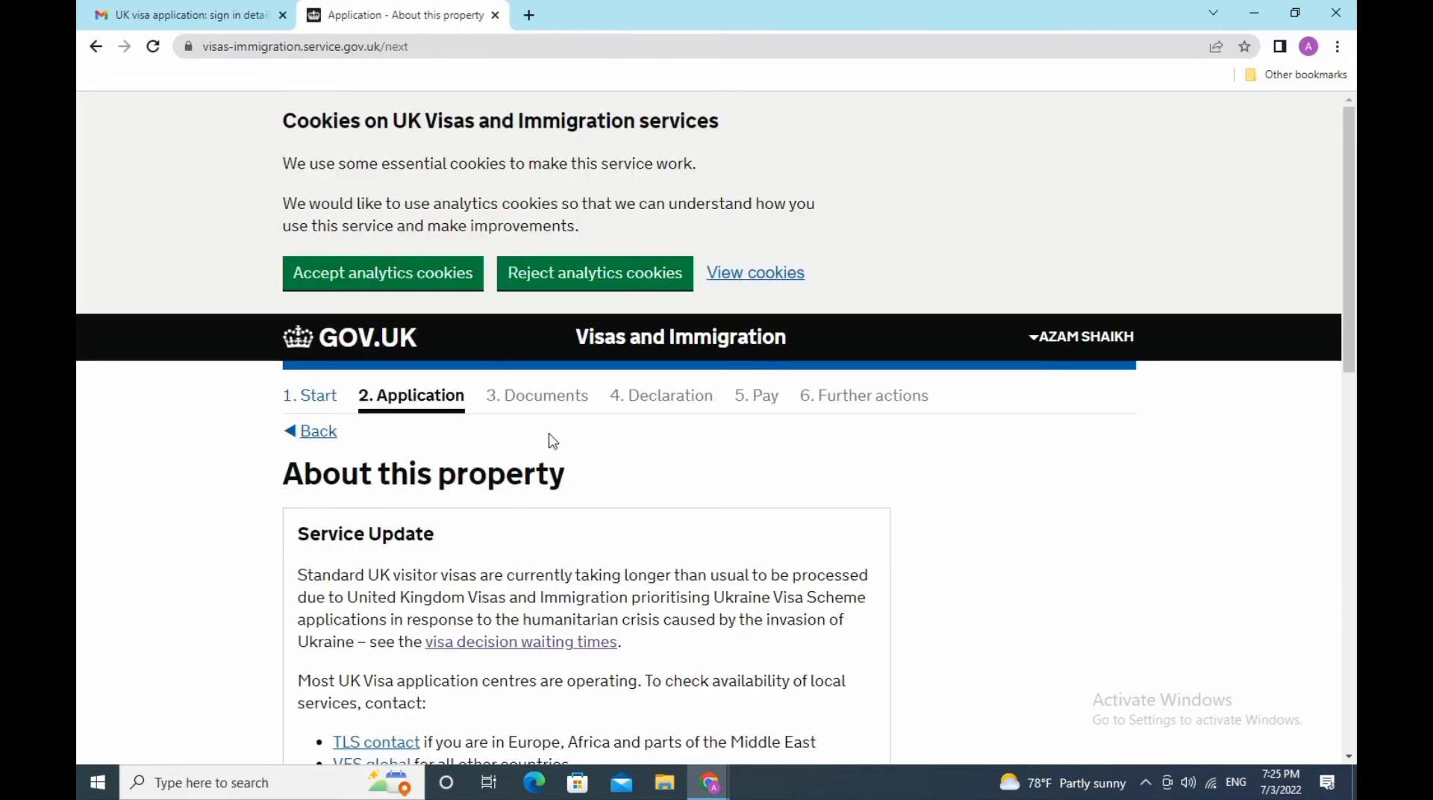
- Enter 2 Years lived at the address, select 'I own it', and save
{"action": "scroll", "coordinate": [552, 442], "scroll_direction": "down", "scroll_amount": 6}
{"action": "scroll", "coordinate": [552, 441], "scroll_direction": "down", "scroll_amount": 5}
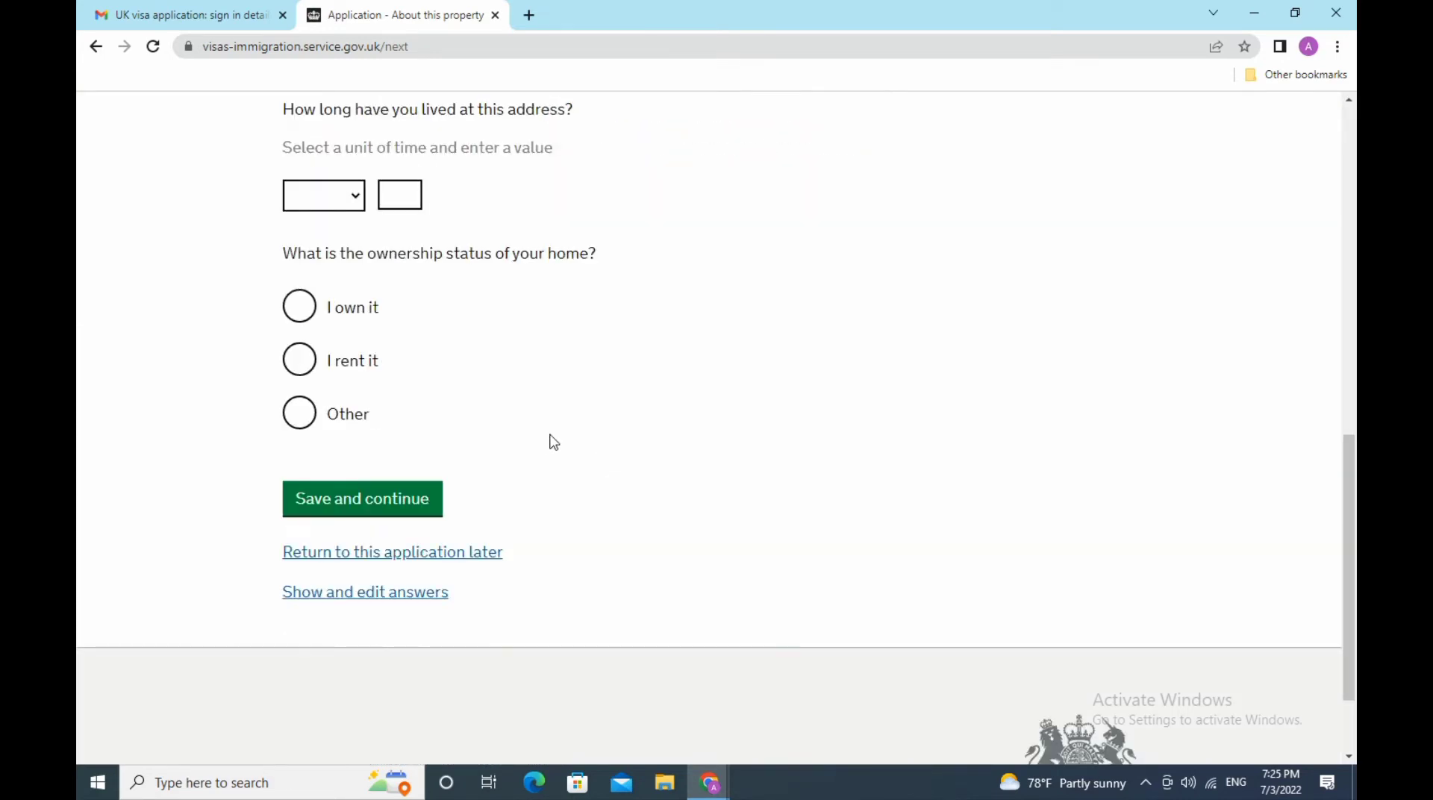
{"action": "scroll", "coordinate": [553, 443], "scroll_direction": "up", "scroll_amount": 3}
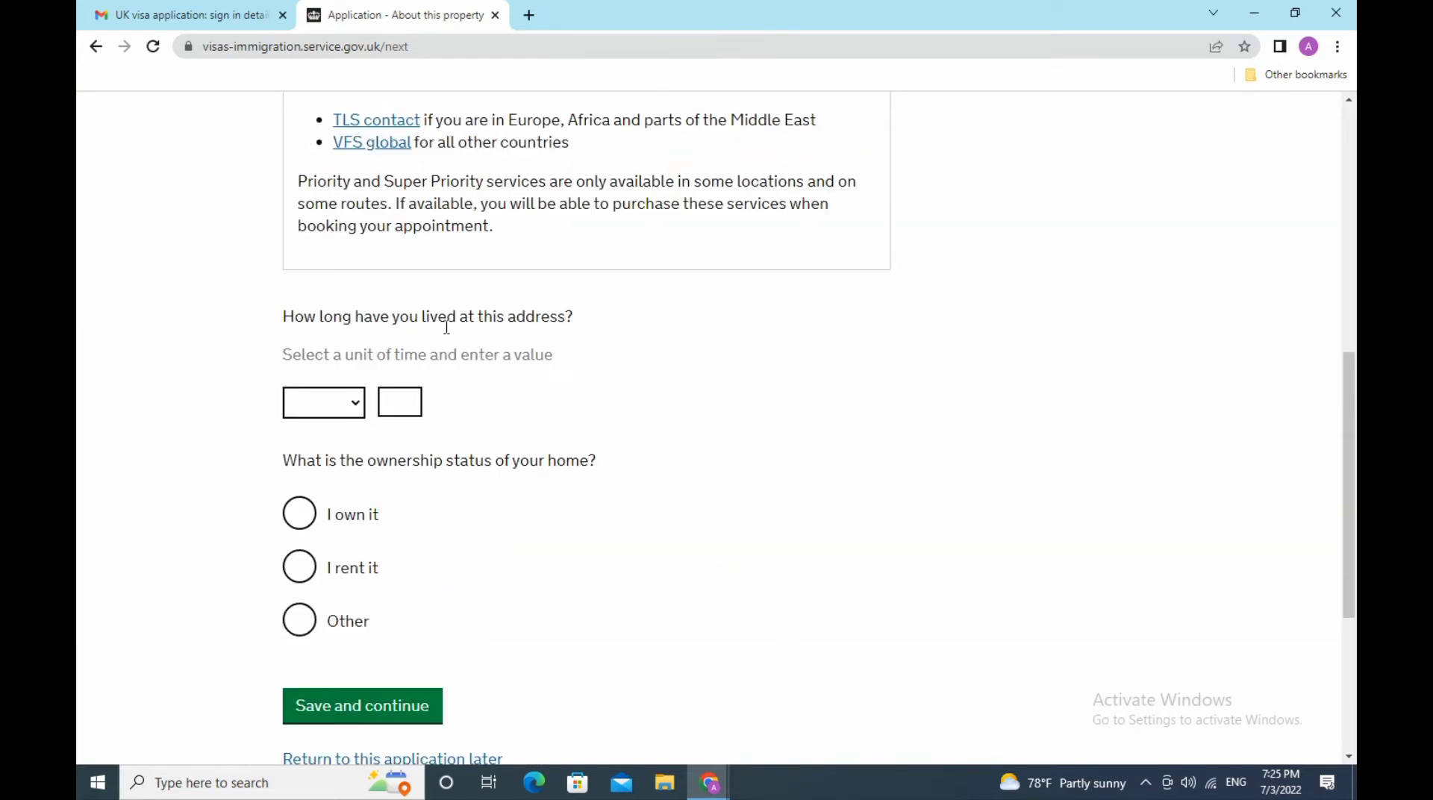
{"action": "left_click", "coordinate": [357, 407]}
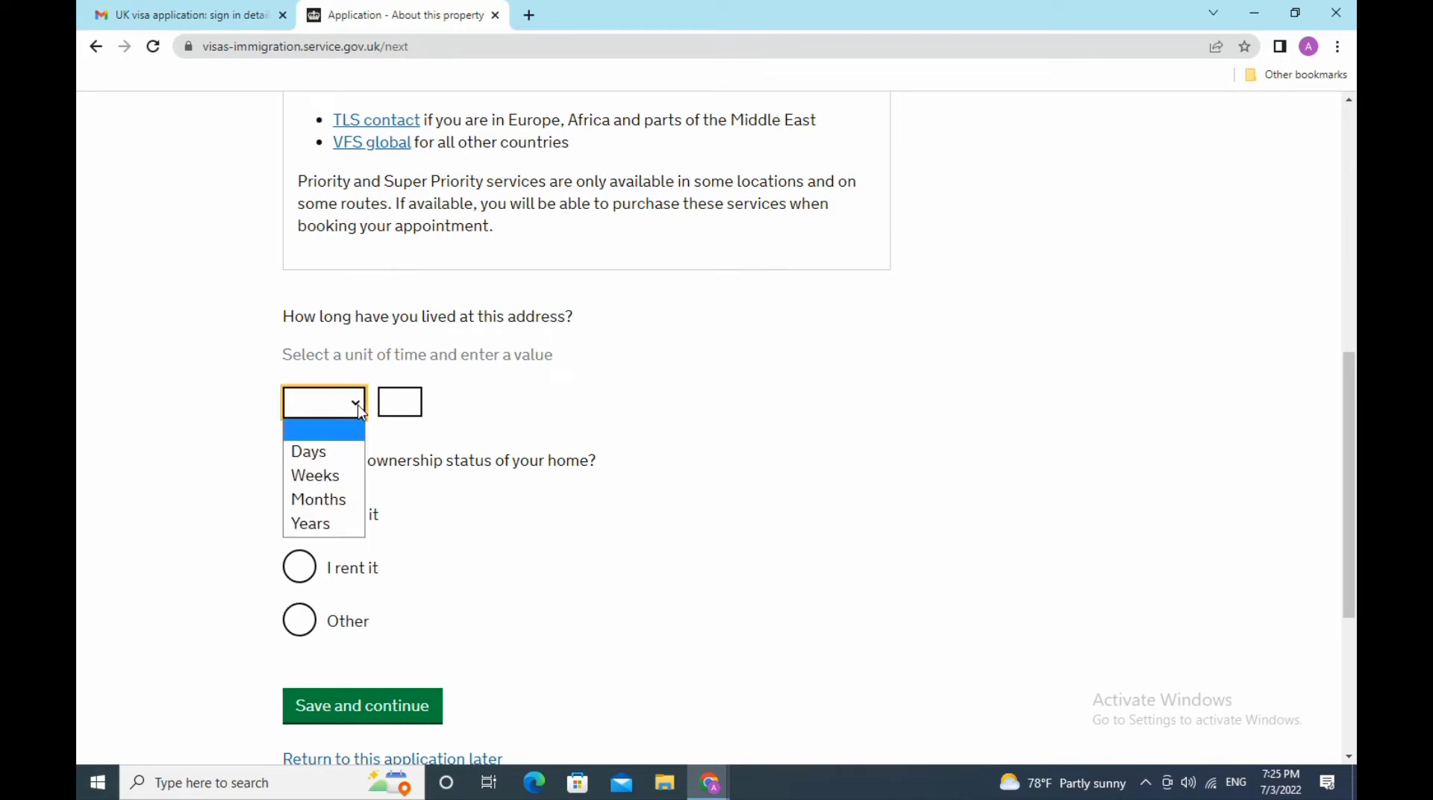
{"action": "left_click", "coordinate": [334, 524]}
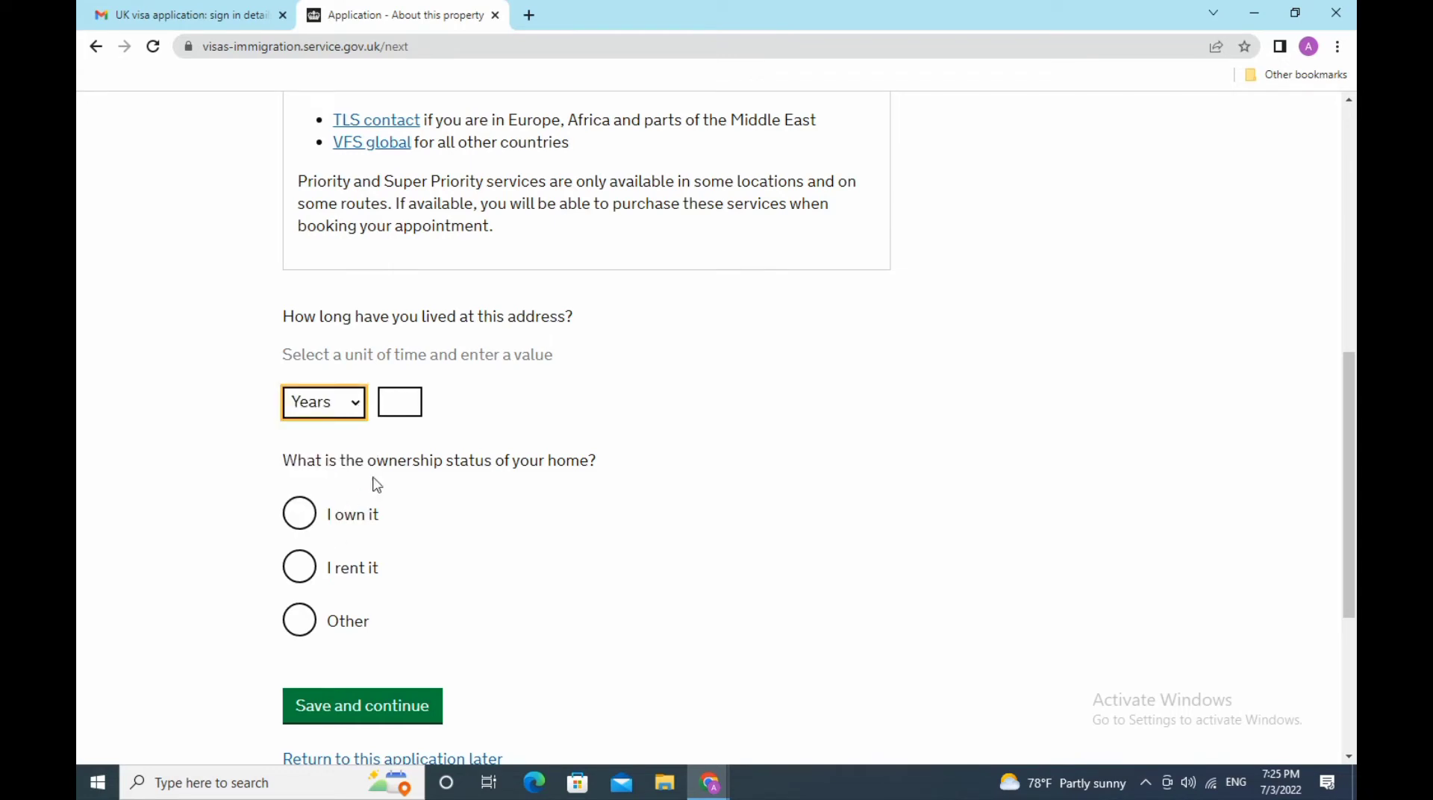
{"action": "left_click", "coordinate": [405, 403]}
{"action": "type", "text": "2"}
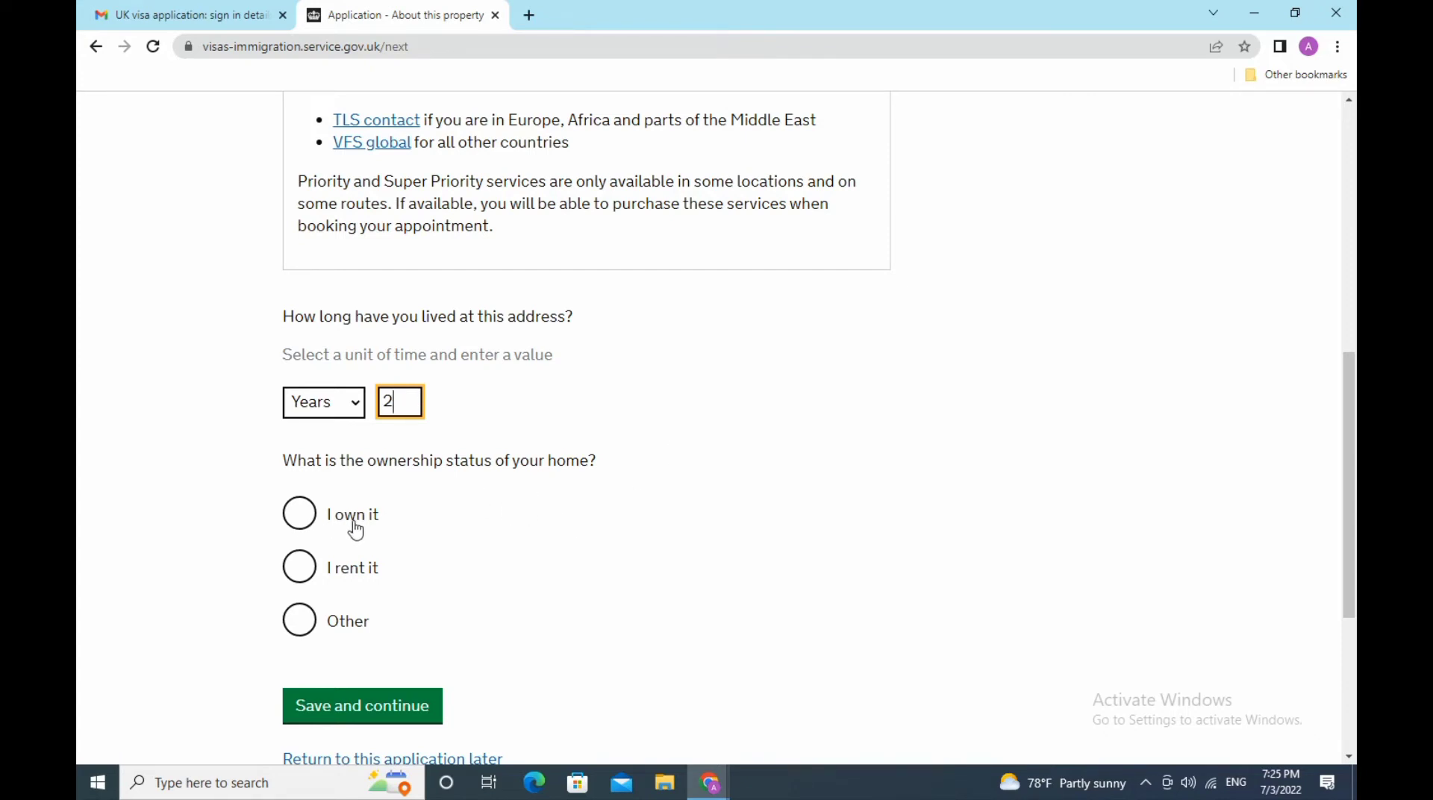
{"action": "left_click", "coordinate": [299, 513]}
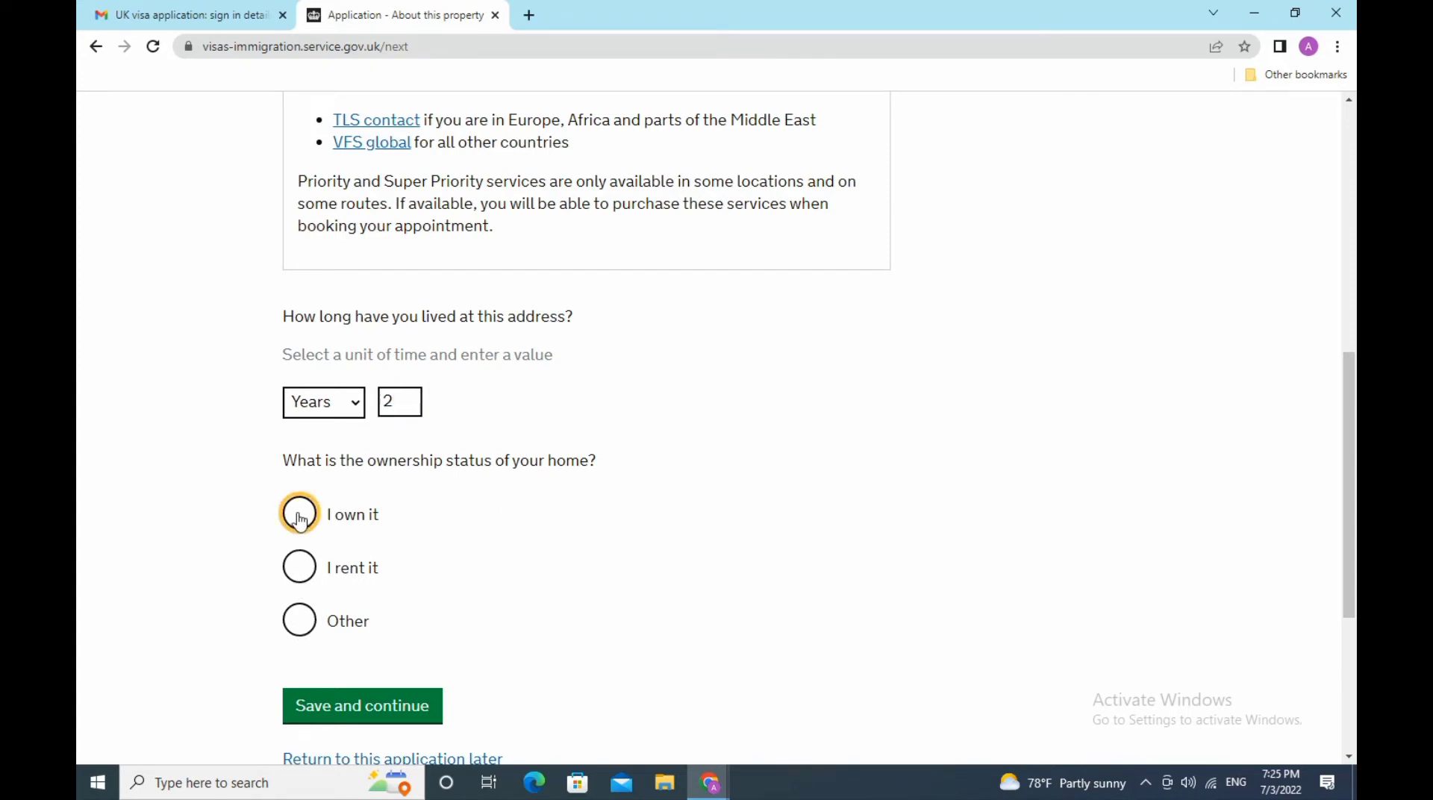
{"action": "scroll", "coordinate": [581, 578], "scroll_direction": "down", "scroll_amount": 3}
{"action": "left_click", "coordinate": [366, 513]}
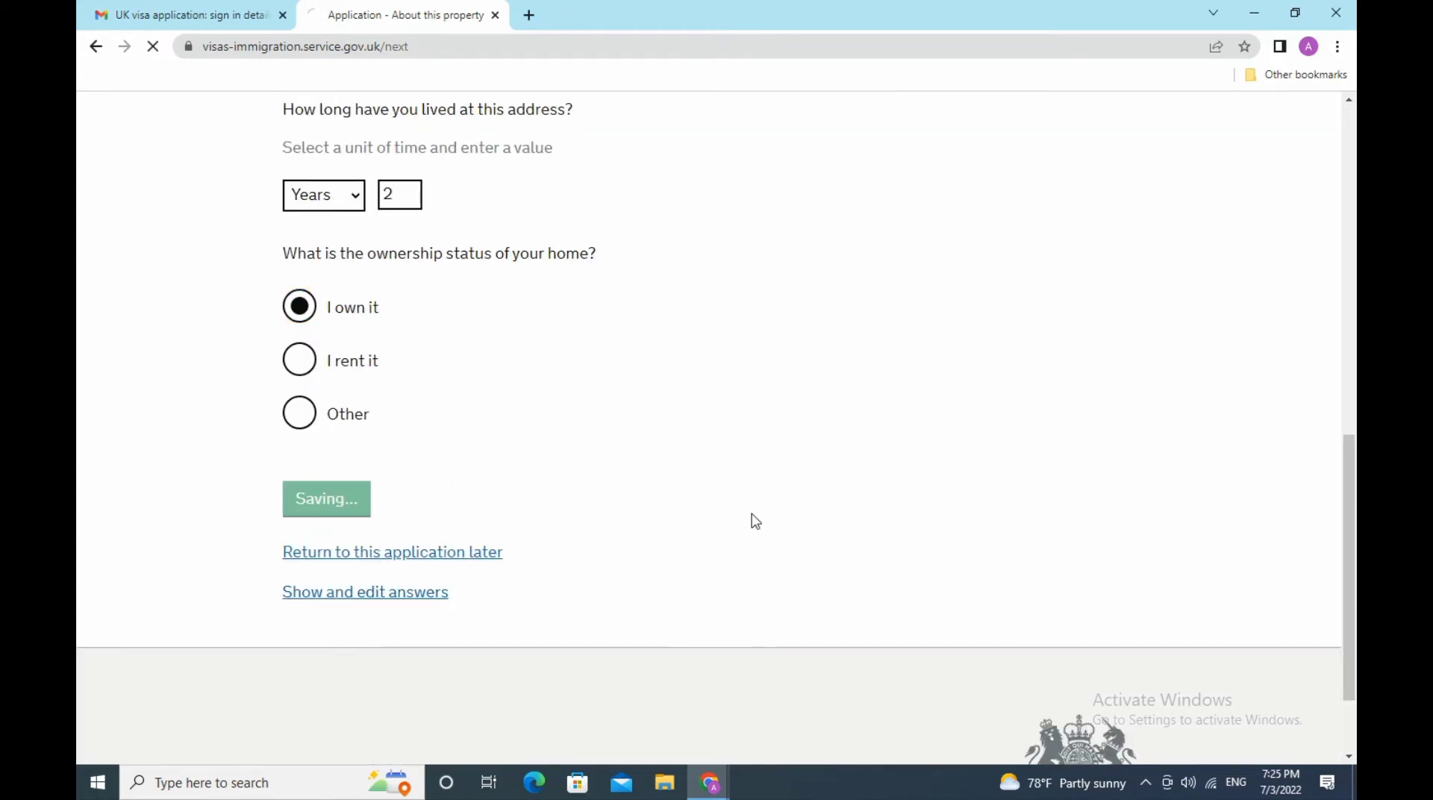
- Enter the passport number and Mumbai as the issuing authority
{"action": "scroll", "coordinate": [754, 521], "scroll_direction": "down", "scroll_amount": 3}
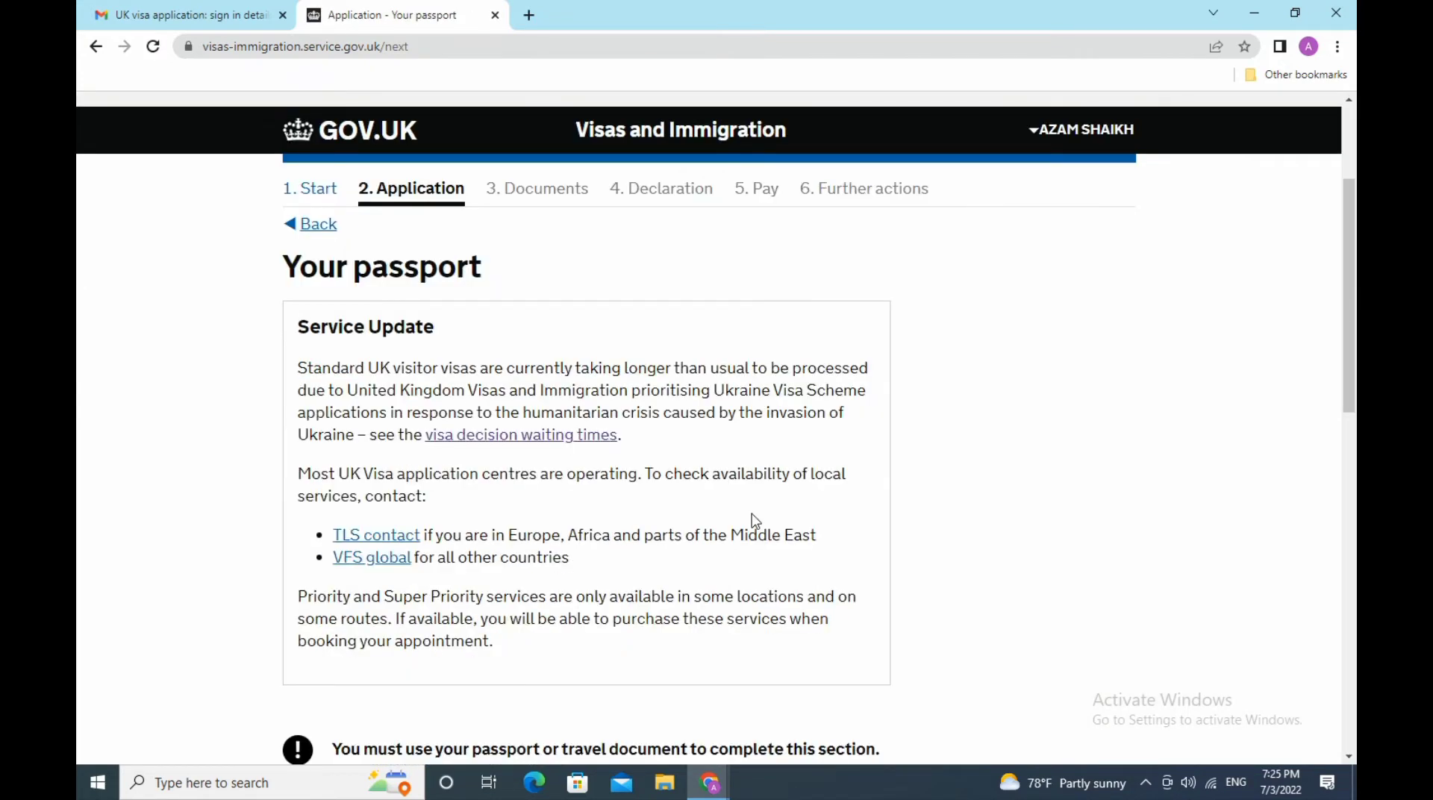
{"action": "scroll", "coordinate": [756, 520], "scroll_direction": "down", "scroll_amount": 9}
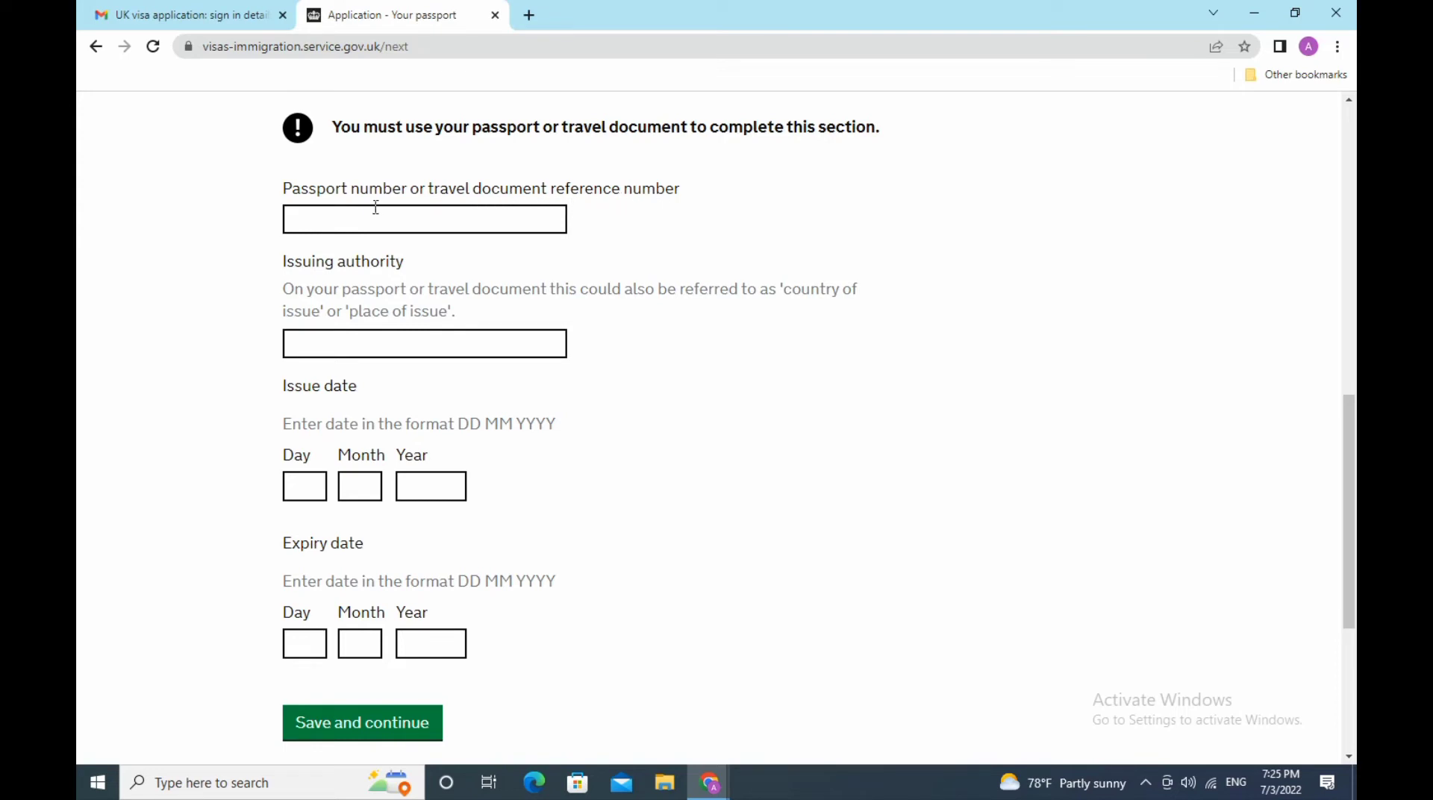
{"action": "left_click", "coordinate": [342, 217]}
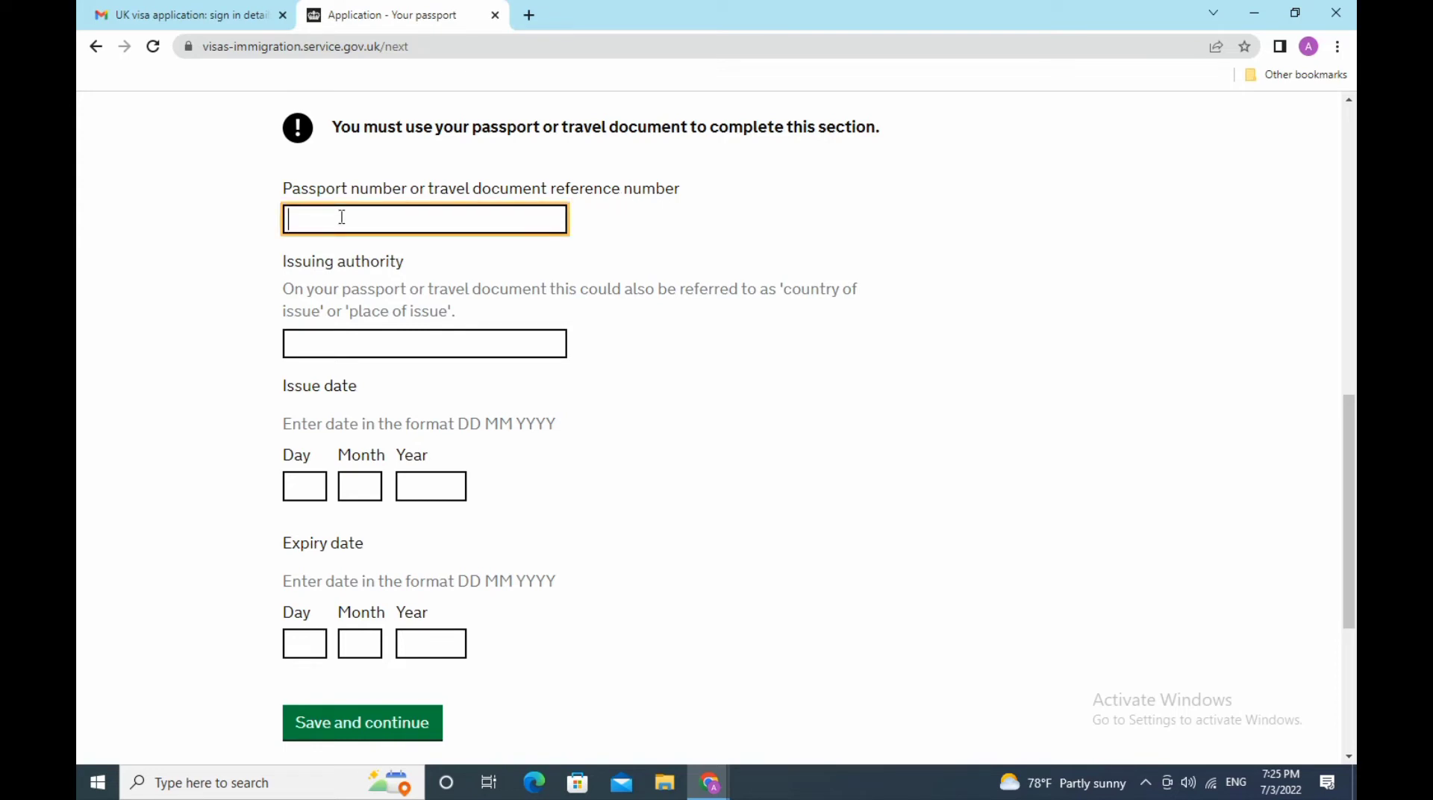
{"action": "left_click", "coordinate": [500, 338]}
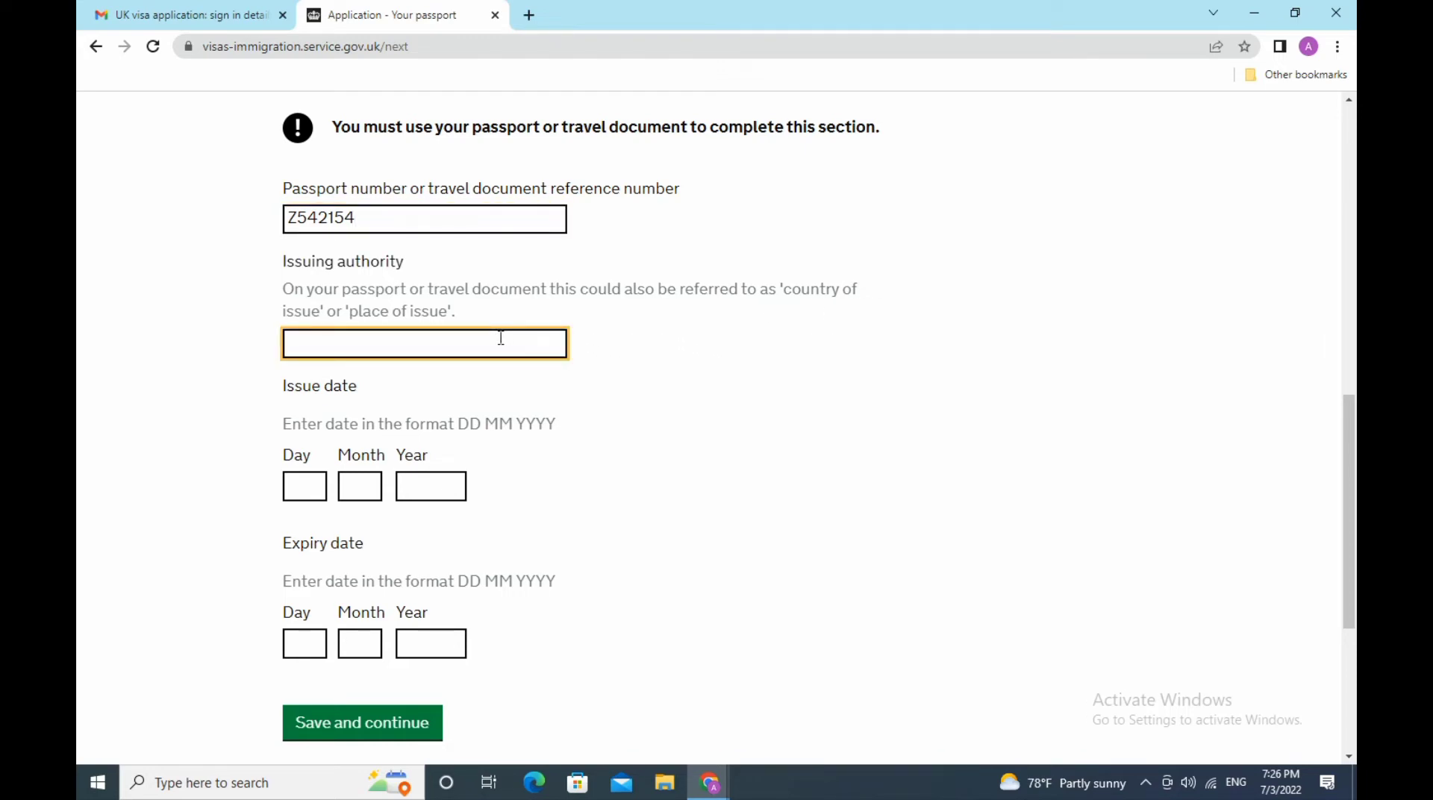
{"action": "type", "text": "Mumbai"}
- Set the passport issue date to 18/10/2018
{"action": "left_click", "coordinate": [311, 483]}
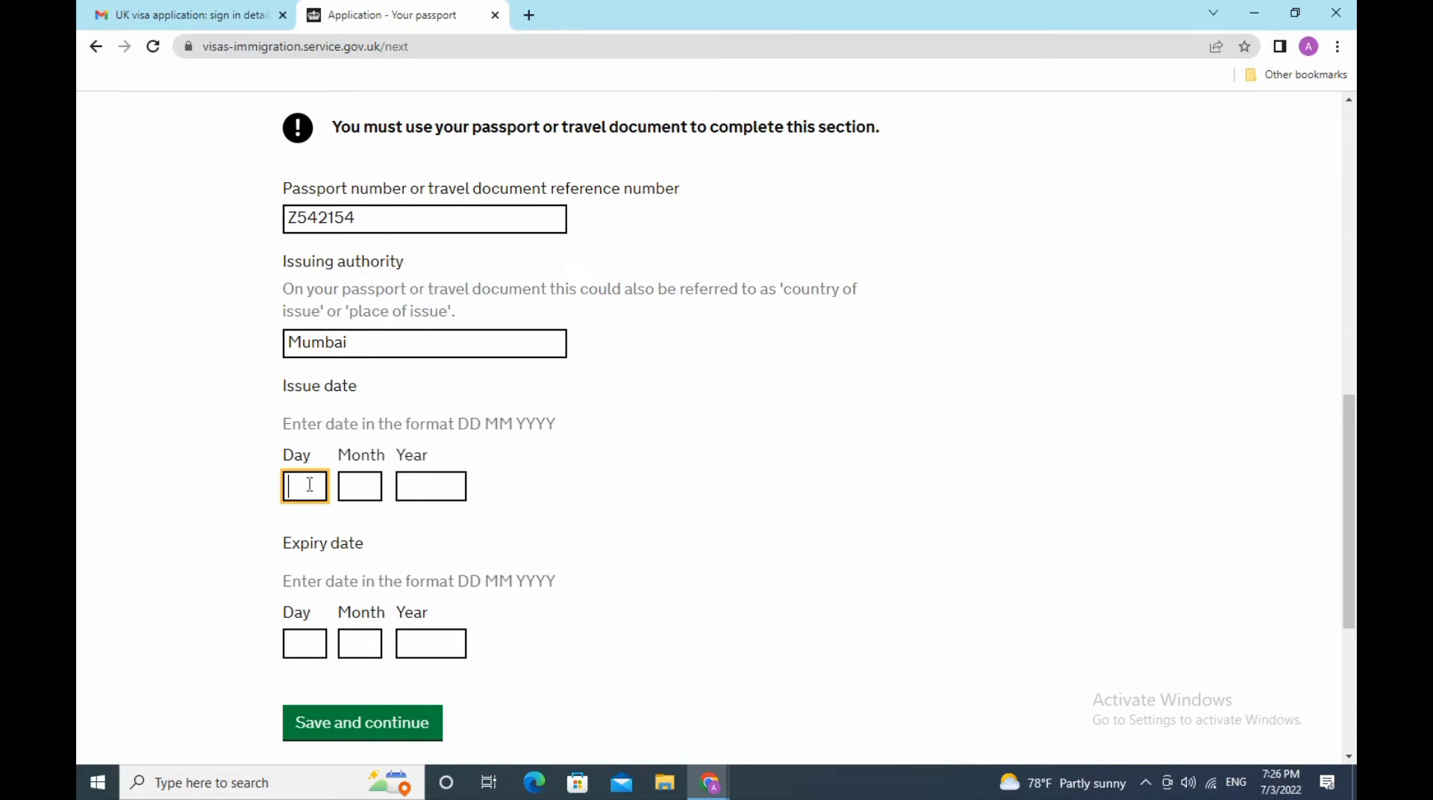
{"action": "type", "text": "18"}
{"action": "left_click", "coordinate": [366, 486]}
{"action": "type", "text": "10"}
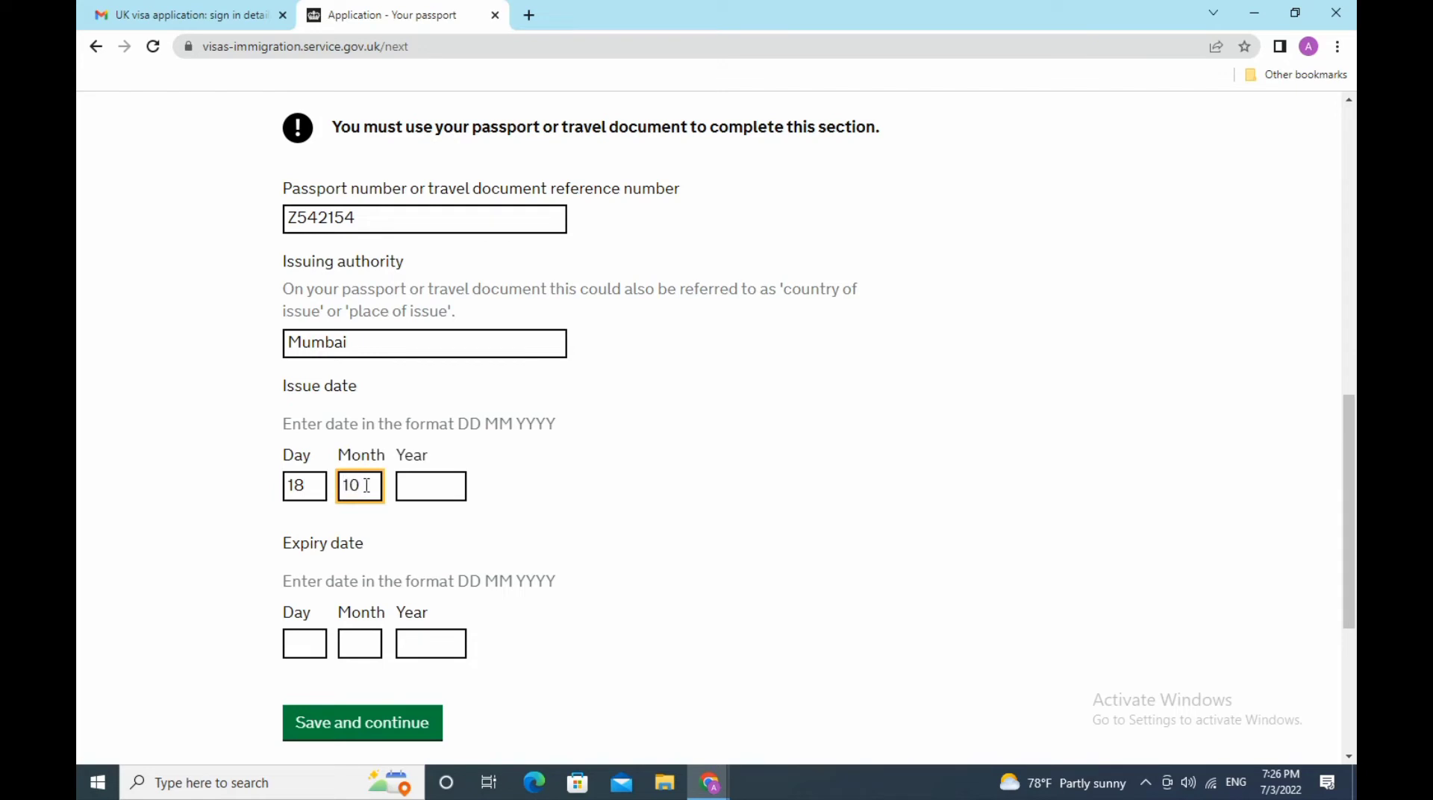
{"action": "left_click", "coordinate": [419, 488]}
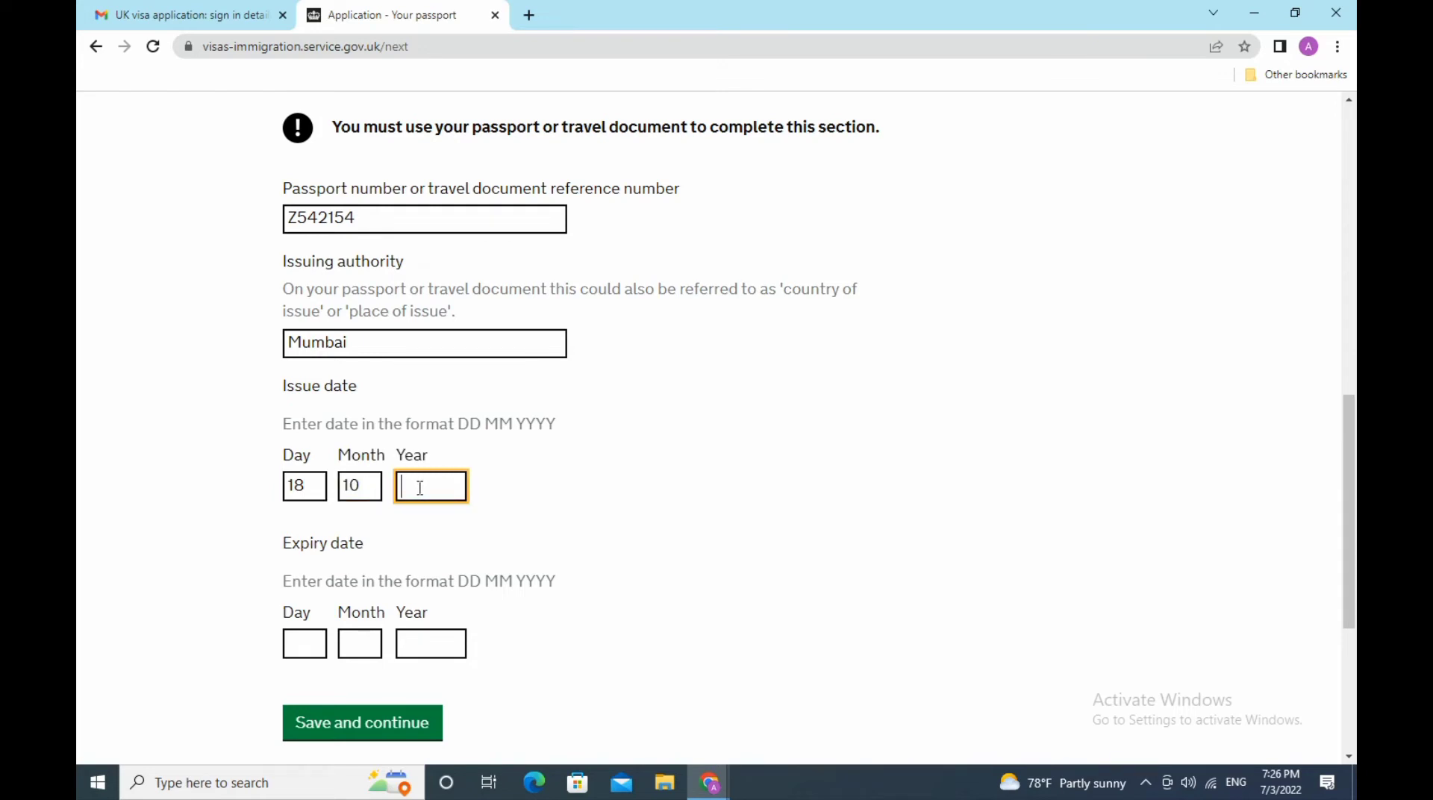
{"action": "type", "text": "2018"}
{"action": "scroll", "coordinate": [537, 532], "scroll_direction": "down", "scroll_amount": 3}
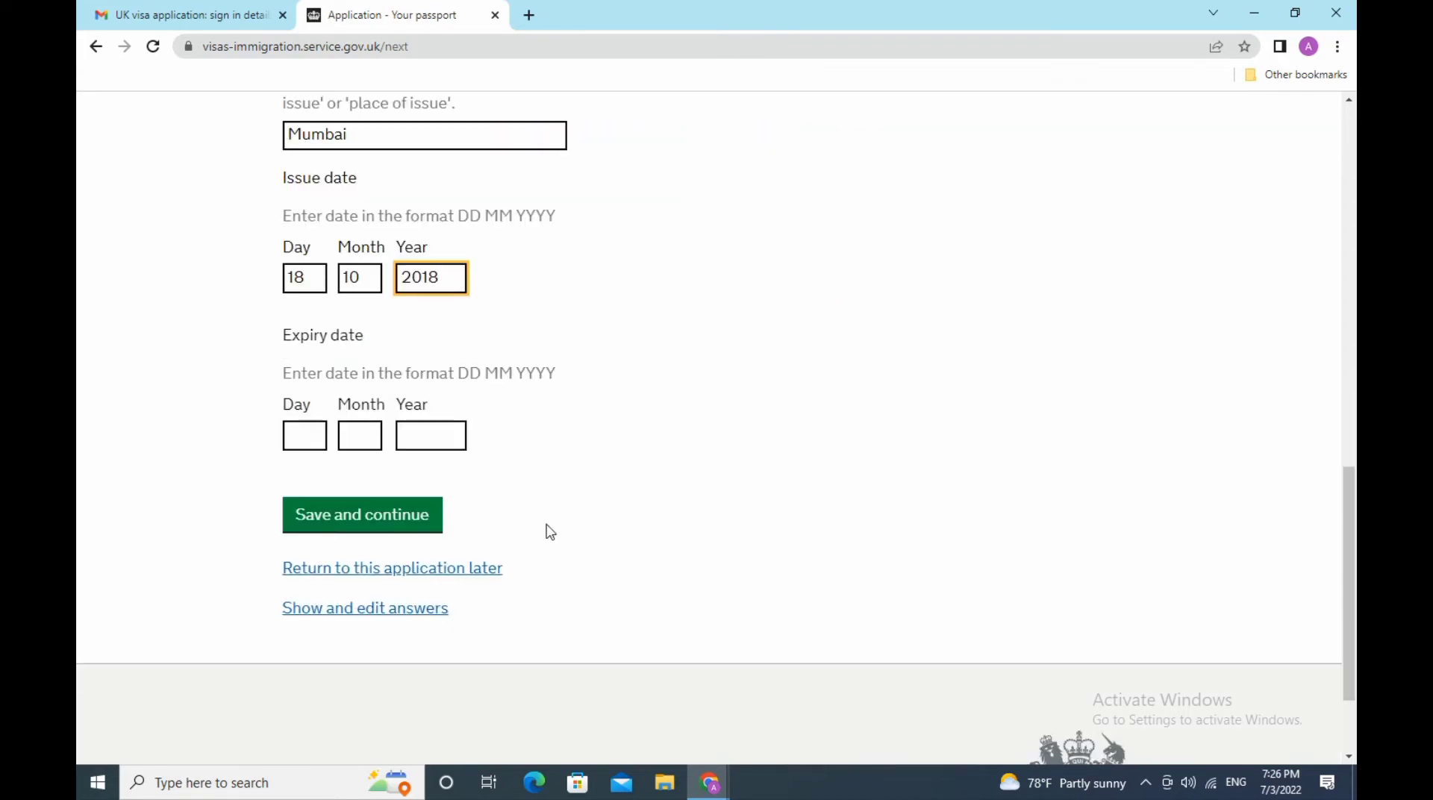
- Set the passport expiry date to 19/10/2028 and save the passport details
{"action": "left_click", "coordinate": [311, 439]}
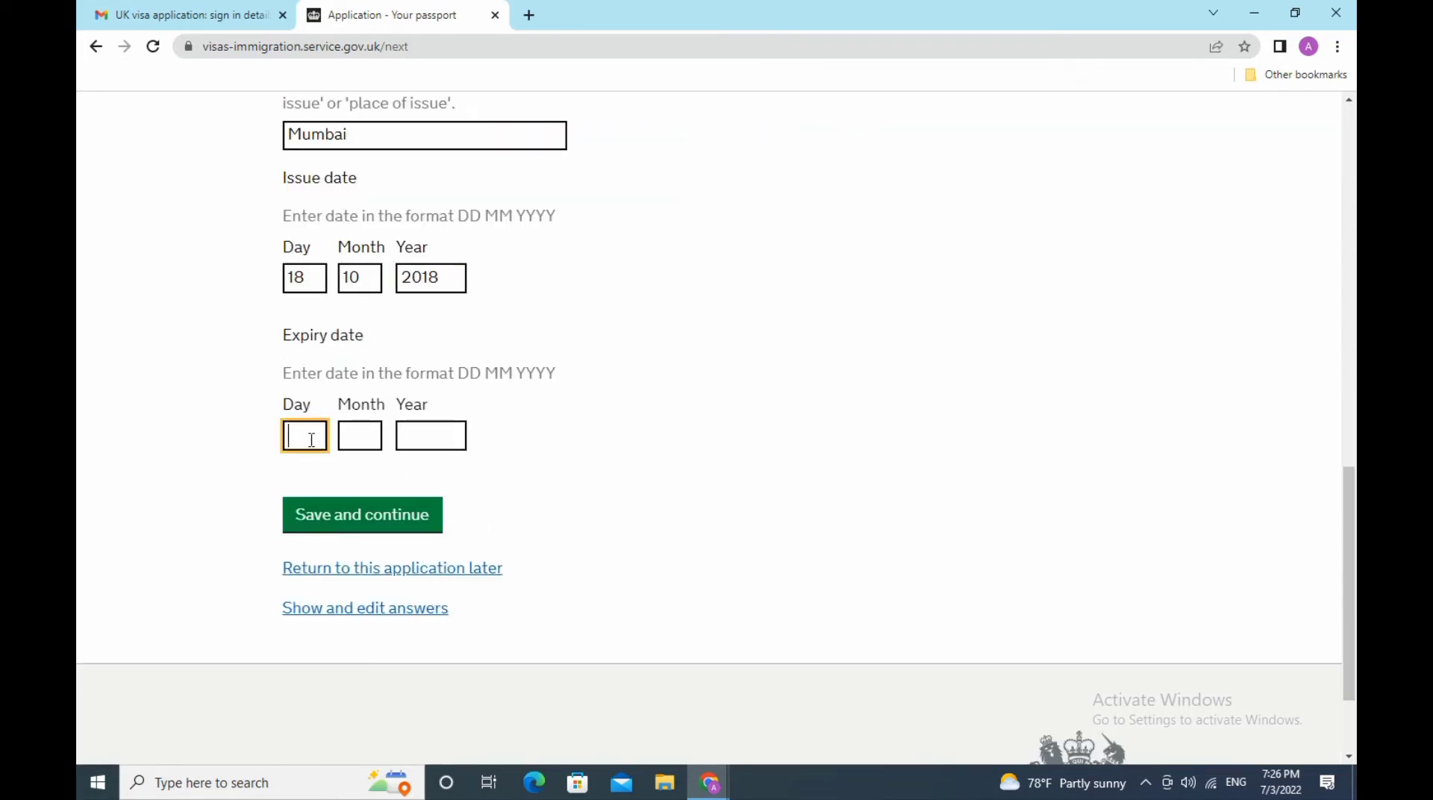
{"action": "type", "text": "19"}
{"action": "left_click", "coordinate": [357, 439]}
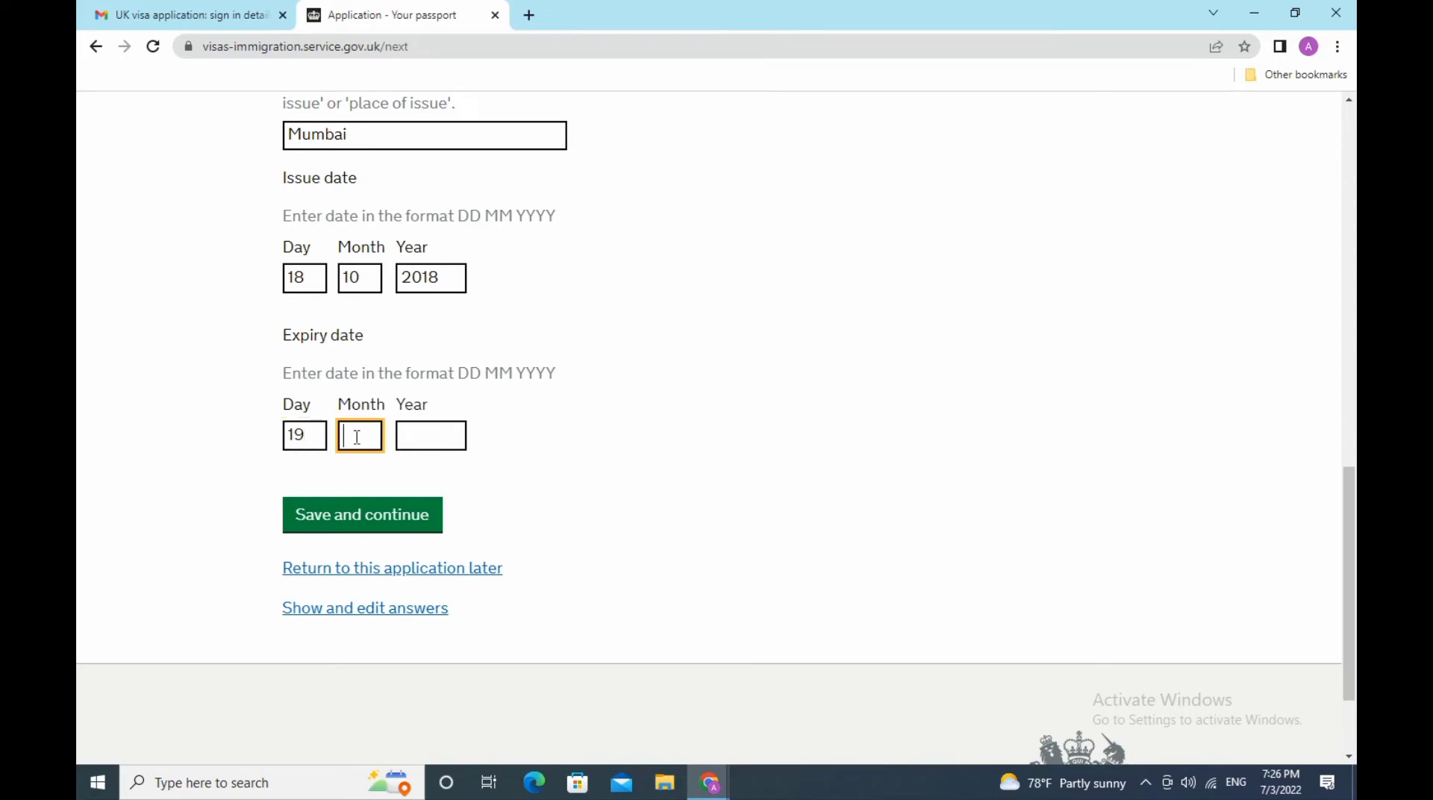
{"action": "type", "text": "10"}
{"action": "left_click", "coordinate": [413, 433]}
{"action": "type", "text": "20"}
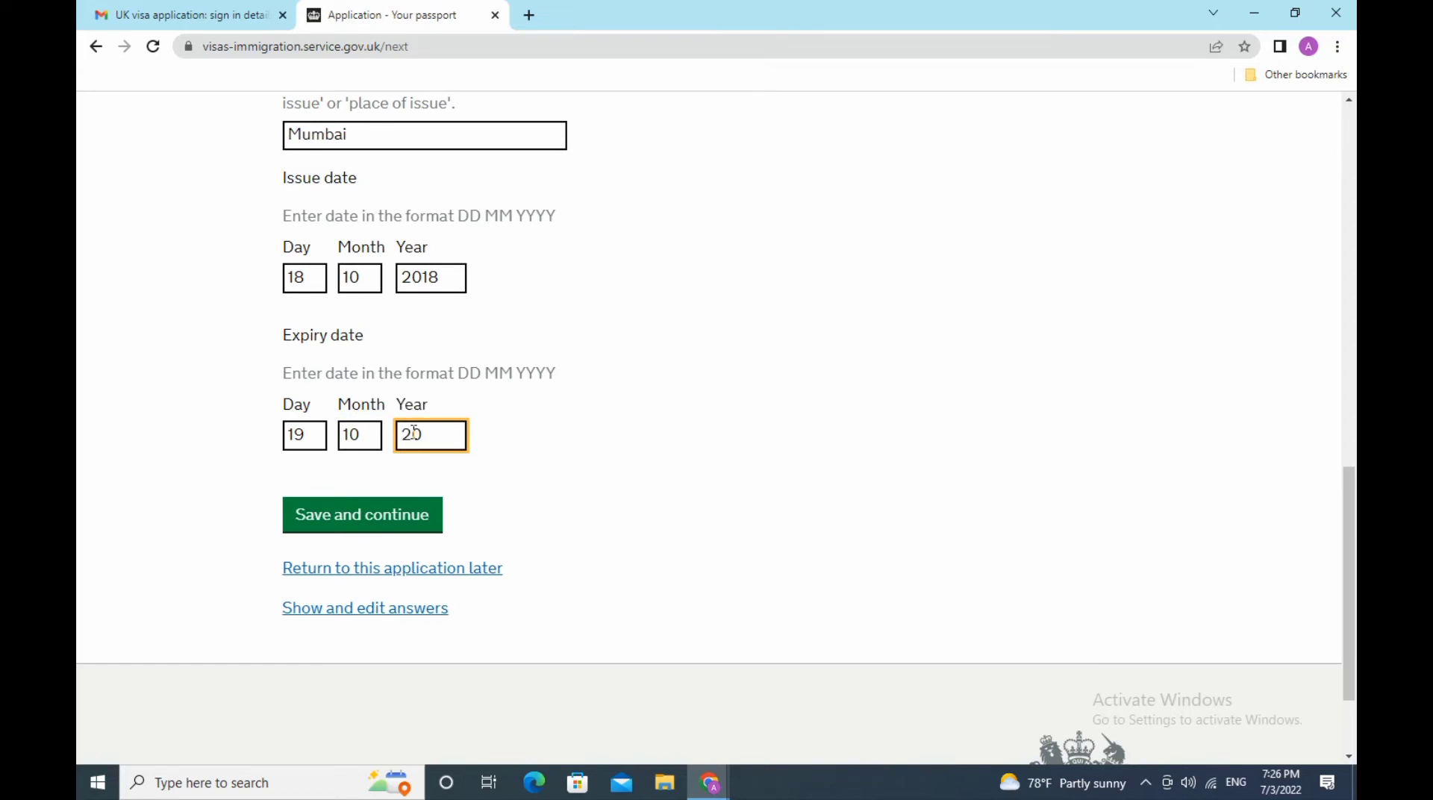
{"action": "type", "text": "28"}
{"action": "scroll", "coordinate": [620, 439], "scroll_direction": "down", "scroll_amount": 2}
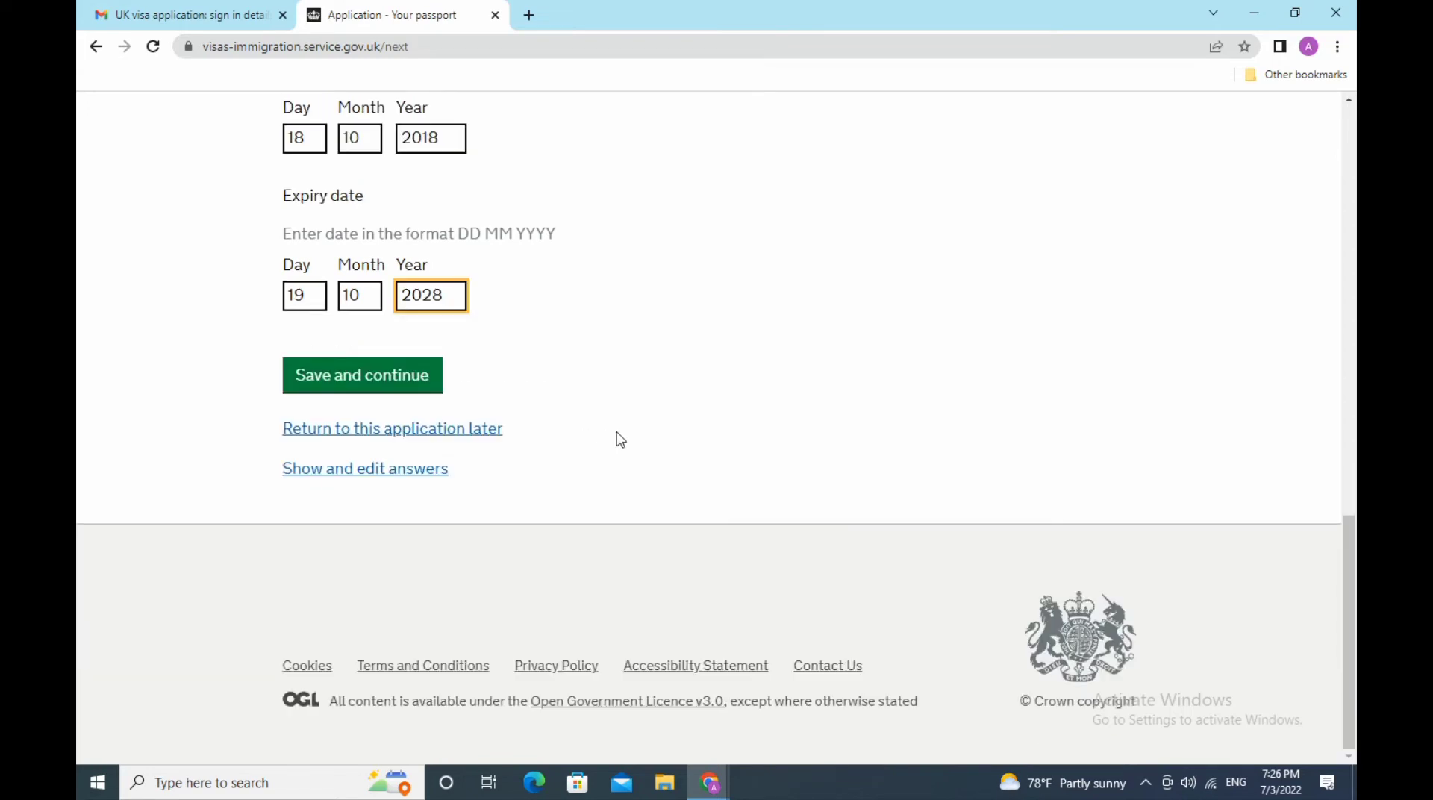
{"action": "left_click", "coordinate": [442, 396]}
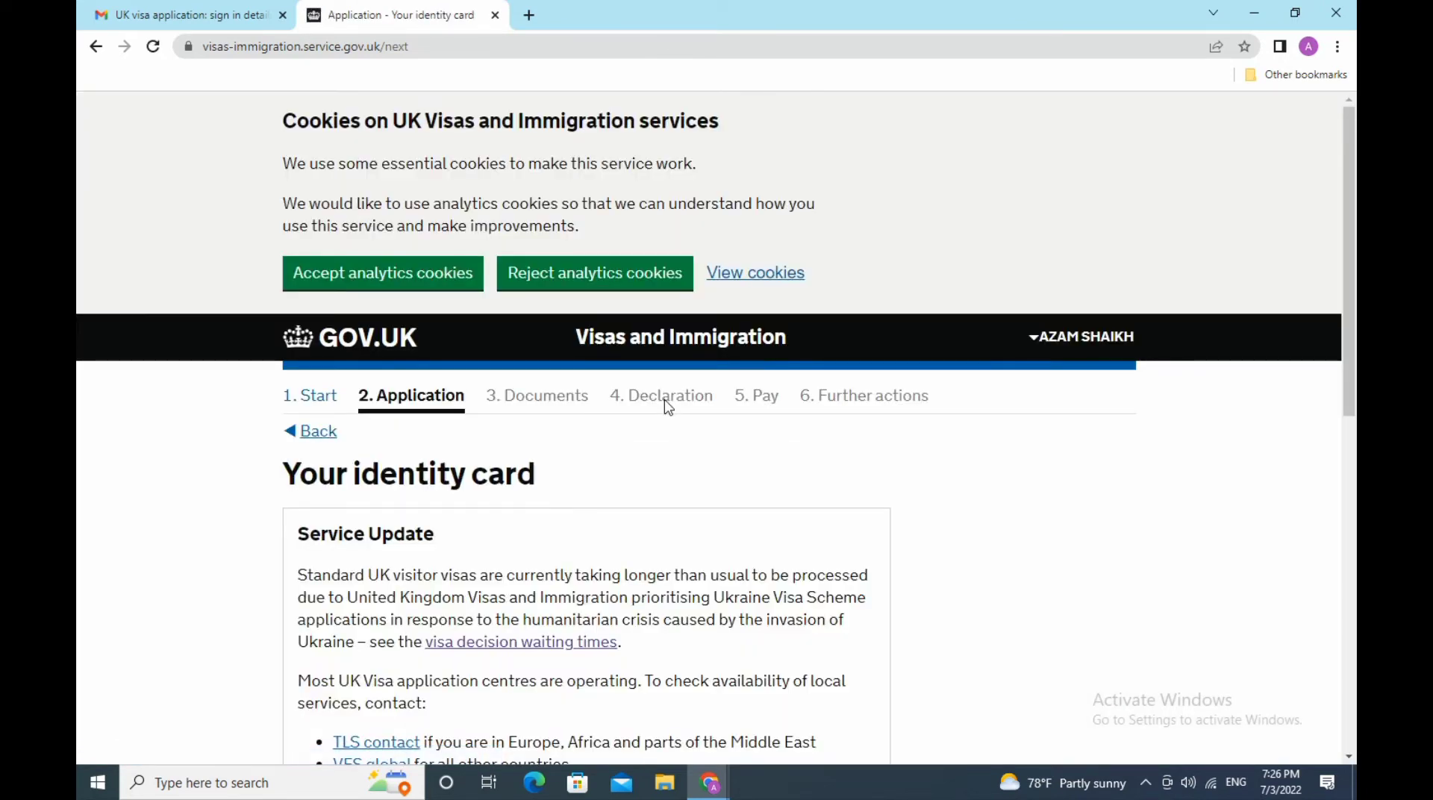
- Answer No to holding a valid national identity card and save the answer
{"action": "scroll", "coordinate": [667, 402], "scroll_direction": "down", "scroll_amount": 6}
{"action": "scroll", "coordinate": [666, 402], "scroll_direction": "up", "scroll_amount": 3}
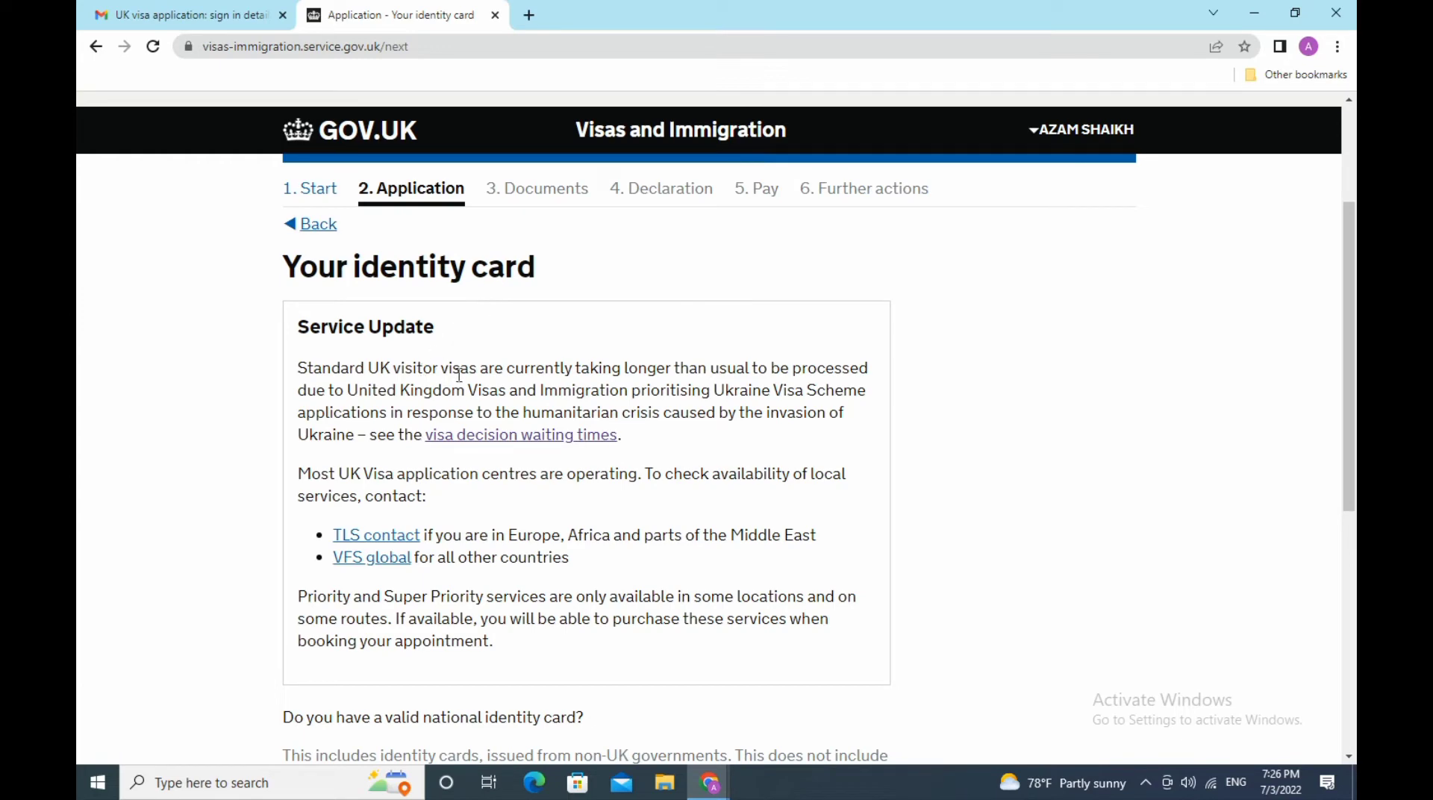
{"action": "scroll", "coordinate": [816, 389], "scroll_direction": "down", "scroll_amount": 3}
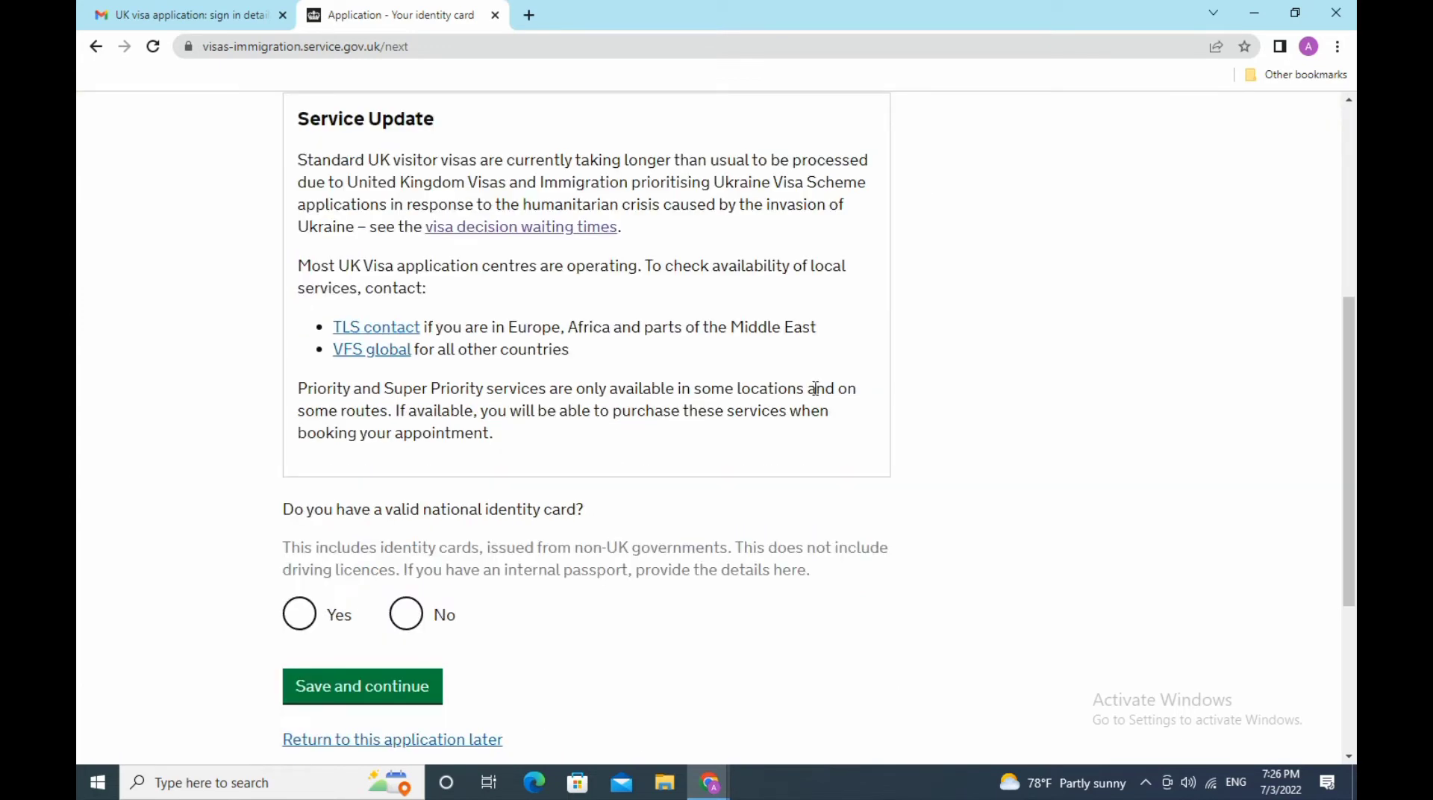
{"action": "scroll", "coordinate": [816, 389], "scroll_direction": "down", "scroll_amount": 3}
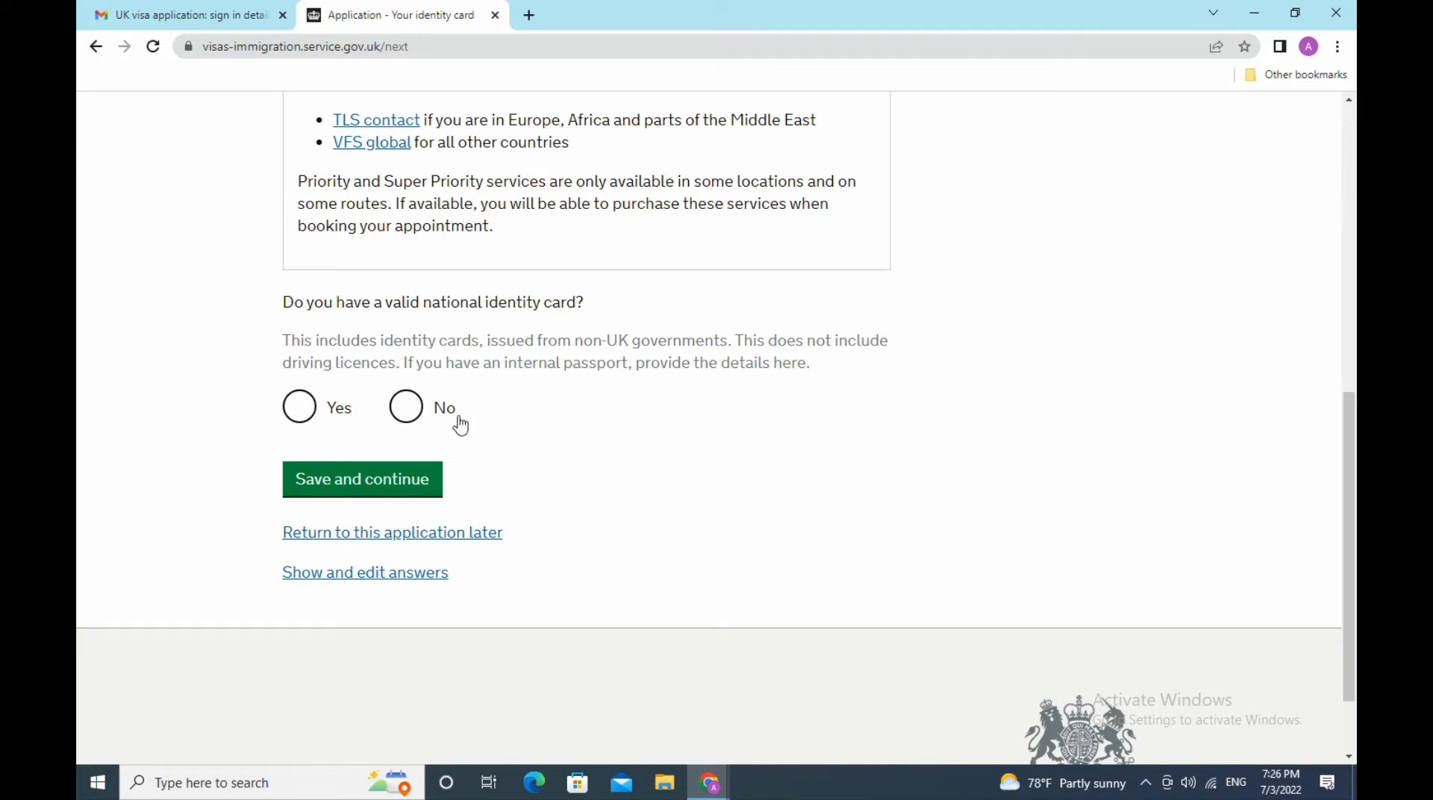
{"action": "left_click", "coordinate": [406, 407]}
{"action": "left_click", "coordinate": [363, 487]}
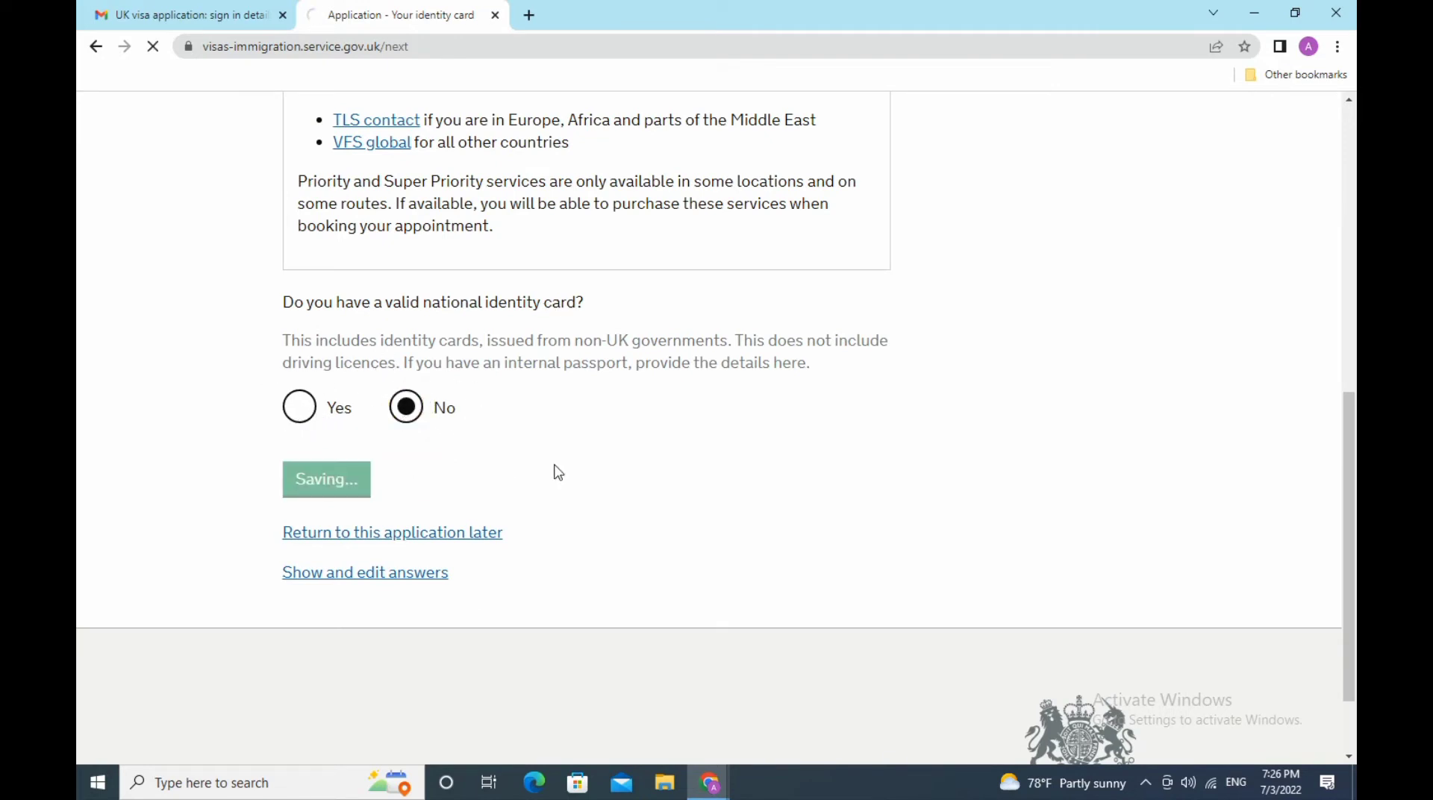
{"action": "scroll", "coordinate": [556, 472], "scroll_direction": "down", "scroll_amount": 8}
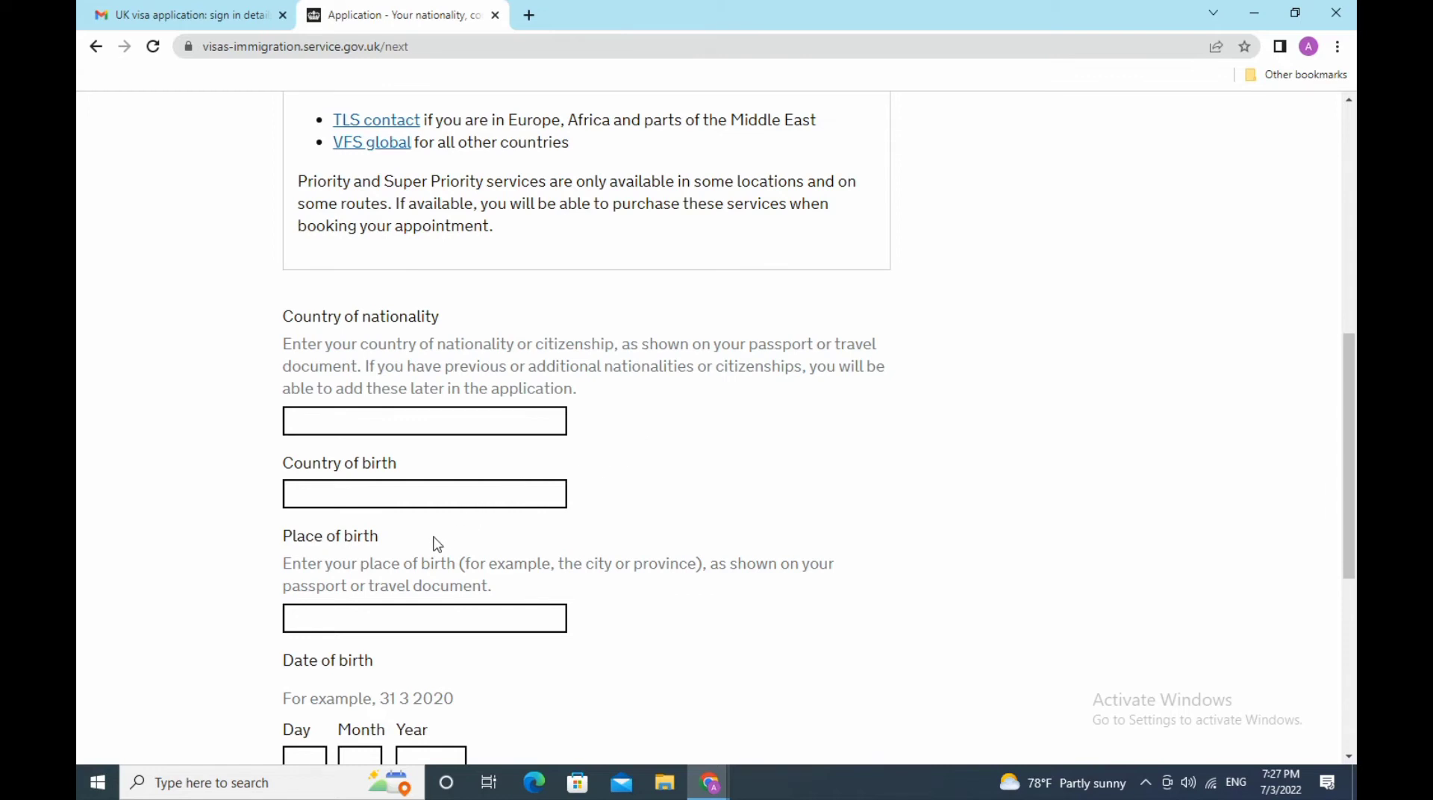
- Enter India as nationality and country of birth, and Mumbai as place of birth
{"action": "scroll", "coordinate": [440, 537], "scroll_direction": "down", "scroll_amount": 3}
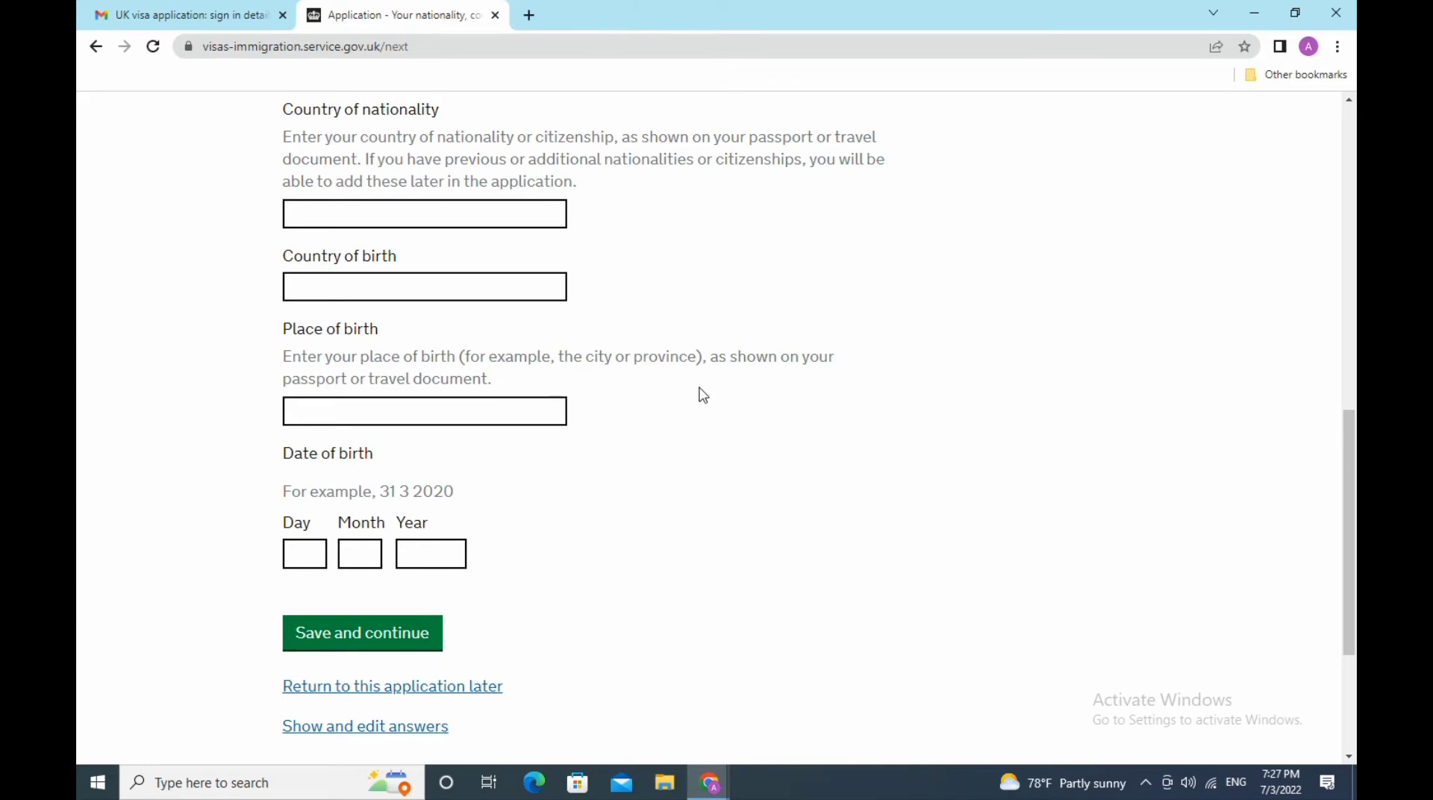
{"action": "scroll", "coordinate": [703, 396], "scroll_direction": "up", "scroll_amount": 3}
{"action": "left_click", "coordinate": [412, 420]}
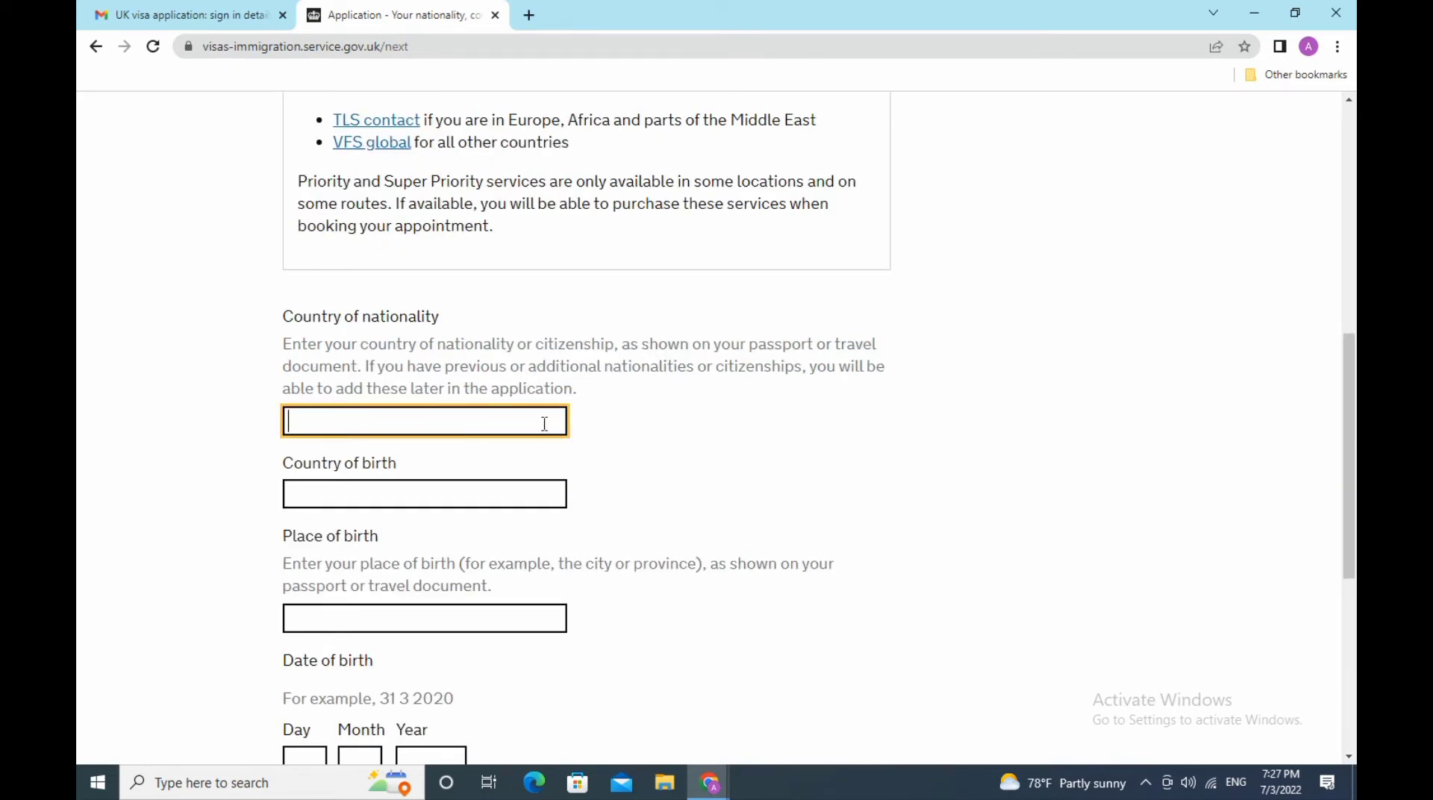
{"action": "type", "text": "India"}
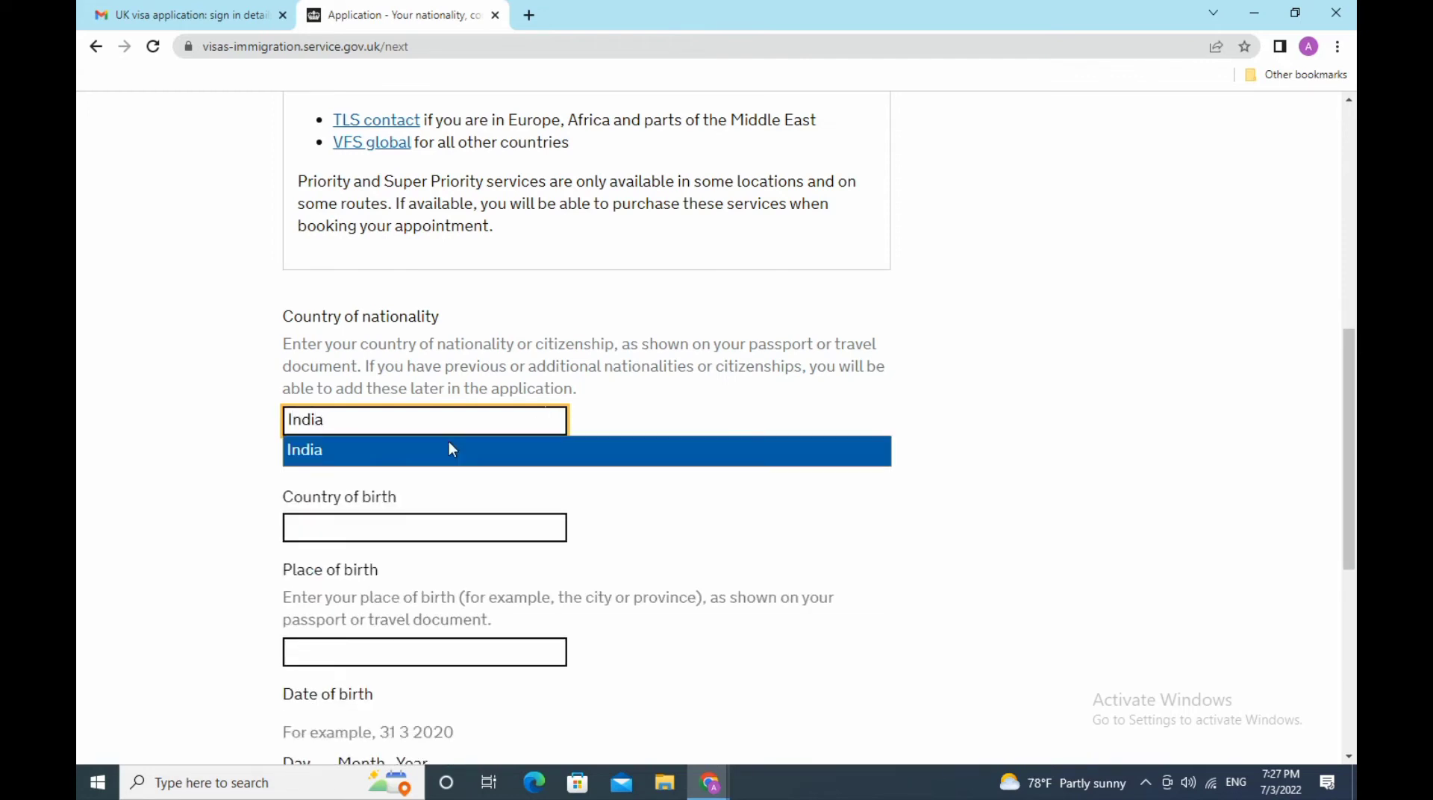
{"action": "left_click", "coordinate": [389, 531]}
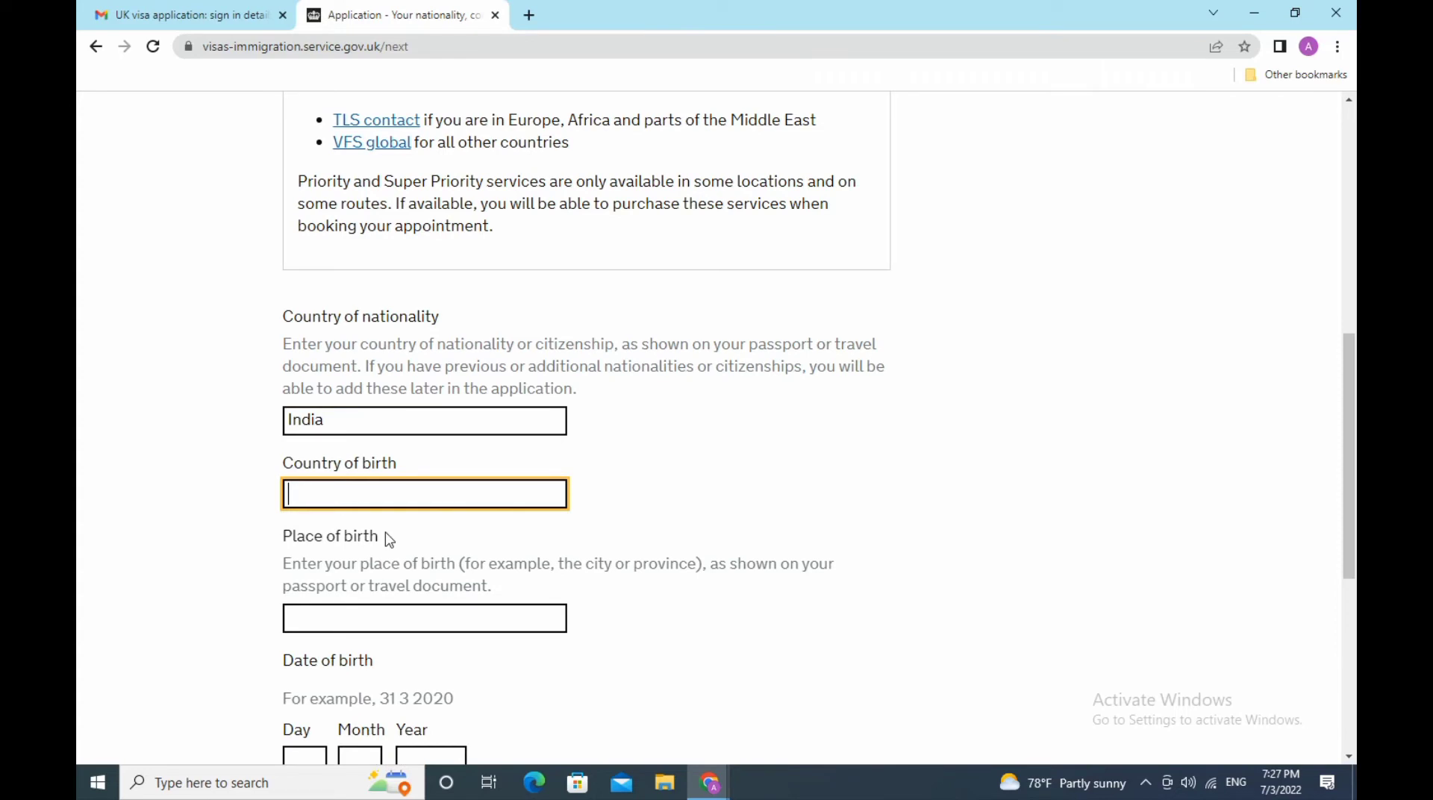
{"action": "type", "text": "I"}
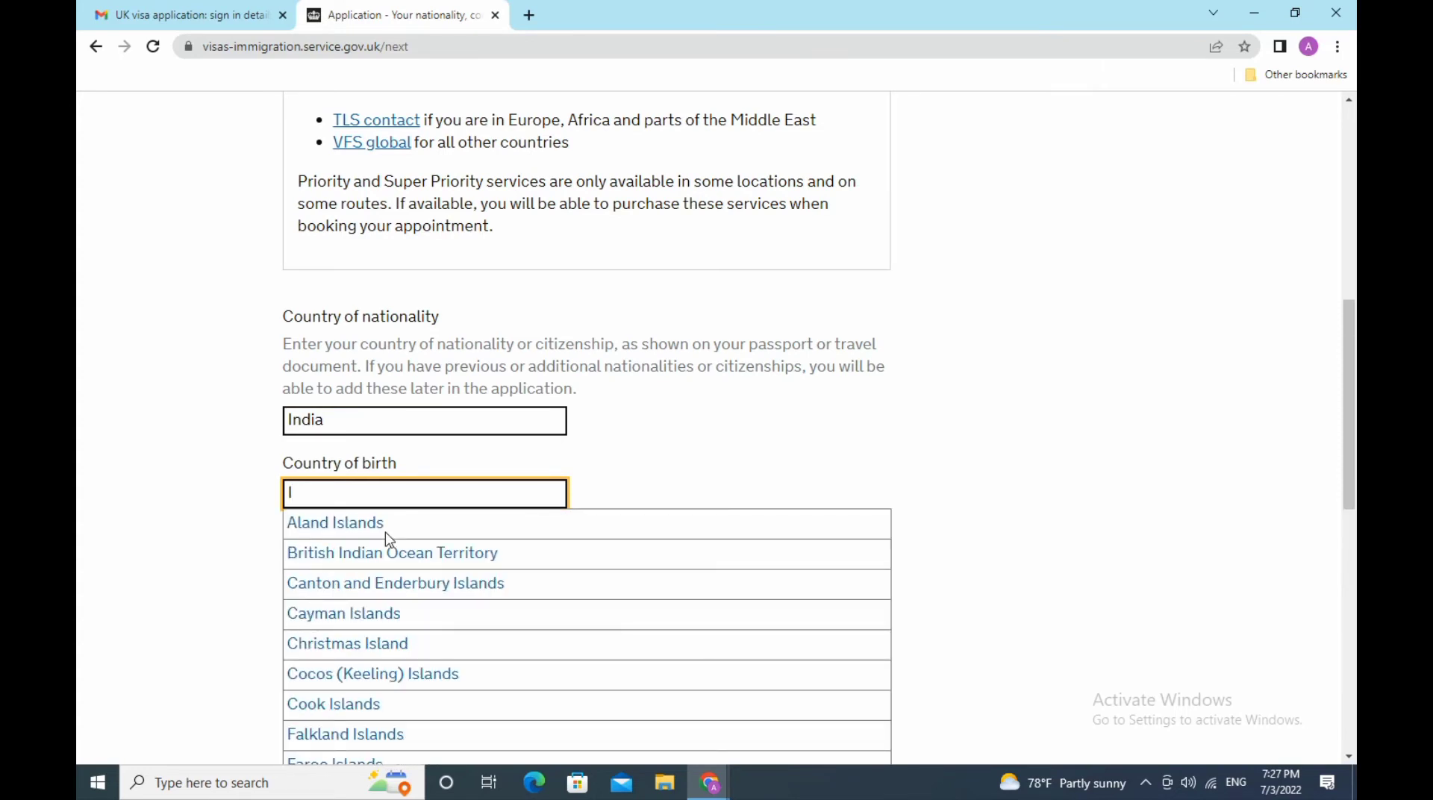
{"action": "type", "text": "ndi"}
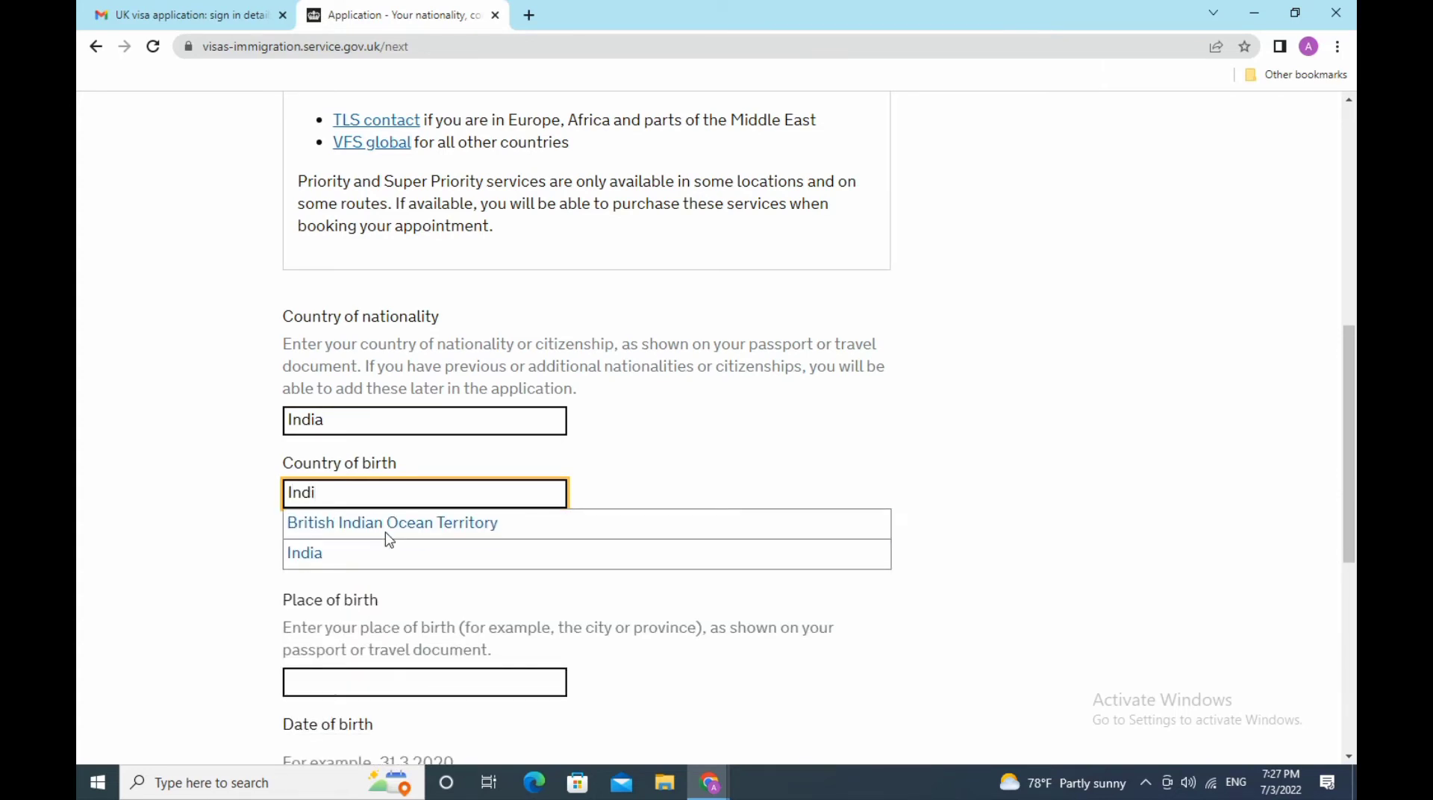
{"action": "left_click", "coordinate": [374, 557]}
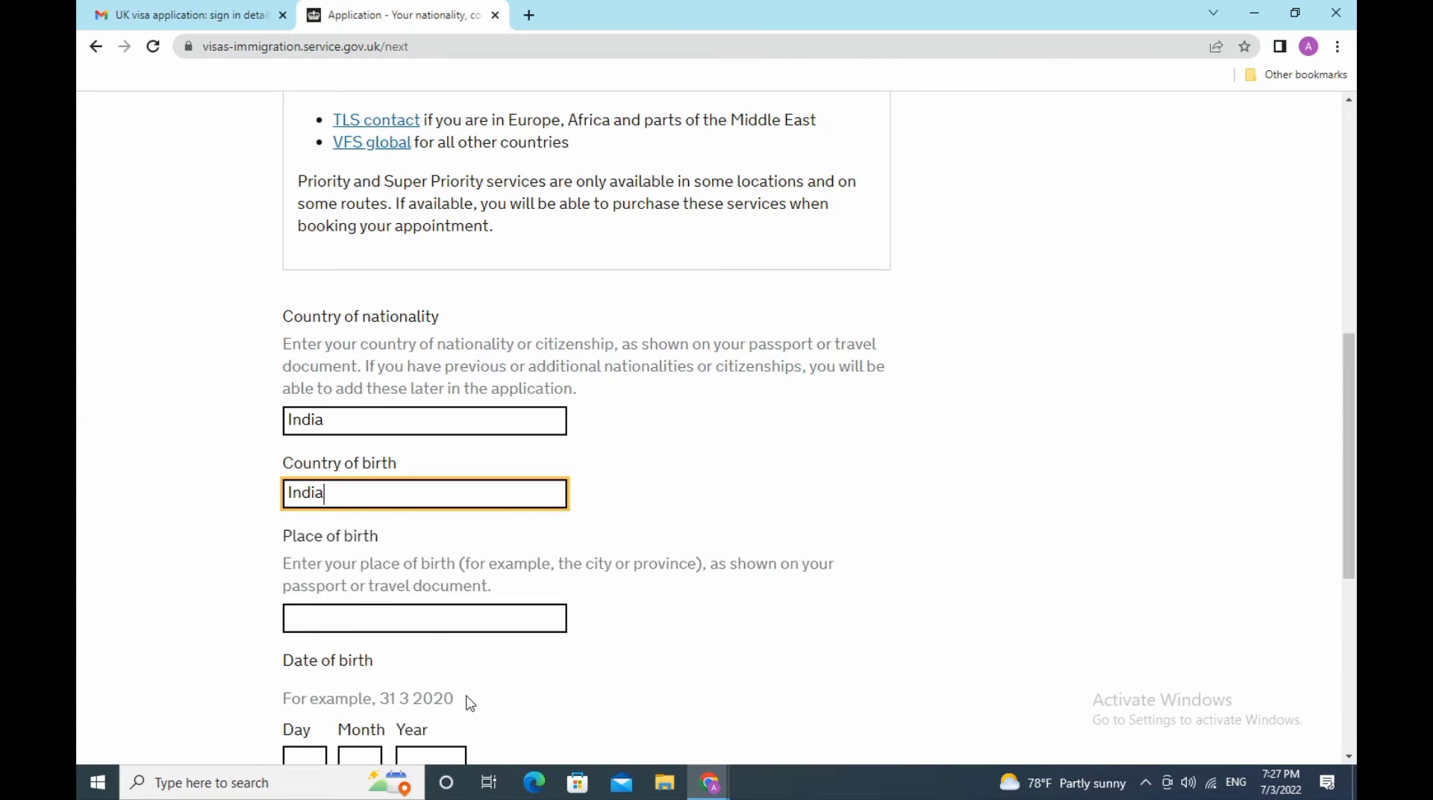
{"action": "left_click", "coordinate": [492, 622]}
{"action": "type", "text": "Mumbai"}
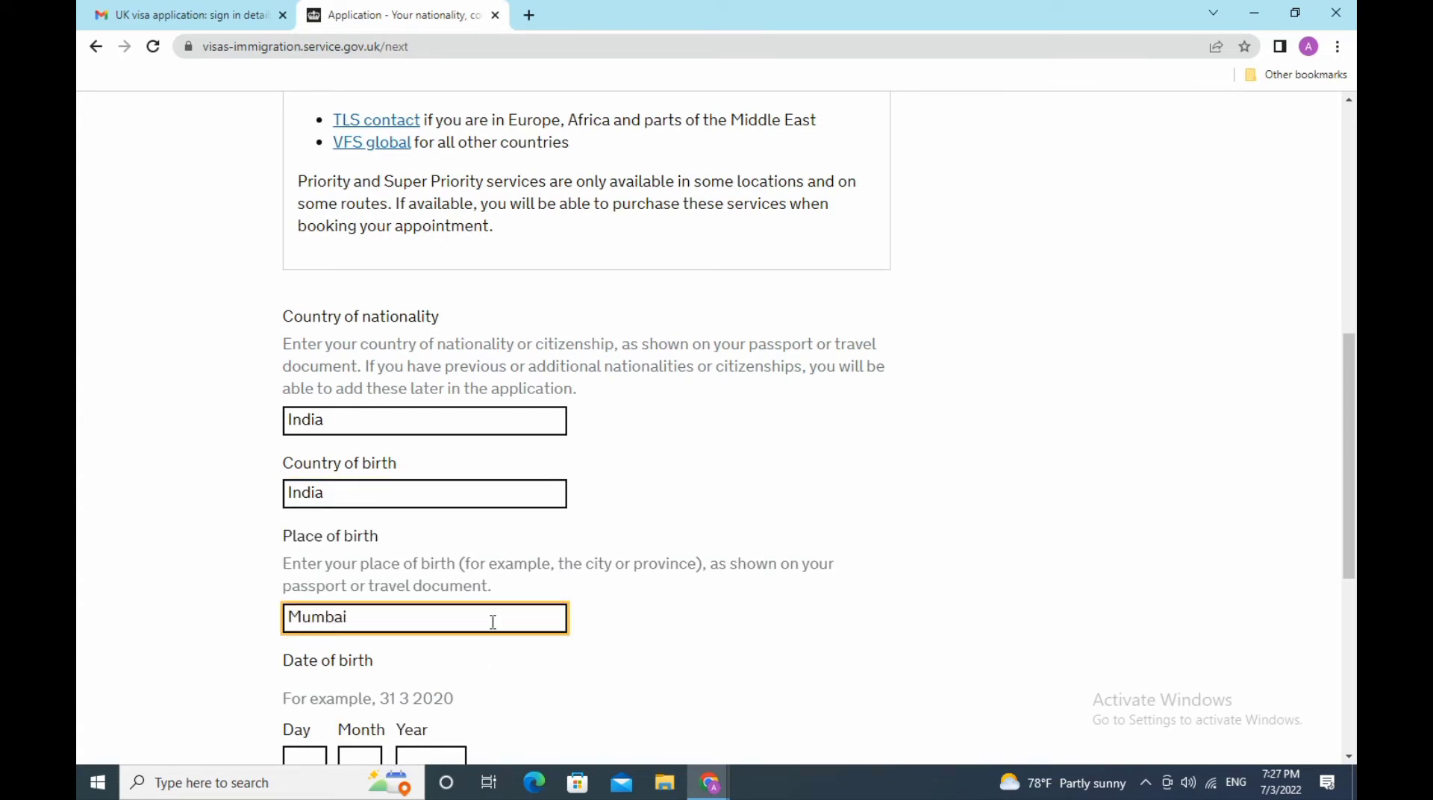
{"action": "left_click_drag", "start_coordinate": [1355, 407], "coordinate": [1355, 515]}
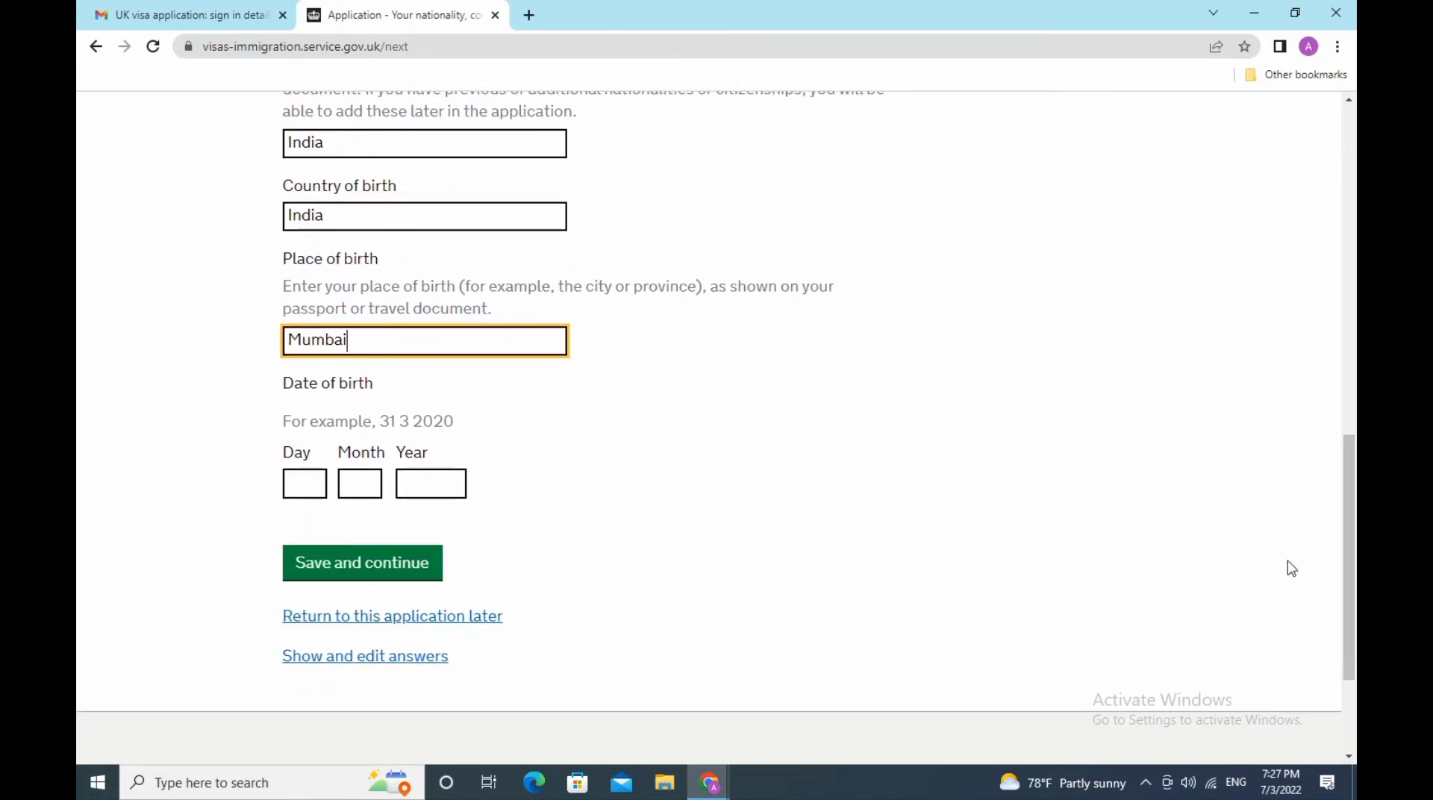
{"action": "left_click", "coordinate": [318, 484]}
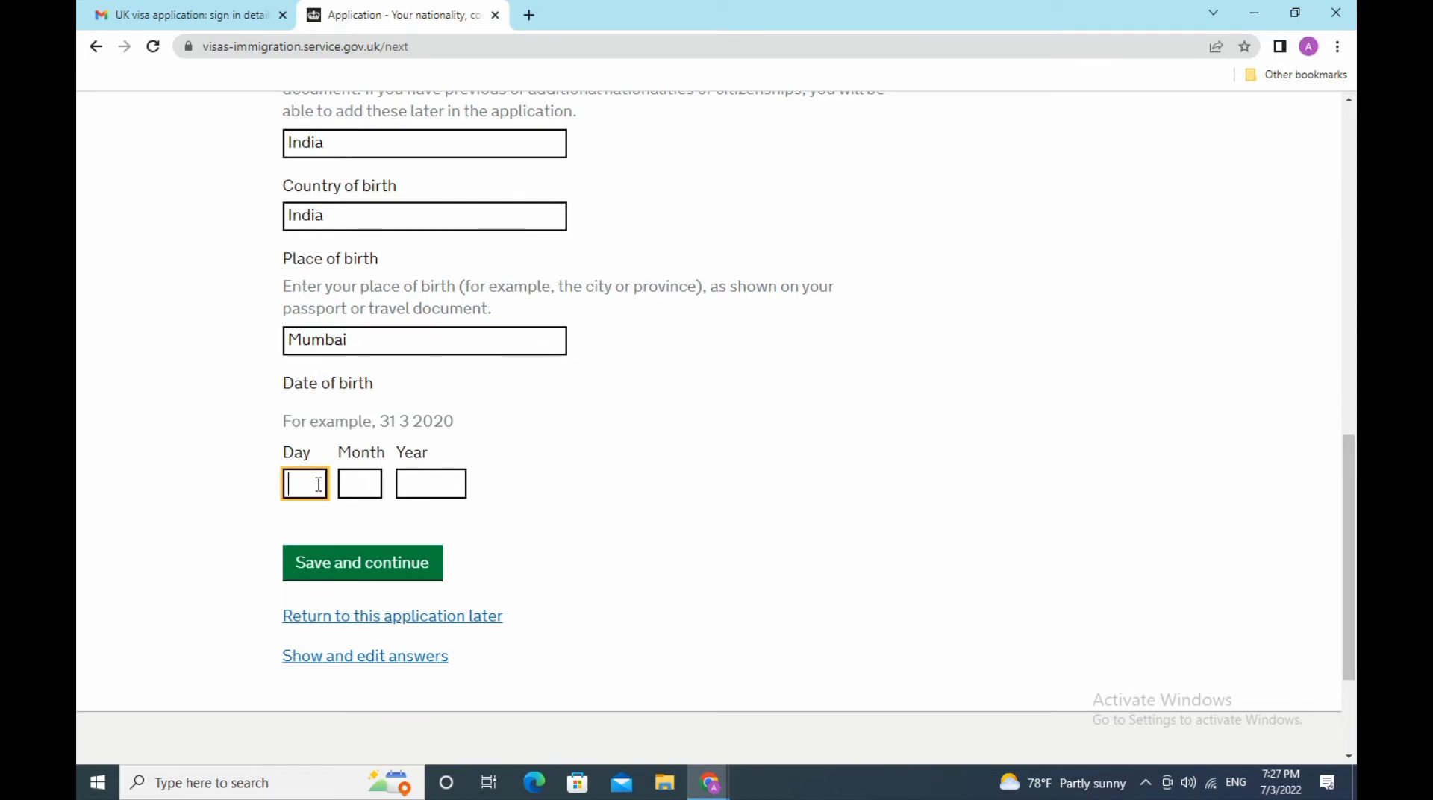
{"action": "type", "text": "11"}
{"action": "left_click", "coordinate": [357, 487]}
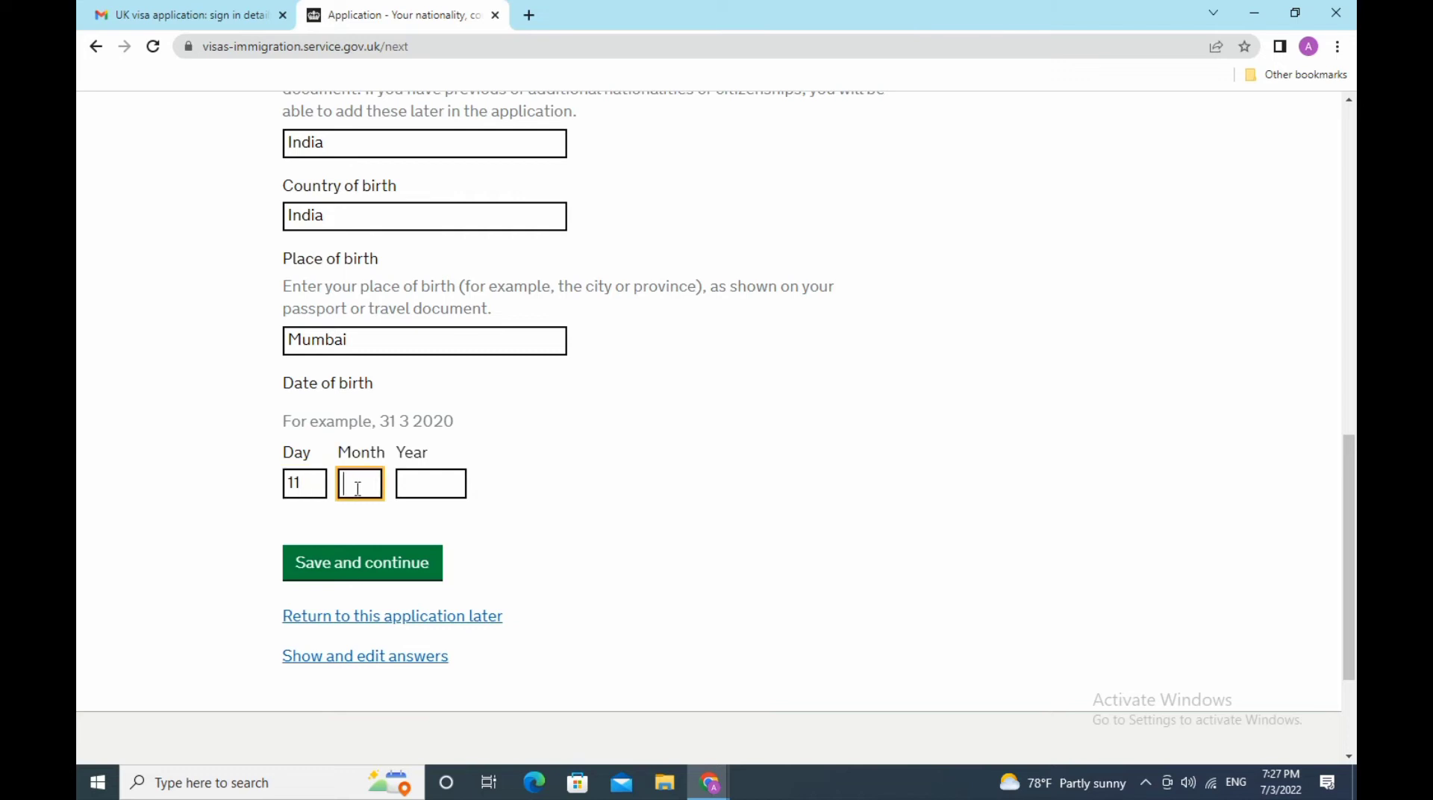
{"action": "type", "text": "08"}
{"action": "left_click", "coordinate": [438, 485]}
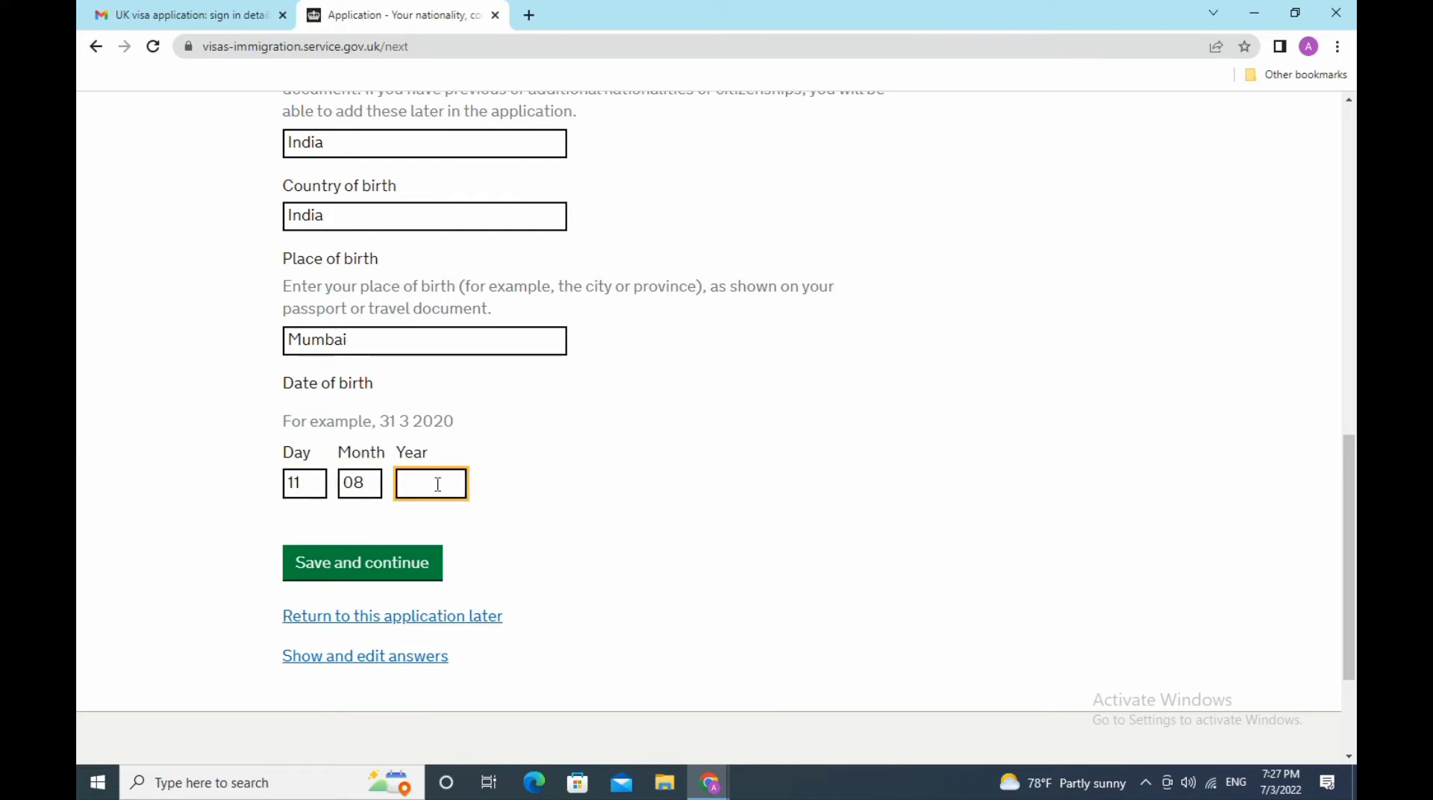
{"action": "left_click", "coordinate": [378, 577]}
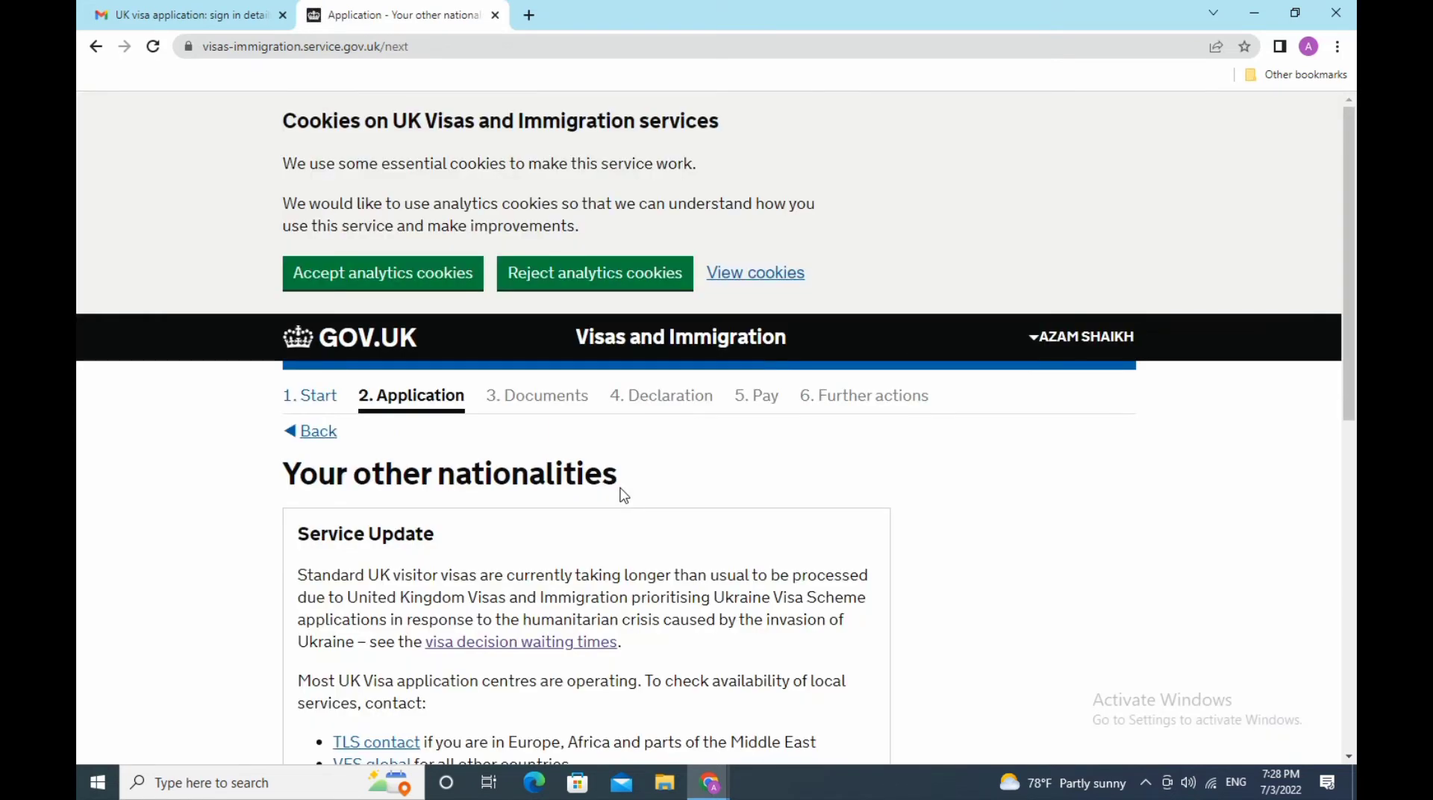
- Answer No to ever holding another nationality or citizenship and save
{"action": "scroll", "coordinate": [624, 496], "scroll_direction": "down", "scroll_amount": 3}
{"action": "scroll", "coordinate": [624, 495], "scroll_direction": "down", "scroll_amount": 3}
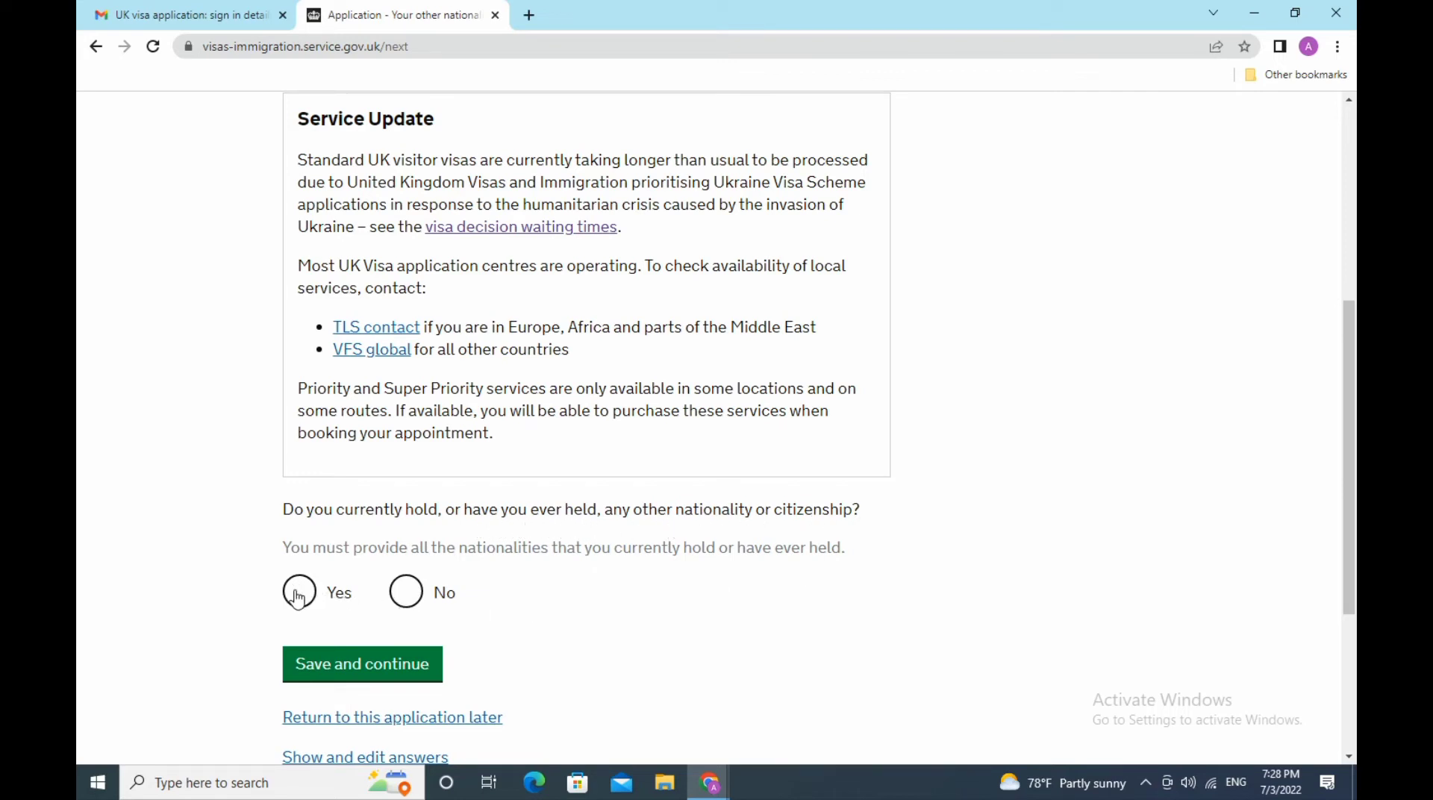
{"action": "left_click", "coordinate": [404, 593]}
{"action": "scroll", "coordinate": [695, 607], "scroll_direction": "down", "scroll_amount": 3}
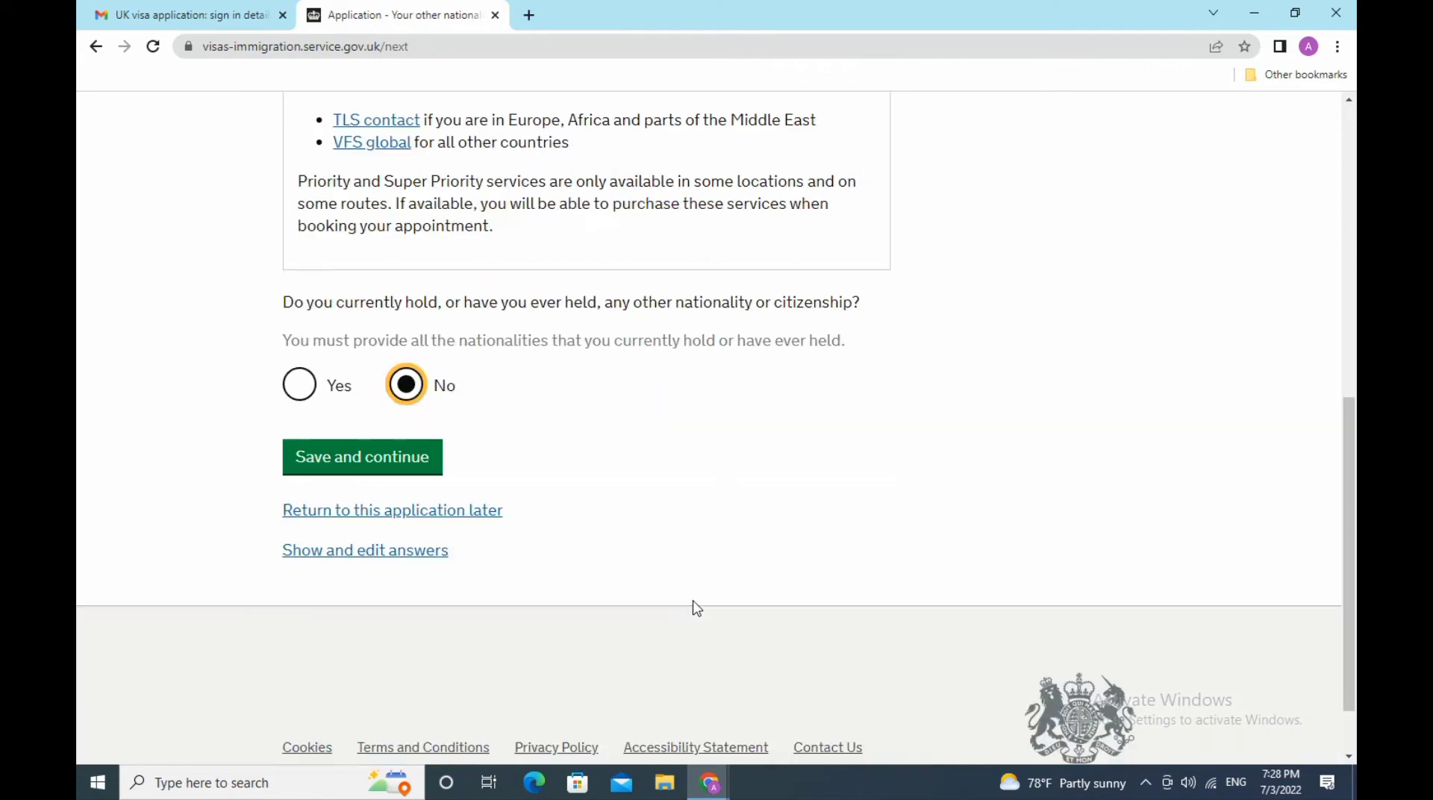
{"action": "left_click", "coordinate": [363, 466]}
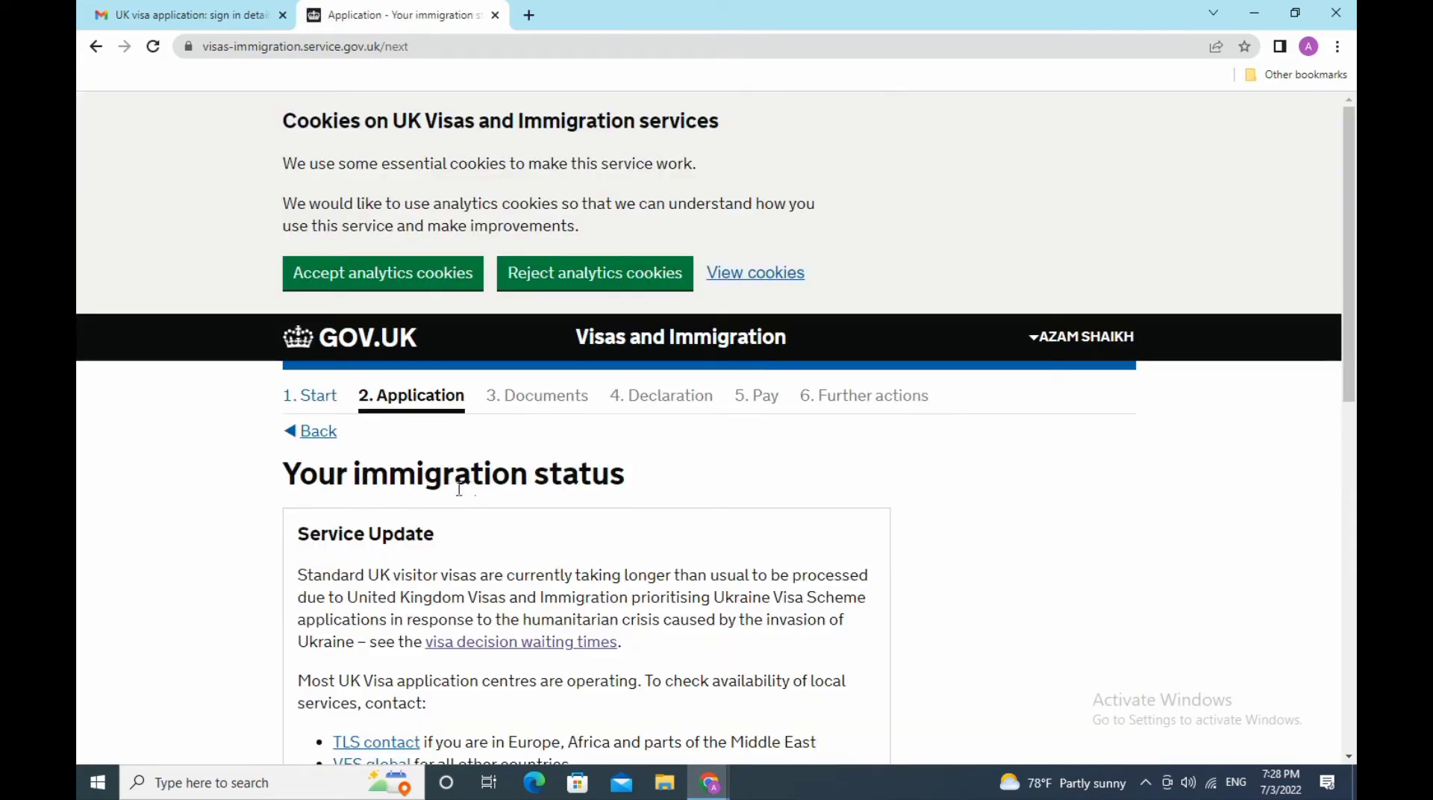
- Select a temporary visa for Turkey, valid until 30 11 2023
{"action": "scroll", "coordinate": [611, 486], "scroll_direction": "down", "scroll_amount": 3}
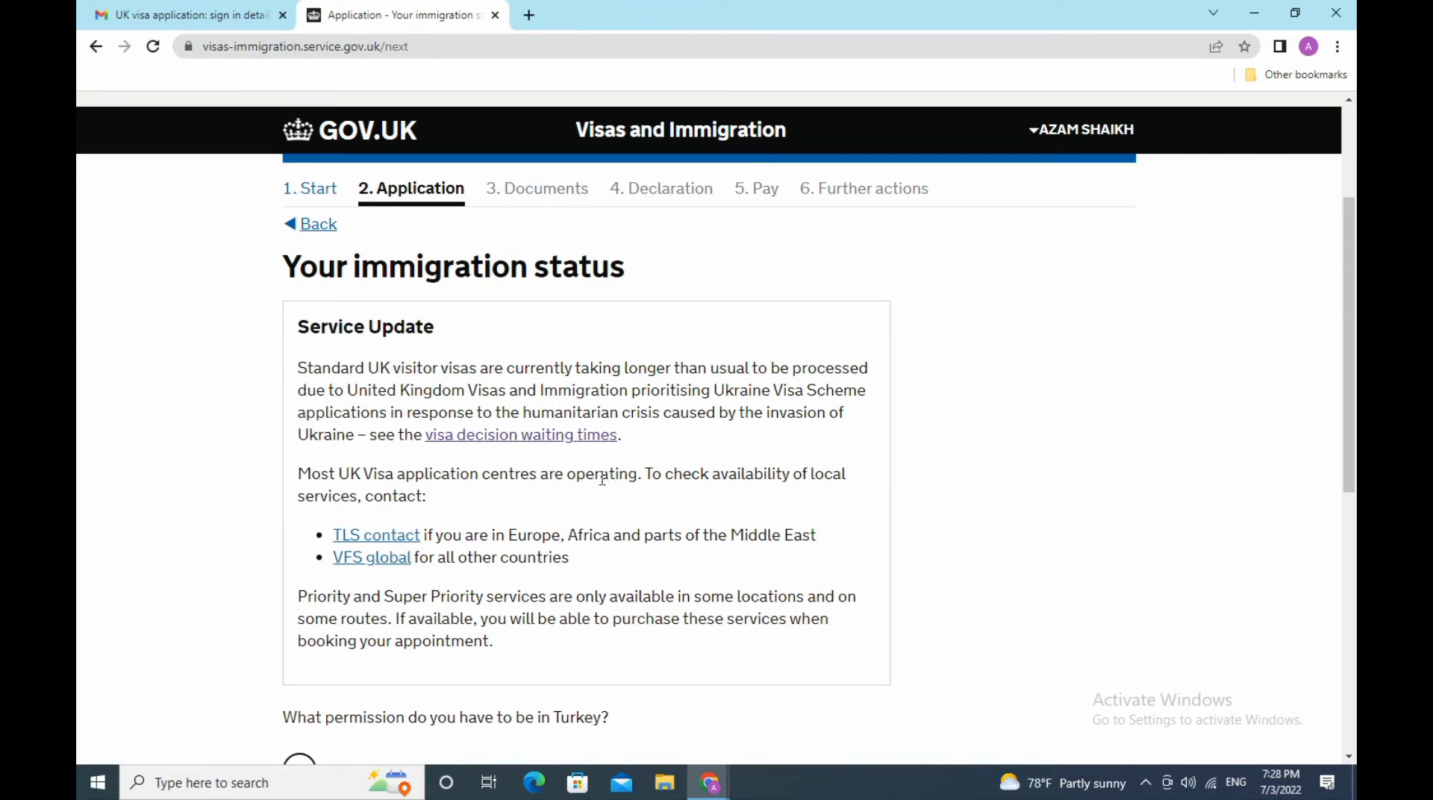
{"action": "scroll", "coordinate": [602, 479], "scroll_direction": "down", "scroll_amount": 3}
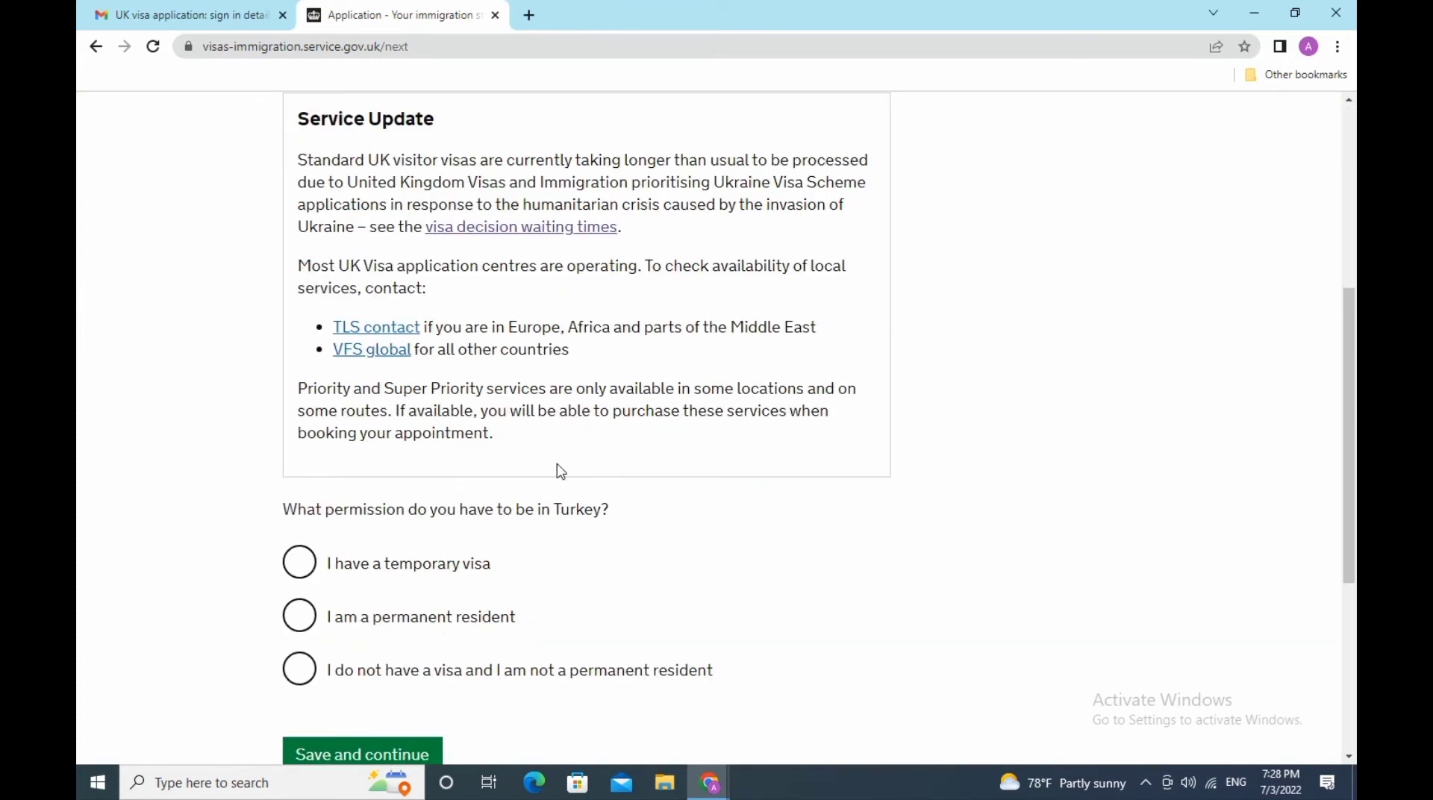
{"action": "scroll", "coordinate": [561, 470], "scroll_direction": "down", "scroll_amount": 3}
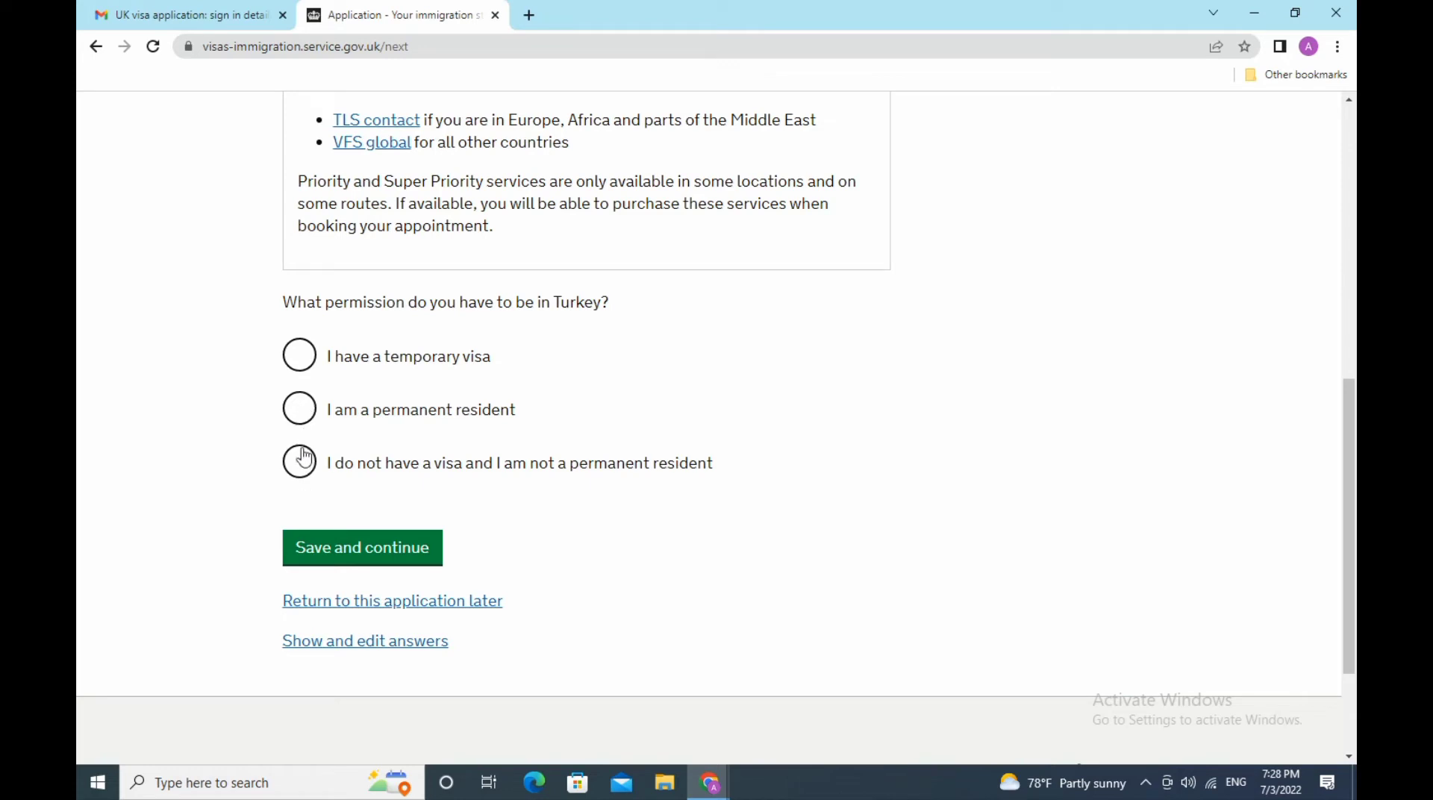
{"action": "left_click", "coordinate": [298, 355]}
{"action": "scroll", "coordinate": [614, 486], "scroll_direction": "down", "scroll_amount": 3}
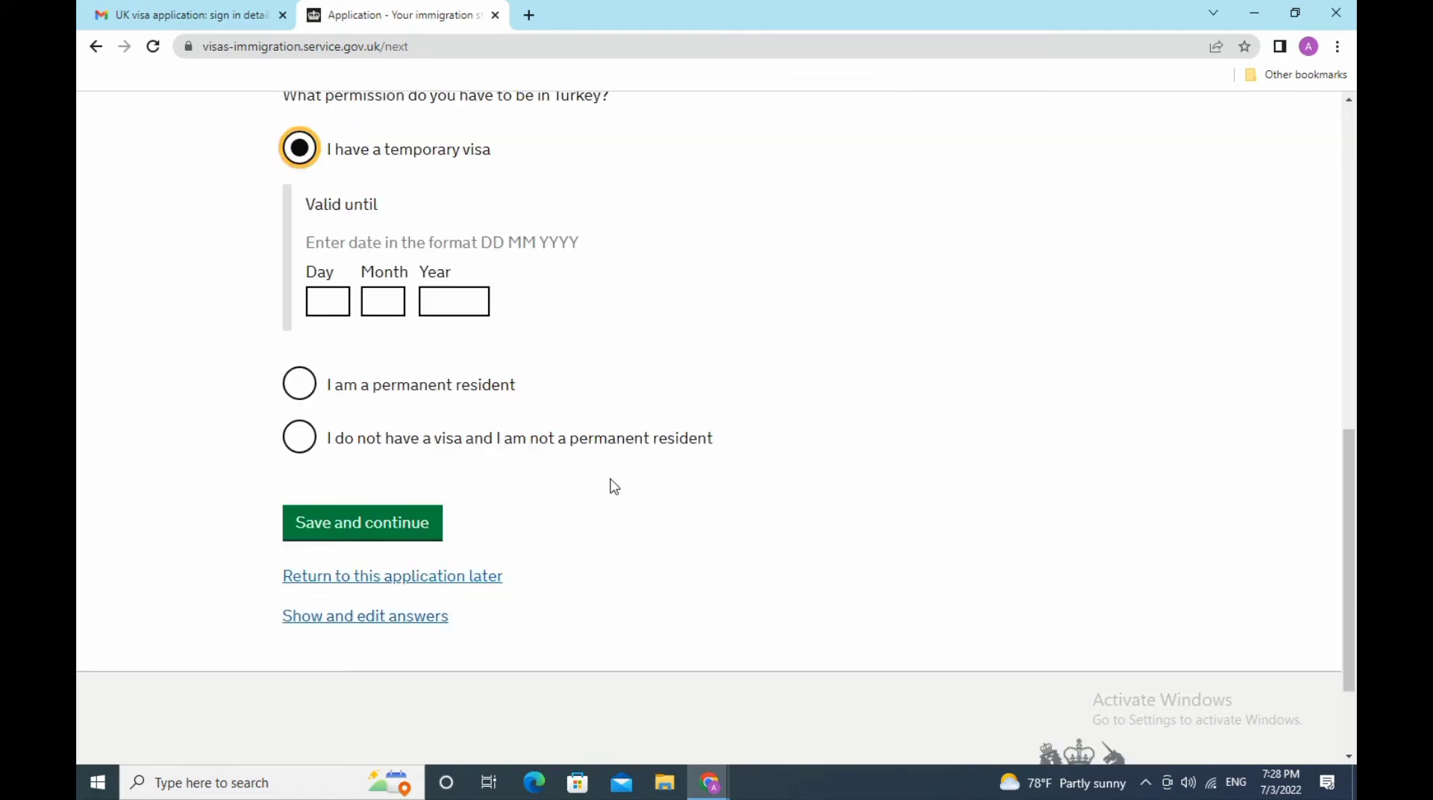
{"action": "left_click", "coordinate": [331, 301]}
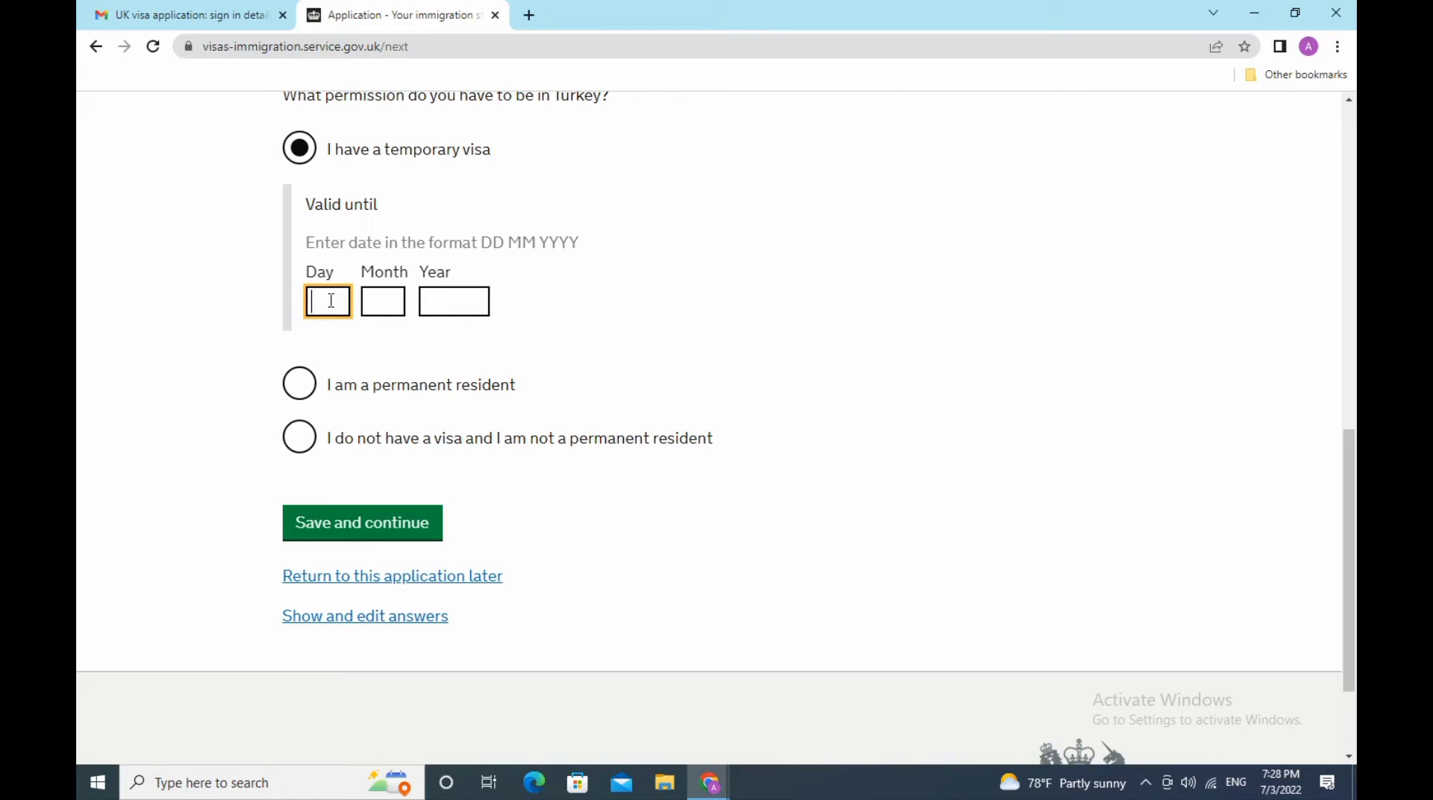
{"action": "type", "text": "30"}
{"action": "left_click", "coordinate": [377, 293]}
{"action": "type", "text": "11"}
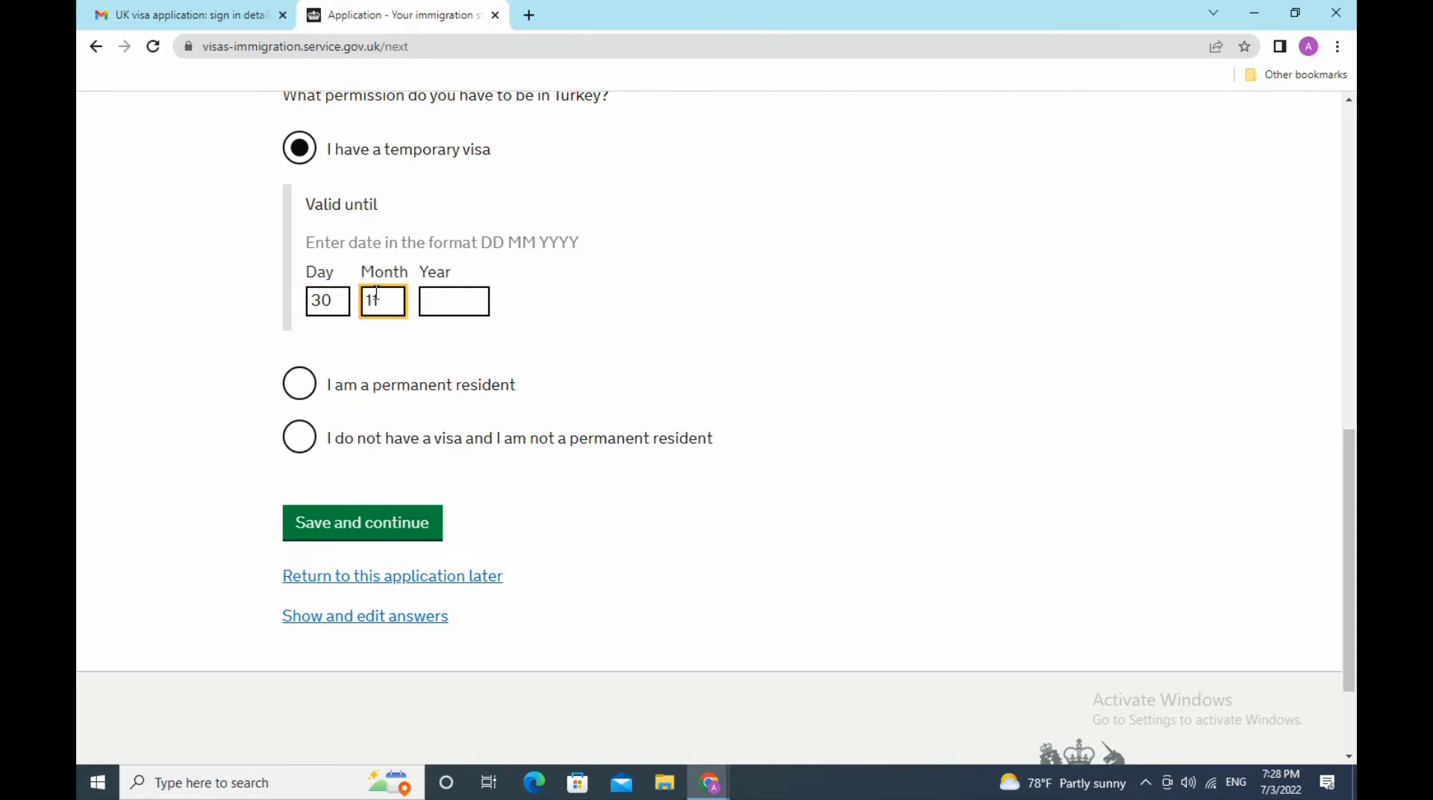
{"action": "left_click", "coordinate": [445, 292]}
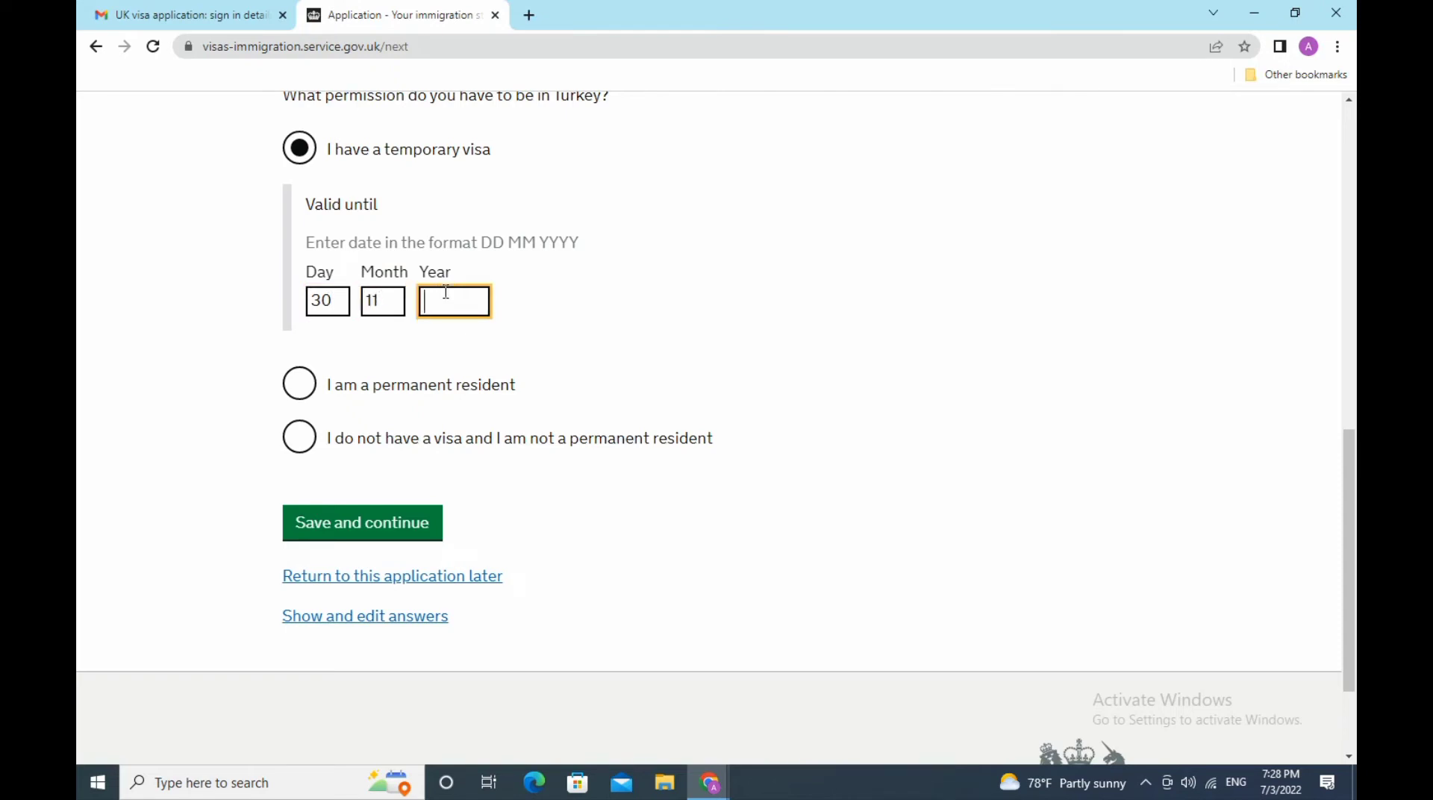
{"action": "type", "text": "2023"}
- Switch to having no visa or permanent residence and explain 'I have temporary resident permit'
{"action": "left_click", "coordinate": [306, 442]}
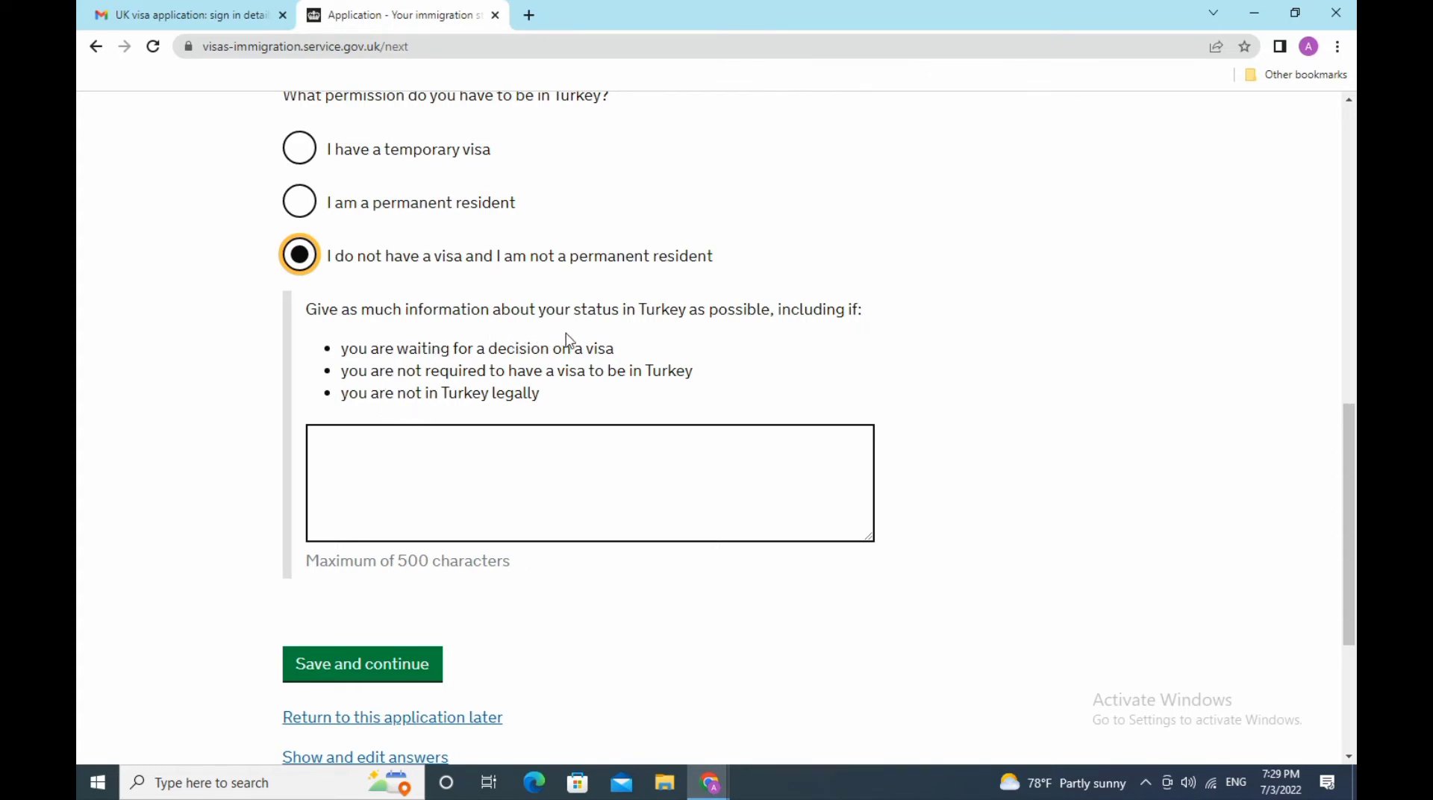
{"action": "left_click", "coordinate": [522, 449]}
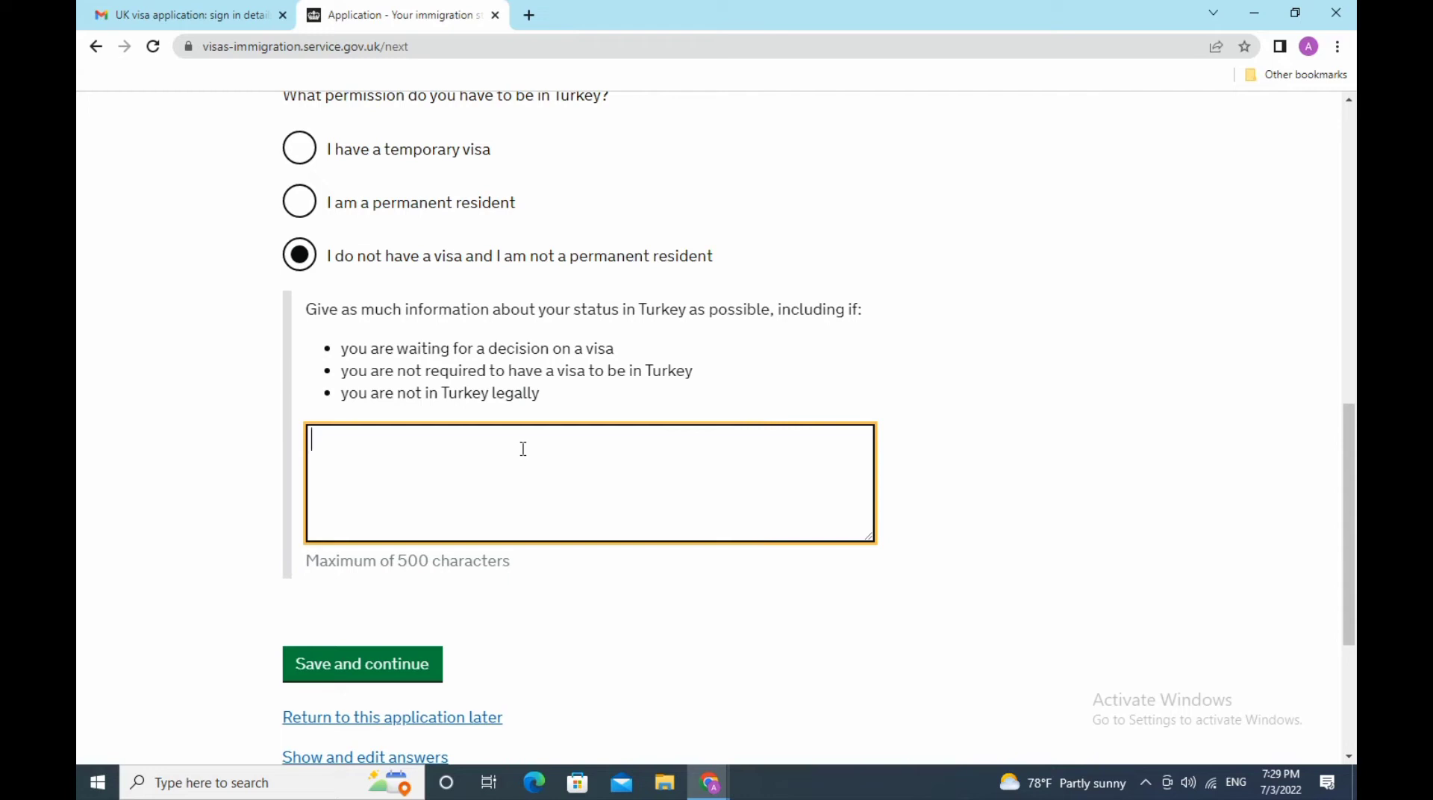
{"action": "type", "text": "i have"}
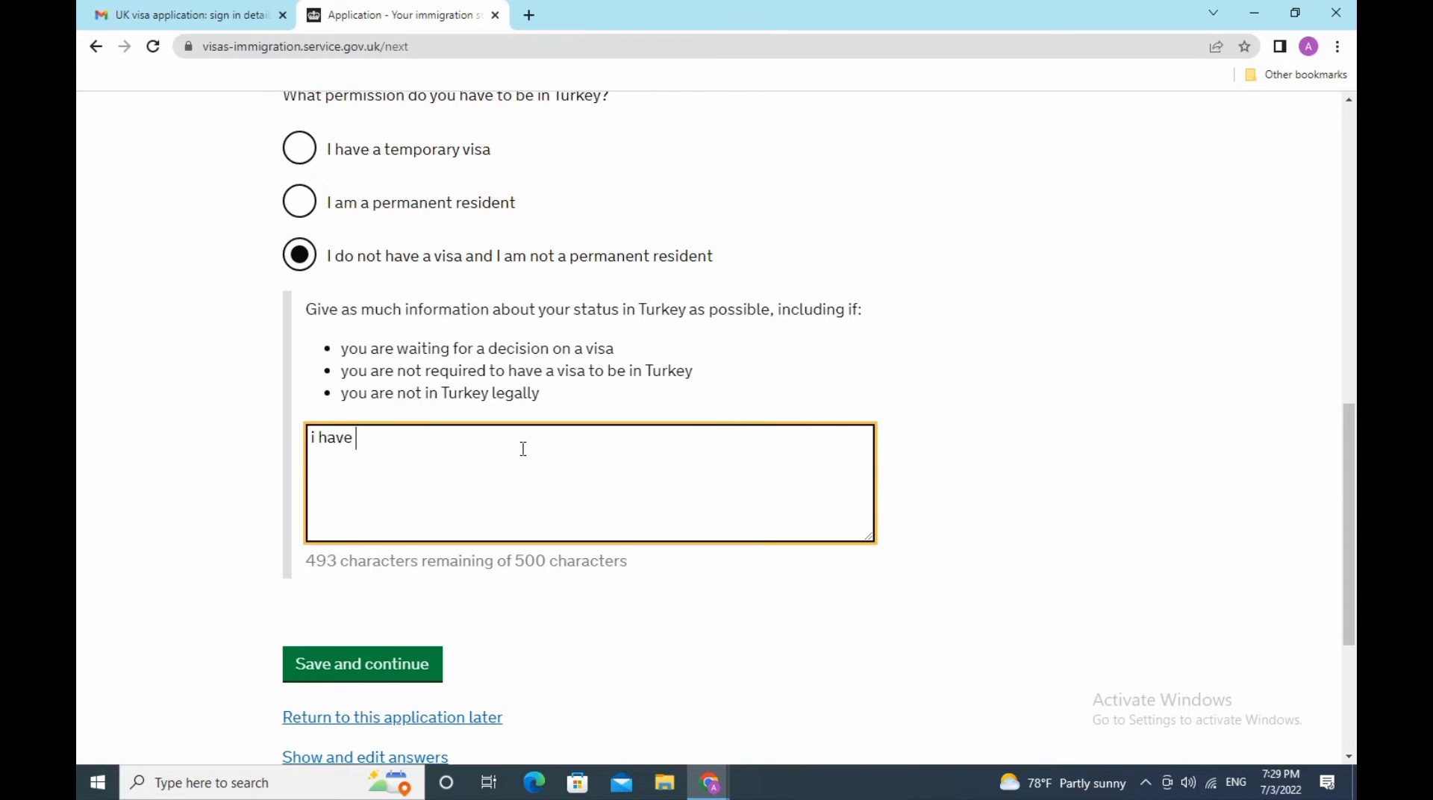
{"action": "key", "text": "BackSpace"}
{"action": "key", "text": "BackSpace"}
{"action": "key", "text": "BackSpace"}
{"action": "key", "text": "BackSpace"}
{"action": "key", "text": "BackSpace"}
{"action": "key", "text": "BackSpace"}
{"action": "key", "text": "BackSpace"}
{"action": "type", "text": "I have te"}
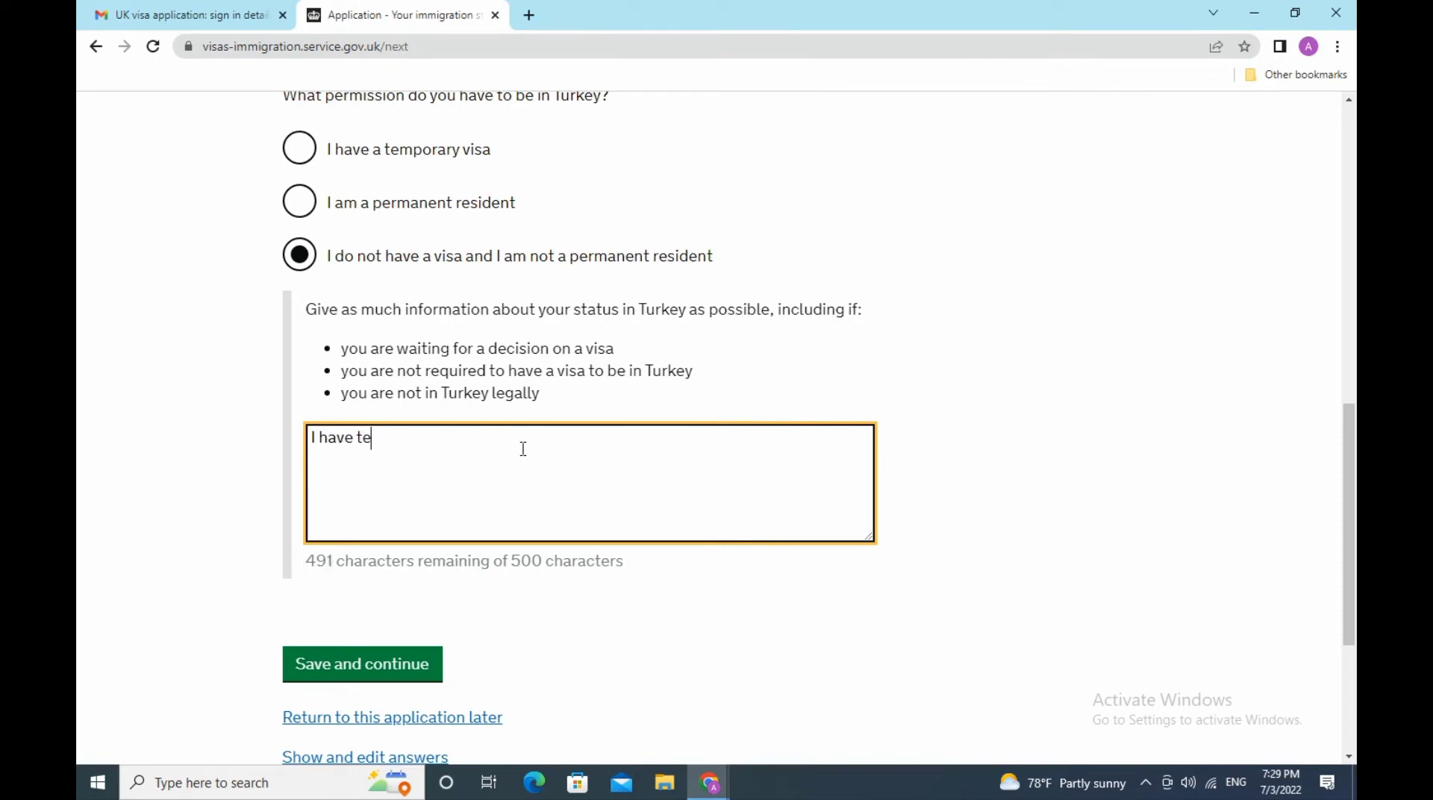
{"action": "type", "text": "mpor"}
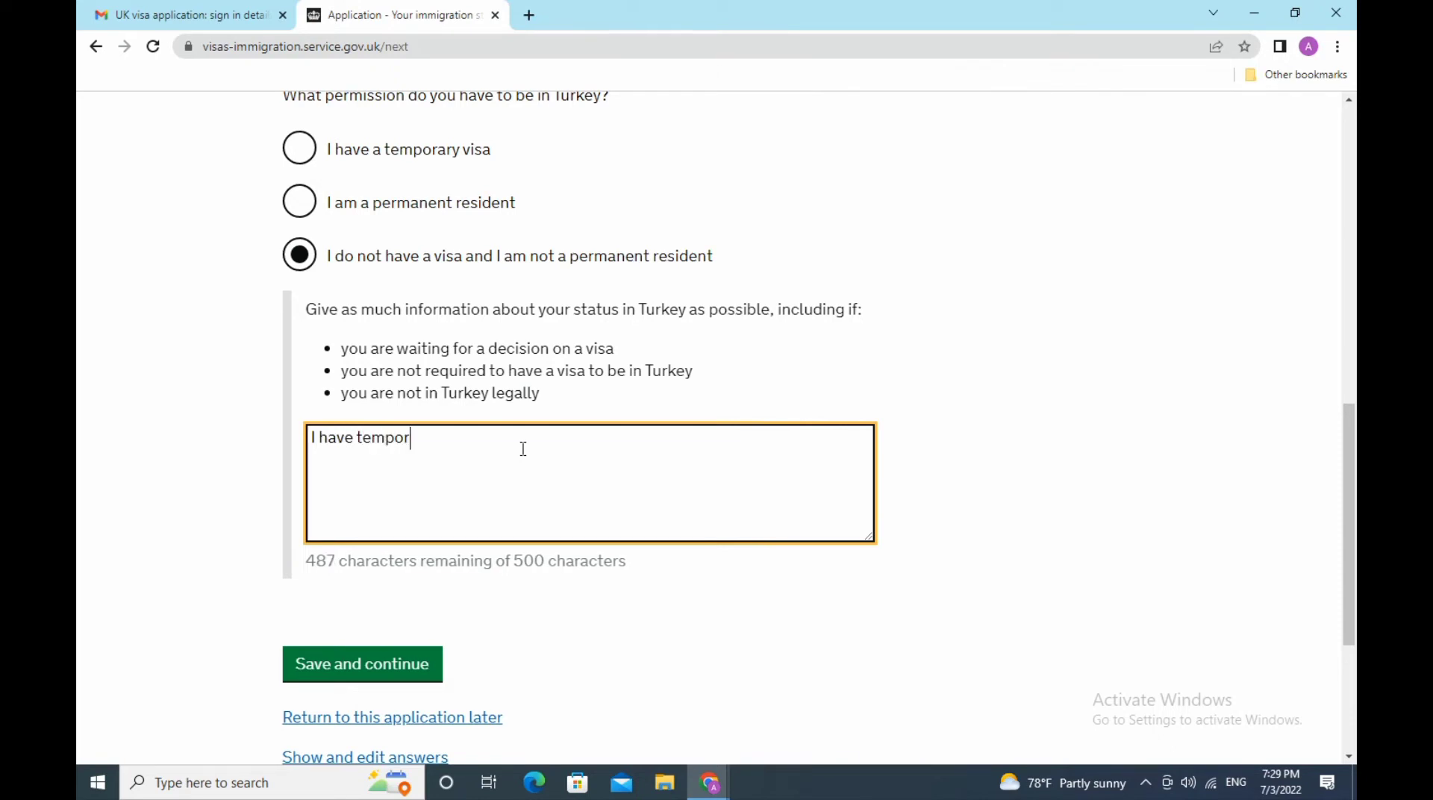
{"action": "type", "text": "ar"}
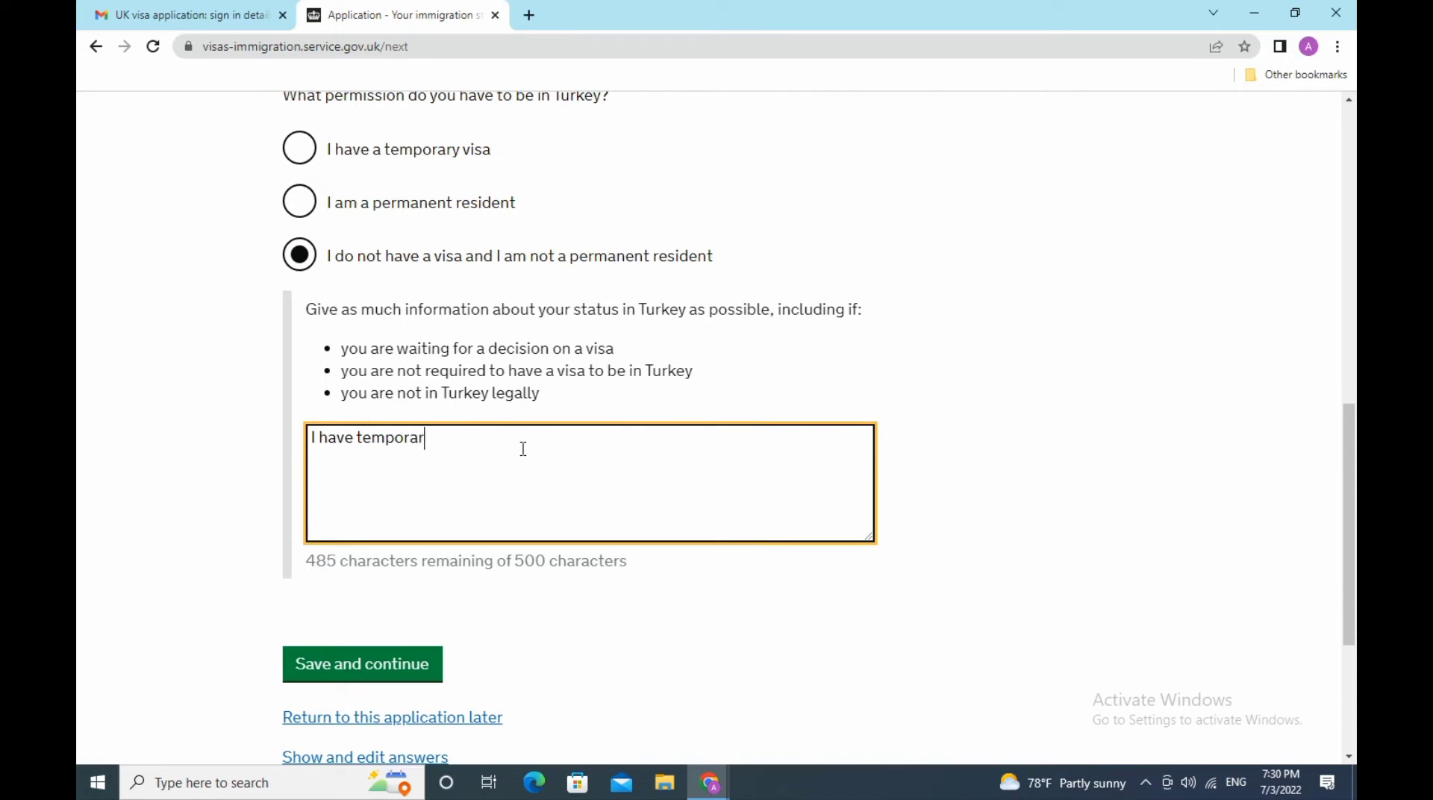
{"action": "type", "text": "y"}
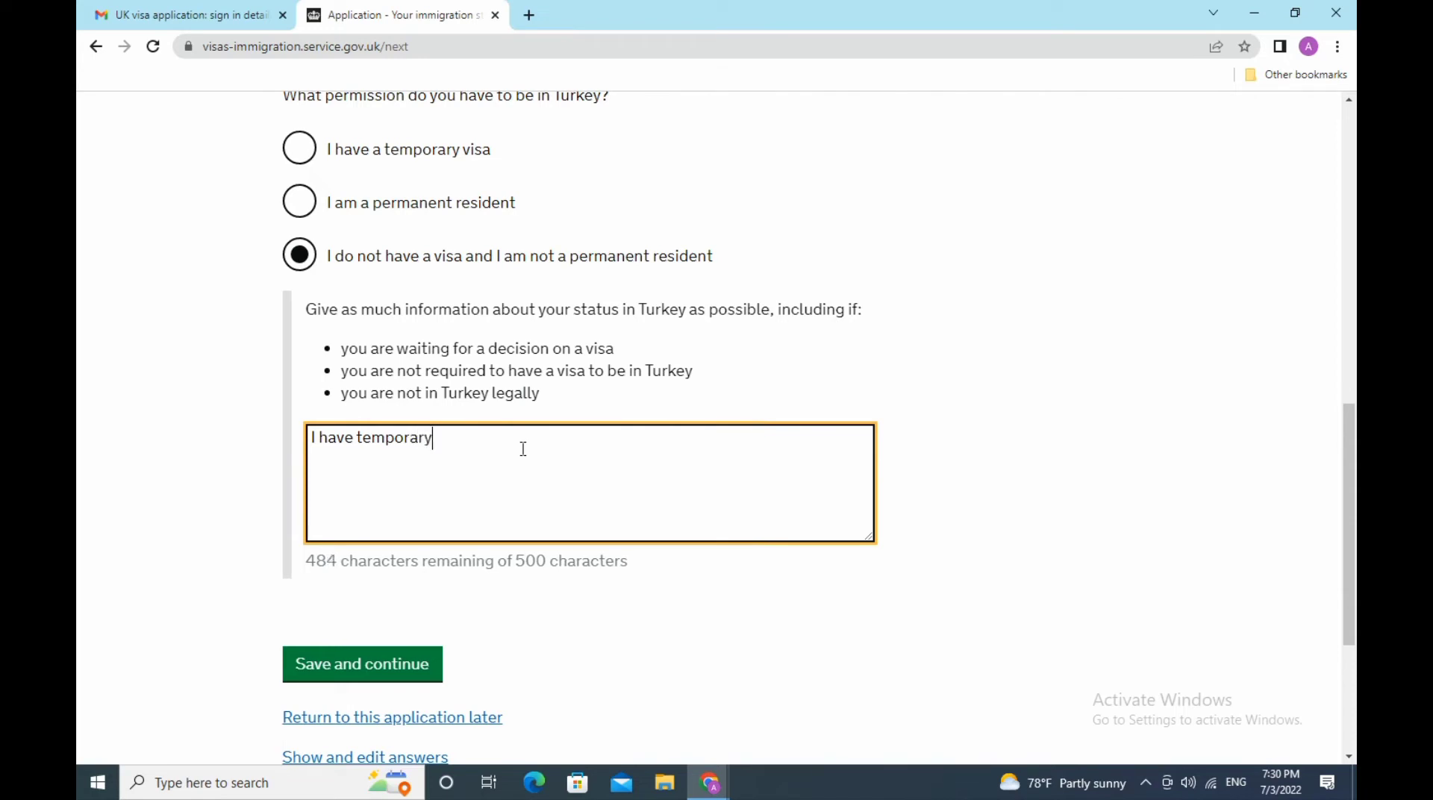
{"action": "type", "text": " r"}
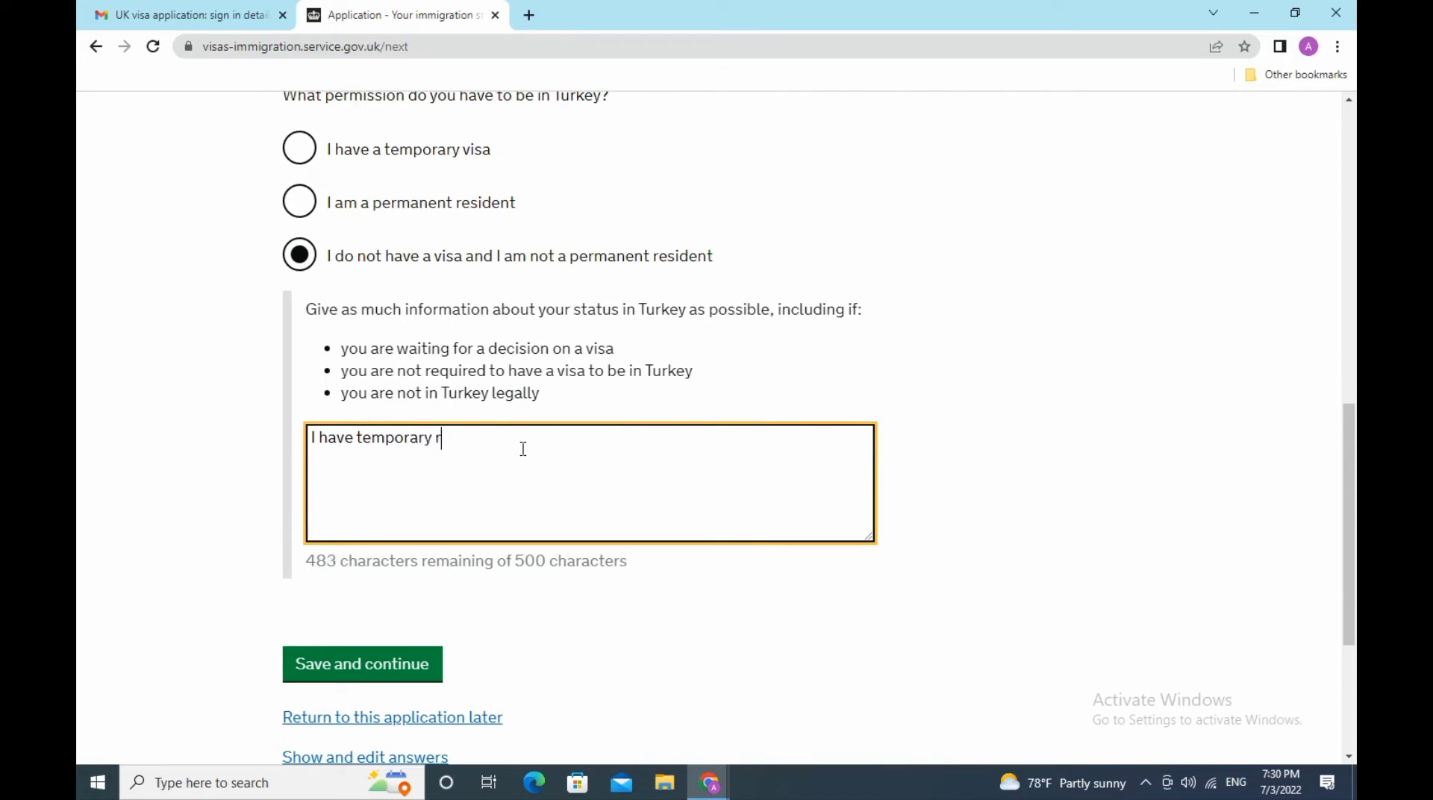
{"action": "type", "text": "esidend"}
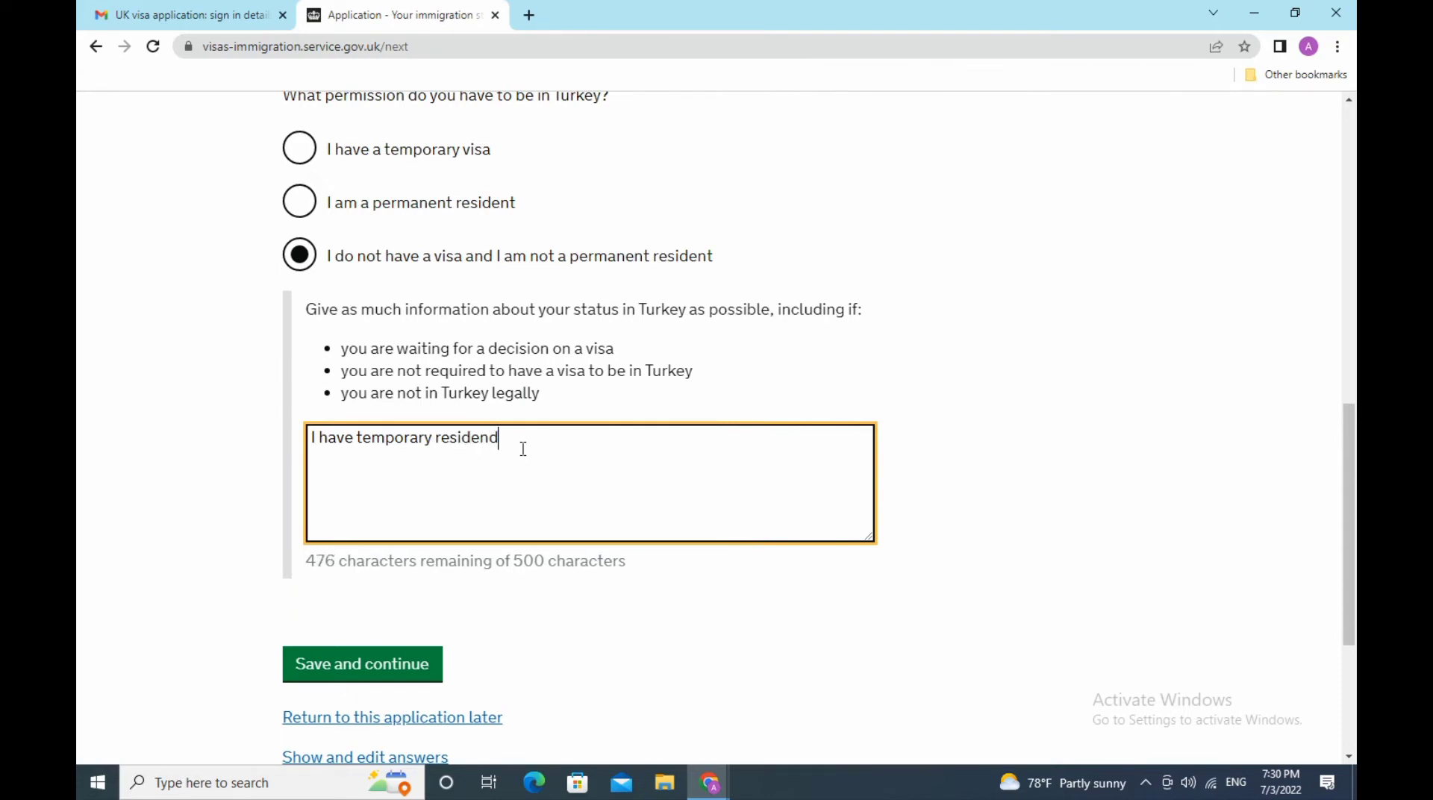
{"action": "key", "text": "BackSpace"}
{"action": "key", "text": "BackSpace"}
{"action": "key", "text": "BackSpace"}
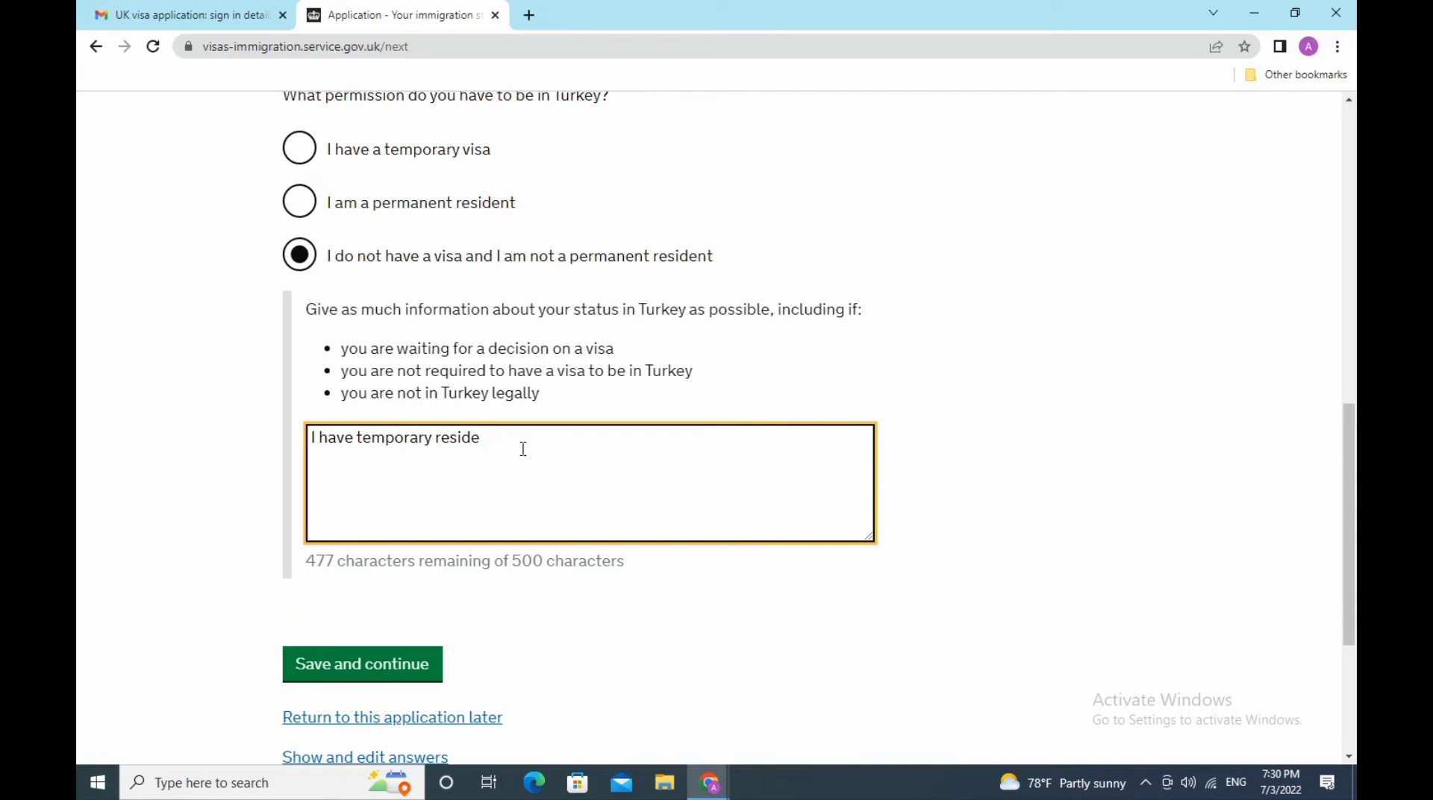
{"action": "type", "text": "nt"}
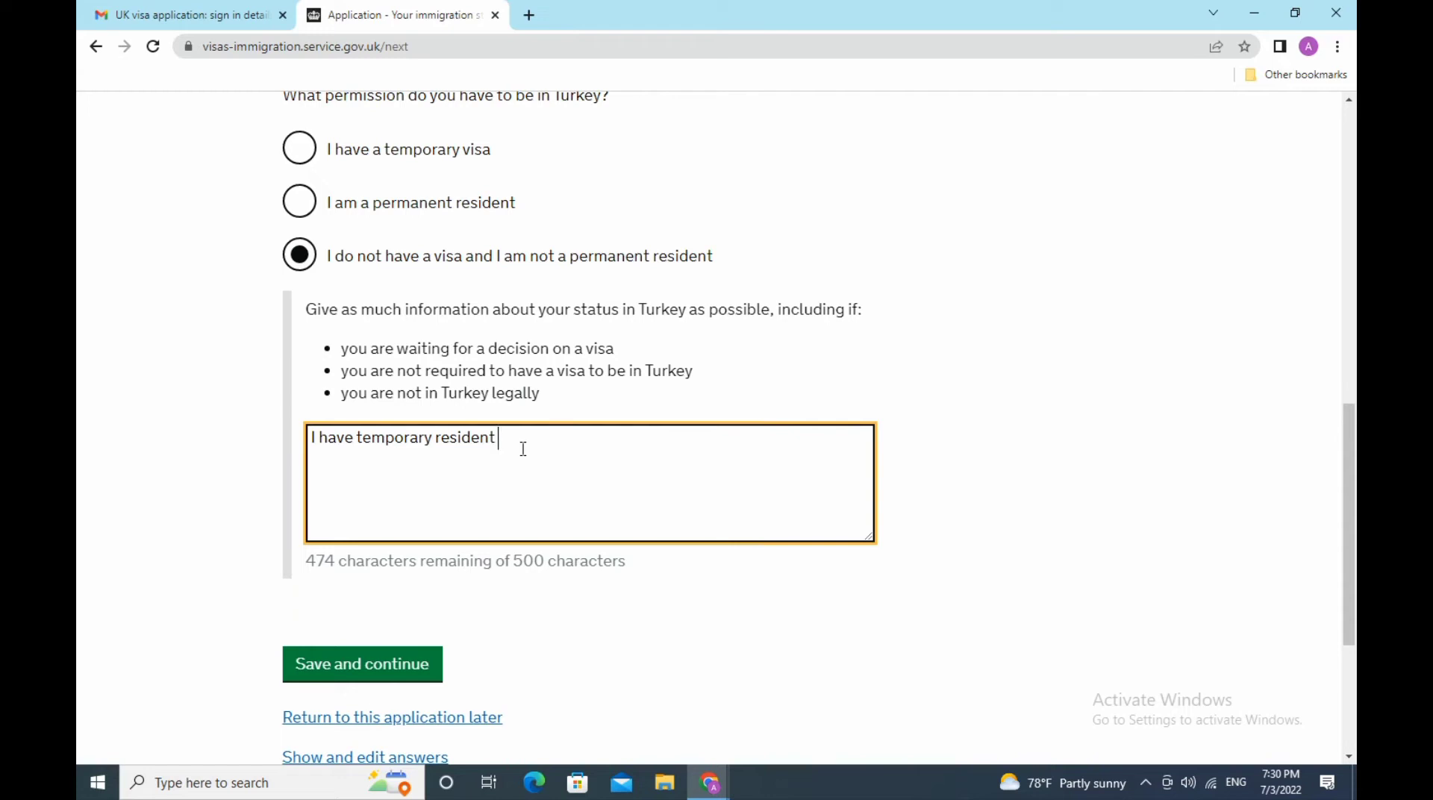
{"action": "type", "text": "permit"}
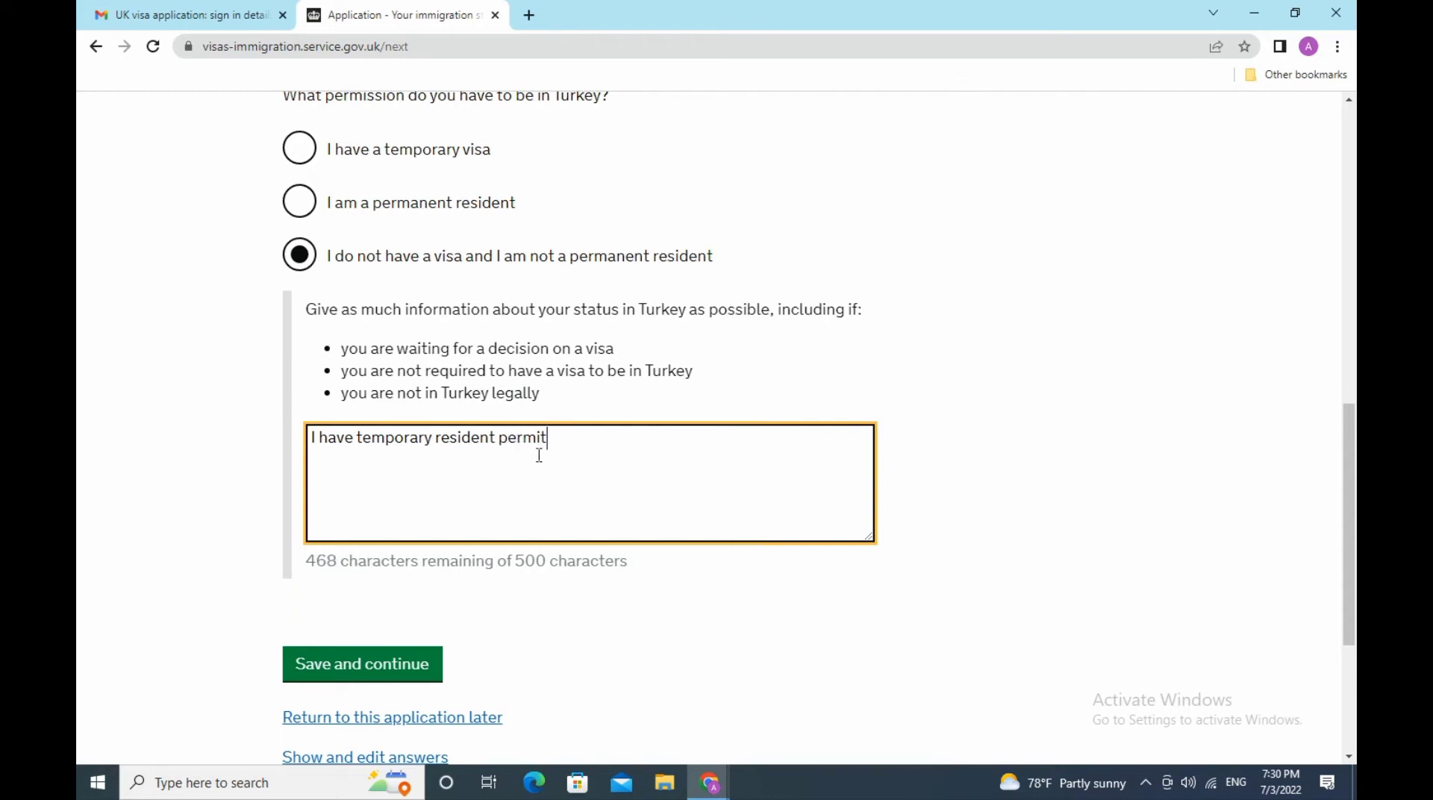
{"action": "scroll", "coordinate": [1351, 448], "scroll_direction": "down", "scroll_amount": 1}
{"action": "scroll", "coordinate": [1353, 455], "scroll_direction": "down", "scroll_amount": 1}
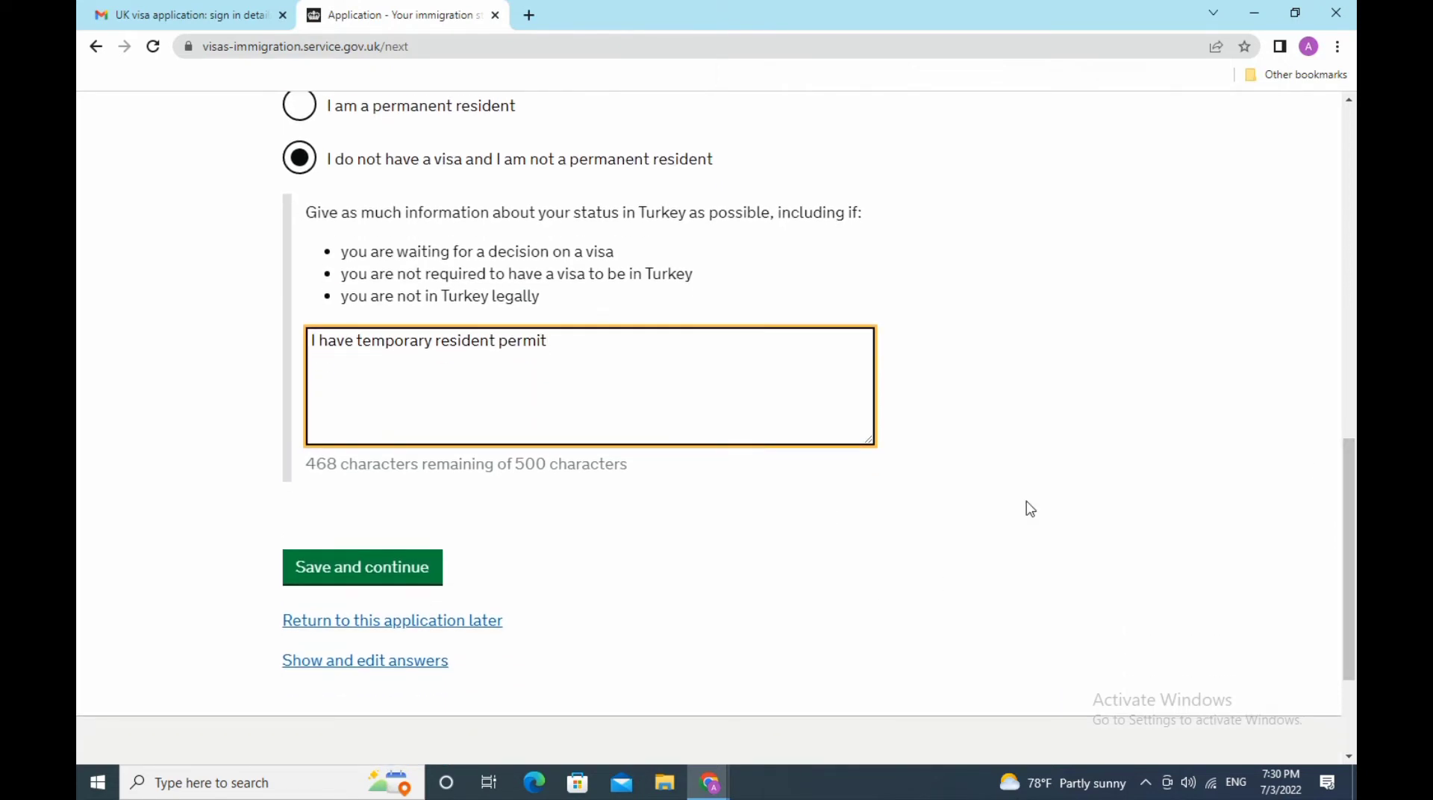
- Save the Turkey status answer and tick Self-employed as the employment status
{"action": "left_click", "coordinate": [365, 576]}
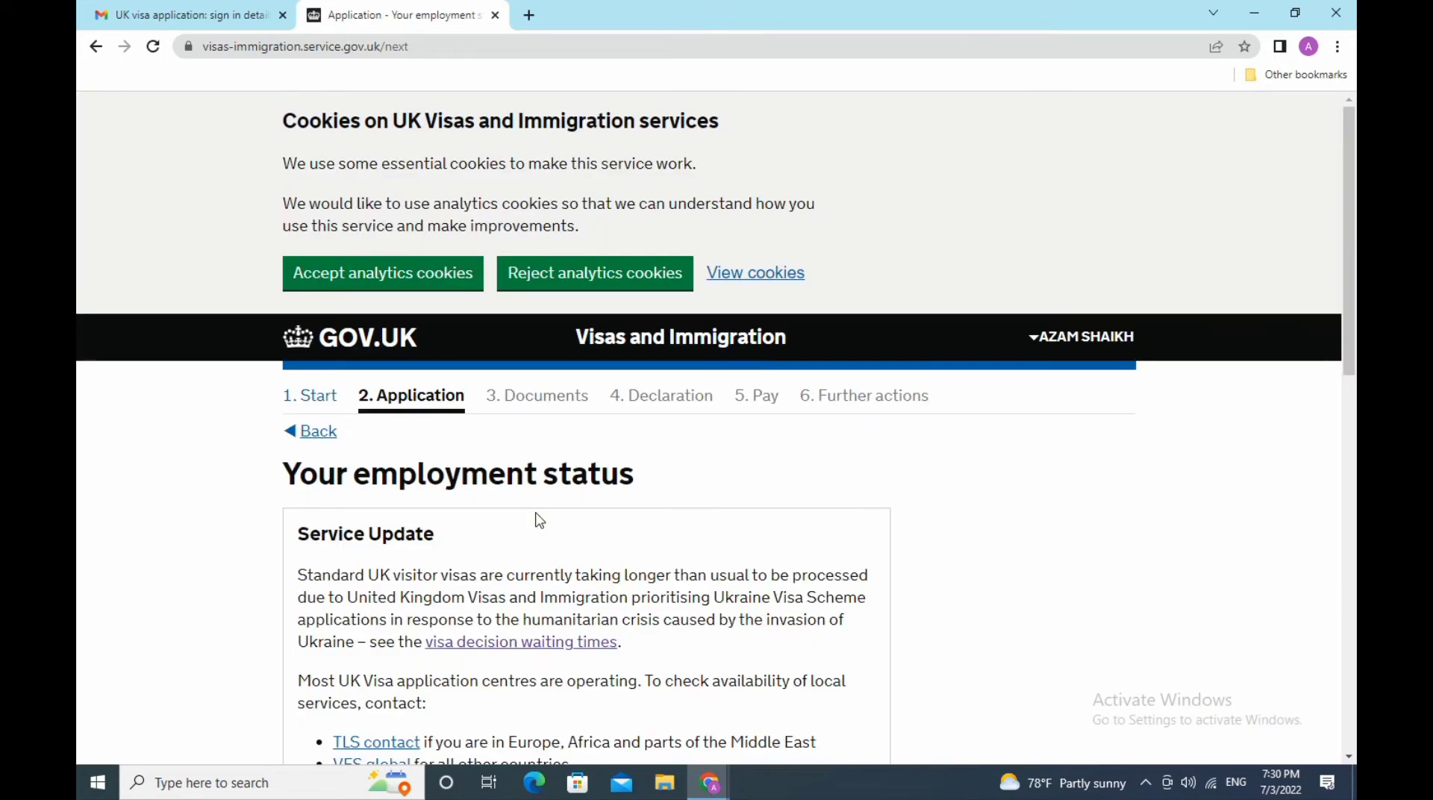
{"action": "scroll", "coordinate": [540, 520], "scroll_direction": "down", "scroll_amount": 8}
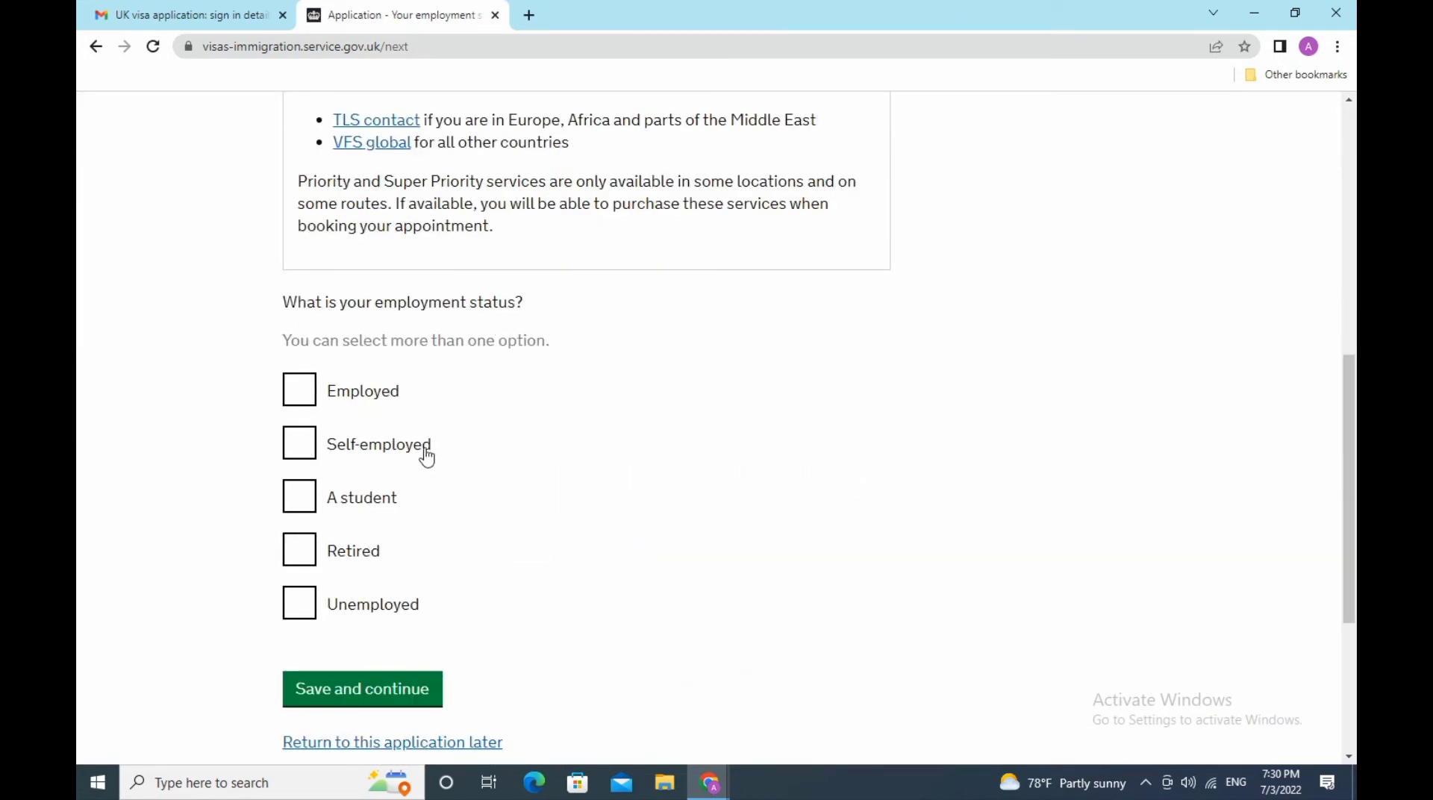
{"action": "left_click", "coordinate": [306, 448]}
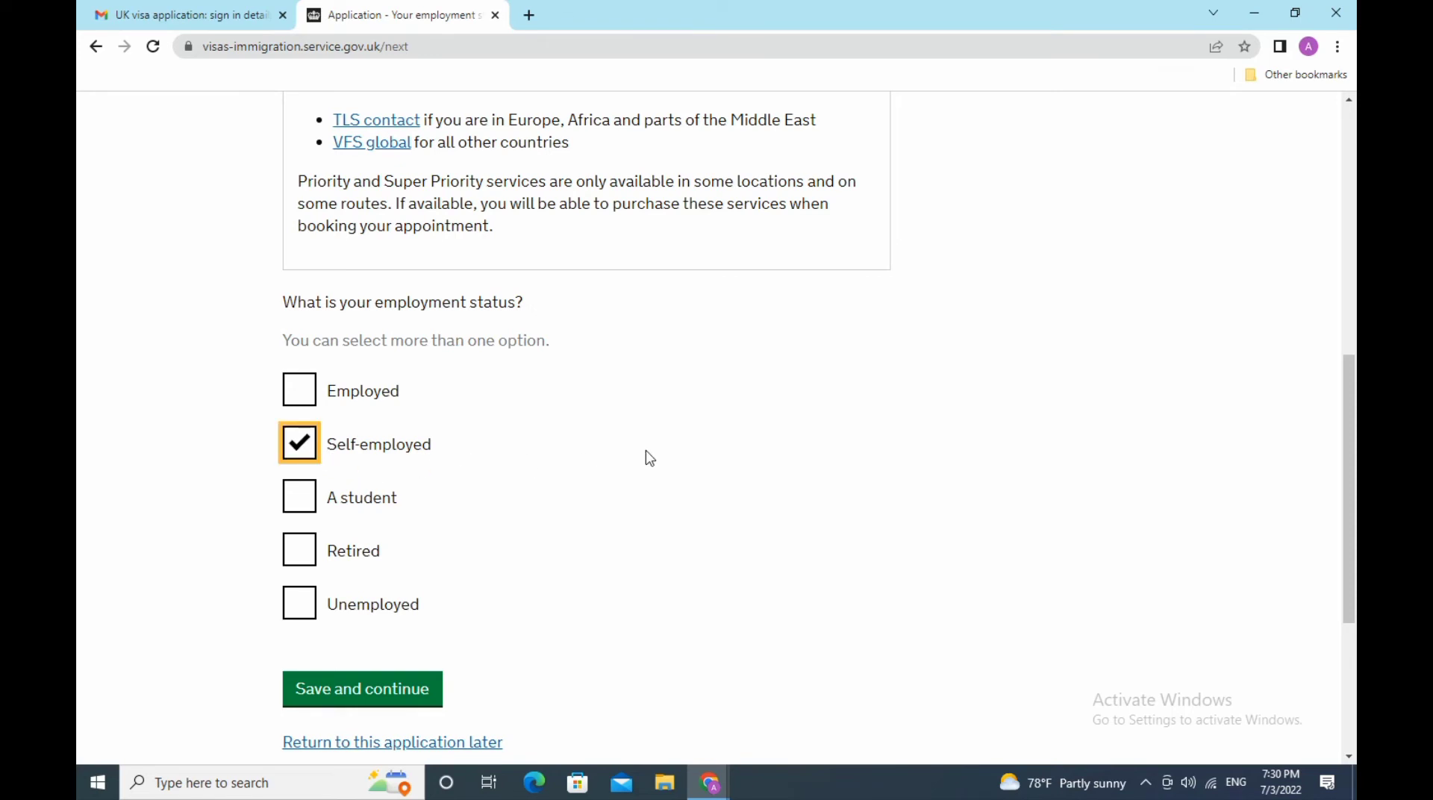
{"action": "scroll", "coordinate": [648, 456], "scroll_direction": "down", "scroll_amount": 3}
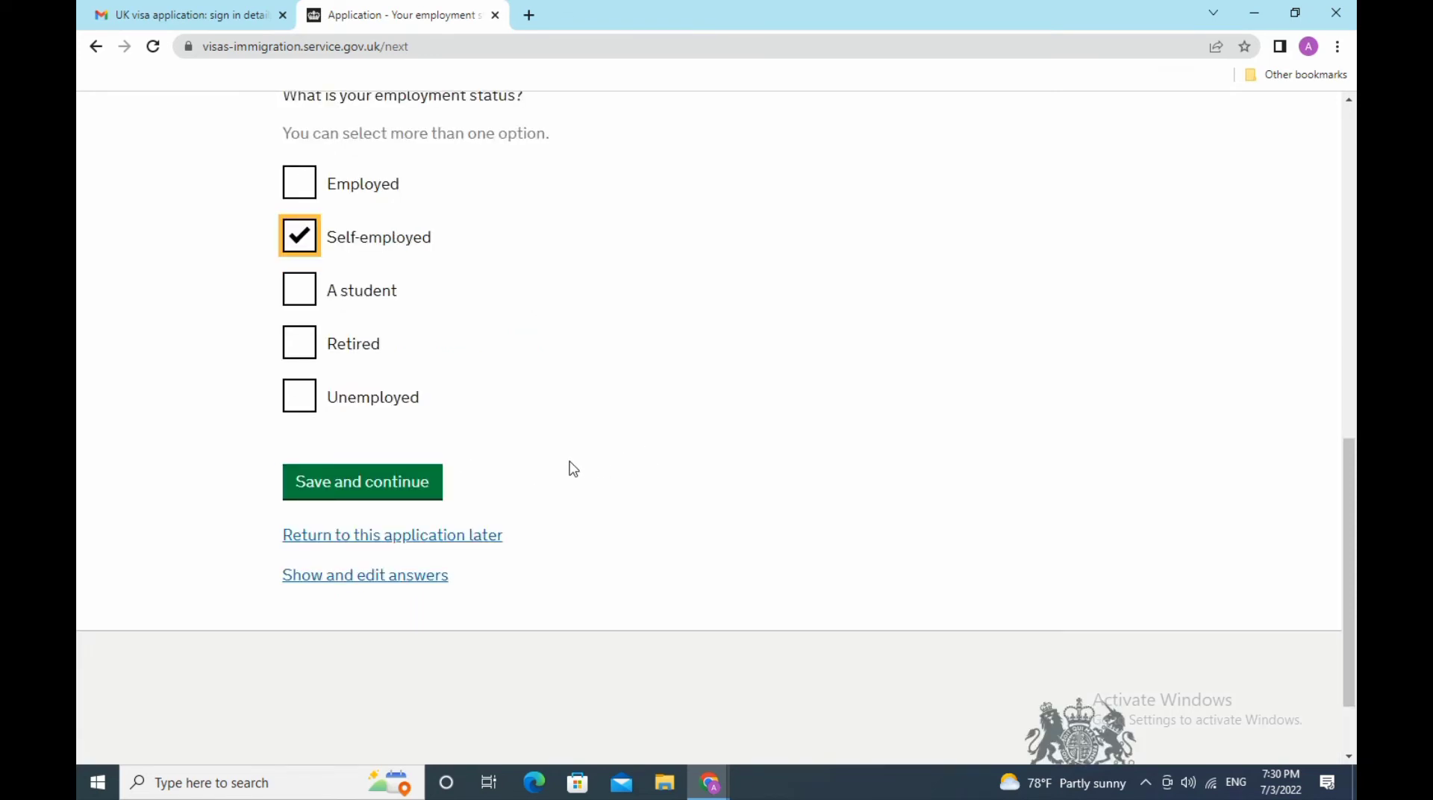
- Save the employment status, then give job Business earning 1500 GBP yearly and save
{"action": "left_click", "coordinate": [379, 484]}
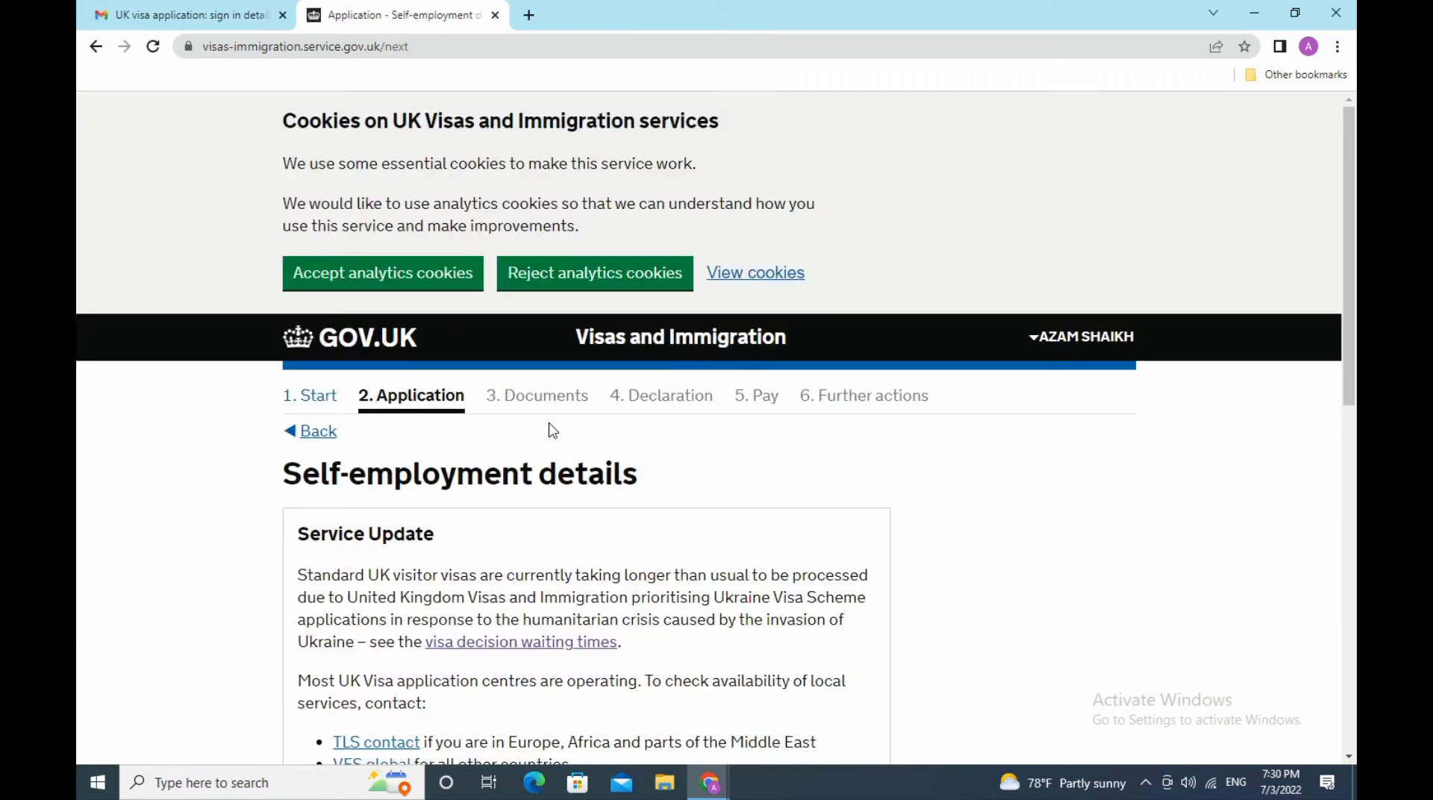
{"action": "scroll", "coordinate": [553, 430], "scroll_direction": "down", "scroll_amount": 5}
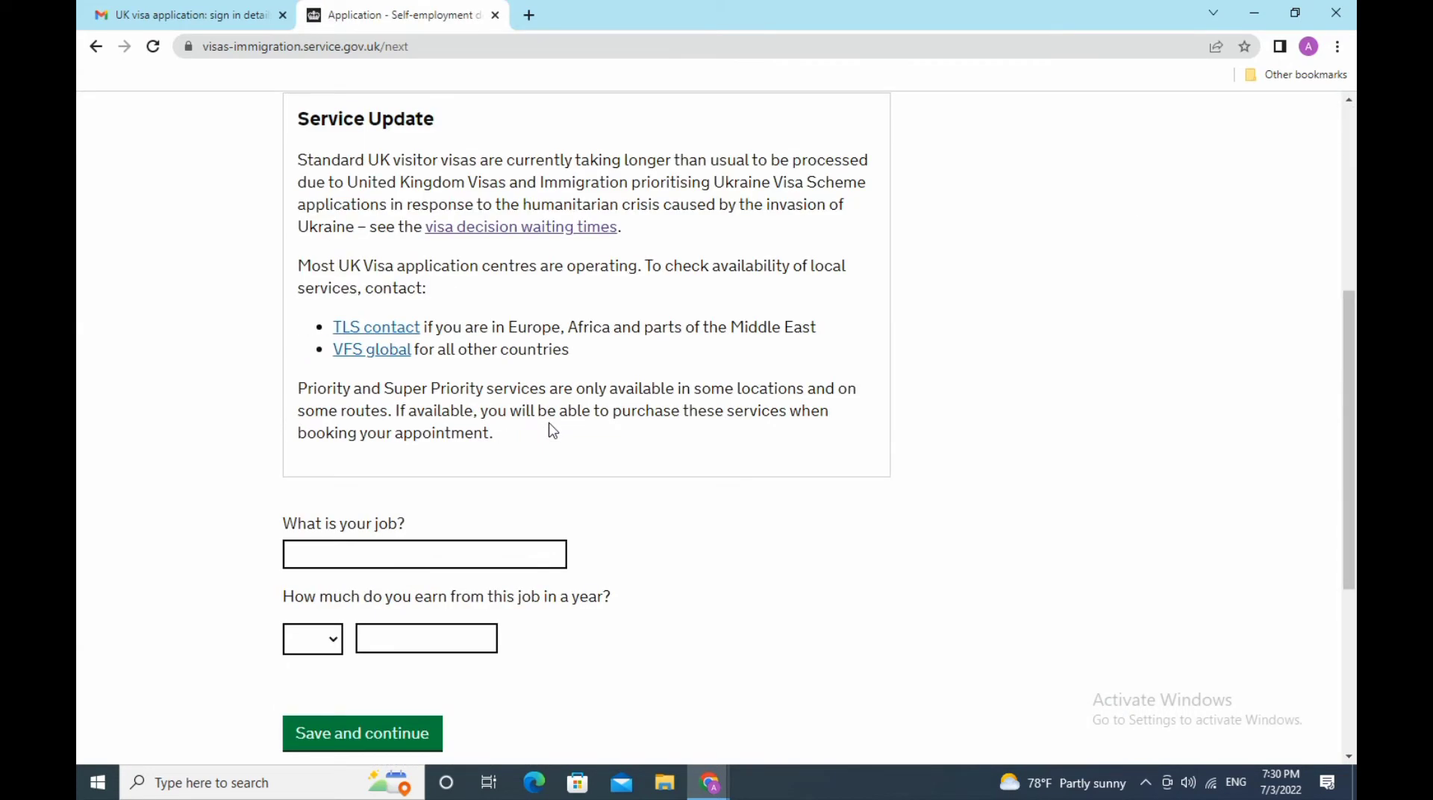
{"action": "scroll", "coordinate": [552, 431], "scroll_direction": "down", "scroll_amount": 3}
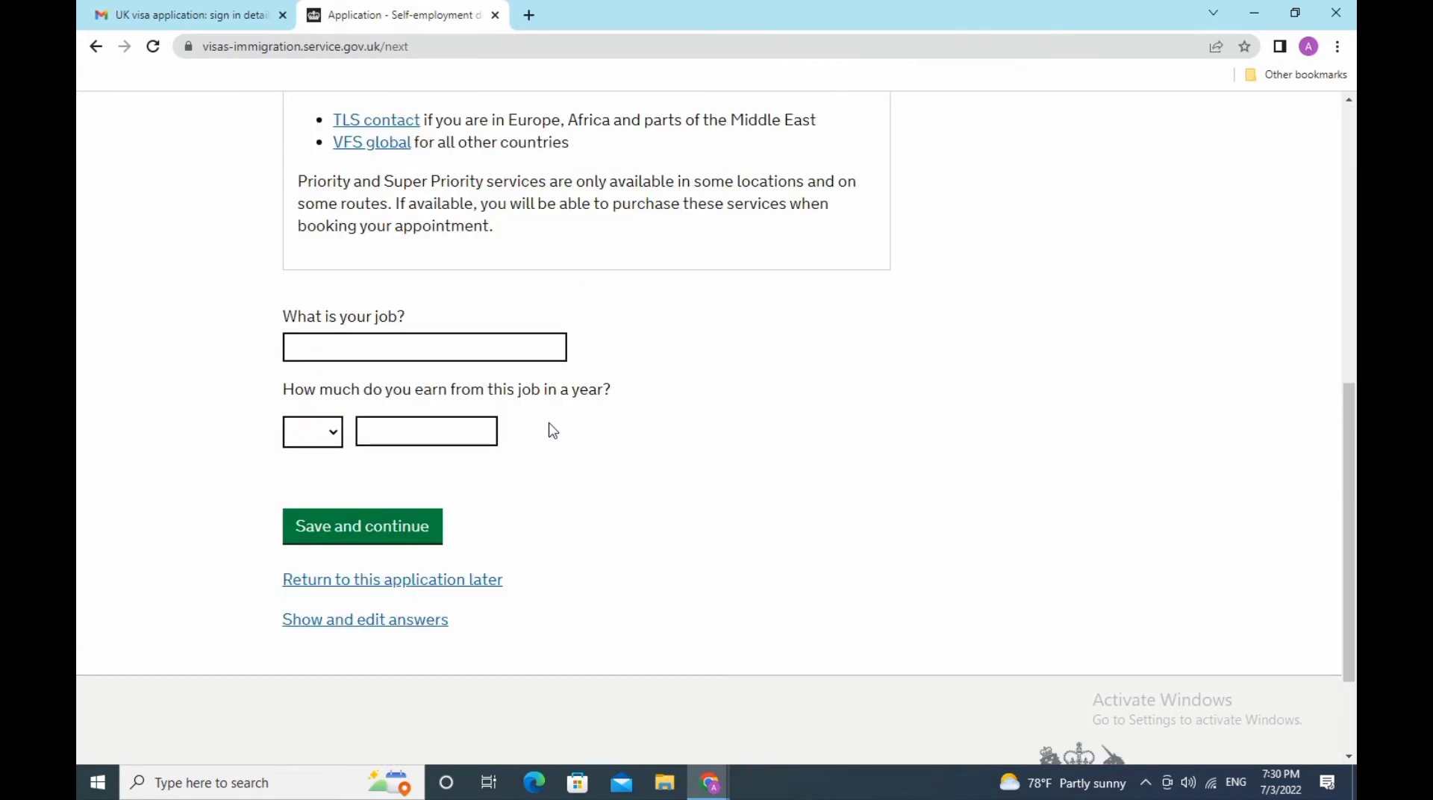
{"action": "left_click", "coordinate": [516, 349]}
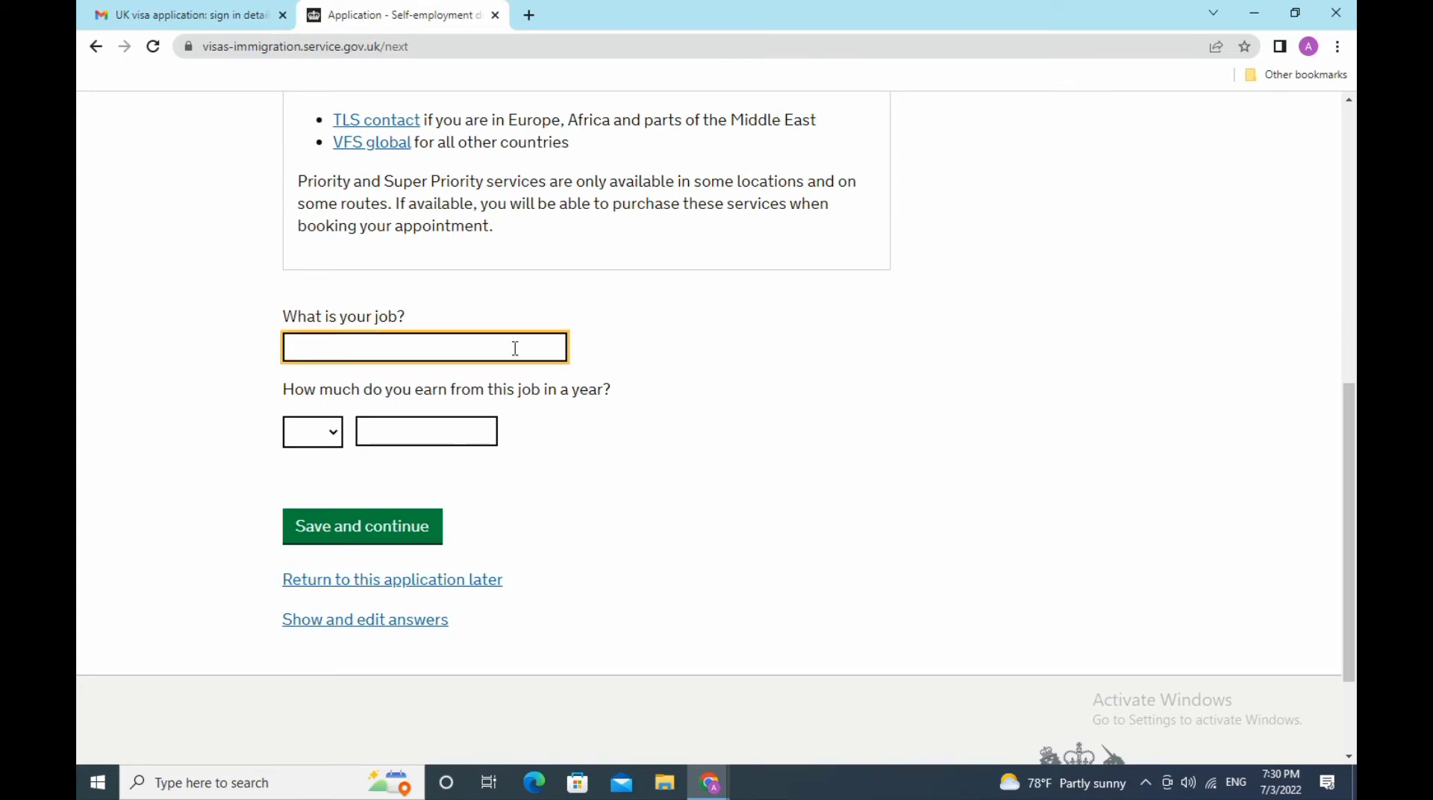
{"action": "type", "text": "bu"}
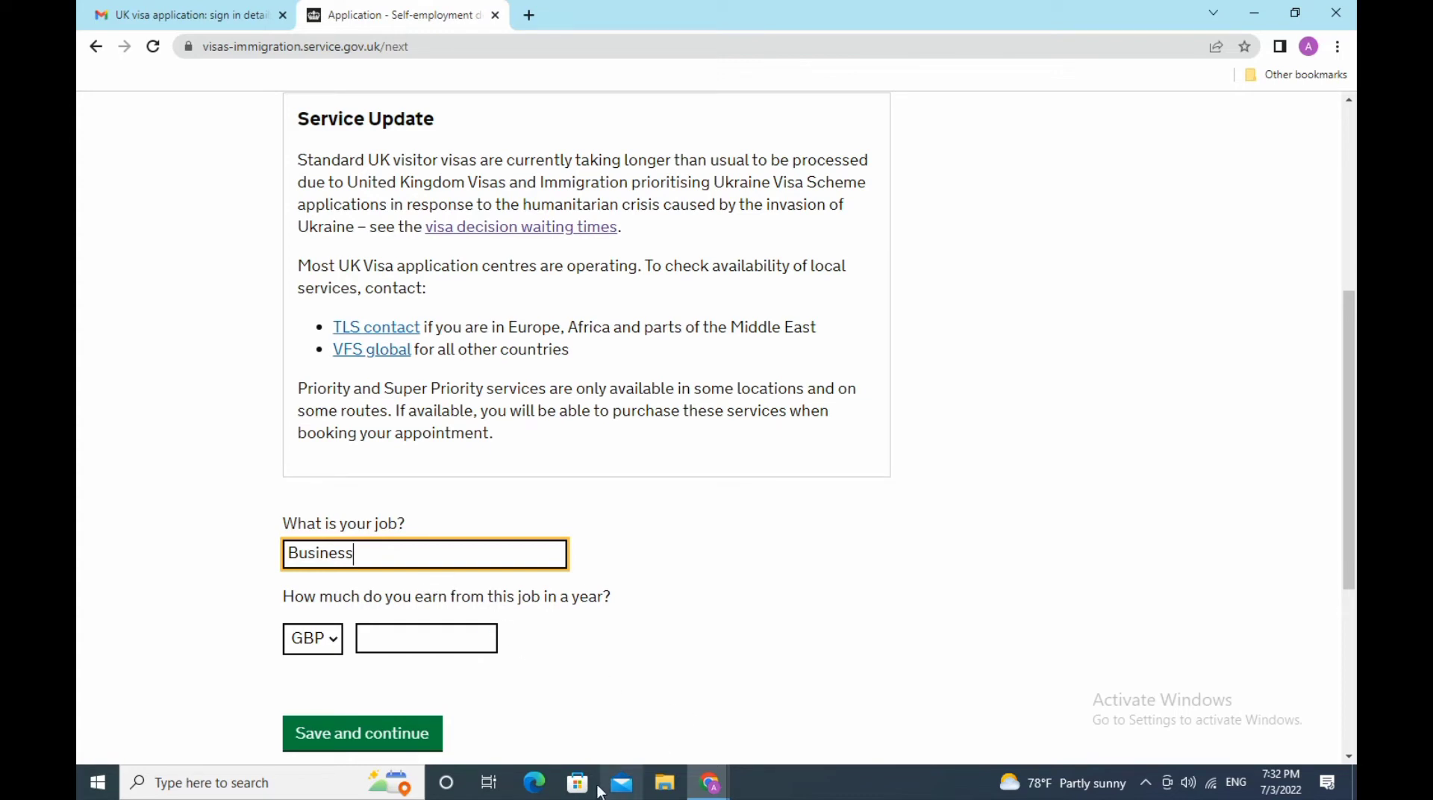
{"action": "left_click", "coordinate": [446, 635]}
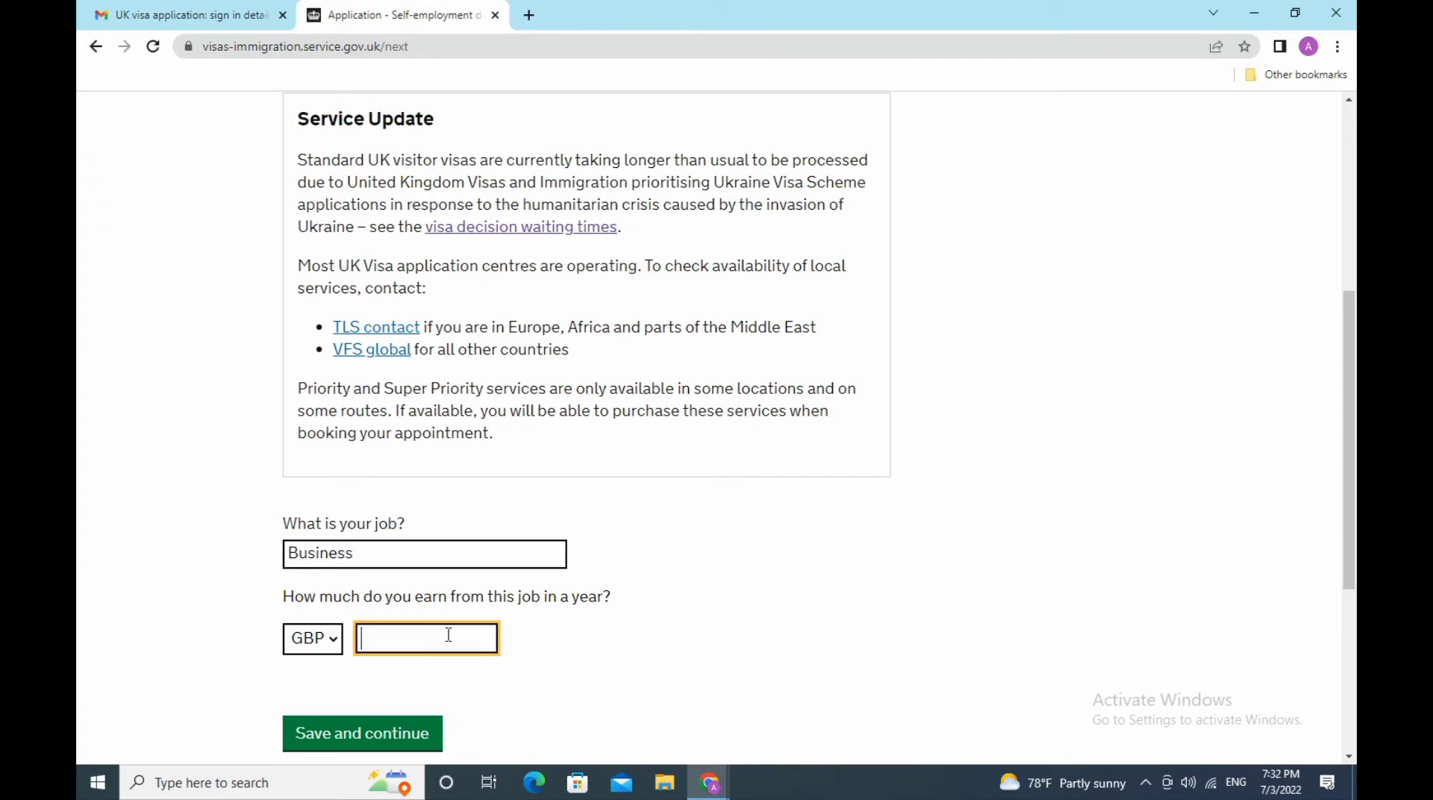
{"action": "type", "text": "1500"}
{"action": "scroll", "coordinate": [567, 694], "scroll_direction": "down", "scroll_amount": 3}
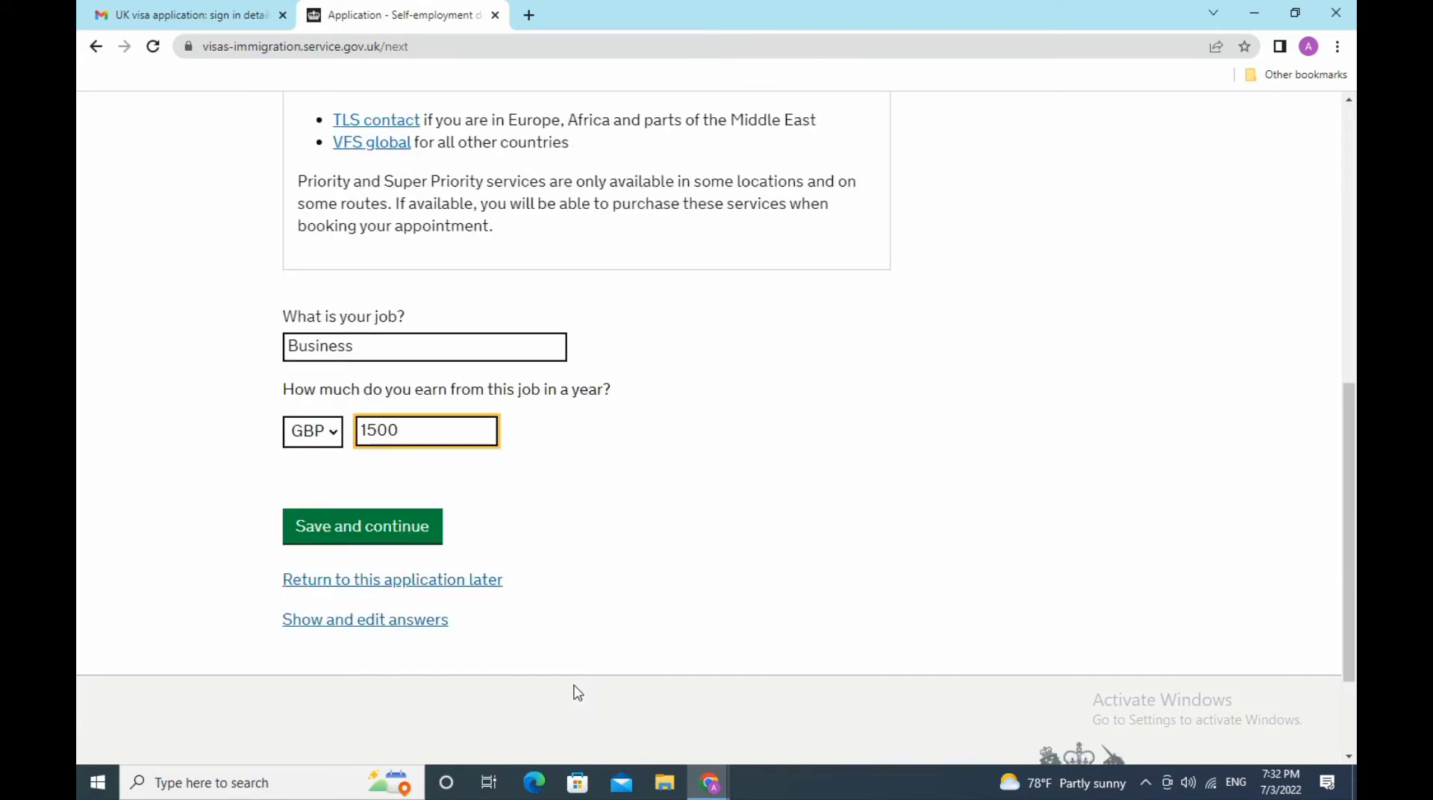
{"action": "left_click", "coordinate": [386, 537]}
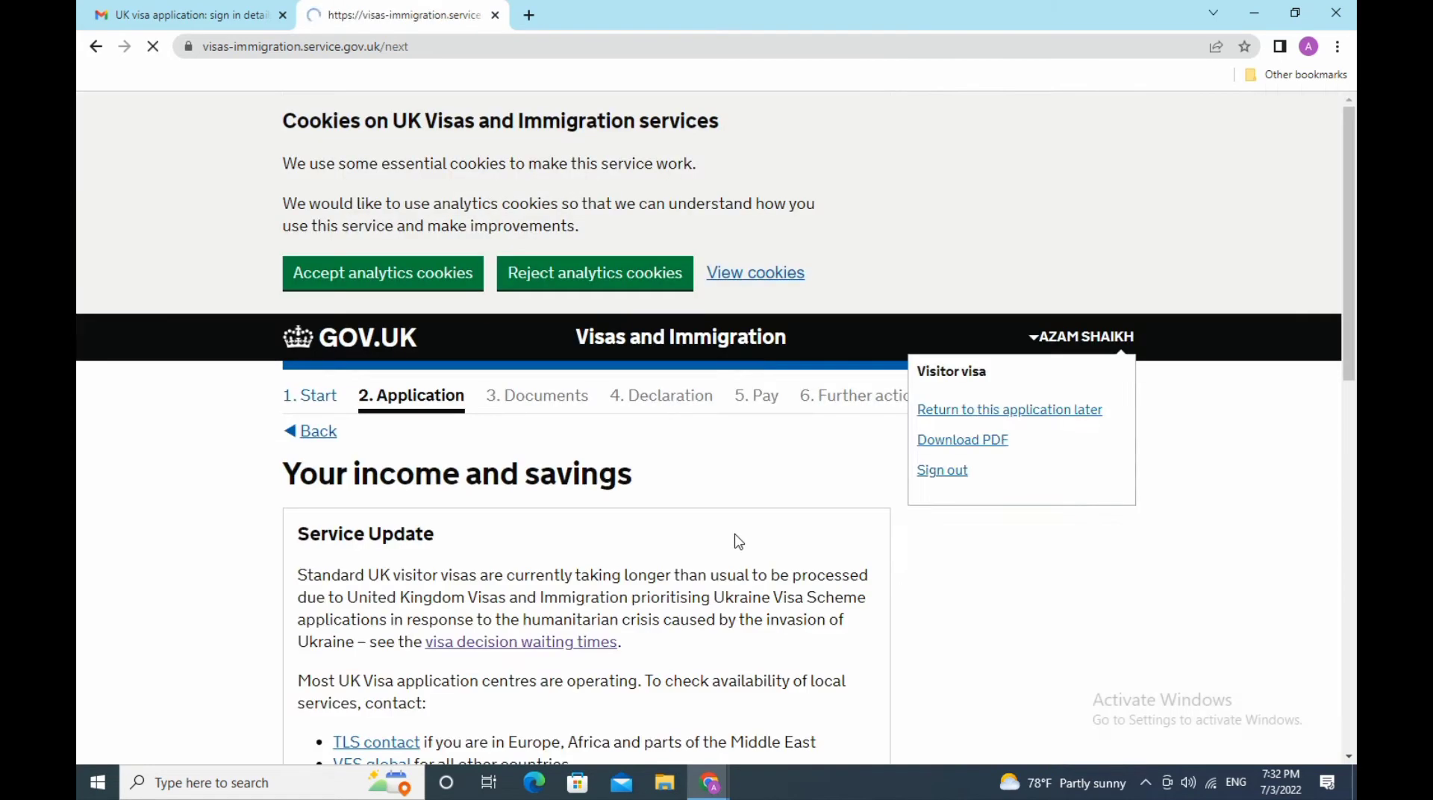
- Declare Investments and another income as regular income of 2500 GBP a year
{"action": "scroll", "coordinate": [739, 542], "scroll_direction": "down", "scroll_amount": 5}
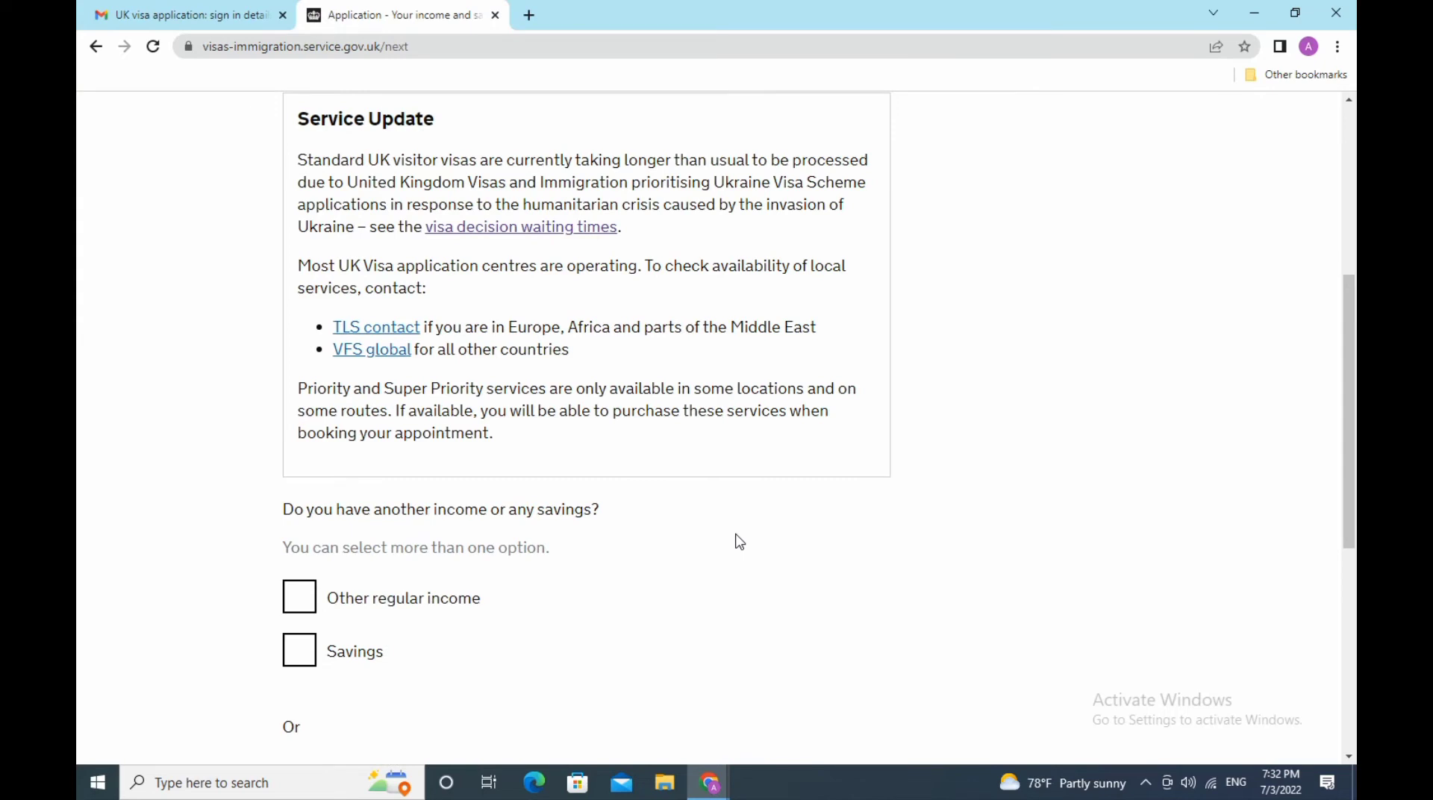
{"action": "scroll", "coordinate": [739, 542], "scroll_direction": "up", "scroll_amount": 2}
{"action": "scroll", "coordinate": [660, 433], "scroll_direction": "down", "scroll_amount": 2}
{"action": "scroll", "coordinate": [661, 433], "scroll_direction": "down", "scroll_amount": 2}
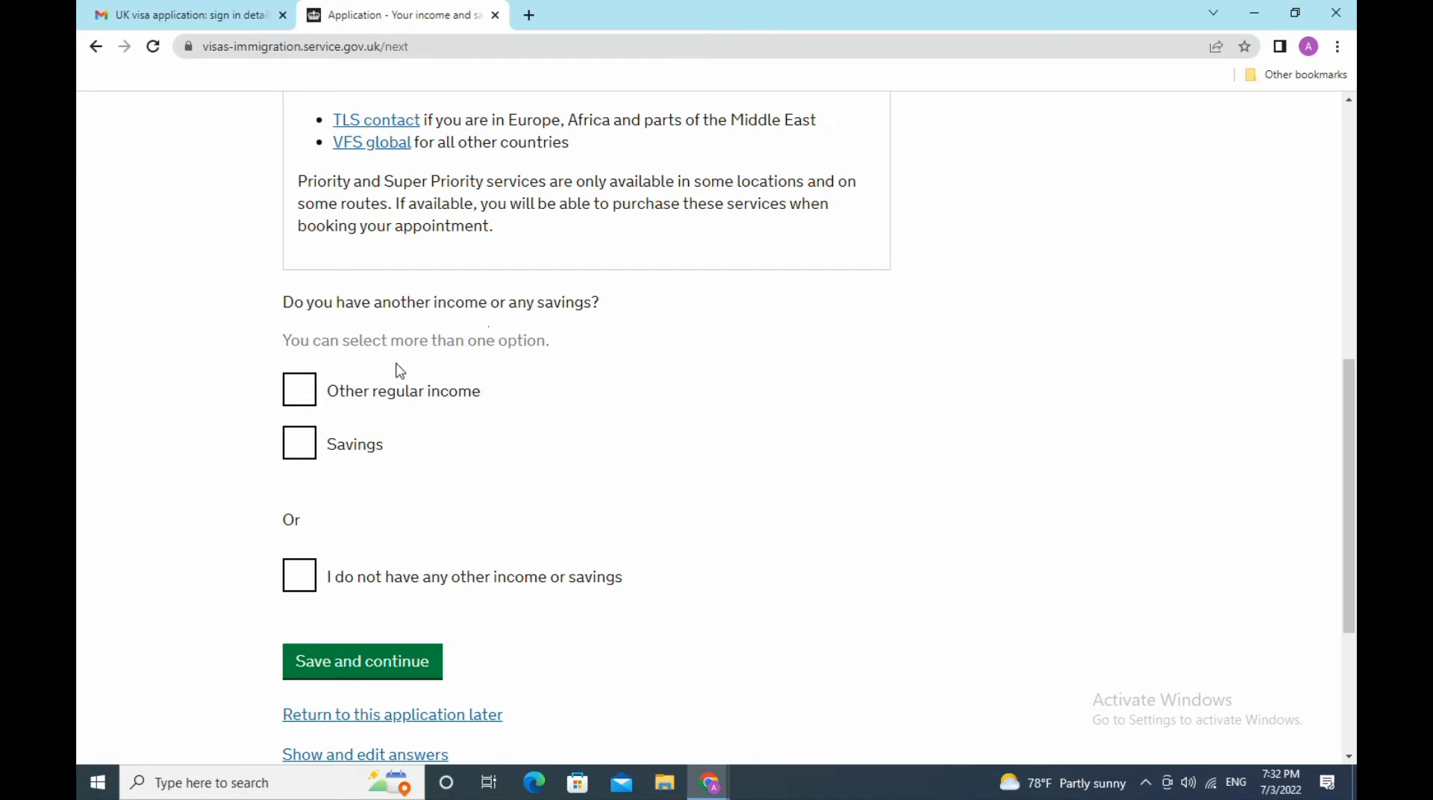
{"action": "left_click", "coordinate": [309, 396]}
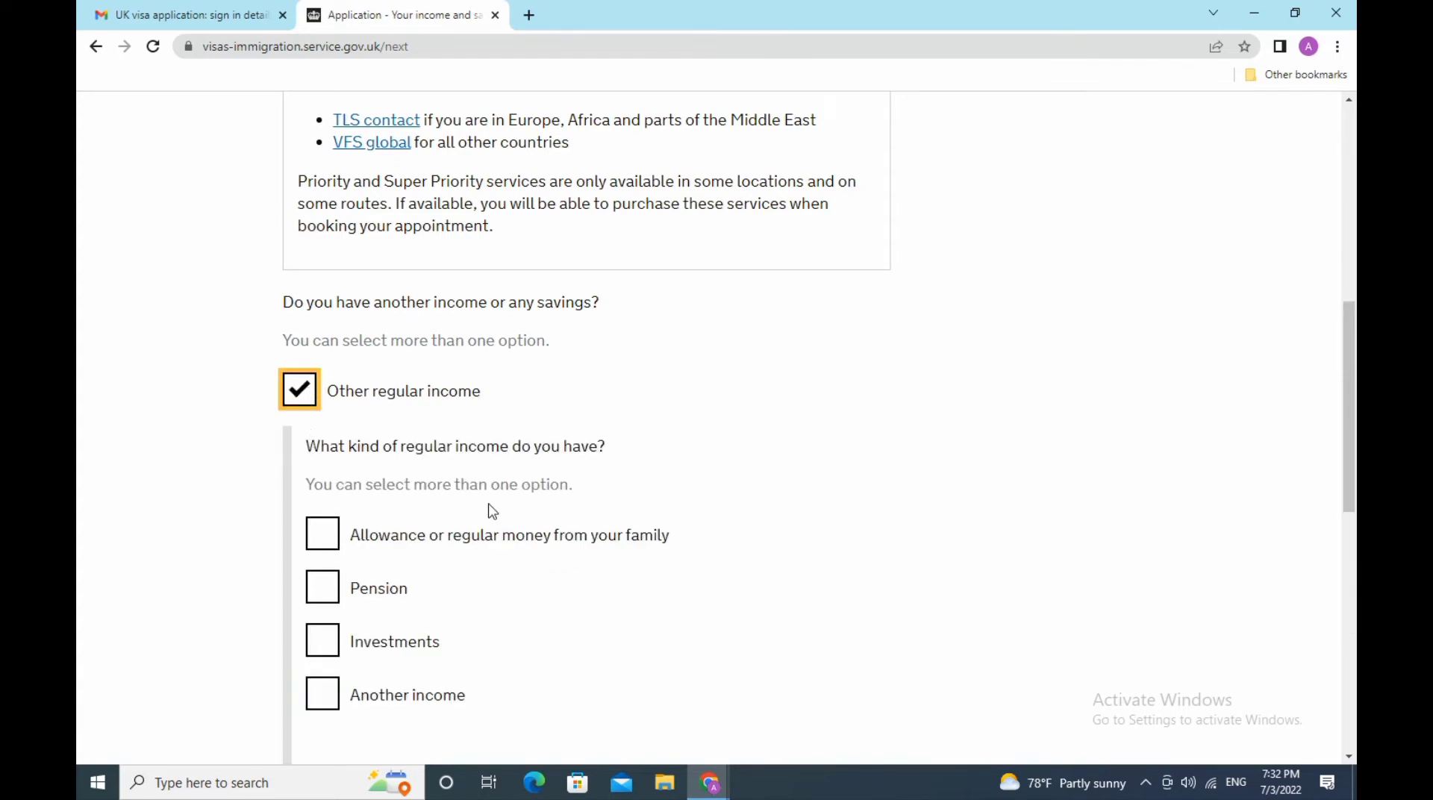
{"action": "scroll", "coordinate": [563, 523], "scroll_direction": "down", "scroll_amount": 3}
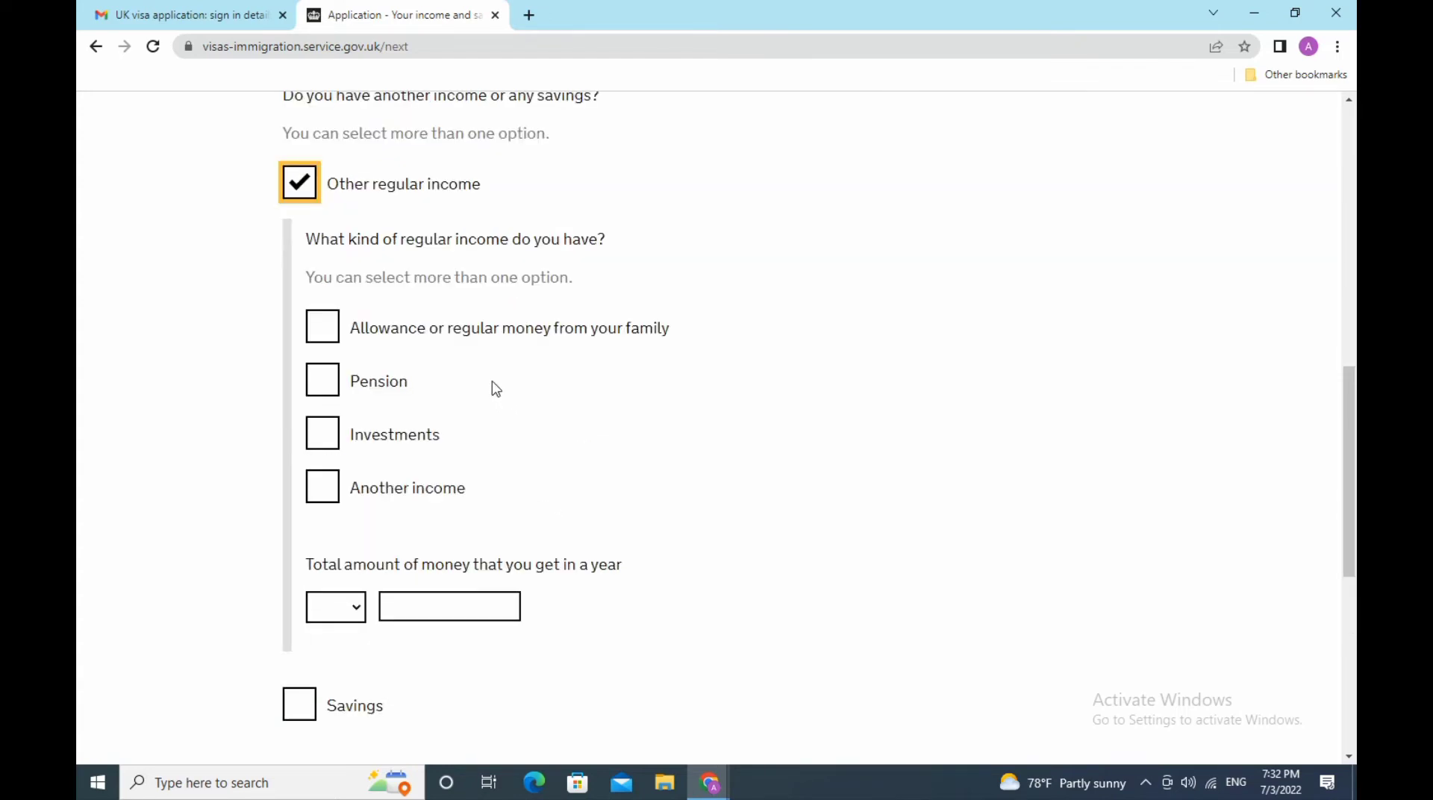
{"action": "left_click", "coordinate": [373, 440]}
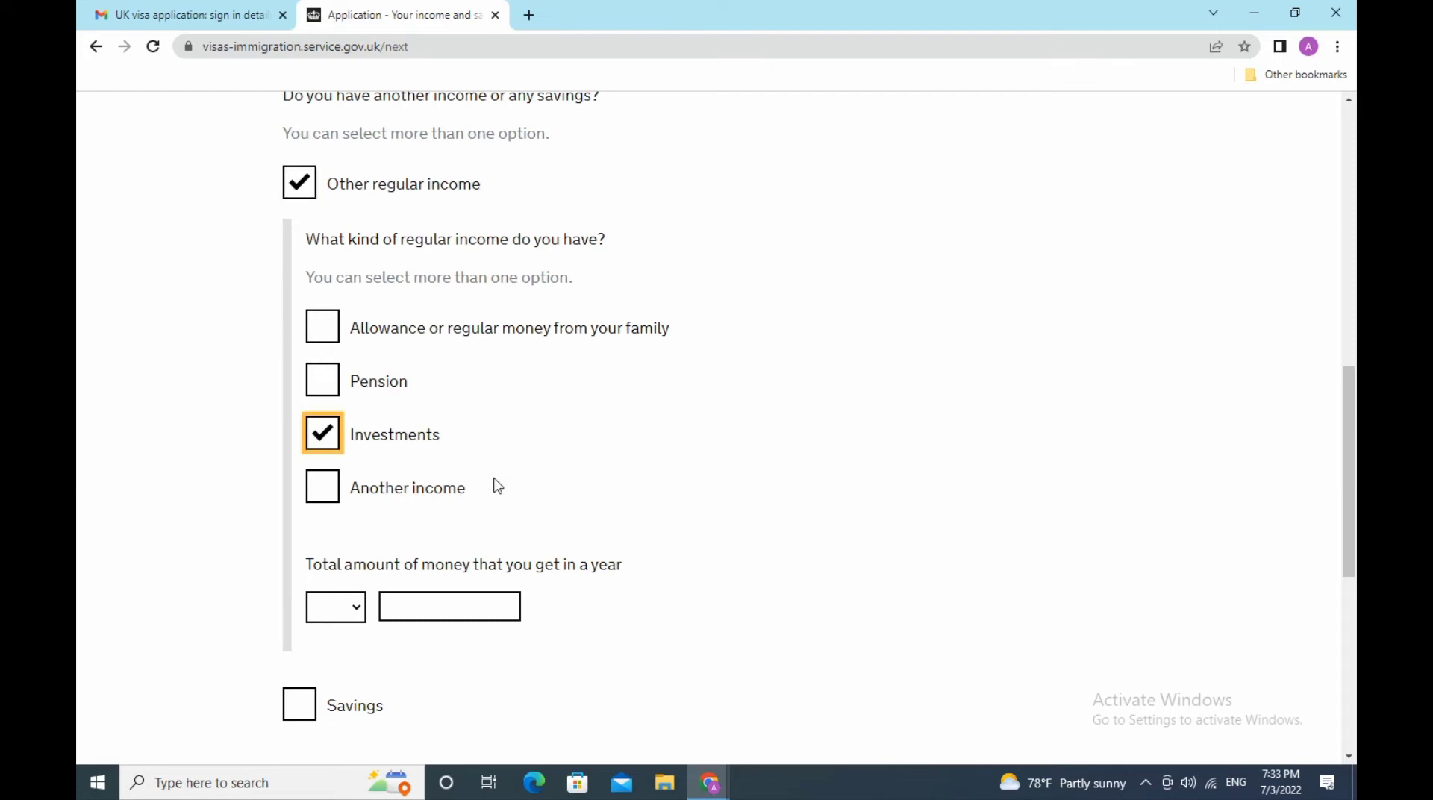
{"action": "left_click", "coordinate": [321, 487]}
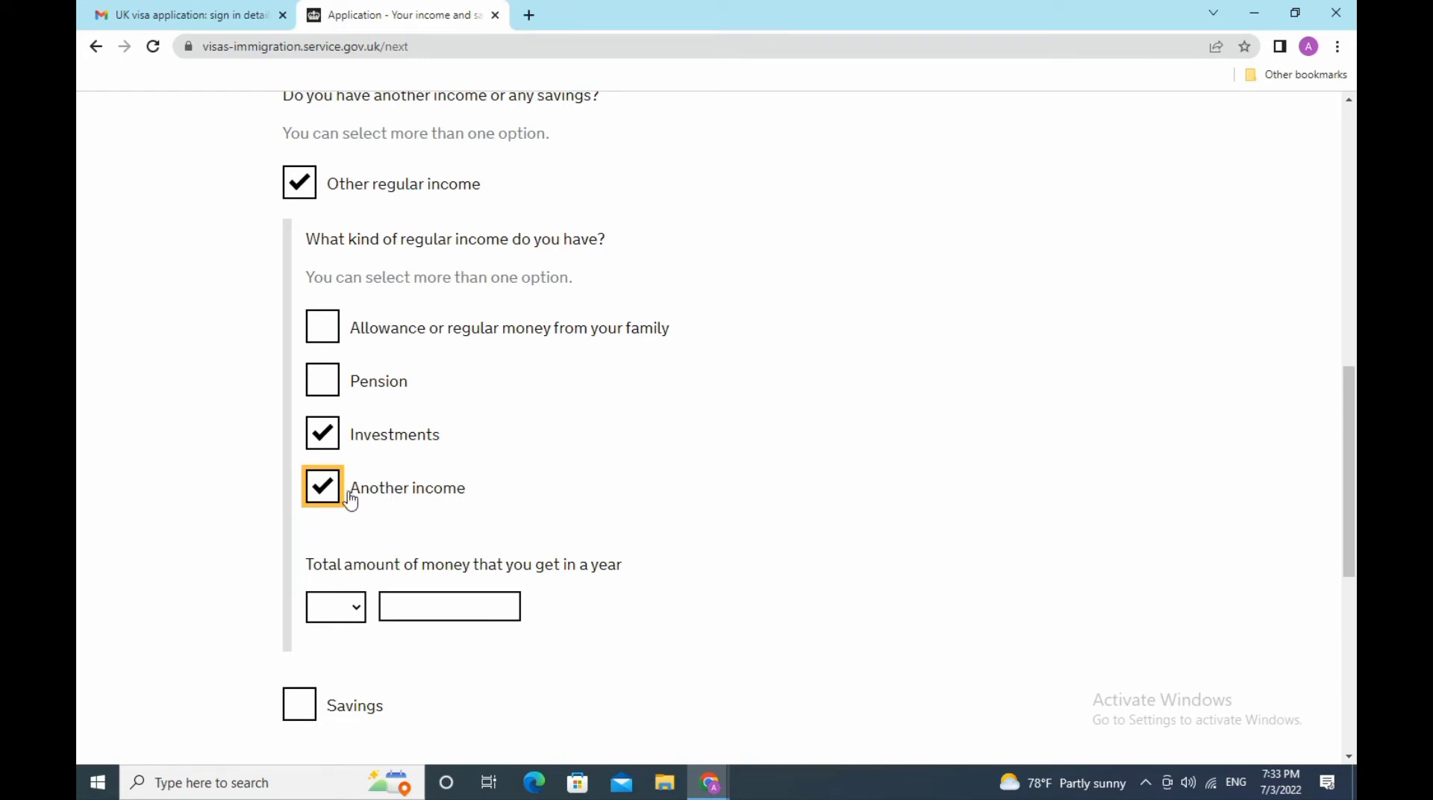
{"action": "scroll", "coordinate": [582, 472], "scroll_direction": "down", "scroll_amount": 3}
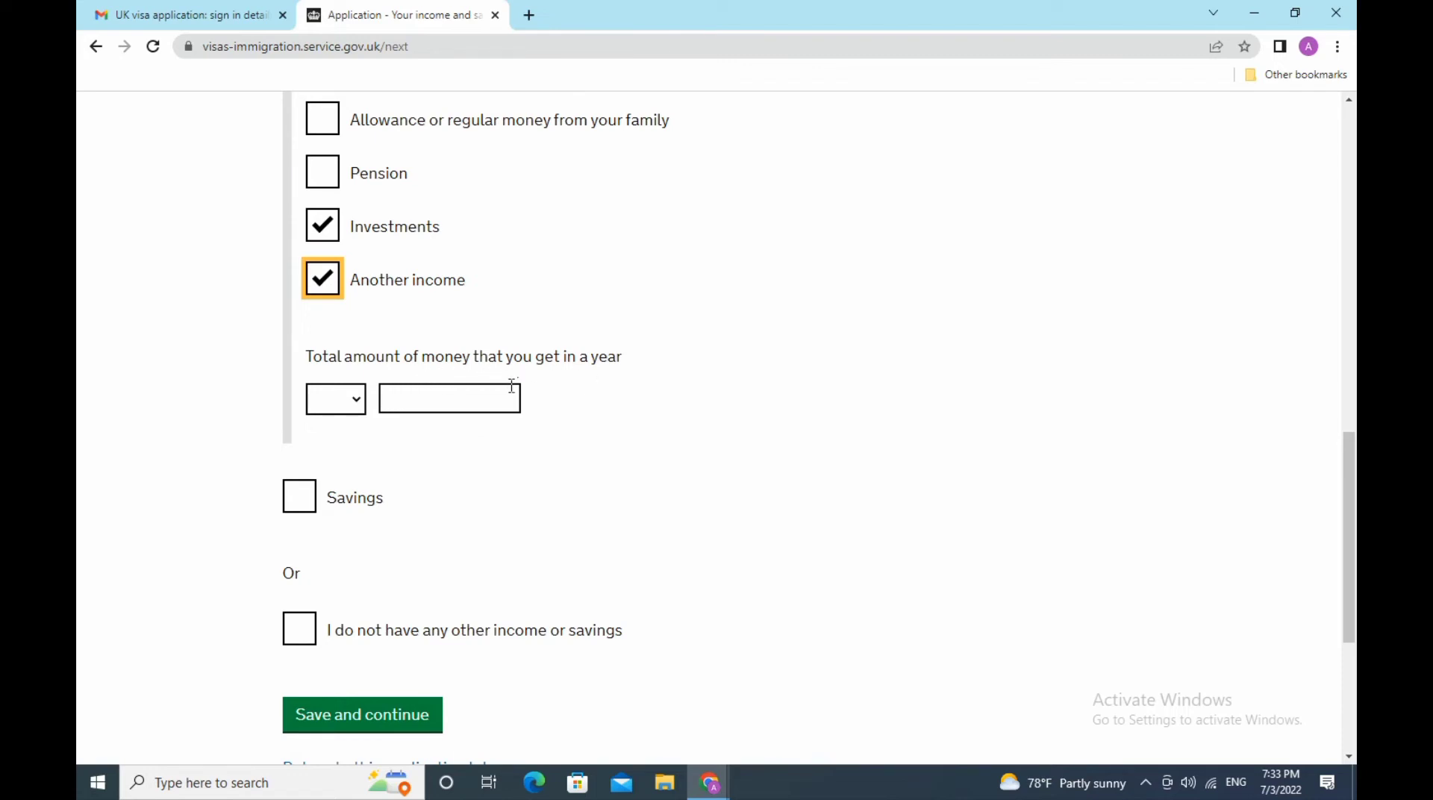
{"action": "left_click", "coordinate": [351, 401]}
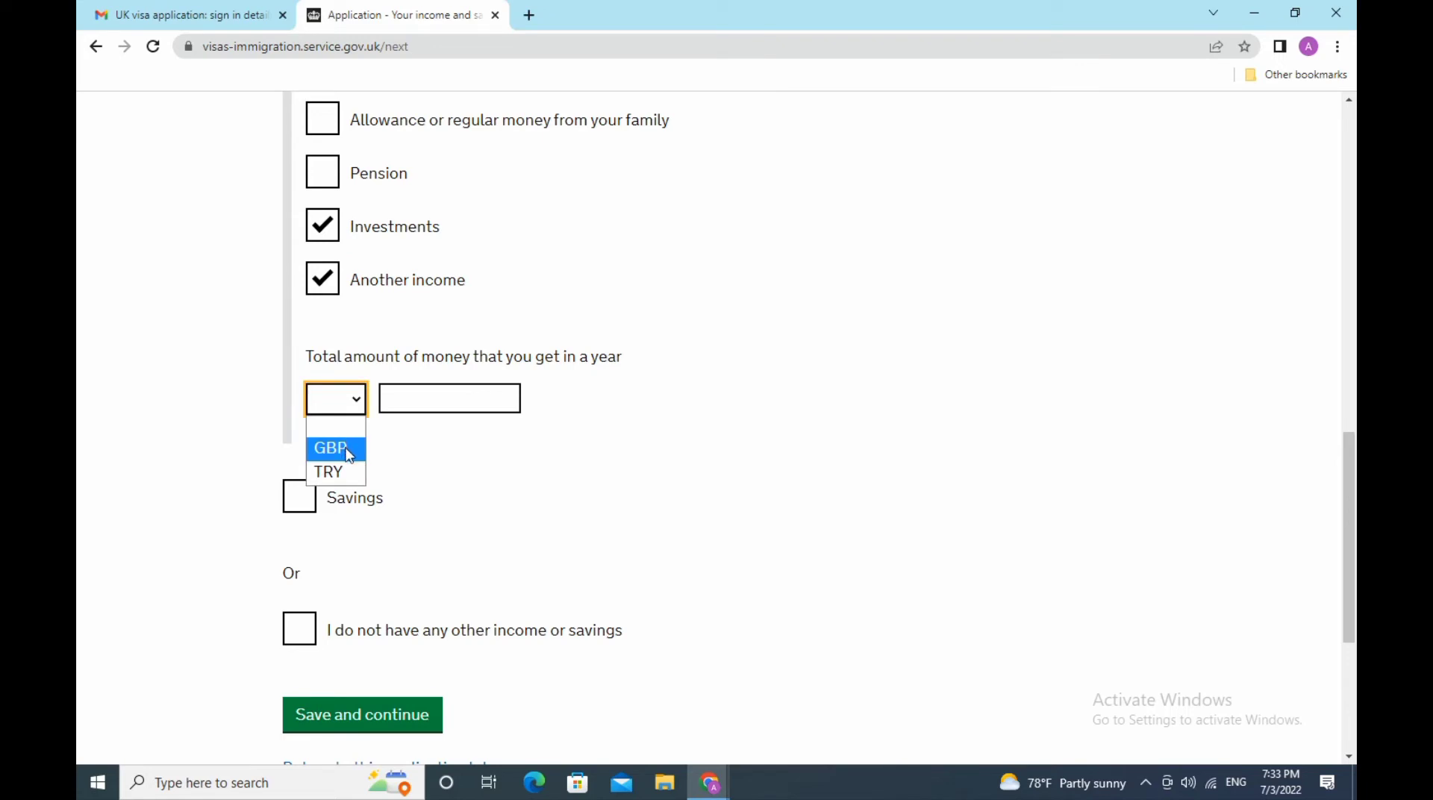
{"action": "left_click", "coordinate": [347, 450]}
{"action": "left_click", "coordinate": [468, 404]}
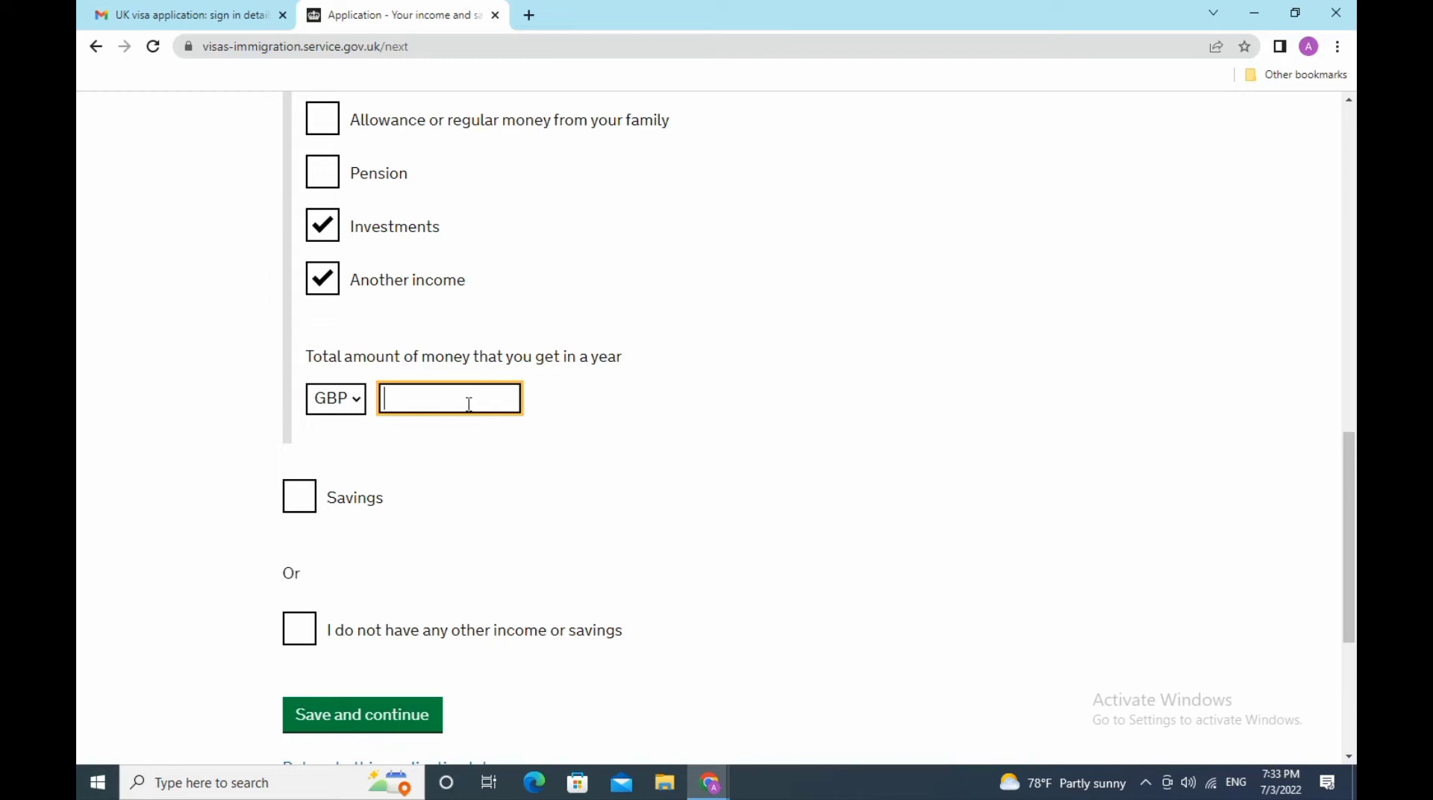
{"action": "type", "text": "2500"}
- Declare savings of 2500 GBP and save the income and savings answers
{"action": "left_click", "coordinate": [308, 493]}
{"action": "scroll", "coordinate": [615, 532], "scroll_direction": "down", "scroll_amount": 3}
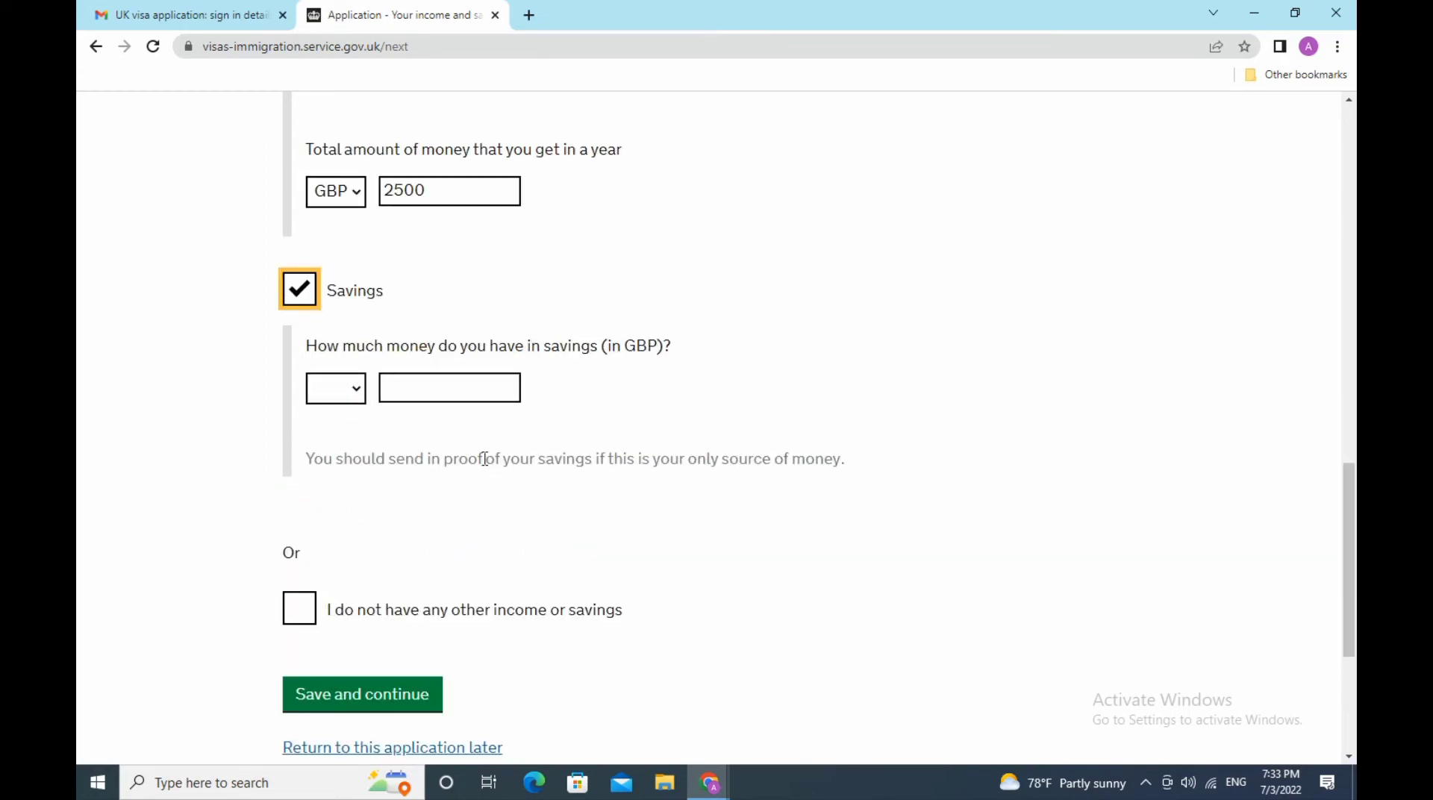
{"action": "left_click", "coordinate": [336, 388]}
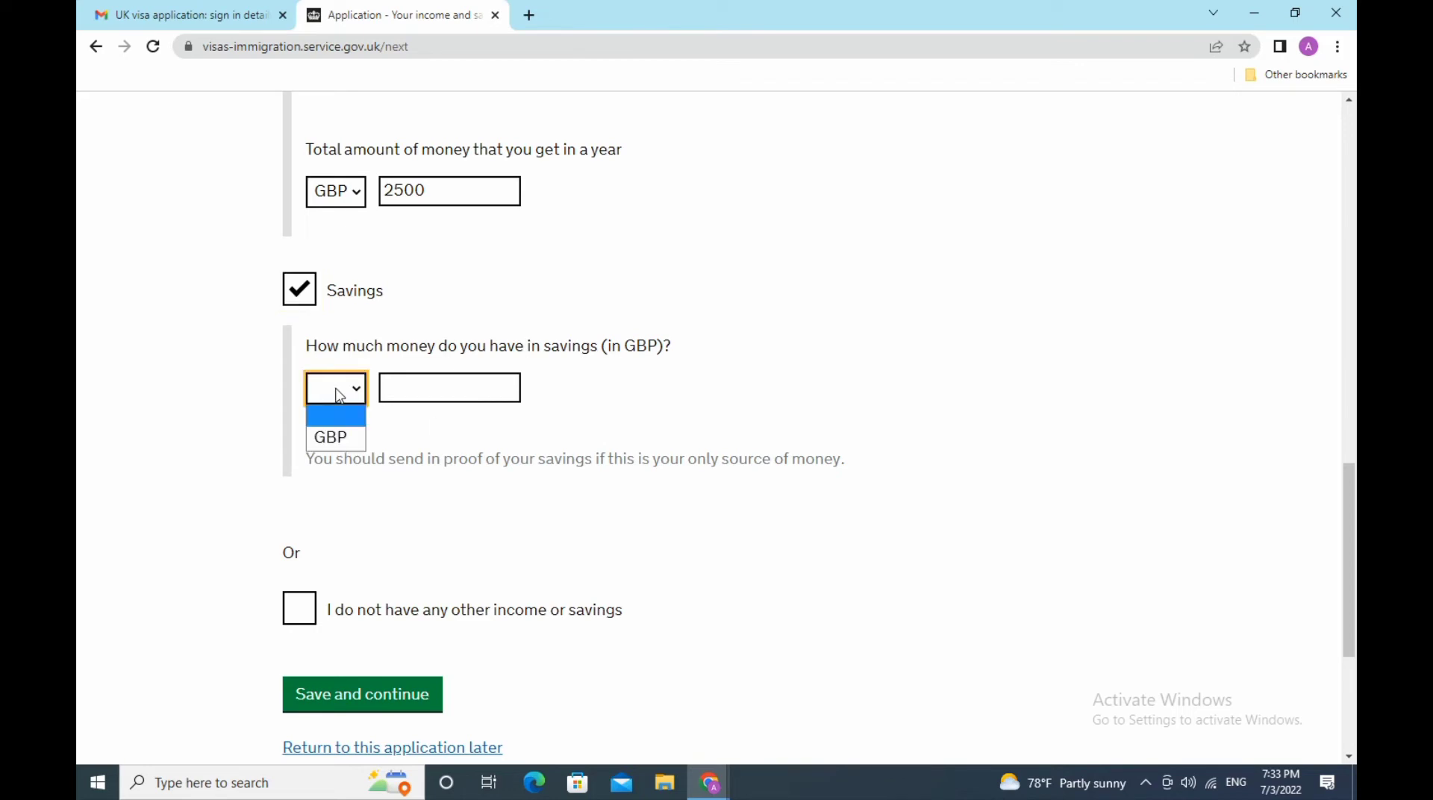
{"action": "left_click", "coordinate": [341, 445]}
{"action": "left_click", "coordinate": [454, 385]}
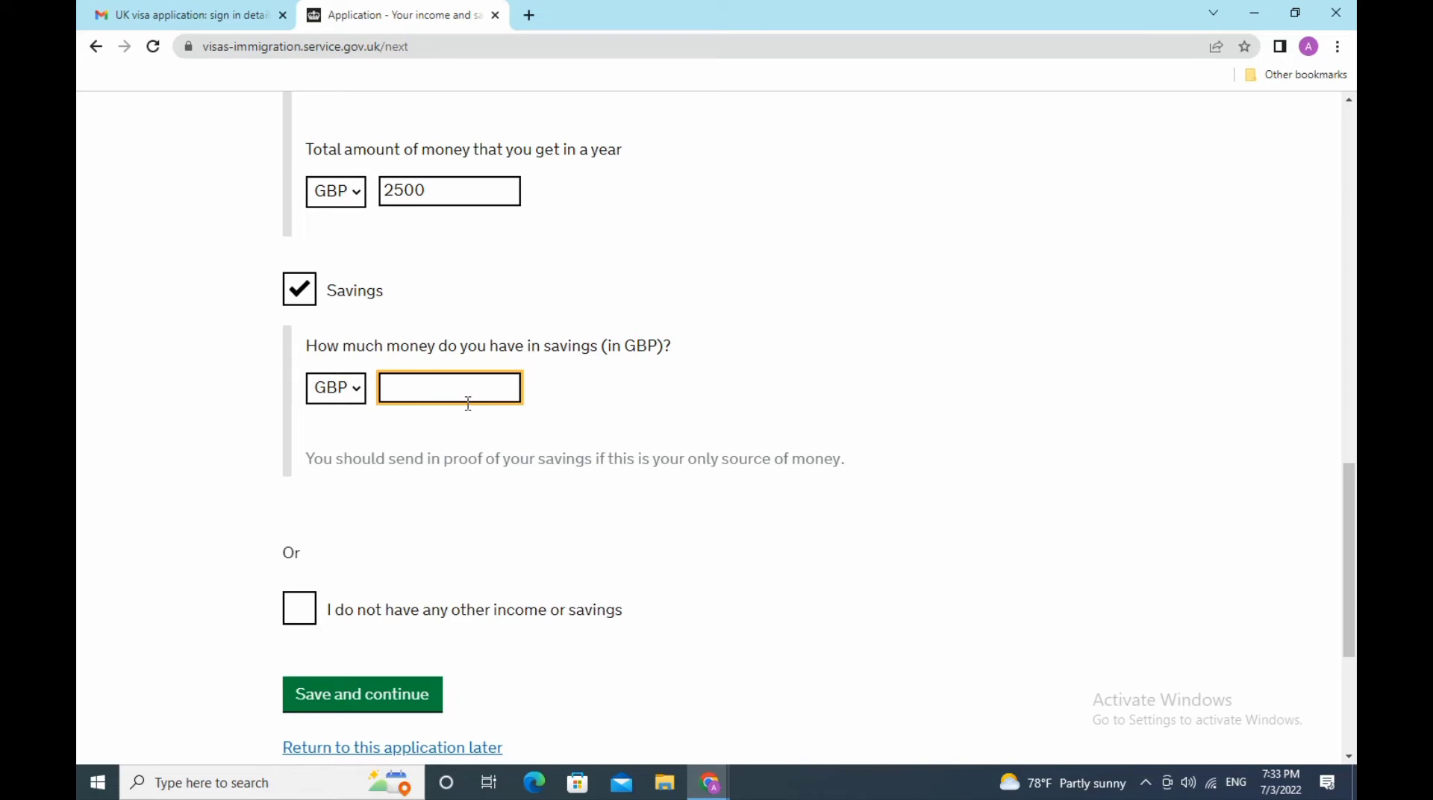
{"action": "type", "text": "2500"}
{"action": "scroll", "coordinate": [745, 457], "scroll_direction": "down", "scroll_amount": 3}
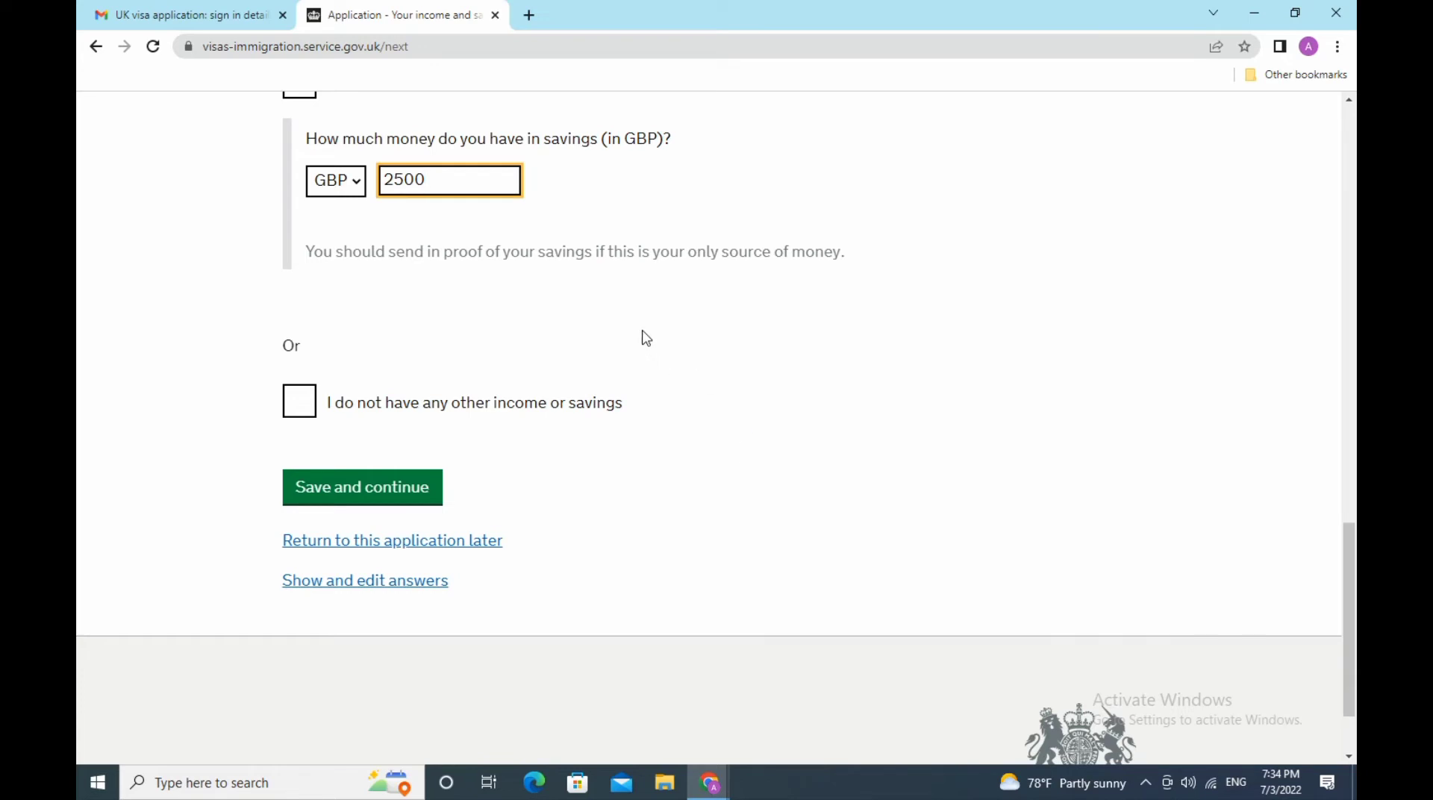
{"action": "left_click", "coordinate": [412, 494]}
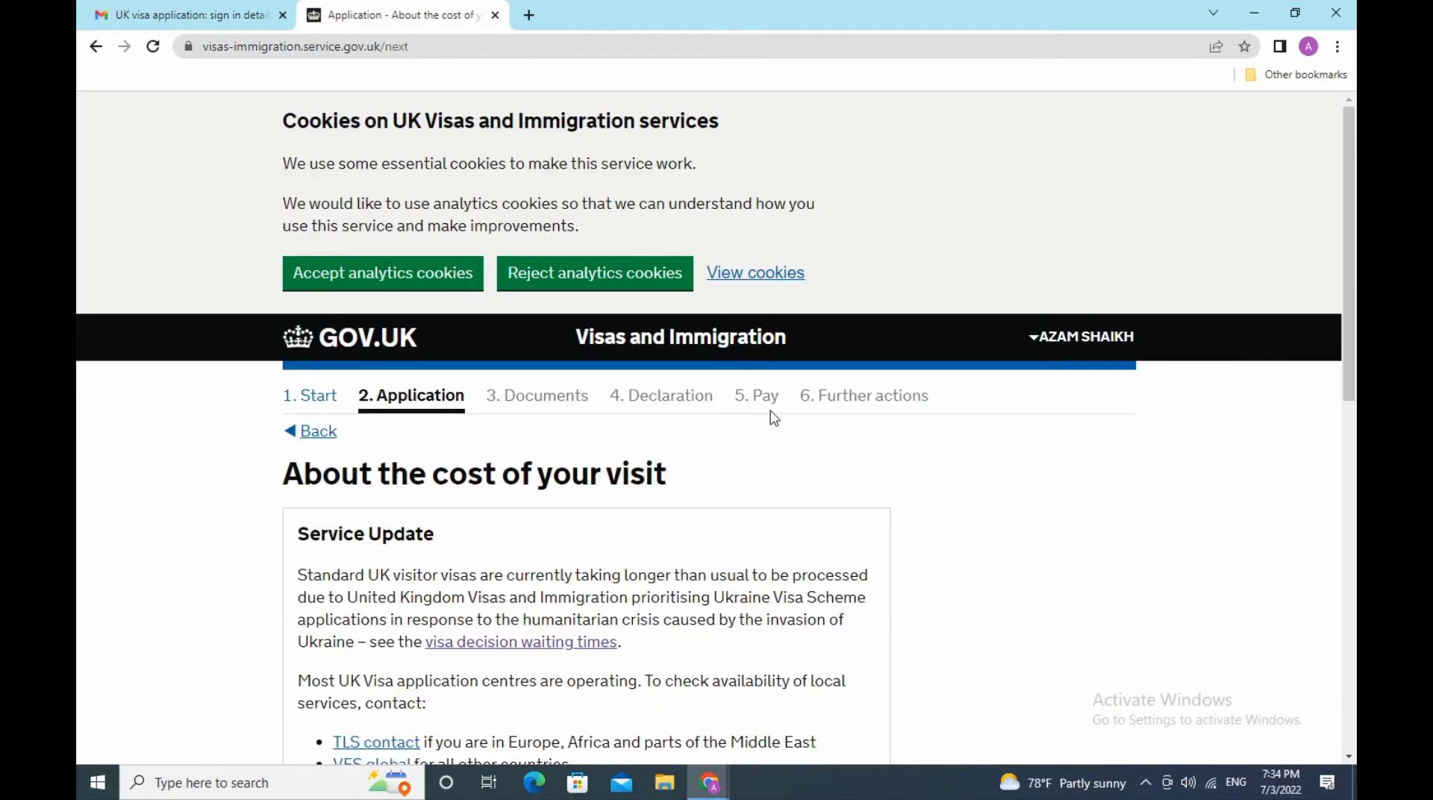
- Set the planned personal spend for the visit to 1500 GBP and save
{"action": "scroll", "coordinate": [774, 419], "scroll_direction": "down", "scroll_amount": 8}
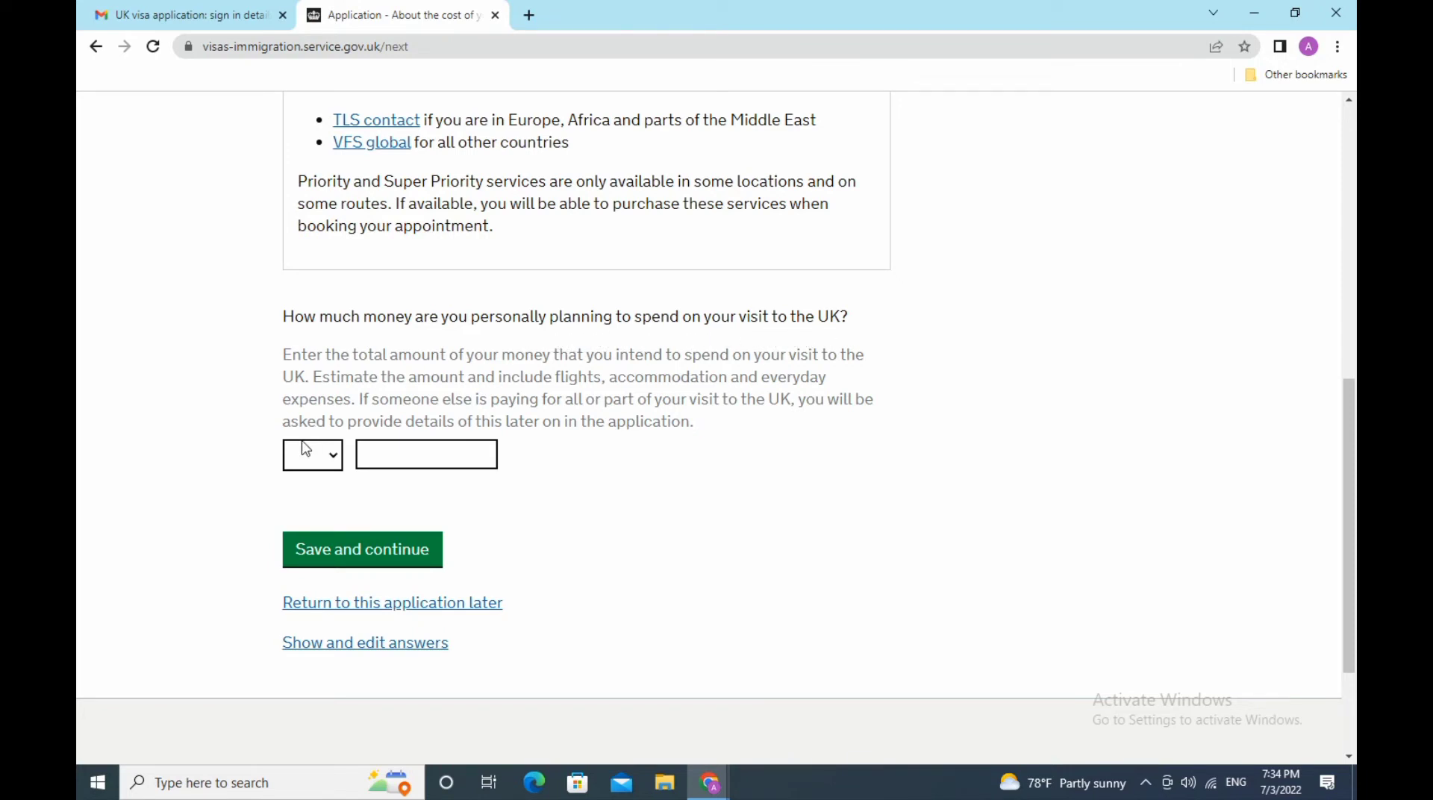
{"action": "left_click", "coordinate": [334, 461]}
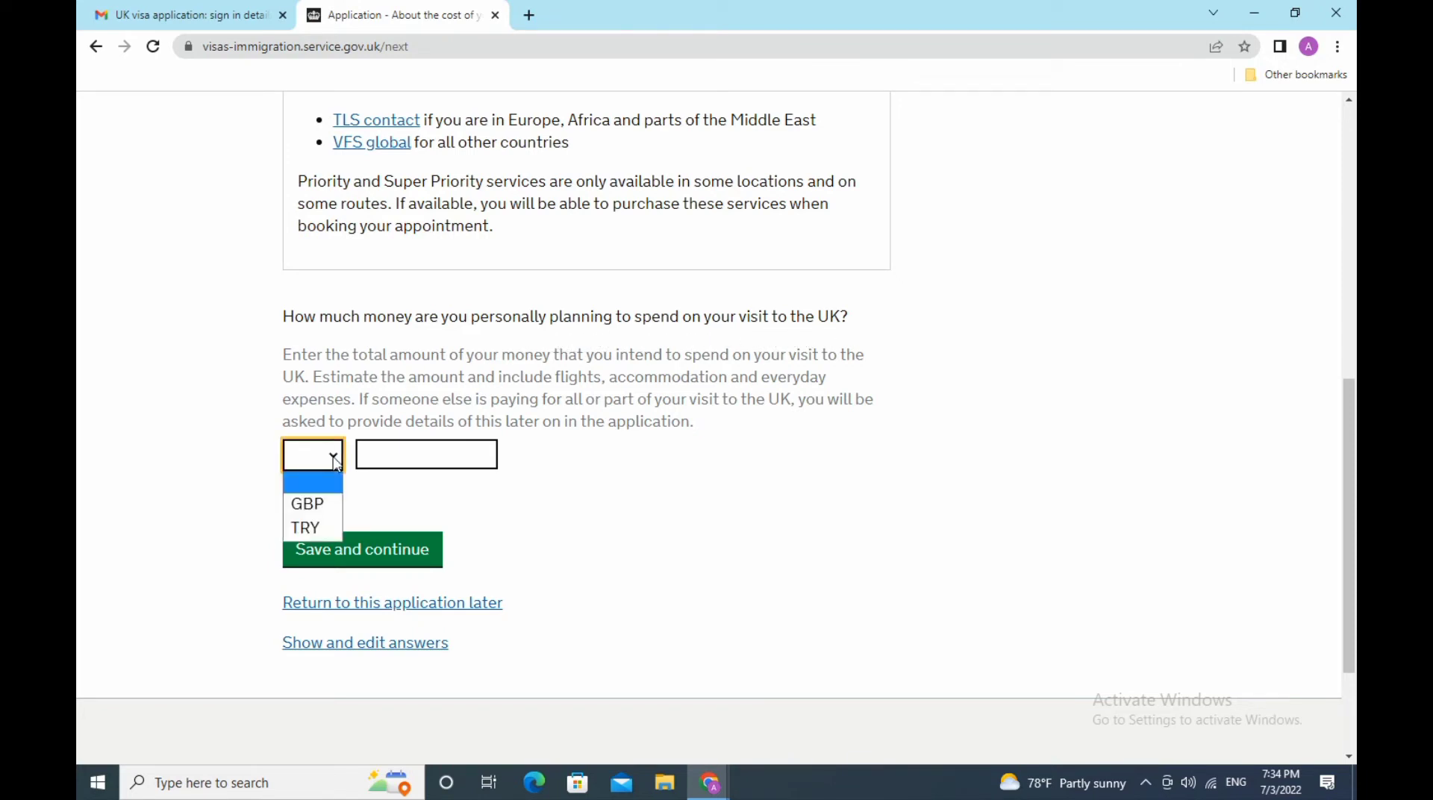
{"action": "left_click", "coordinate": [329, 505]}
{"action": "left_click", "coordinate": [441, 457]}
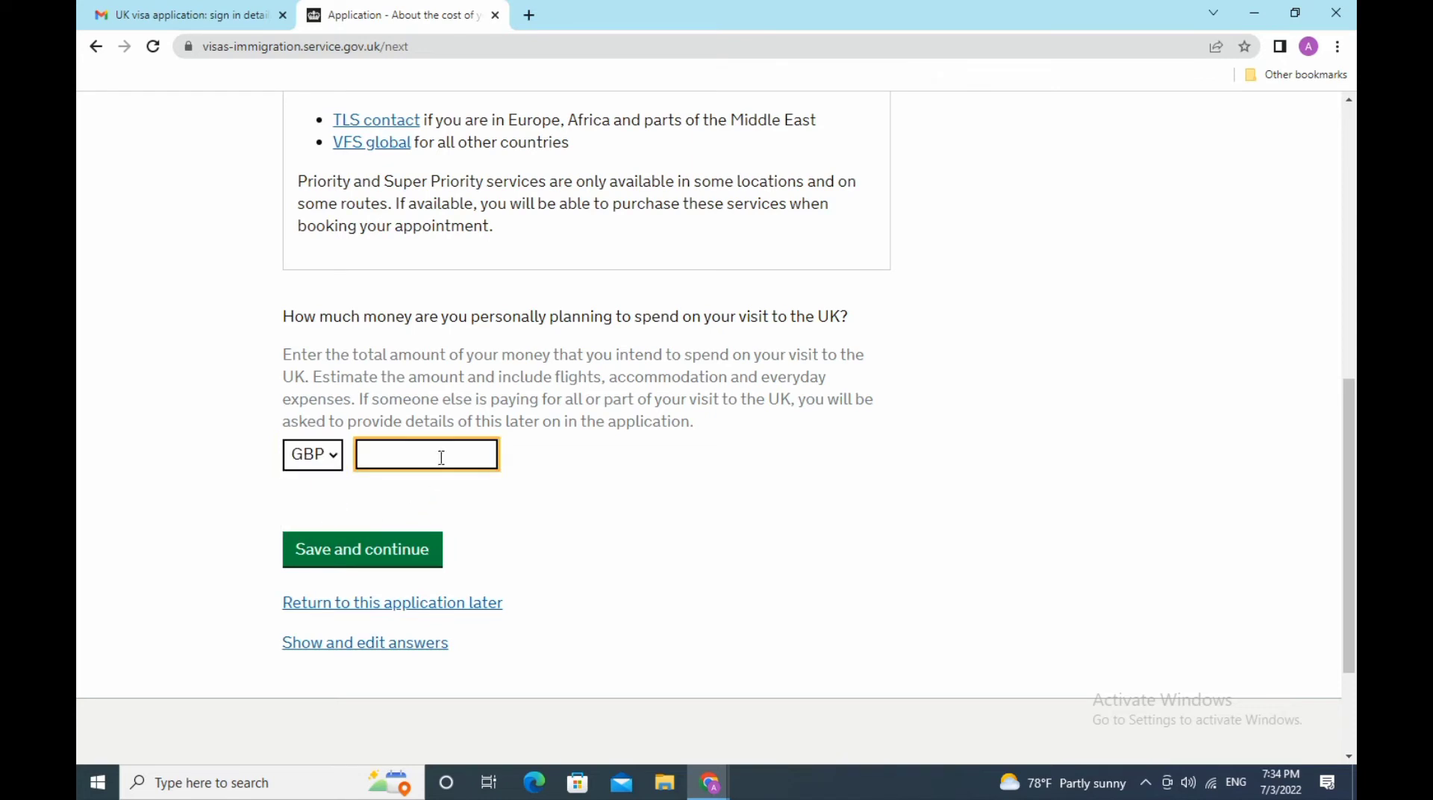
{"action": "type", "text": "1000"}
{"action": "key", "text": "BackSpace"}
{"action": "key", "text": "BackSpace"}
{"action": "key", "text": "BackSpace"}
{"action": "type", "text": "500"}
{"action": "left_click", "coordinate": [376, 558]}
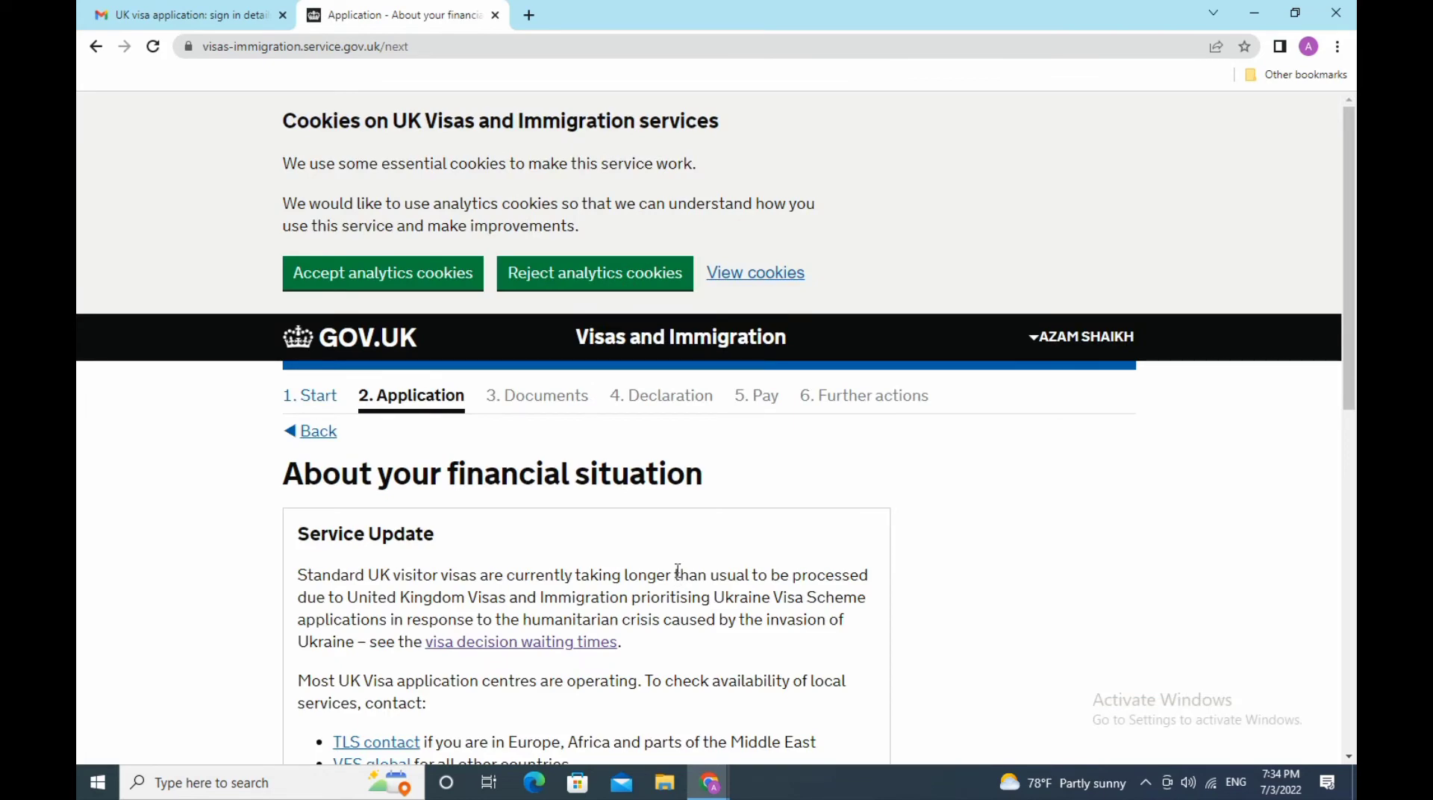
- Enter total monthly spending of 500 GBP and save it
{"action": "scroll", "coordinate": [679, 579], "scroll_direction": "down", "scroll_amount": 8}
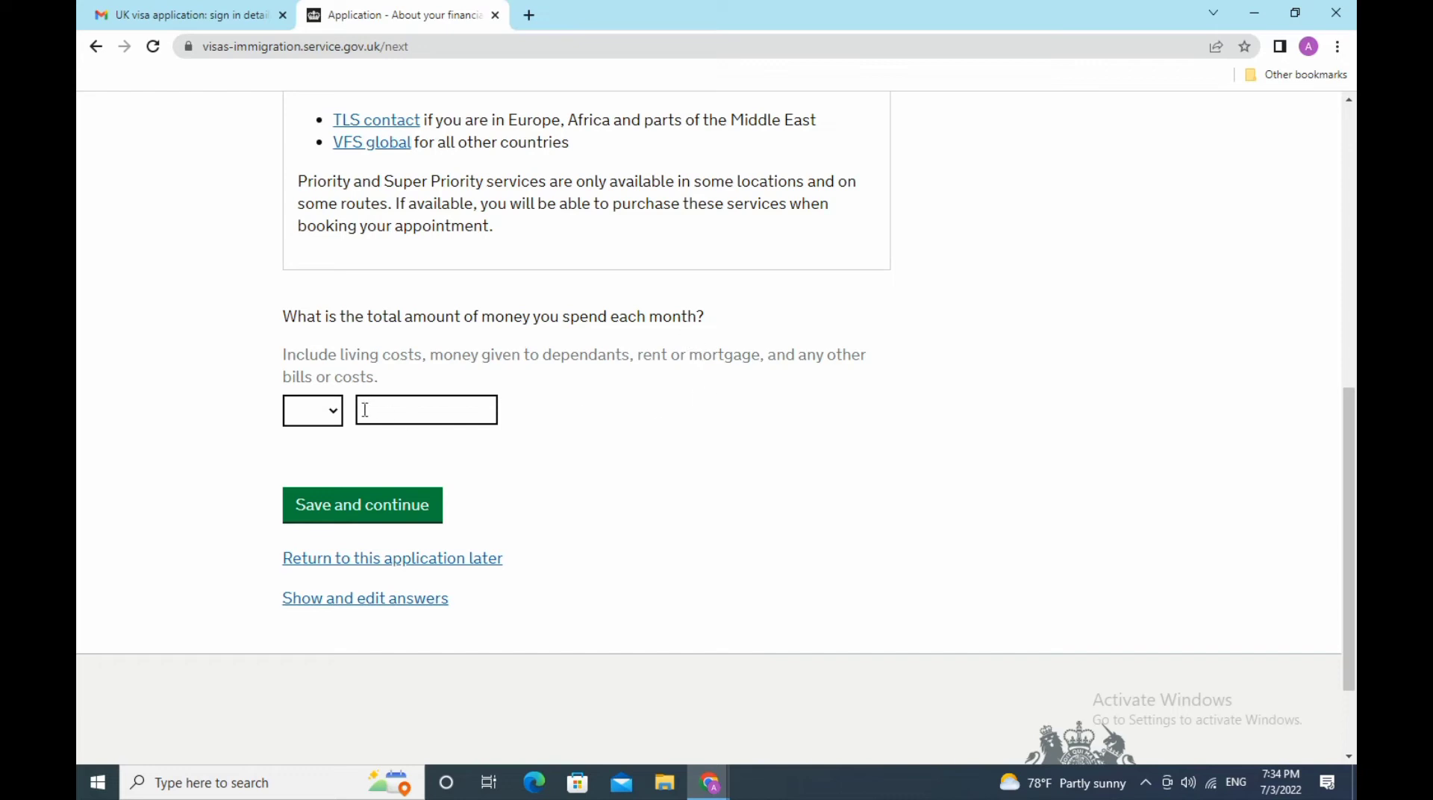
{"action": "left_click", "coordinate": [336, 420]}
{"action": "left_click", "coordinate": [332, 461]}
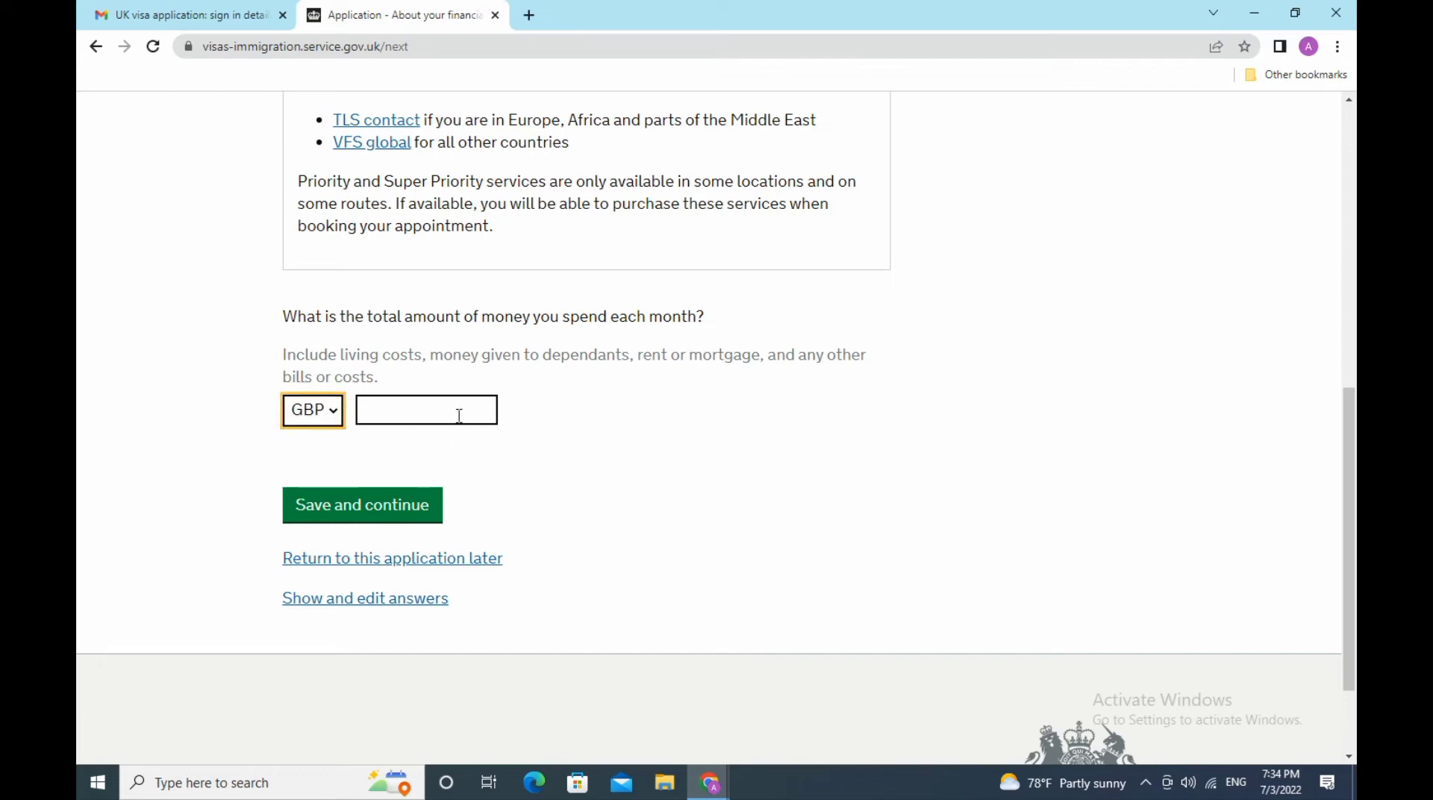
{"action": "left_click", "coordinate": [459, 413]}
{"action": "type", "text": "500"}
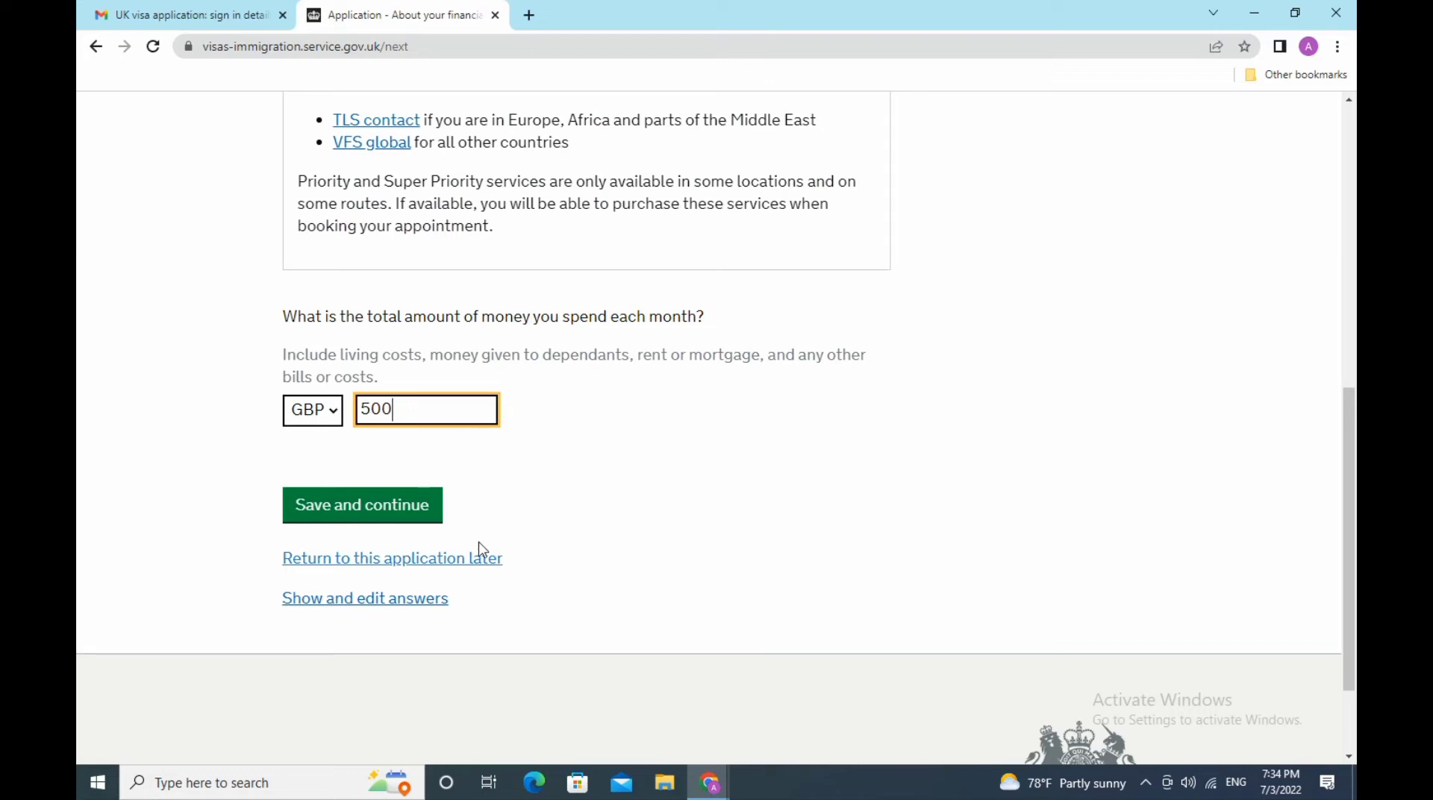
{"action": "left_click", "coordinate": [398, 515]}
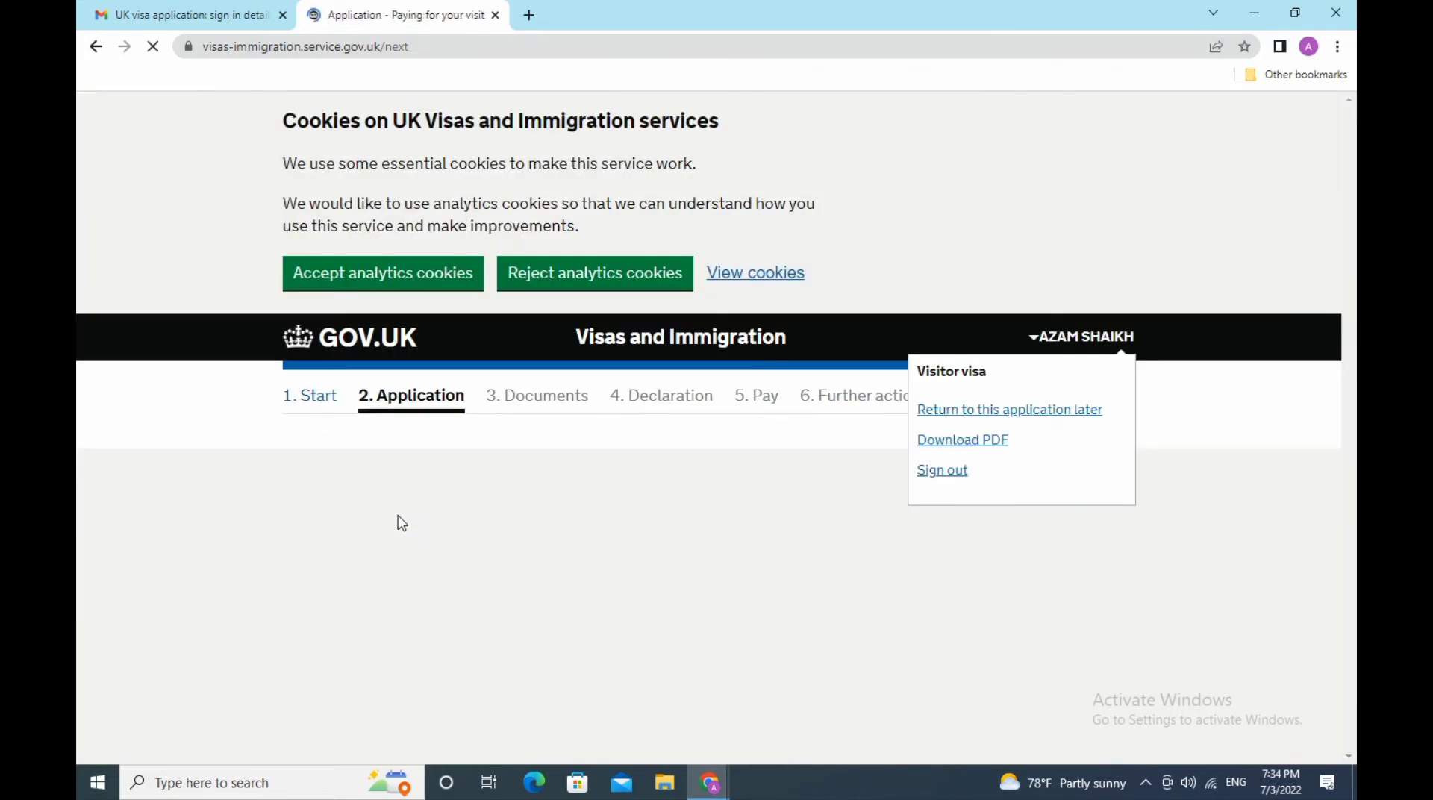
- Answer No to anyone else paying towards the visit and save the answer
{"action": "scroll", "coordinate": [510, 538], "scroll_direction": "down", "scroll_amount": 3}
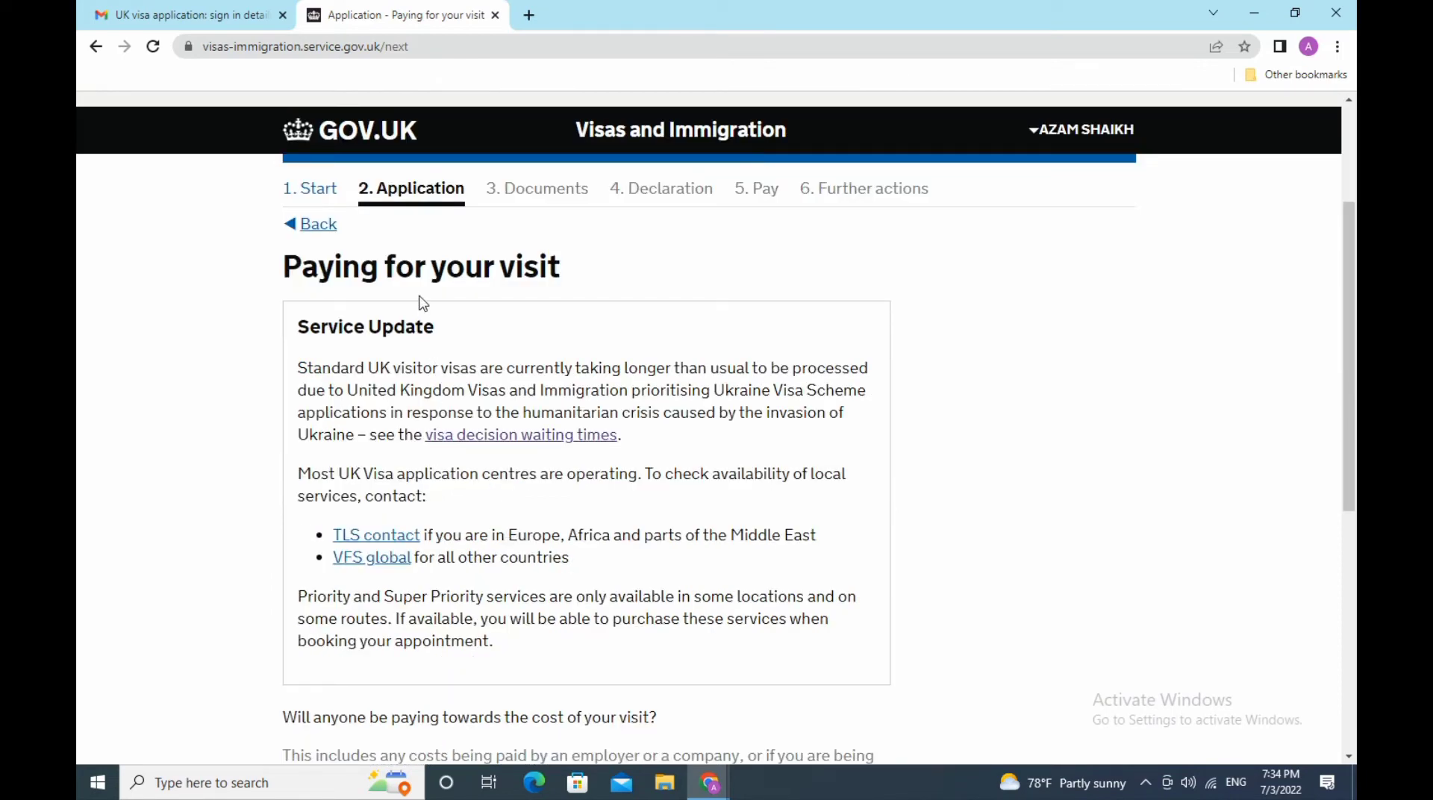
{"action": "scroll", "coordinate": [587, 323], "scroll_direction": "down", "scroll_amount": 6}
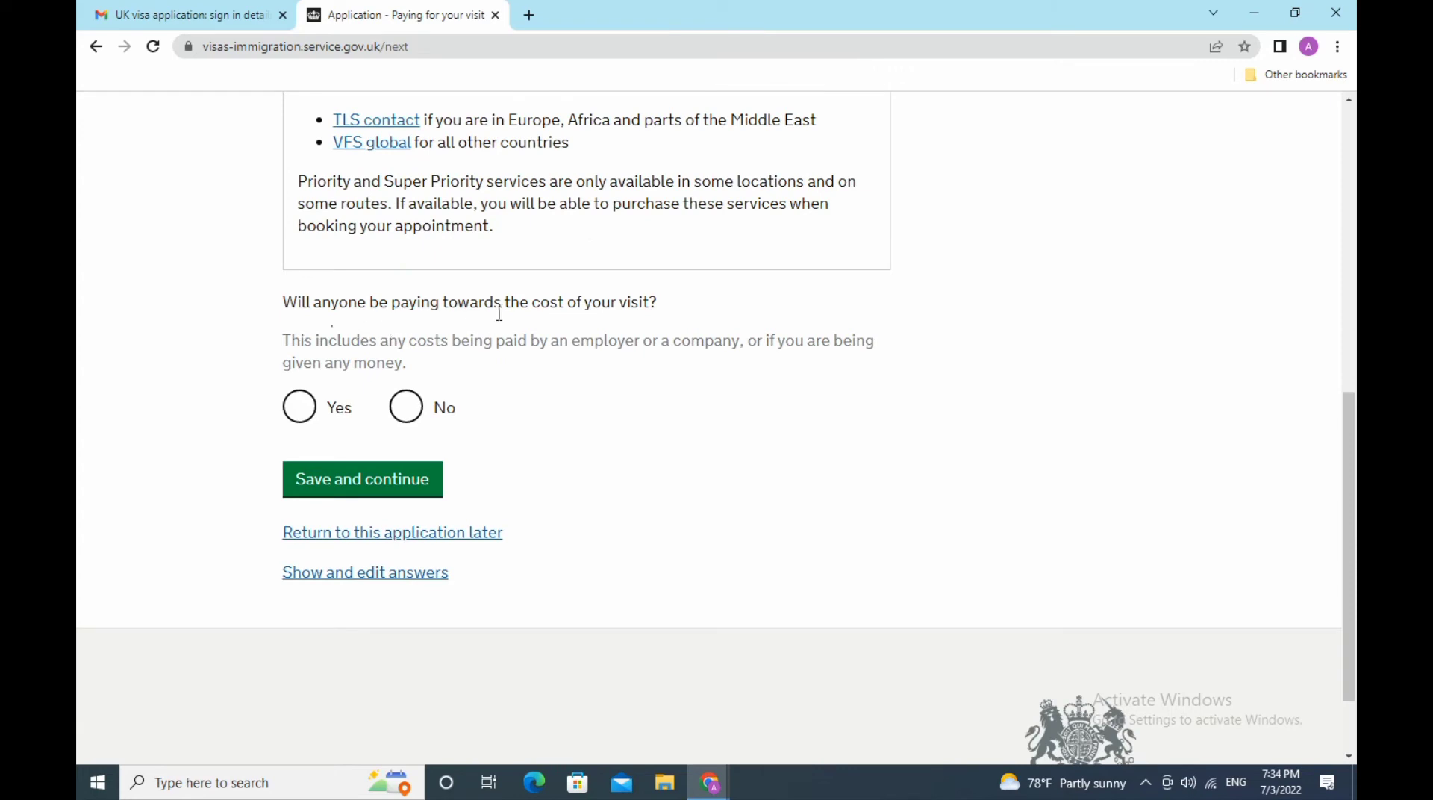
{"action": "left_click", "coordinate": [407, 415]}
{"action": "left_click", "coordinate": [369, 479]}
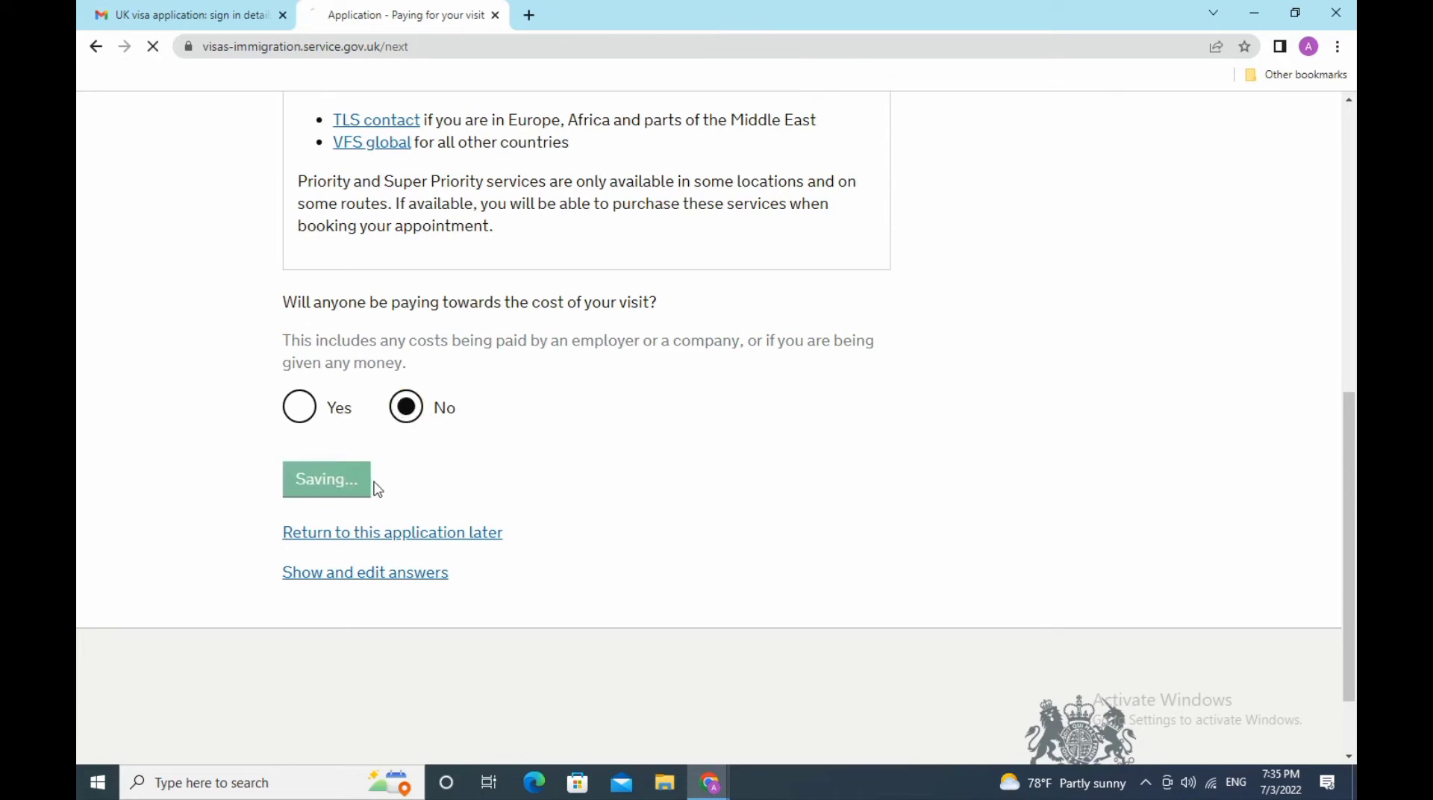
{"action": "scroll", "coordinate": [643, 502], "scroll_direction": "down", "scroll_amount": 3}
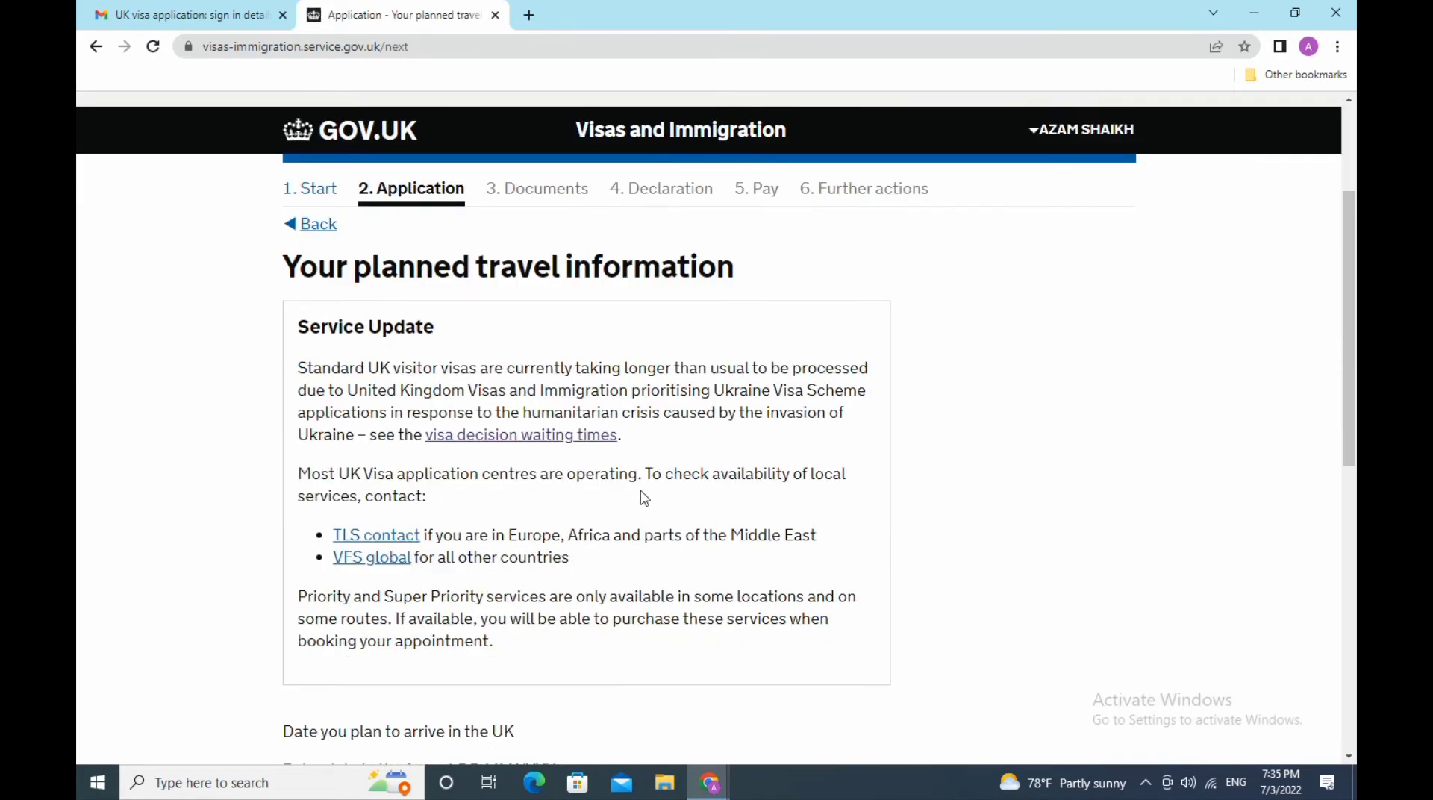
- Enter the planned arrival date as 25 08 2022
{"action": "scroll", "coordinate": [645, 499], "scroll_direction": "down", "scroll_amount": 3}
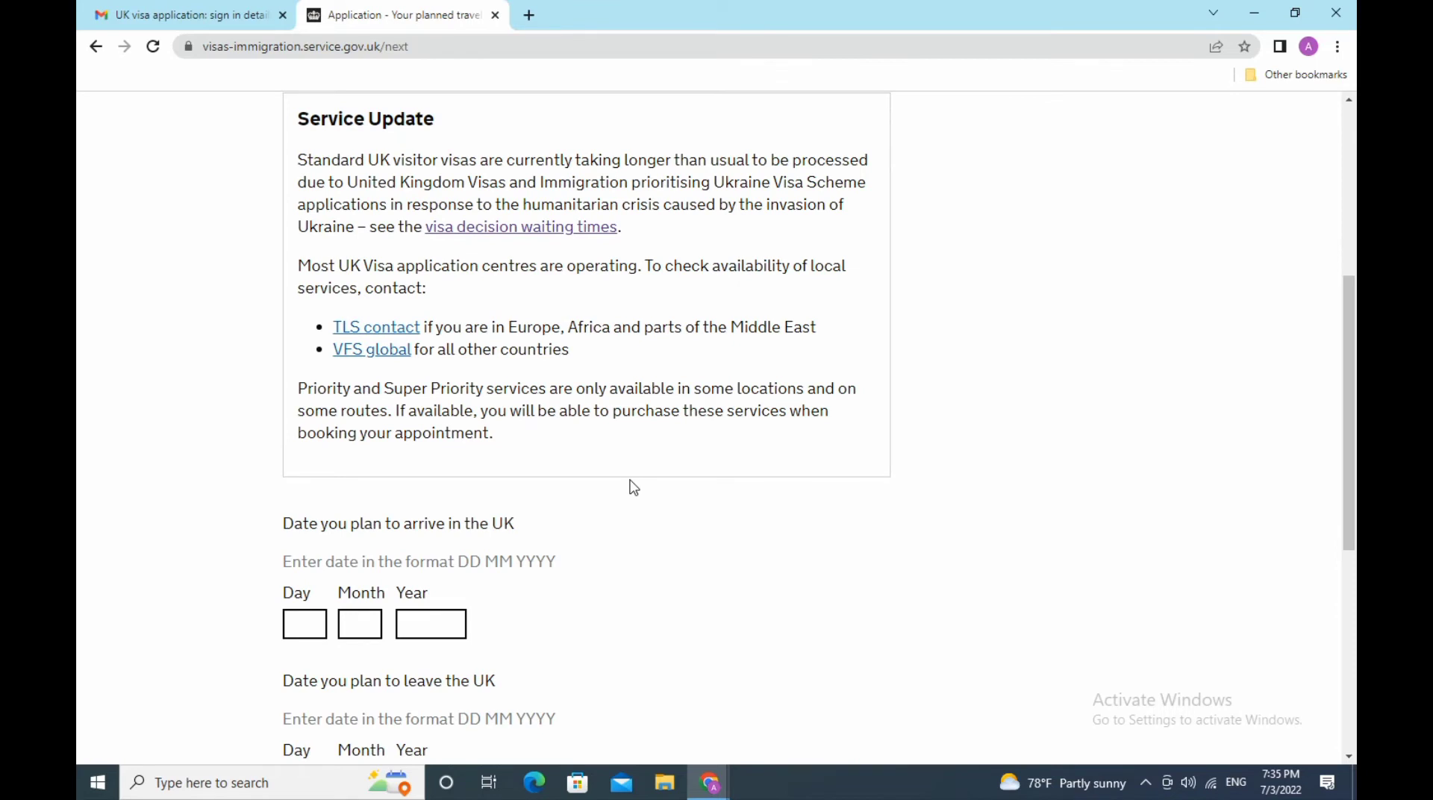
{"action": "scroll", "coordinate": [633, 487], "scroll_direction": "down", "scroll_amount": 3}
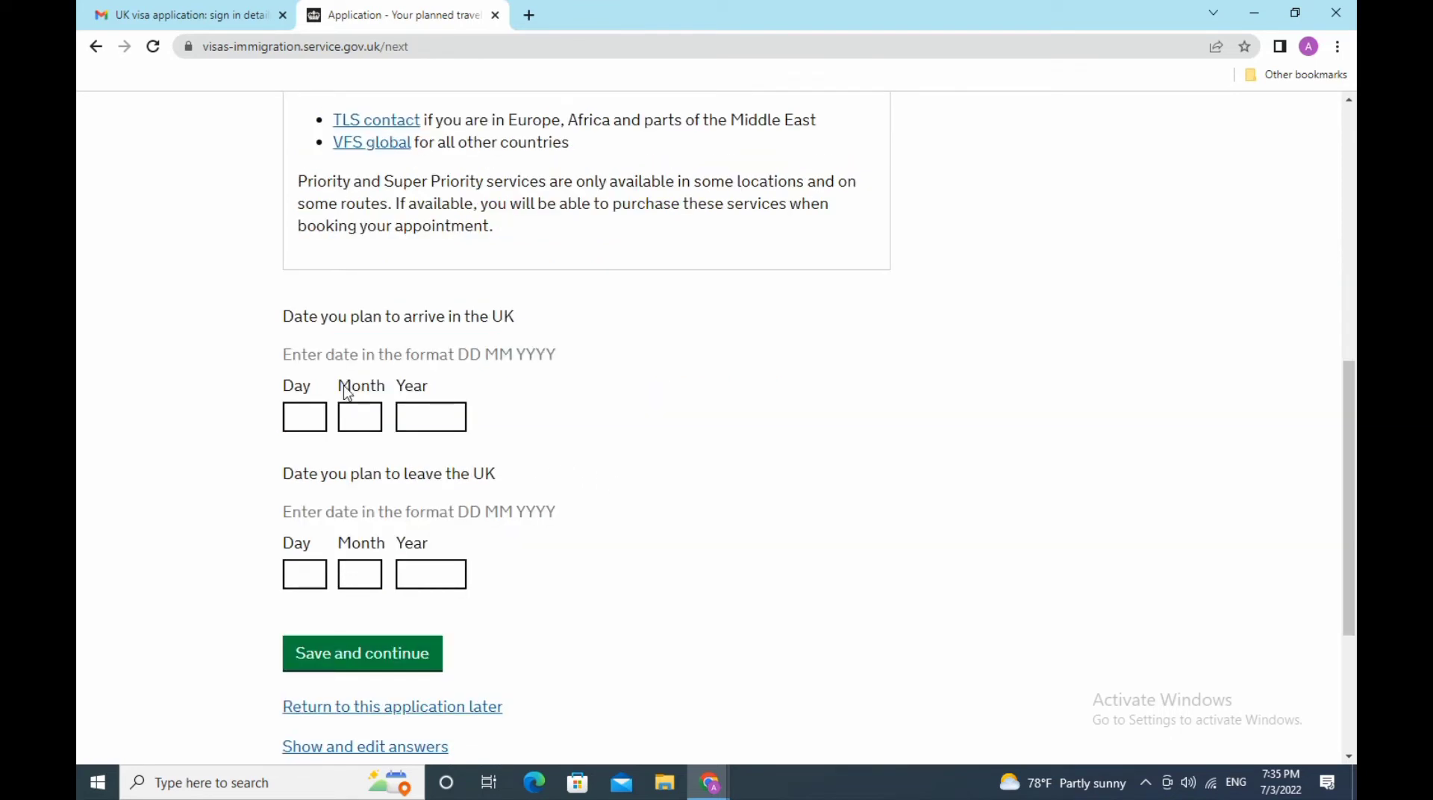
{"action": "left_click", "coordinate": [306, 415]}
{"action": "type", "text": "25"}
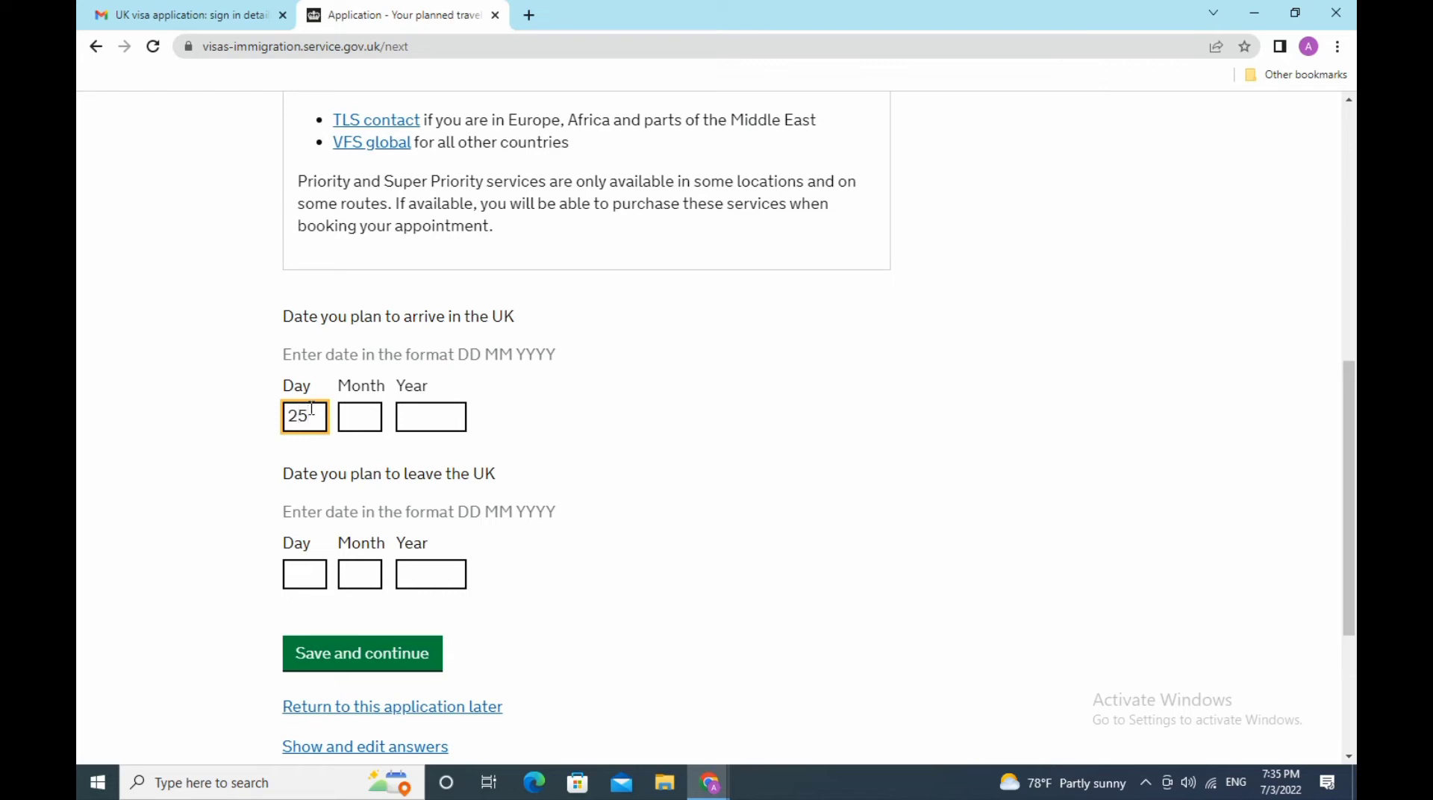
{"action": "left_click", "coordinate": [364, 419]}
{"action": "type", "text": "08"}
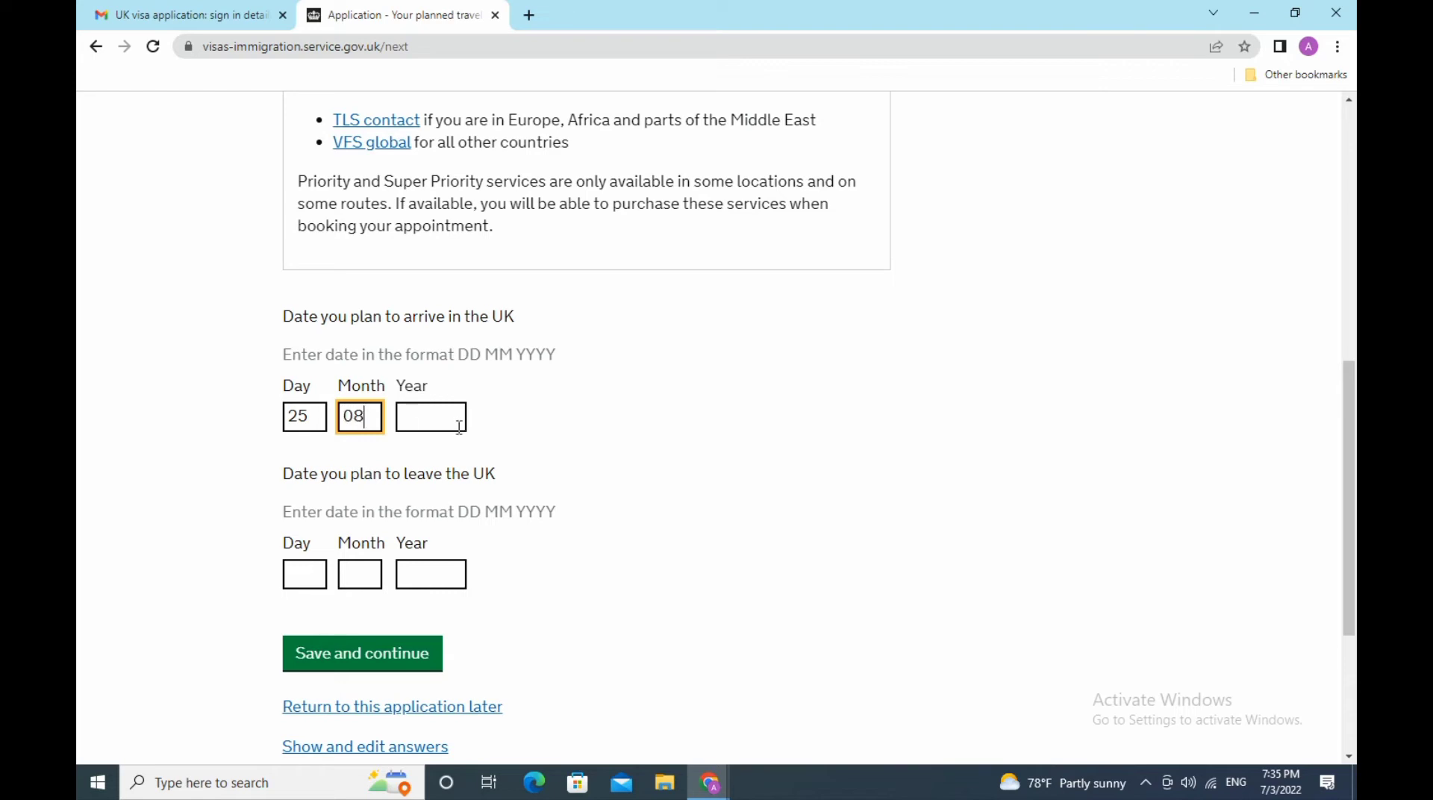
{"action": "left_click", "coordinate": [458, 426]}
{"action": "type", "text": "2022"}
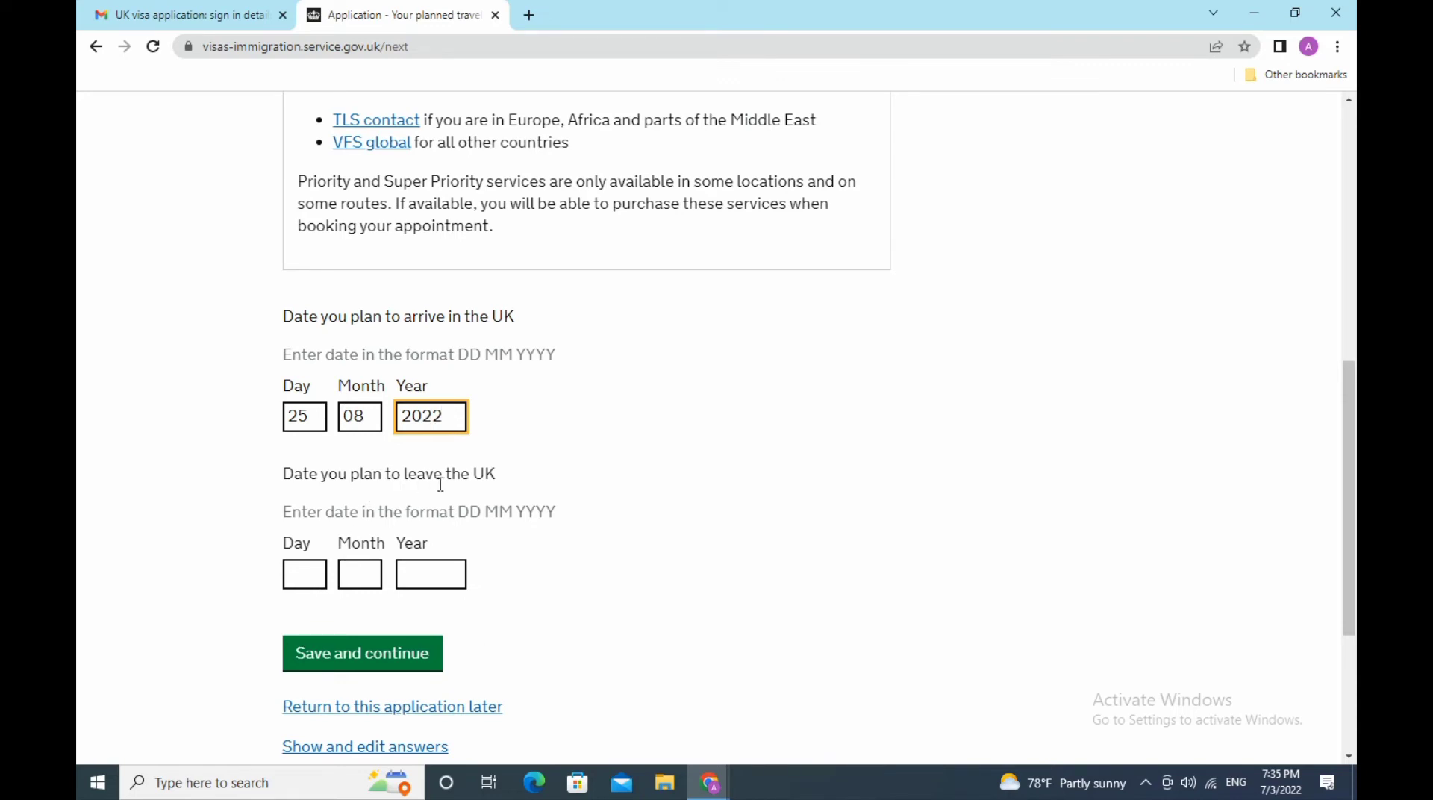
- Enter the planned departure date as 30 08 2022 and save the travel dates
{"action": "left_click", "coordinate": [311, 576]}
{"action": "type", "text": "30"}
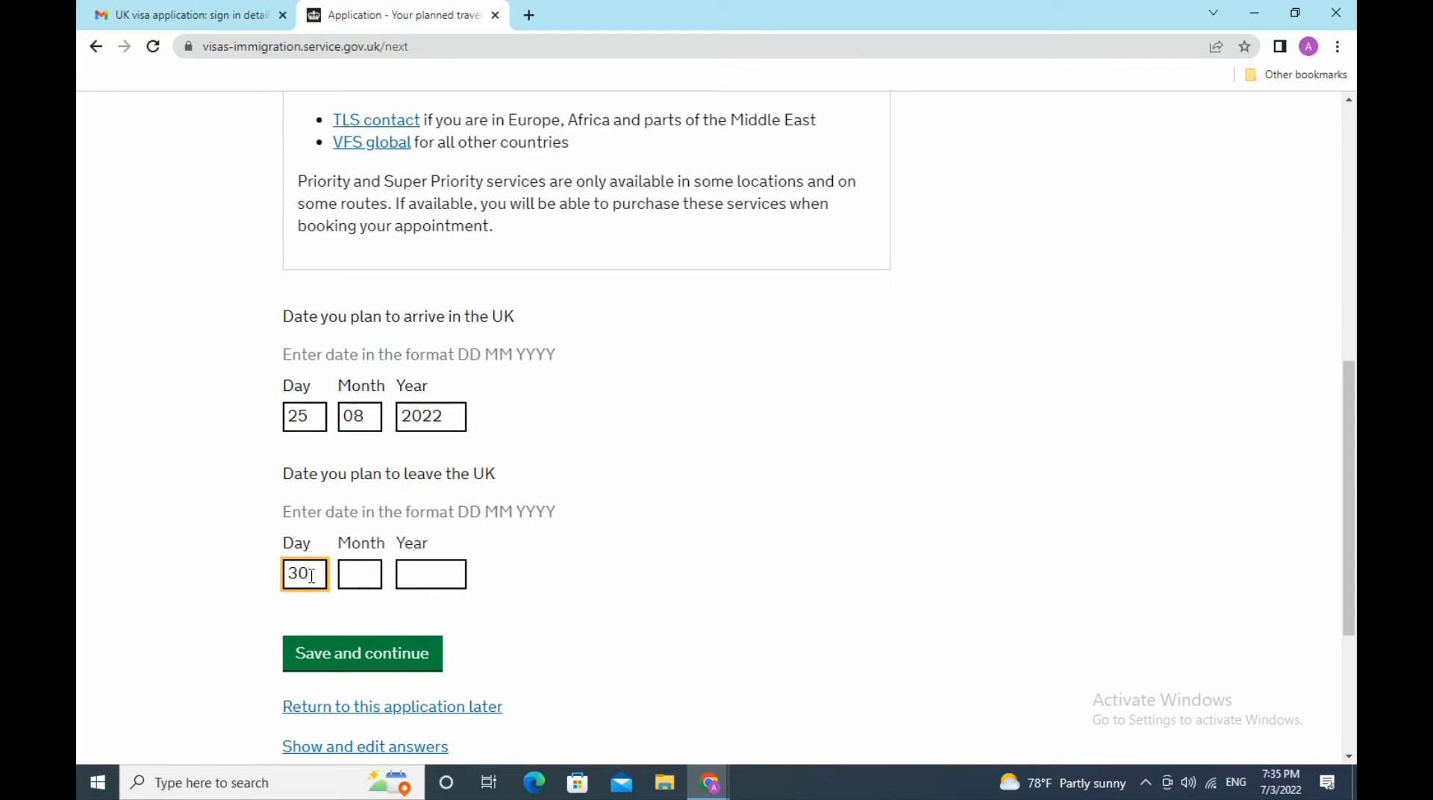
{"action": "left_click", "coordinate": [375, 575]}
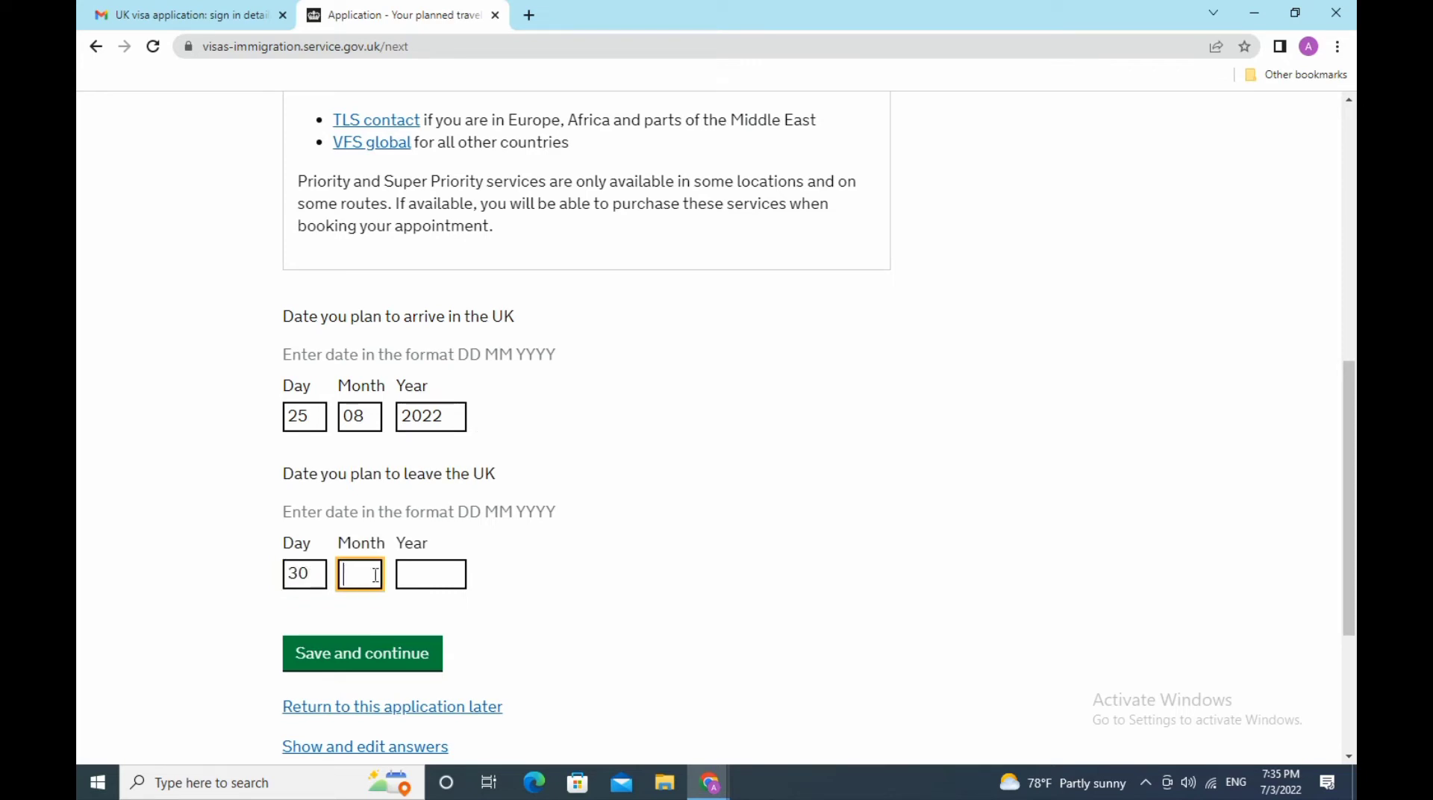
{"action": "type", "text": "08"}
{"action": "left_click", "coordinate": [425, 575]}
{"action": "type", "text": "2"}
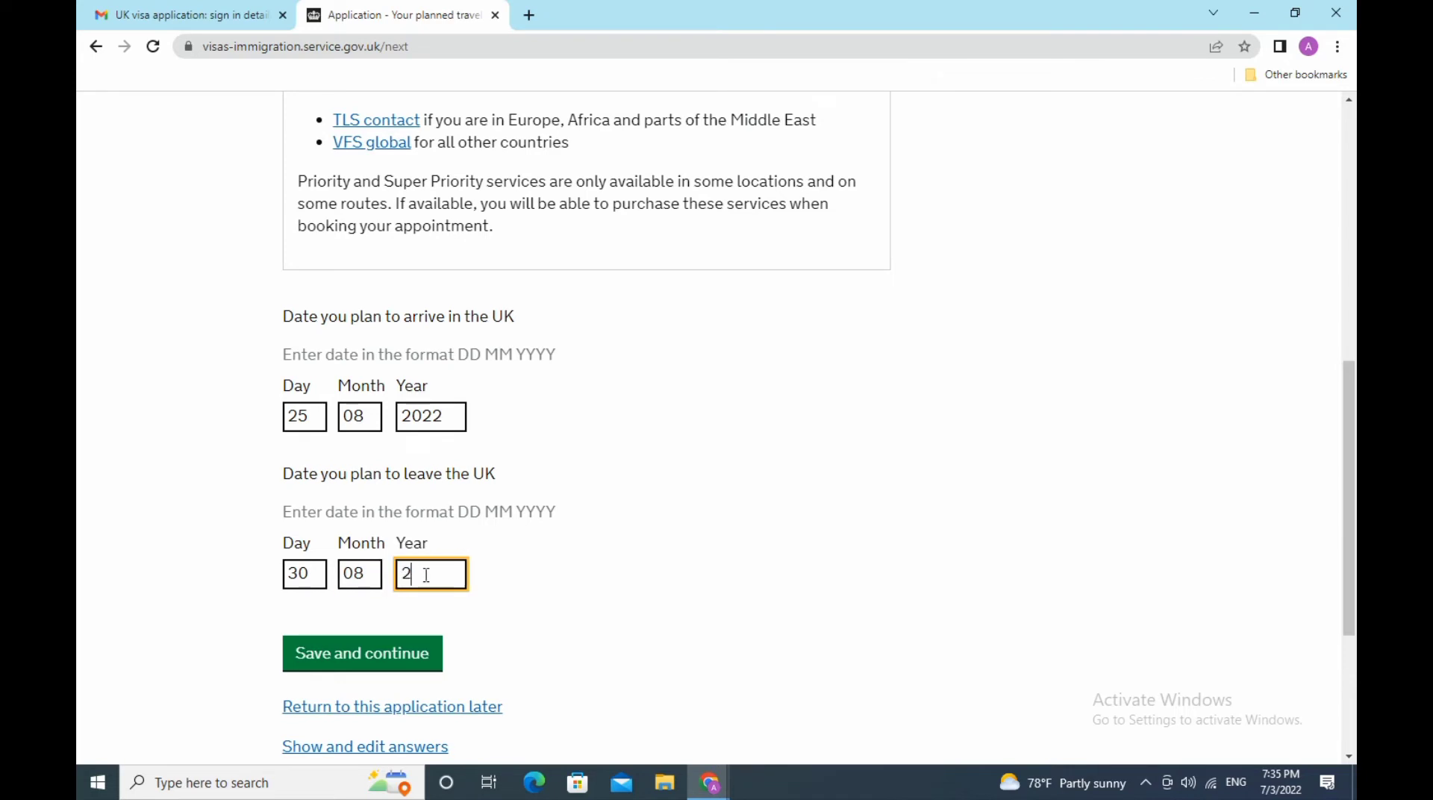
{"action": "type", "text": "022"}
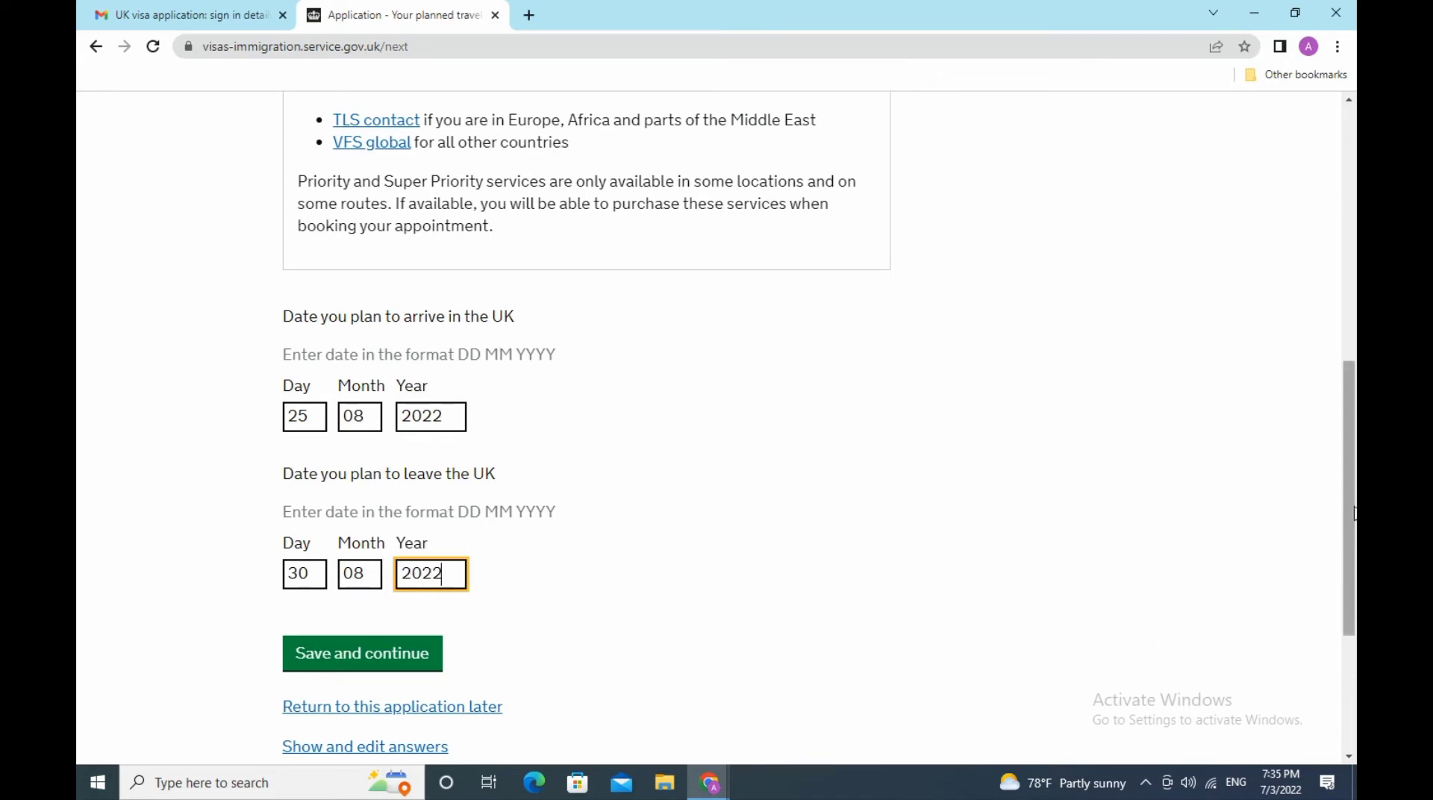
{"action": "scroll", "coordinate": [1351, 500], "scroll_direction": "down", "scroll_amount": 2}
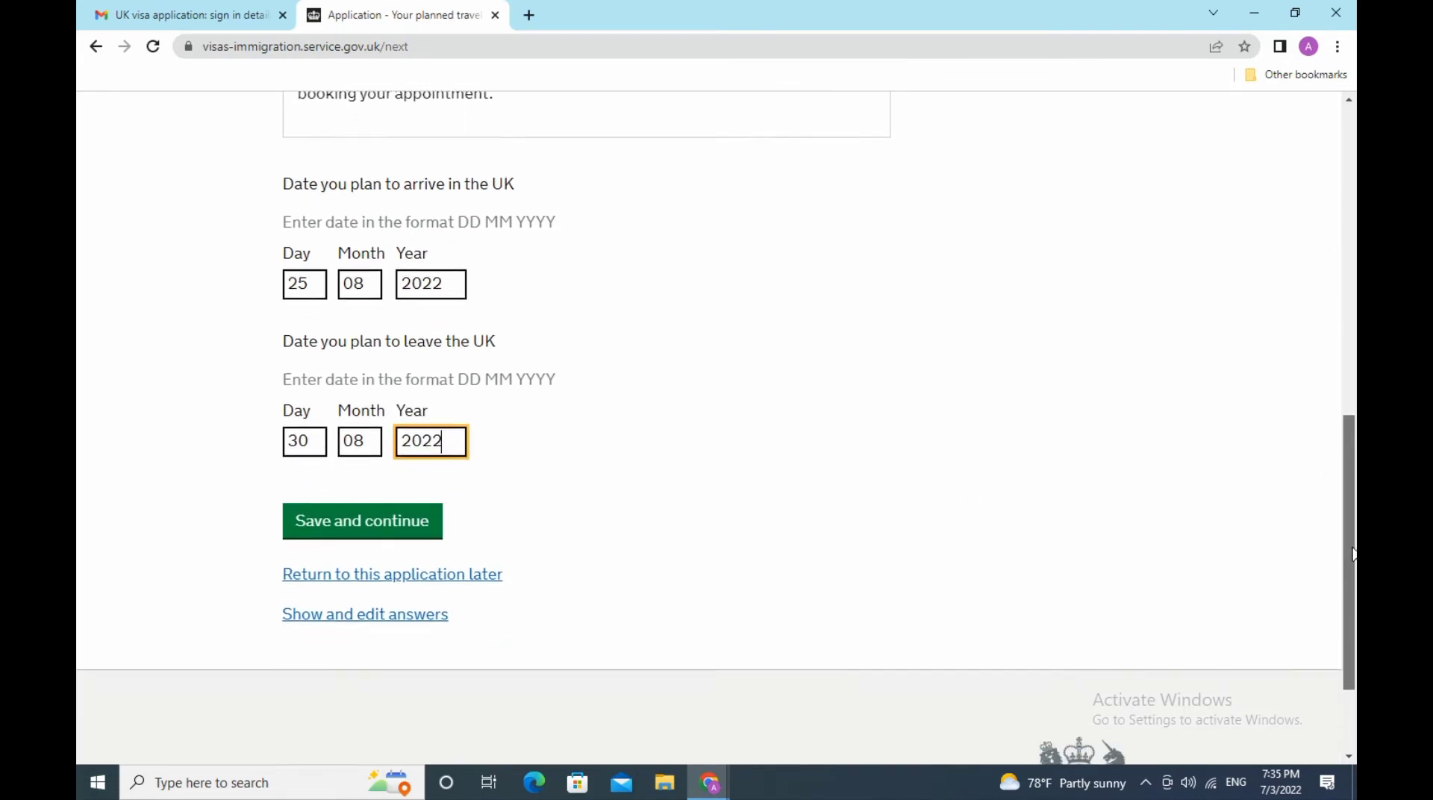
{"action": "left_click", "coordinate": [404, 506]}
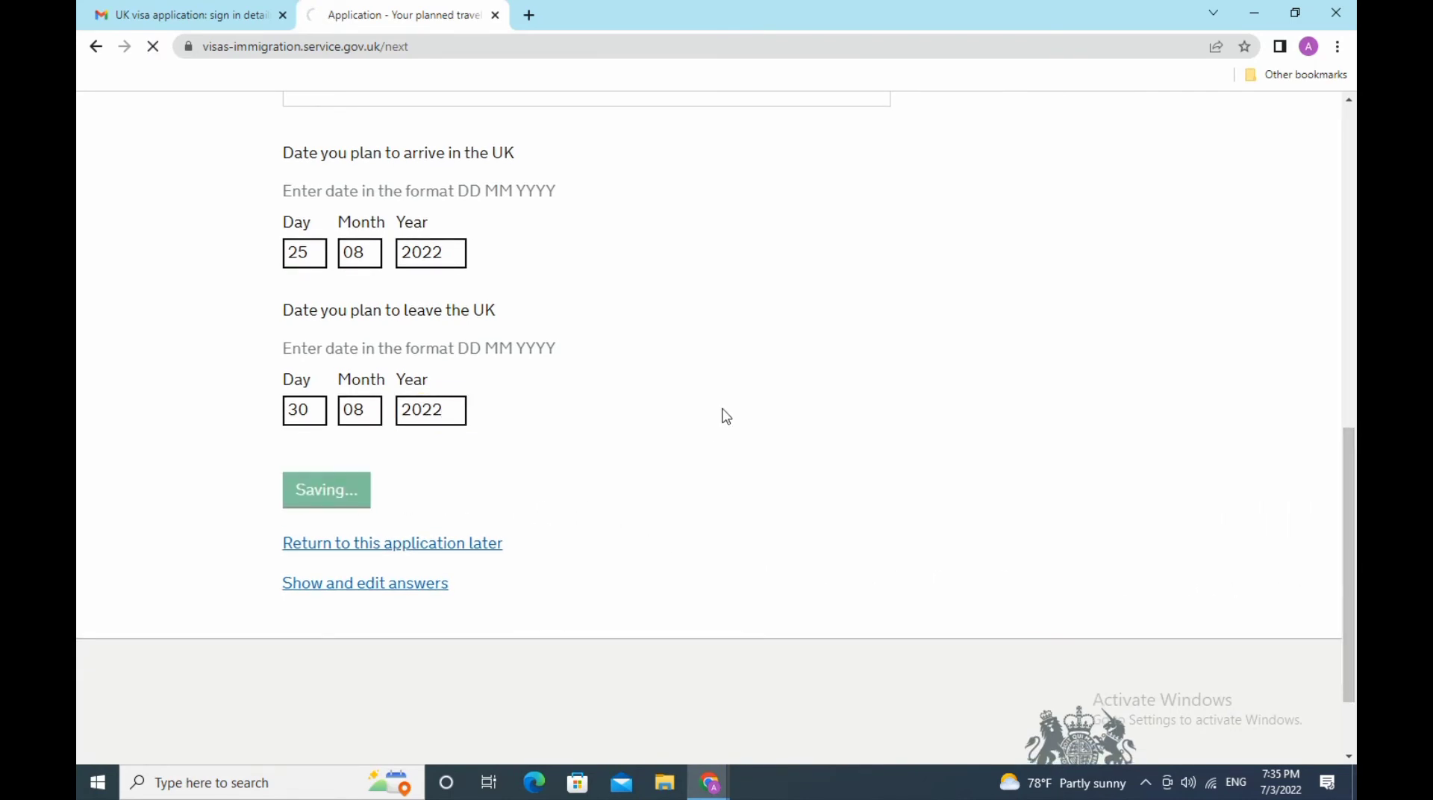
{"action": "scroll", "coordinate": [726, 415], "scroll_direction": "down", "scroll_amount": 3}
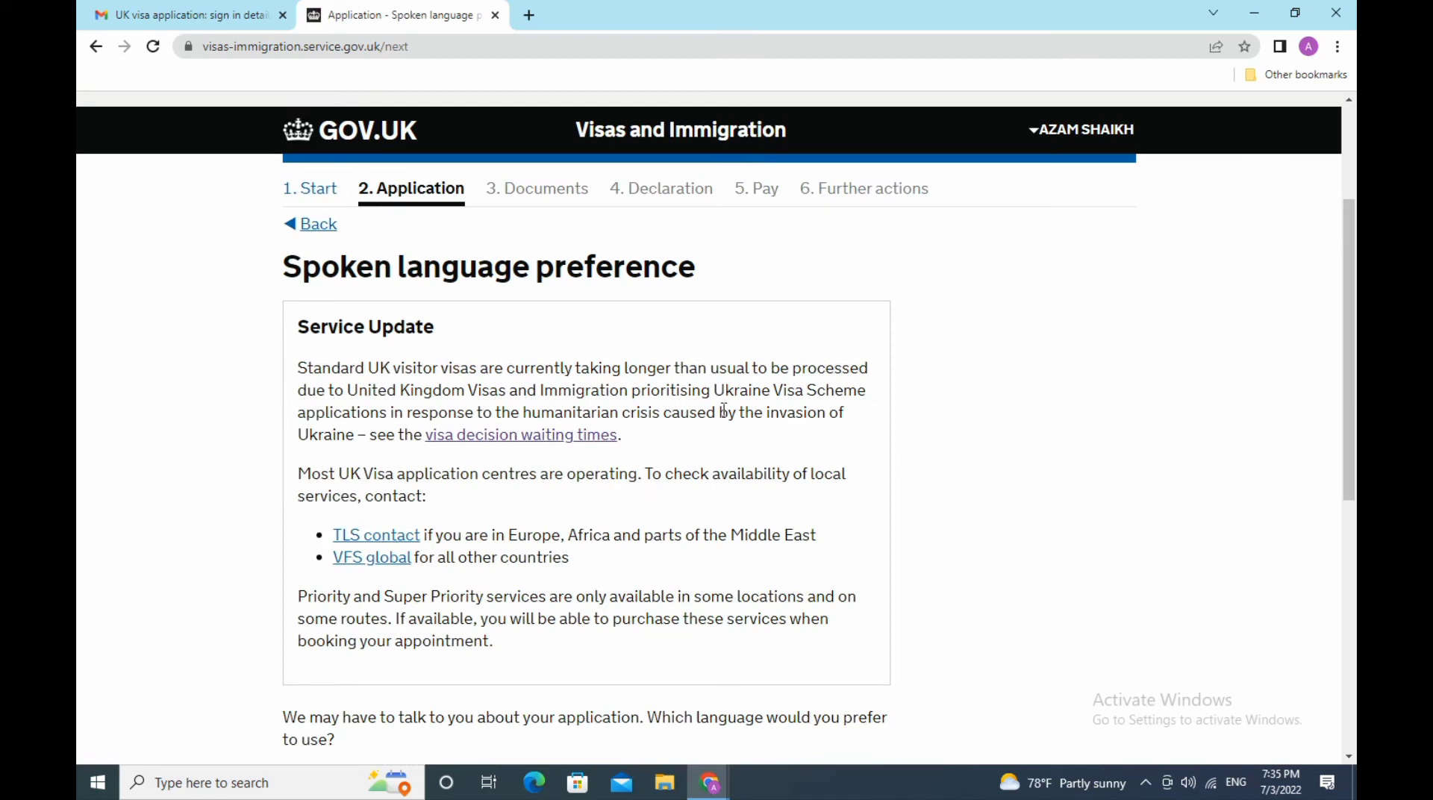
- Choose English as the preferred spoken language and save
{"action": "scroll", "coordinate": [723, 411], "scroll_direction": "down", "scroll_amount": 3}
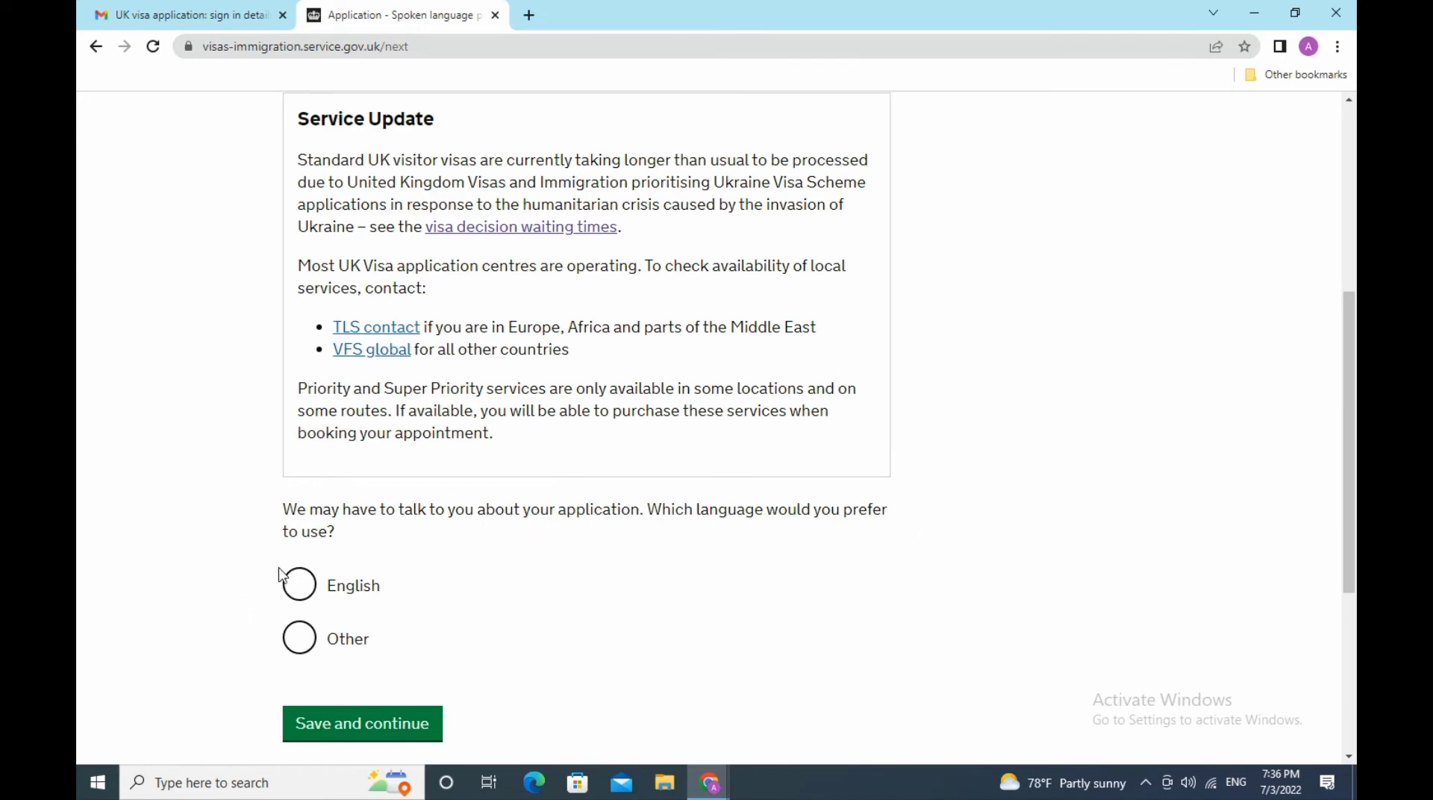
{"action": "left_click", "coordinate": [303, 586]}
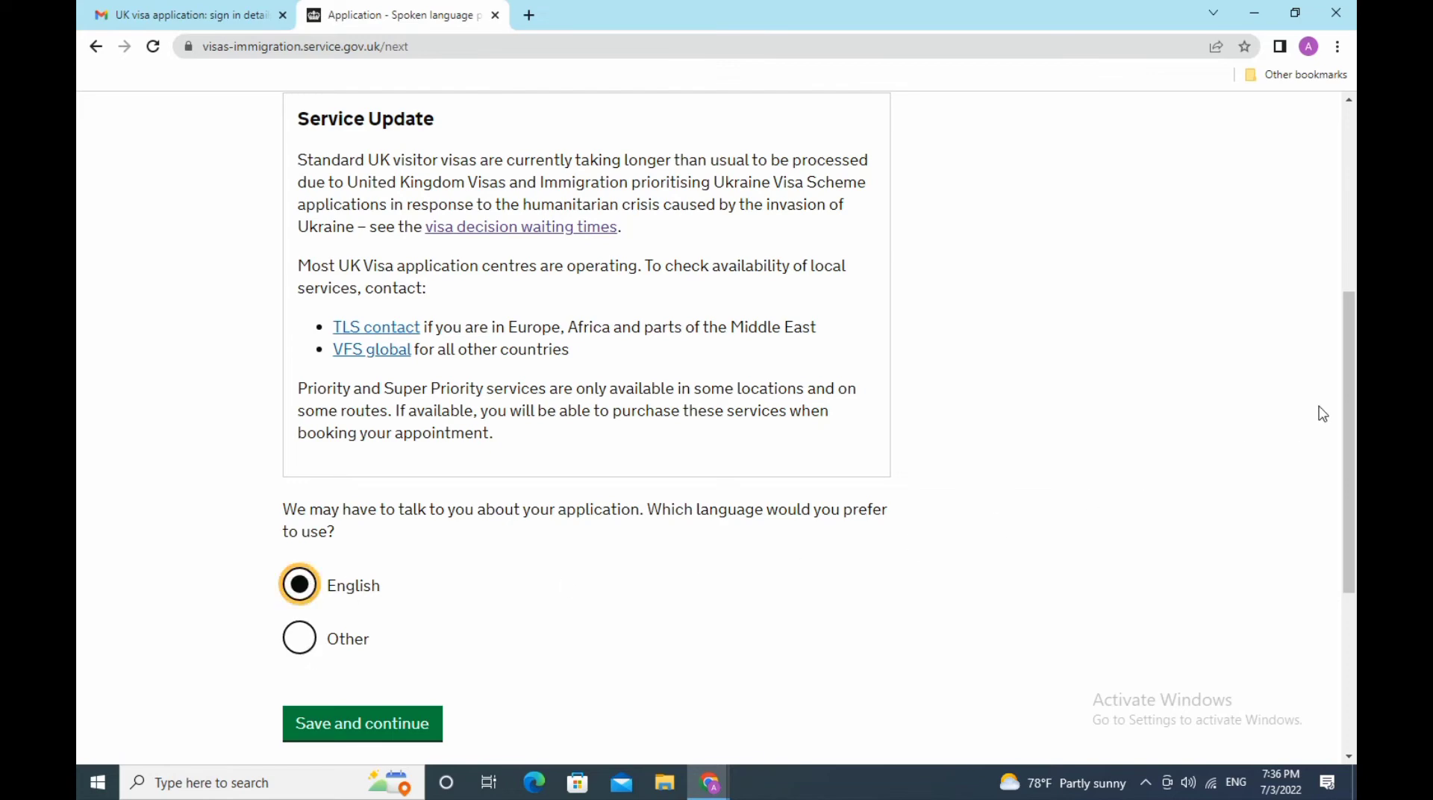
{"action": "scroll", "coordinate": [1353, 364], "scroll_direction": "down", "scroll_amount": 5}
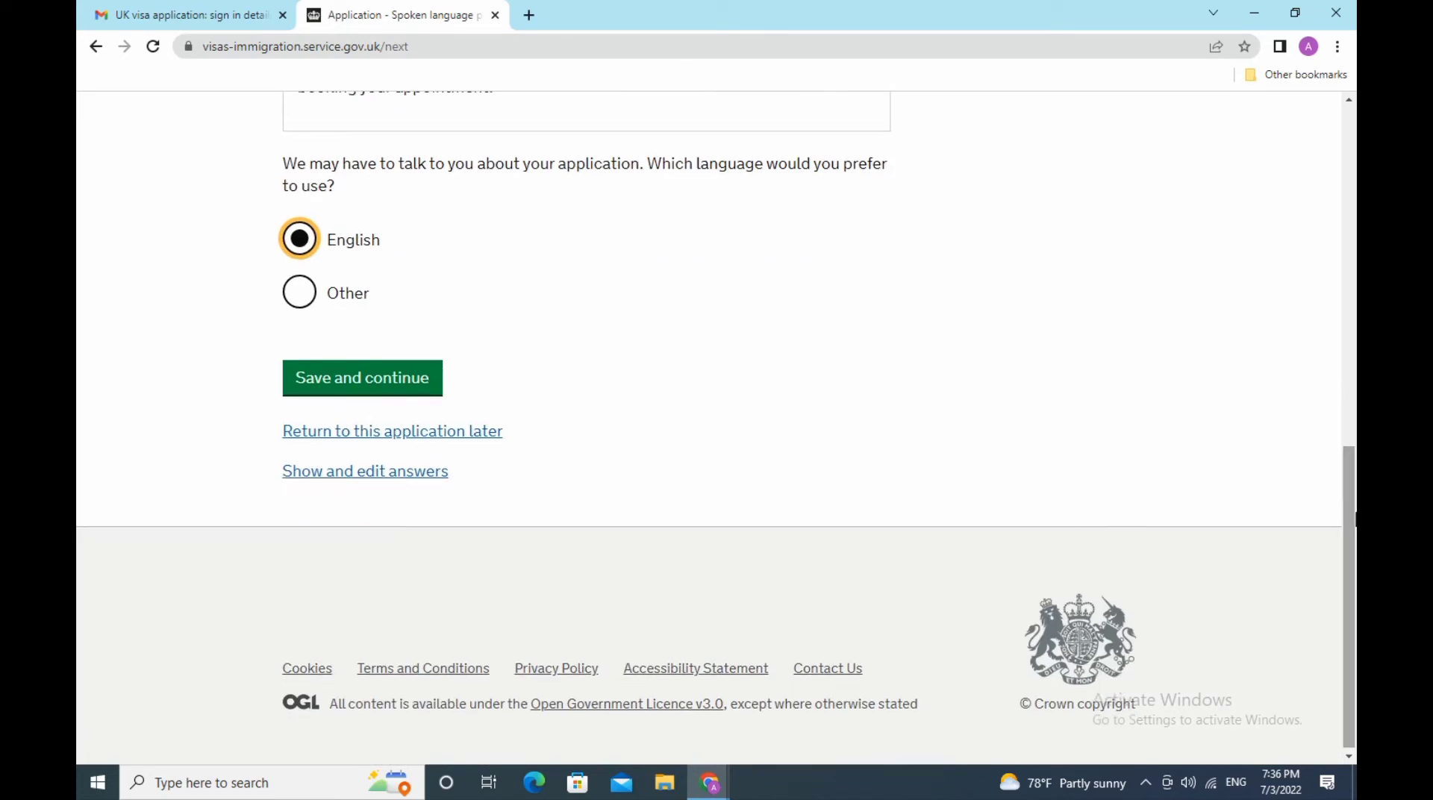
{"action": "left_click", "coordinate": [359, 380]}
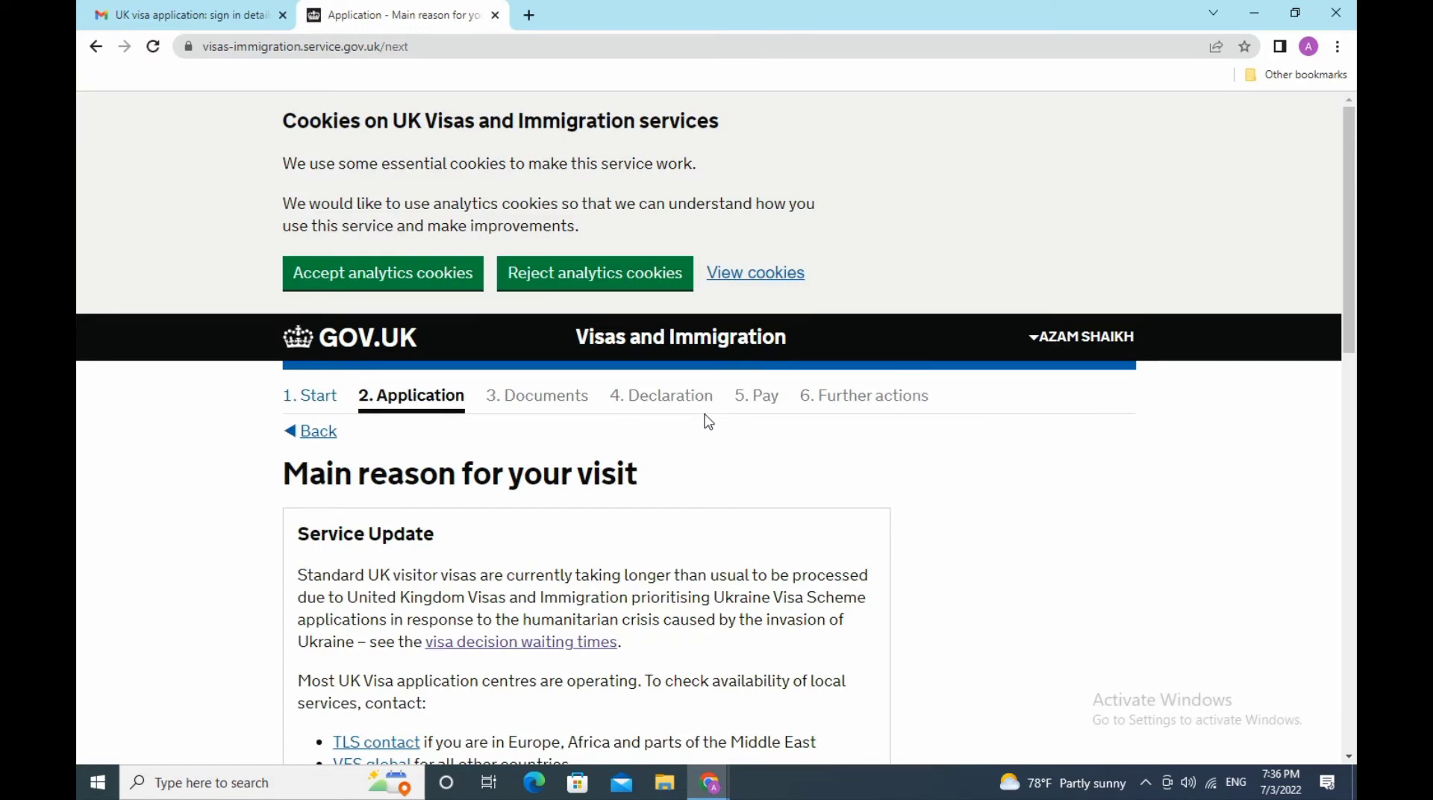
- Select Tourism as the main reason for the visit and save
{"action": "scroll", "coordinate": [707, 422], "scroll_direction": "down", "scroll_amount": 3}
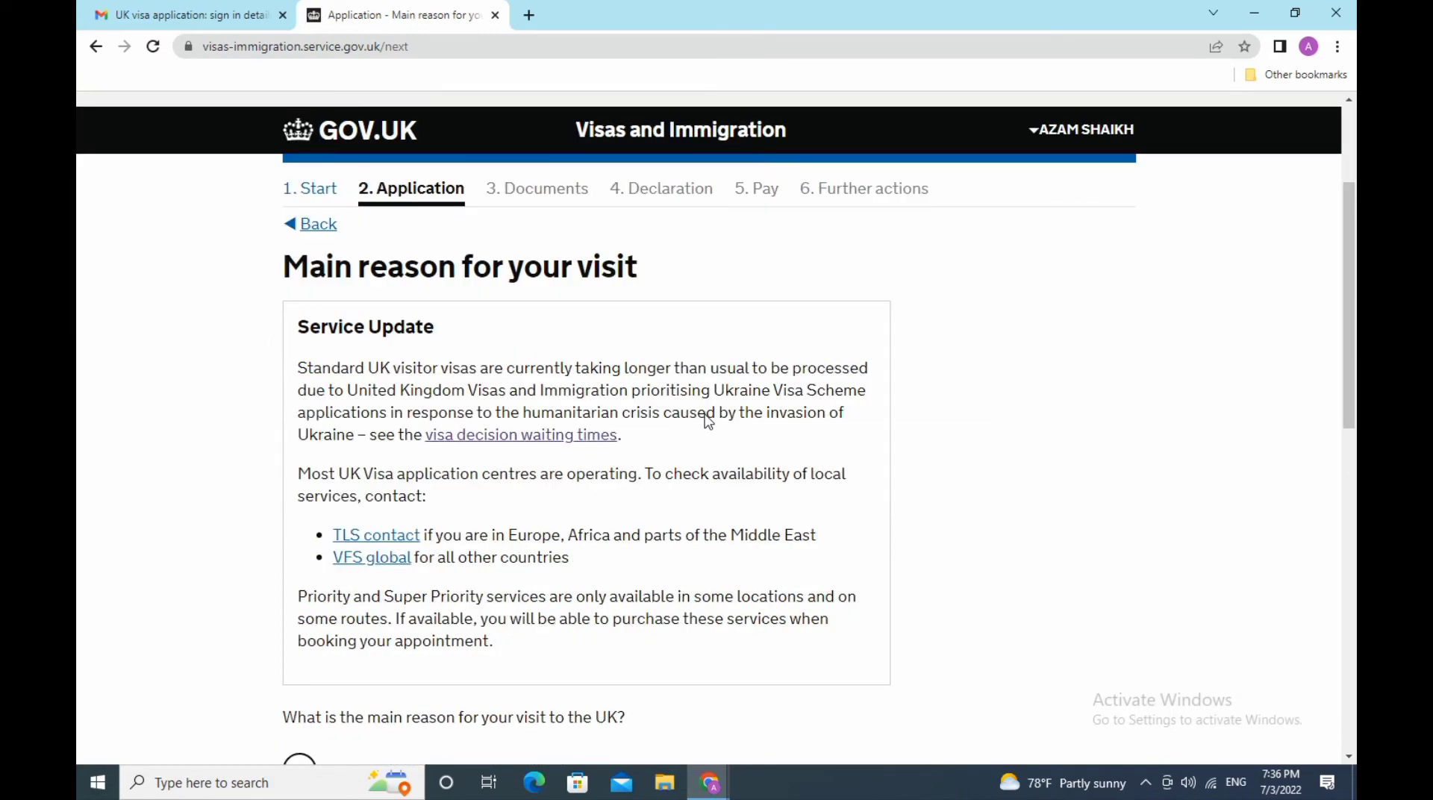
{"action": "scroll", "coordinate": [708, 414], "scroll_direction": "down", "scroll_amount": 7}
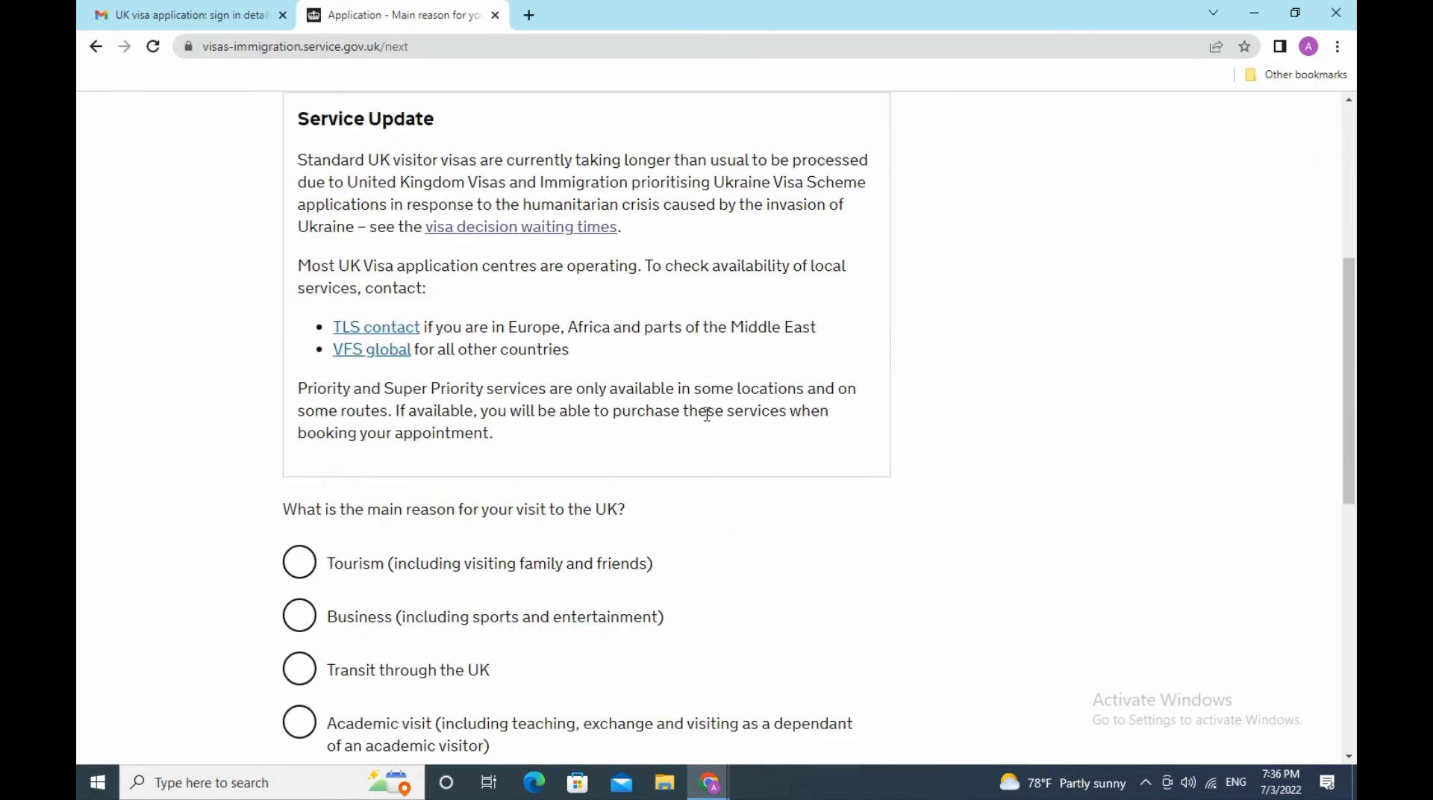
{"action": "scroll", "coordinate": [709, 422], "scroll_direction": "down", "scroll_amount": 3}
{"action": "scroll", "coordinate": [709, 422], "scroll_direction": "up", "scroll_amount": 3}
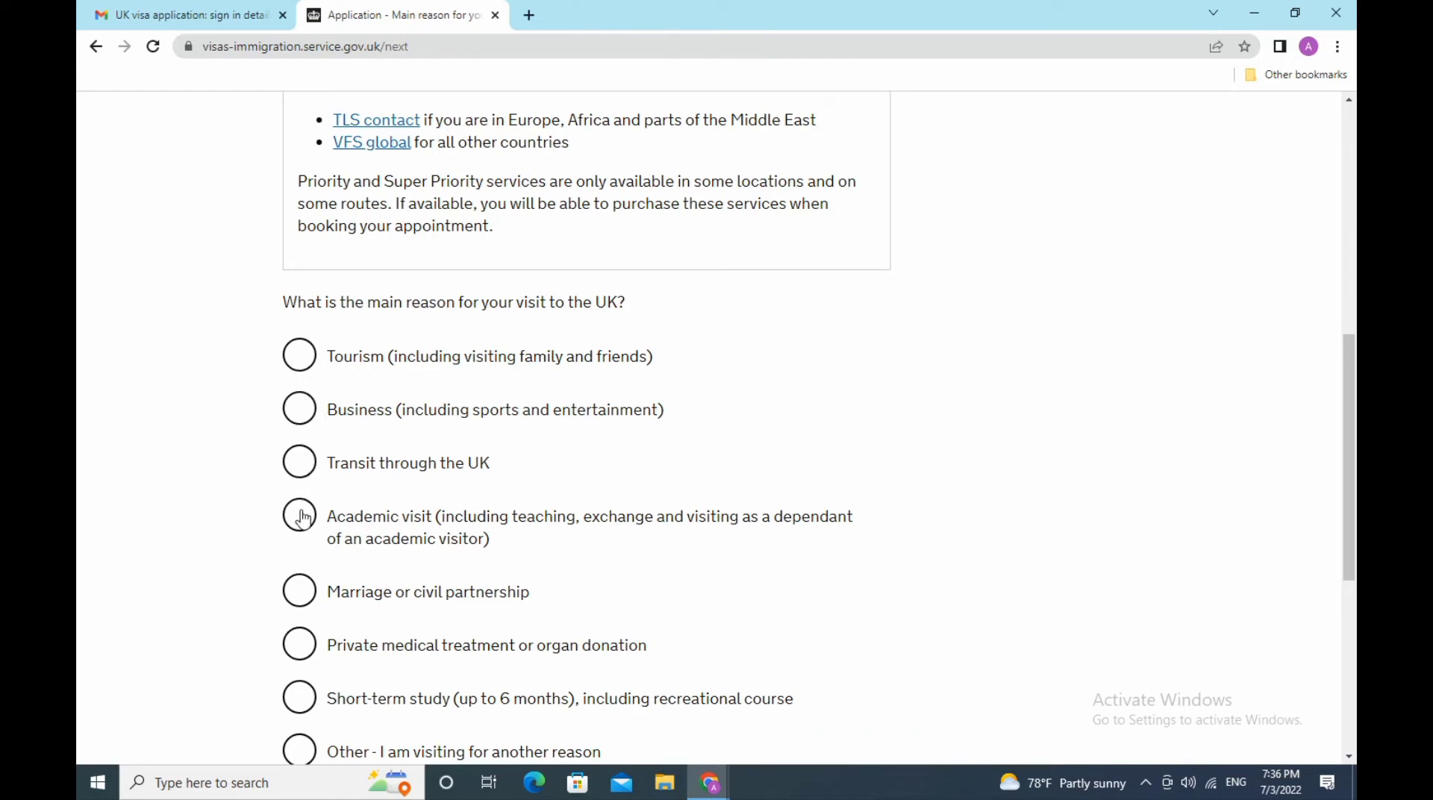
{"action": "scroll", "coordinate": [236, 670], "scroll_direction": "down", "scroll_amount": 3}
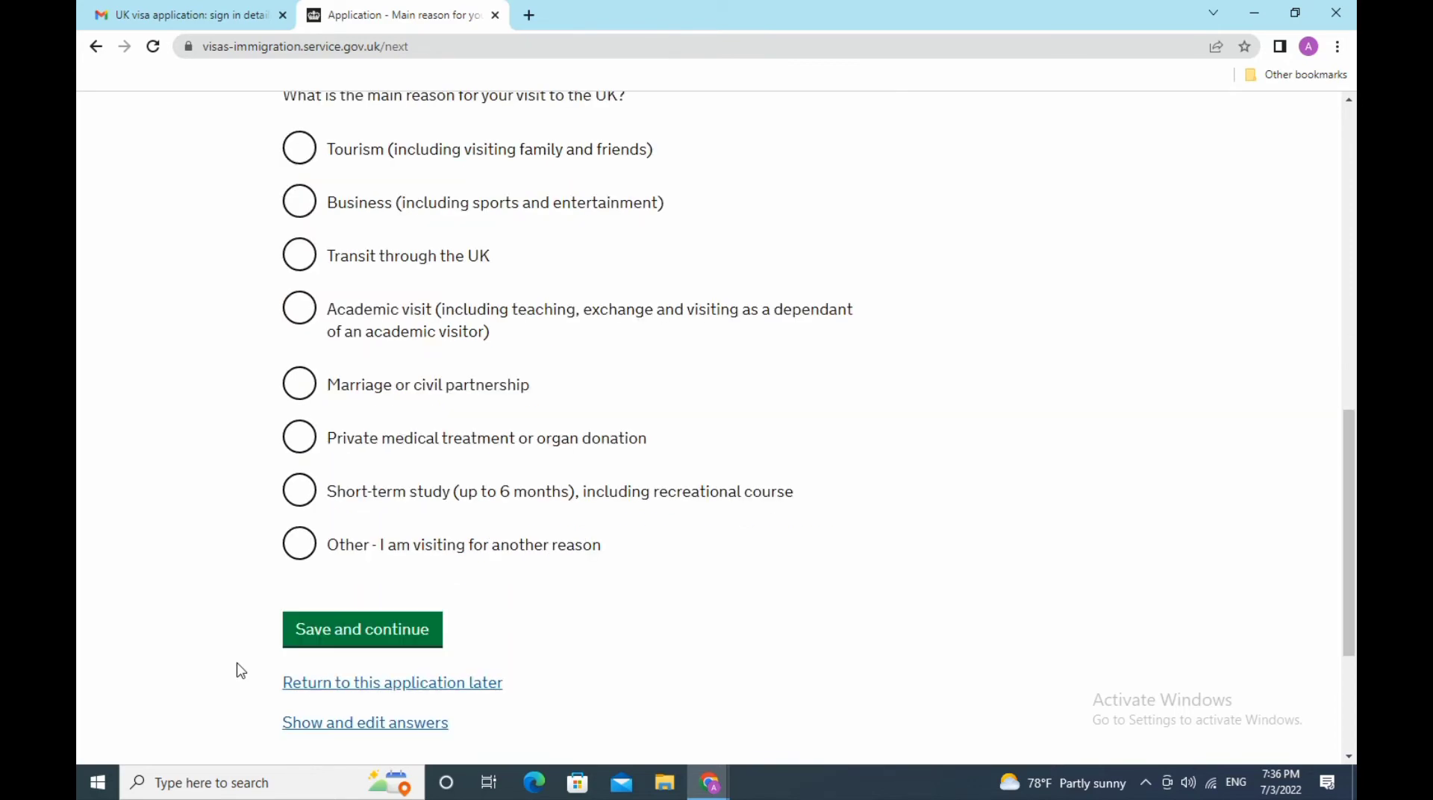
{"action": "scroll", "coordinate": [239, 670], "scroll_direction": "up", "scroll_amount": 6}
{"action": "scroll", "coordinate": [246, 650], "scroll_direction": "down", "scroll_amount": 3}
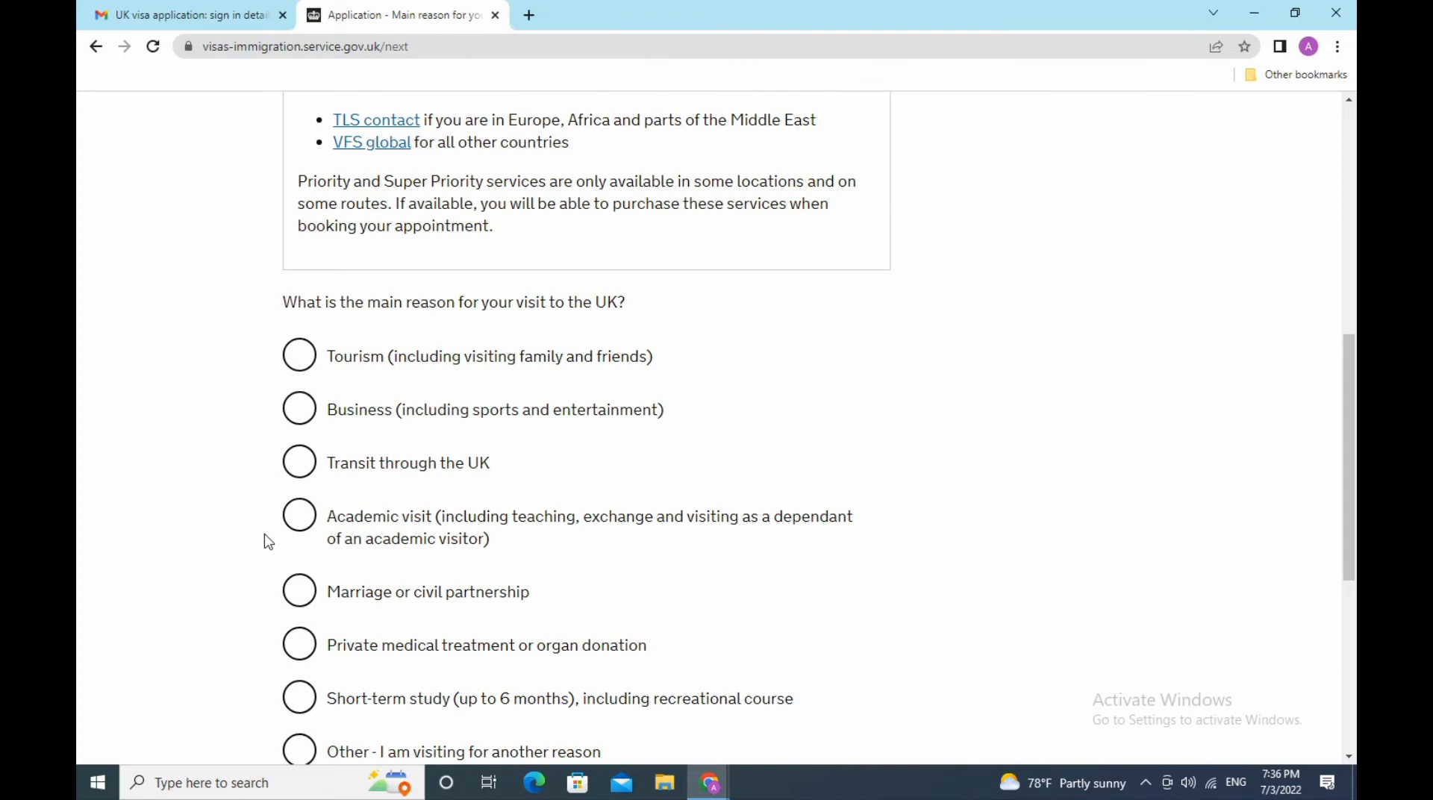
{"action": "left_click", "coordinate": [303, 356]}
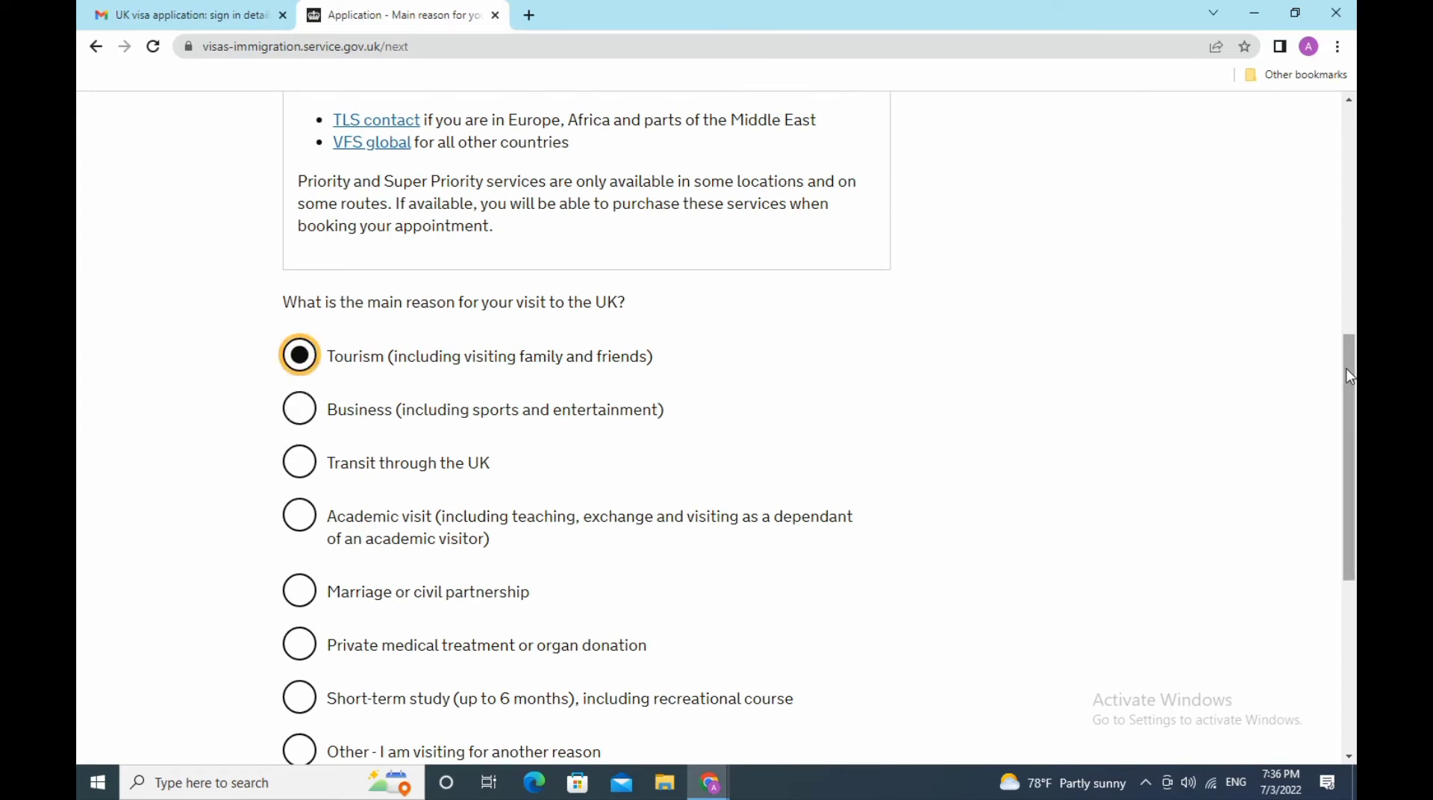
{"action": "left_click_drag", "start_coordinate": [1349, 381], "coordinate": [1349, 458]}
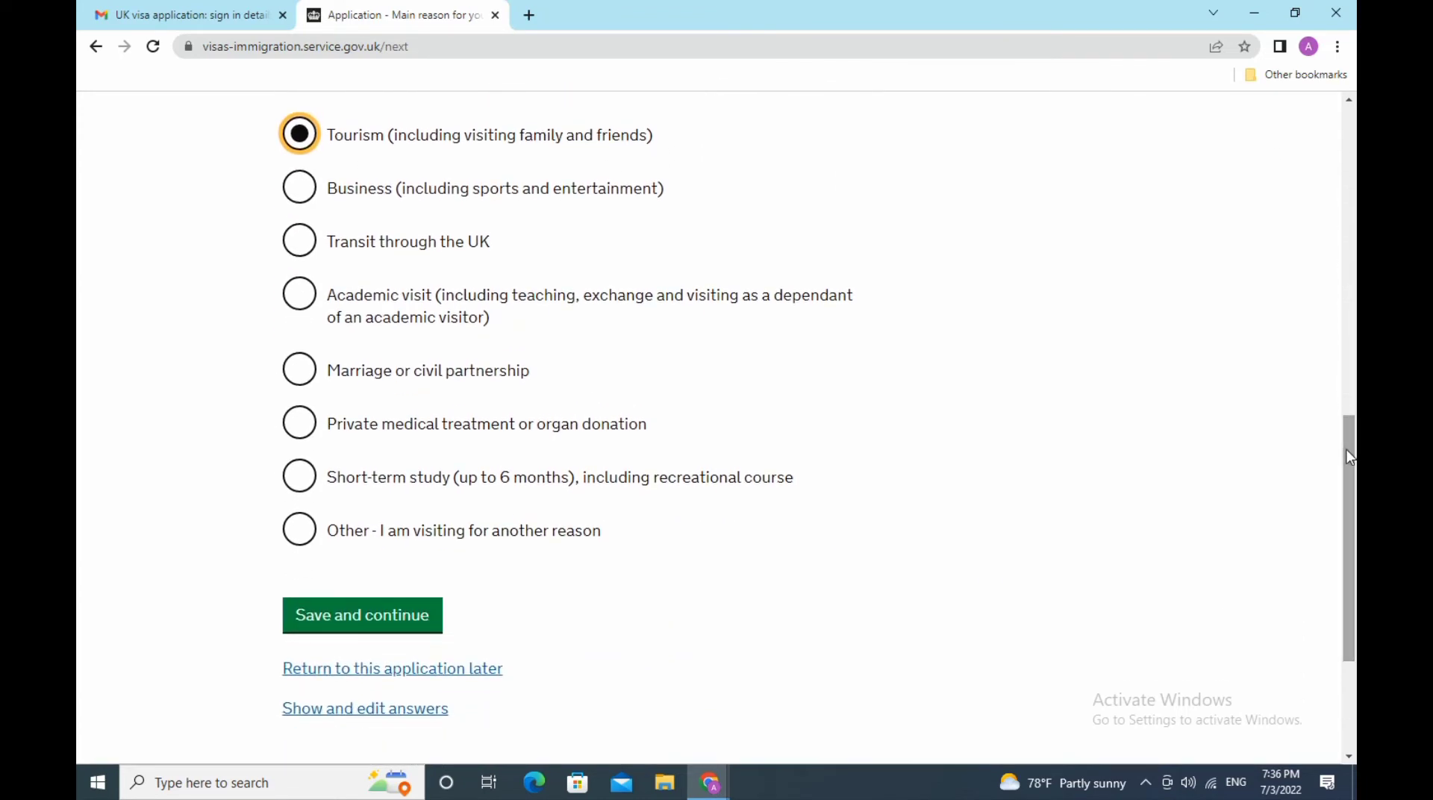
{"action": "left_click", "coordinate": [389, 624]}
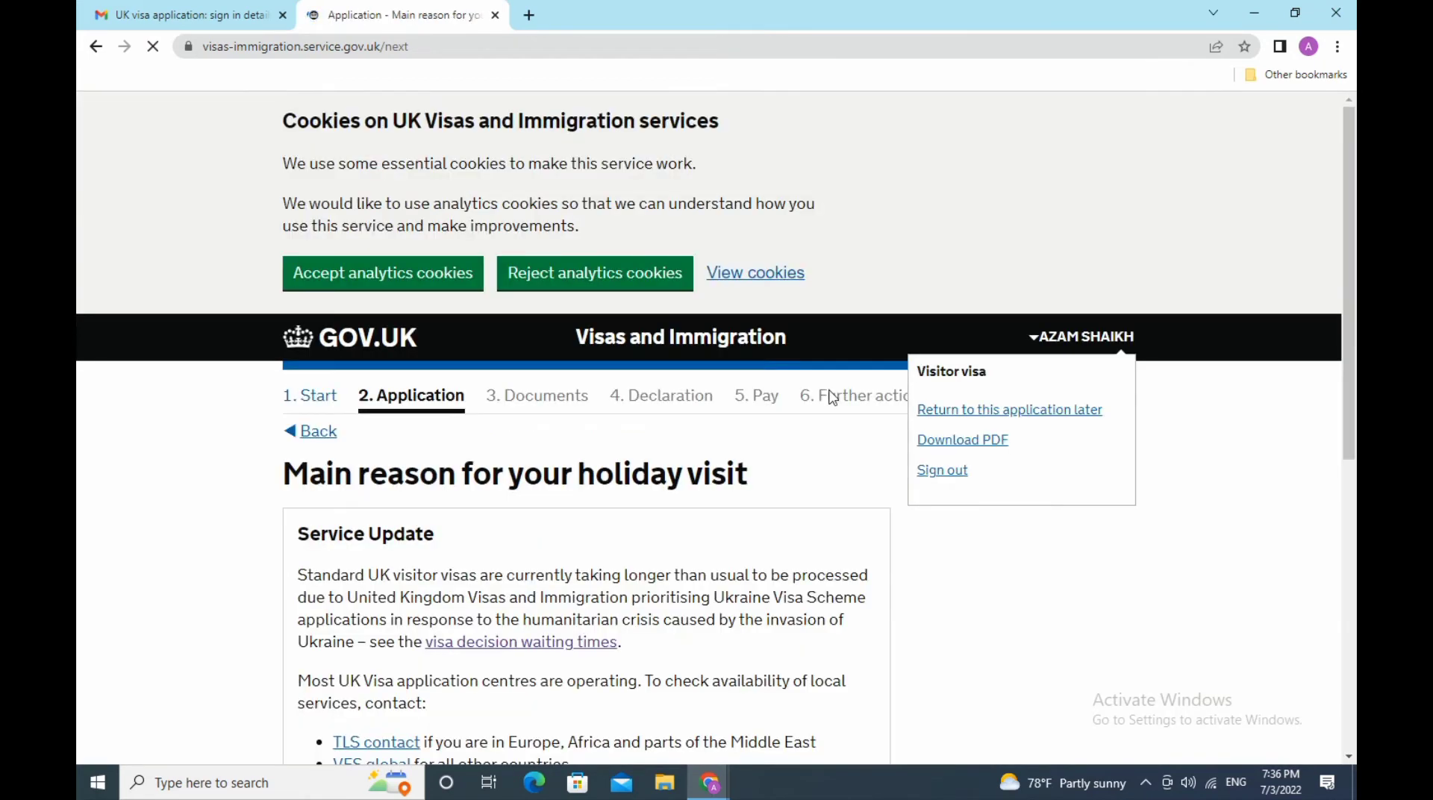
- Select Tourist as the main holiday visit reason and save the answer
{"action": "scroll", "coordinate": [856, 433], "scroll_direction": "down", "scroll_amount": 5}
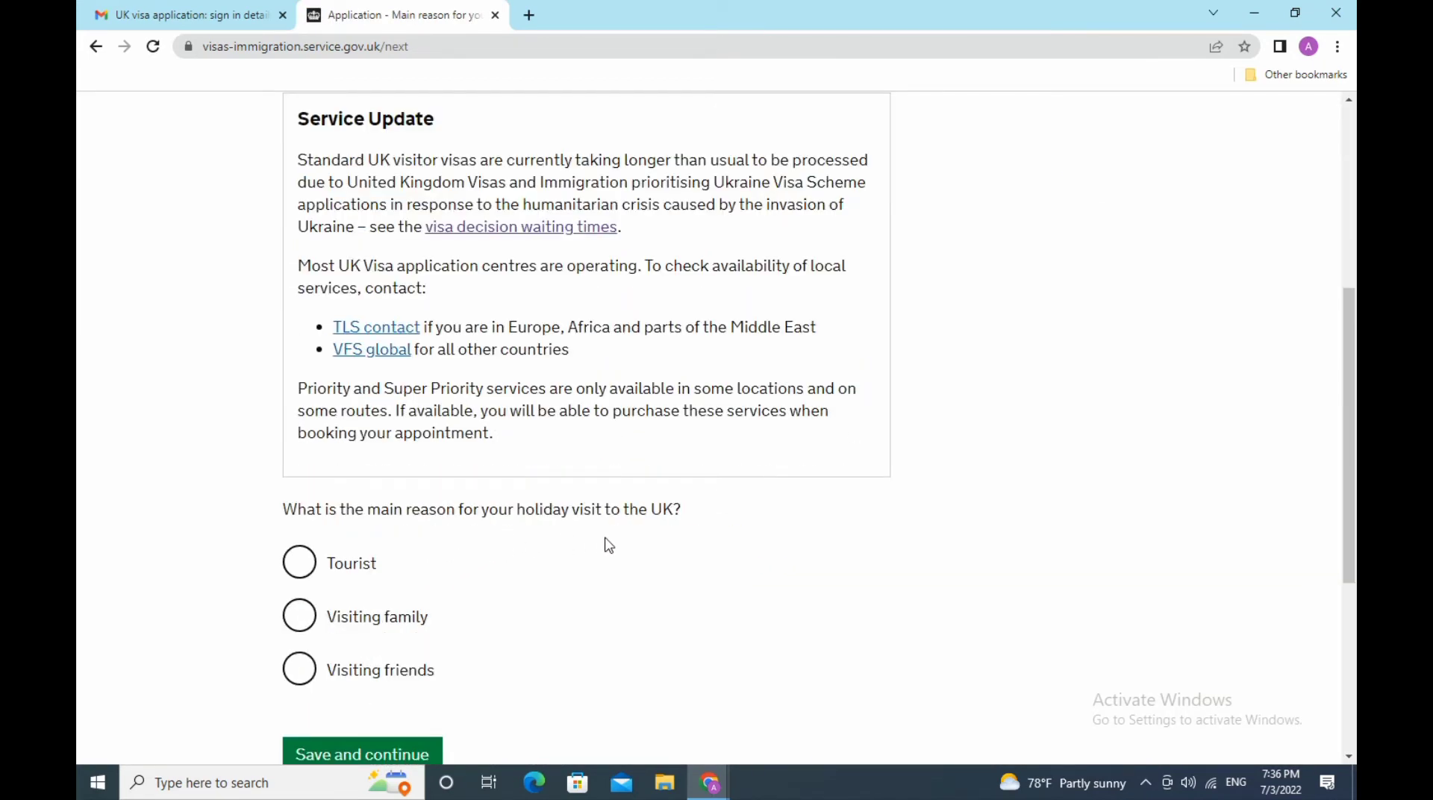
{"action": "scroll", "coordinate": [641, 542], "scroll_direction": "down", "scroll_amount": 3}
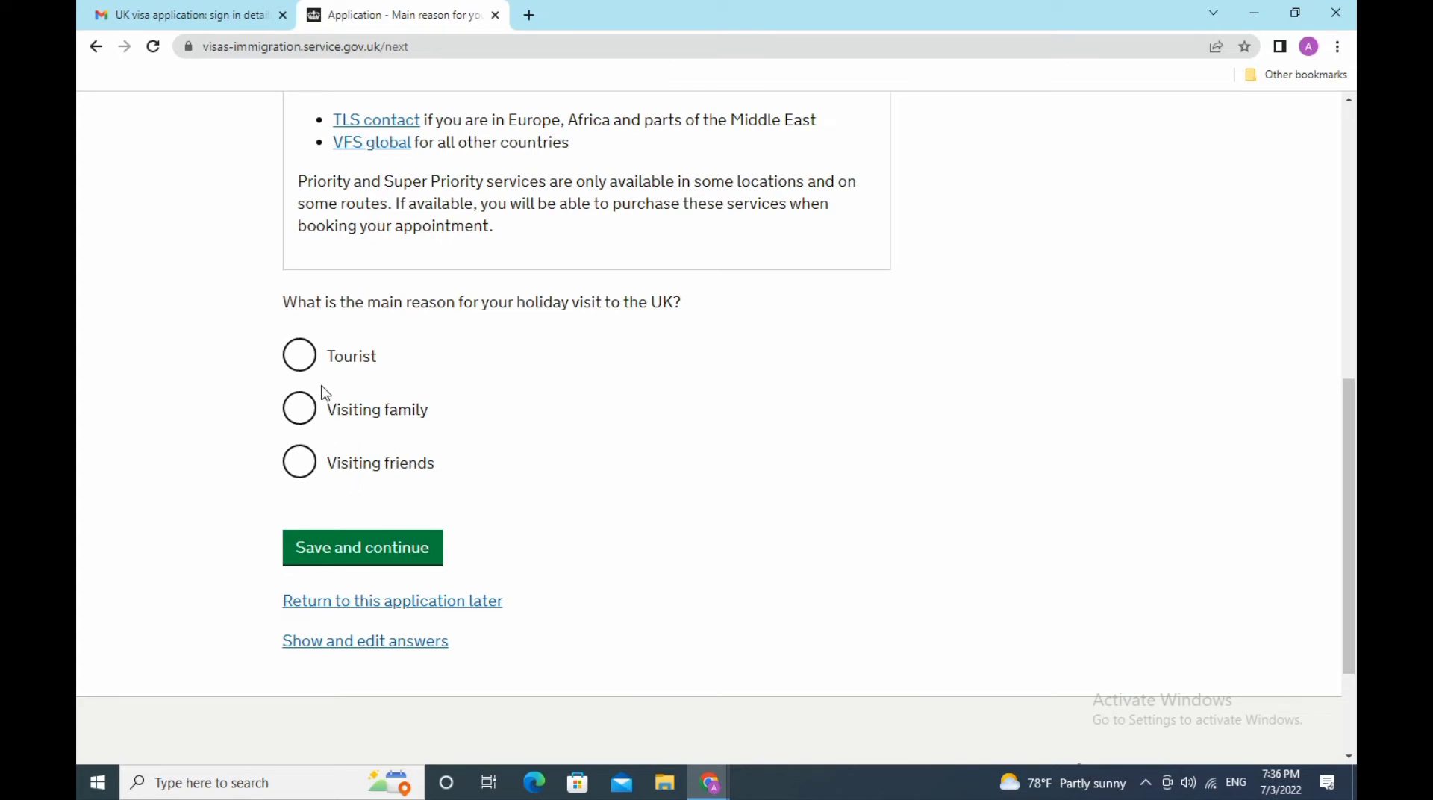
{"action": "left_click", "coordinate": [299, 358]}
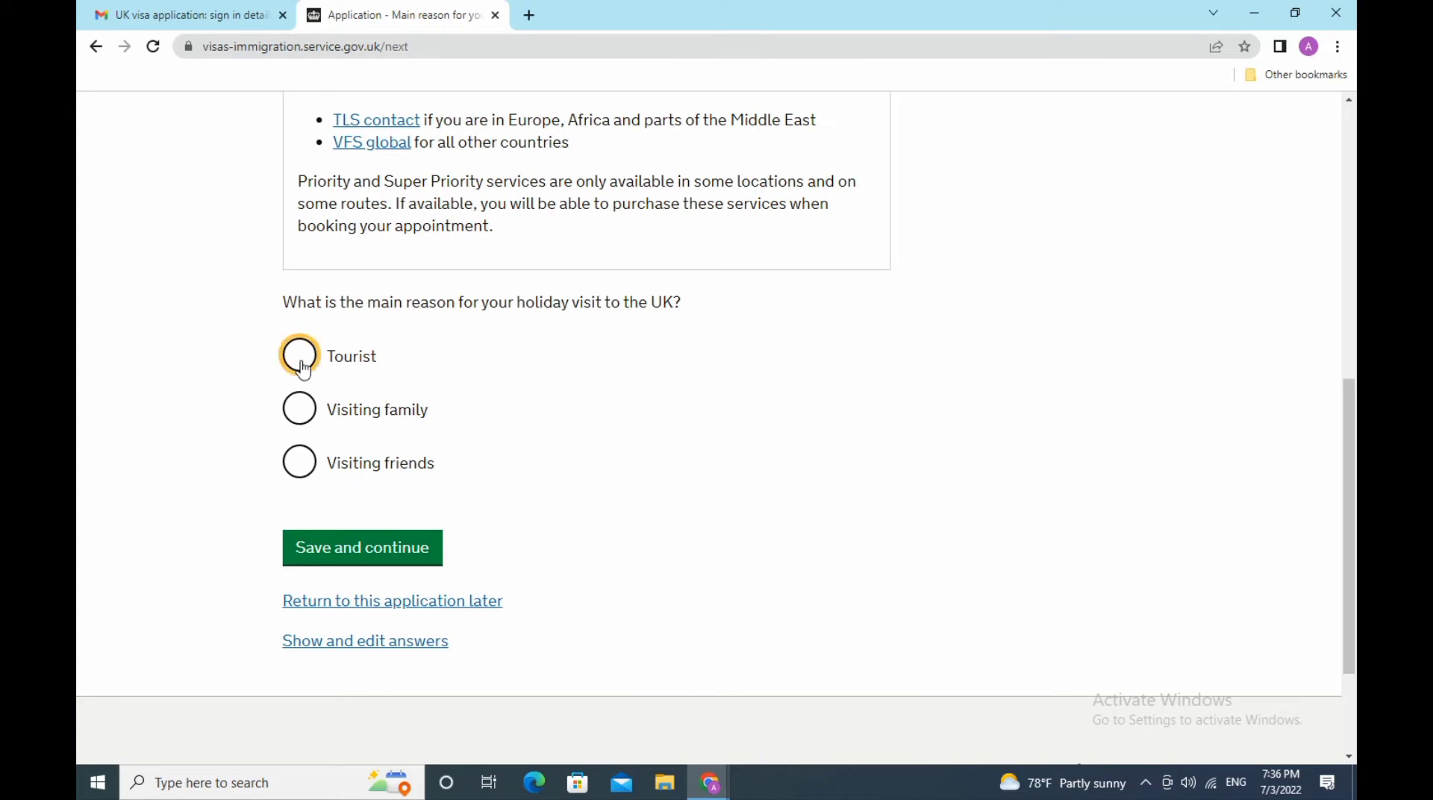
{"action": "left_click", "coordinate": [362, 547]}
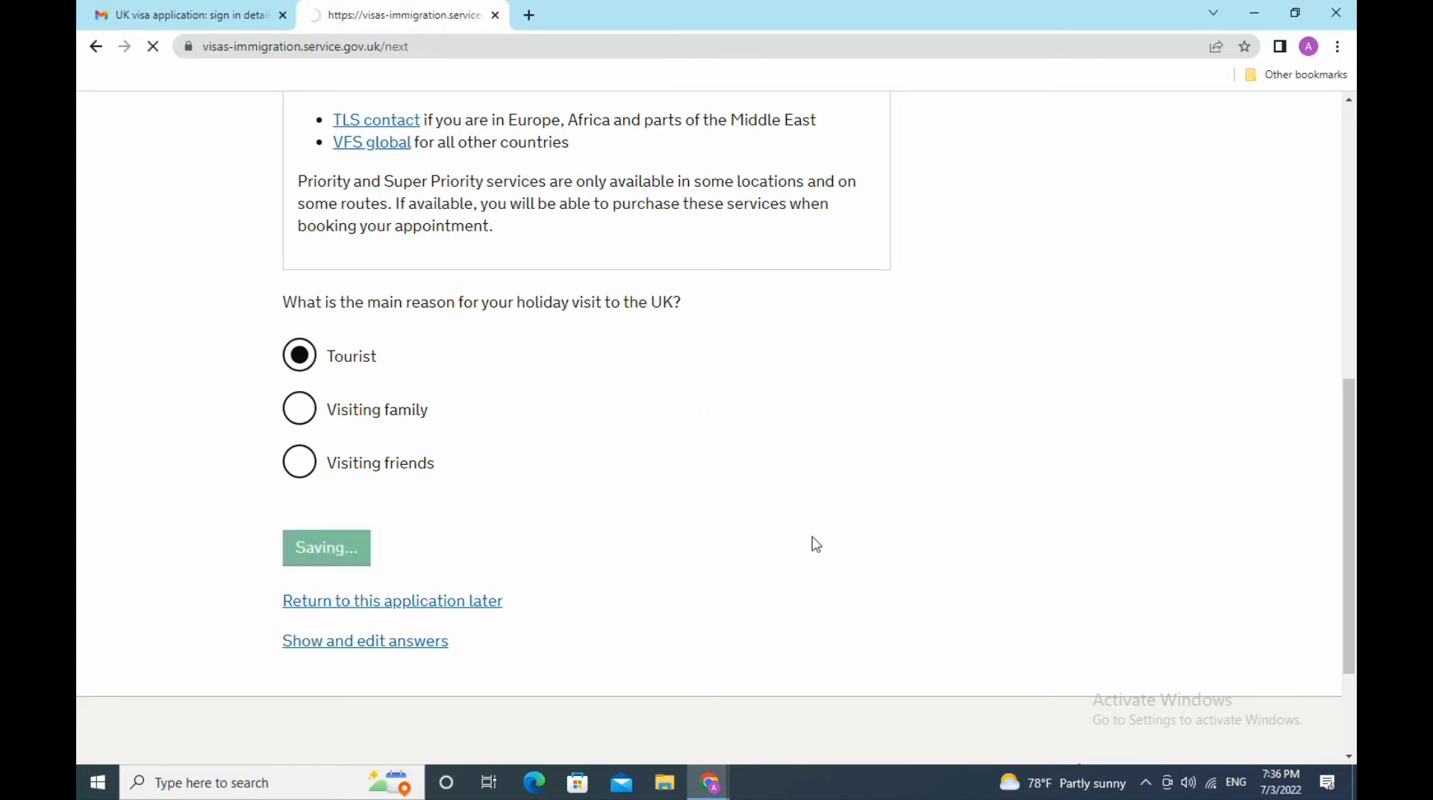
{"action": "scroll", "coordinate": [818, 543], "scroll_direction": "down", "scroll_amount": 3}
{"action": "scroll", "coordinate": [817, 544], "scroll_direction": "down", "scroll_amount": 3}
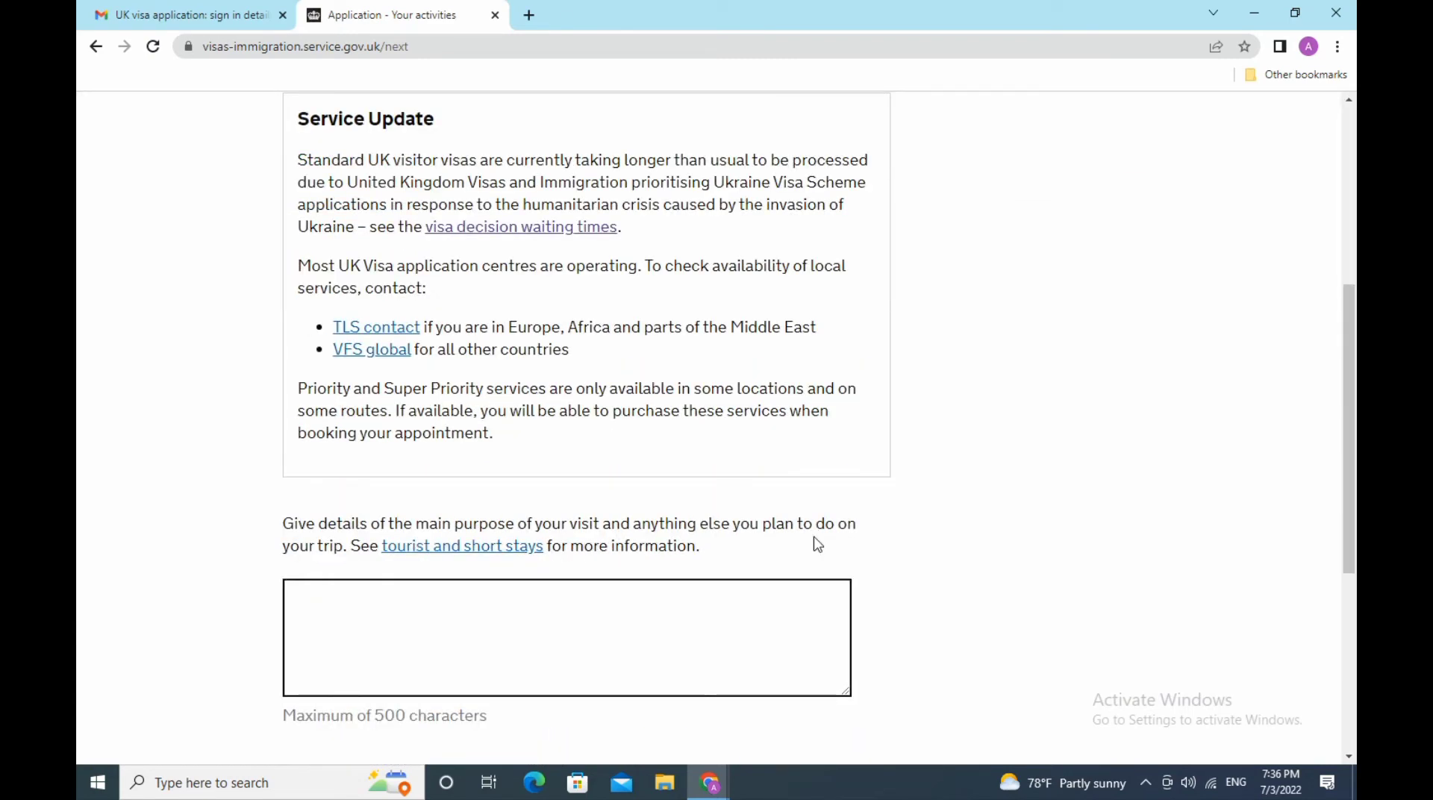
{"action": "scroll", "coordinate": [818, 545], "scroll_direction": "down", "scroll_amount": 3}
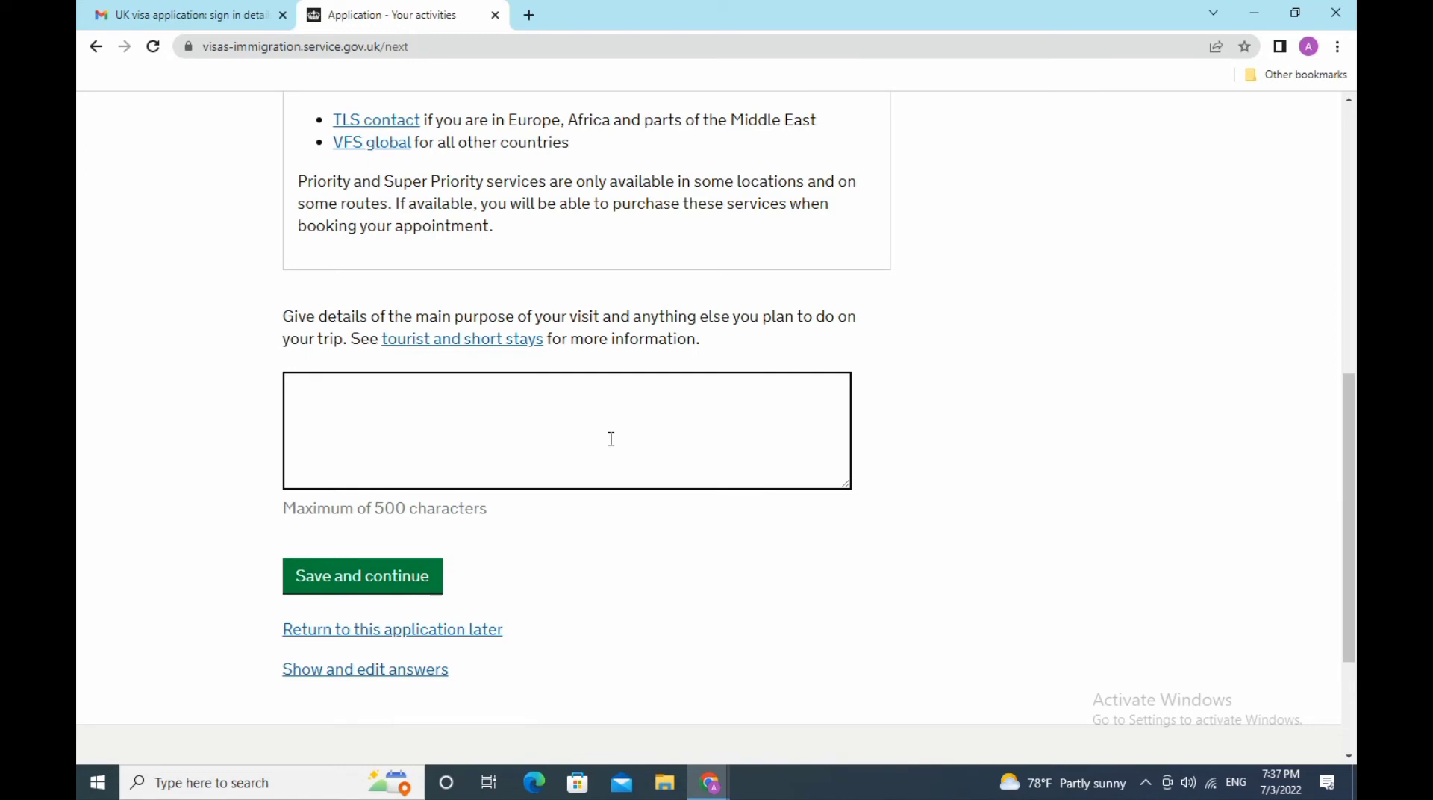
- Enter Sightseeing as the main purpose of the visit
{"action": "left_click", "coordinate": [323, 396]}
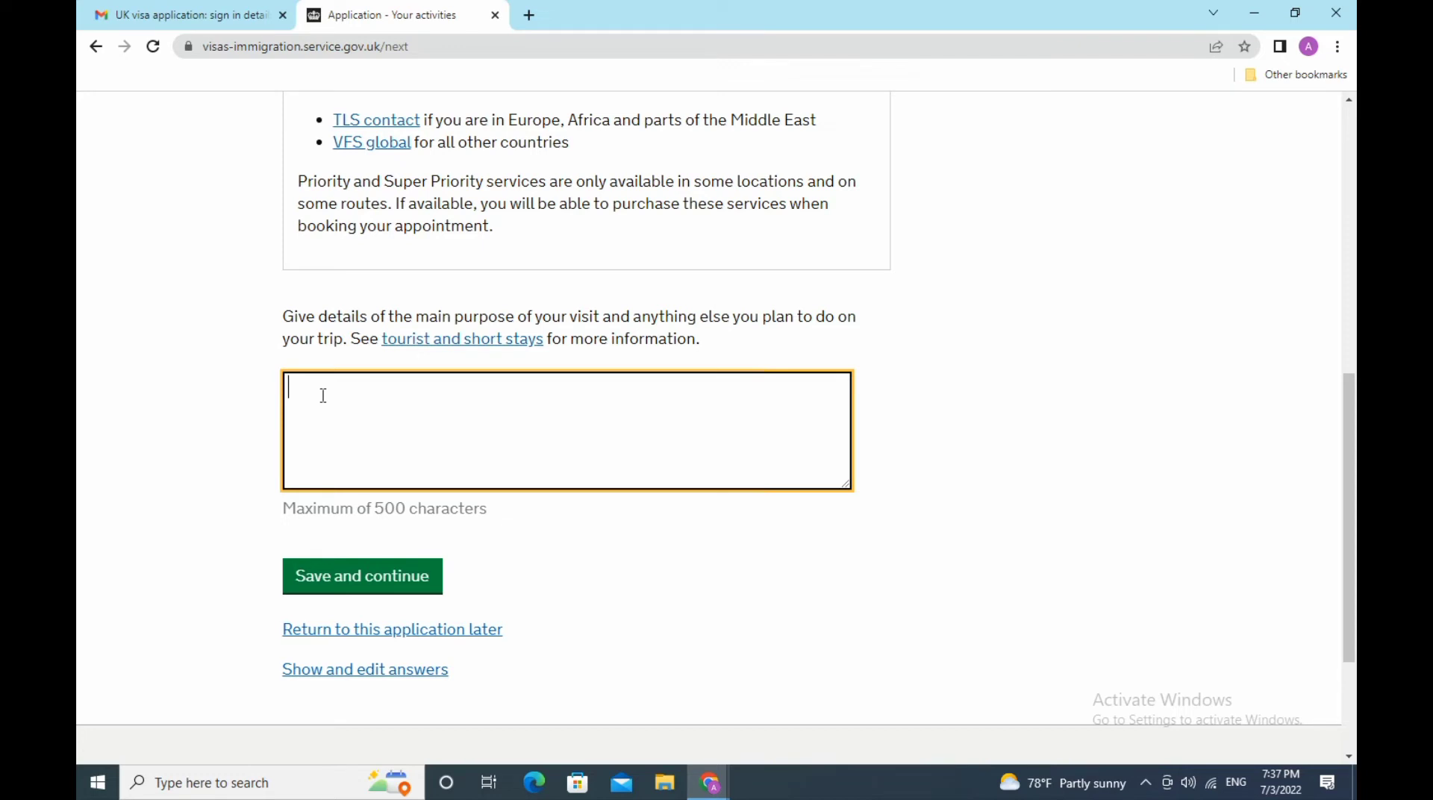
{"action": "type", "text": "Si"}
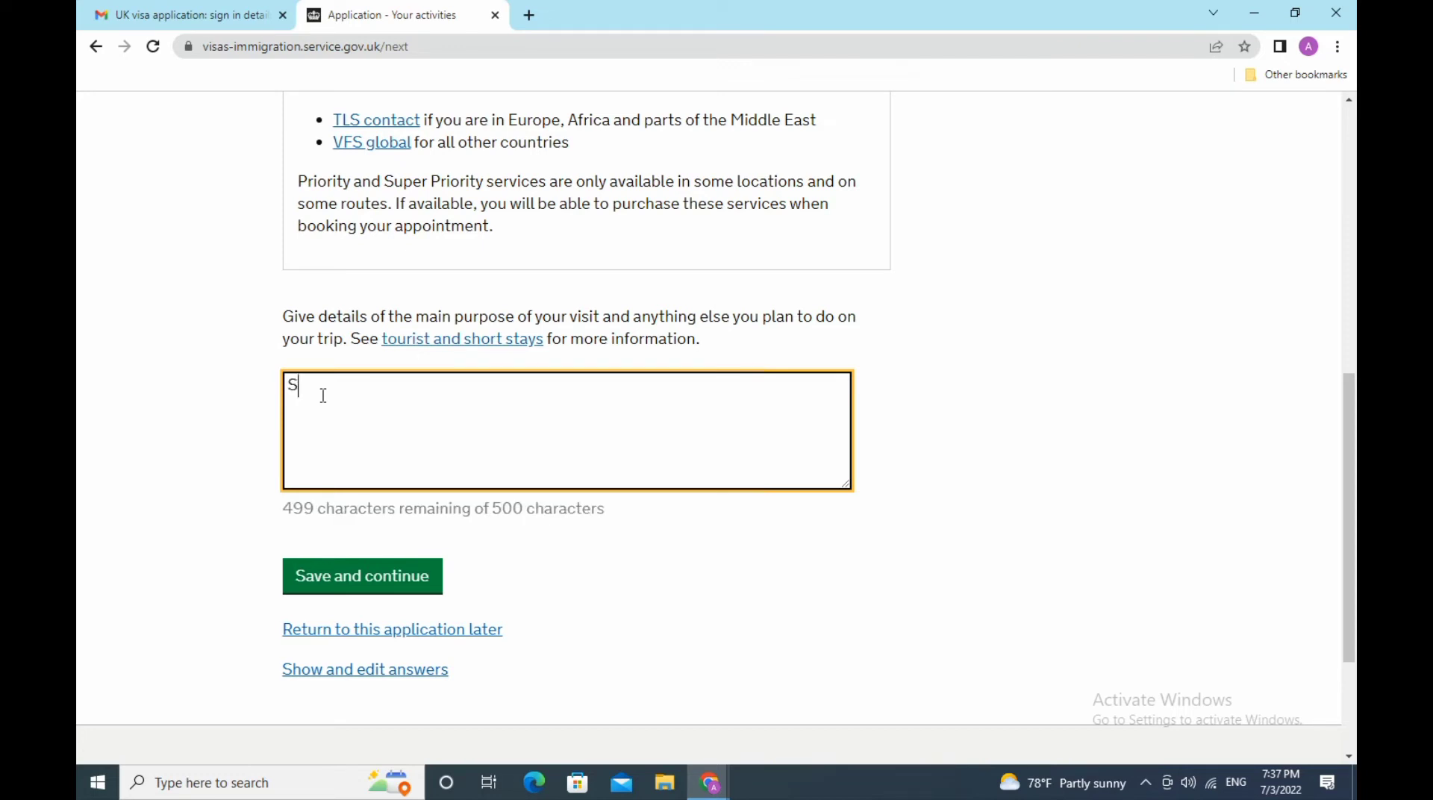
{"action": "type", "text": "ghtseeing"}
- Save the visit purpose and enter the partner's given names and family name
{"action": "left_click", "coordinate": [388, 589]}
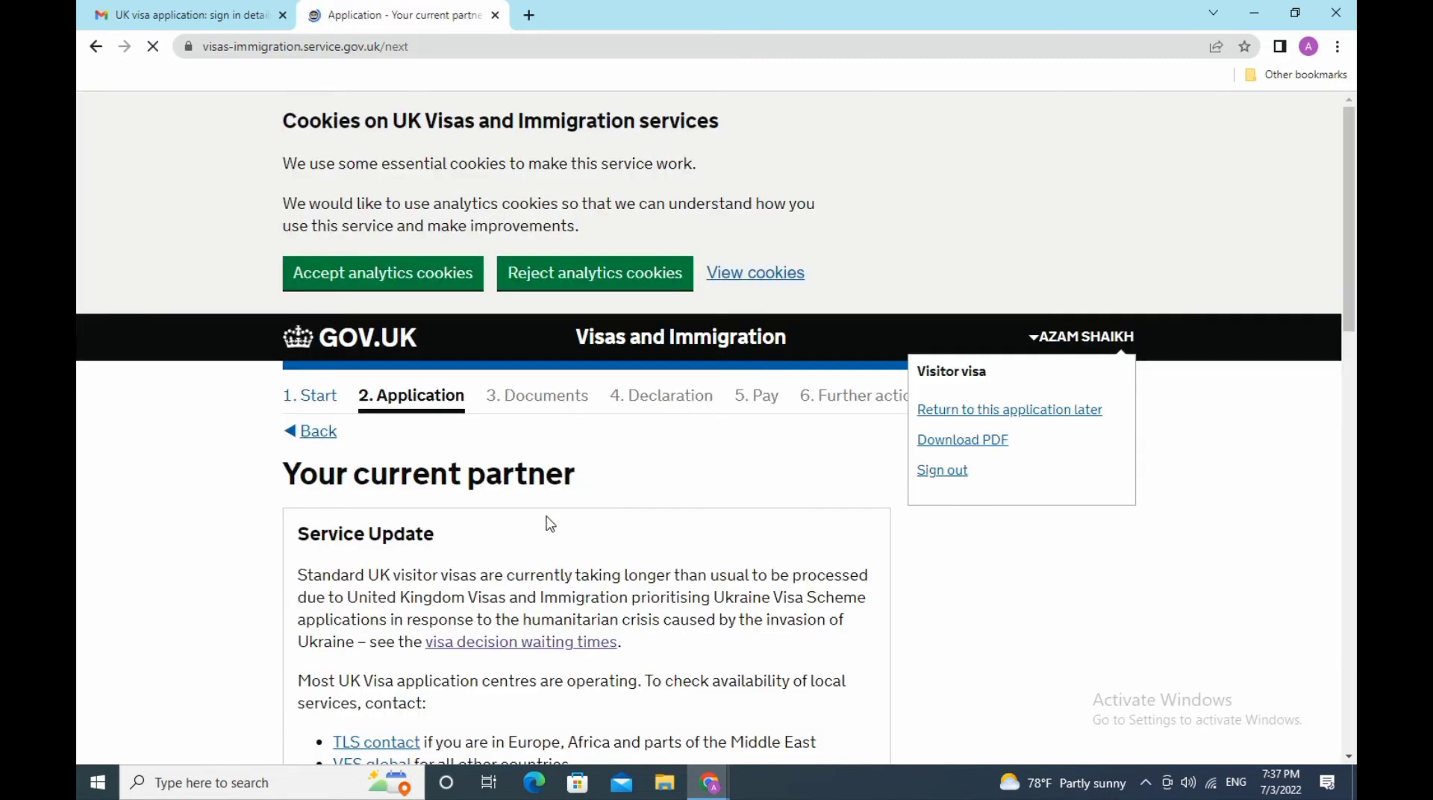
{"action": "scroll", "coordinate": [550, 525], "scroll_direction": "down", "scroll_amount": 3}
{"action": "scroll", "coordinate": [548, 525], "scroll_direction": "down", "scroll_amount": 5}
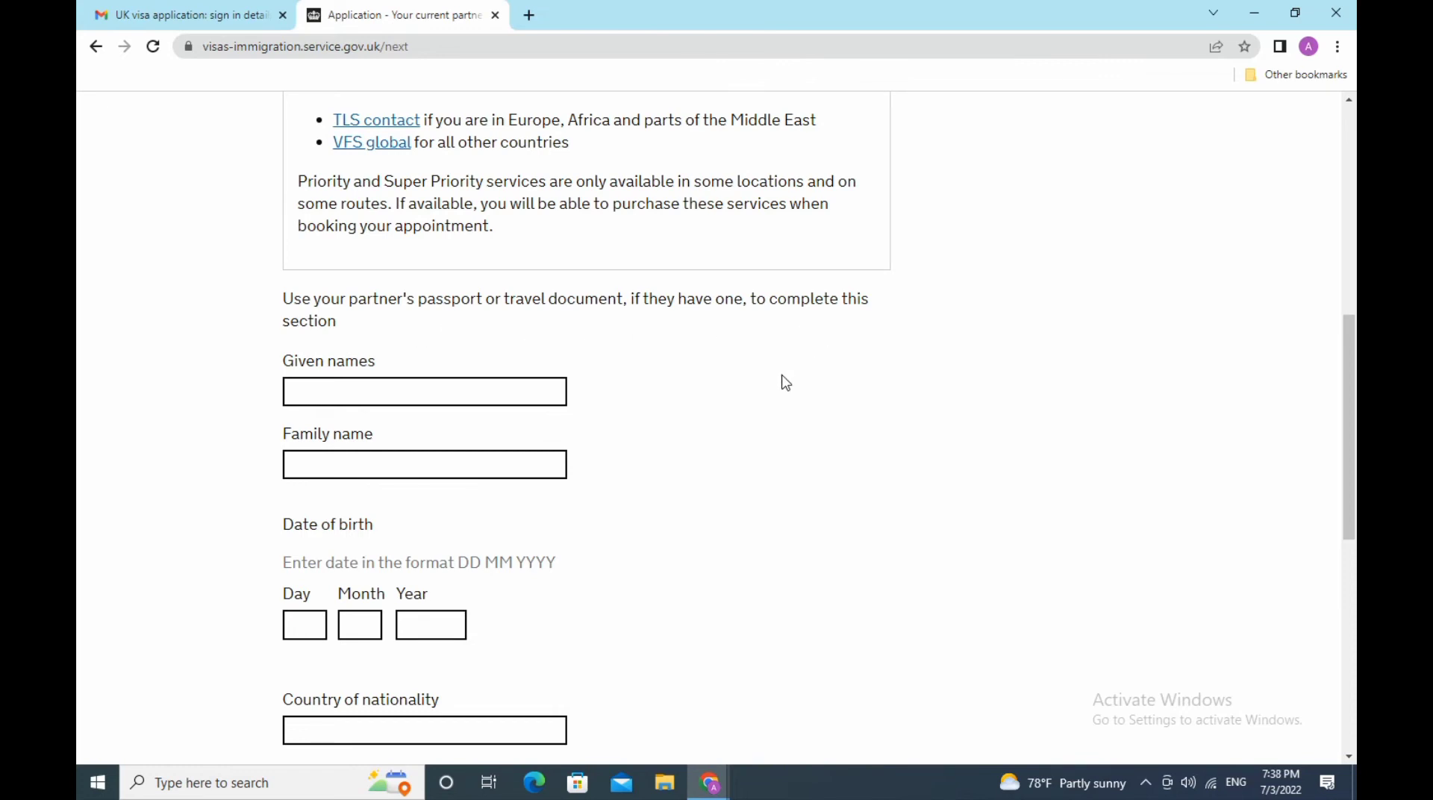
{"action": "scroll", "coordinate": [785, 383], "scroll_direction": "up", "scroll_amount": 3}
{"action": "scroll", "coordinate": [785, 383], "scroll_direction": "up", "scroll_amount": 3}
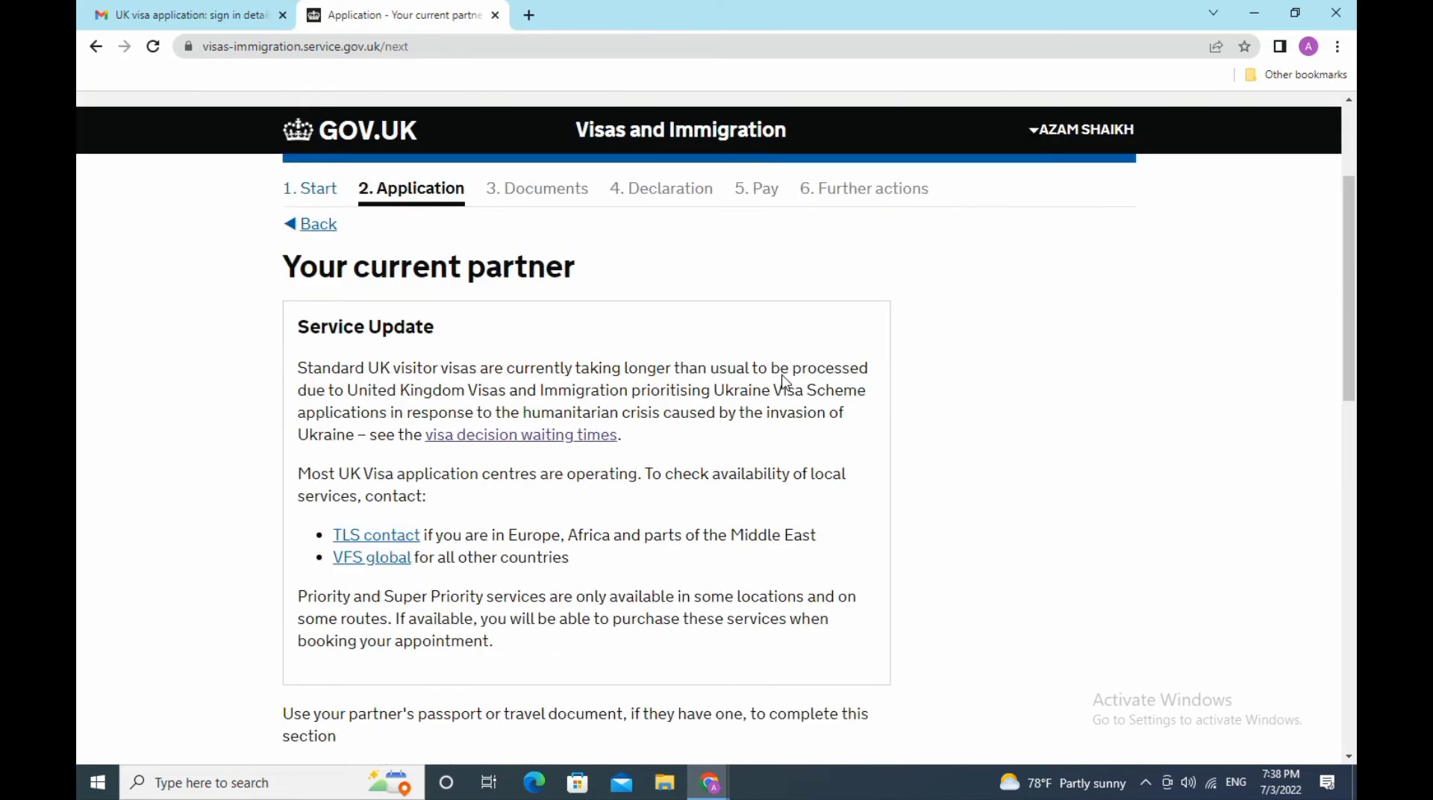
{"action": "scroll", "coordinate": [785, 383], "scroll_direction": "down", "scroll_amount": 3}
{"action": "scroll", "coordinate": [786, 383], "scroll_direction": "down", "scroll_amount": 3}
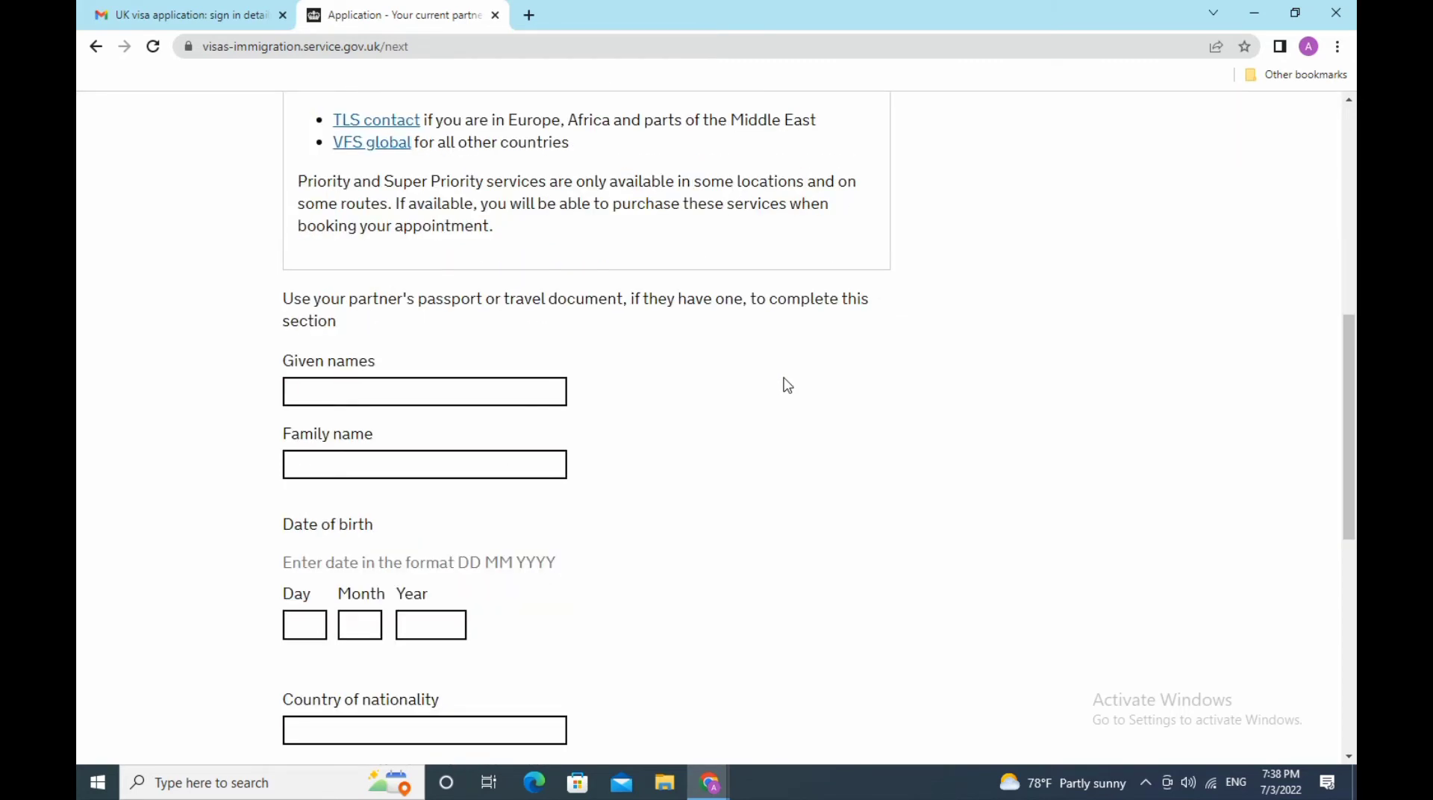
{"action": "left_click", "coordinate": [415, 393]}
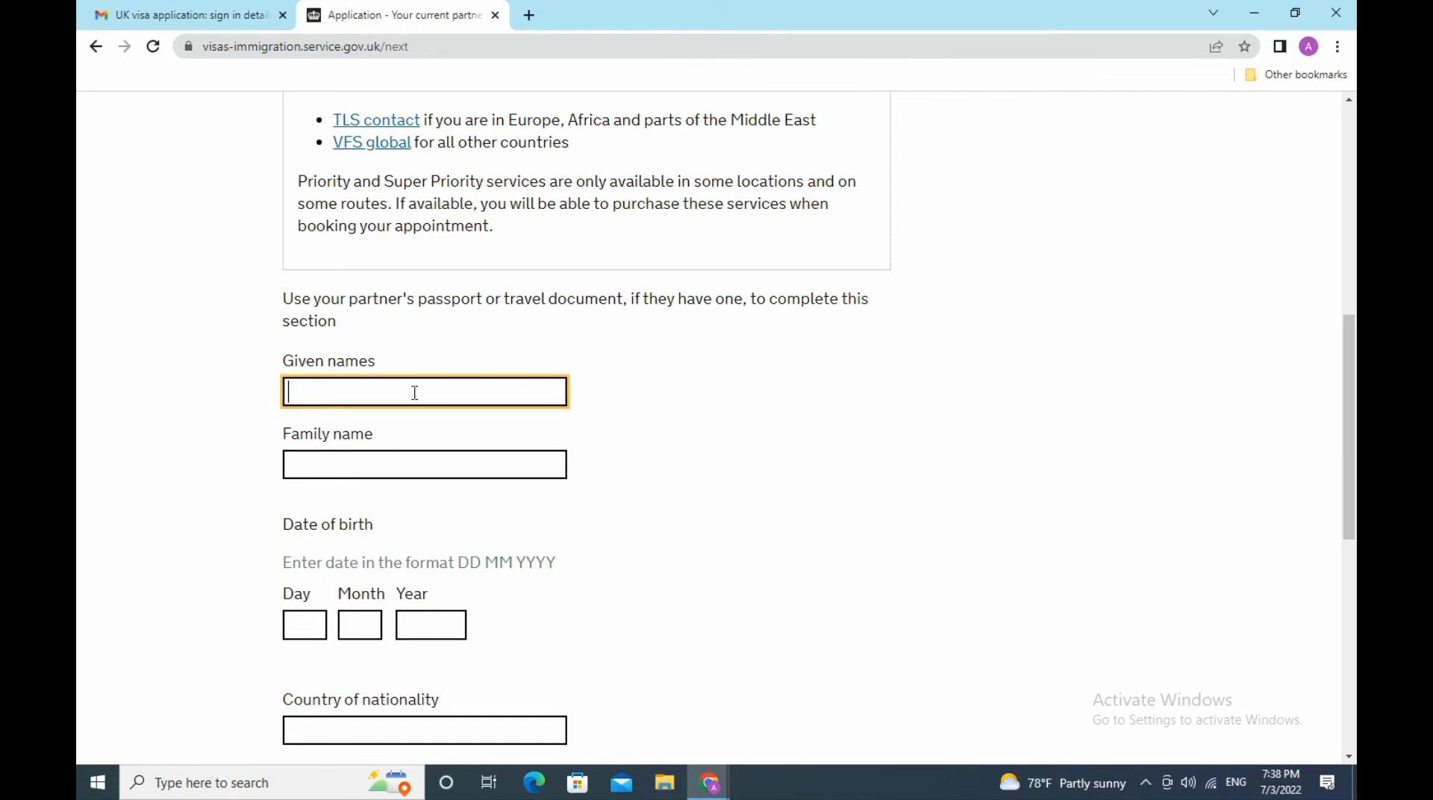
{"action": "type", "text": "xxxxxx"}
{"action": "left_click", "coordinate": [420, 465]}
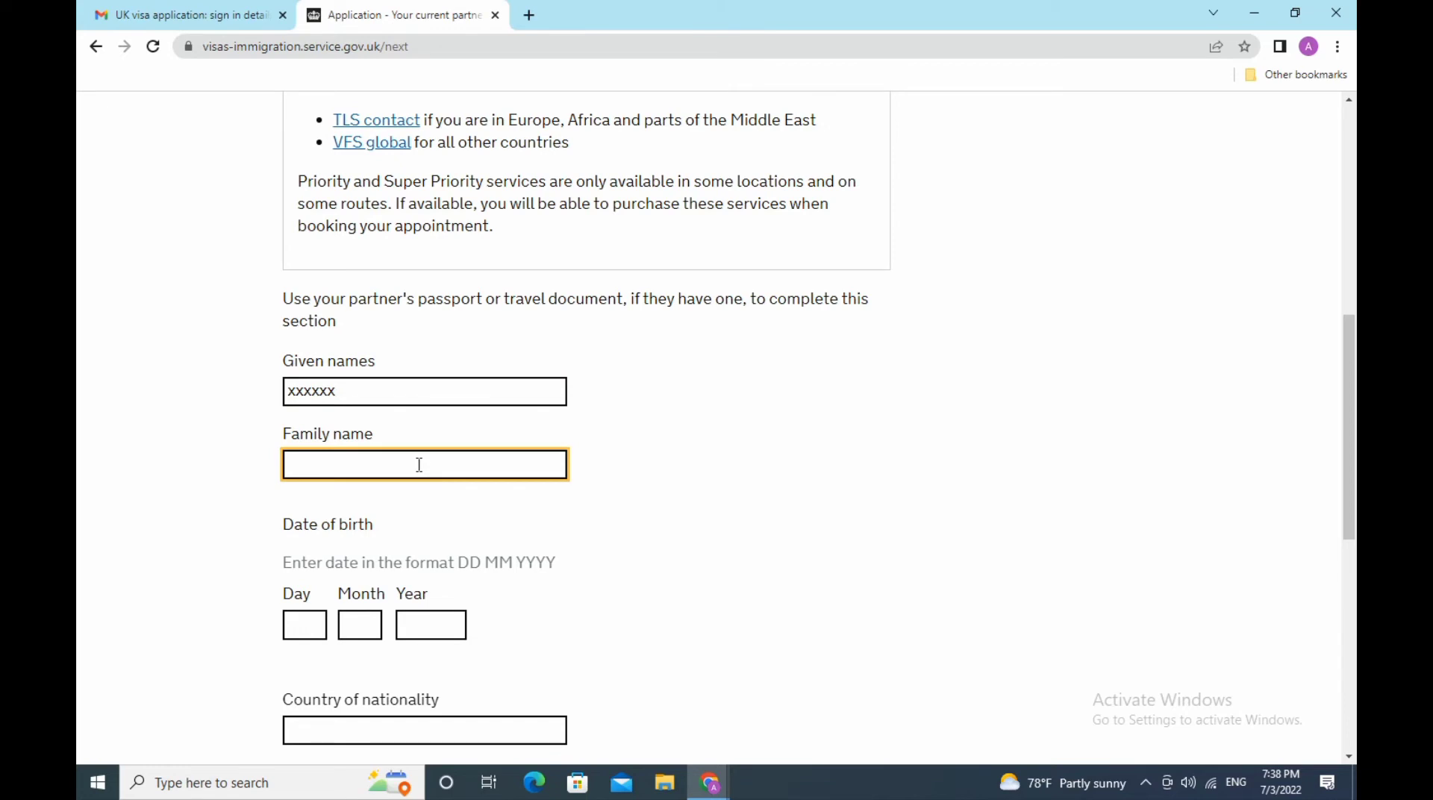
{"action": "type", "text": "shaikh"}
{"action": "scroll", "coordinate": [448, 529], "scroll_direction": "down", "scroll_amount": 3}
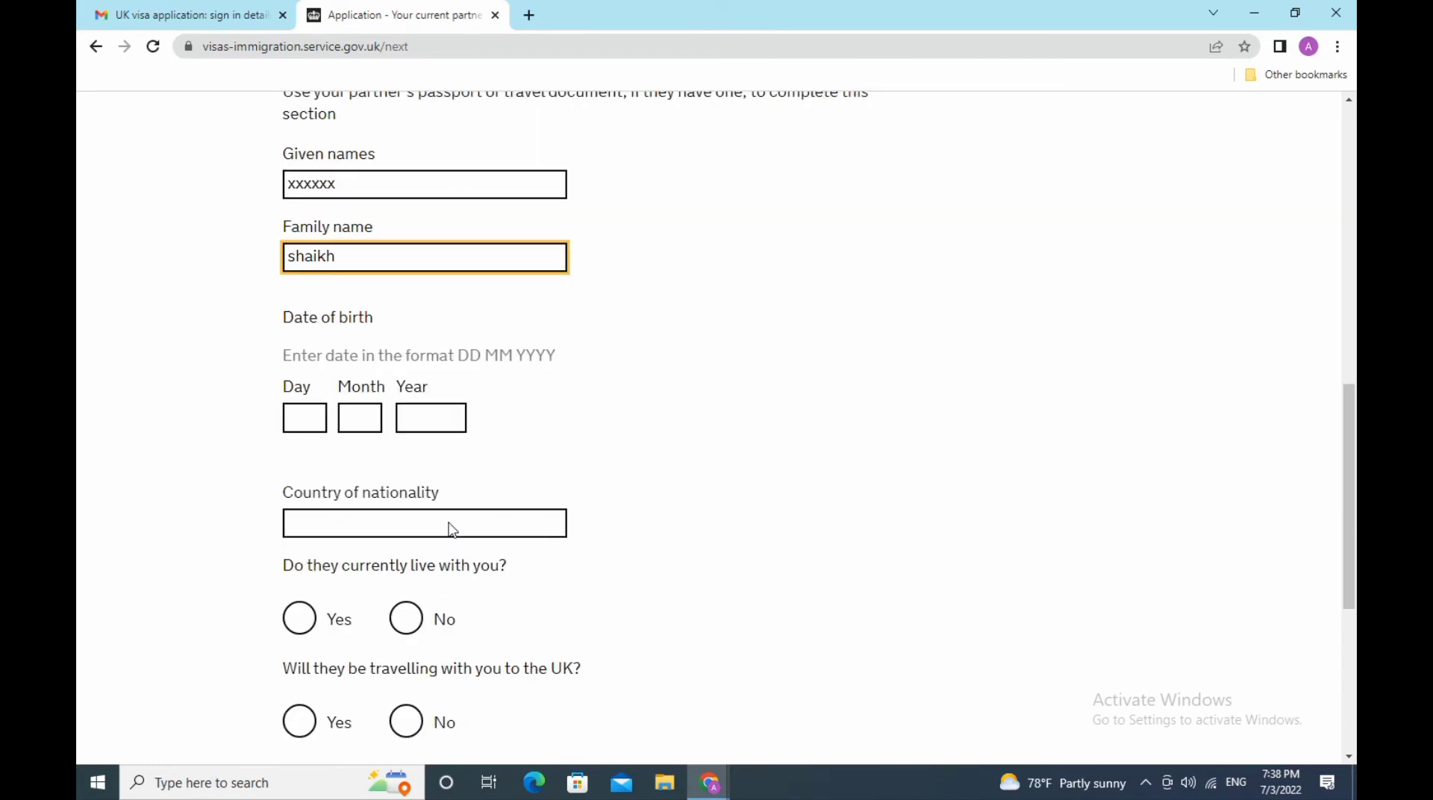
{"action": "left_click", "coordinate": [306, 421]}
{"action": "type", "text": "08"}
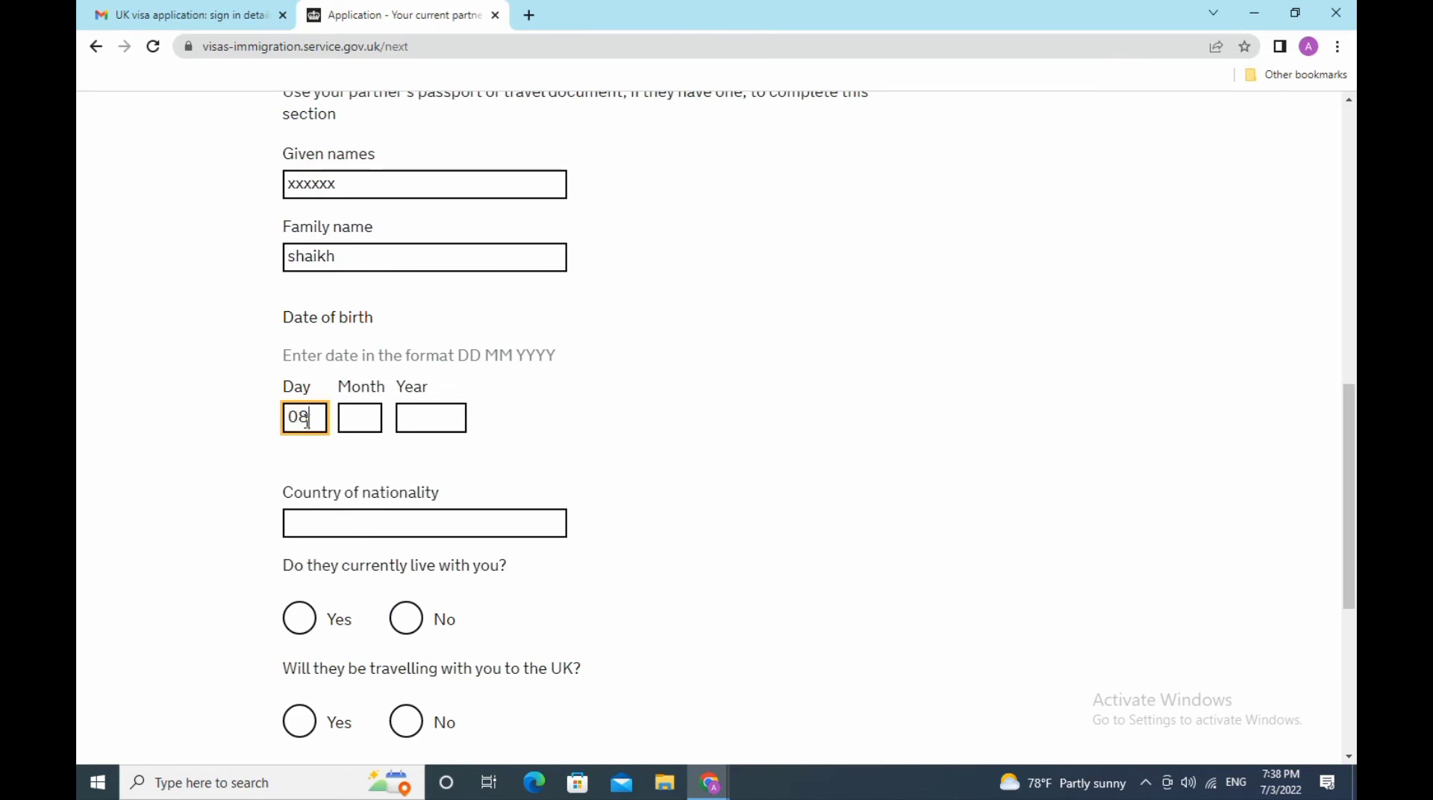
{"action": "left_click", "coordinate": [349, 422]}
{"action": "type", "text": "03"}
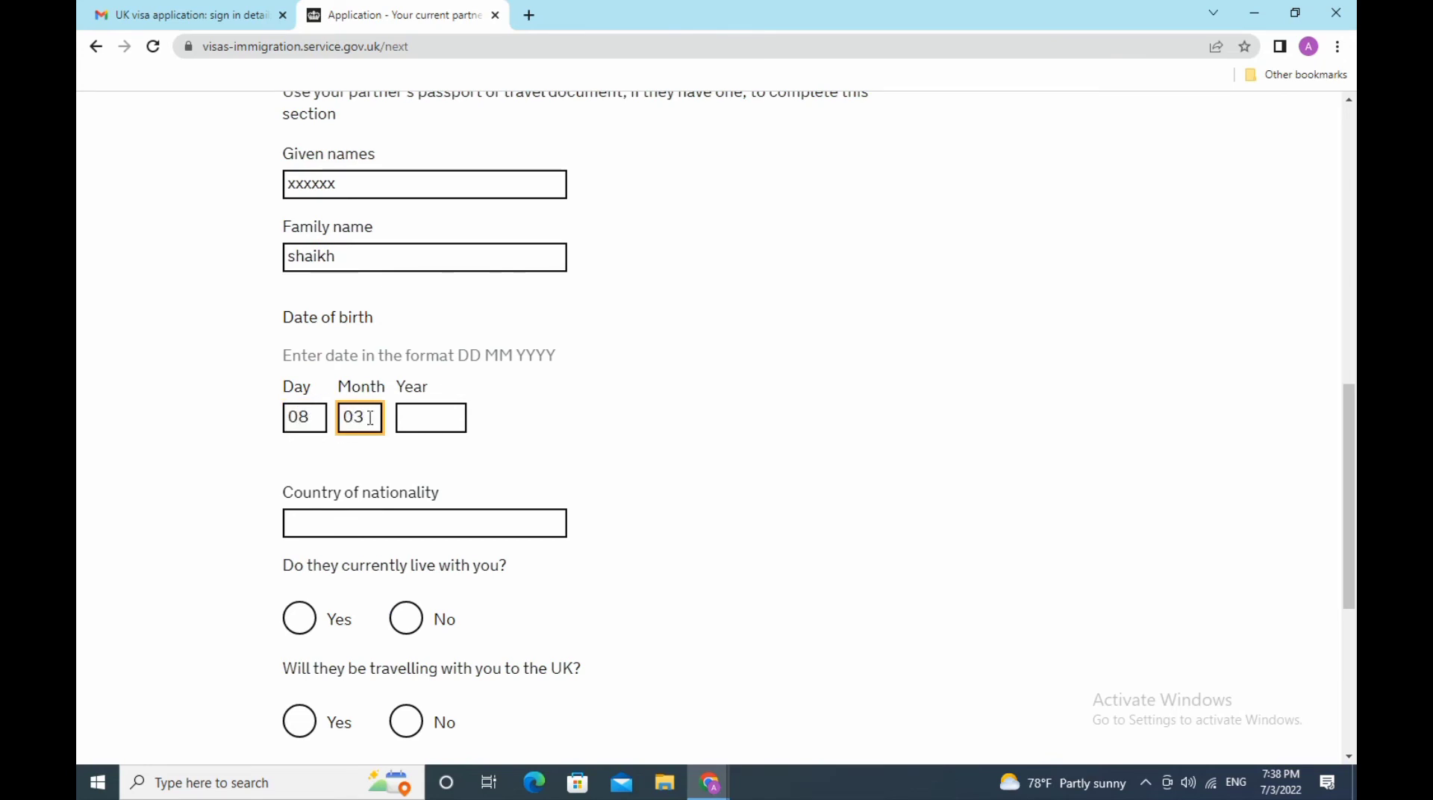
{"action": "left_click", "coordinate": [421, 416]}
{"action": "type", "text": "1"}
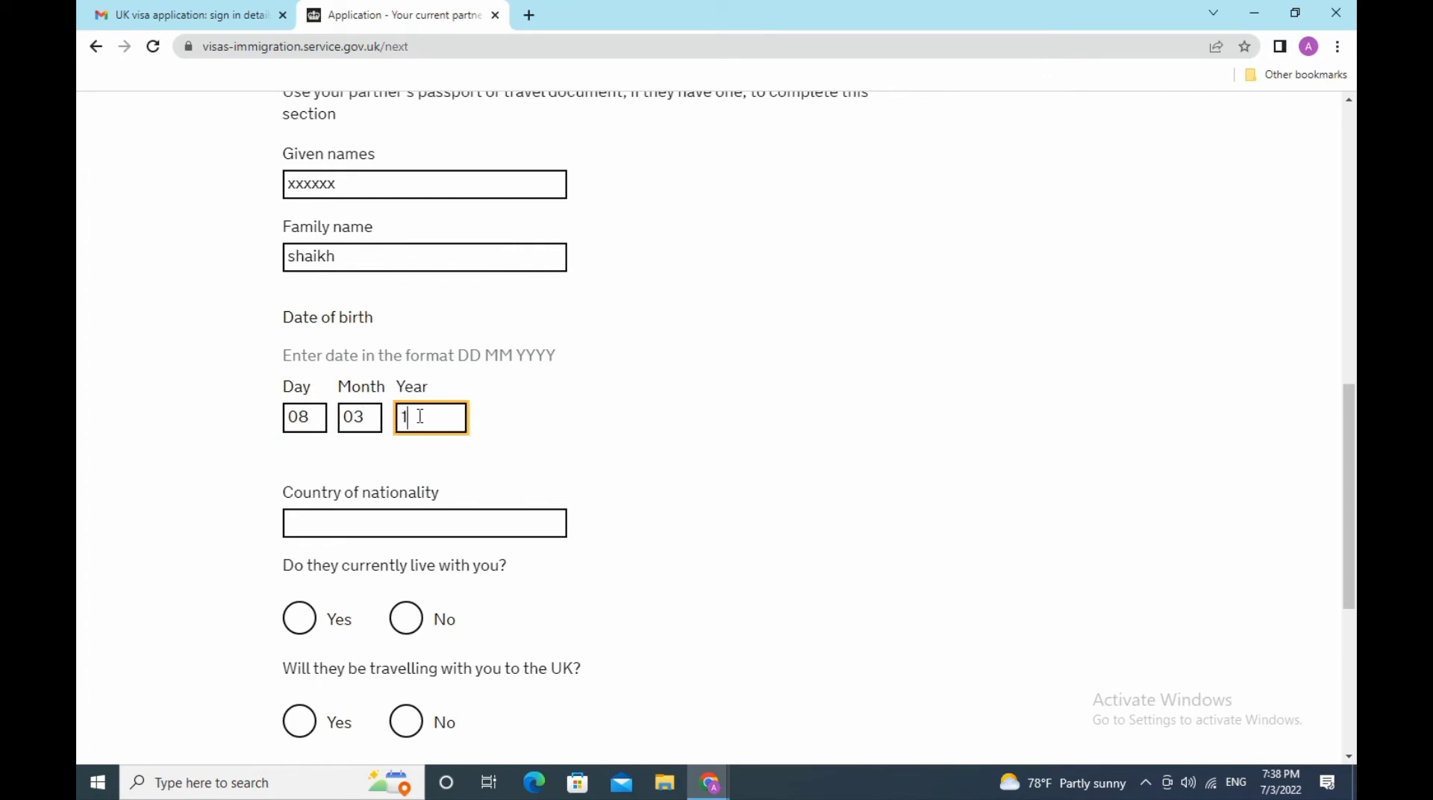
{"action": "type", "text": "938"}
- Set the partner's nationality to India, living with you but not travelling, and save
{"action": "left_click", "coordinate": [456, 522]}
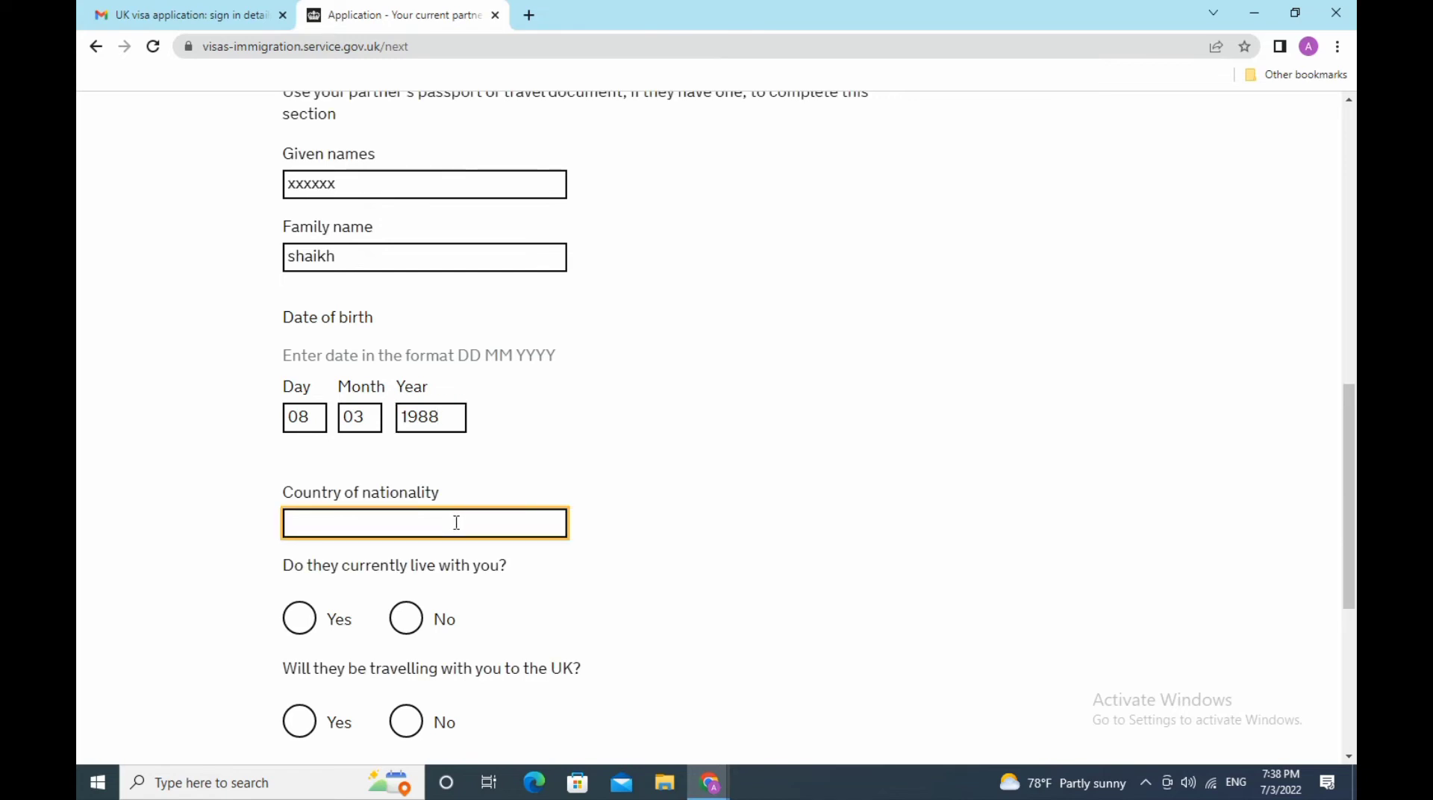
{"action": "type", "text": "In"}
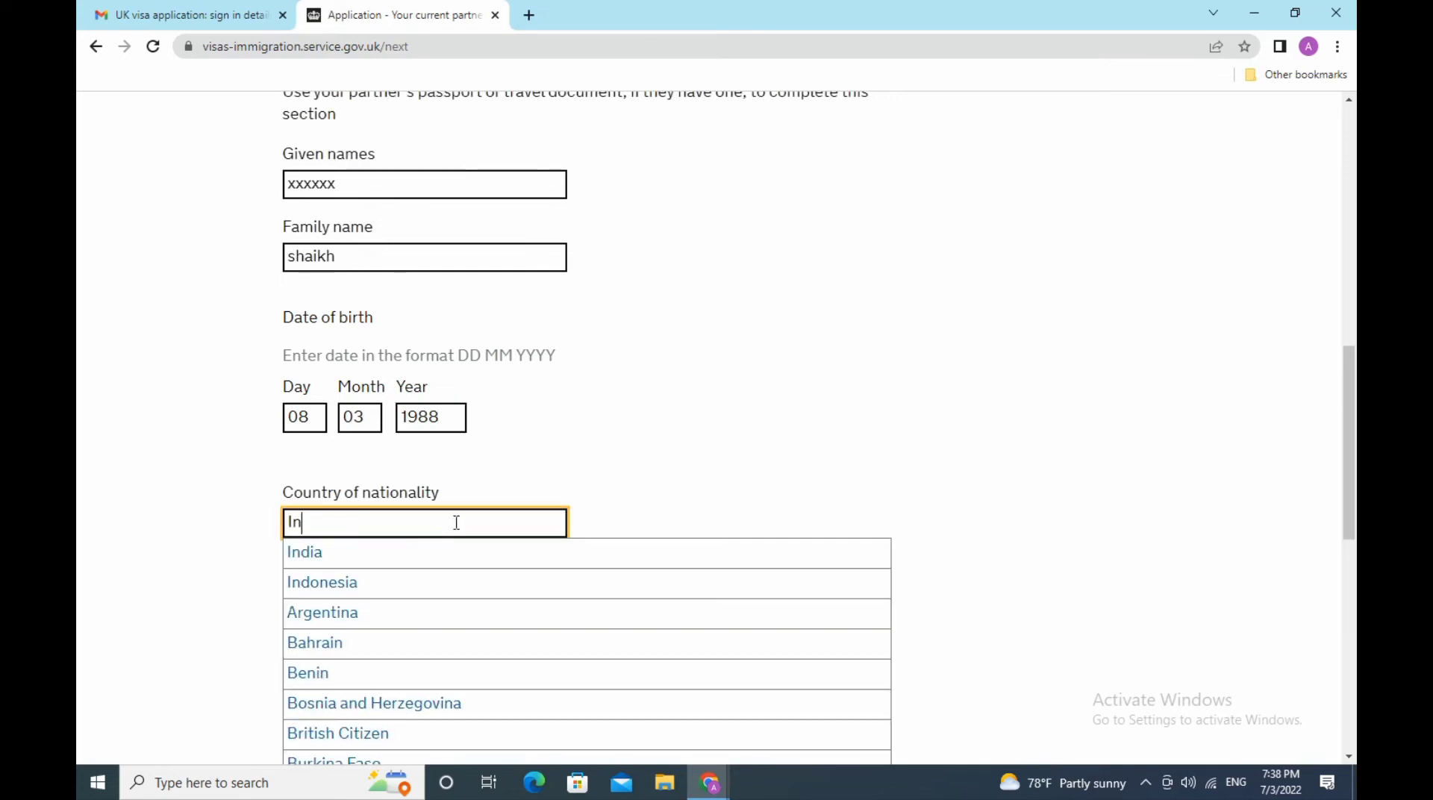
{"action": "left_click", "coordinate": [398, 558]}
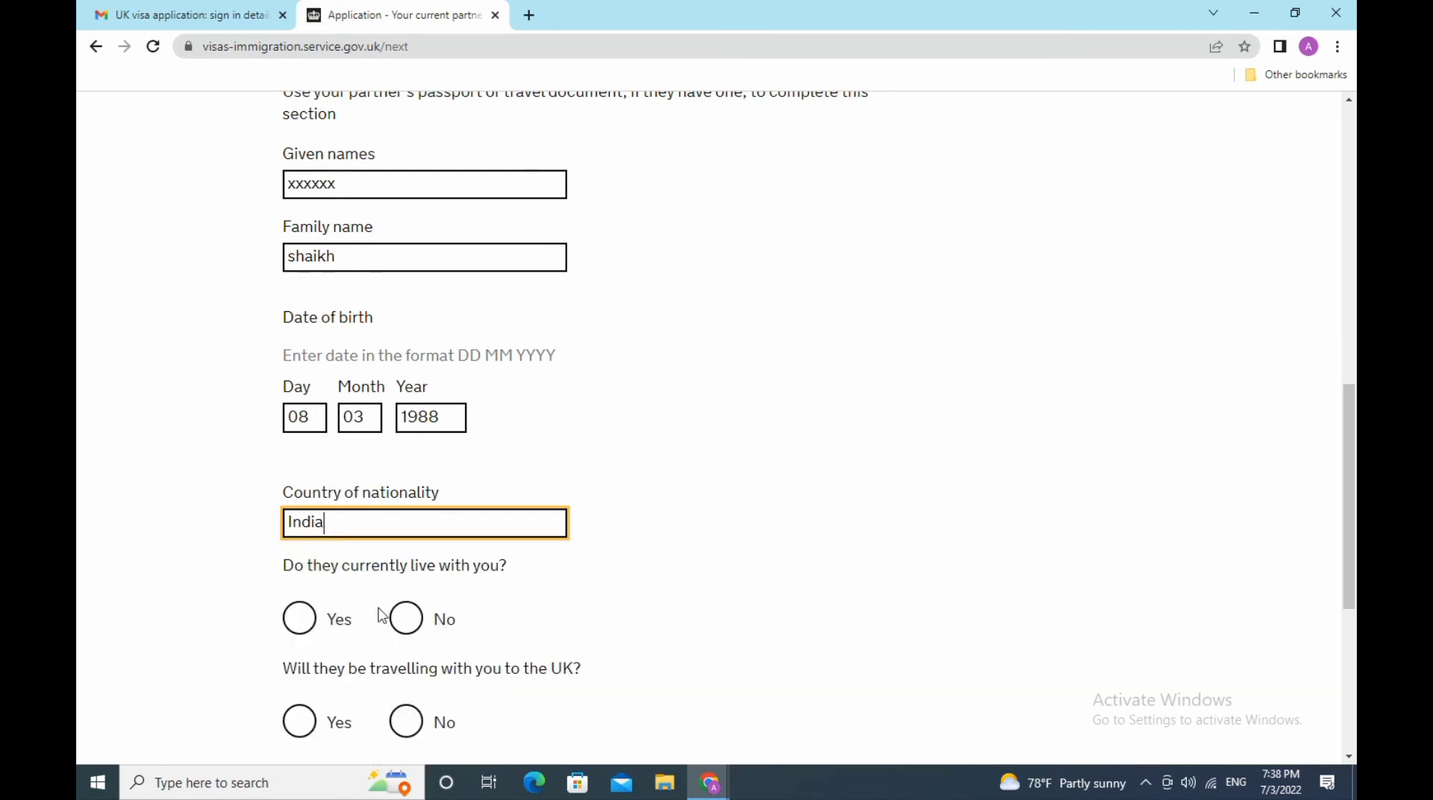
{"action": "left_click", "coordinate": [301, 619]}
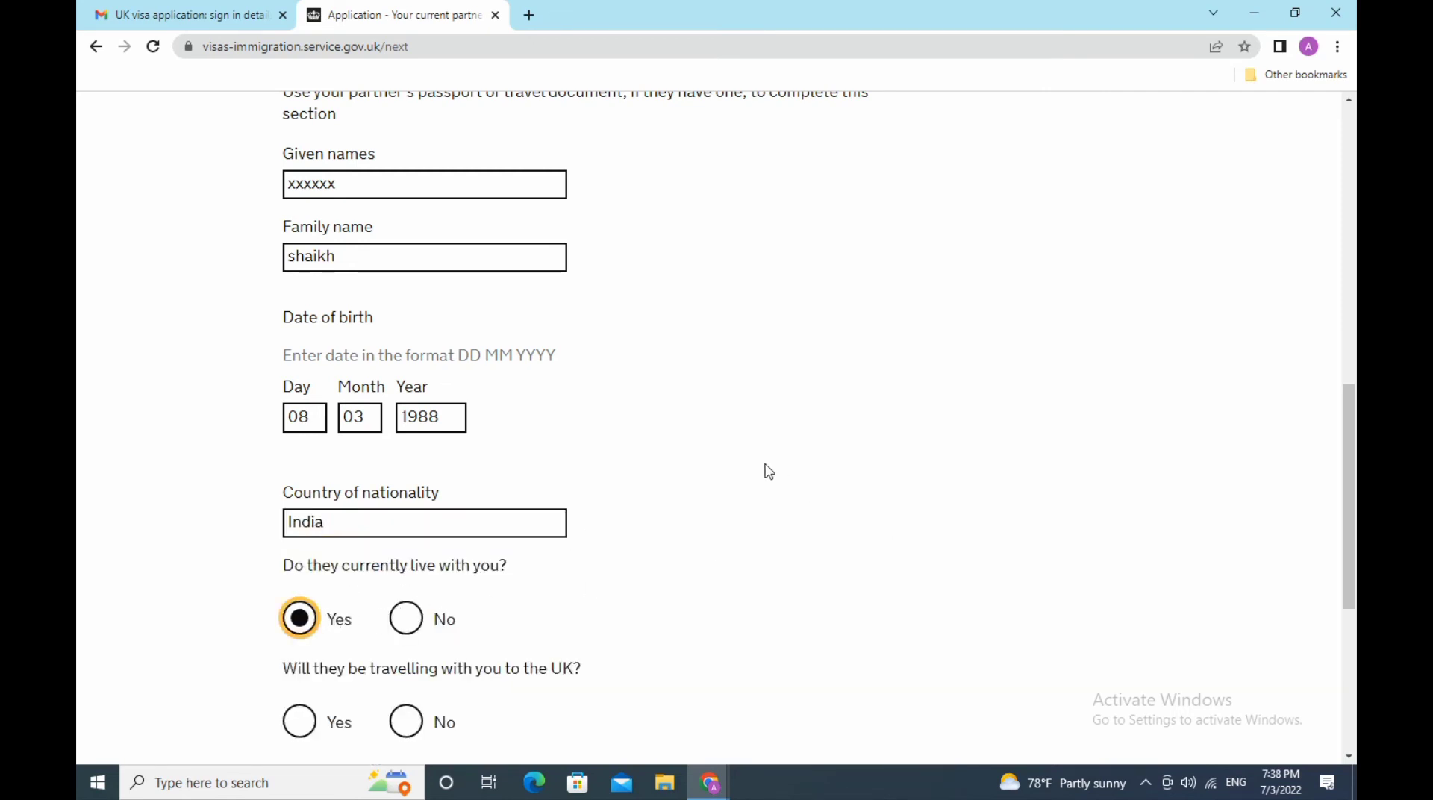
{"action": "scroll", "coordinate": [768, 471], "scroll_direction": "down", "scroll_amount": 3}
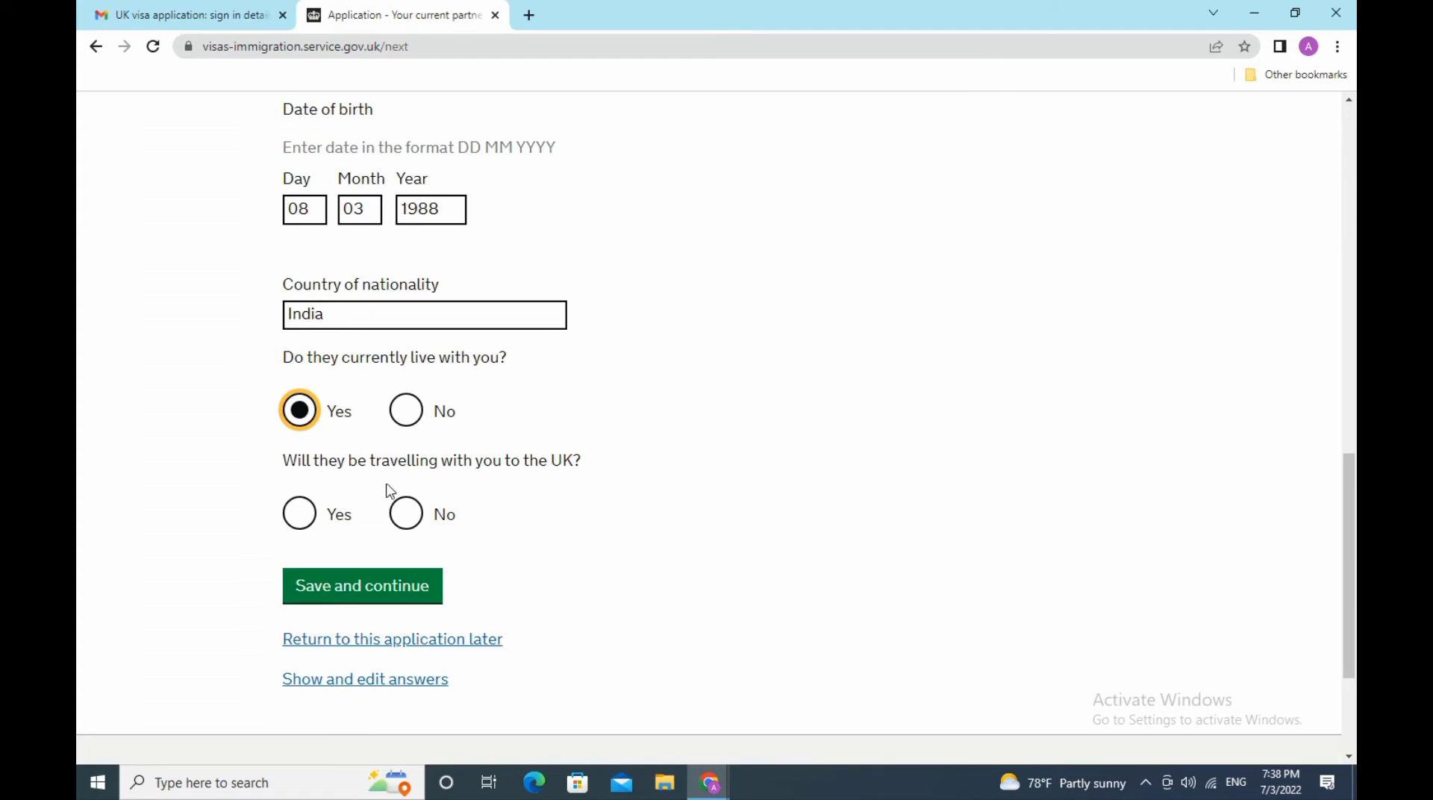
{"action": "left_click", "coordinate": [409, 520]}
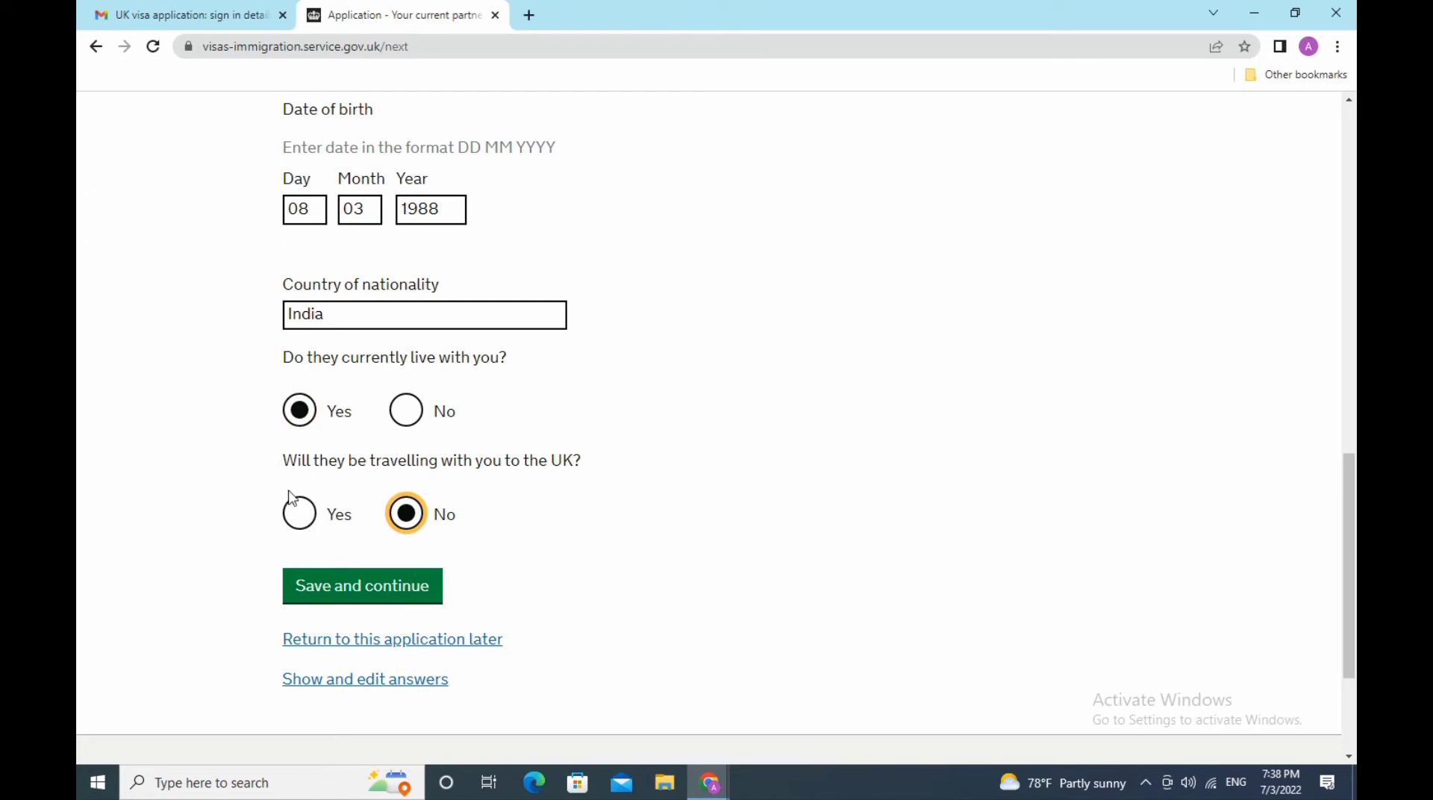
{"action": "scroll", "coordinate": [675, 502], "scroll_direction": "down", "scroll_amount": 3}
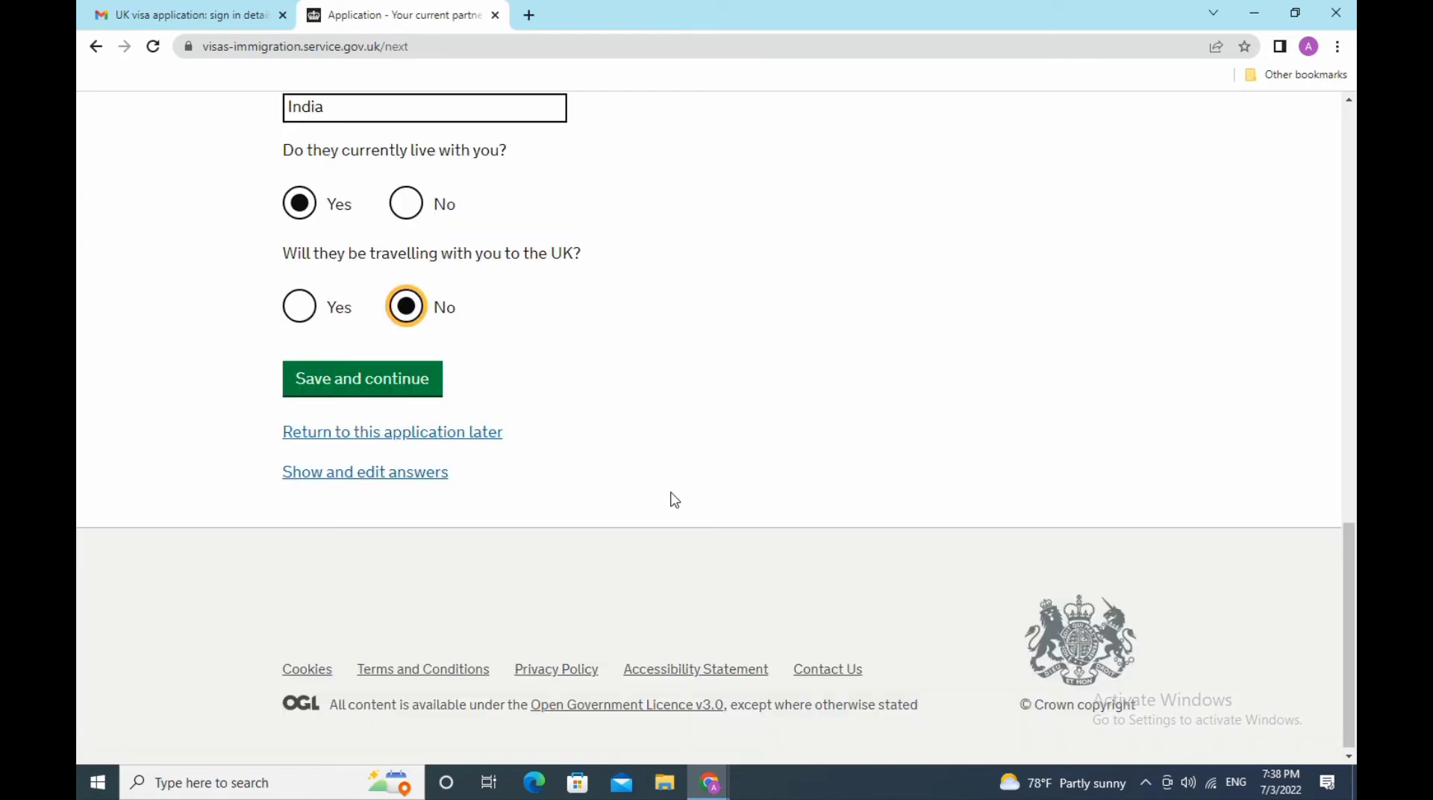
{"action": "left_click", "coordinate": [429, 392]}
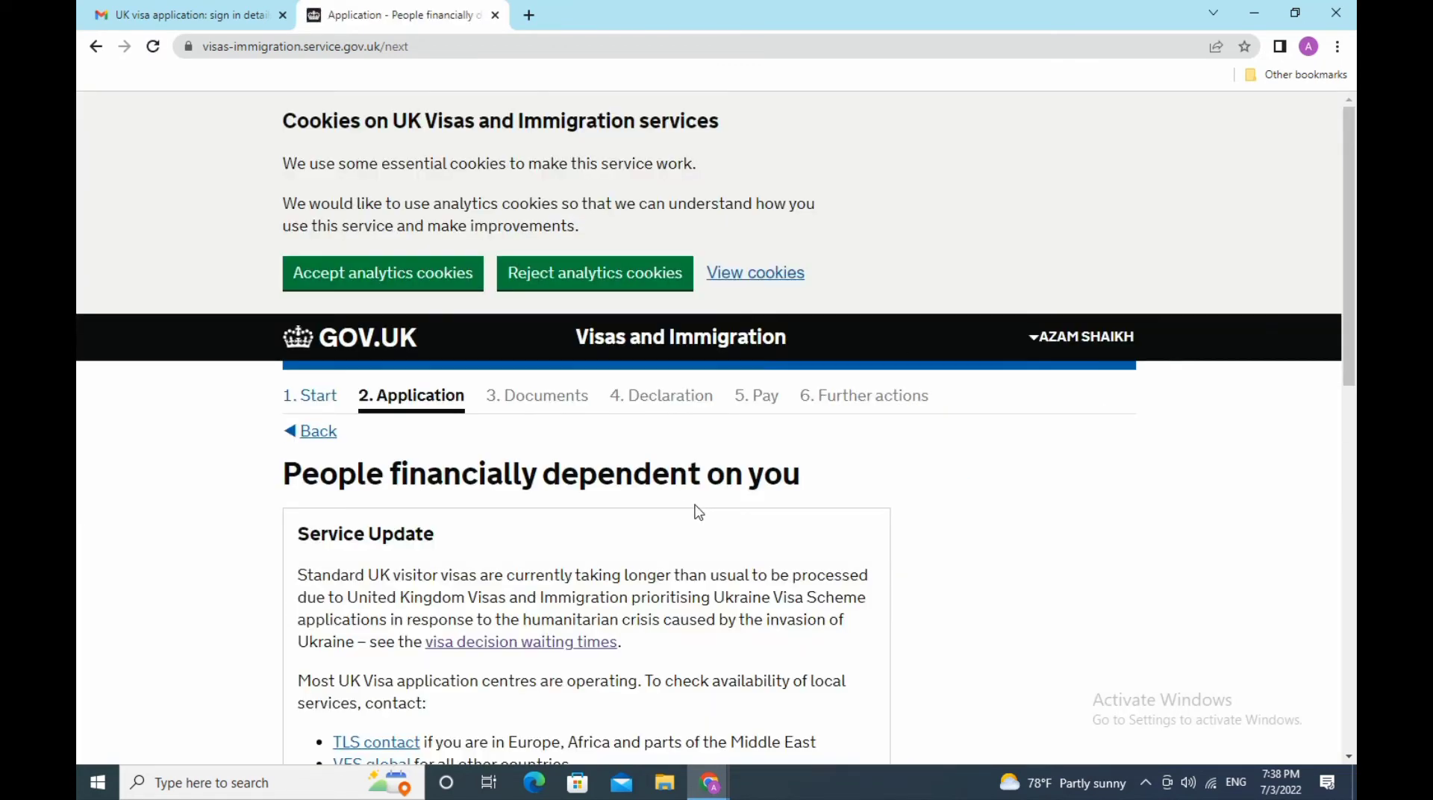
- Answer No to anyone being financially dependent on you and save
{"action": "scroll", "coordinate": [698, 512], "scroll_direction": "down", "scroll_amount": 5}
{"action": "scroll", "coordinate": [698, 512], "scroll_direction": "down", "scroll_amount": 3}
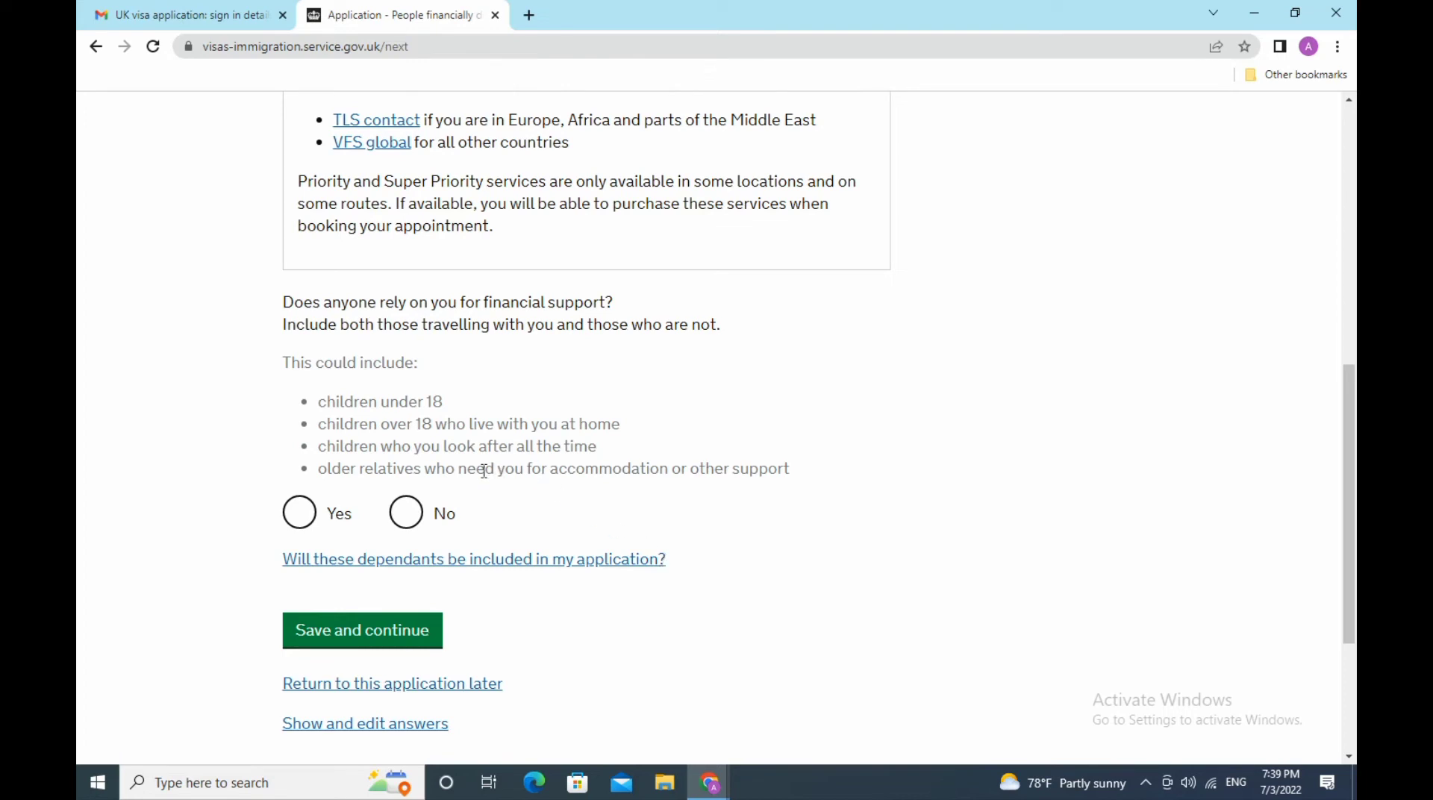
{"action": "left_click", "coordinate": [407, 515]}
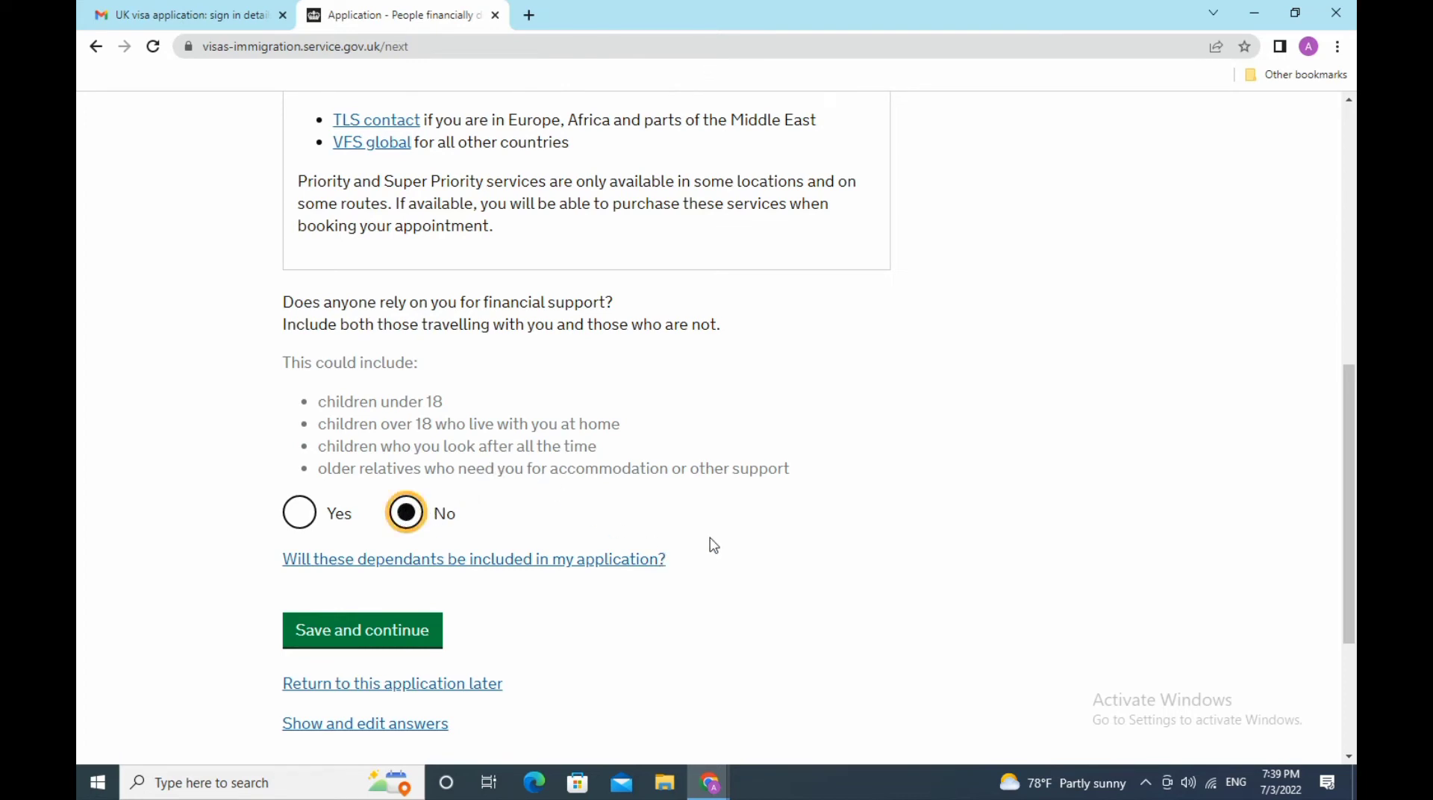
{"action": "scroll", "coordinate": [714, 546], "scroll_direction": "down", "scroll_amount": 3}
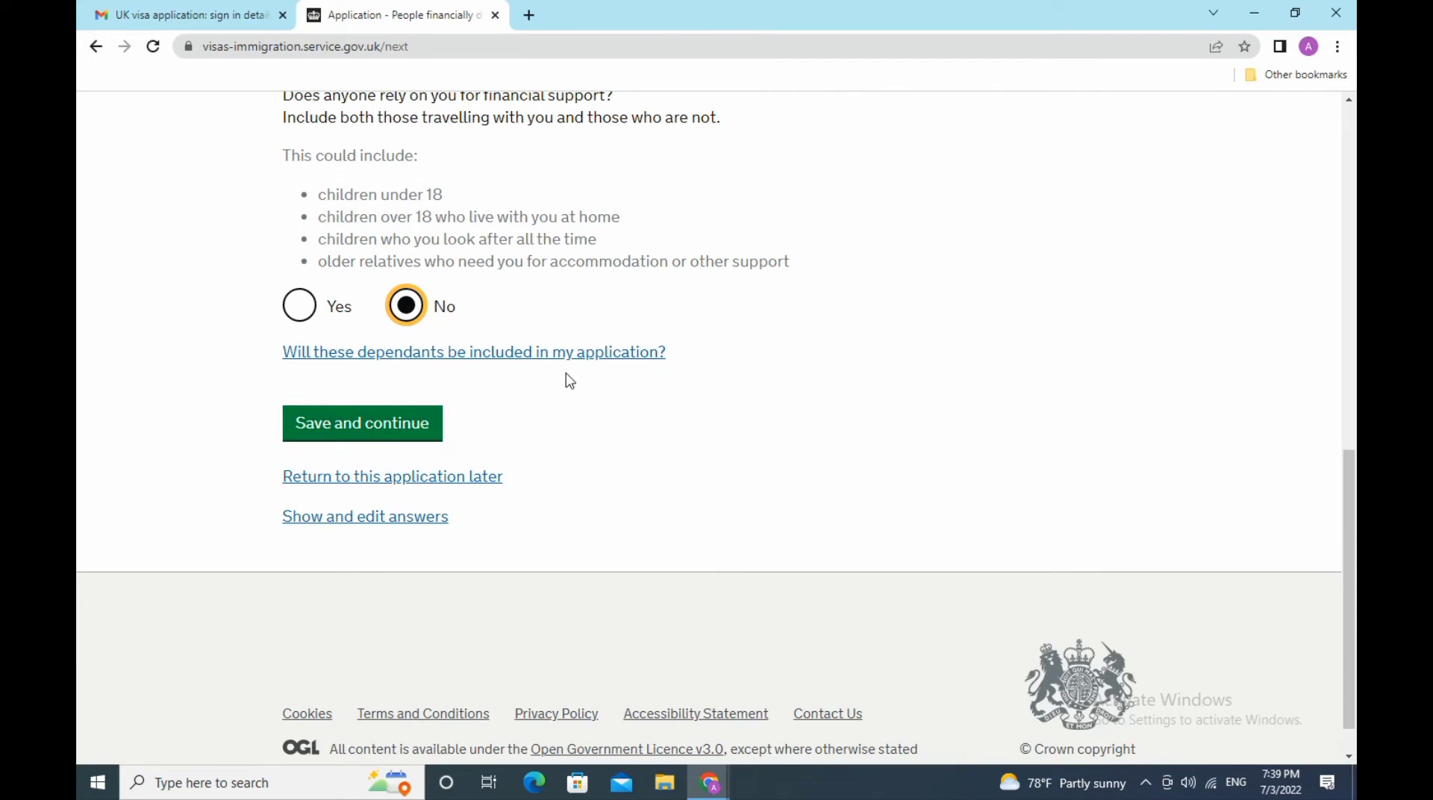
{"action": "left_click", "coordinate": [385, 424]}
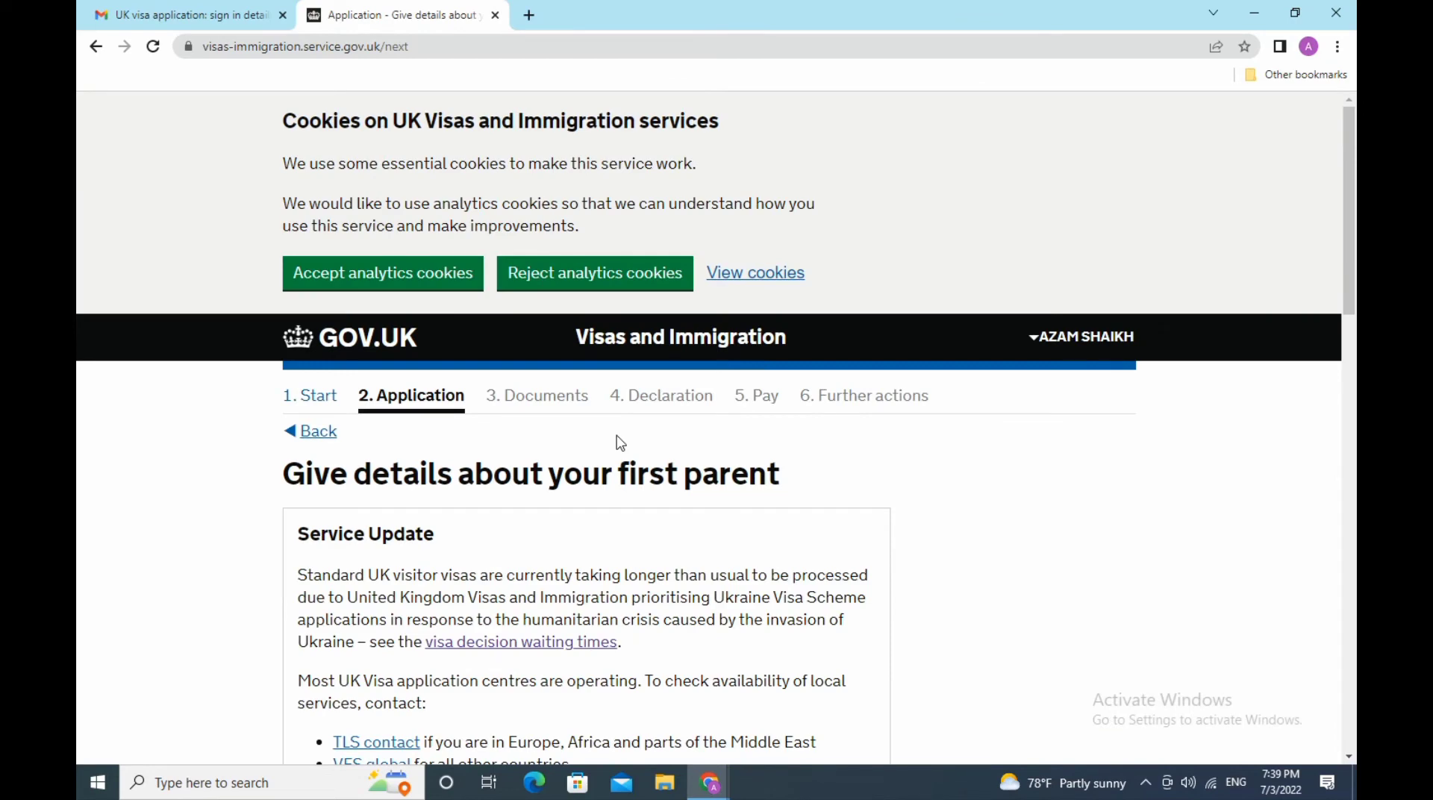
- Mark the first parent as mother and enter her given names and family name
{"action": "scroll", "coordinate": [620, 443], "scroll_direction": "down", "scroll_amount": 5}
{"action": "scroll", "coordinate": [618, 442], "scroll_direction": "down", "scroll_amount": 3}
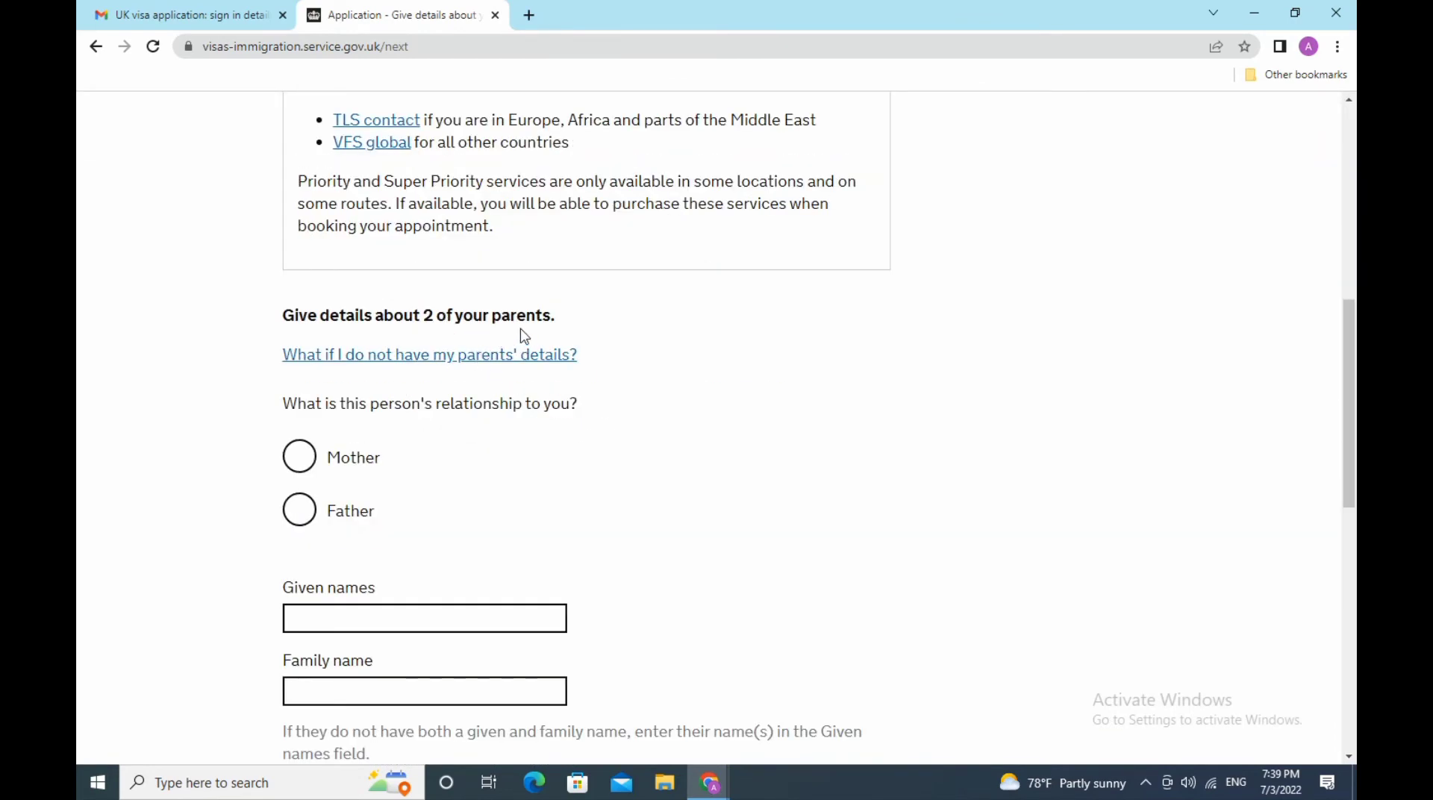
{"action": "scroll", "coordinate": [522, 336], "scroll_direction": "down", "scroll_amount": 3}
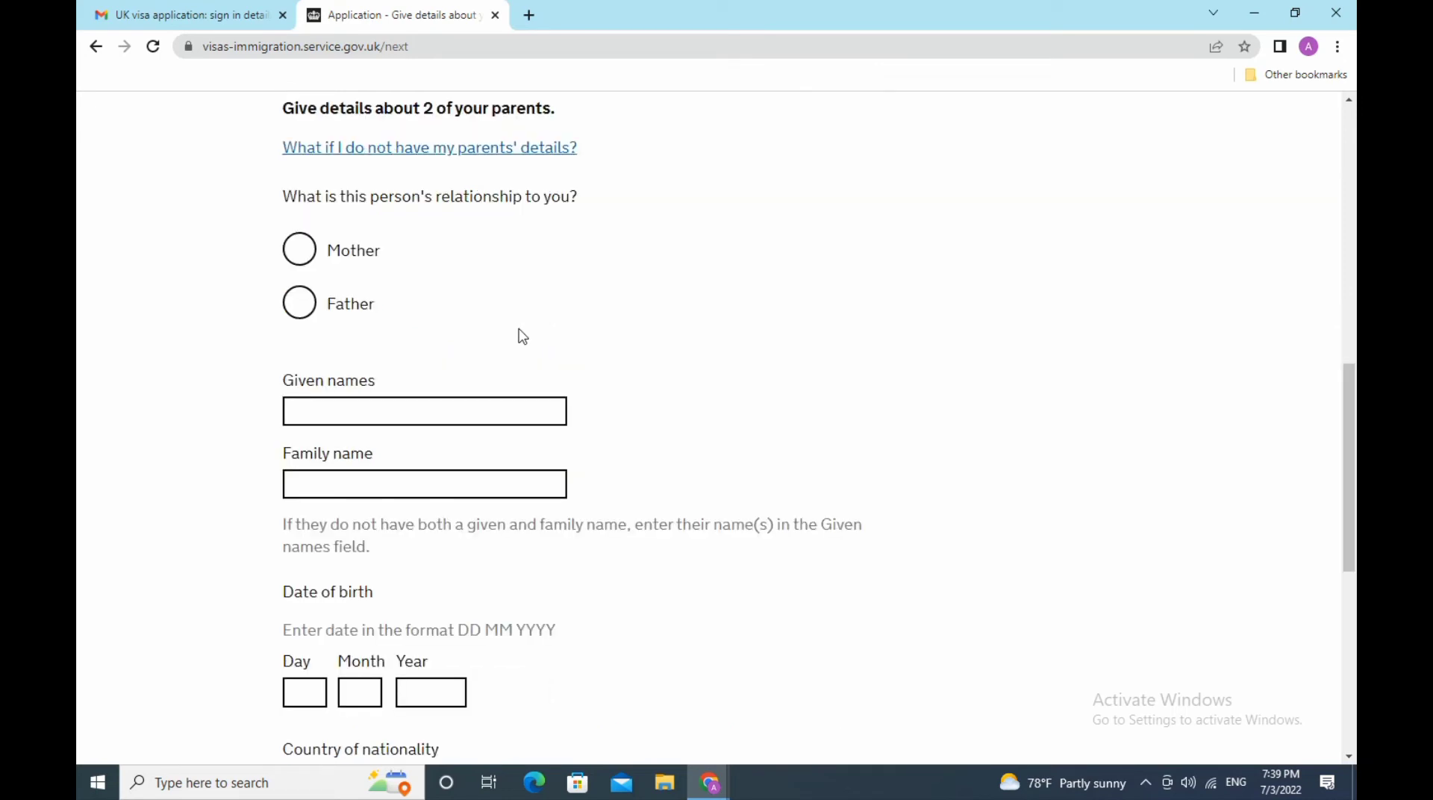
{"action": "left_click", "coordinate": [309, 250]}
{"action": "left_click", "coordinate": [396, 409]}
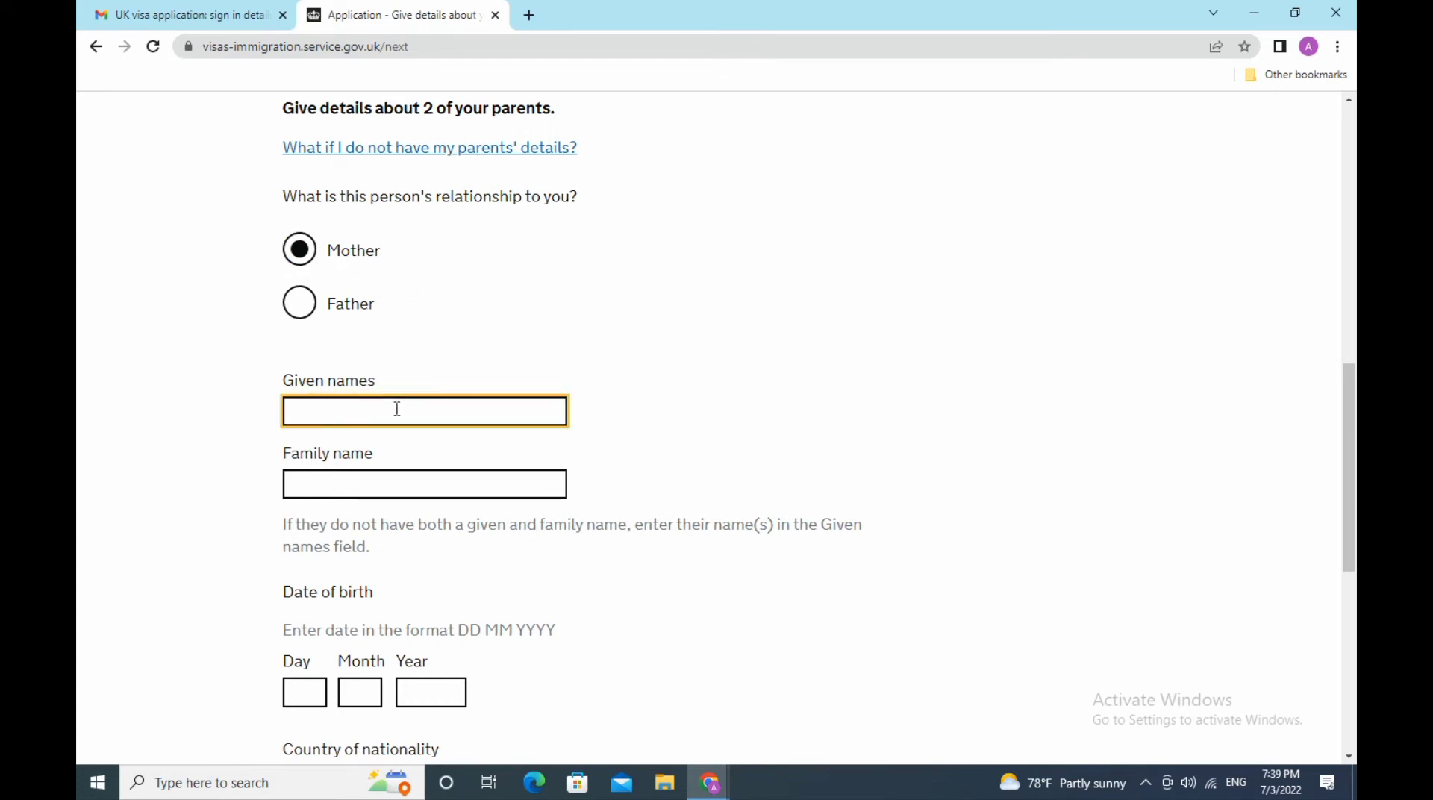
{"action": "type", "text": "xxxxxx"}
{"action": "left_click", "coordinate": [489, 491]}
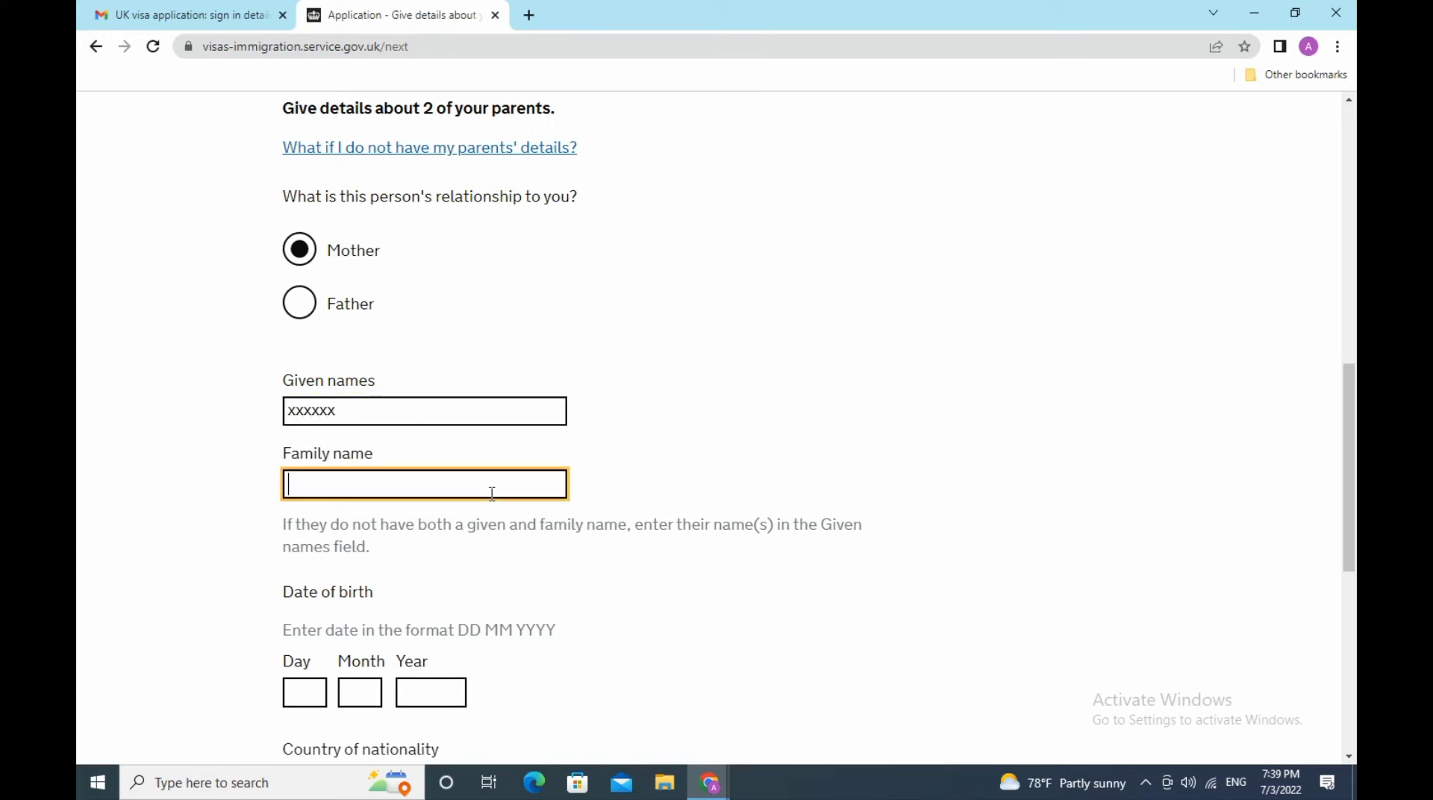
{"action": "type", "text": "shaikh"}
{"action": "scroll", "coordinate": [677, 490], "scroll_direction": "down", "scroll_amount": 3}
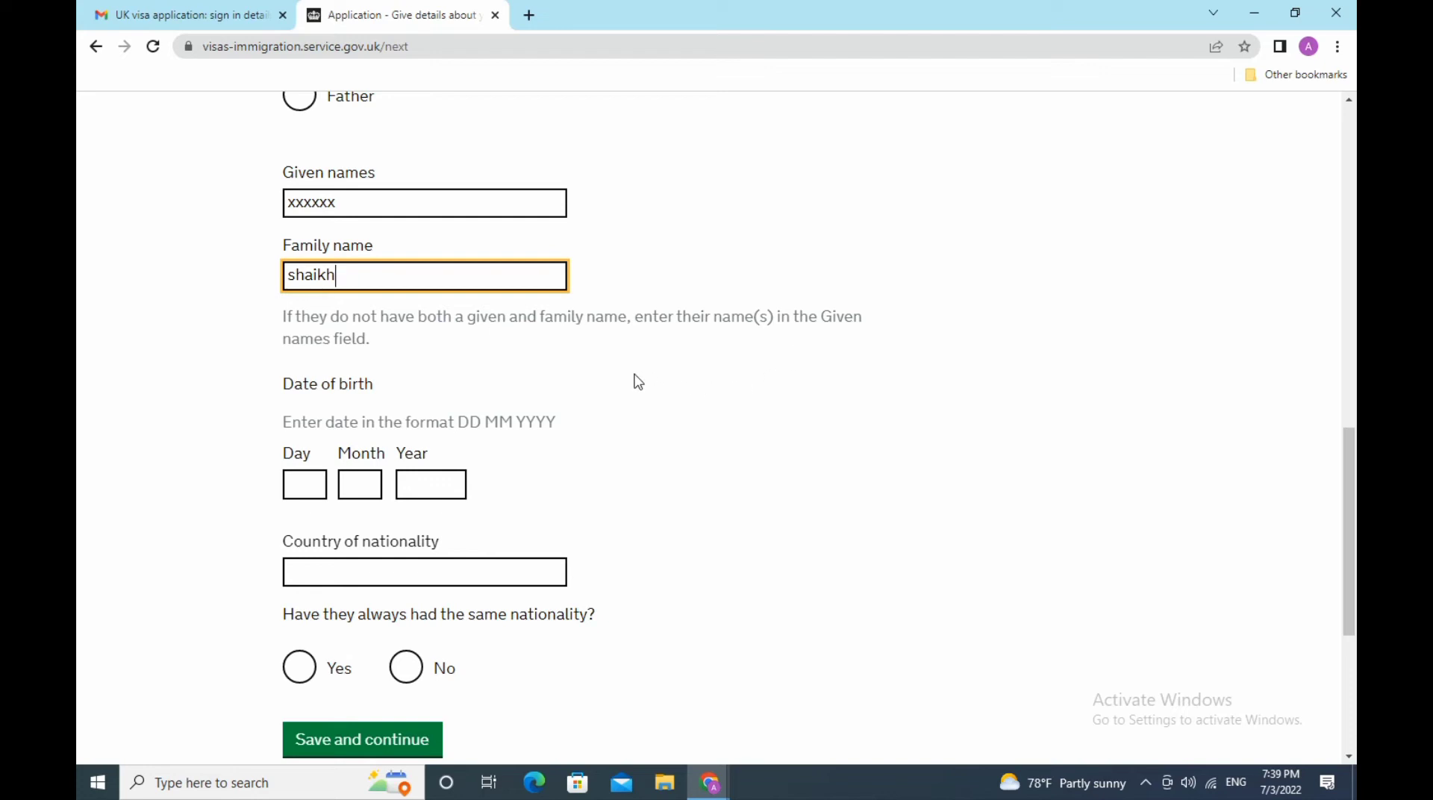
{"action": "left_click", "coordinate": [317, 486]}
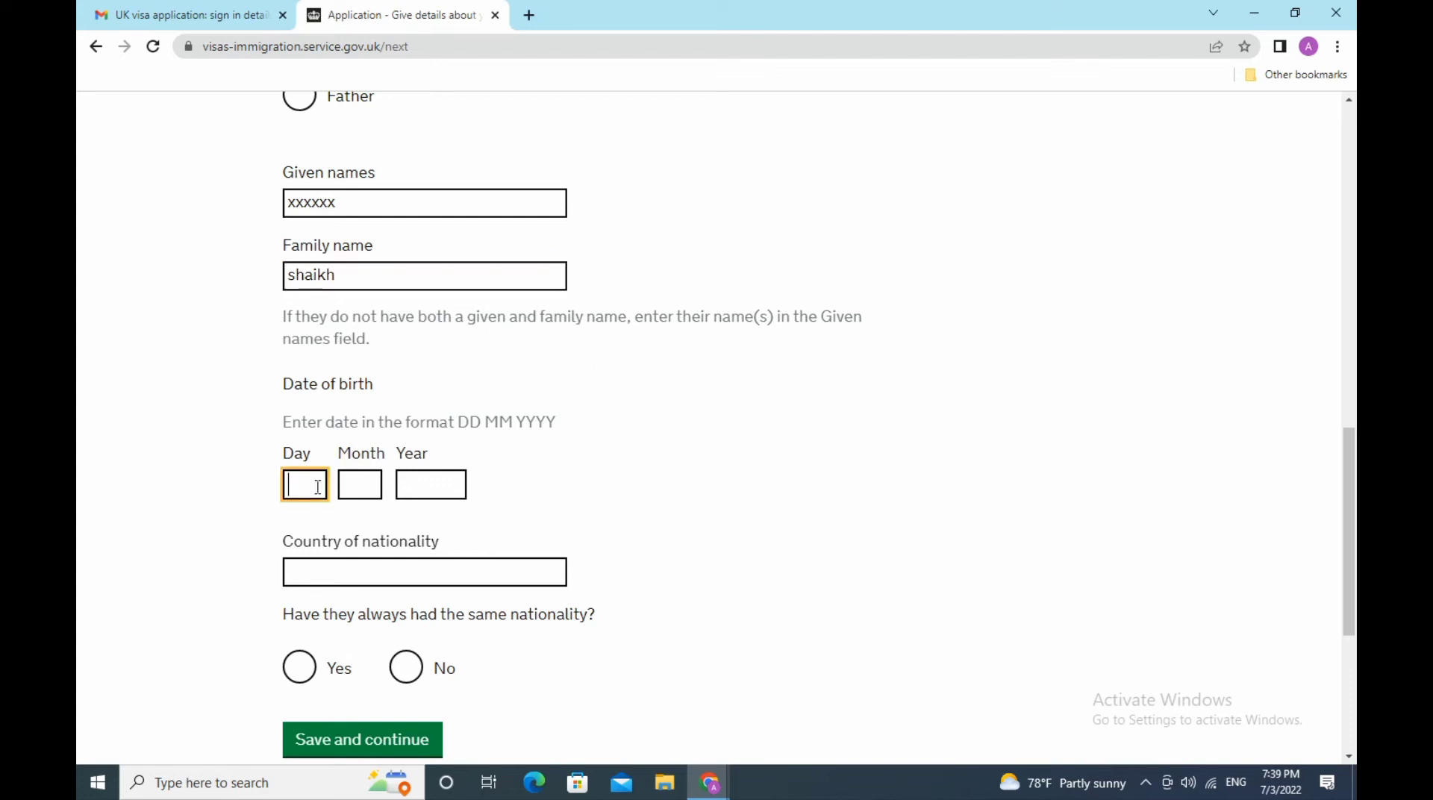
{"action": "type", "text": "04"}
{"action": "left_click", "coordinate": [356, 474]}
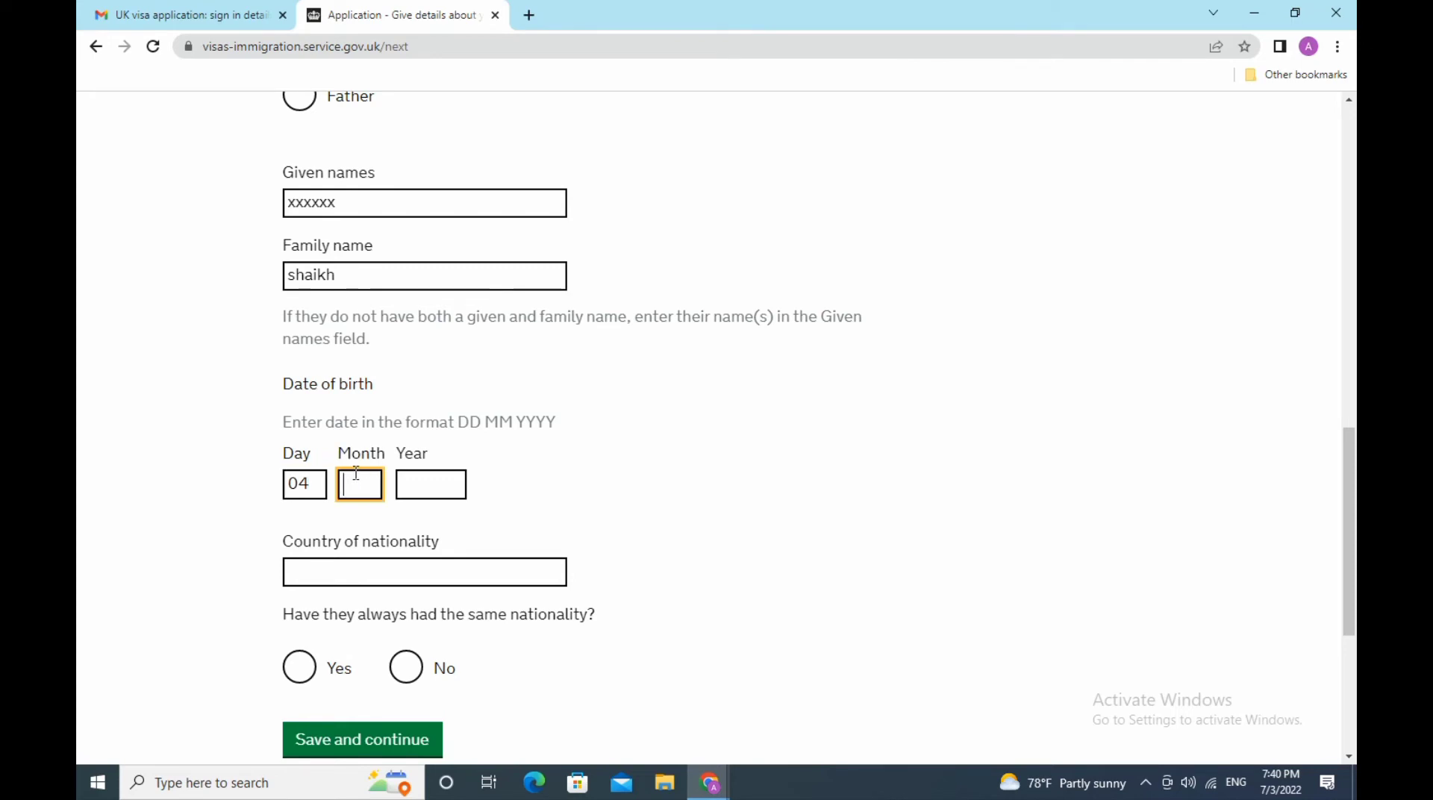
{"action": "type", "text": "08"}
{"action": "left_click", "coordinate": [431, 482]}
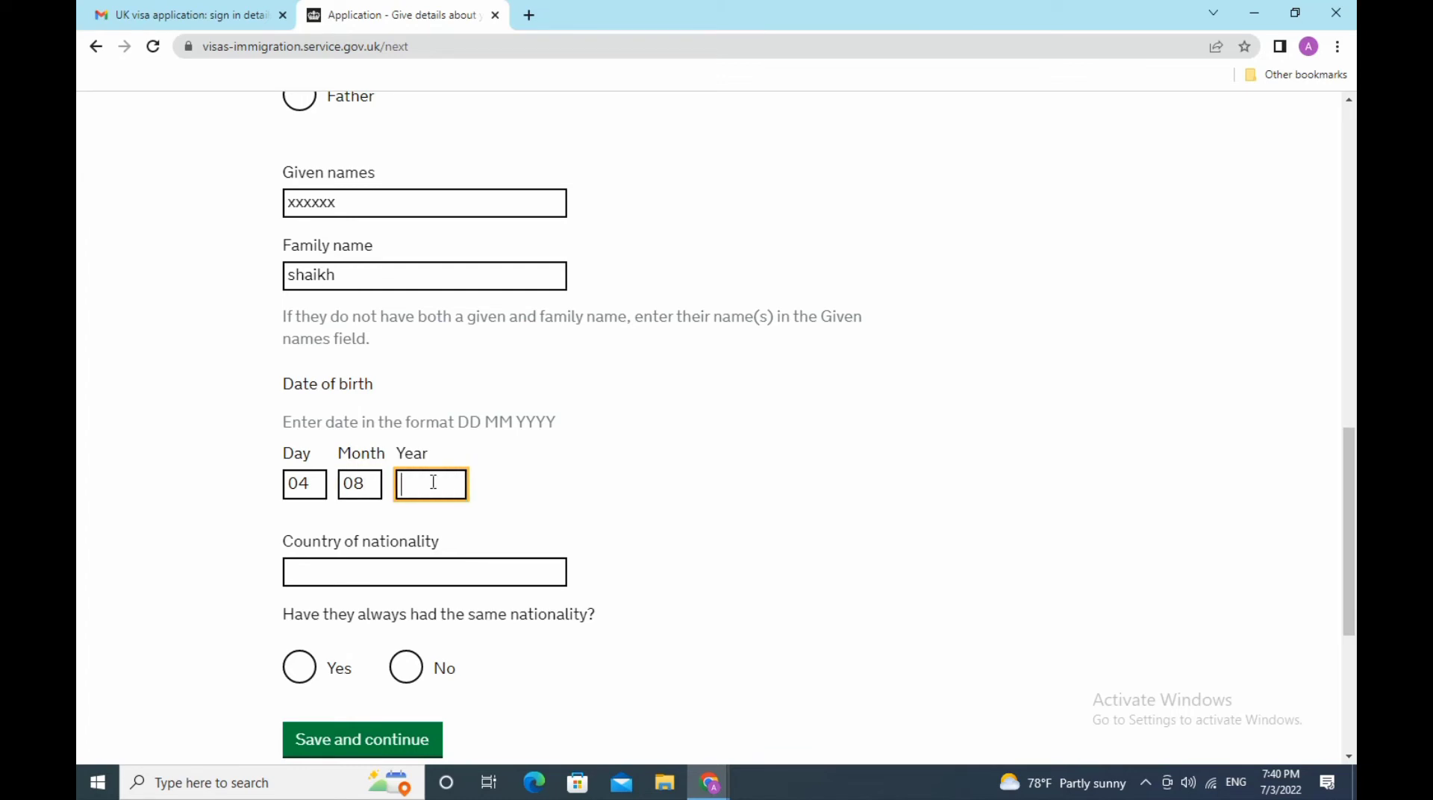
{"action": "type", "text": "1964"}
- Set her nationality to India, always the same nationality, and save
{"action": "scroll", "coordinate": [552, 541], "scroll_direction": "down", "scroll_amount": 3}
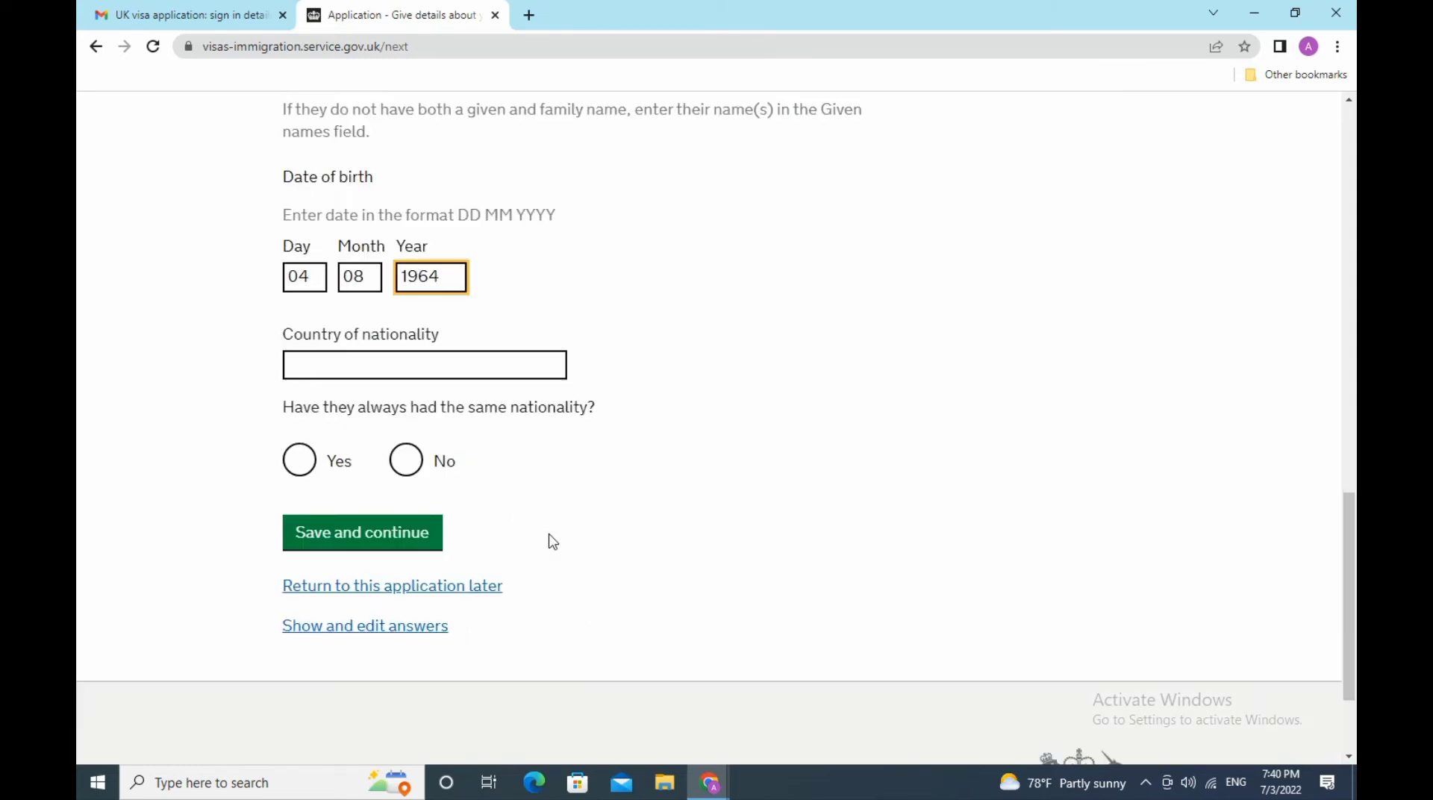
{"action": "left_click", "coordinate": [373, 368]}
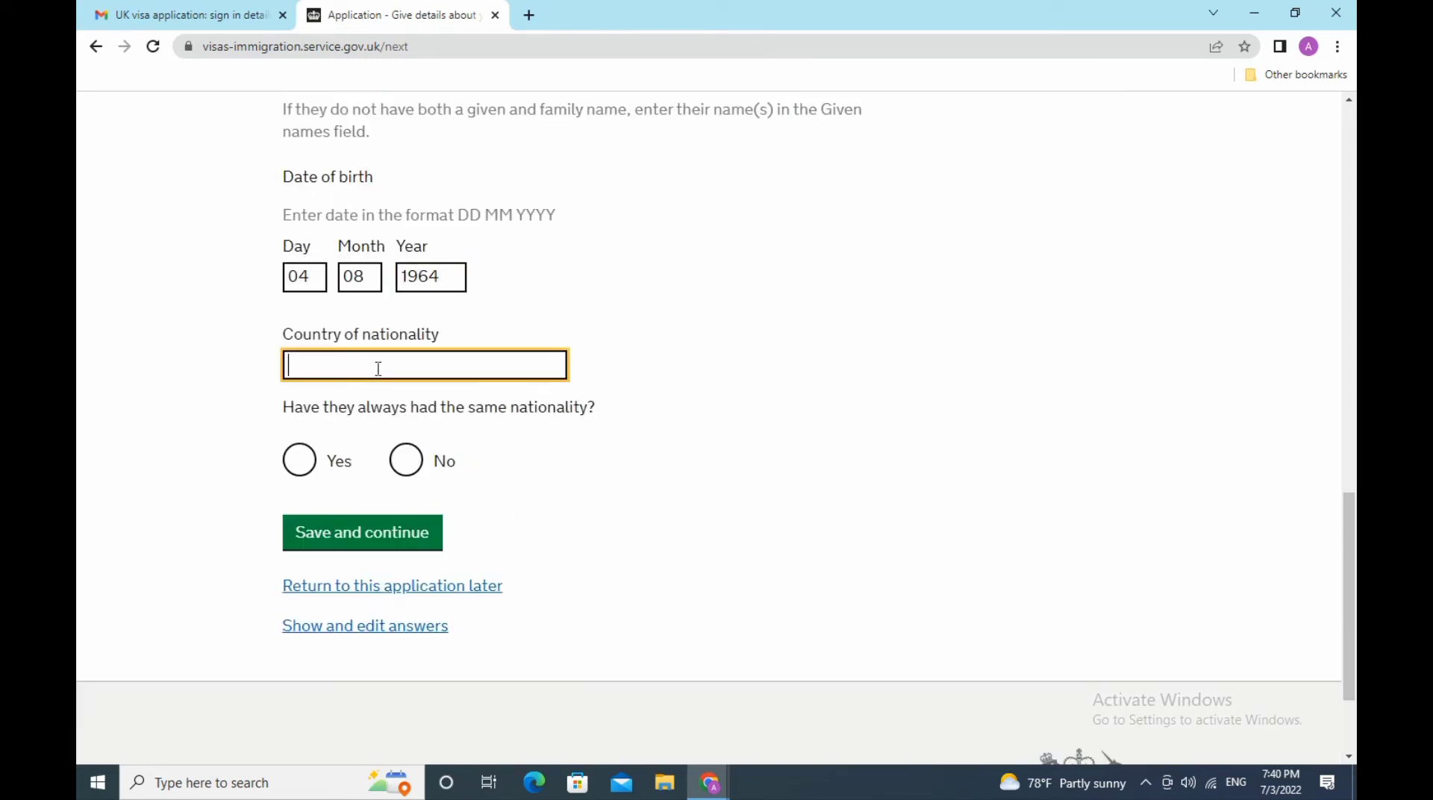
{"action": "type", "text": "India"}
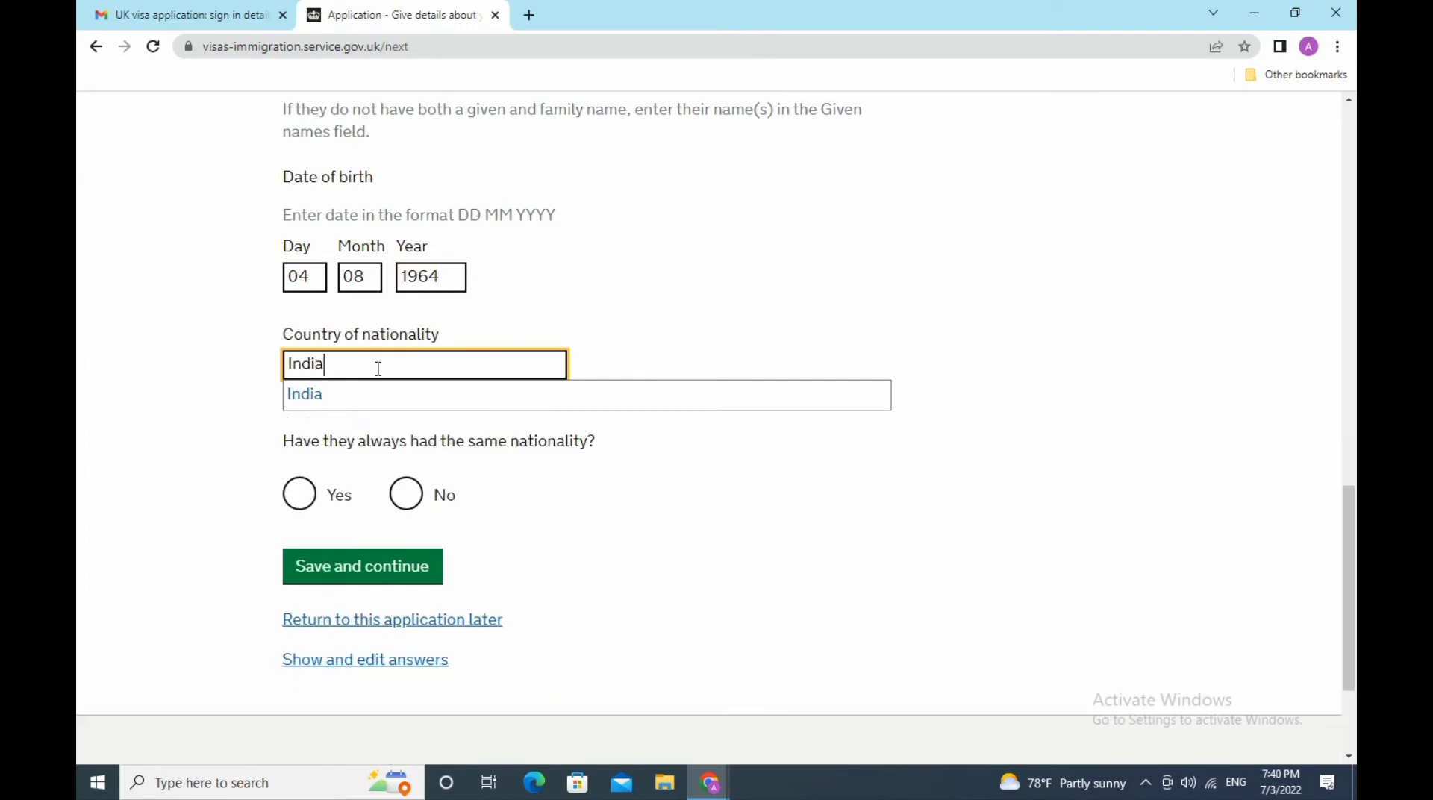
{"action": "left_click", "coordinate": [373, 387]}
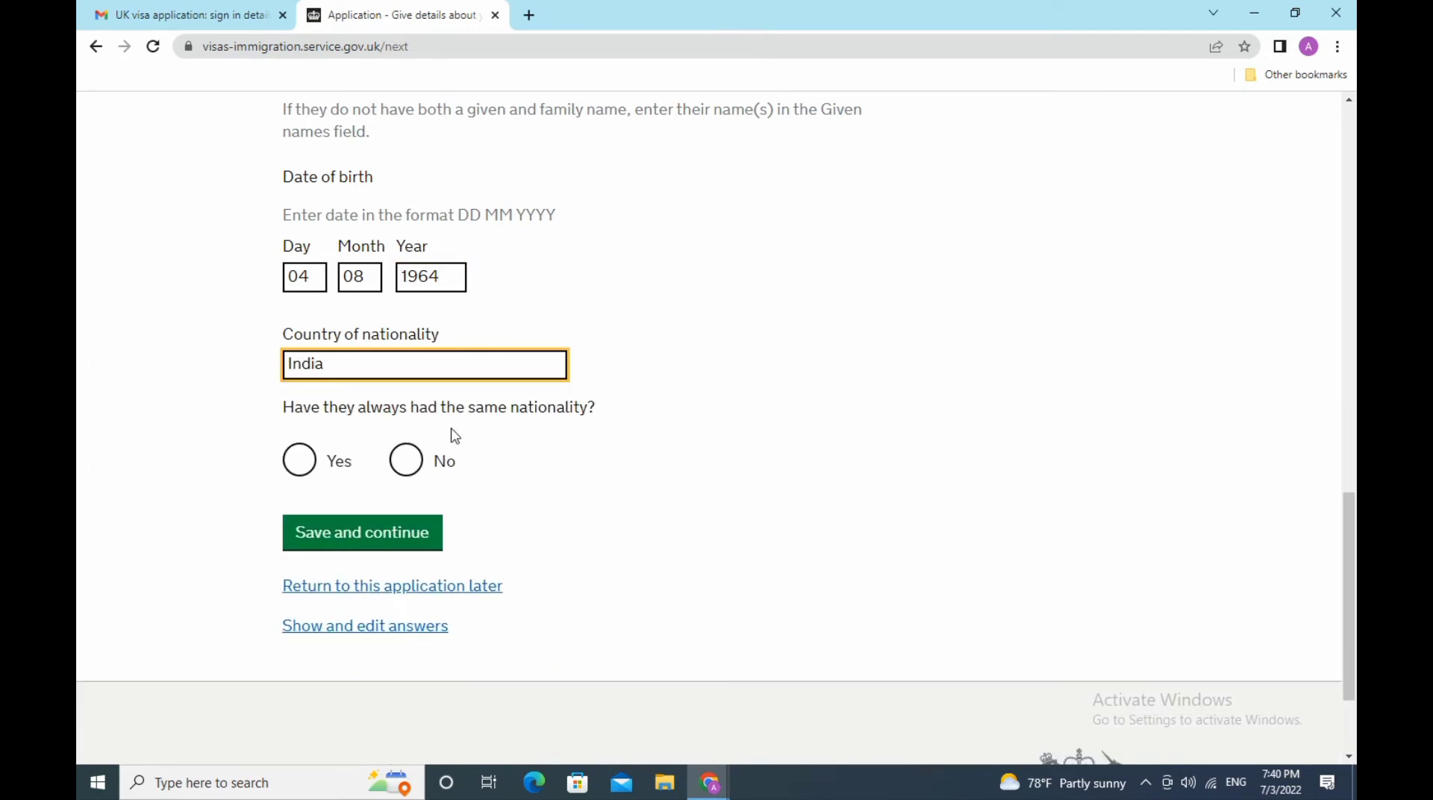
{"action": "left_click", "coordinate": [299, 461]}
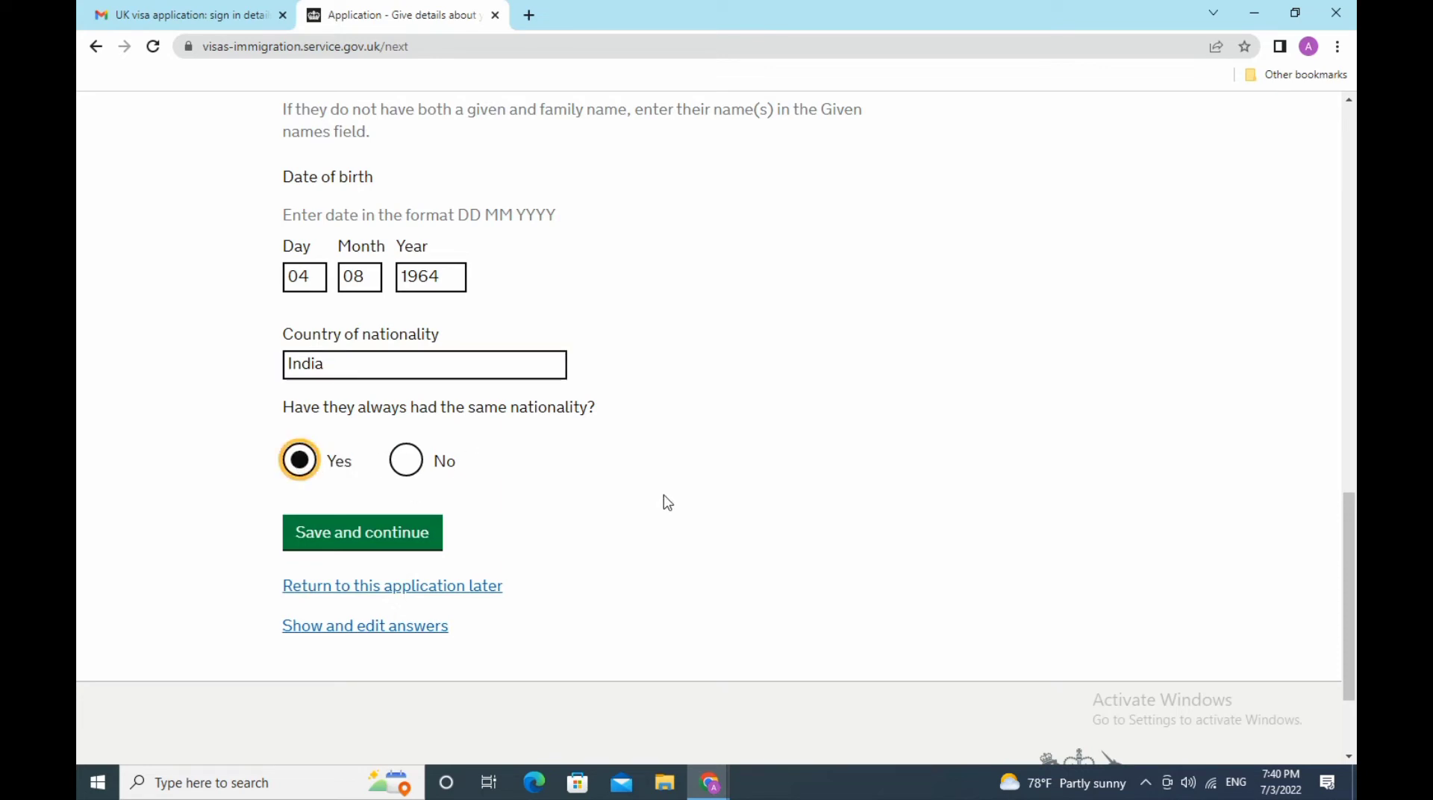
{"action": "left_click", "coordinate": [410, 531]}
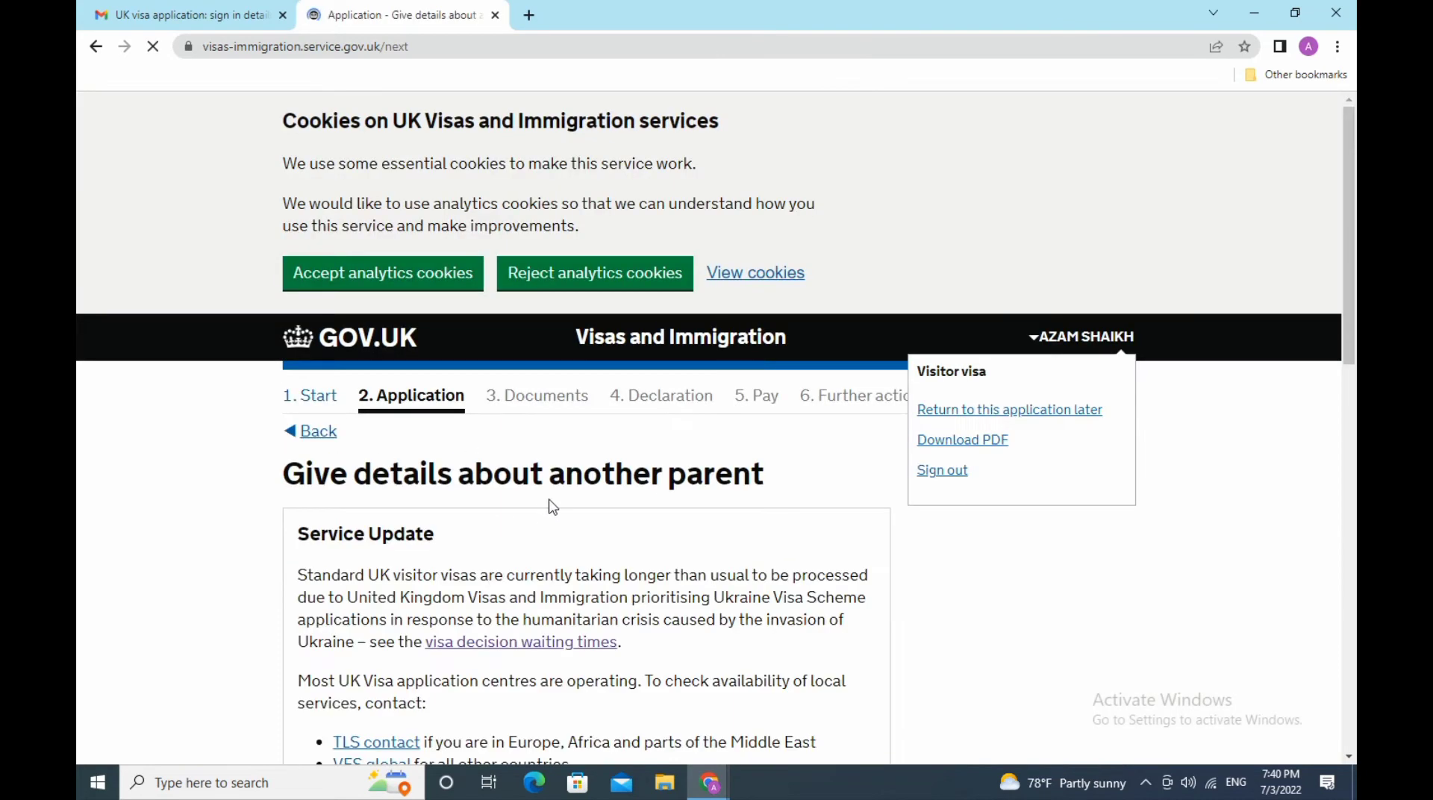
- Try saving the other parent's page before filling it in
{"action": "scroll", "coordinate": [557, 494], "scroll_direction": "down", "scroll_amount": 5}
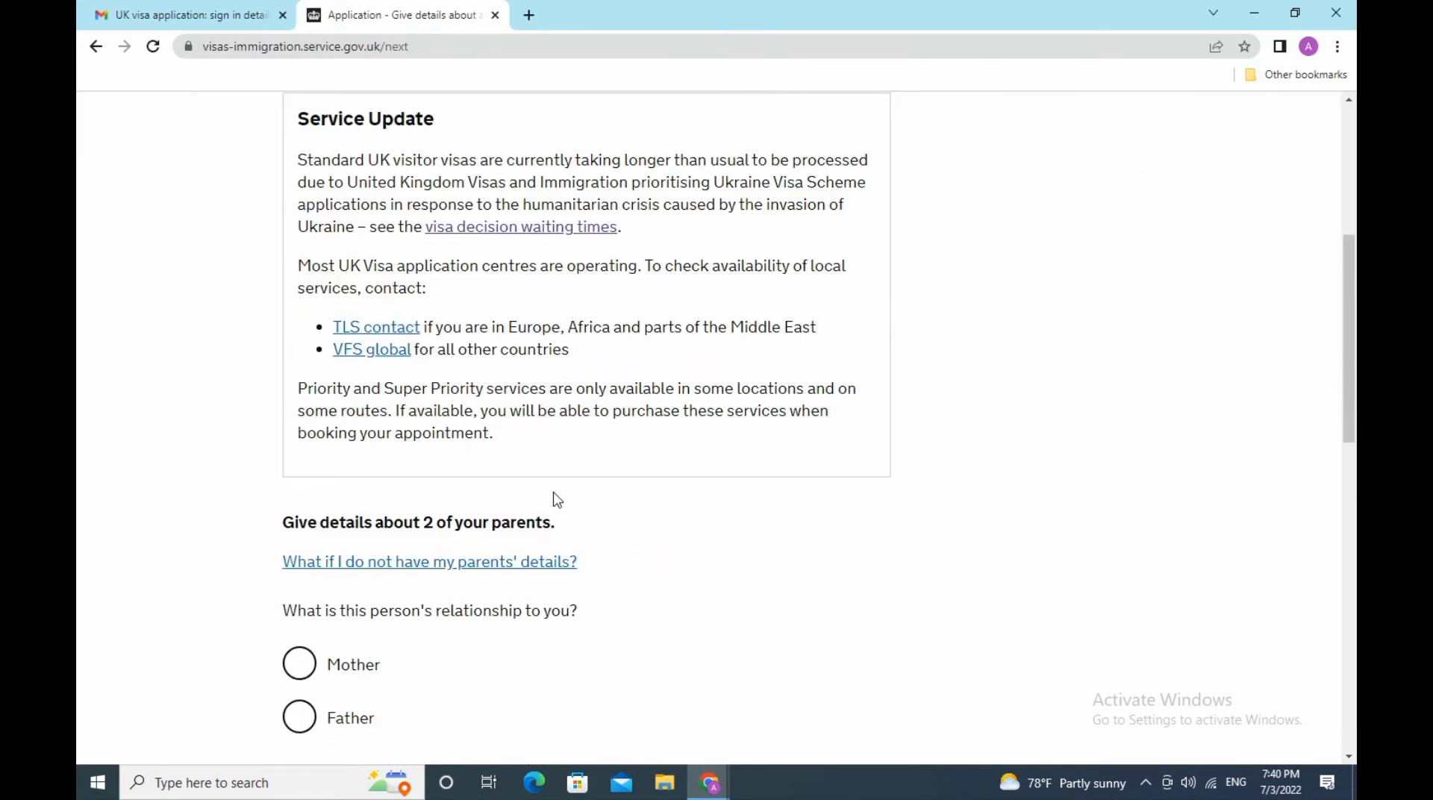
{"action": "scroll", "coordinate": [557, 500], "scroll_direction": "down", "scroll_amount": 3}
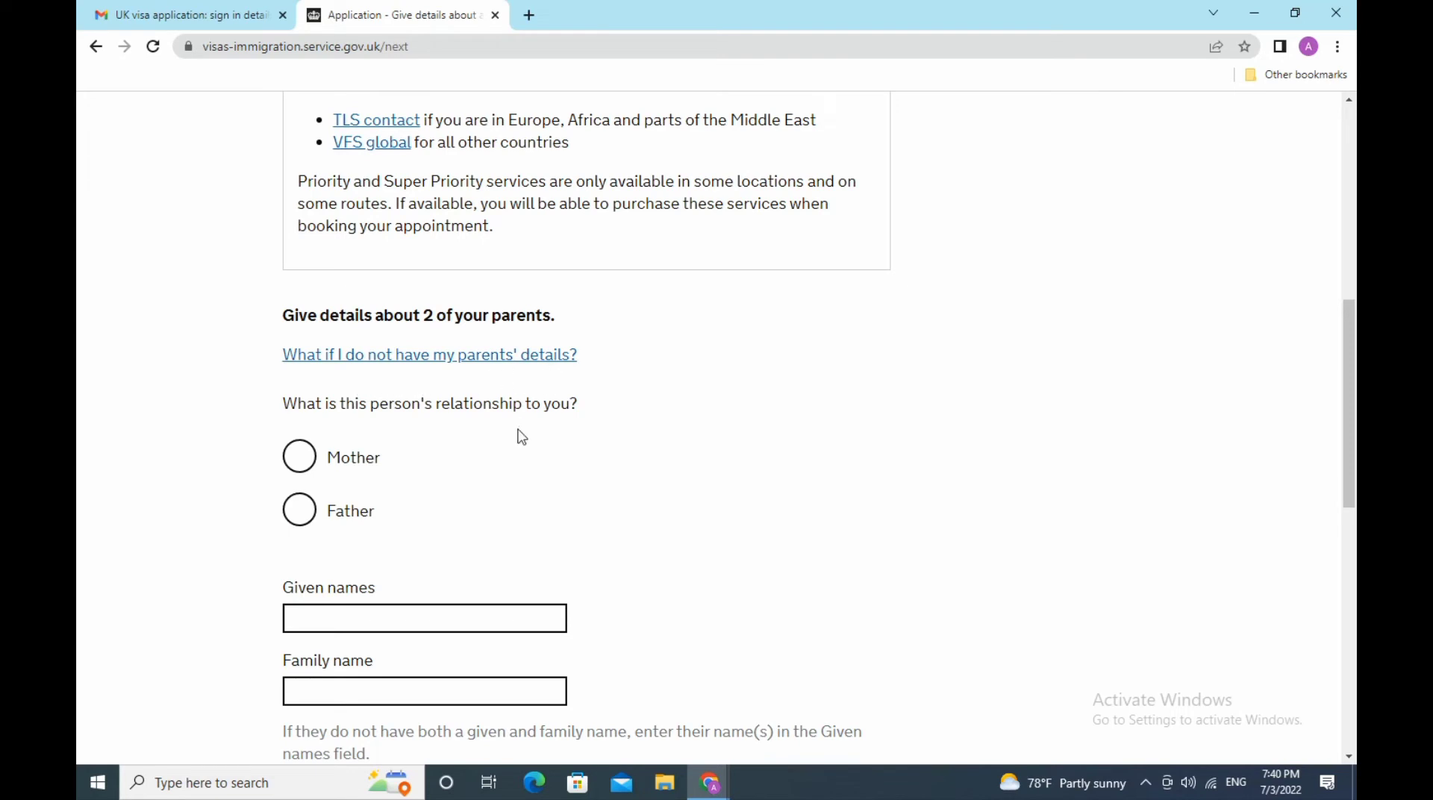
{"action": "scroll", "coordinate": [521, 437], "scroll_direction": "down", "scroll_amount": 3}
{"action": "scroll", "coordinate": [519, 432], "scroll_direction": "down", "scroll_amount": 3}
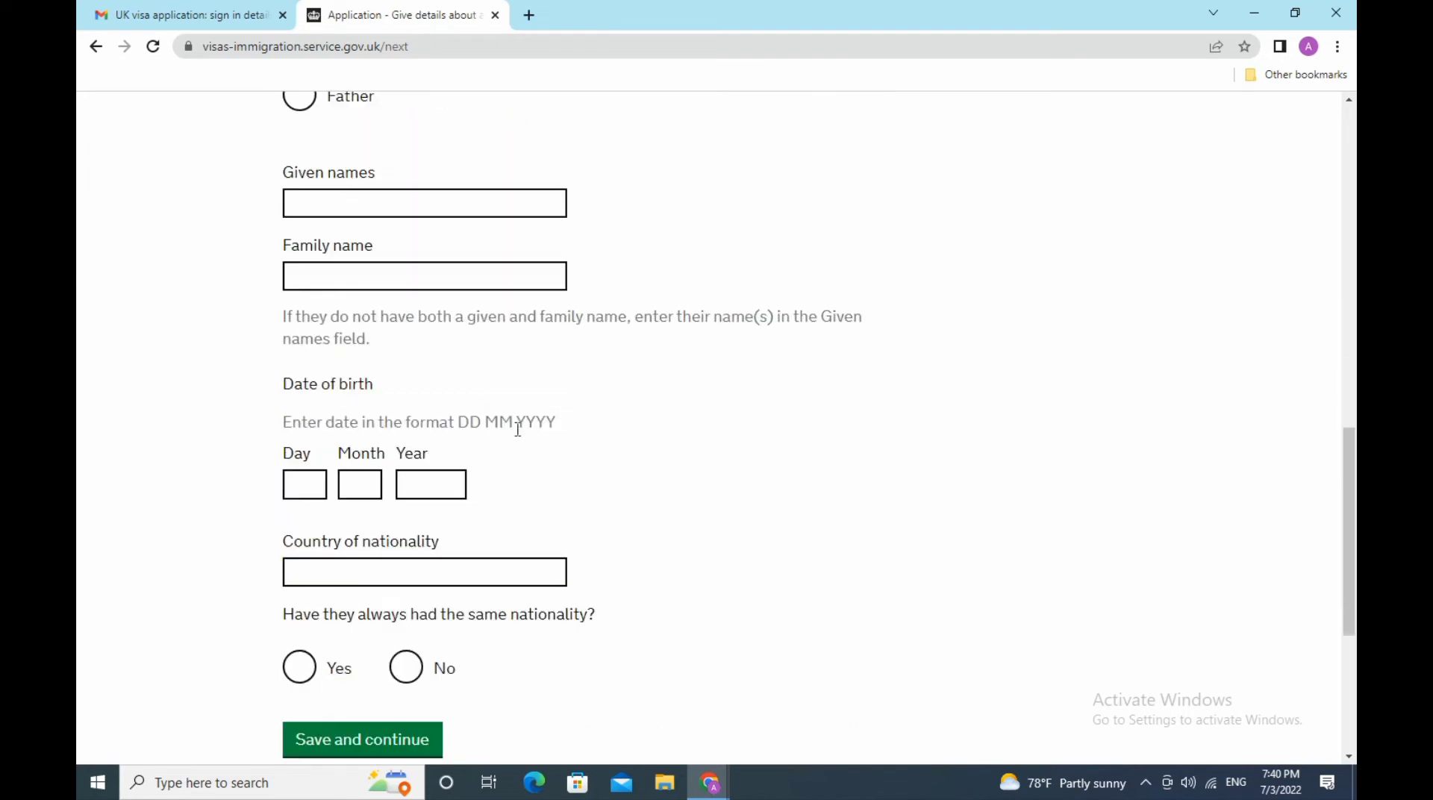
{"action": "scroll", "coordinate": [517, 429], "scroll_direction": "up", "scroll_amount": 3}
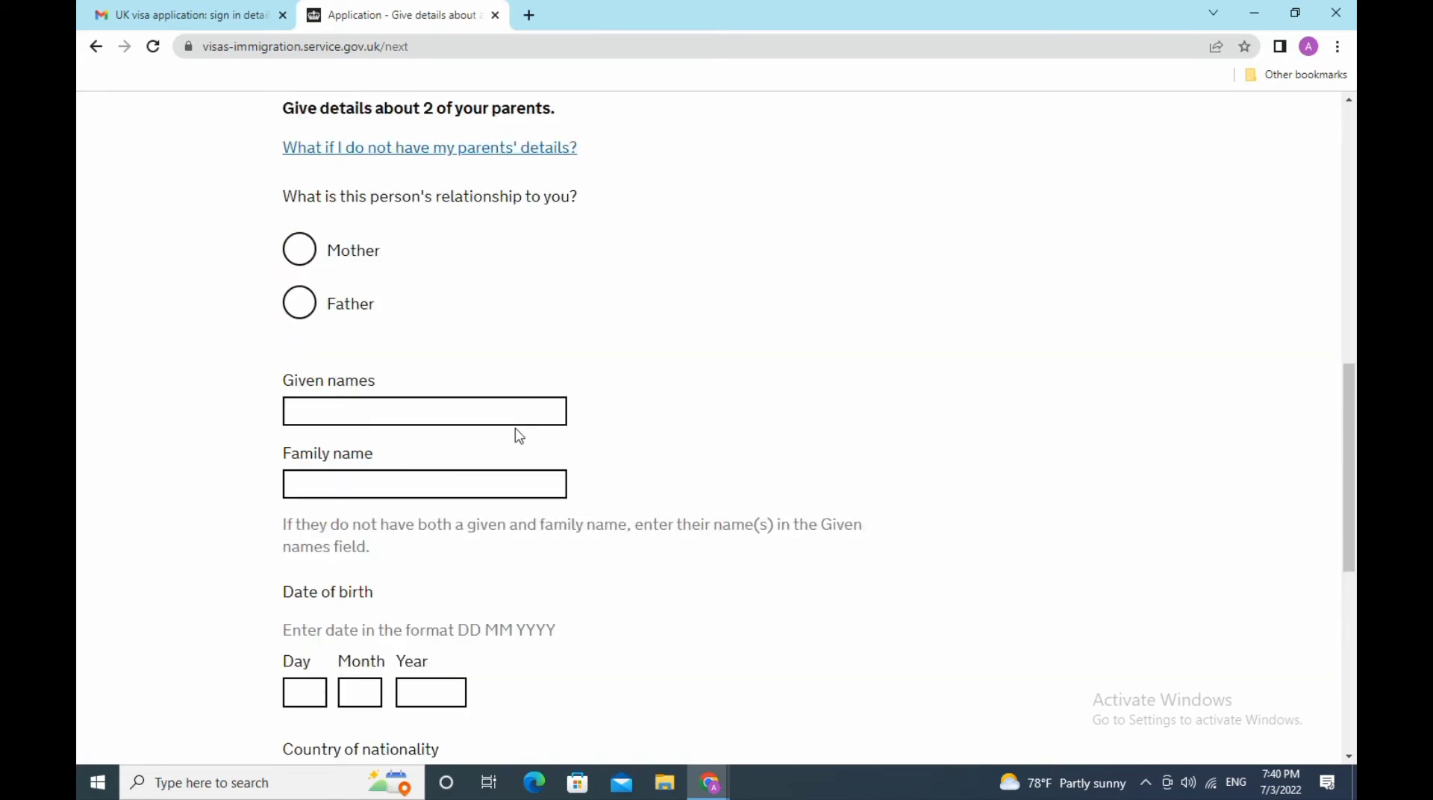
{"action": "scroll", "coordinate": [518, 435], "scroll_direction": "down", "scroll_amount": 6}
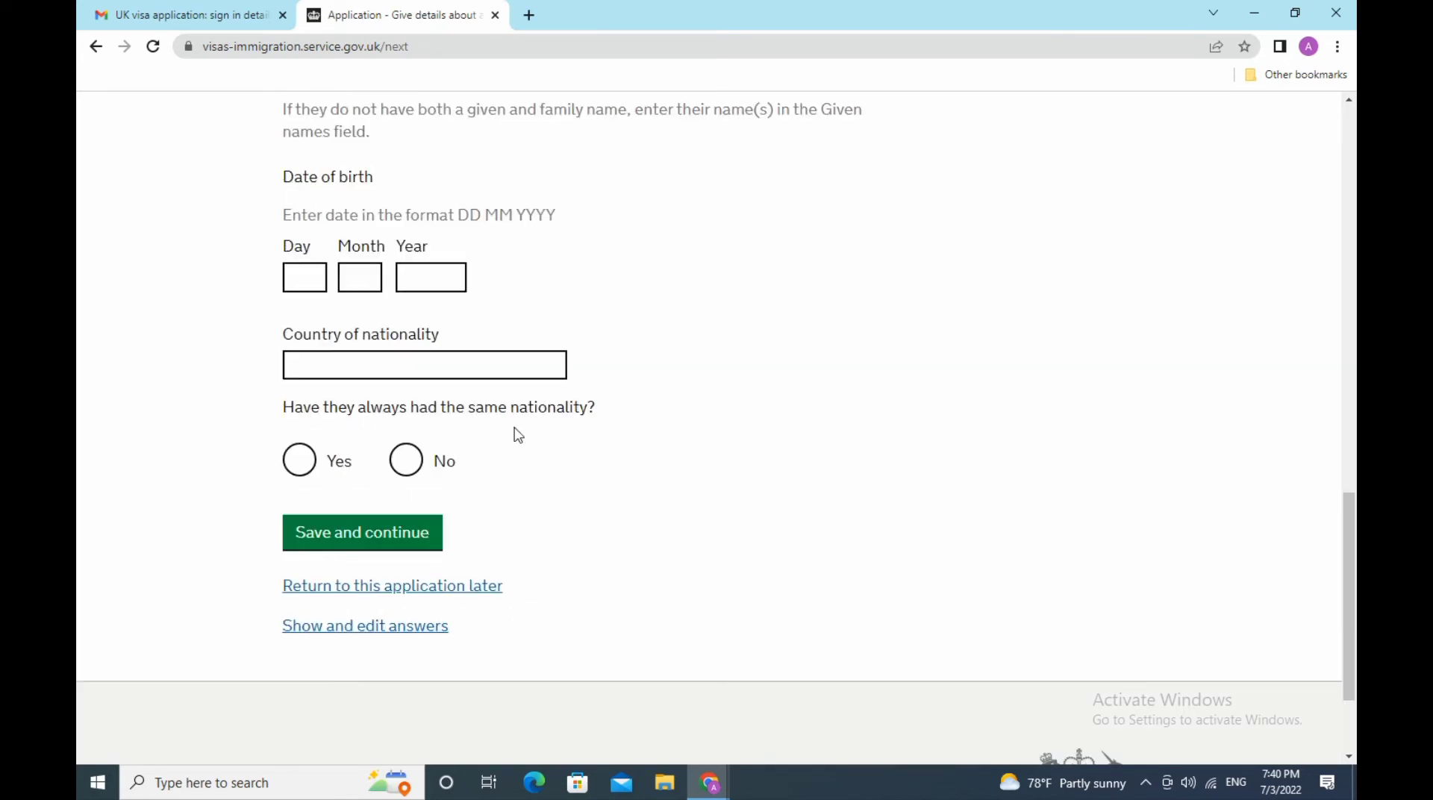
{"action": "left_click", "coordinate": [387, 543]}
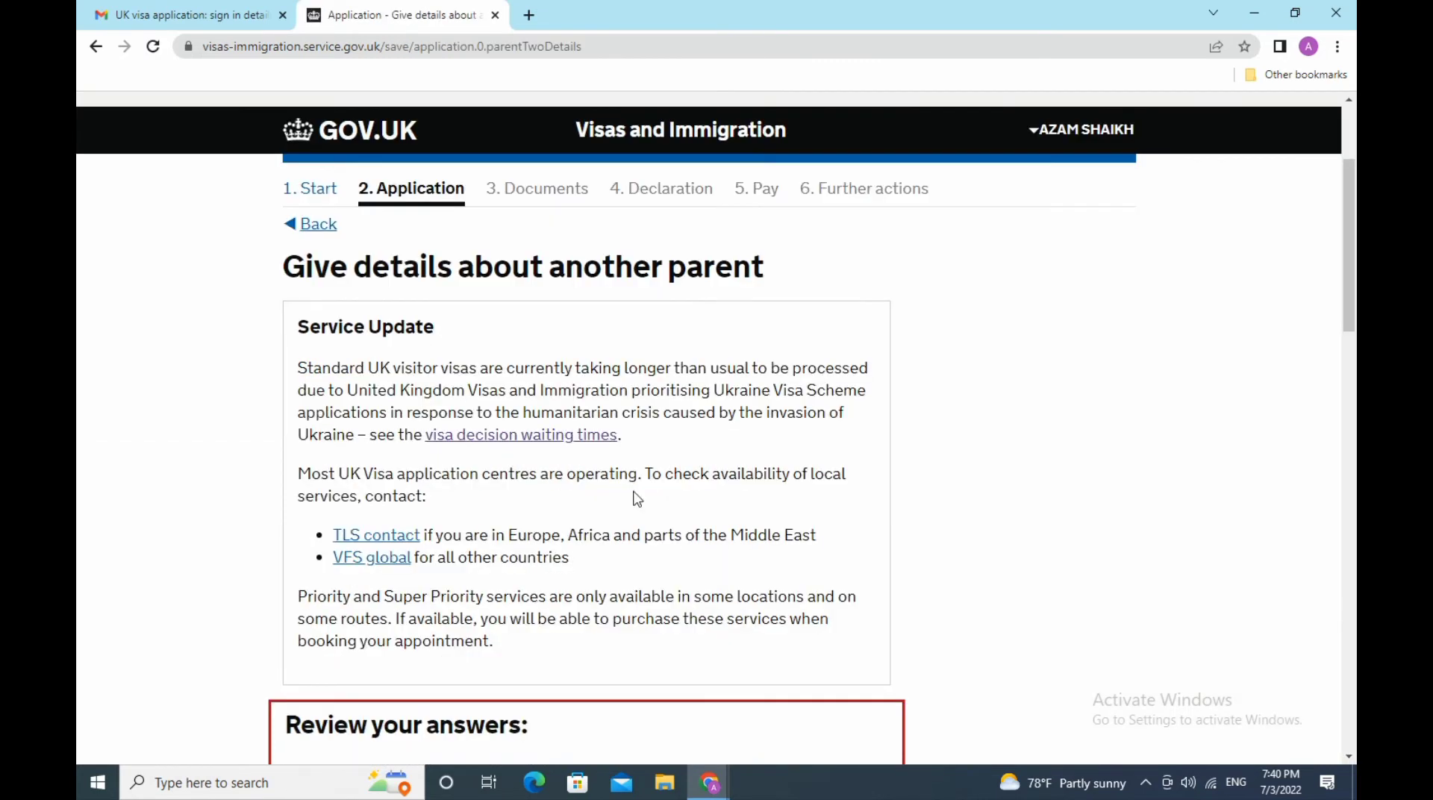
- Mark the other parent as father and enter his given names and family name
{"action": "scroll", "coordinate": [635, 494], "scroll_direction": "down", "scroll_amount": 6}
{"action": "scroll", "coordinate": [637, 499], "scroll_direction": "down", "scroll_amount": 6}
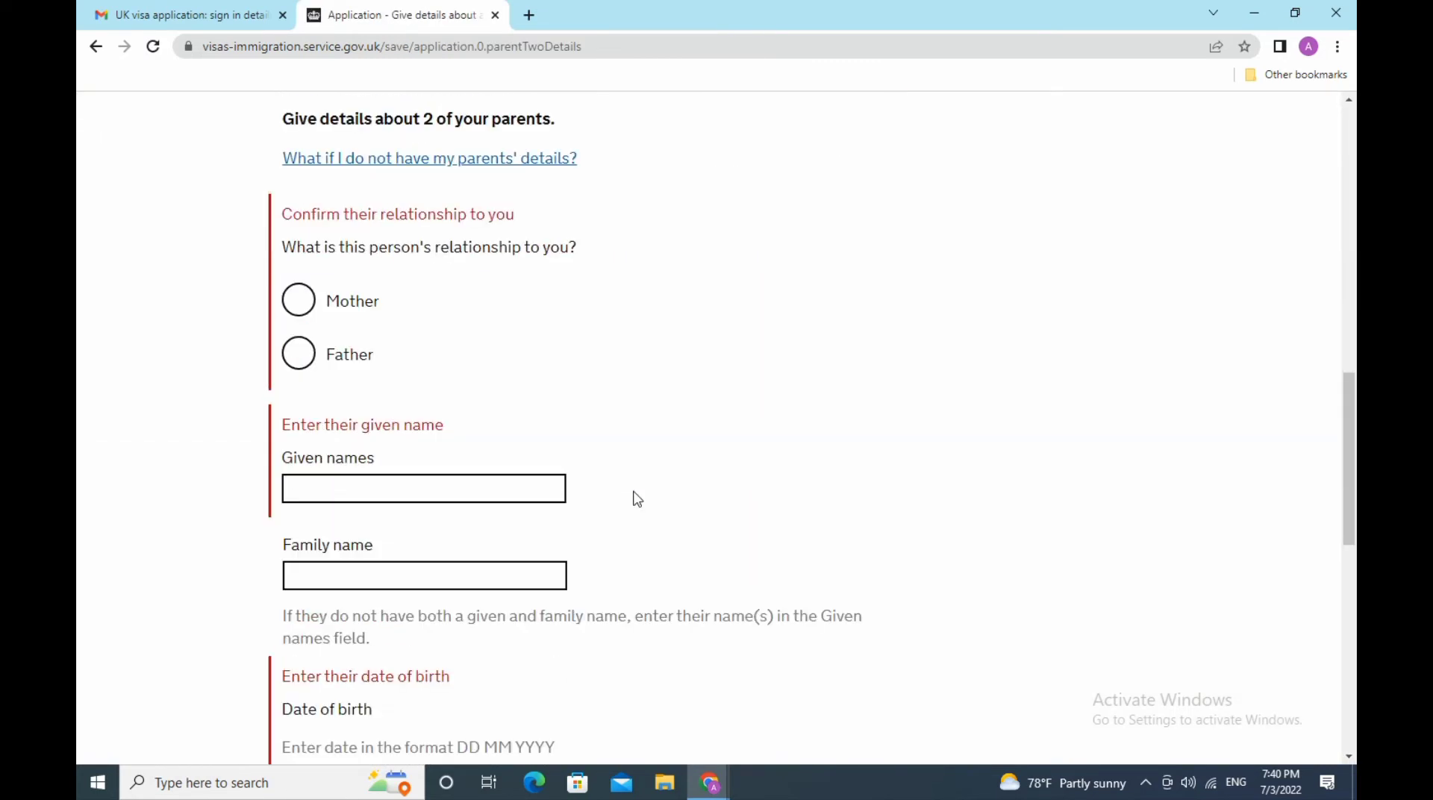
{"action": "left_click", "coordinate": [297, 359]}
{"action": "left_click", "coordinate": [386, 488]}
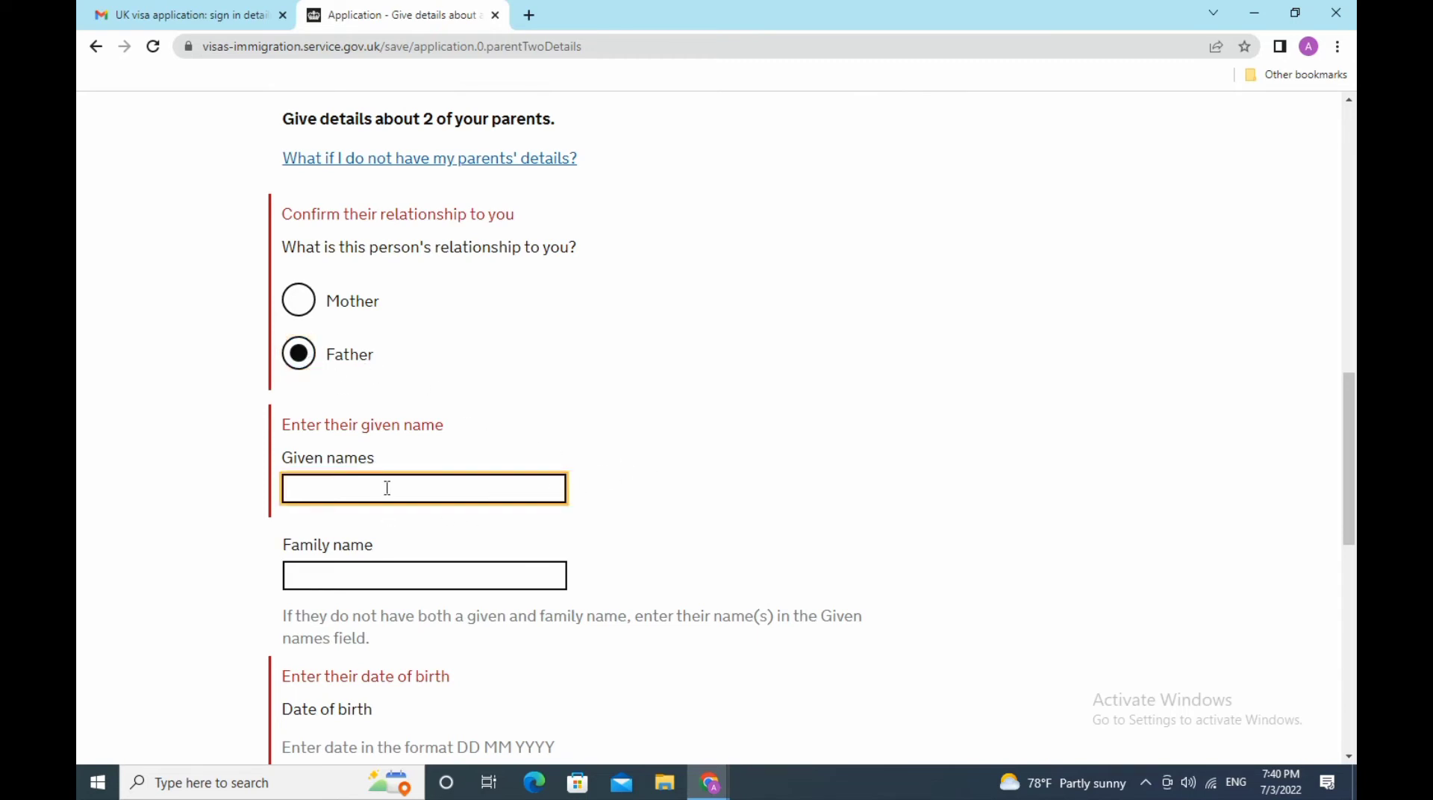
{"action": "type", "text": "xxxxxx"}
{"action": "left_click", "coordinate": [420, 575]}
{"action": "type", "text": "shaikh"}
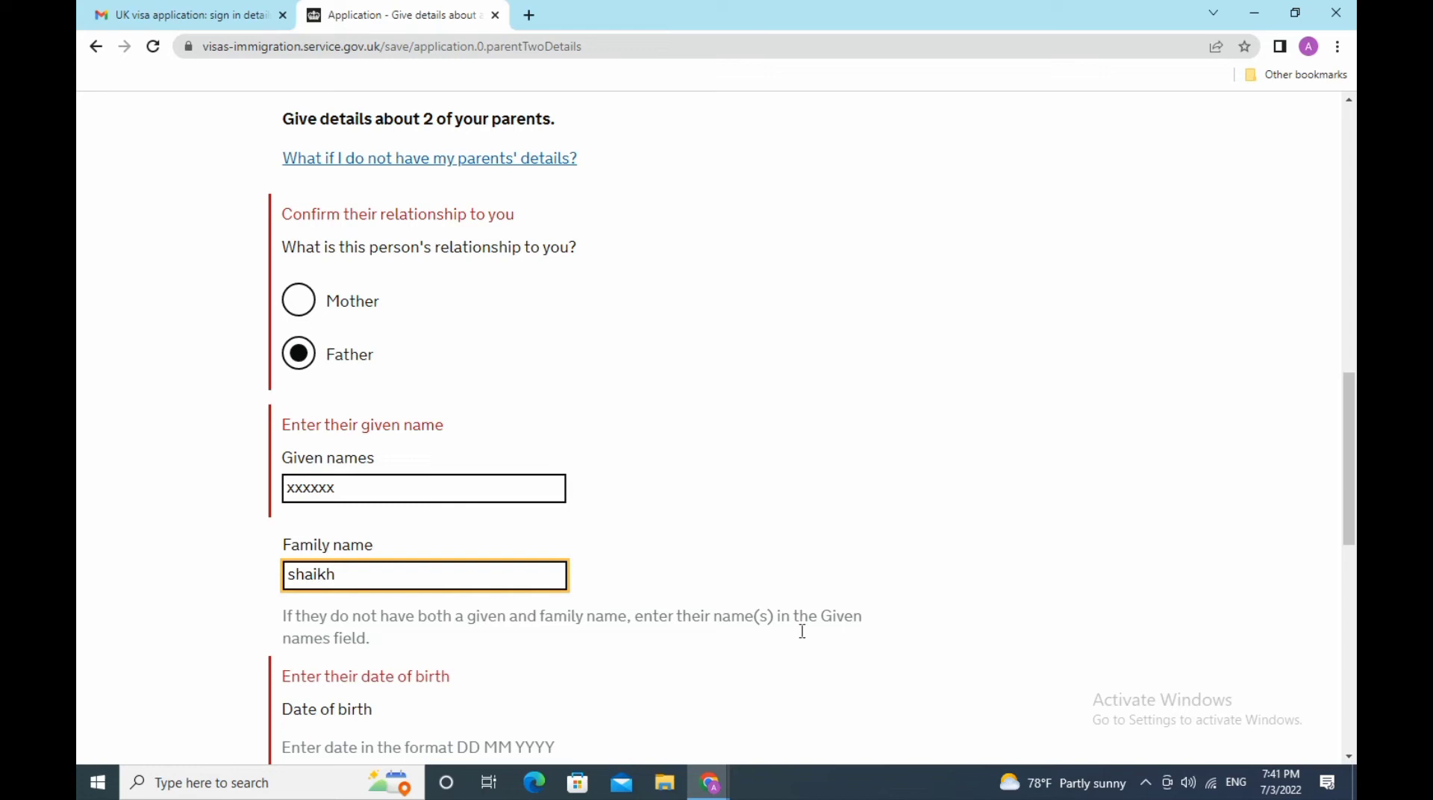
{"action": "scroll", "coordinate": [1033, 643], "scroll_direction": "down", "scroll_amount": 5}
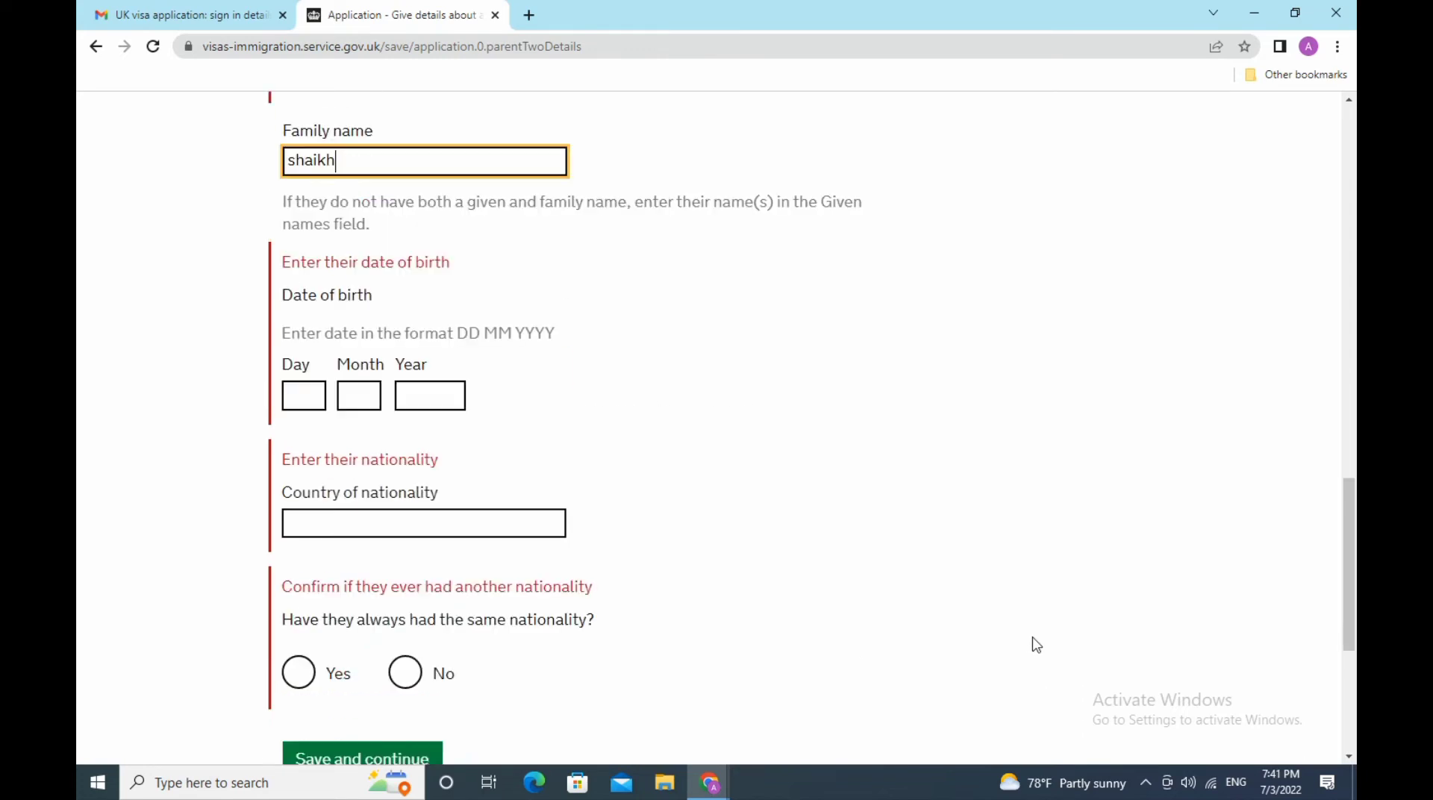
{"action": "left_click", "coordinate": [299, 388]}
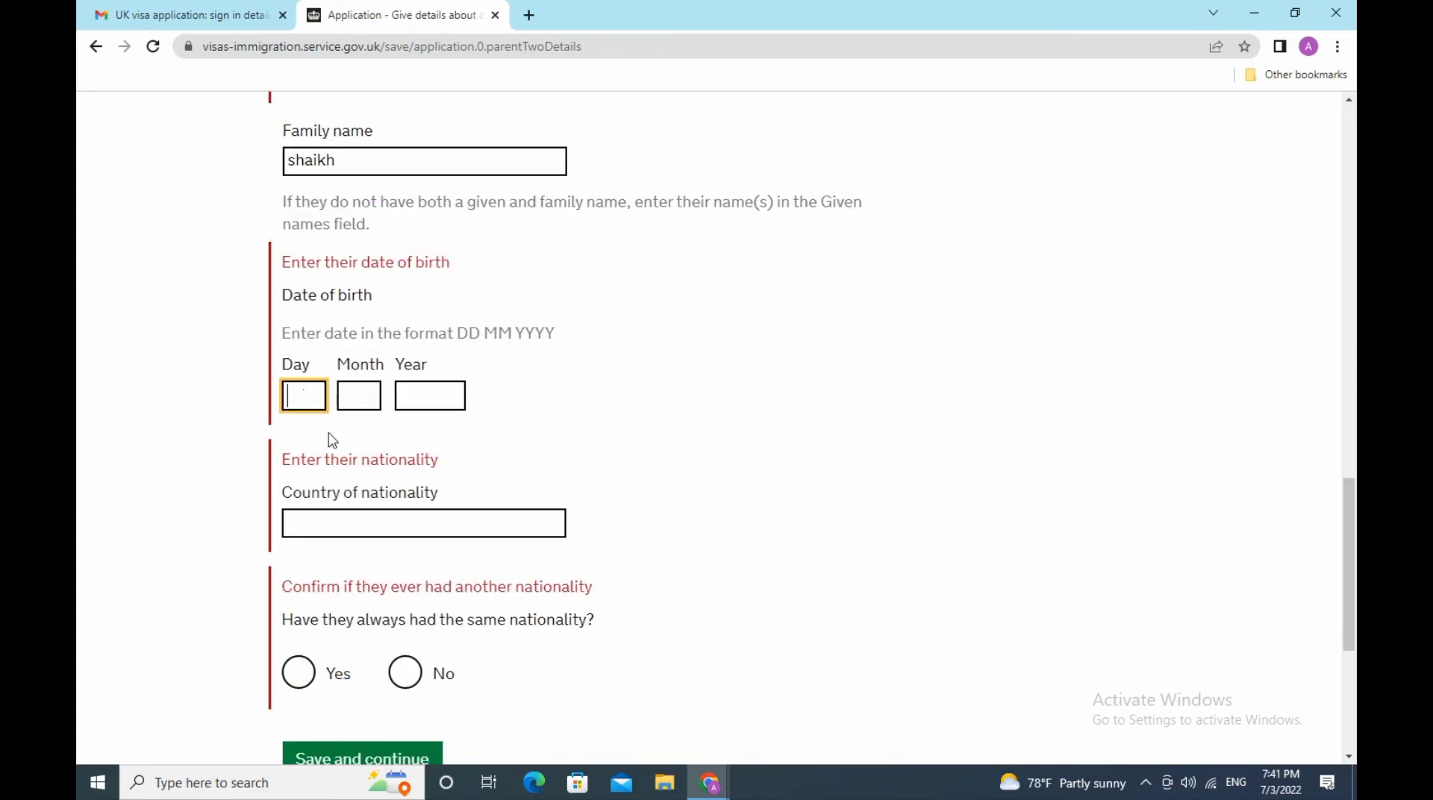
{"action": "type", "text": "09"}
{"action": "left_click", "coordinate": [376, 398]}
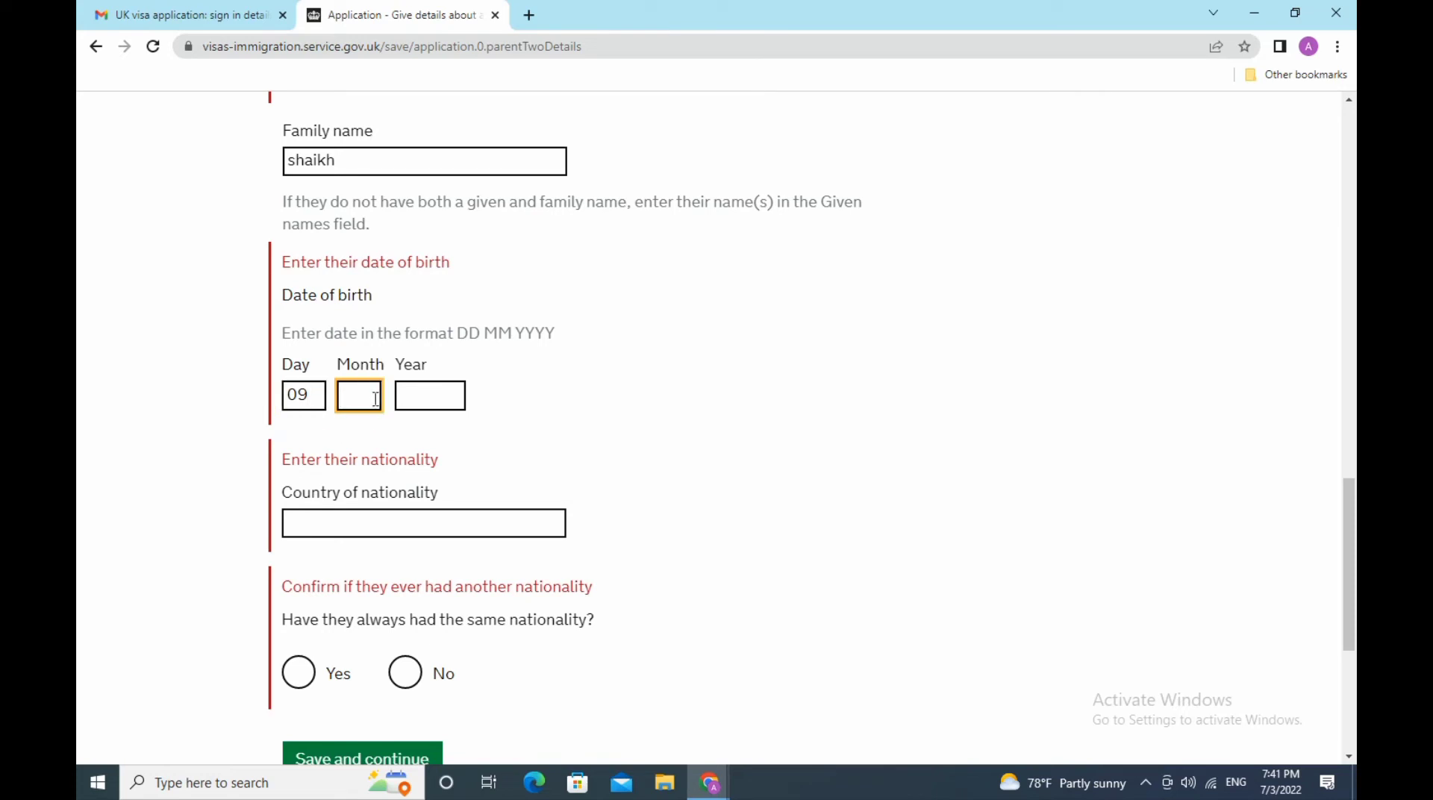
{"action": "type", "text": "09"}
{"action": "left_click", "coordinate": [415, 401]}
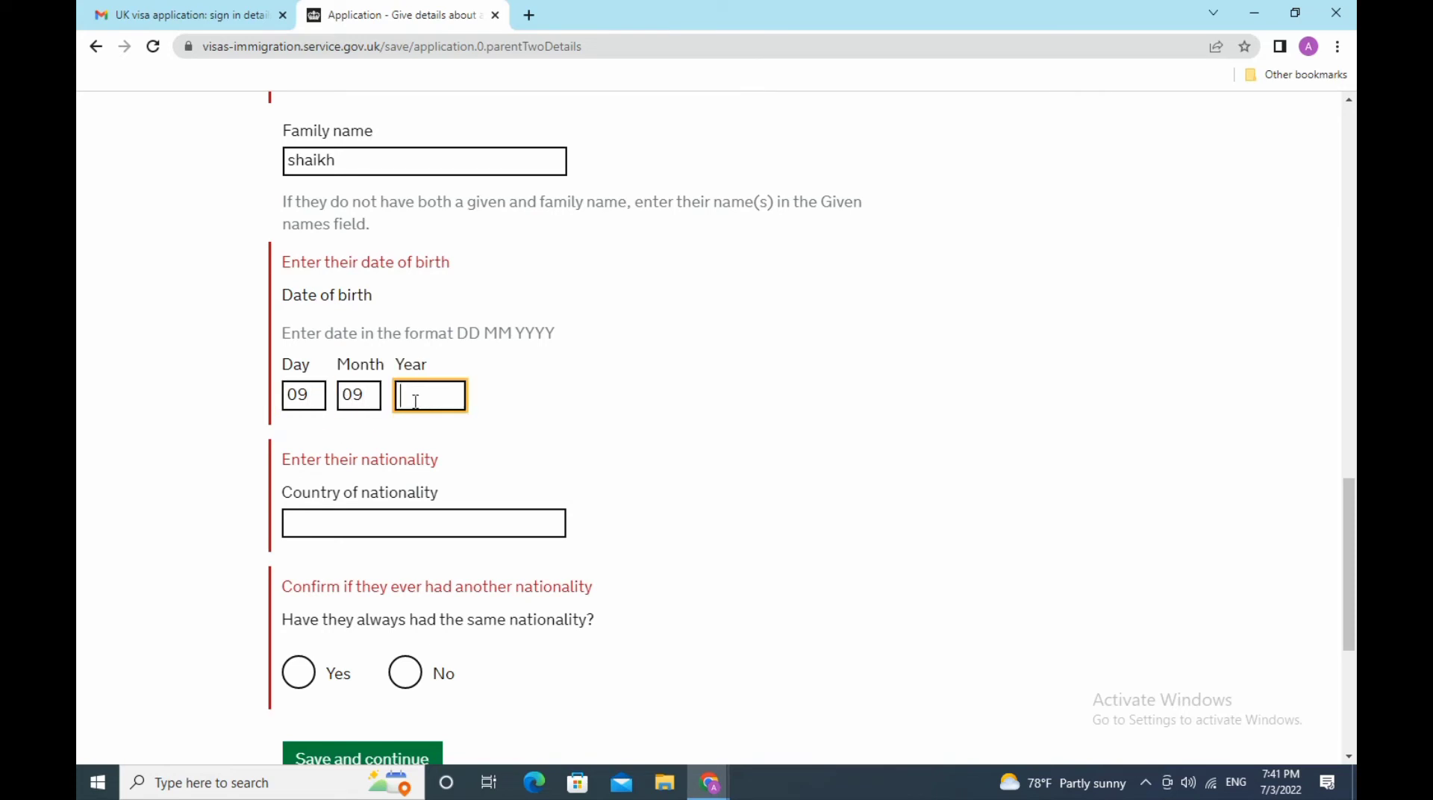
{"action": "type", "text": "1954"}
- Set the father's nationality to India, with Yes for always the same nationality
{"action": "left_click", "coordinate": [453, 521]}
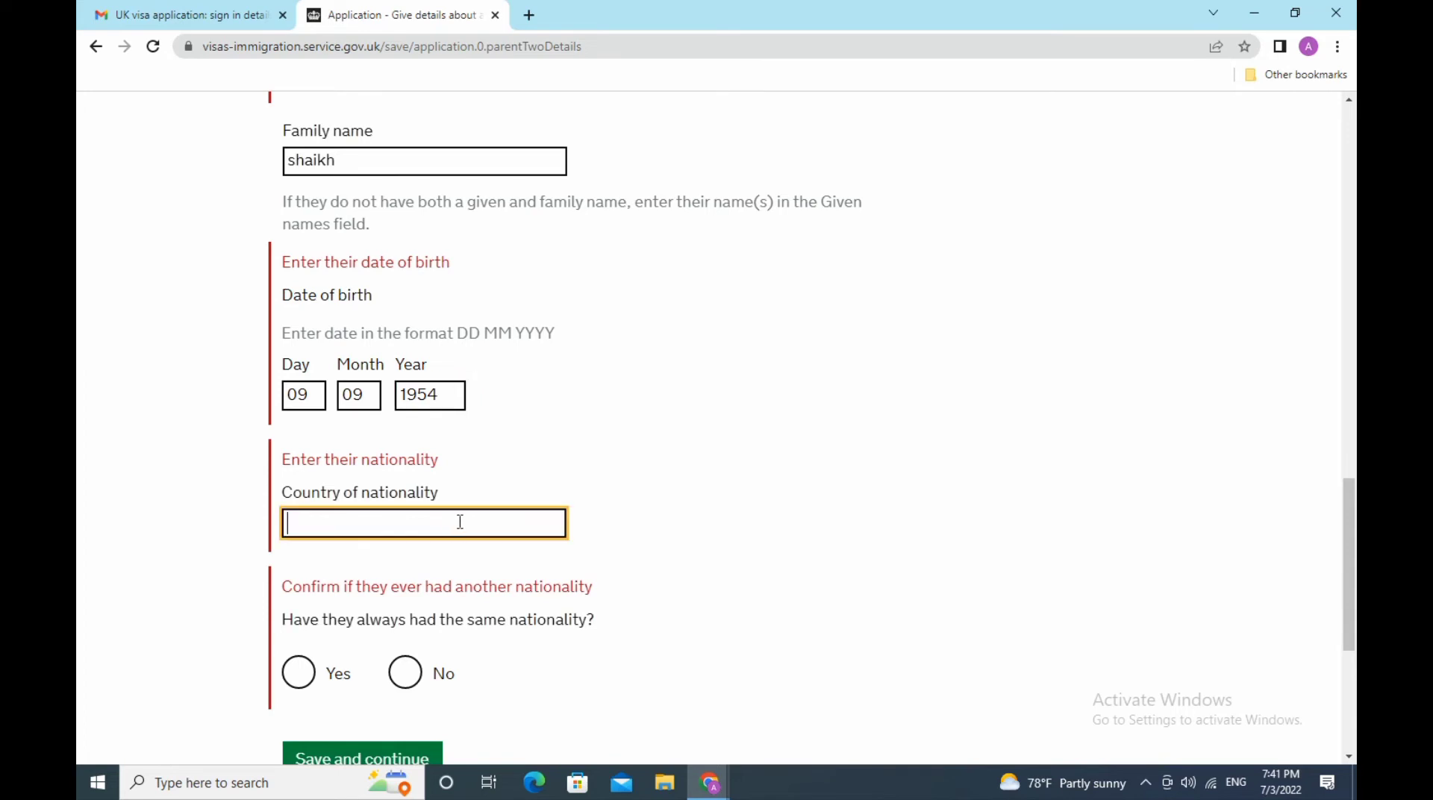
{"action": "type", "text": "india"}
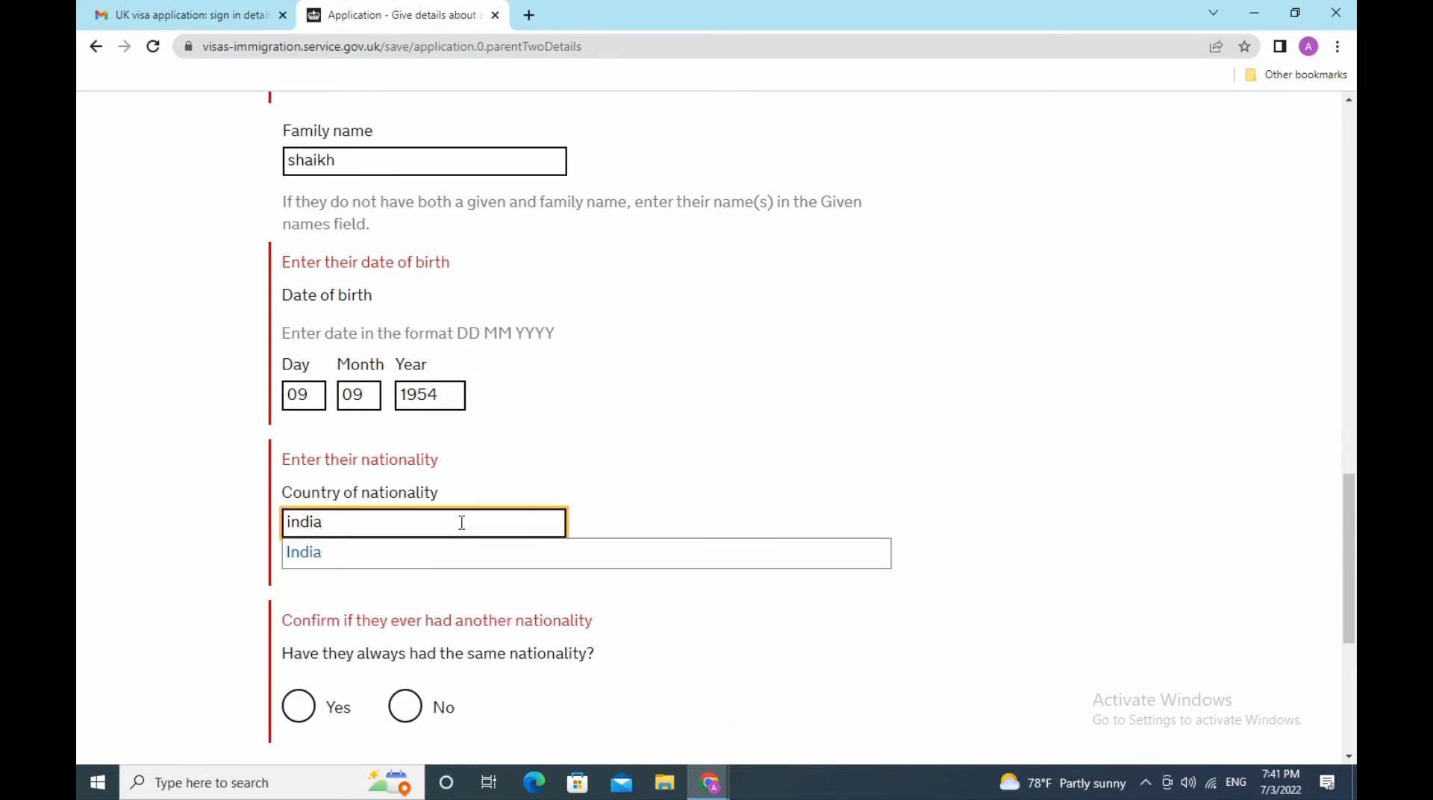
{"action": "left_click", "coordinate": [437, 558]}
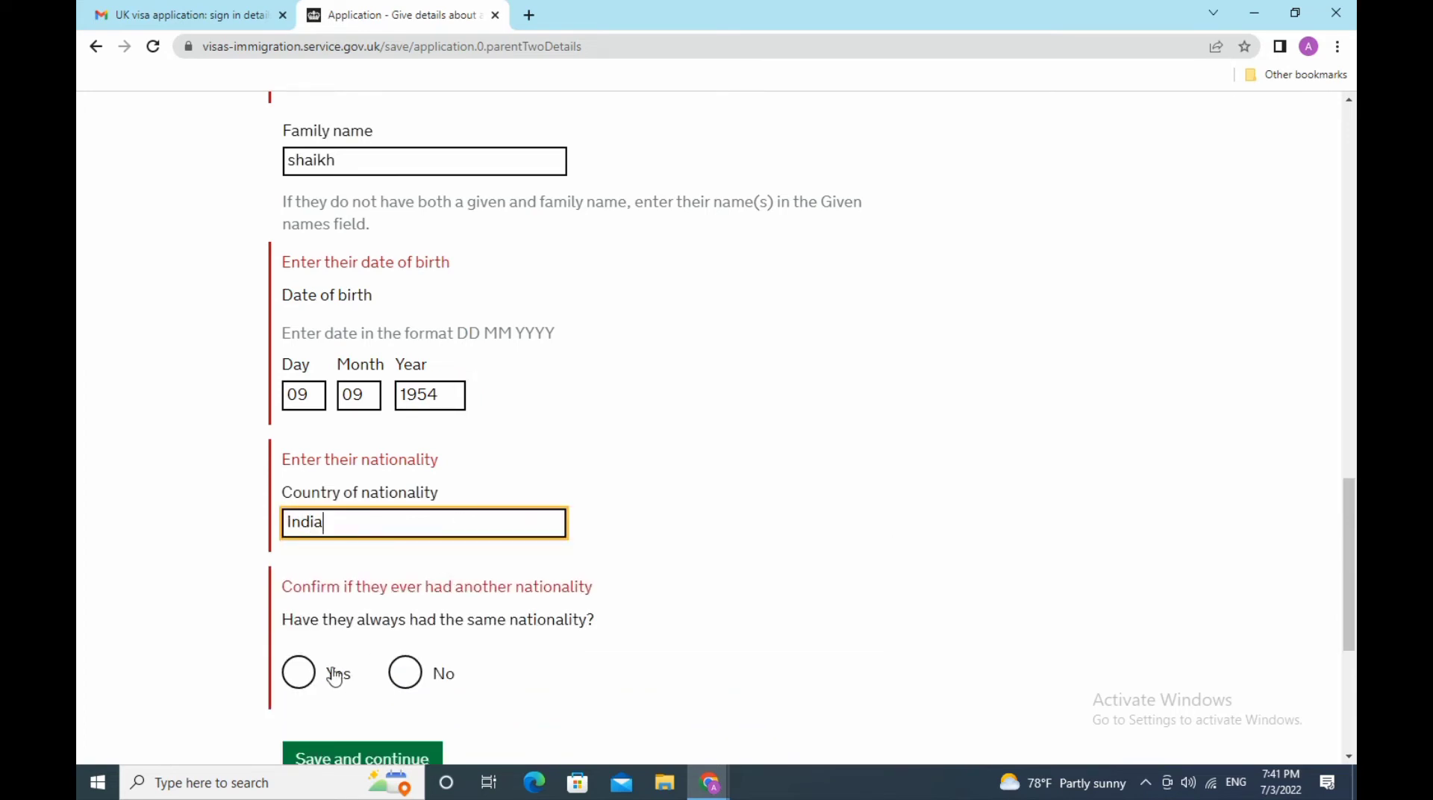
{"action": "left_click", "coordinate": [301, 672]}
{"action": "scroll", "coordinate": [816, 586], "scroll_direction": "down", "scroll_amount": 3}
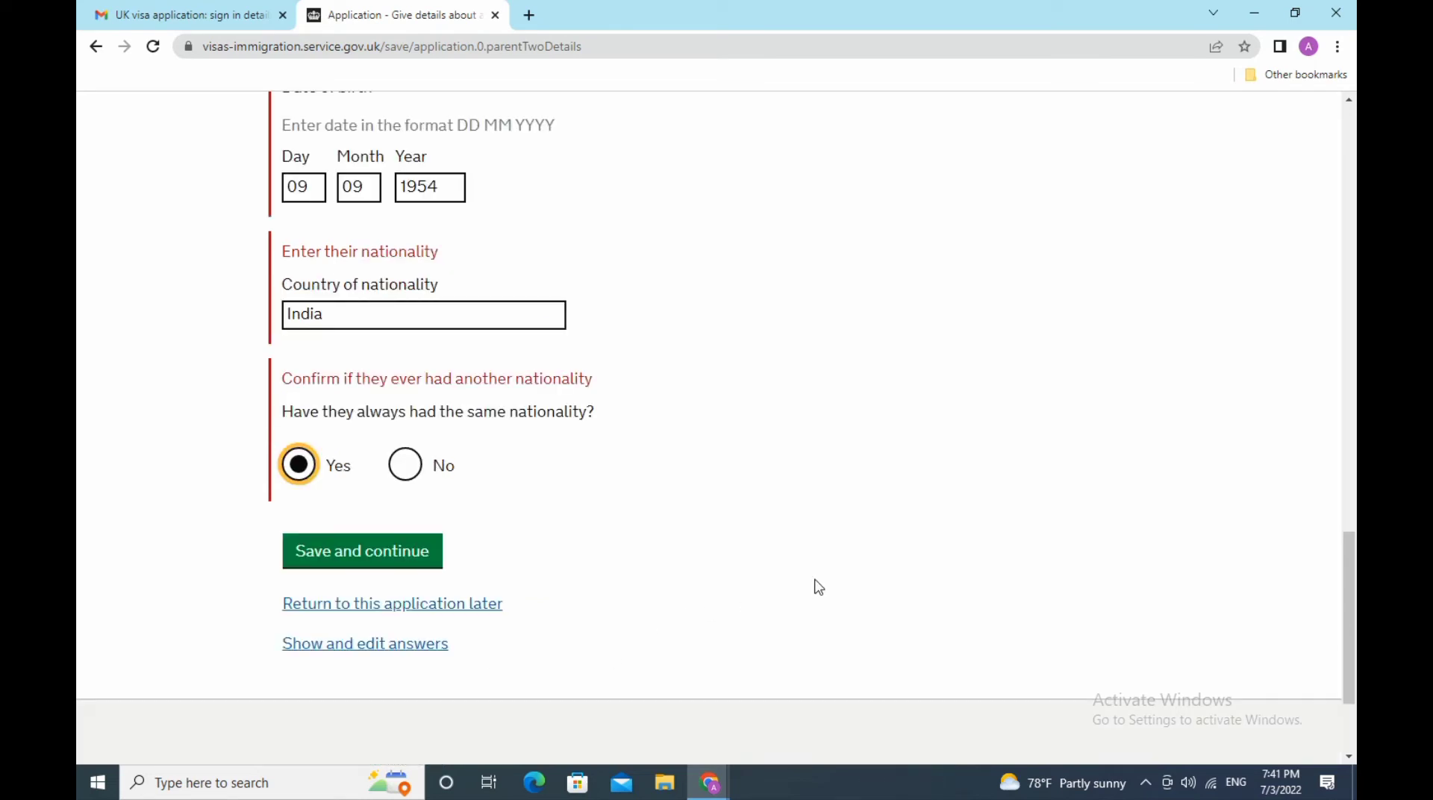
- Save the father's details and answer No to having family in the UK
{"action": "left_click", "coordinate": [369, 552]}
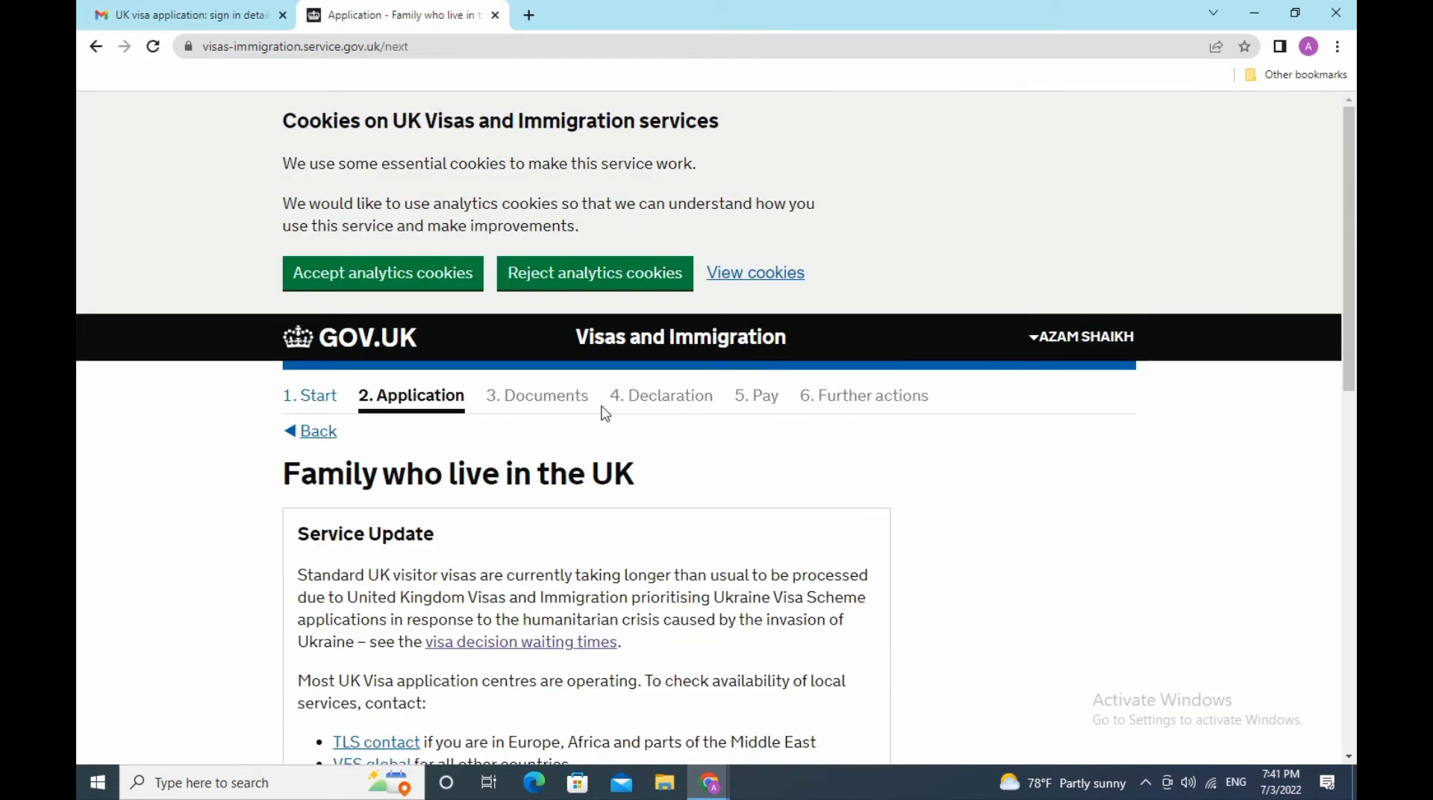
{"action": "scroll", "coordinate": [604, 414], "scroll_direction": "down", "scroll_amount": 5}
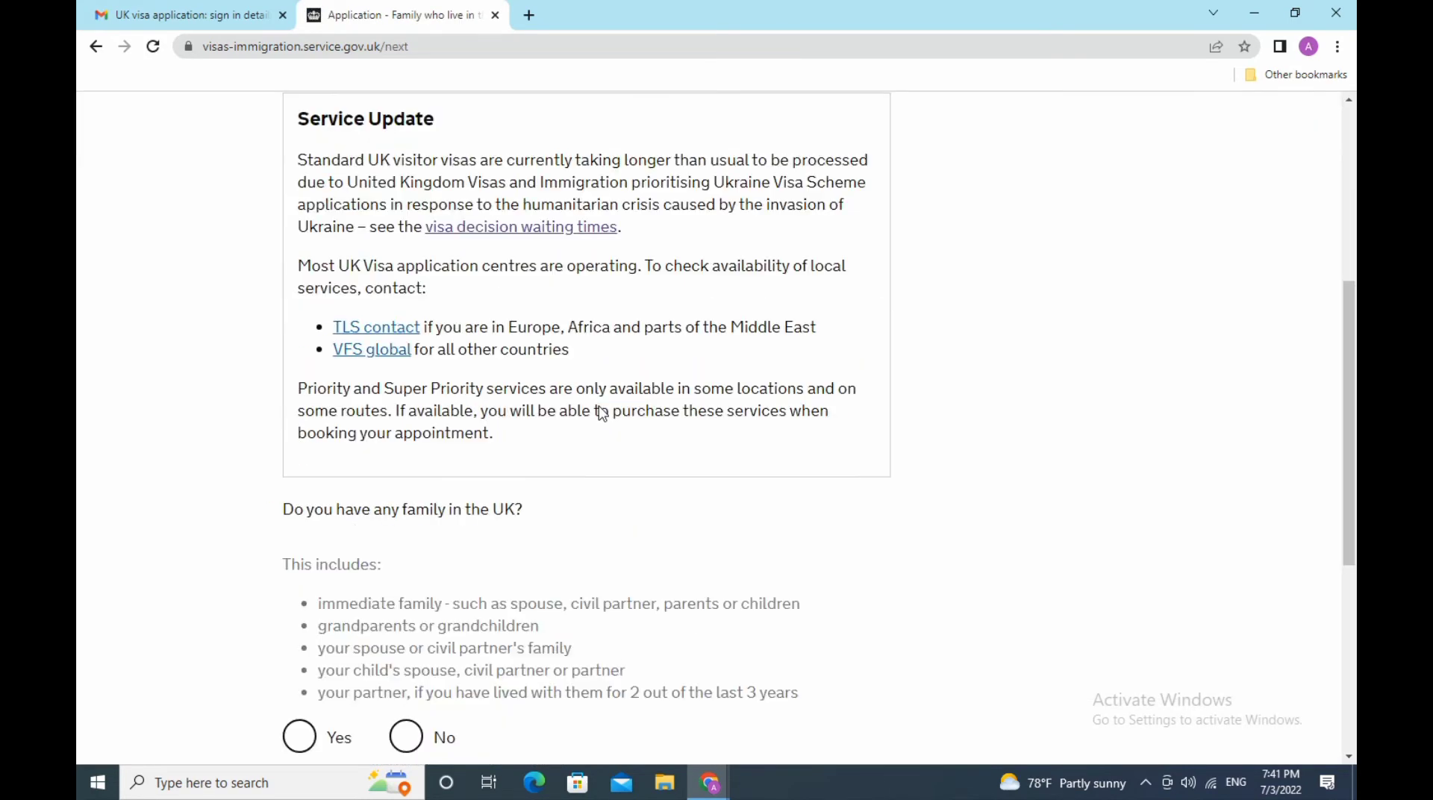
{"action": "scroll", "coordinate": [600, 406], "scroll_direction": "down", "scroll_amount": 3}
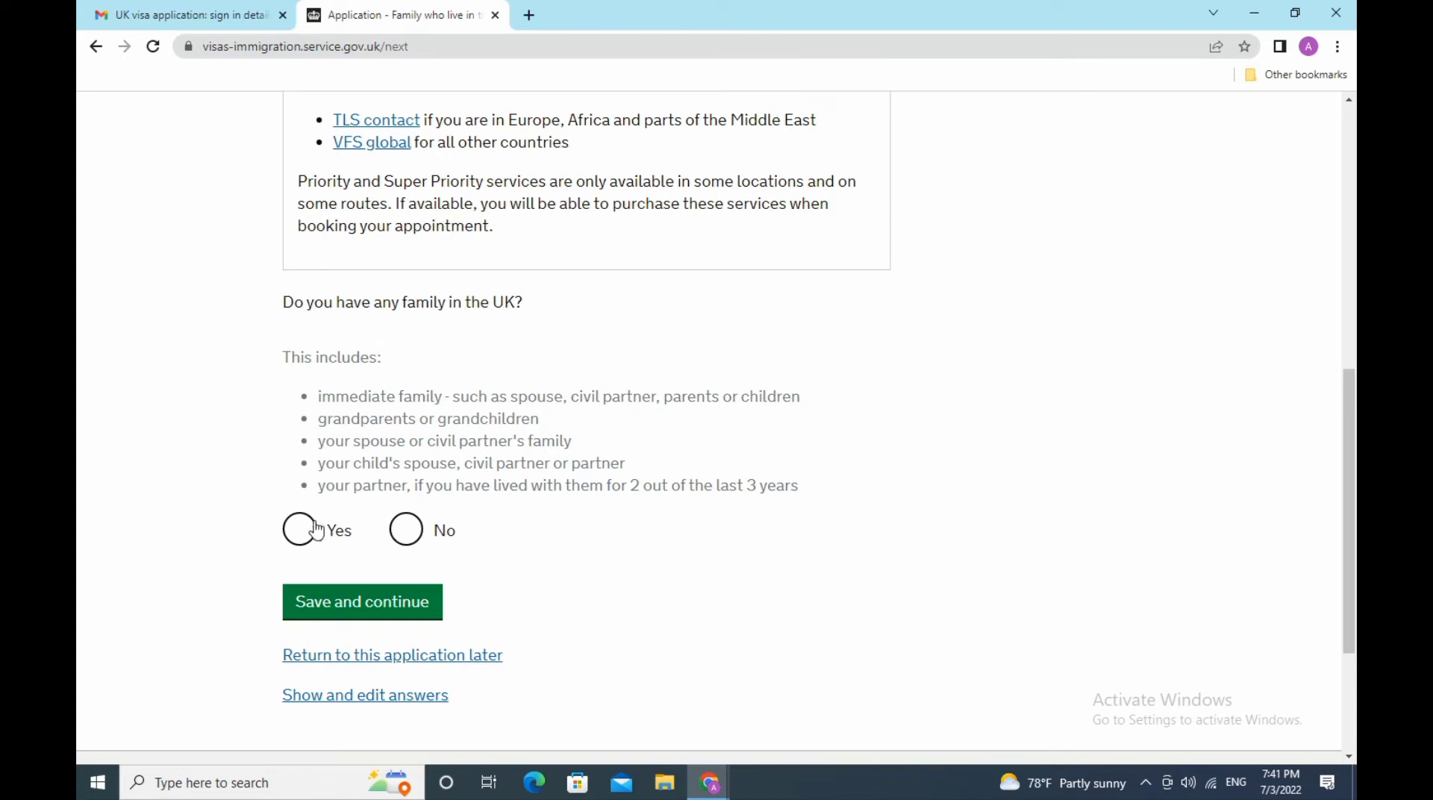
{"action": "left_click", "coordinate": [415, 533]}
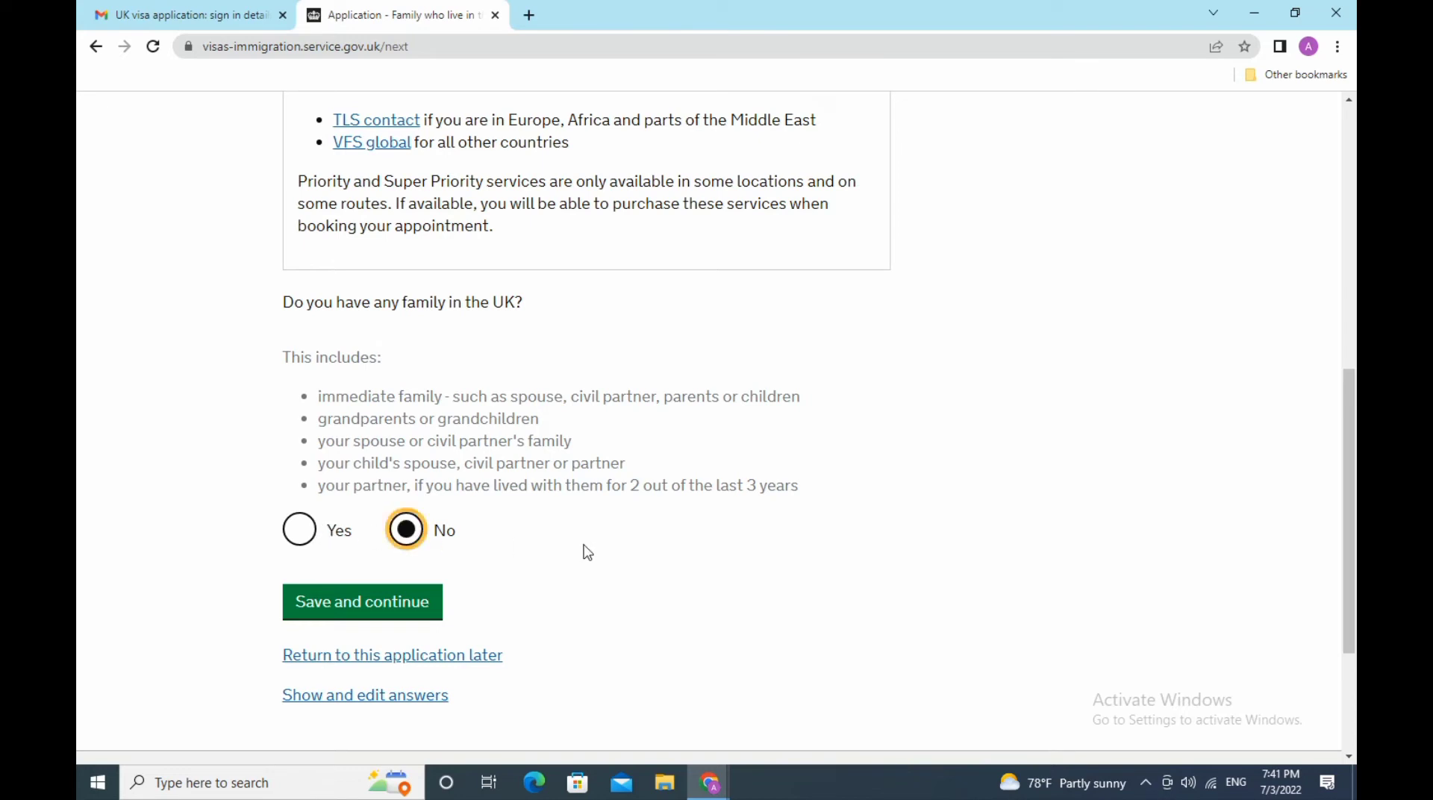
{"action": "left_click", "coordinate": [418, 606]}
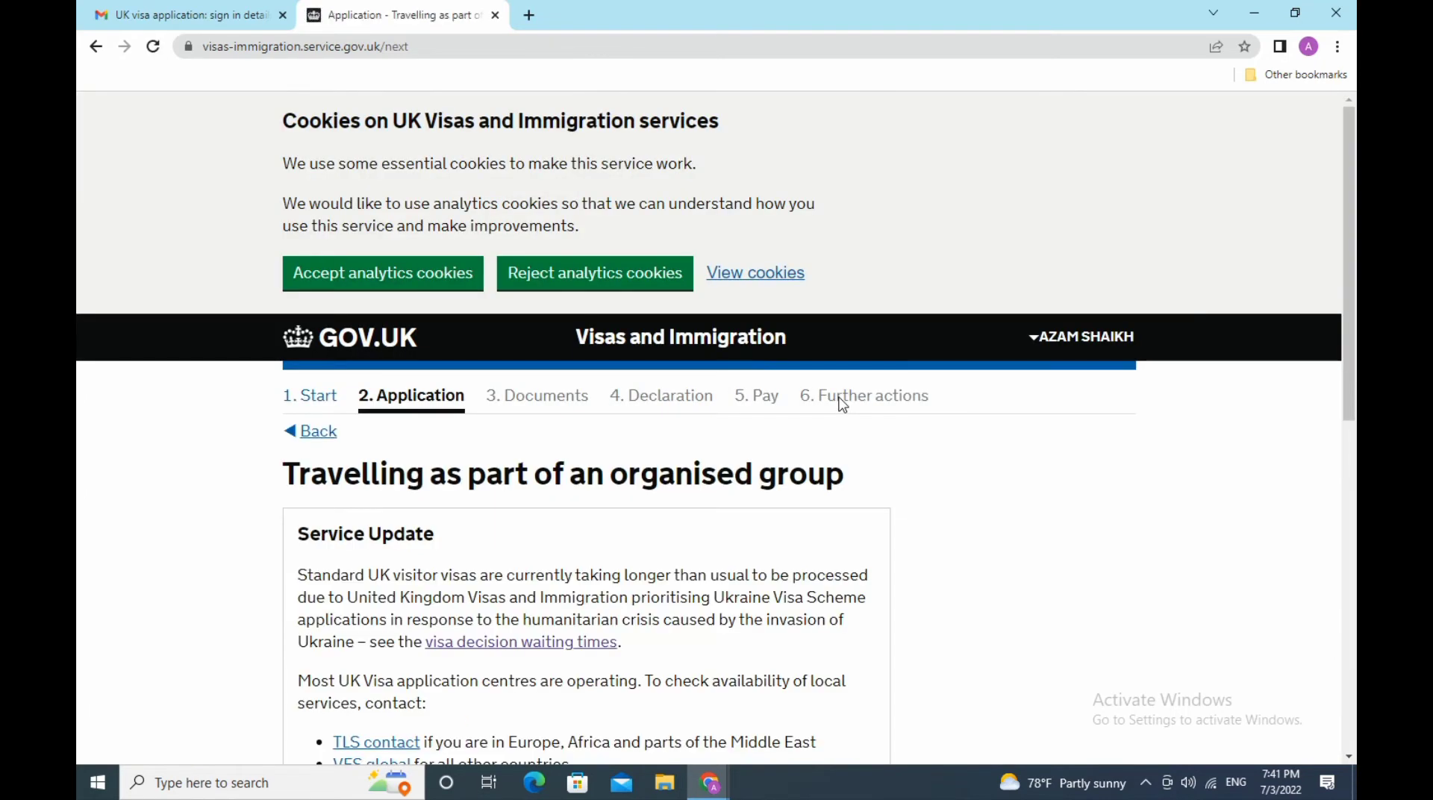
- Answer No to travelling as part of an organised group
{"action": "scroll", "coordinate": [842, 404], "scroll_direction": "down", "scroll_amount": 3}
{"action": "scroll", "coordinate": [842, 404], "scroll_direction": "down", "scroll_amount": 3}
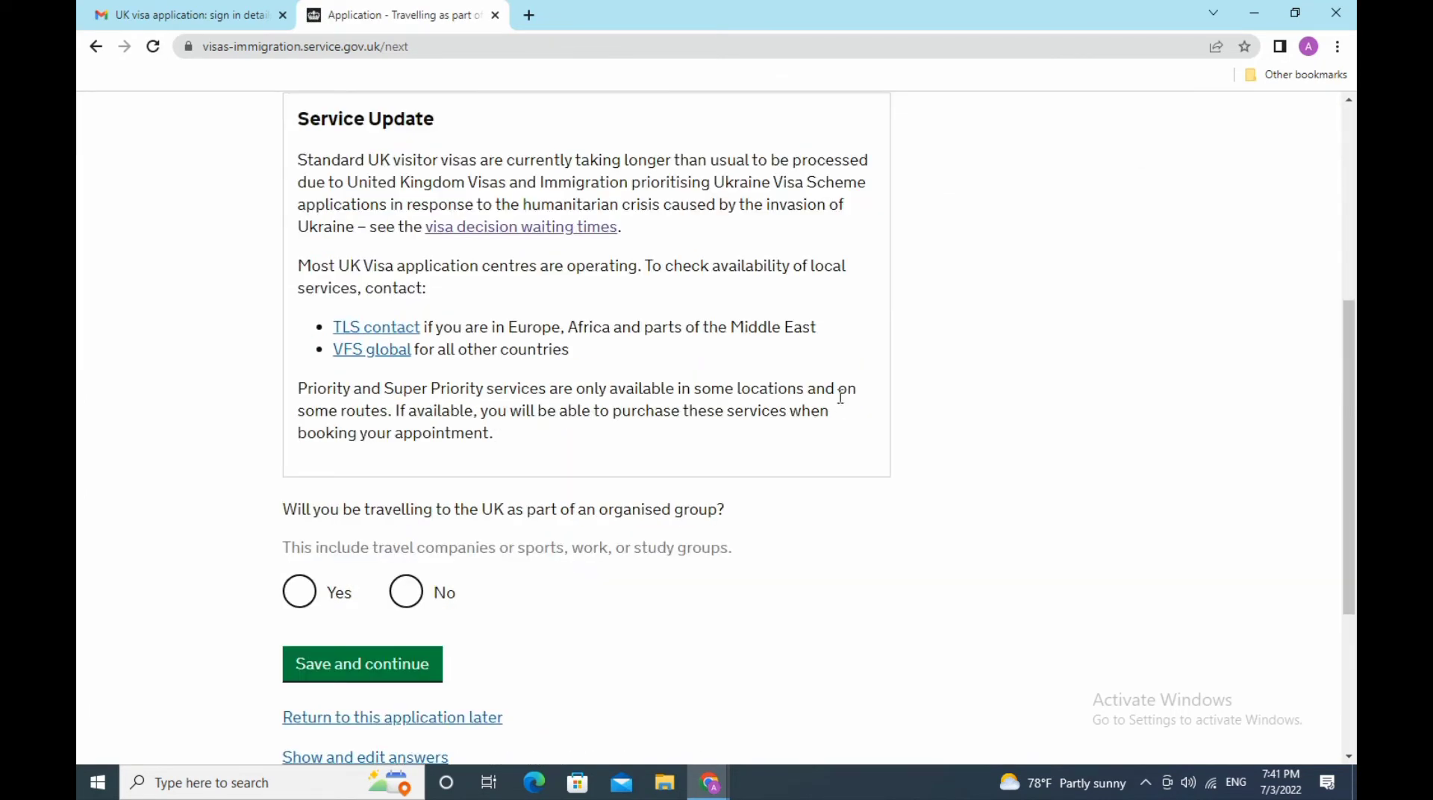
{"action": "scroll", "coordinate": [840, 398], "scroll_direction": "down", "scroll_amount": 3}
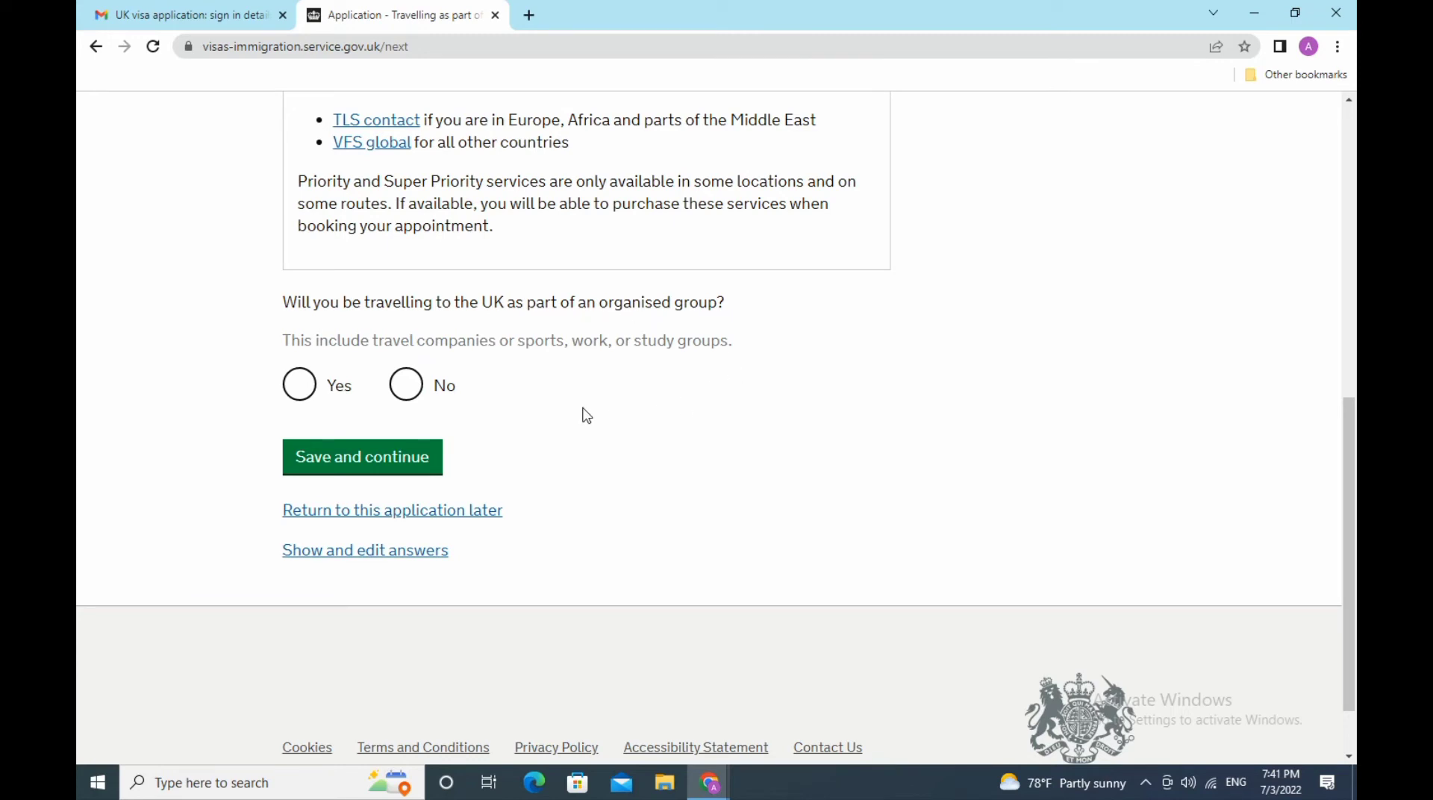
{"action": "left_click", "coordinate": [406, 384]}
{"action": "left_click", "coordinate": [393, 469]}
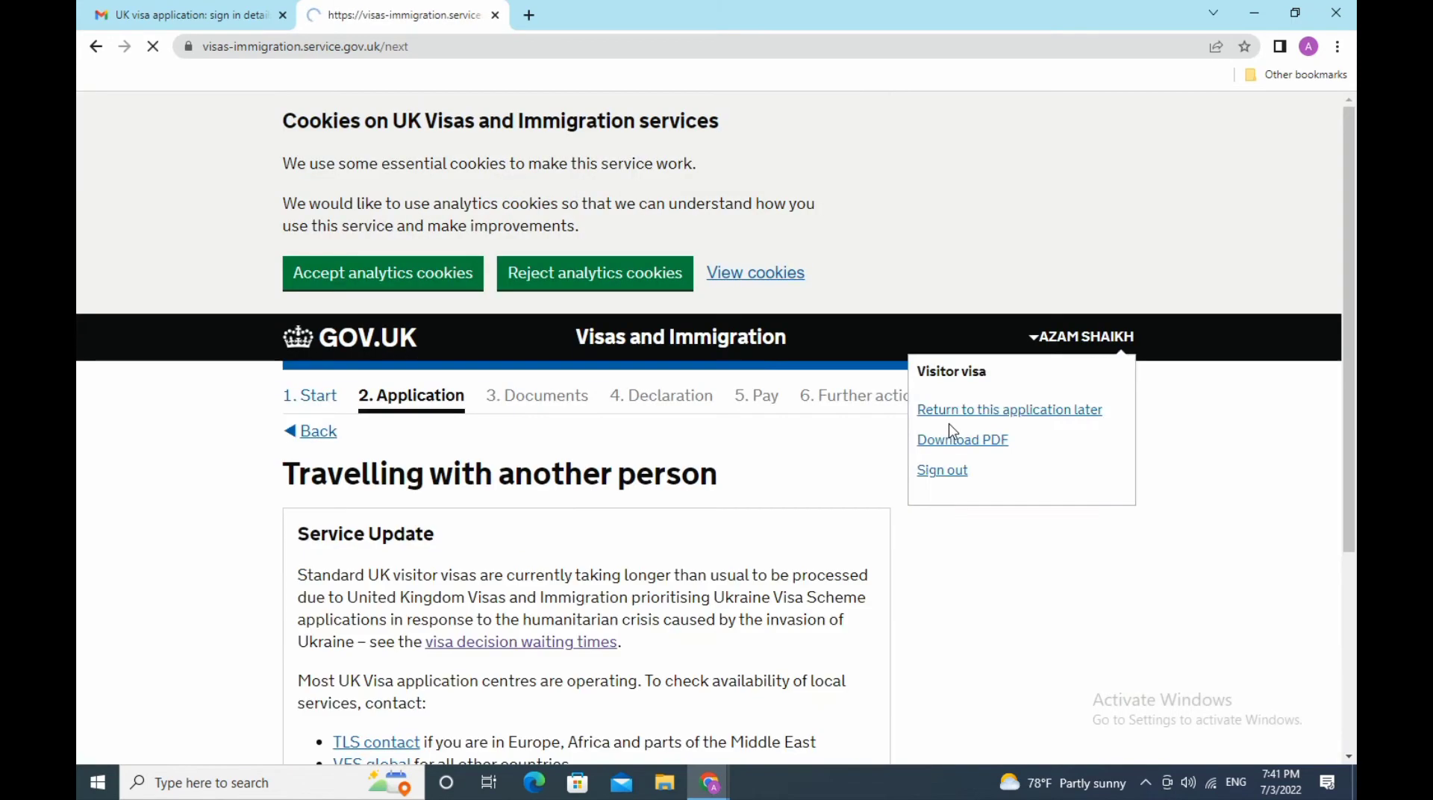
- Answer No to travelling with another person and Yes to having a UK address
{"action": "scroll", "coordinate": [928, 425], "scroll_direction": "down", "scroll_amount": 3}
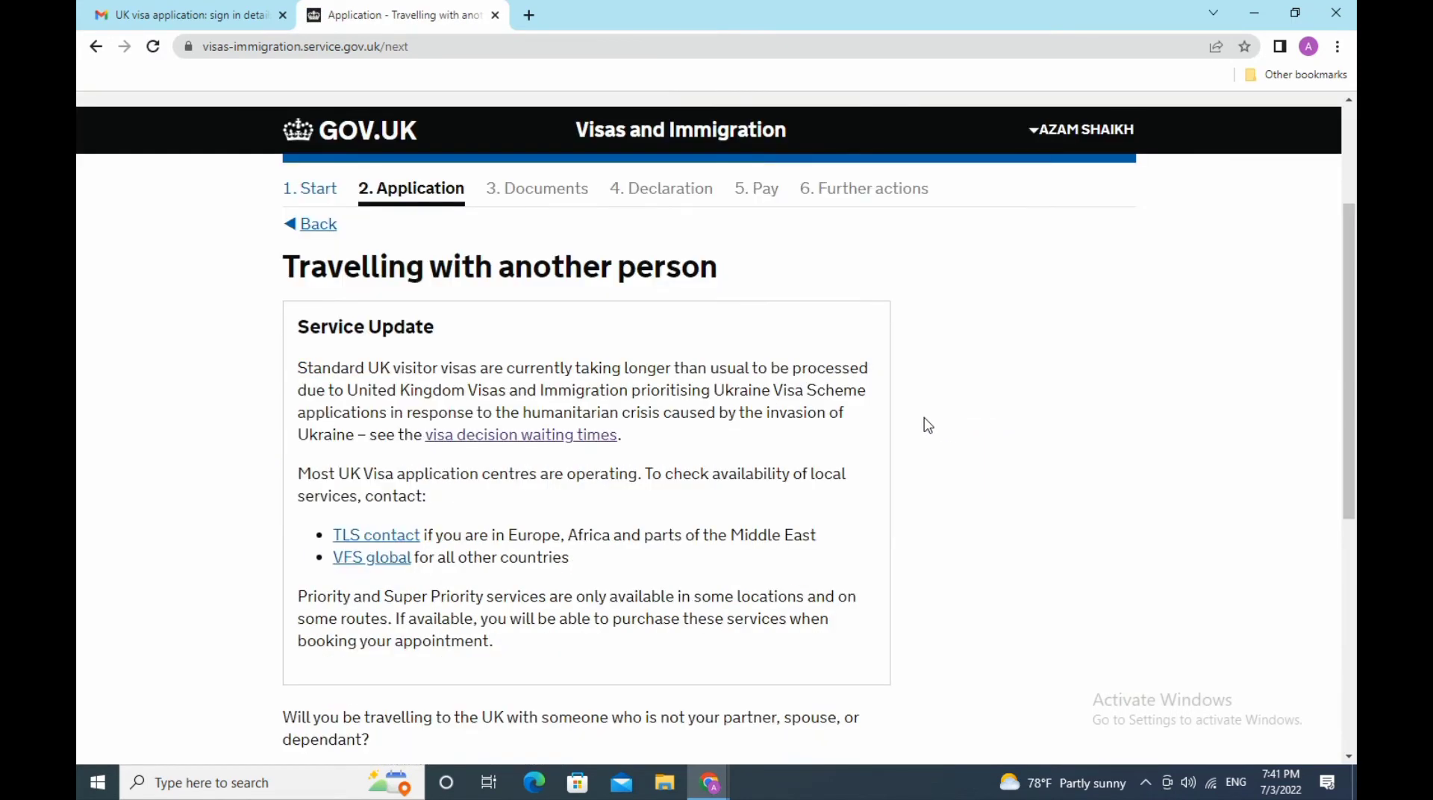
{"action": "scroll", "coordinate": [928, 425], "scroll_direction": "down", "scroll_amount": 3}
{"action": "scroll", "coordinate": [928, 424], "scroll_direction": "down", "scroll_amount": 3}
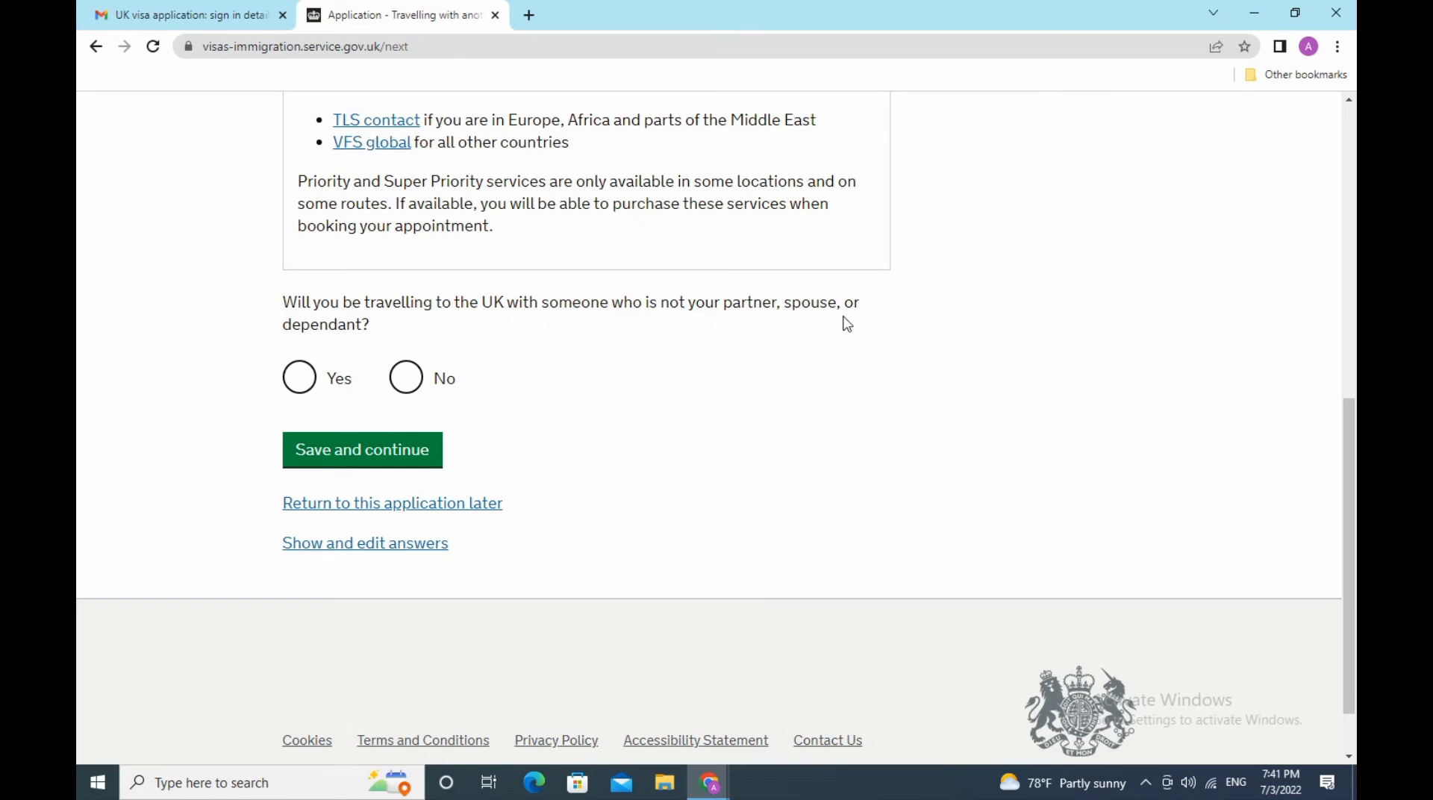
{"action": "left_click", "coordinate": [409, 383]}
{"action": "left_click", "coordinate": [407, 458]}
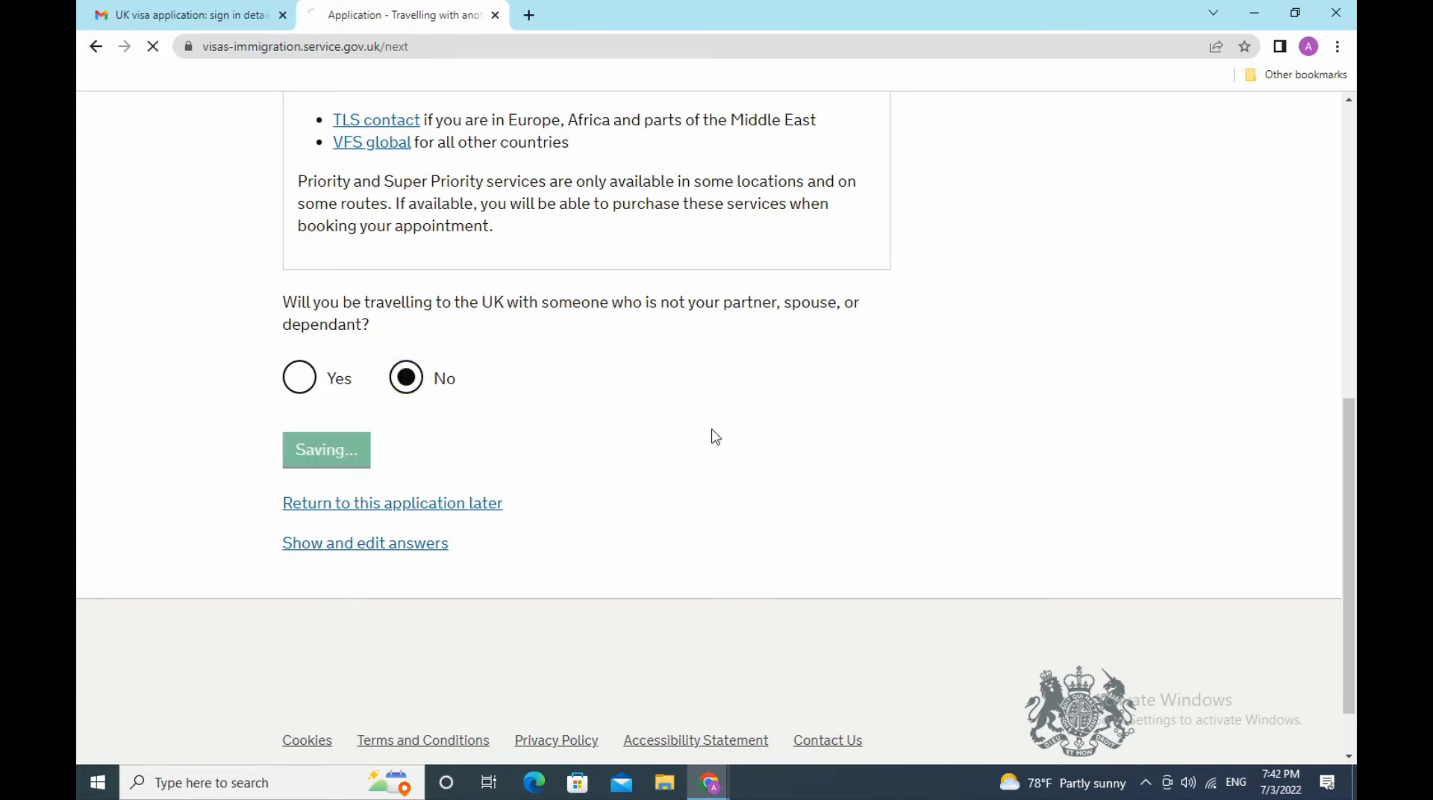
{"action": "scroll", "coordinate": [716, 436], "scroll_direction": "down", "scroll_amount": 5}
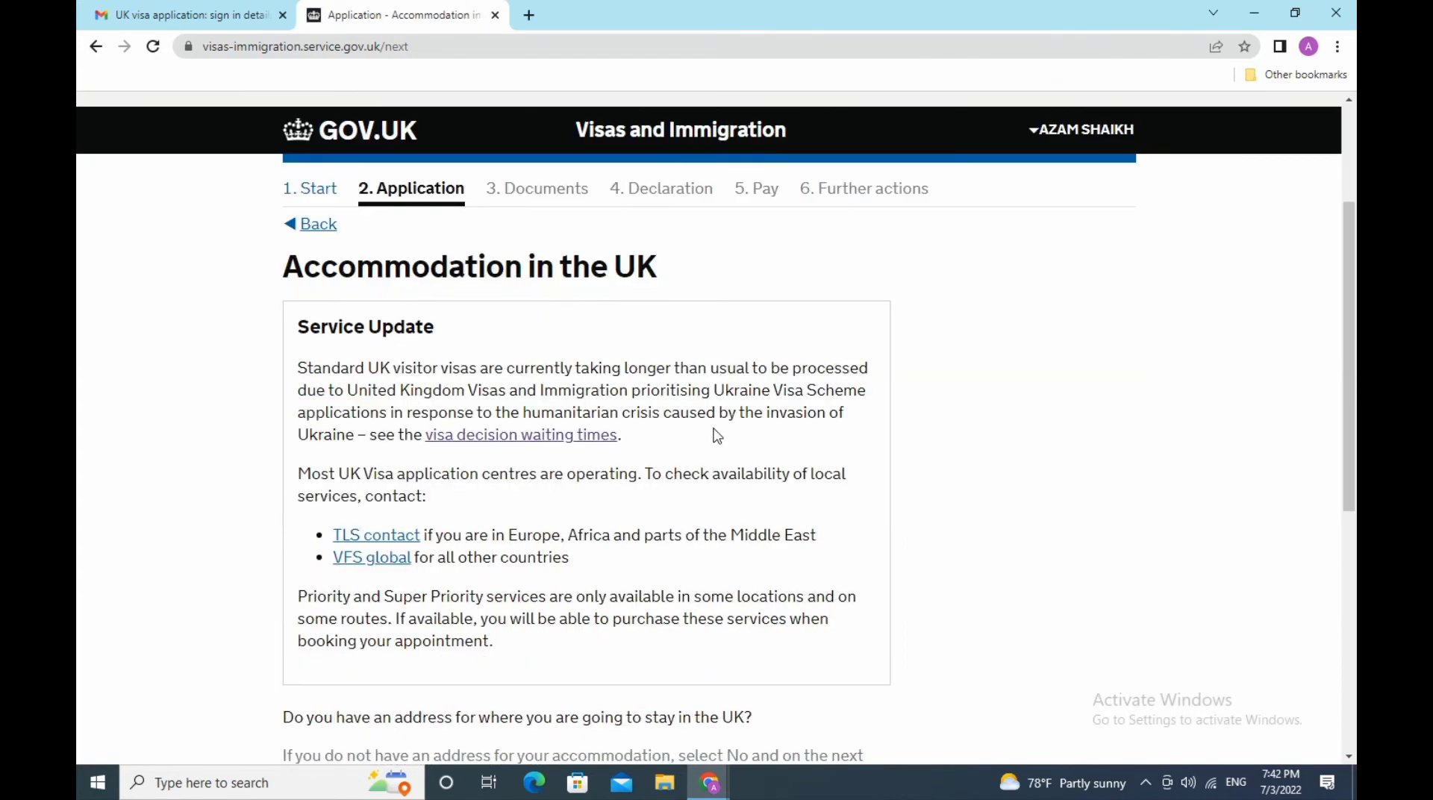
{"action": "scroll", "coordinate": [717, 437], "scroll_direction": "down", "scroll_amount": 3}
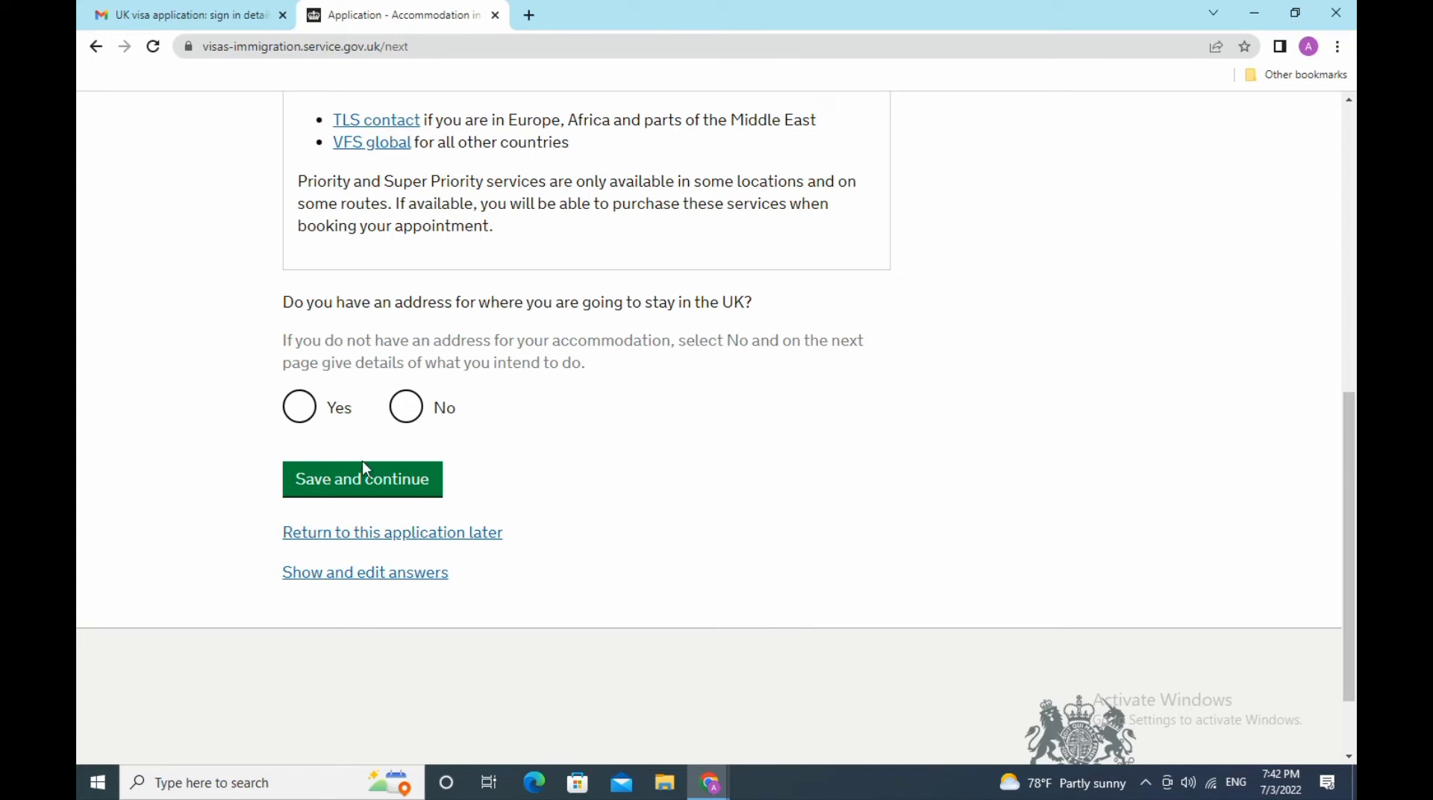
{"action": "left_click", "coordinate": [303, 415]}
- Set the stay type to Hotel with address line 'Royal London hotel'
{"action": "left_click", "coordinate": [403, 491]}
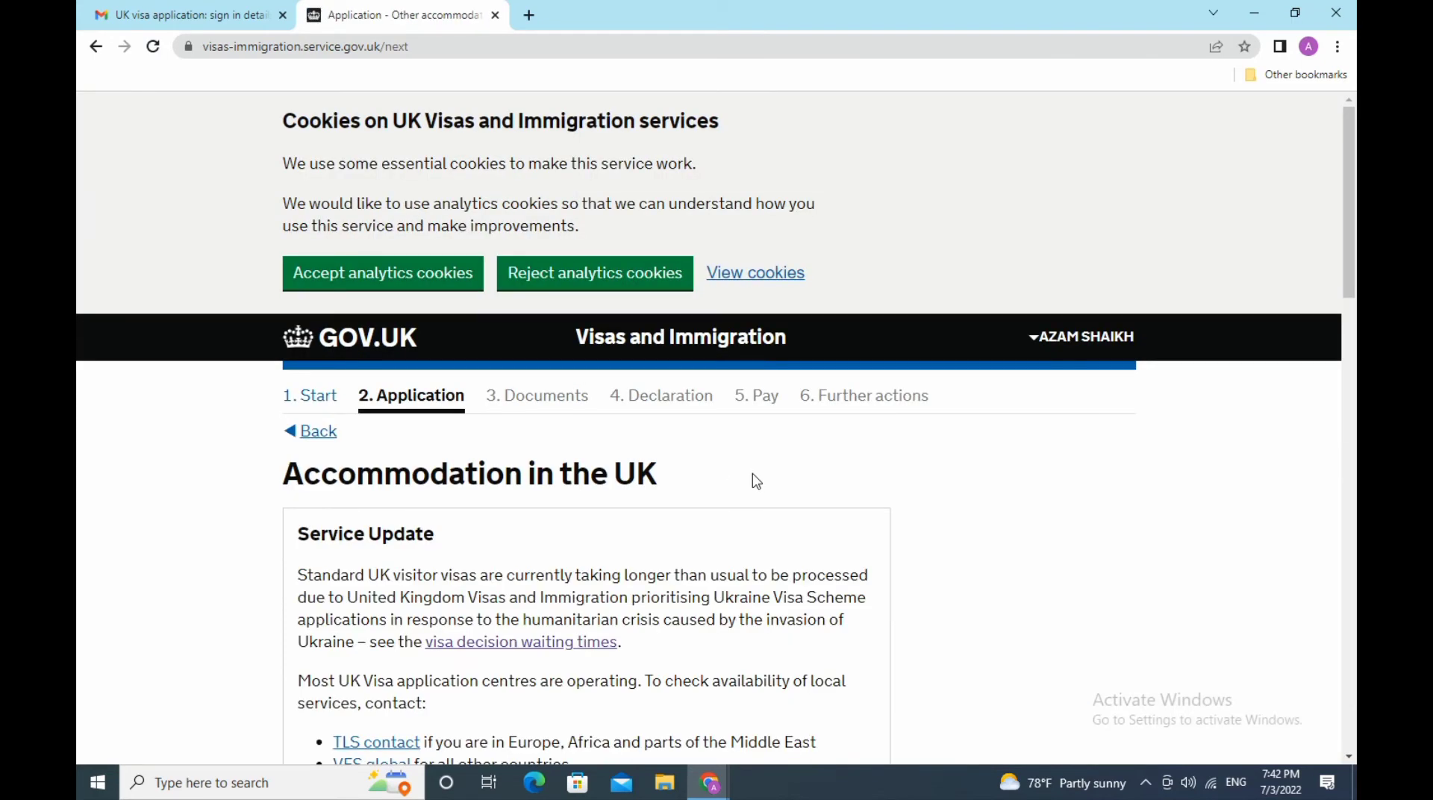
{"action": "scroll", "coordinate": [756, 480], "scroll_direction": "down", "scroll_amount": 7}
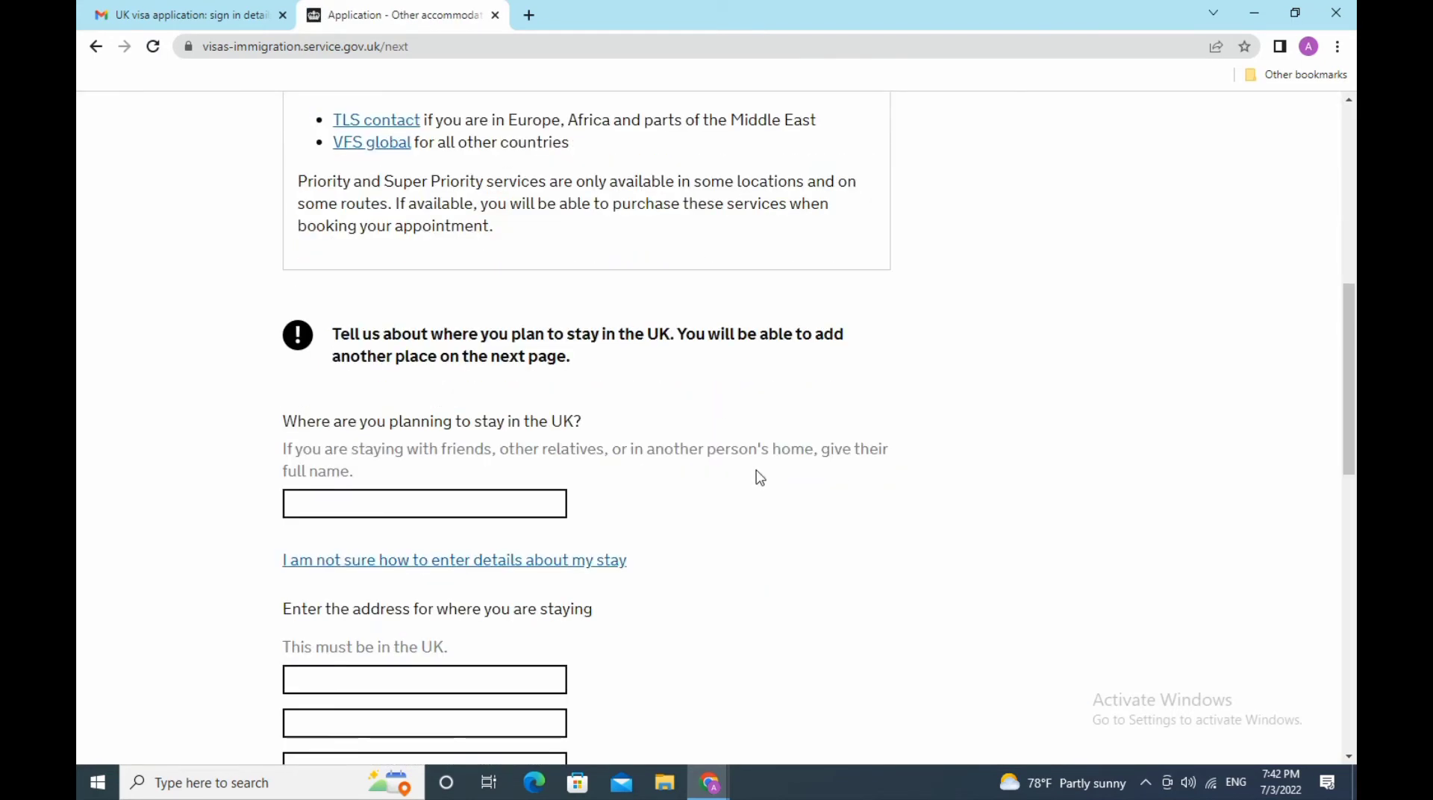
{"action": "scroll", "coordinate": [756, 477], "scroll_direction": "down", "scroll_amount": 3}
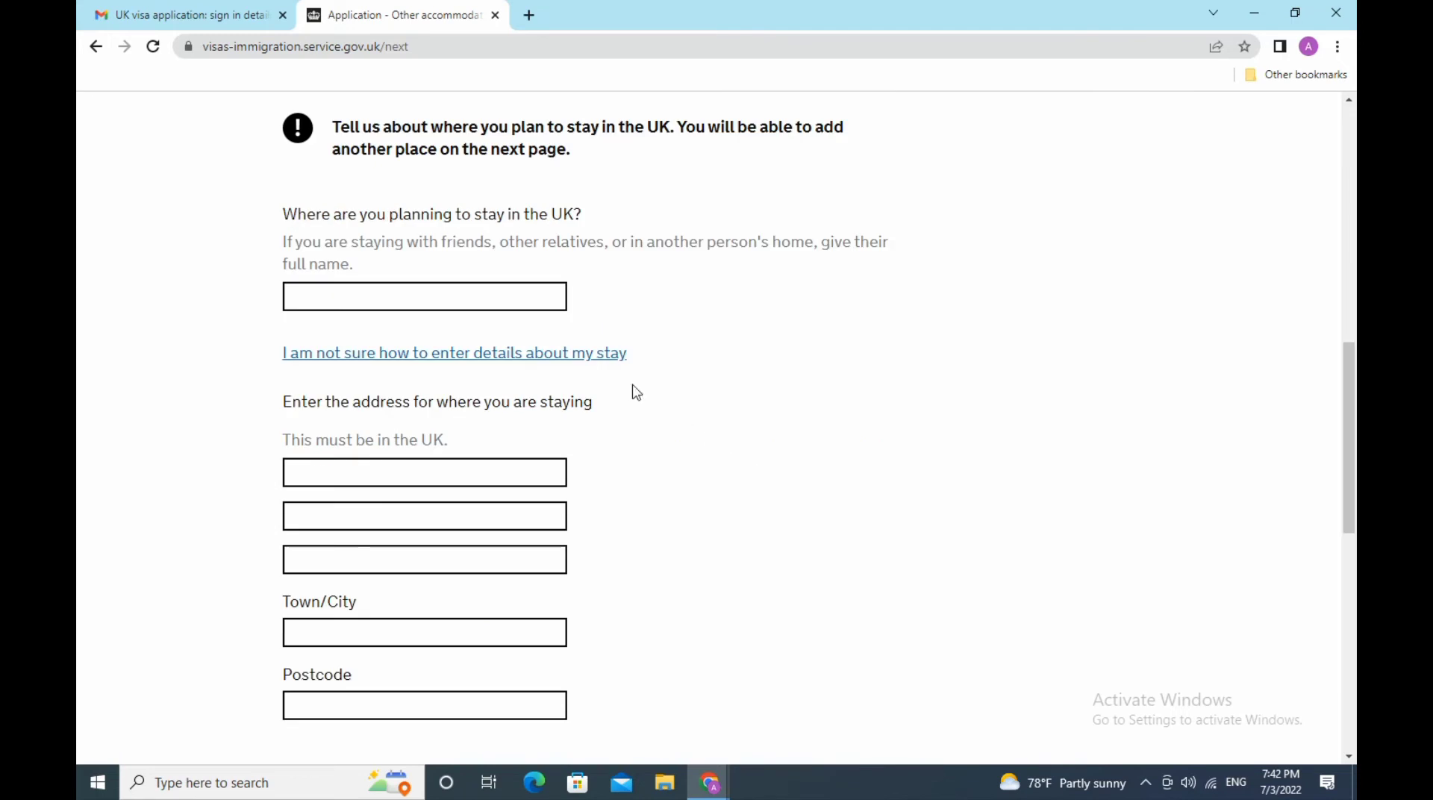
{"action": "left_click", "coordinate": [513, 298]}
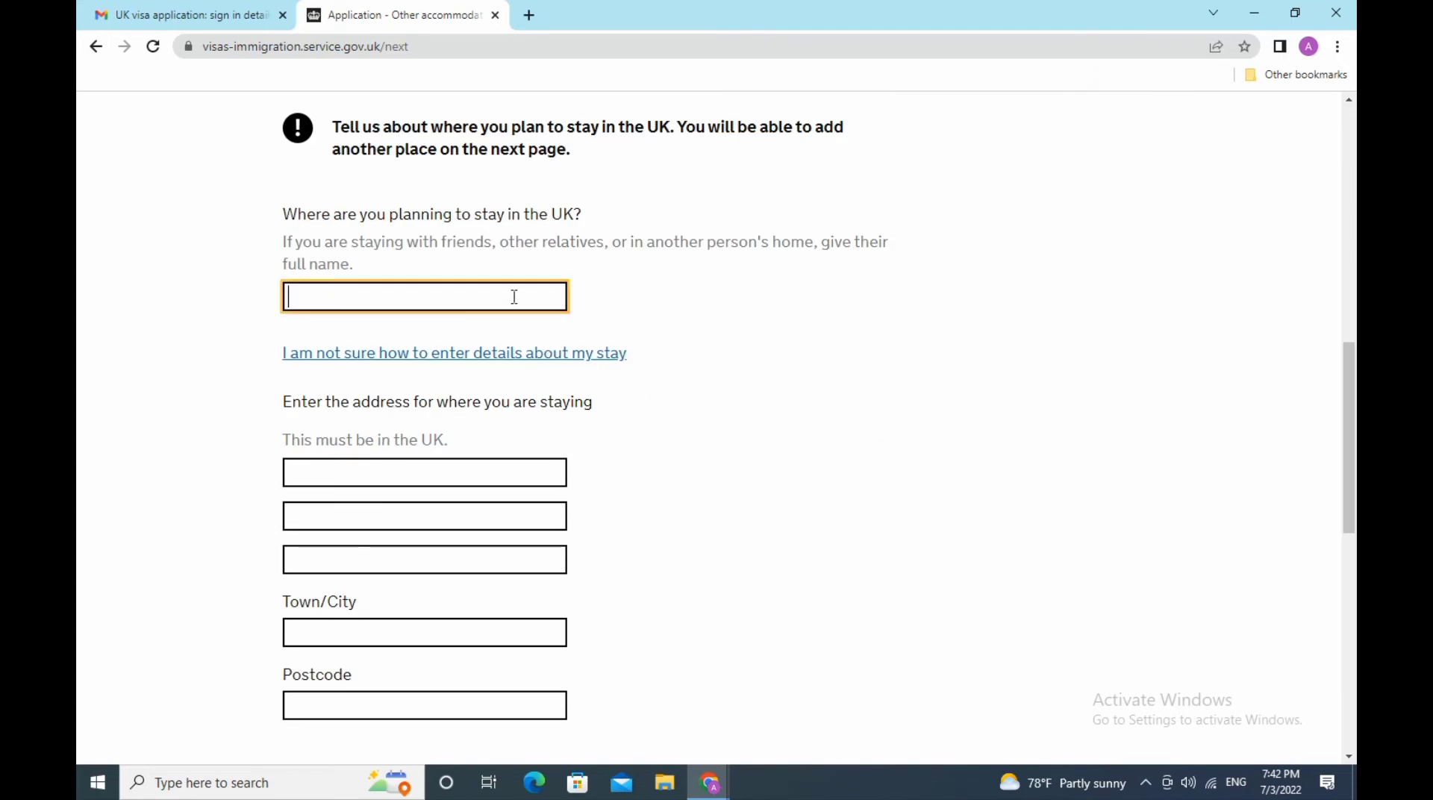
{"action": "type", "text": "Hotel"}
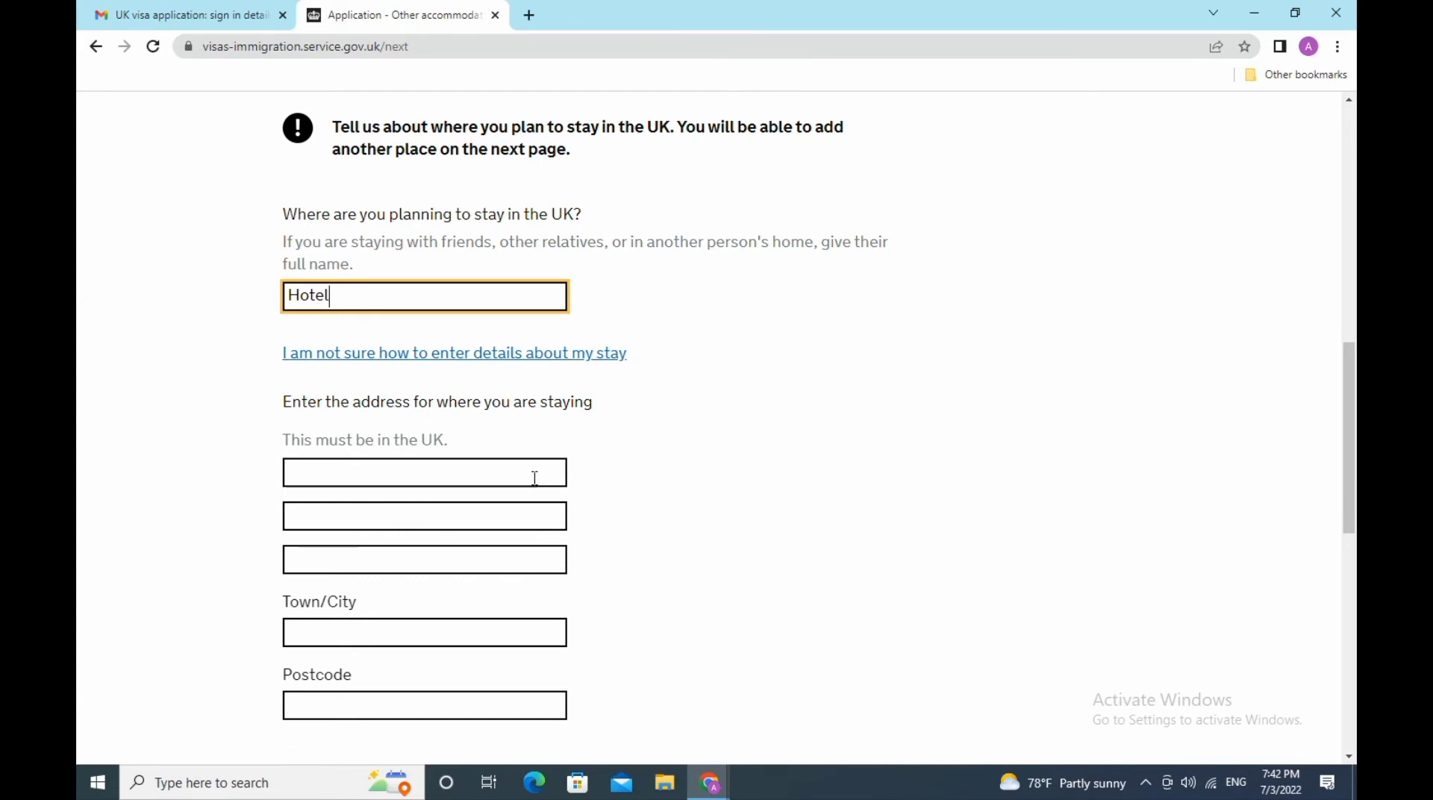
{"action": "left_click", "coordinate": [442, 479]}
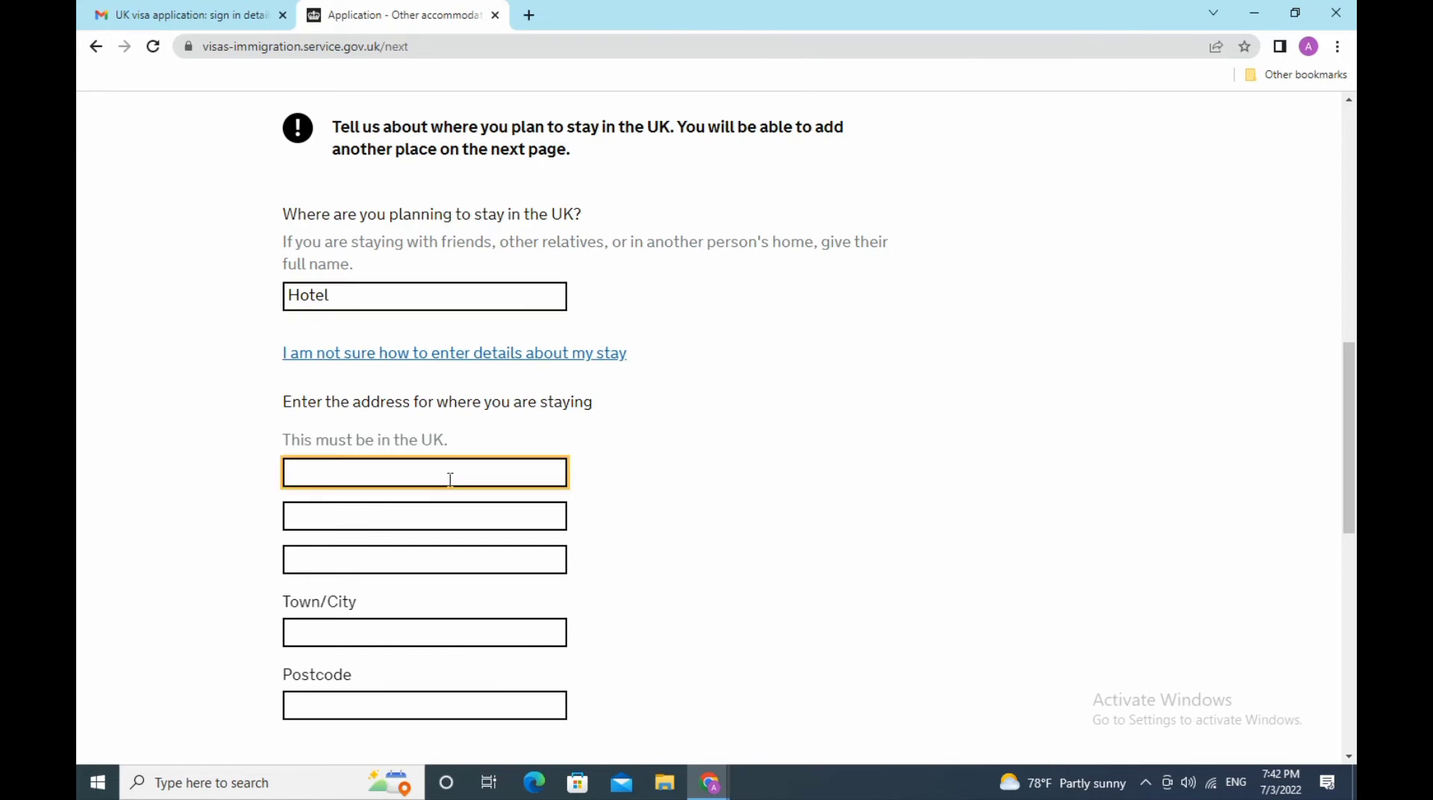
{"action": "type", "text": "royale"}
{"action": "key", "text": "ctrl+a"}
{"action": "key", "text": "BackSpace"}
{"action": "type", "text": "Royal London hotel"}
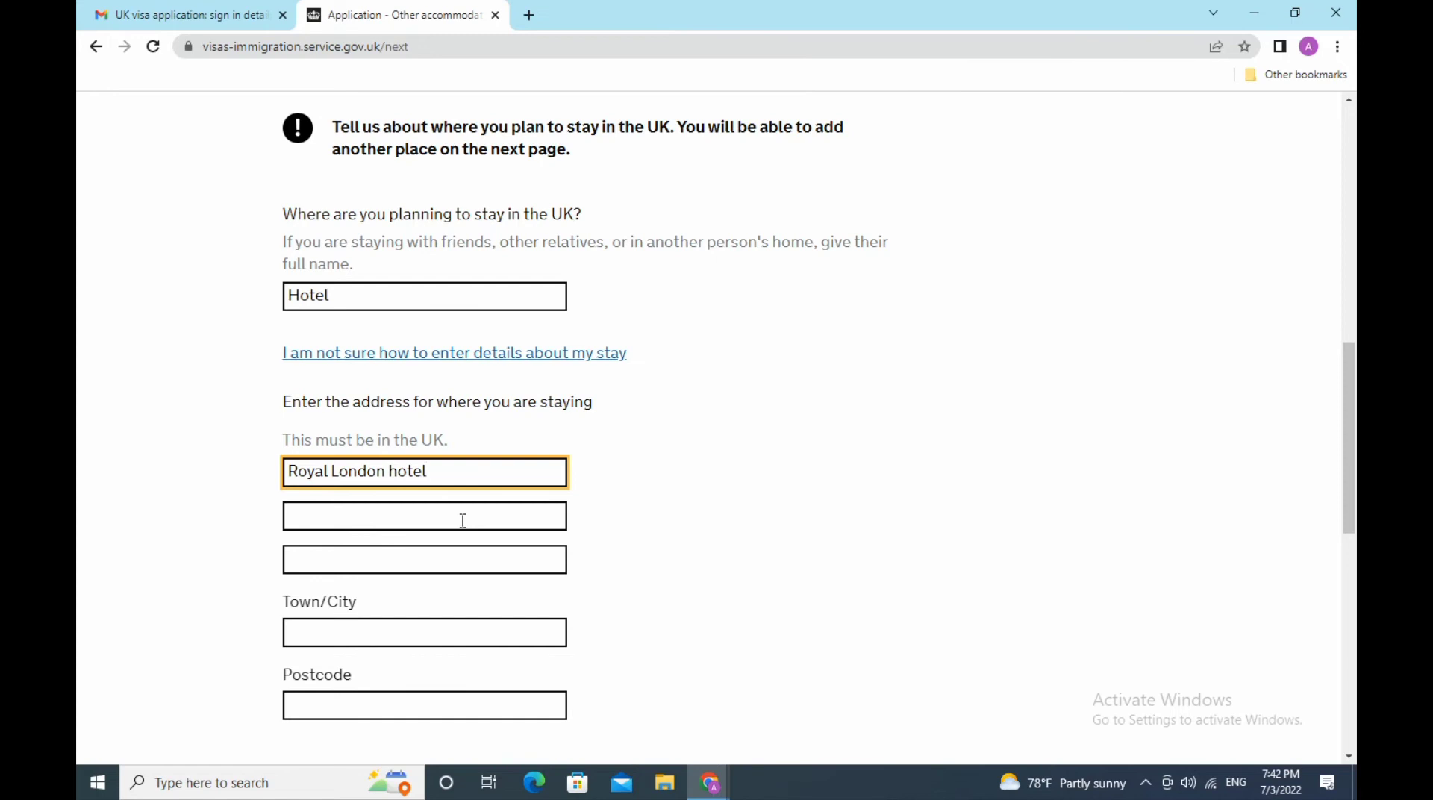
- Enter London as the town and 3452 as the postcode
{"action": "left_click", "coordinate": [486, 637]}
{"action": "type", "text": "lo"}
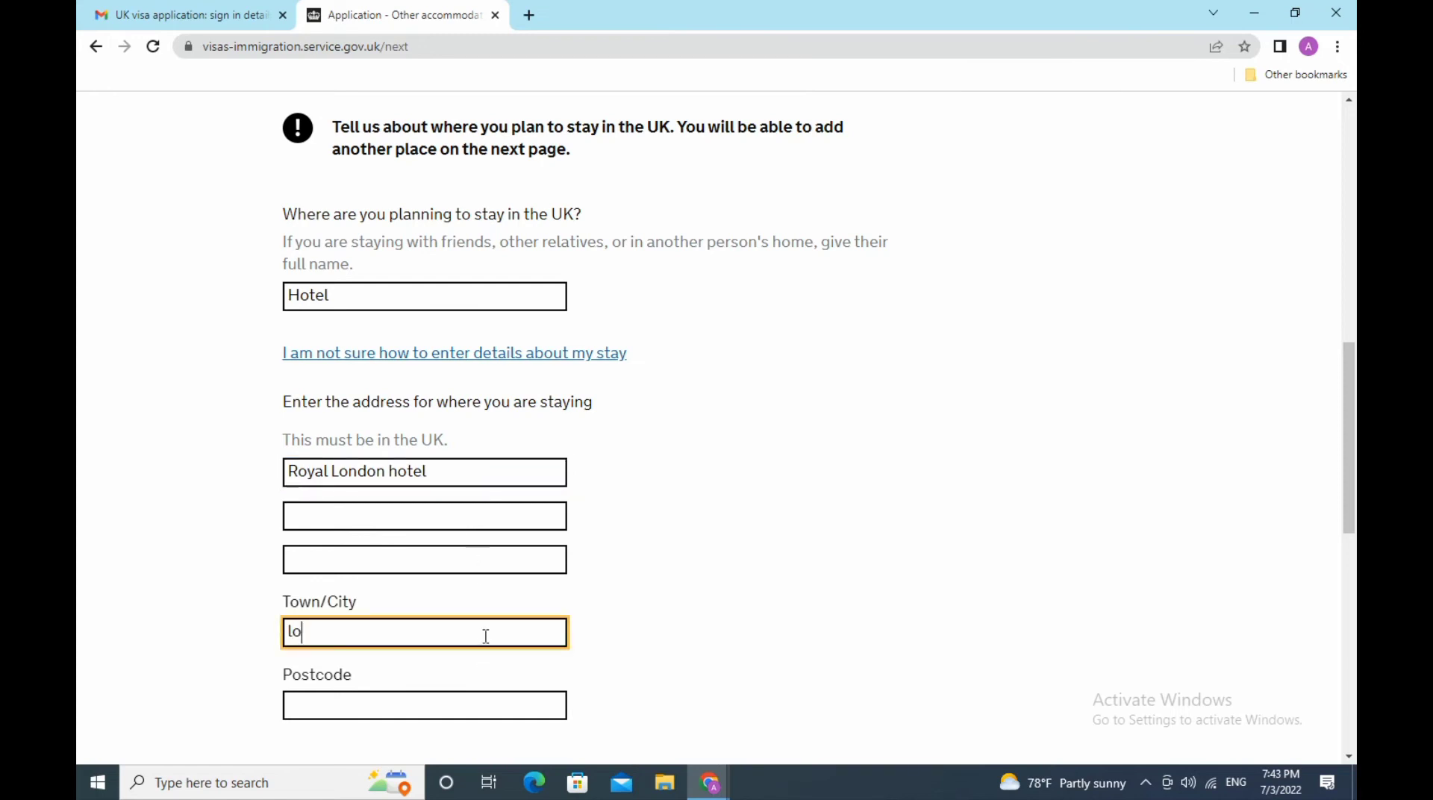
{"action": "key", "text": "BackSpace"}
{"action": "key", "text": "BackSpace"}
{"action": "type", "text": "London"}
{"action": "left_click", "coordinate": [490, 704]}
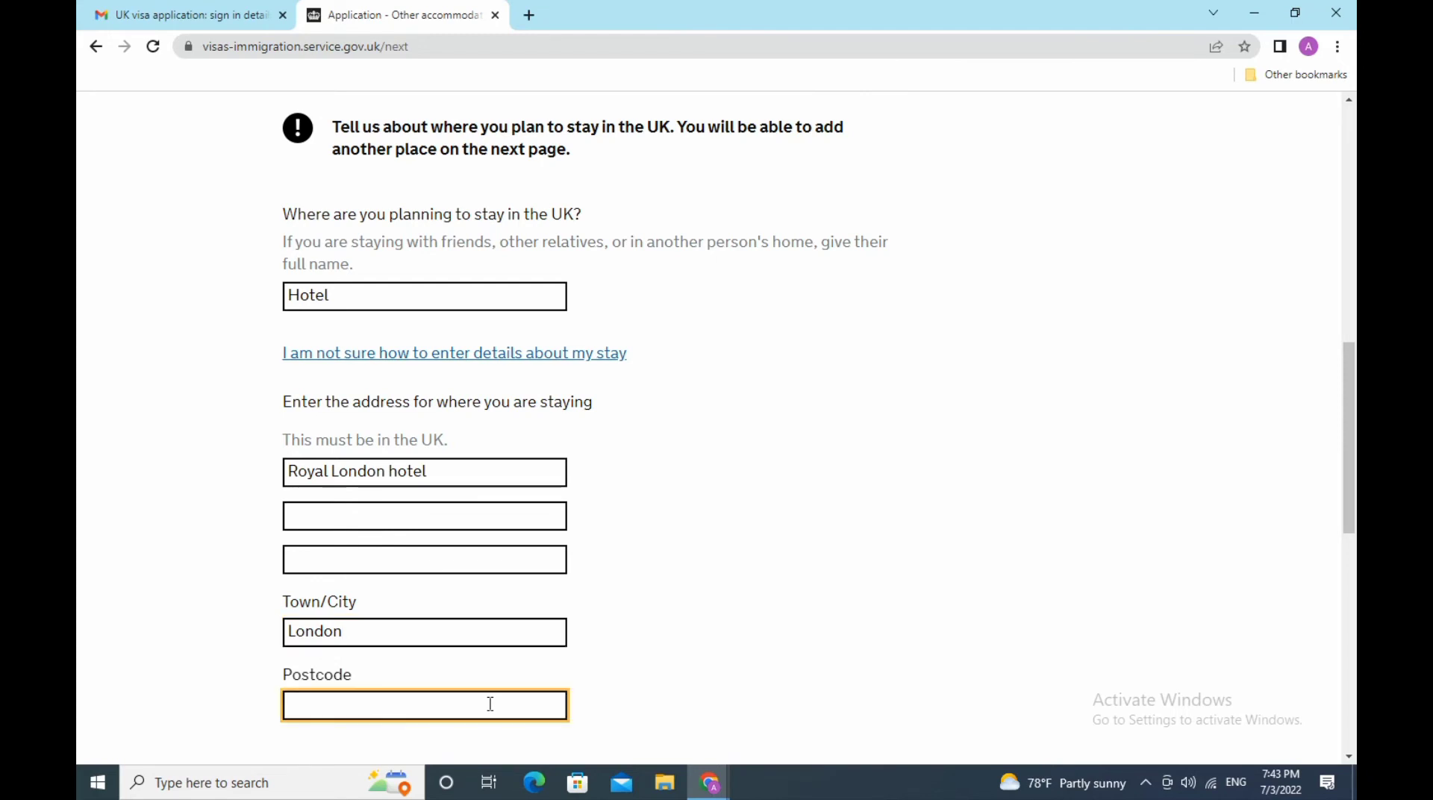
{"action": "type", "text": "3452"}
- Enter the arrival date as 25/08/2022
{"action": "scroll", "coordinate": [954, 608], "scroll_direction": "down", "scroll_amount": 5}
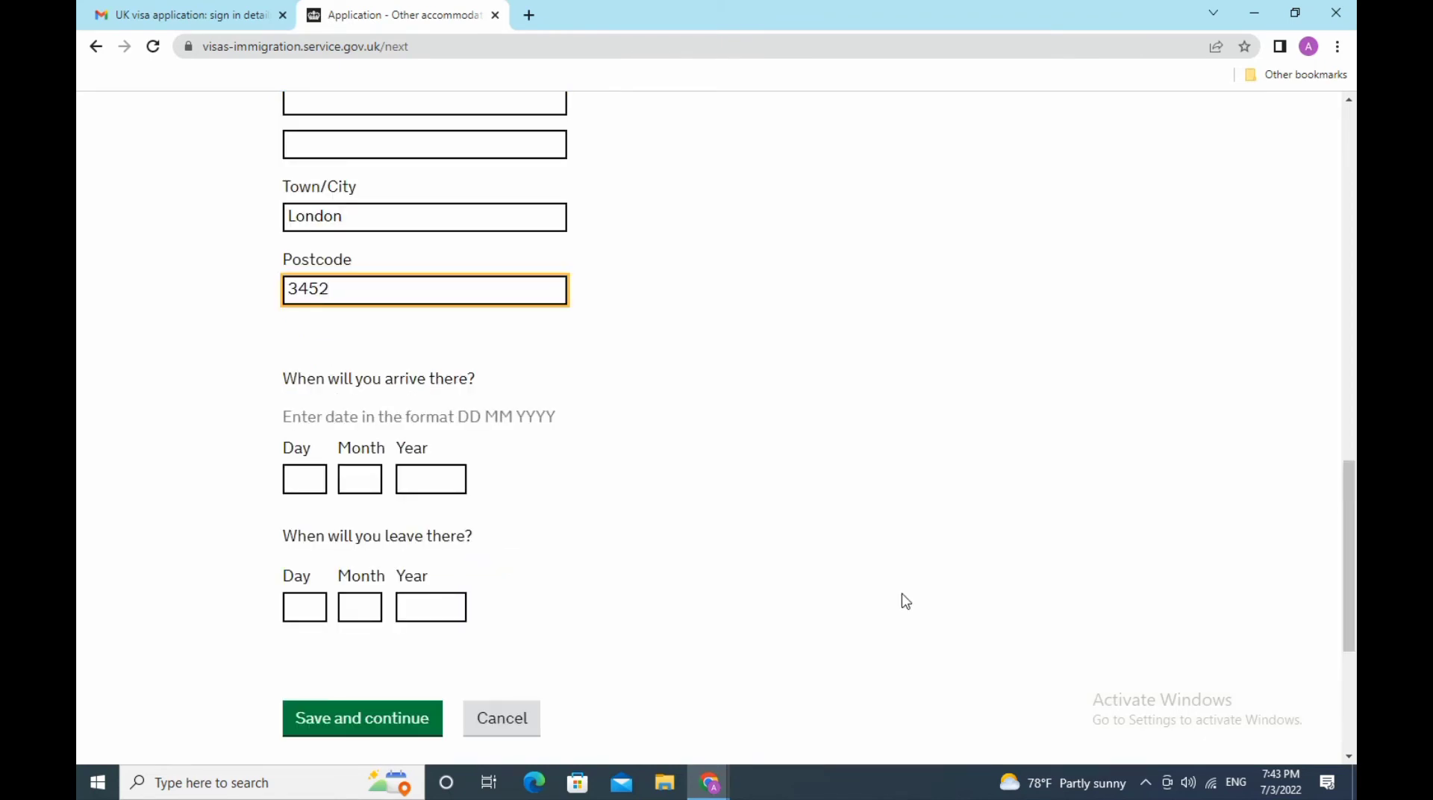
{"action": "left_click", "coordinate": [302, 486]}
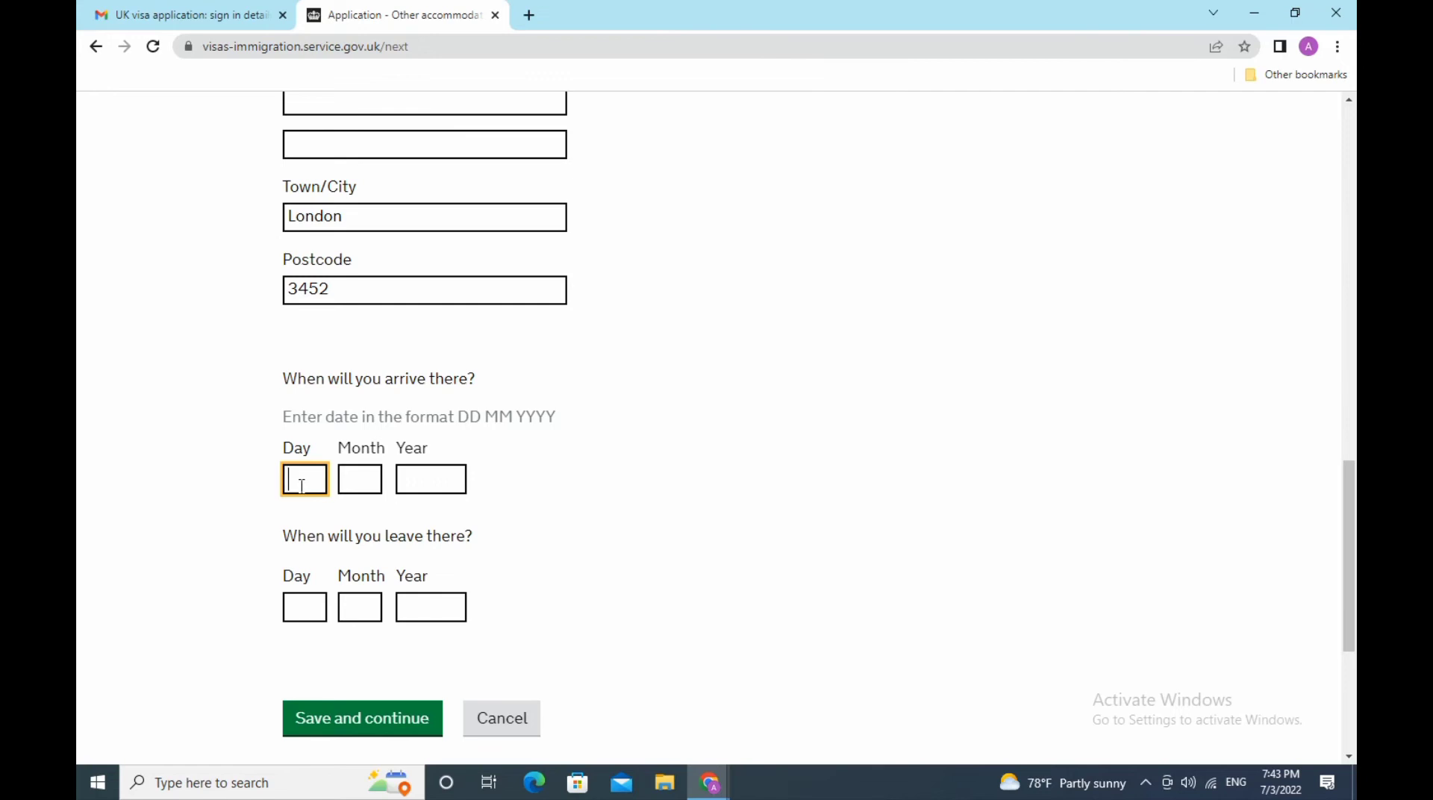
{"action": "type", "text": "25"}
{"action": "left_click", "coordinate": [375, 483]}
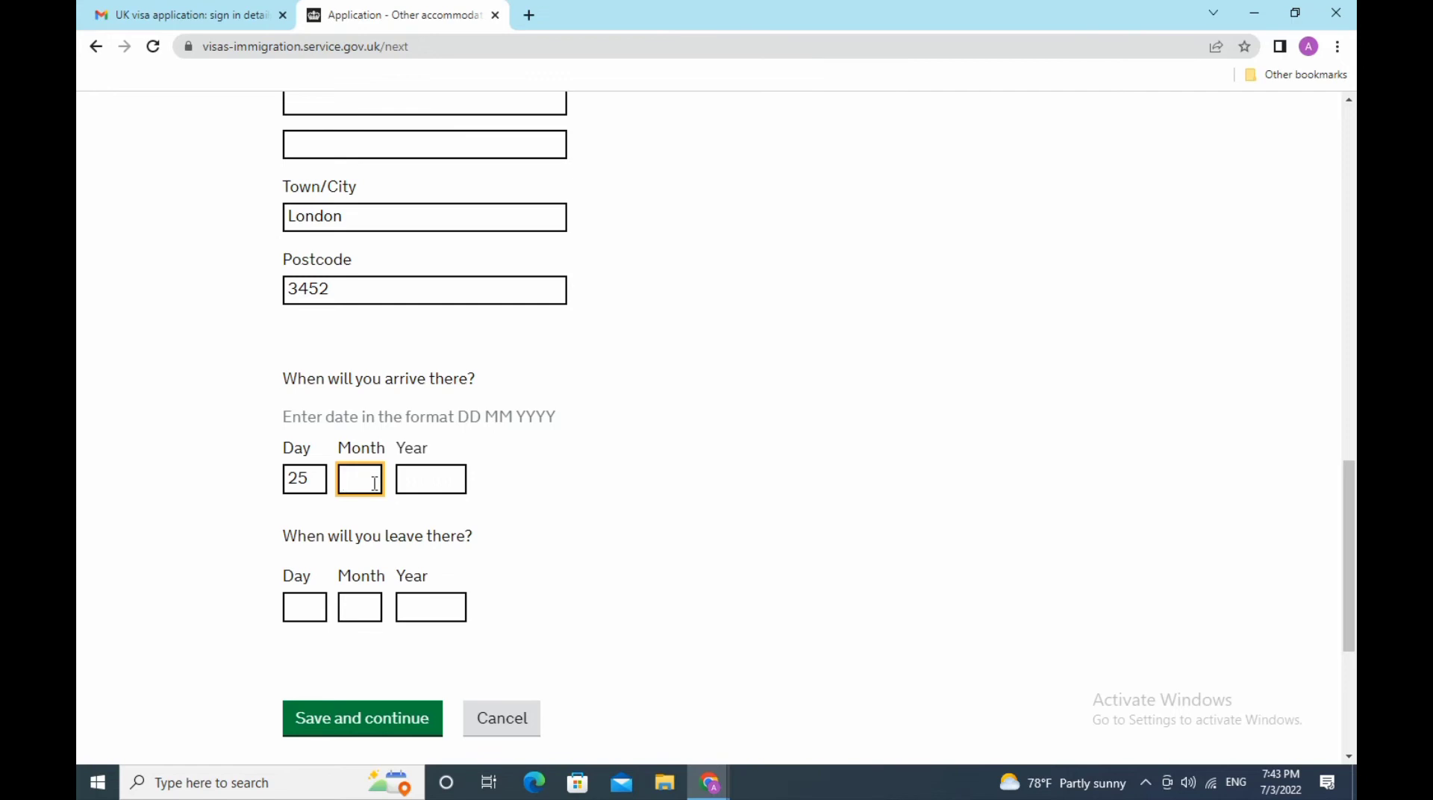
{"action": "type", "text": "08"}
{"action": "left_click", "coordinate": [430, 480]}
{"action": "type", "text": "2022"}
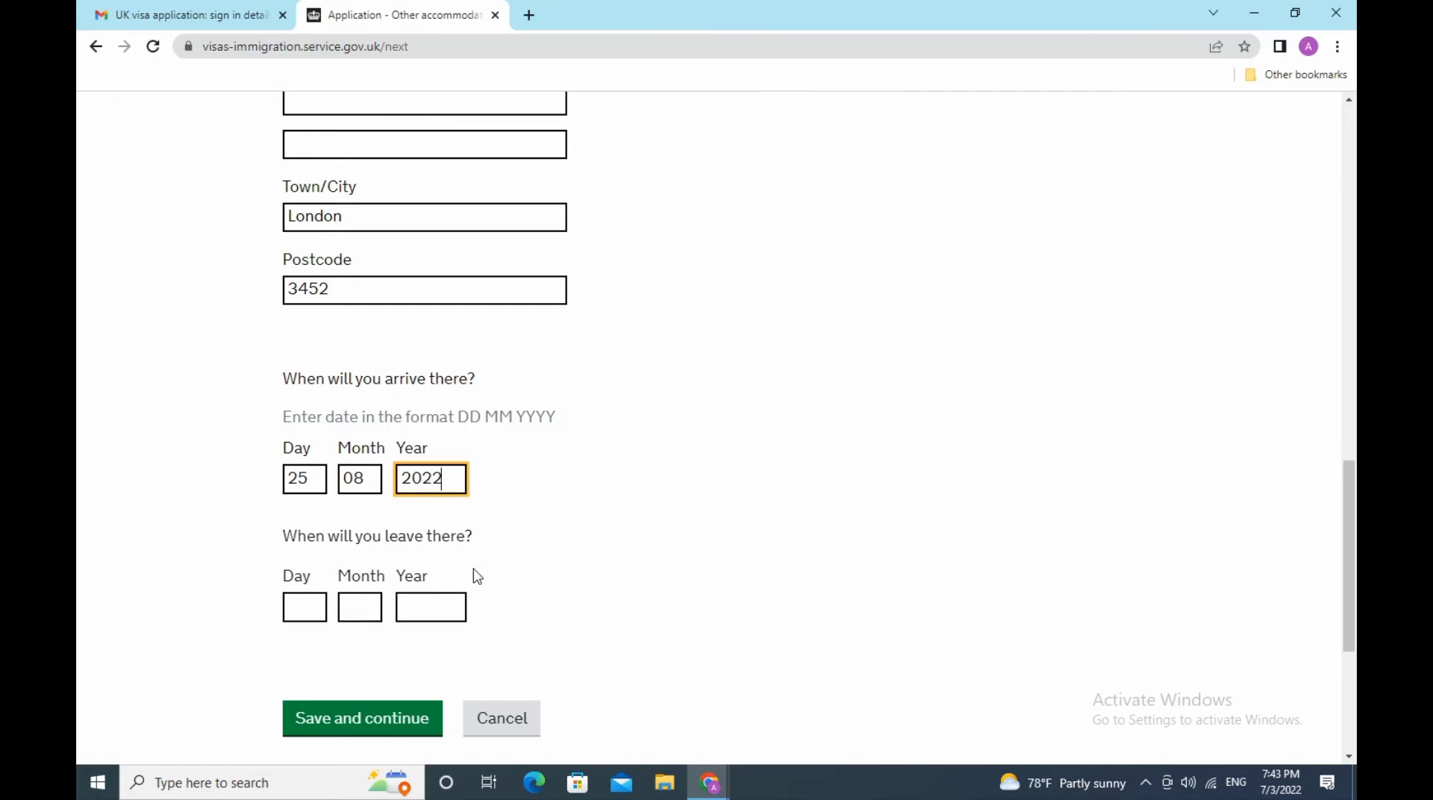
- Enter the leaving date as 30/08/2022
{"action": "left_click", "coordinate": [297, 610]}
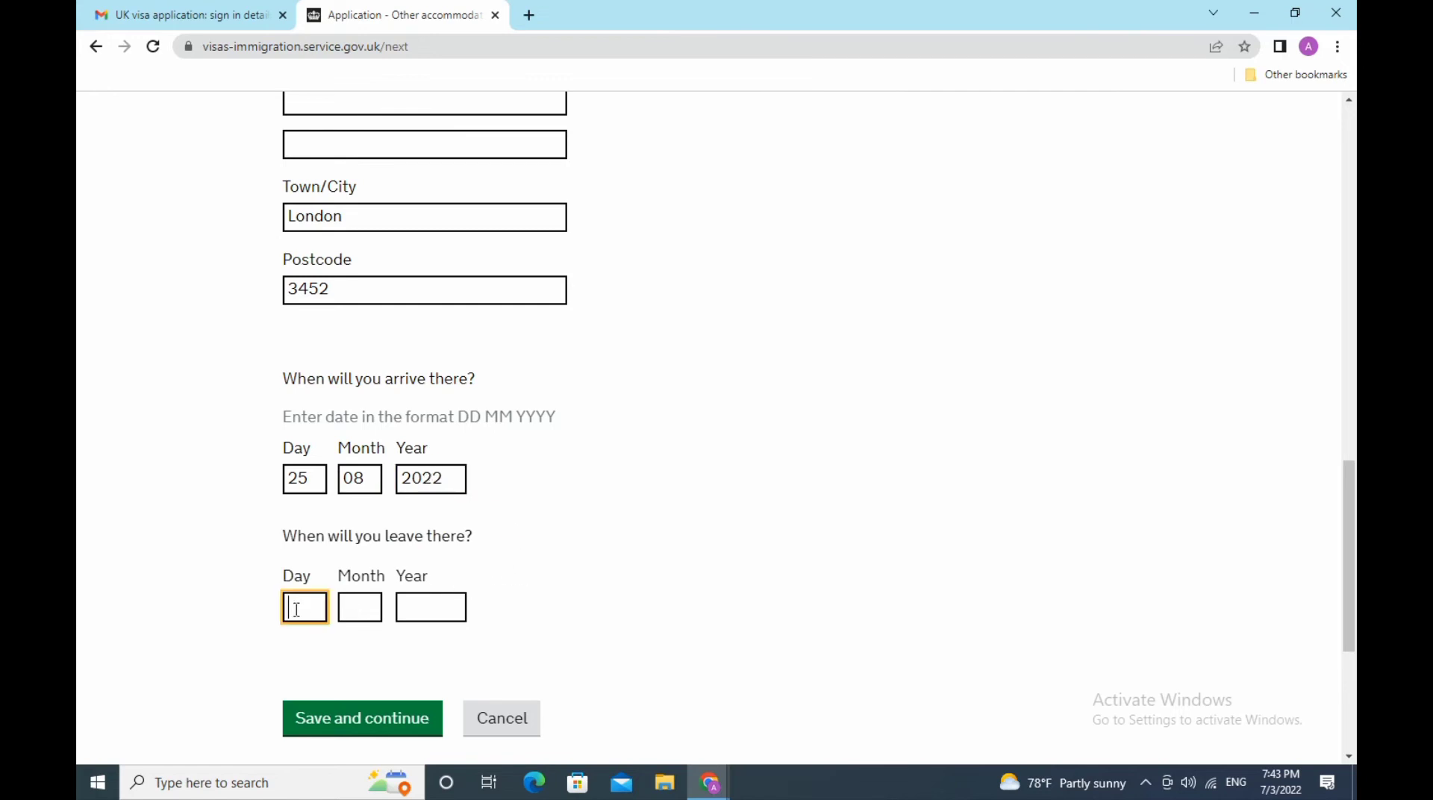
{"action": "type", "text": "30"}
{"action": "left_click", "coordinate": [371, 606]}
{"action": "type", "text": "08"}
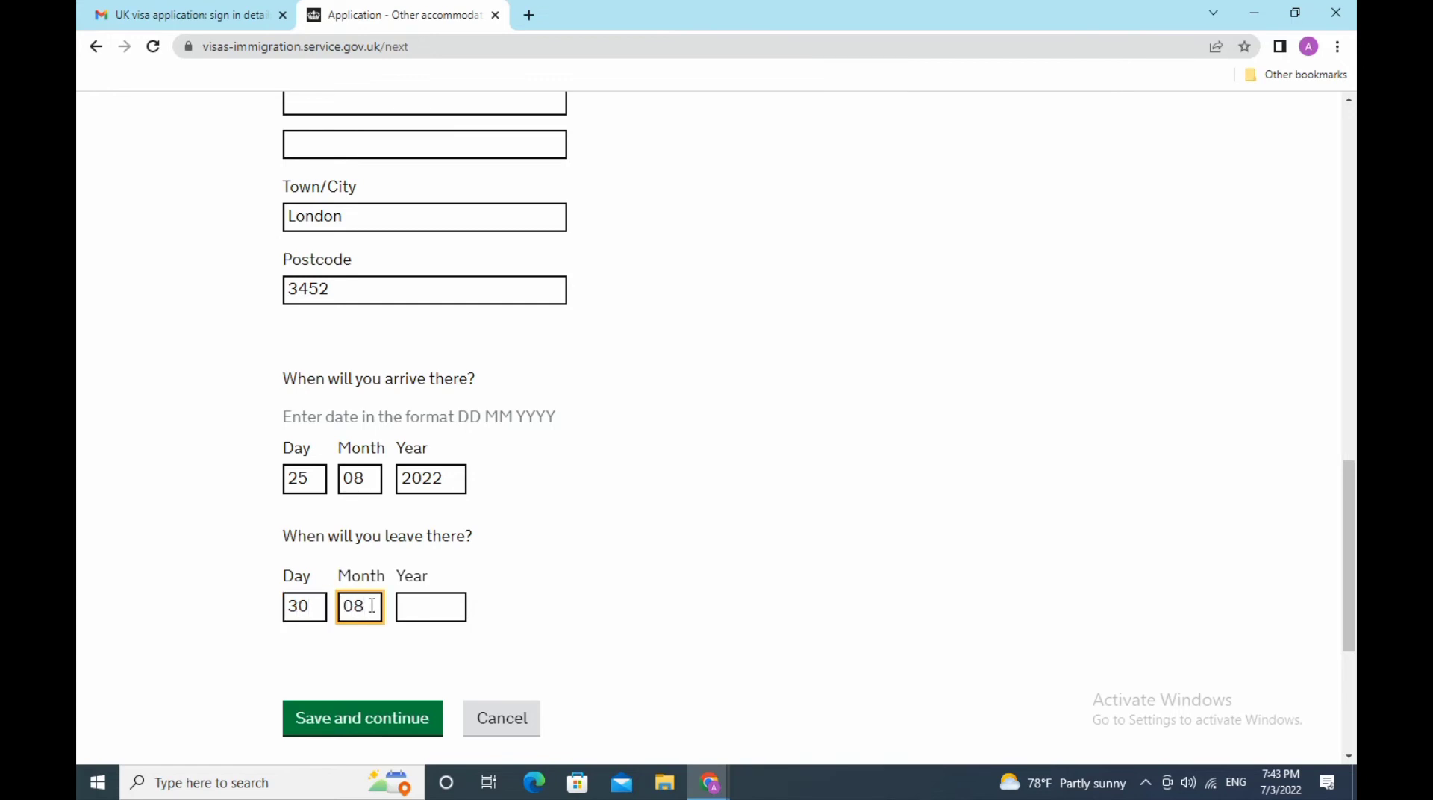
{"action": "left_click", "coordinate": [417, 612]}
{"action": "type", "text": "2022"}
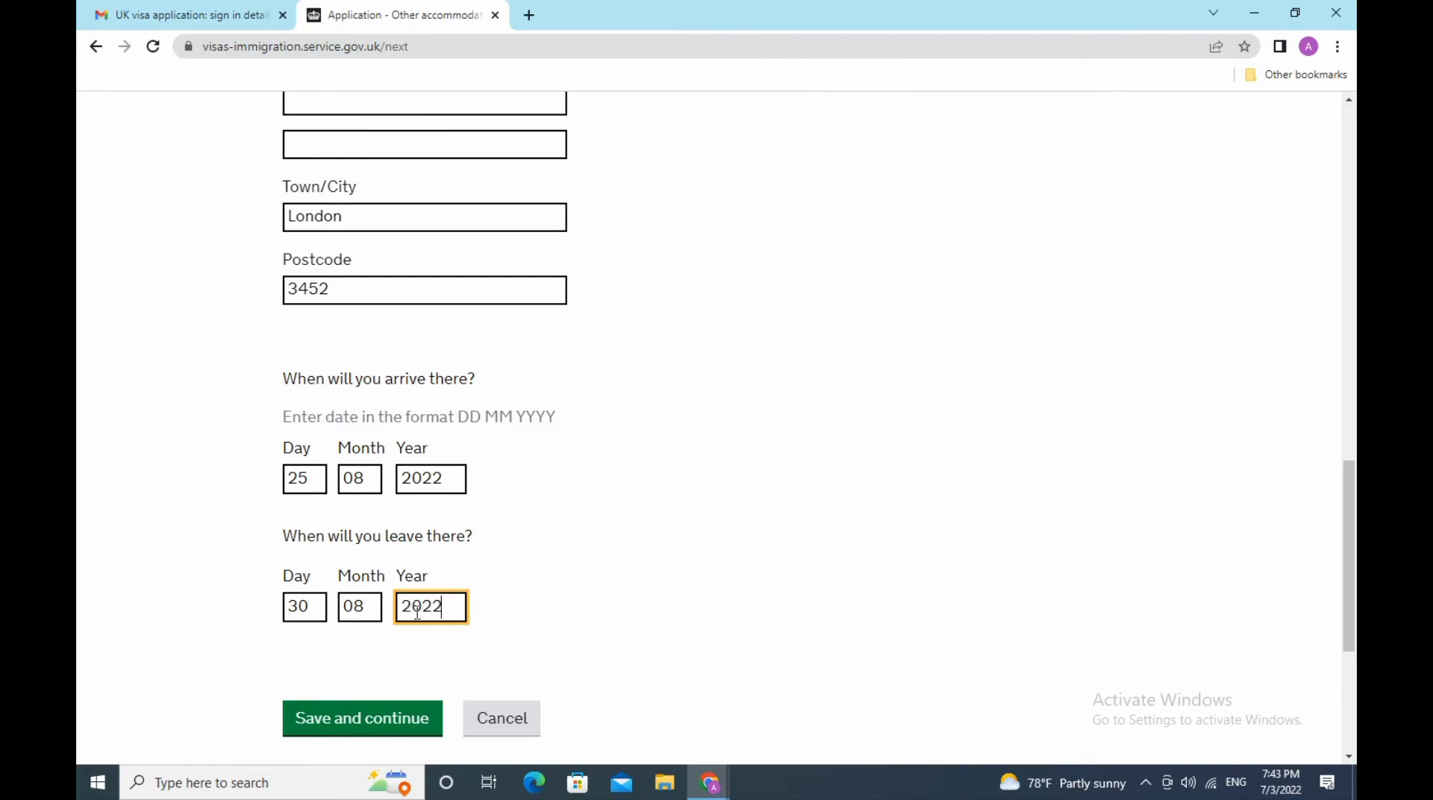
- Save the accommodation and answer No to staying anywhere else in the UK
{"action": "left_click", "coordinate": [378, 705]}
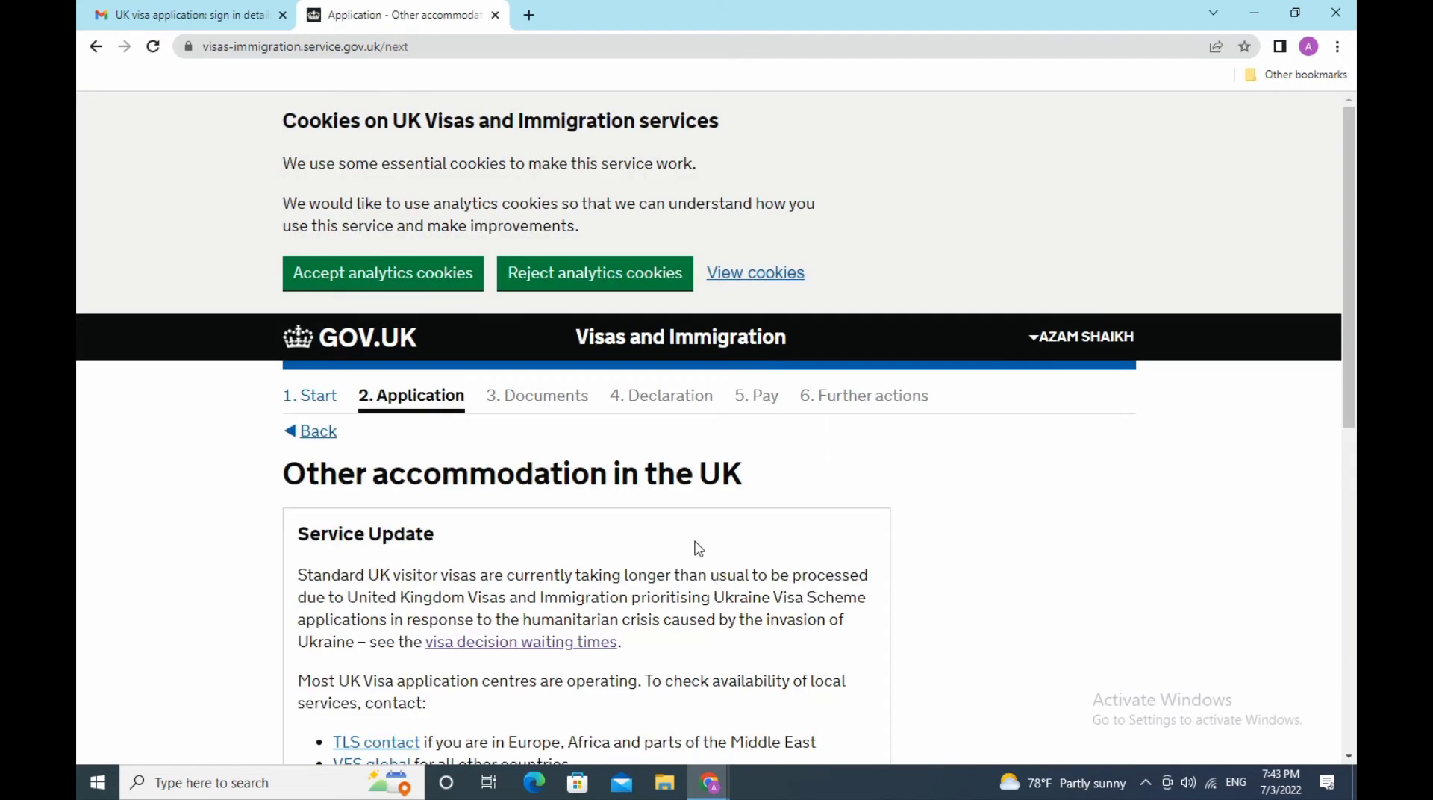
{"action": "scroll", "coordinate": [698, 551], "scroll_direction": "down", "scroll_amount": 5}
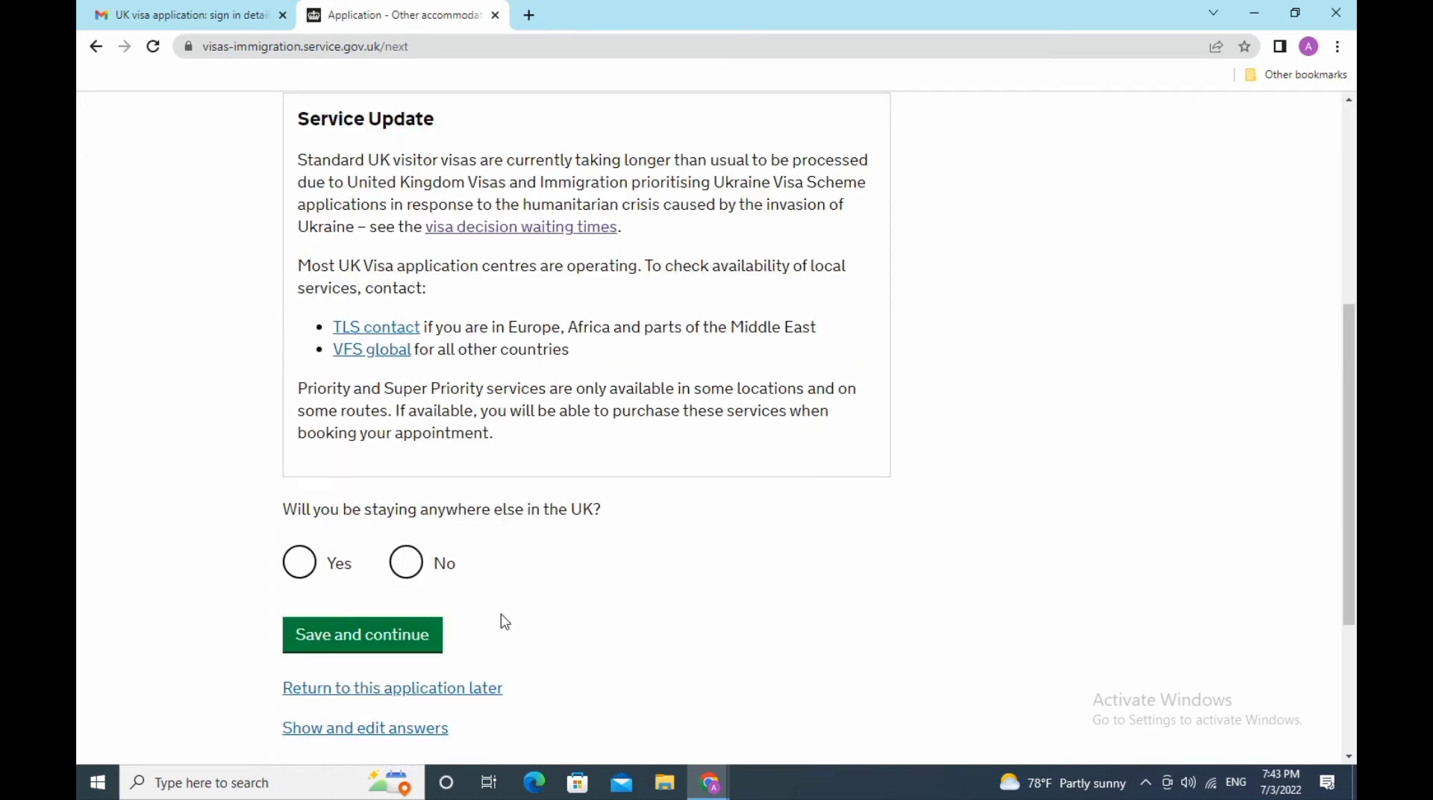
{"action": "left_click", "coordinate": [407, 566]}
{"action": "left_click", "coordinate": [420, 643]}
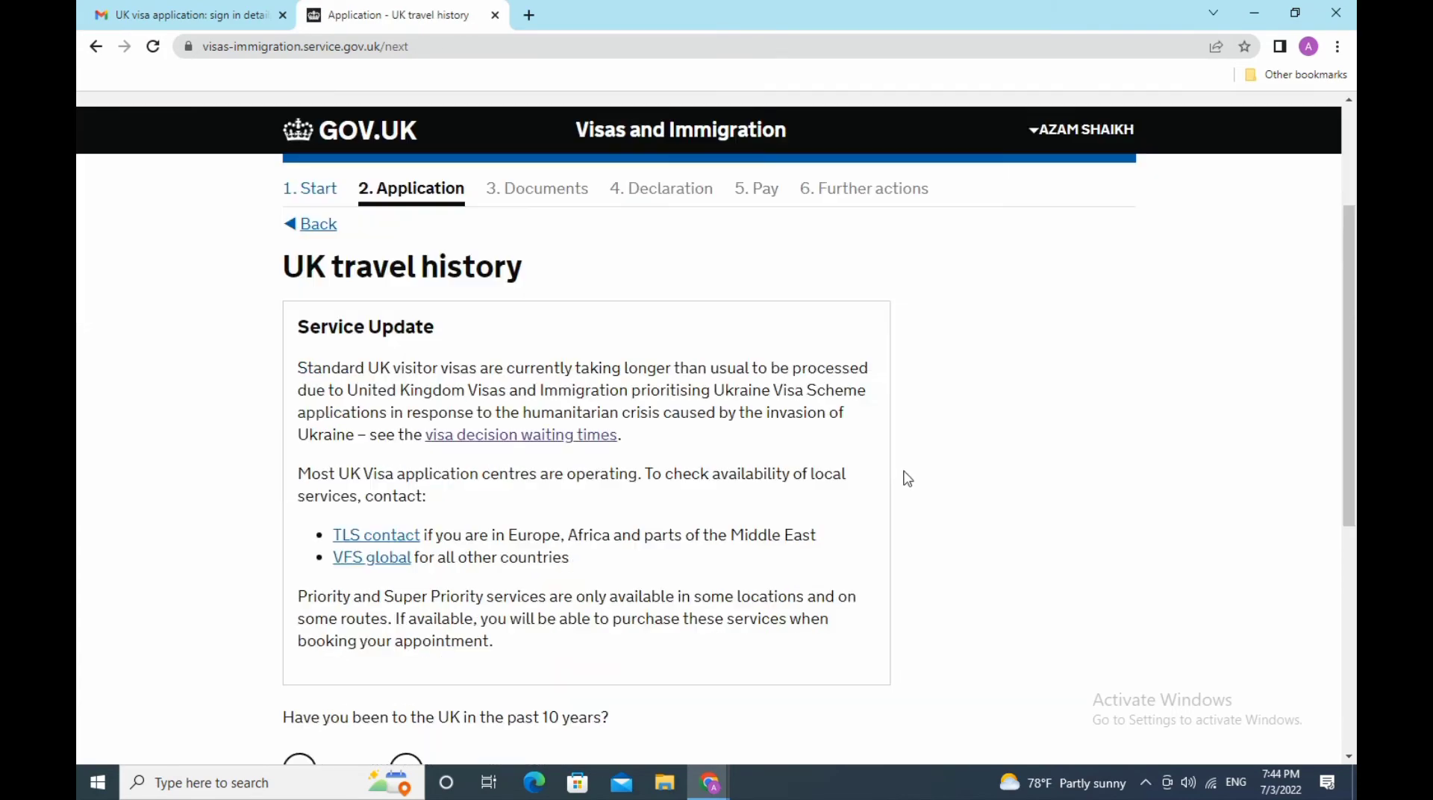
- Answer No to visiting the UK in the past 10 years and save
{"action": "scroll", "coordinate": [892, 474], "scroll_direction": "down", "scroll_amount": 5}
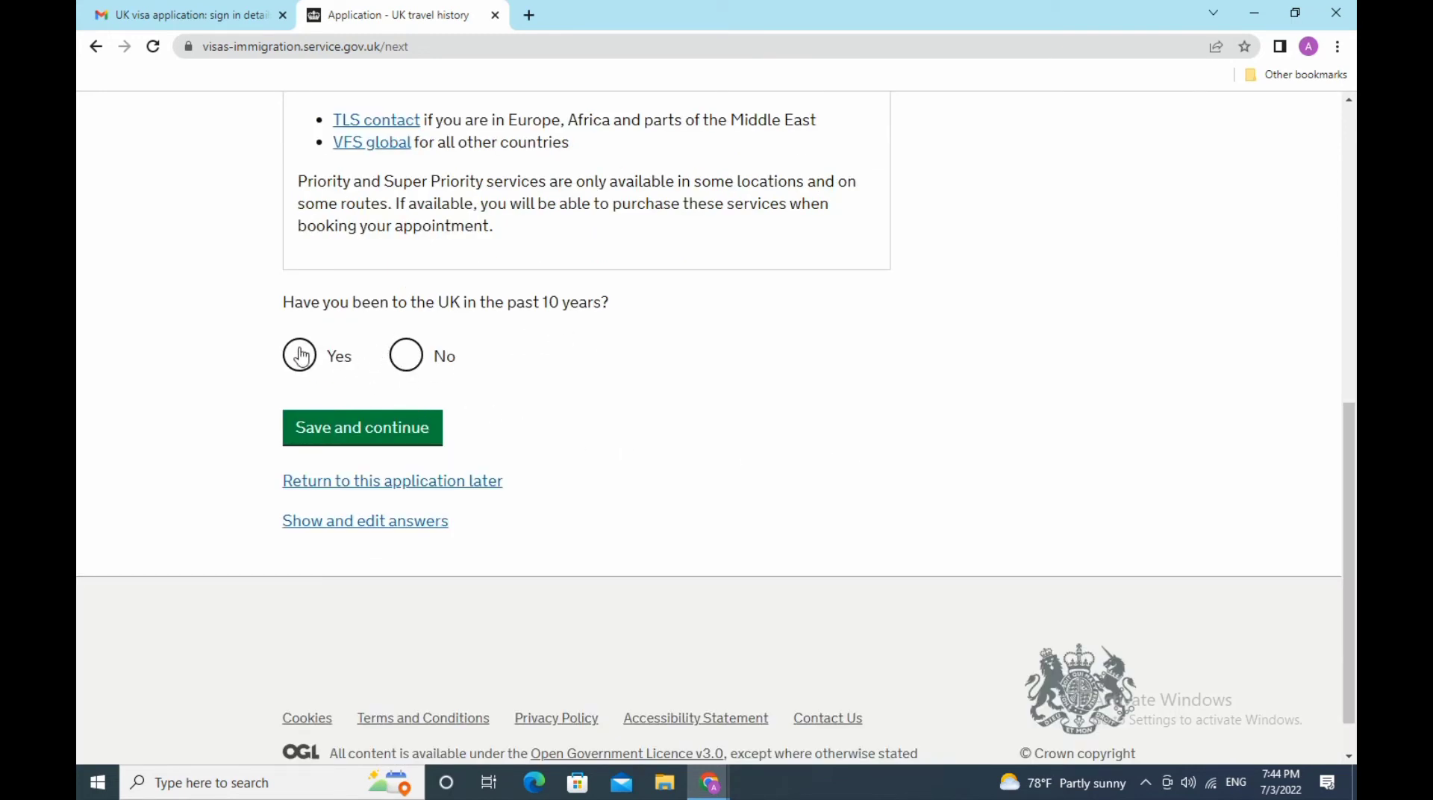
{"action": "left_click", "coordinate": [408, 357]}
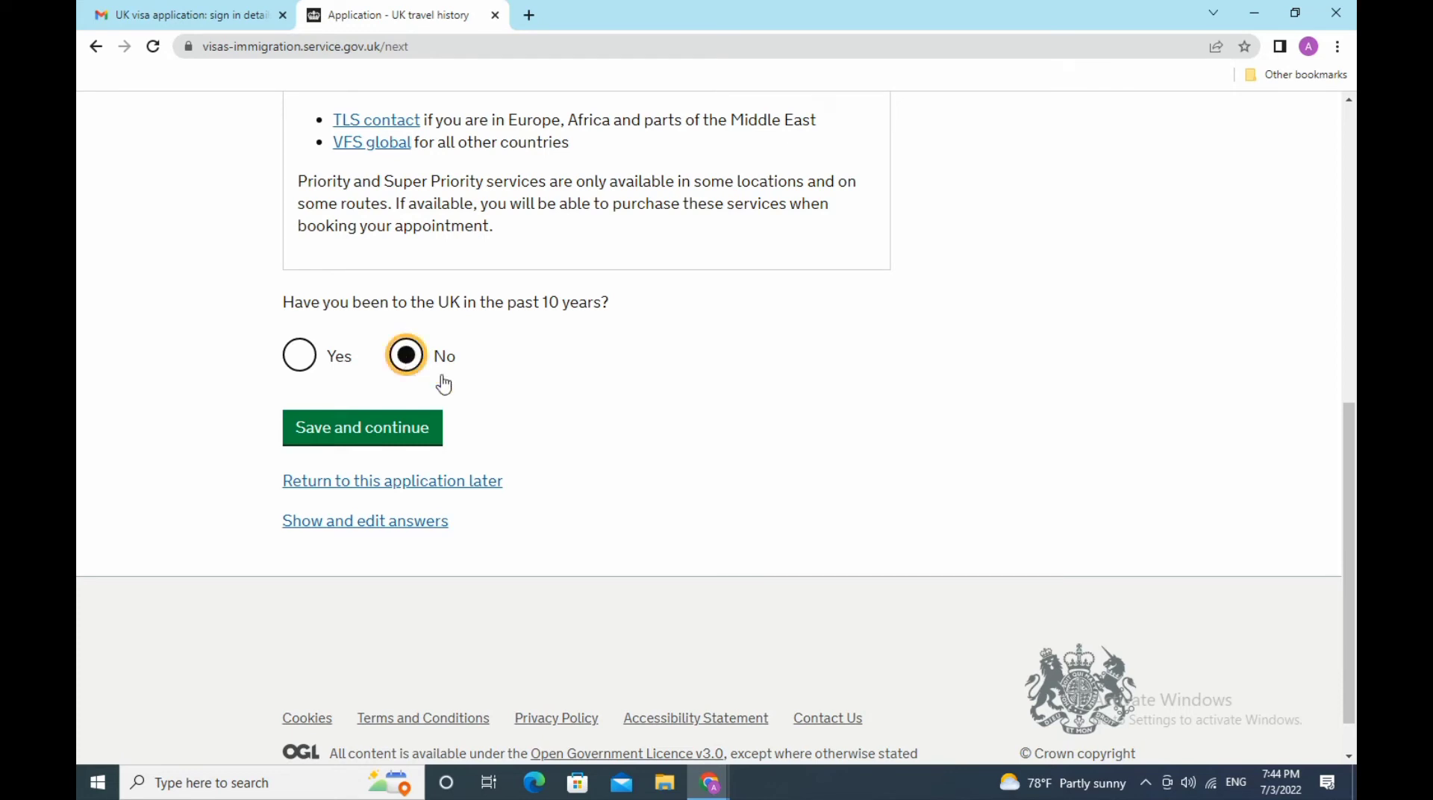
{"action": "left_click", "coordinate": [408, 441]}
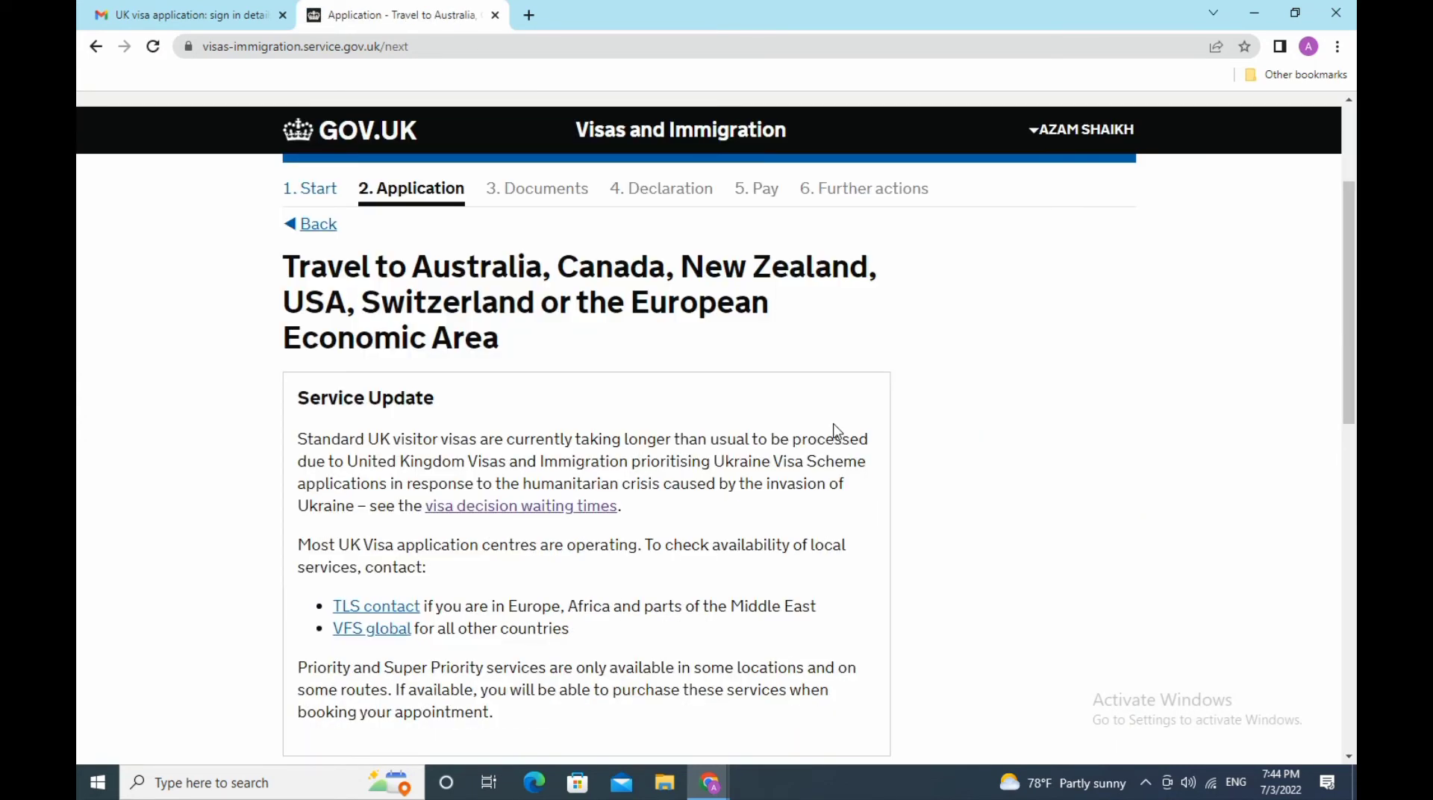
- Report 2 to 5 visits to Australia, Canada, New Zealand, USA, Switzerland or the EEA and save
{"action": "scroll", "coordinate": [836, 431], "scroll_direction": "down", "scroll_amount": 3}
{"action": "scroll", "coordinate": [835, 431], "scroll_direction": "up", "scroll_amount": 3}
{"action": "scroll", "coordinate": [832, 431], "scroll_direction": "down", "scroll_amount": 3}
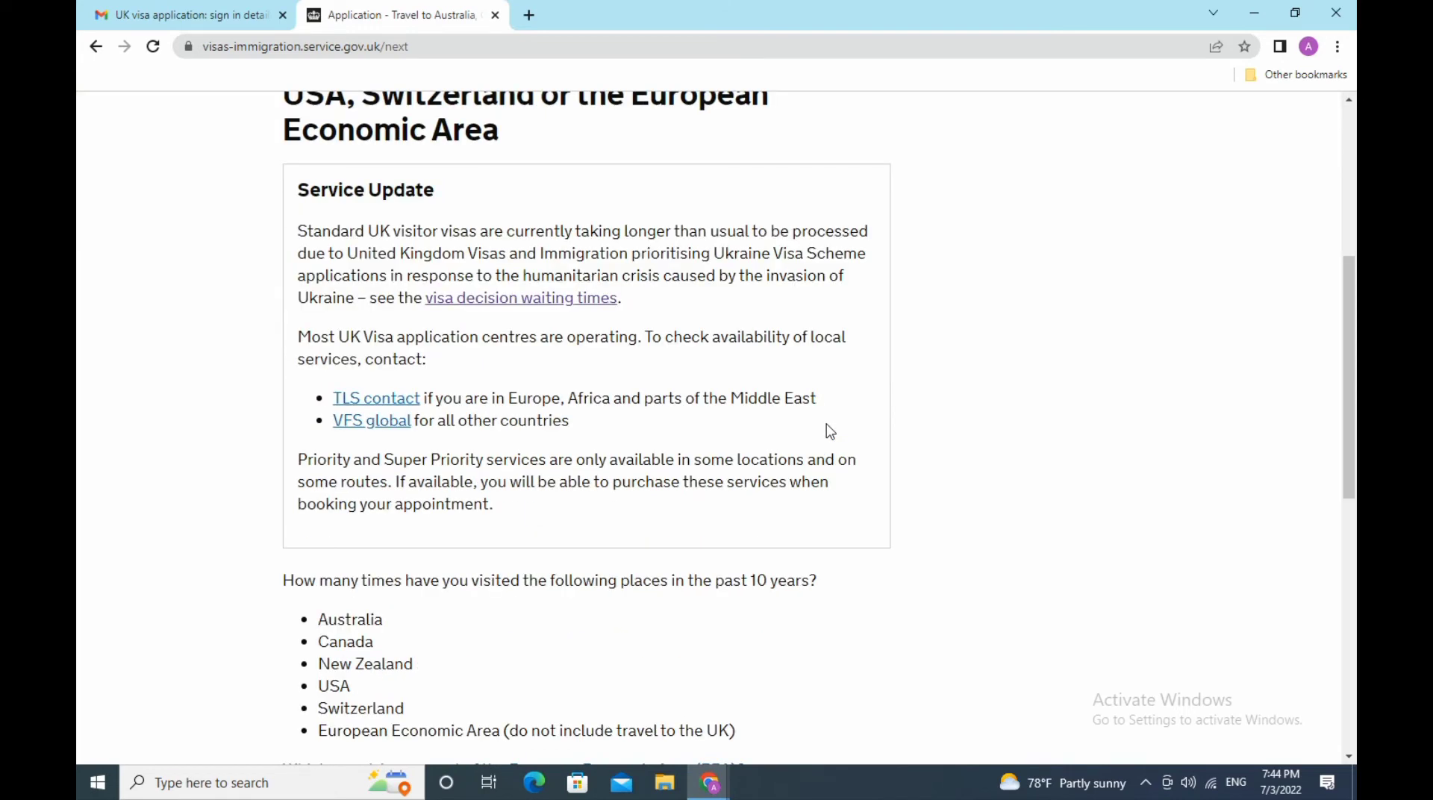
{"action": "scroll", "coordinate": [830, 432], "scroll_direction": "down", "scroll_amount": 3}
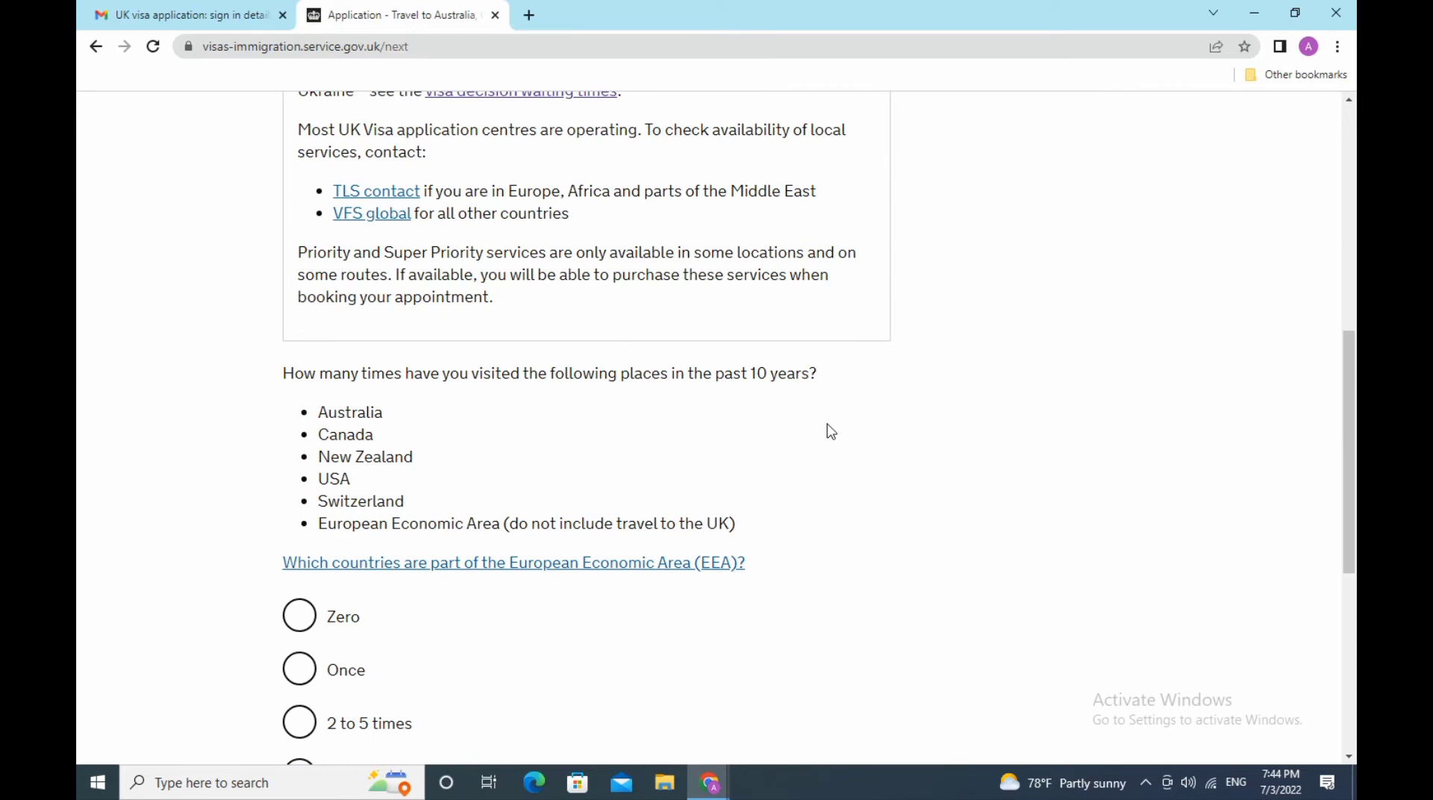
{"action": "scroll", "coordinate": [831, 431], "scroll_direction": "down", "scroll_amount": 3}
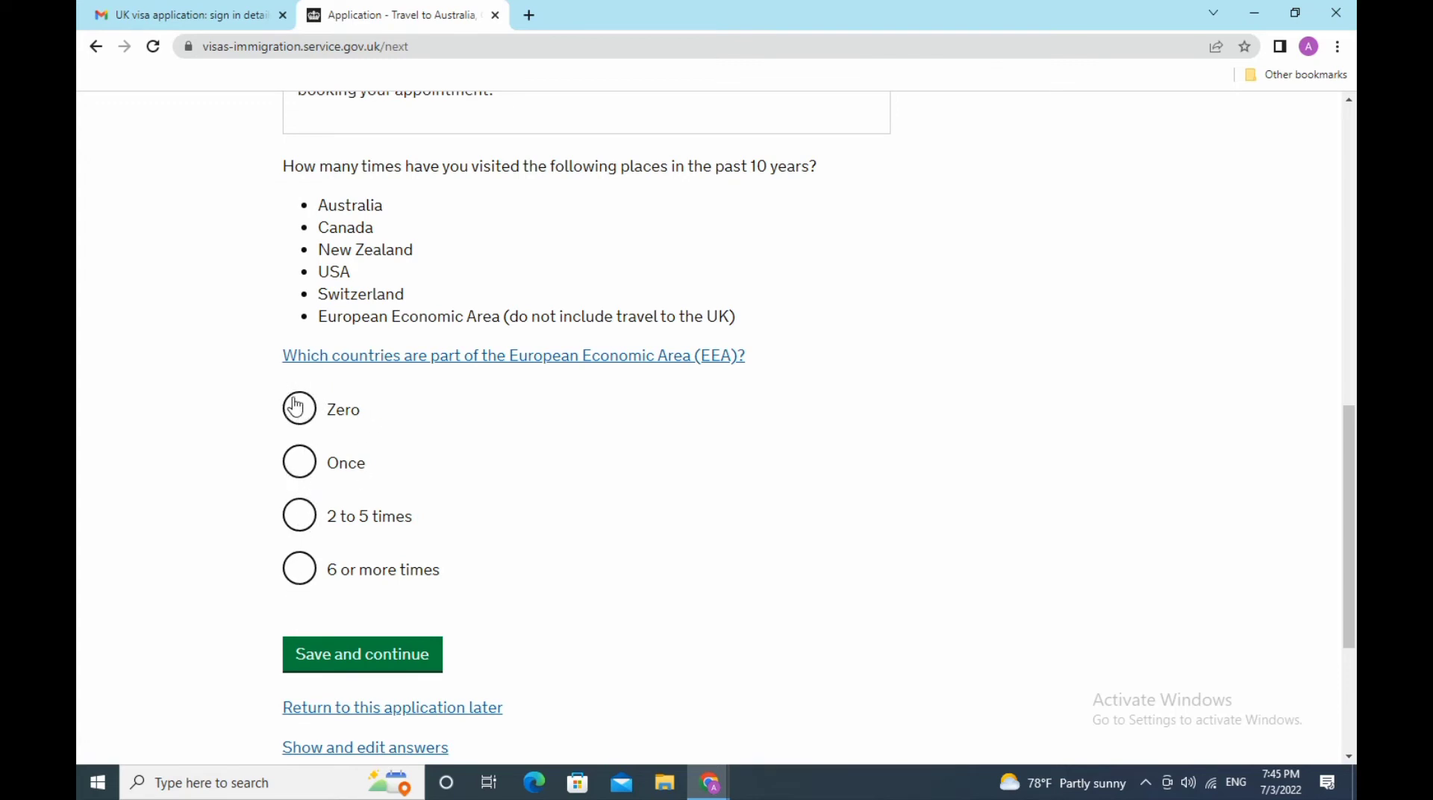
{"action": "left_click", "coordinate": [303, 522]}
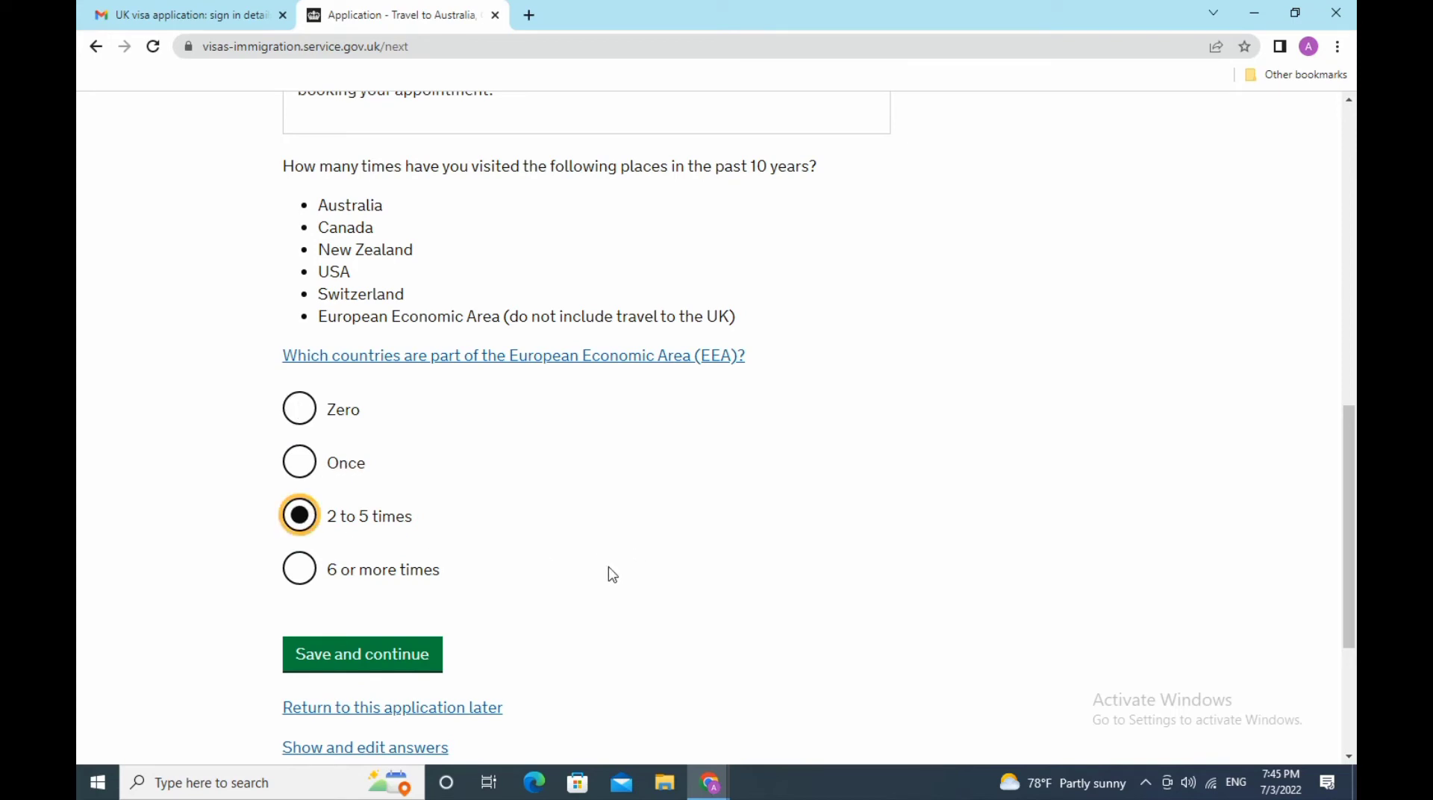
{"action": "left_click", "coordinate": [394, 664]}
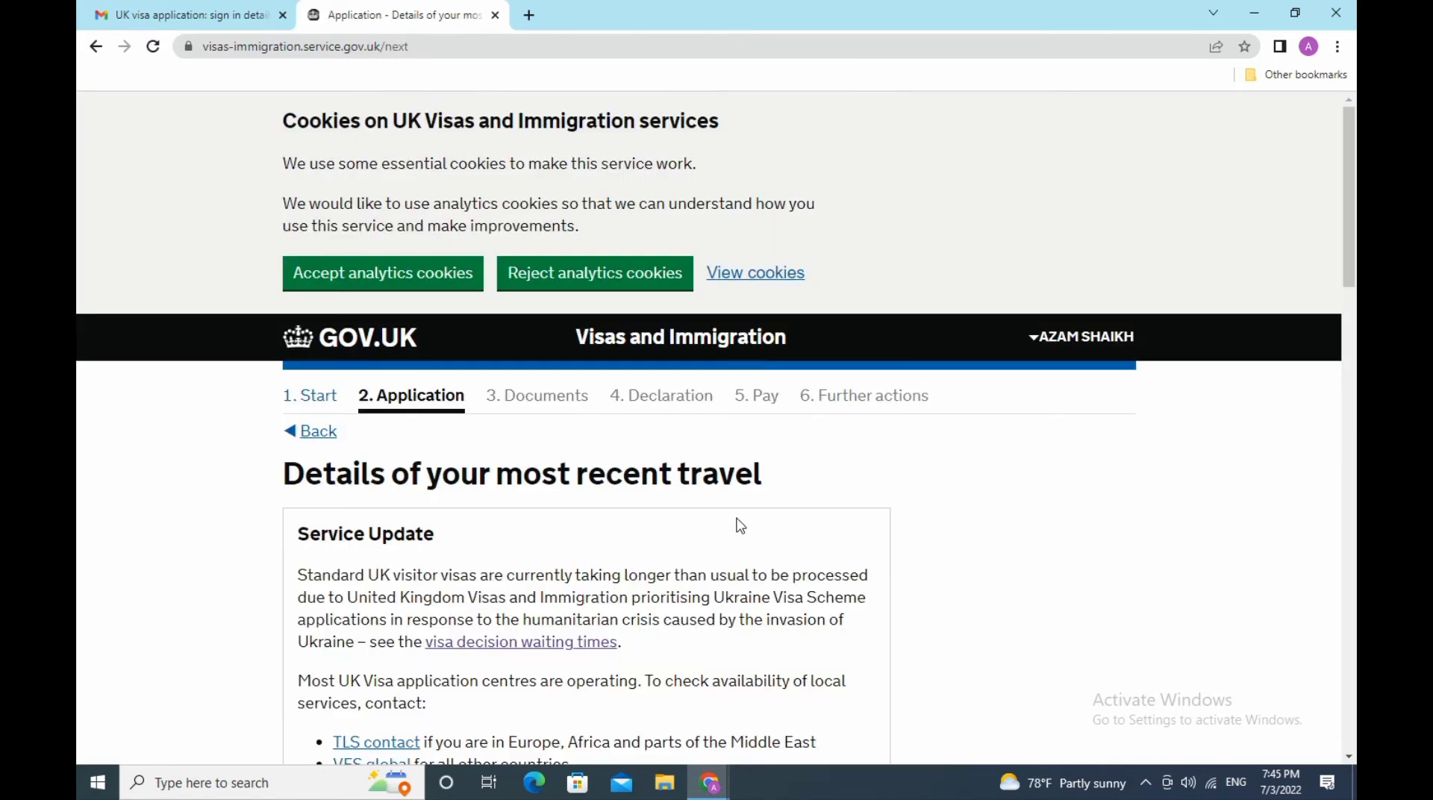
- Record the most recent trip as tourism to Switzerland under European Economic Area and Switzerland
{"action": "scroll", "coordinate": [739, 526], "scroll_direction": "down", "scroll_amount": 8}
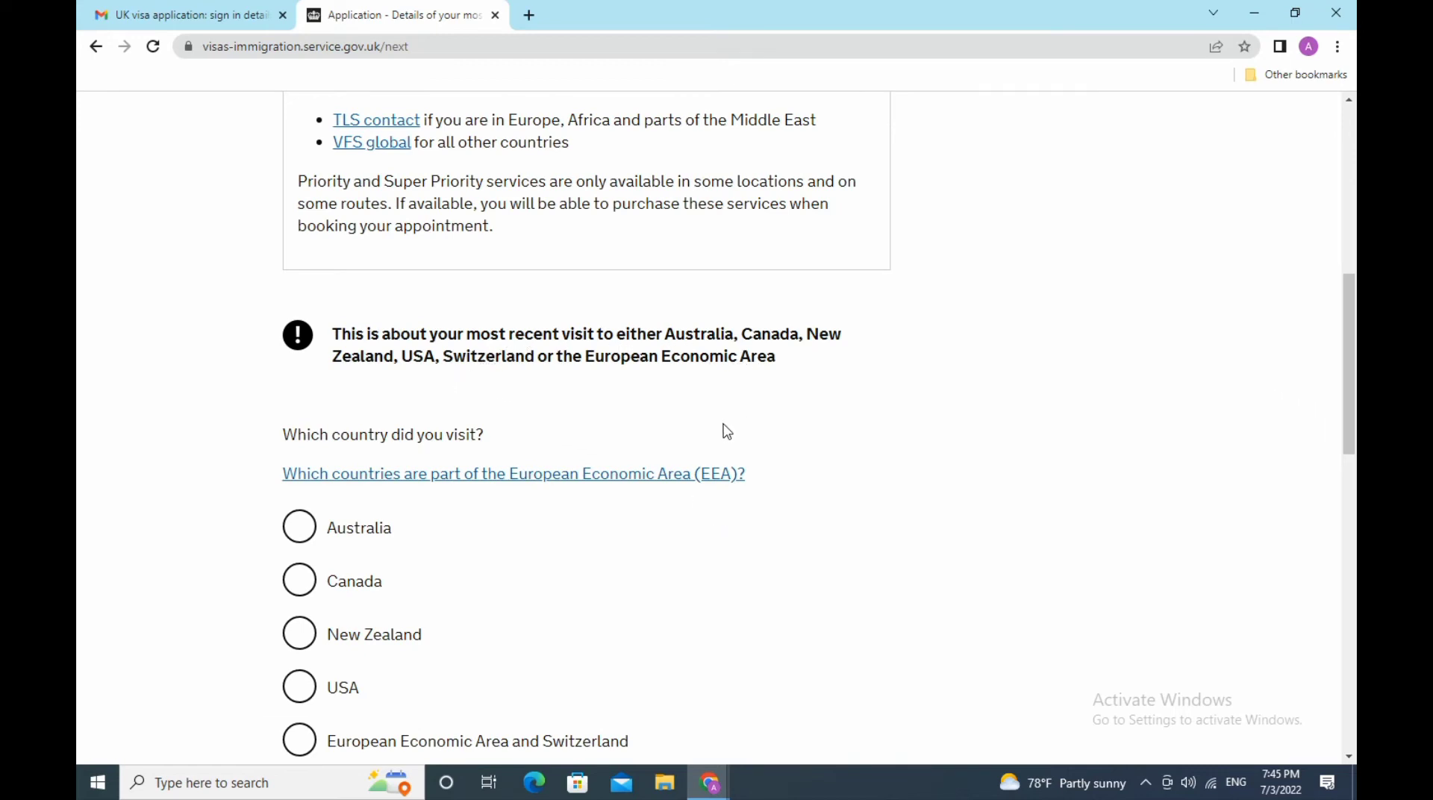
{"action": "scroll", "coordinate": [725, 431], "scroll_direction": "down", "scroll_amount": 3}
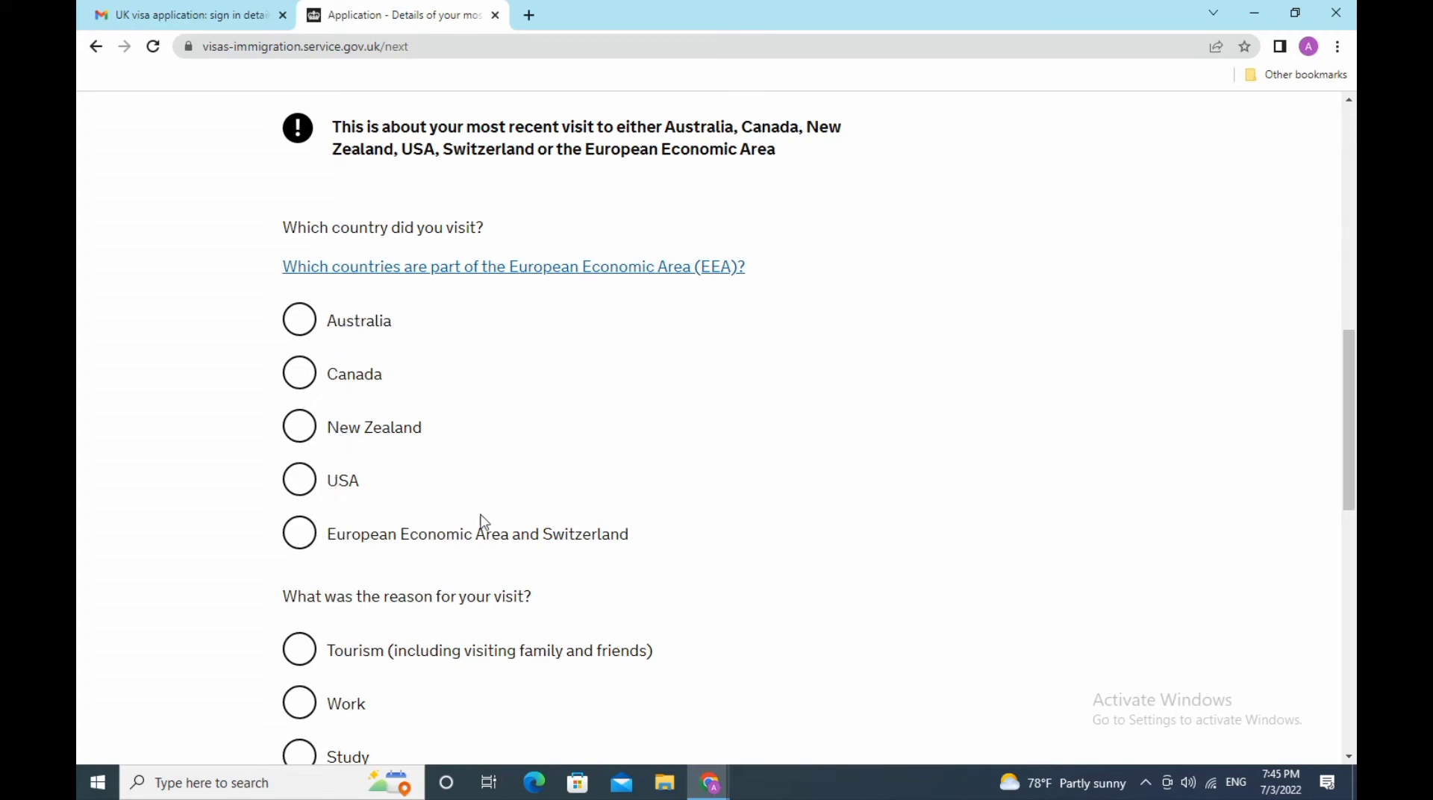
{"action": "left_click", "coordinate": [298, 532]}
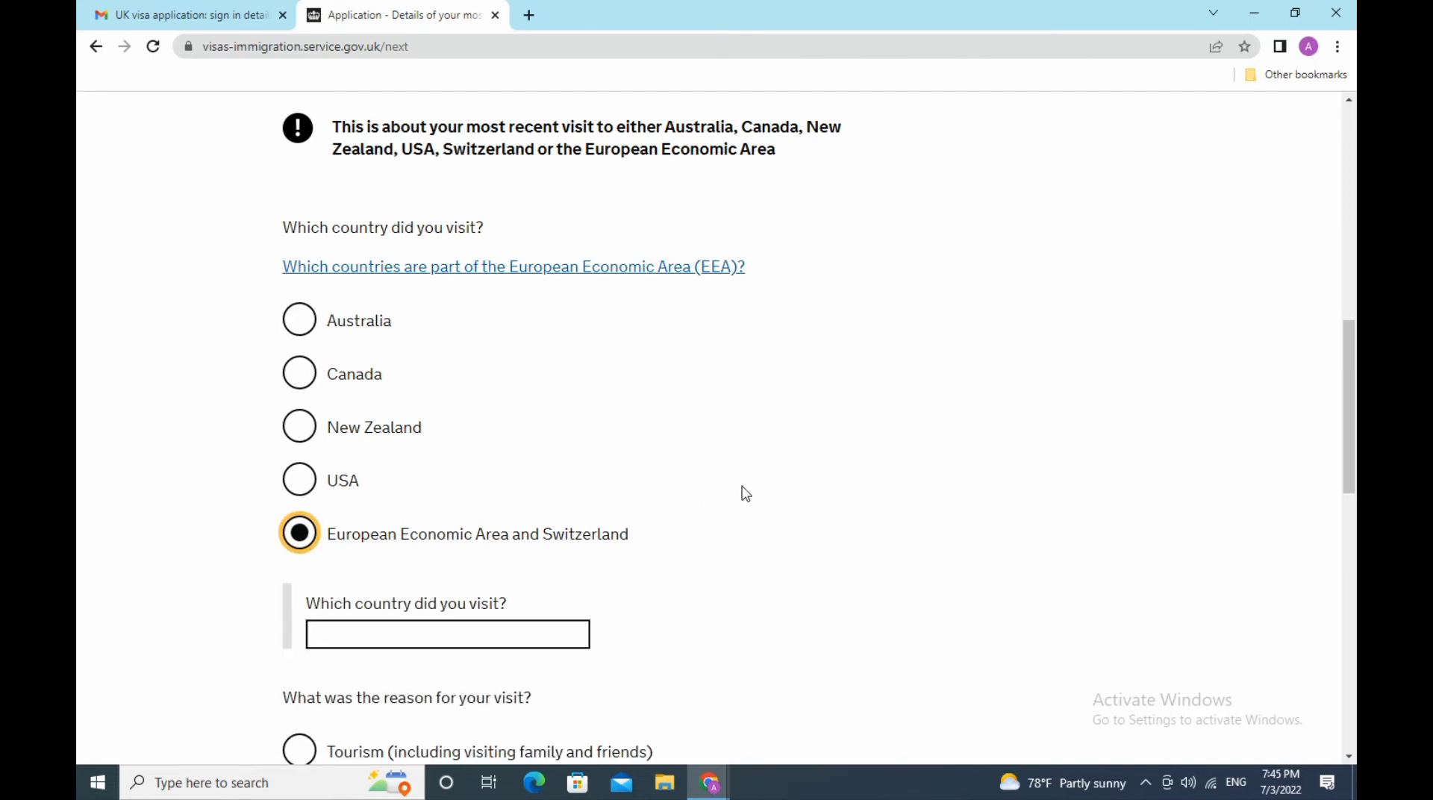
{"action": "scroll", "coordinate": [746, 493], "scroll_direction": "down", "scroll_amount": 3}
{"action": "left_click", "coordinate": [515, 428]}
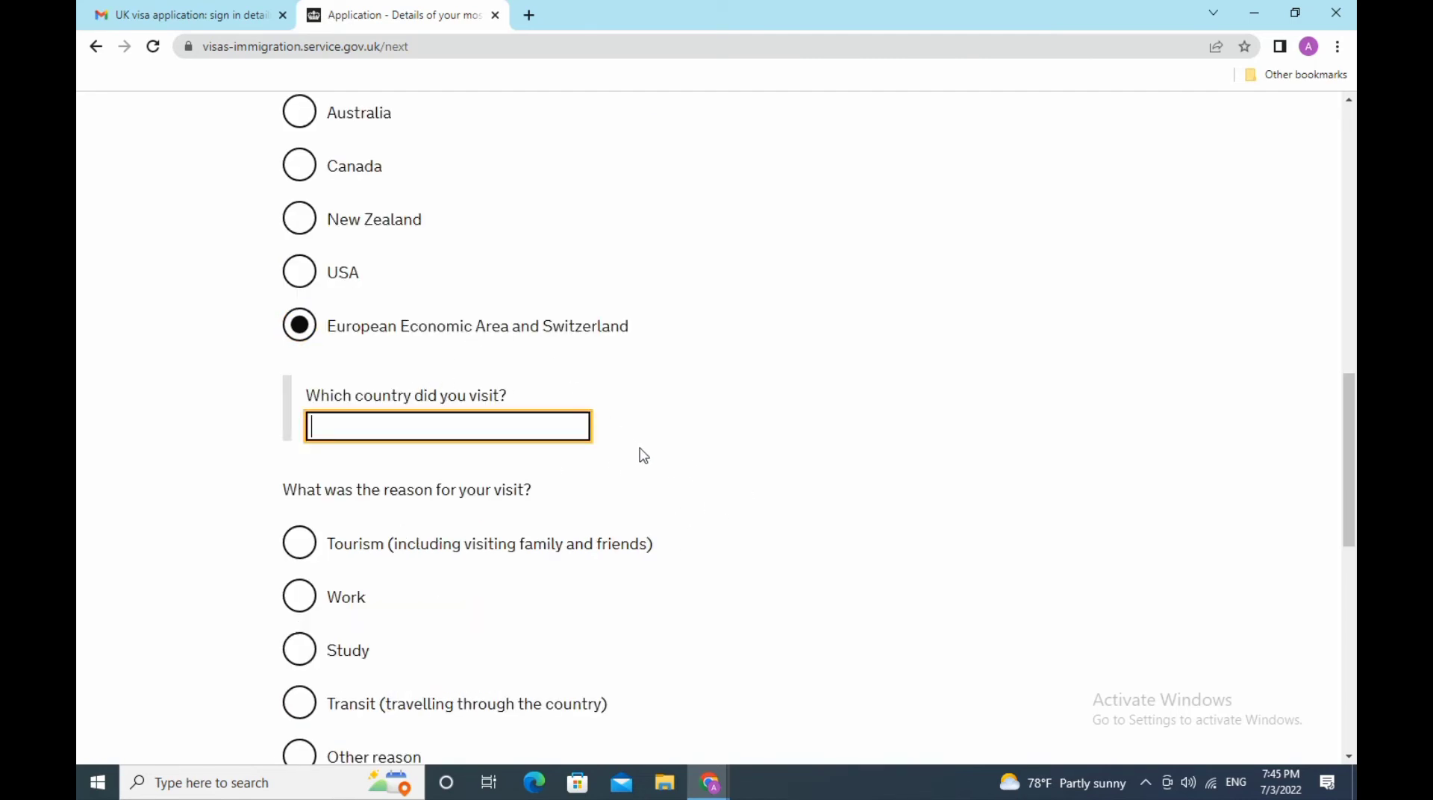
{"action": "type", "text": "S"}
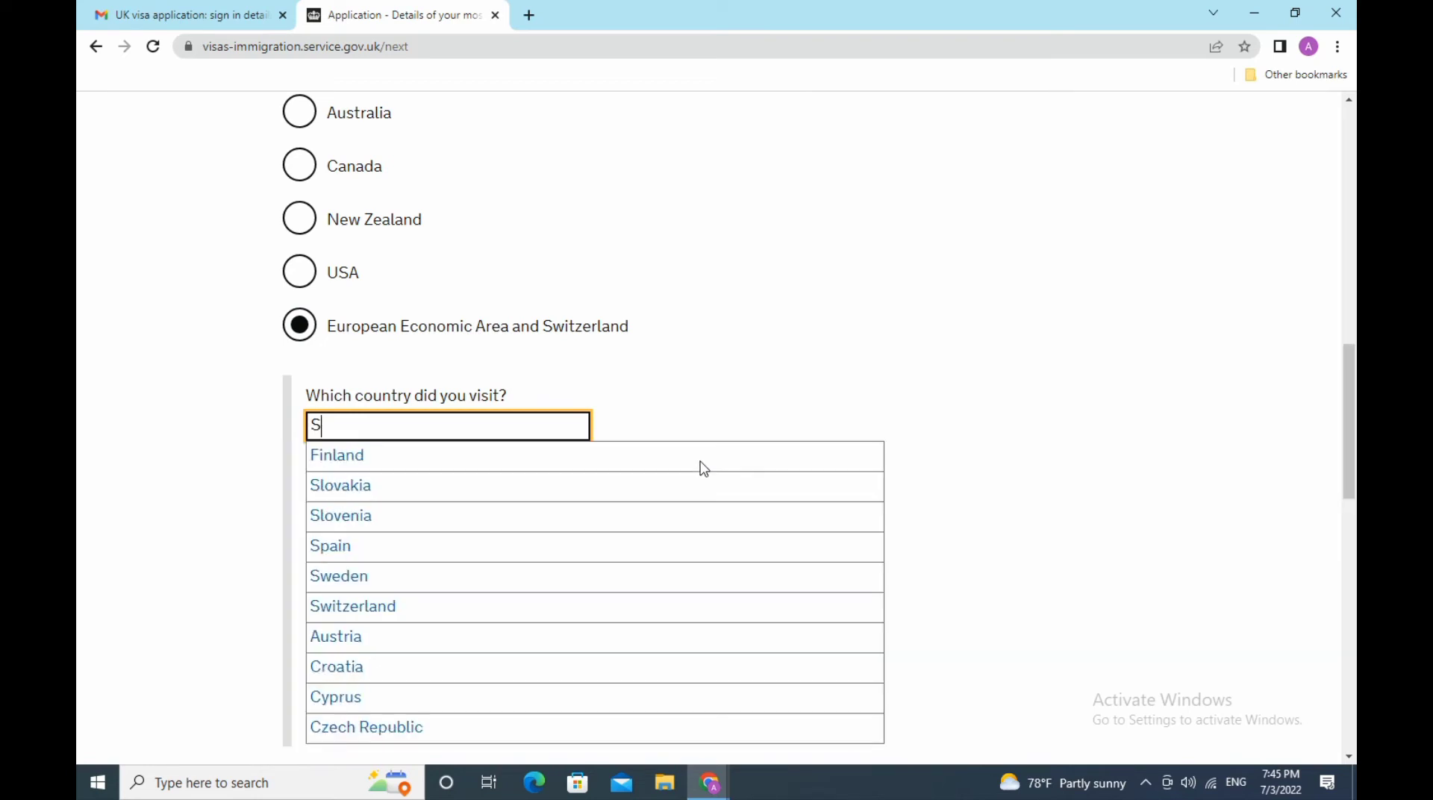
{"action": "type", "text": "wi"}
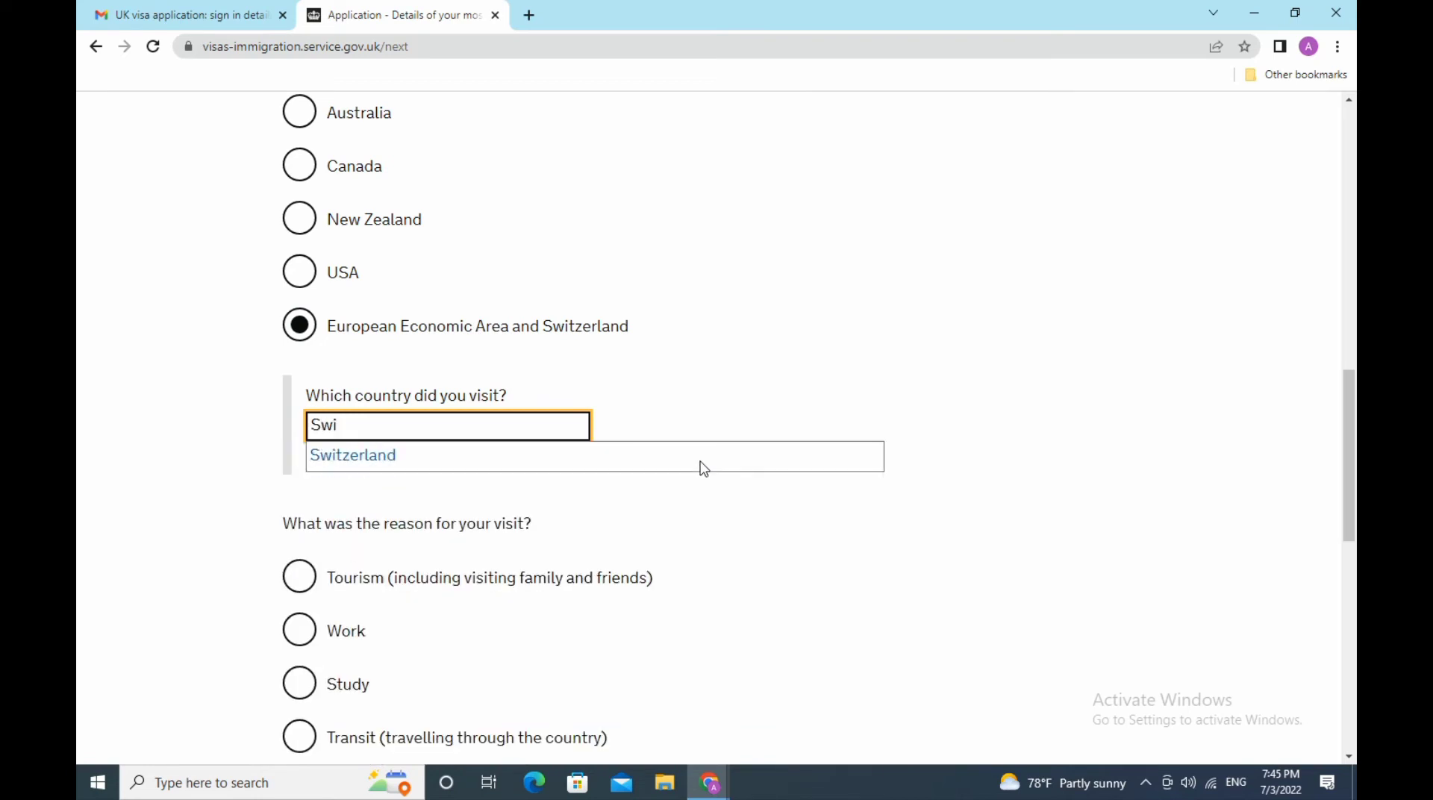
{"action": "type", "text": "tzerland"}
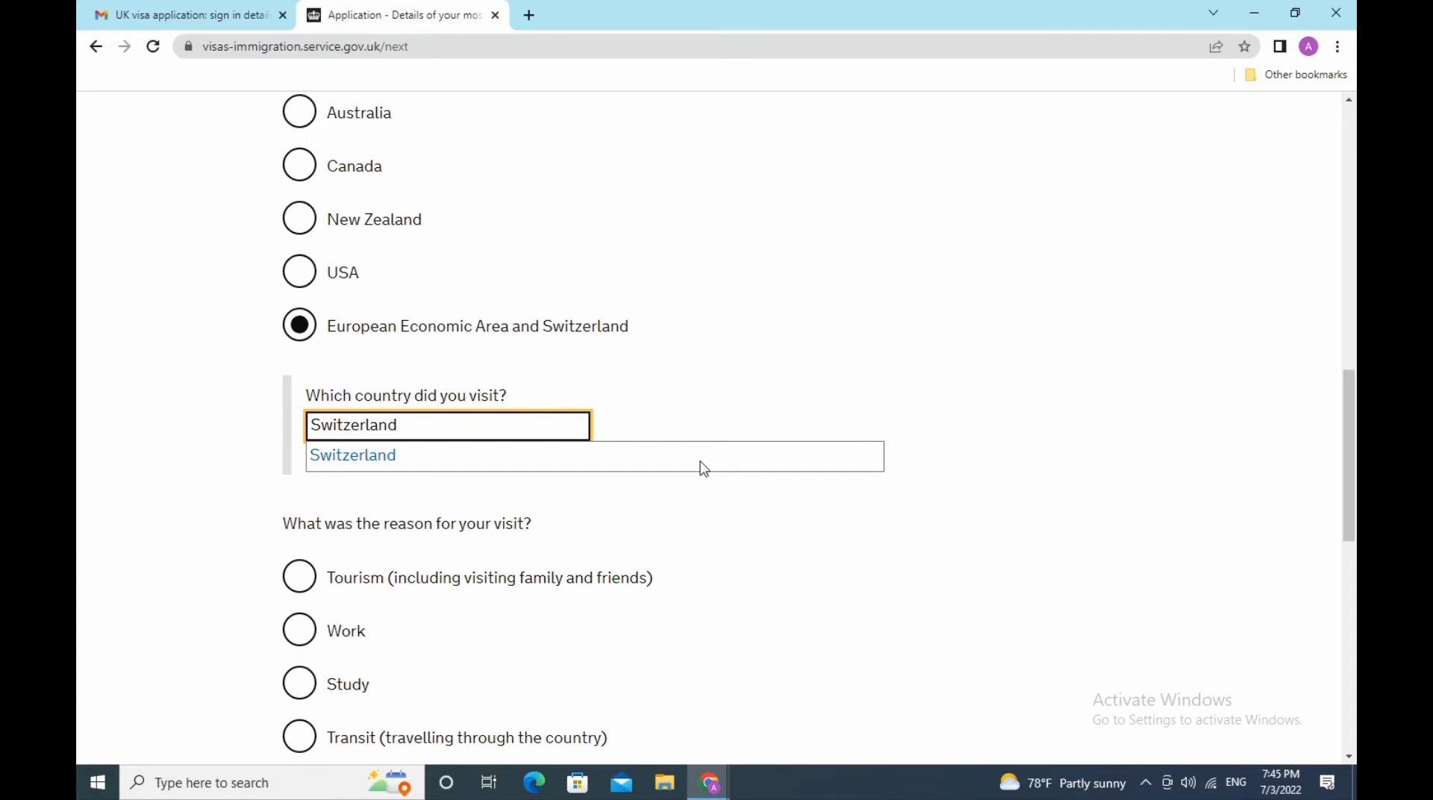
{"action": "left_click", "coordinate": [396, 452]}
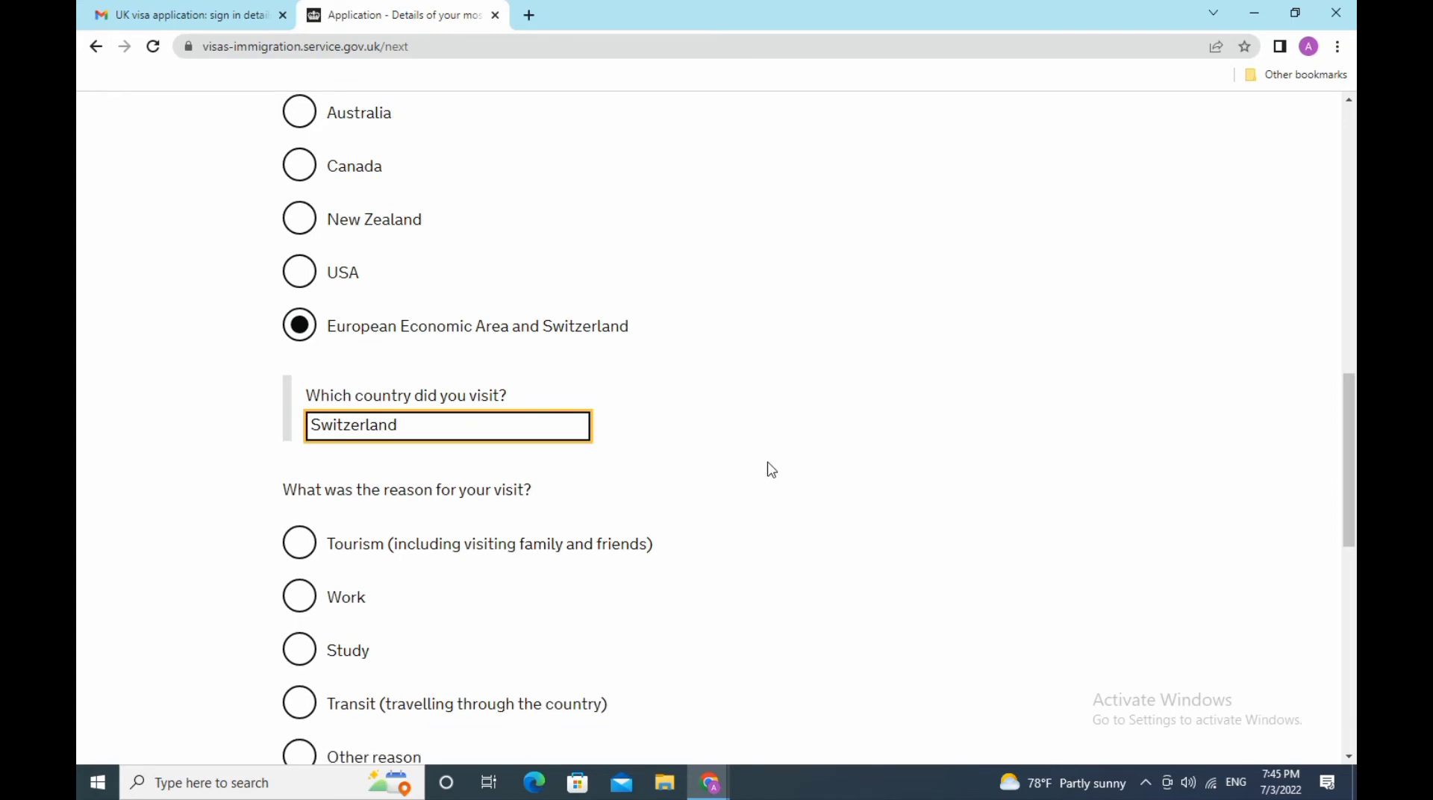
{"action": "scroll", "coordinate": [777, 470], "scroll_direction": "down", "scroll_amount": 3}
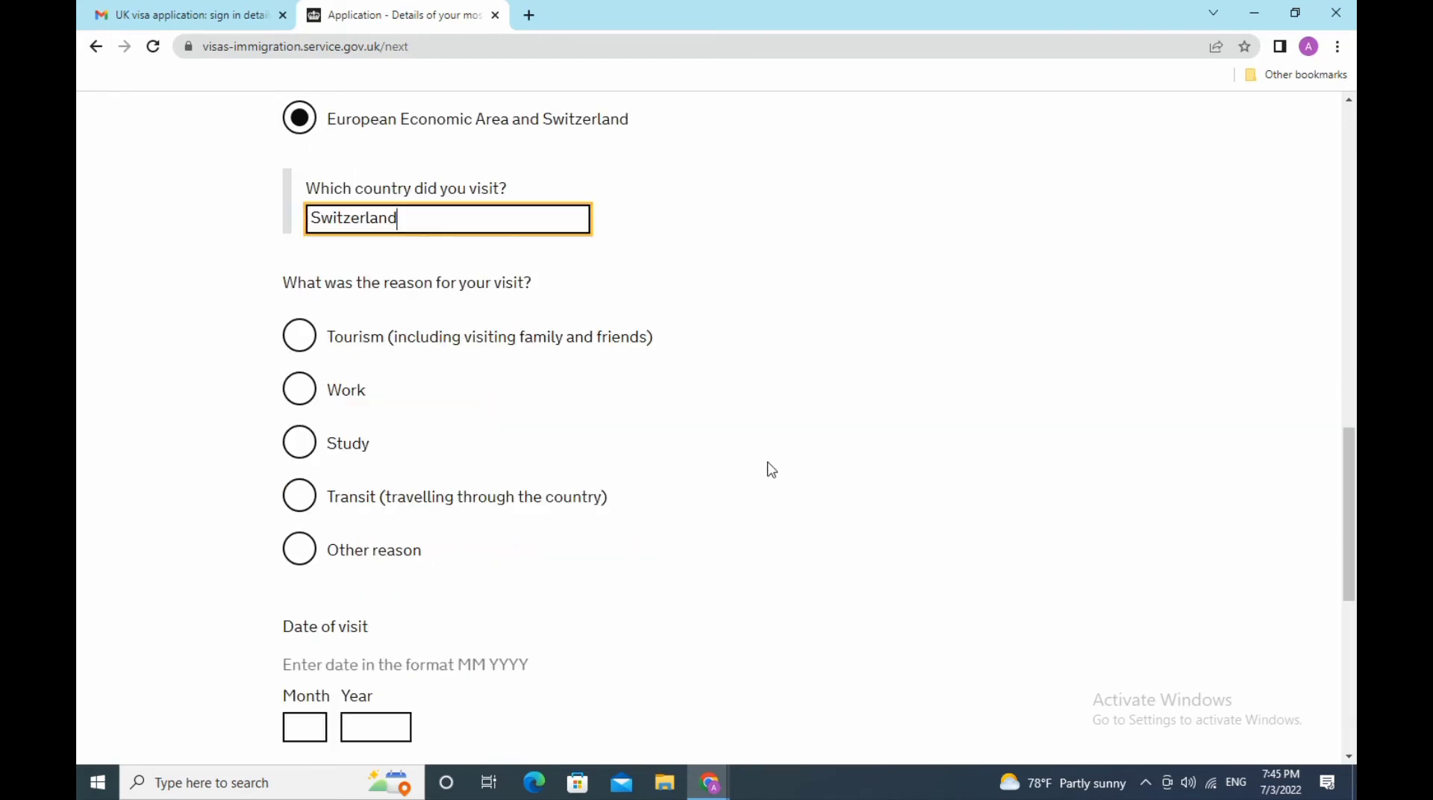
{"action": "left_click", "coordinate": [300, 336]}
- Enter 08 2021 as the date of the Switzerland visit
{"action": "scroll", "coordinate": [785, 394], "scroll_direction": "down", "scroll_amount": 3}
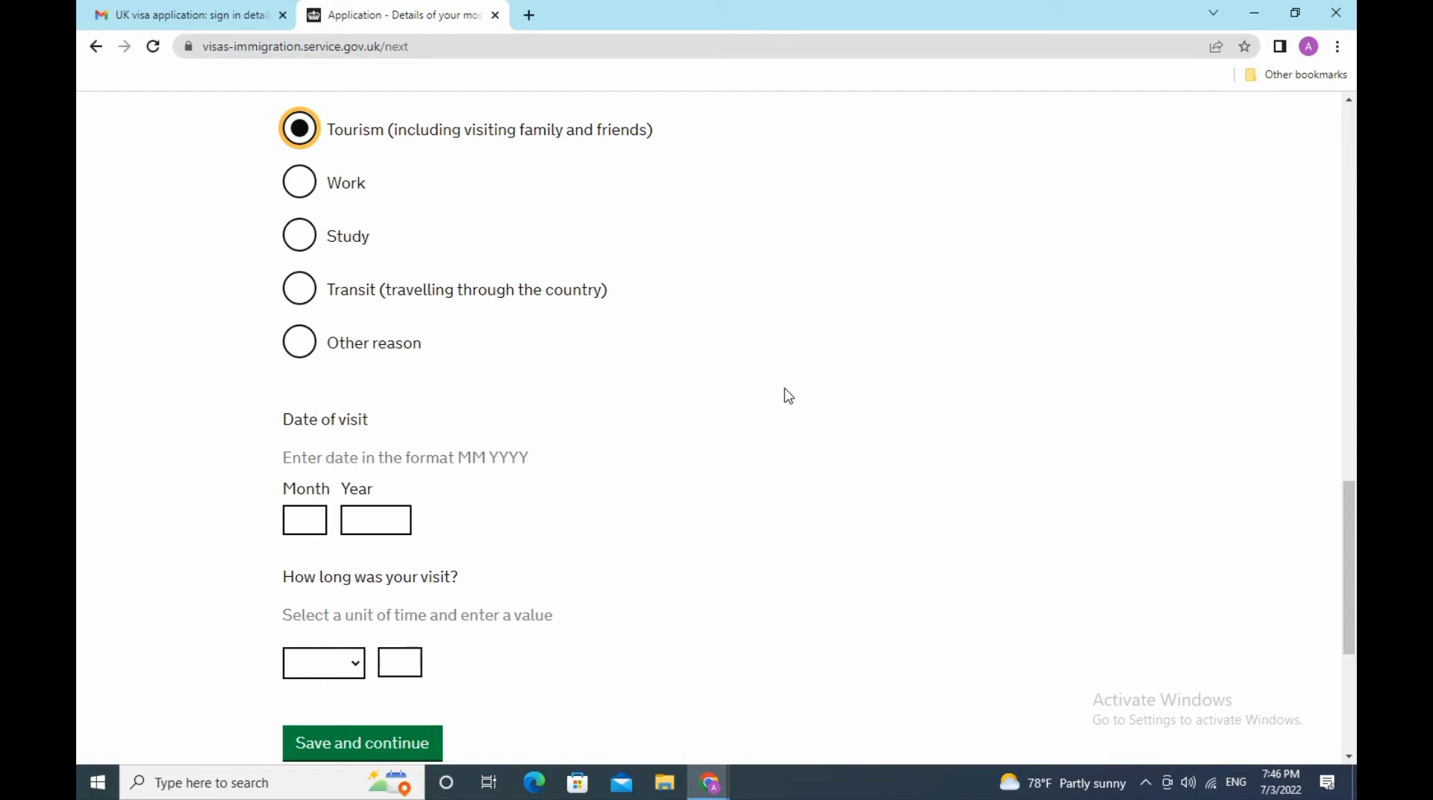
{"action": "scroll", "coordinate": [788, 396], "scroll_direction": "down", "scroll_amount": 3}
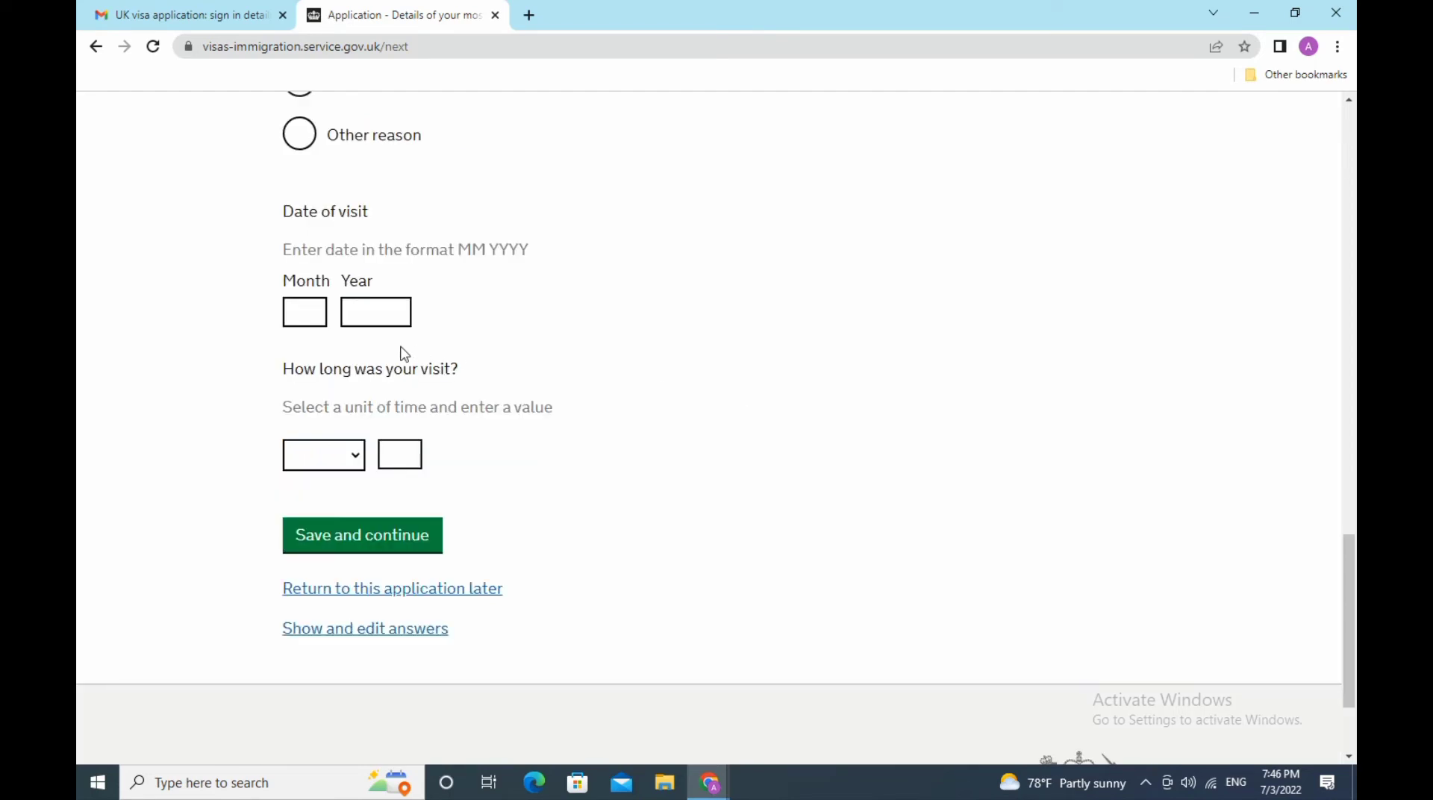
{"action": "left_click", "coordinate": [312, 309]}
{"action": "type", "text": "25"}
{"action": "key", "text": "BackSpace"}
{"action": "key", "text": "BackSpace"}
{"action": "type", "text": "08"}
{"action": "left_click", "coordinate": [367, 311]}
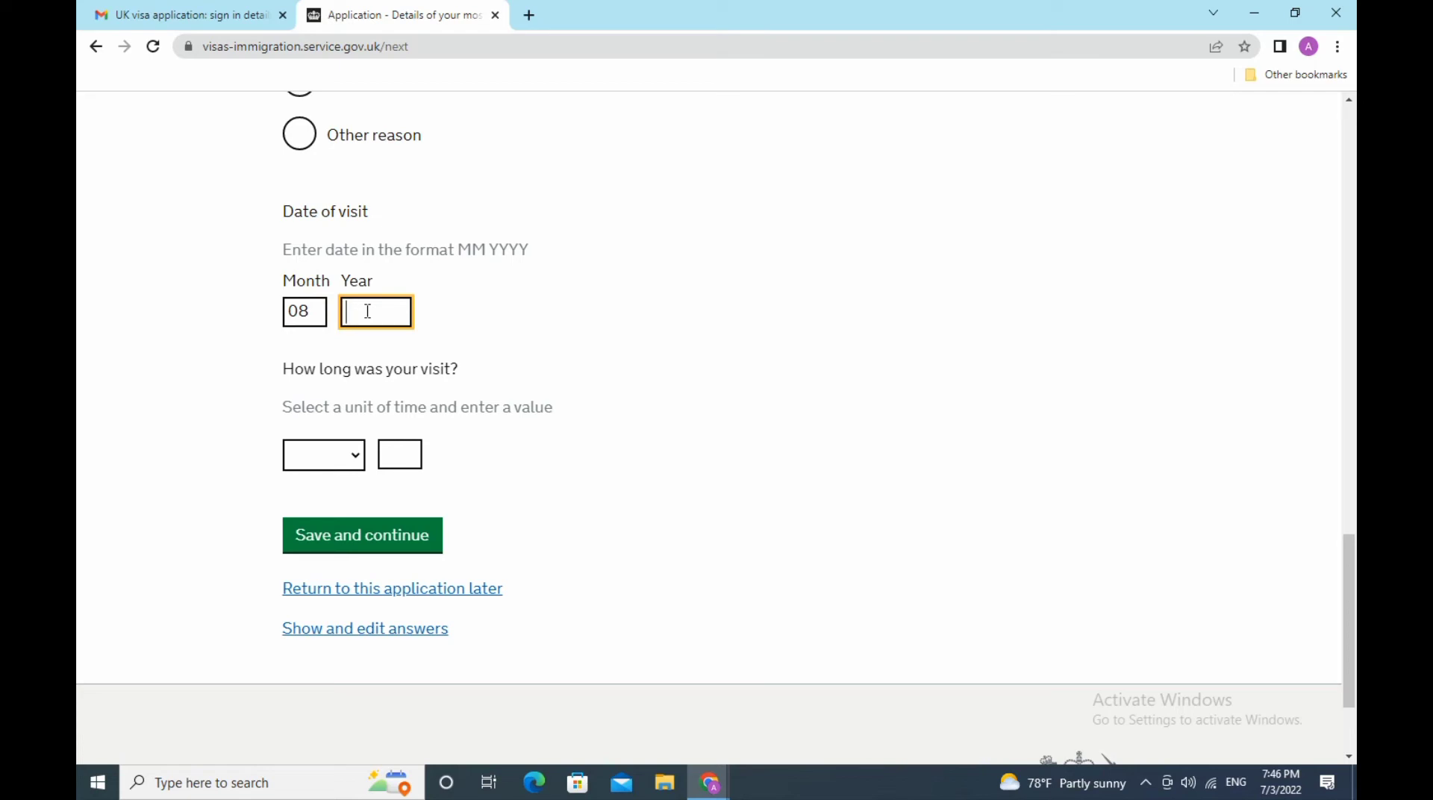
{"action": "type", "text": "2021"}
- Set the visit length to 1 week
{"action": "left_click", "coordinate": [352, 456]}
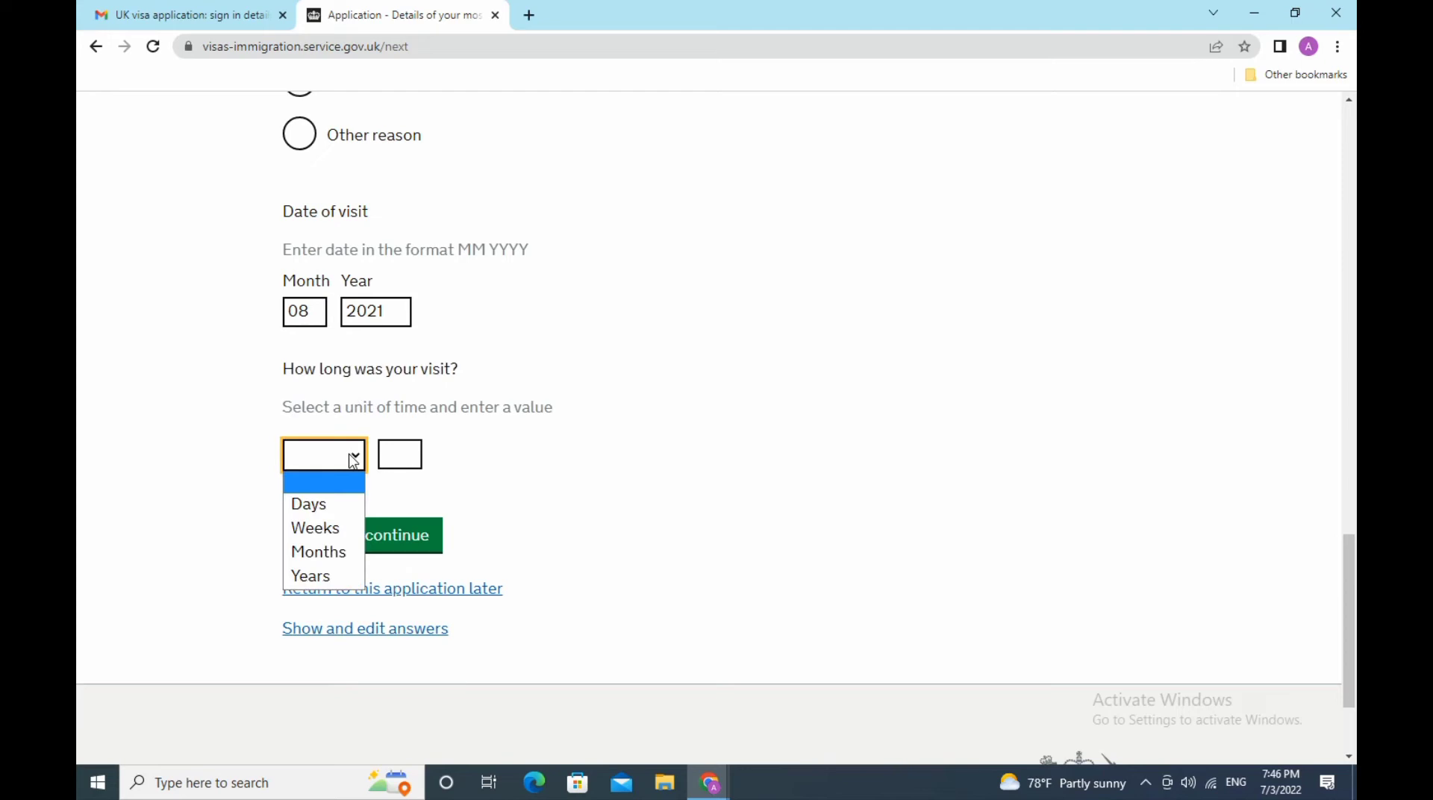
{"action": "left_click", "coordinate": [332, 536]}
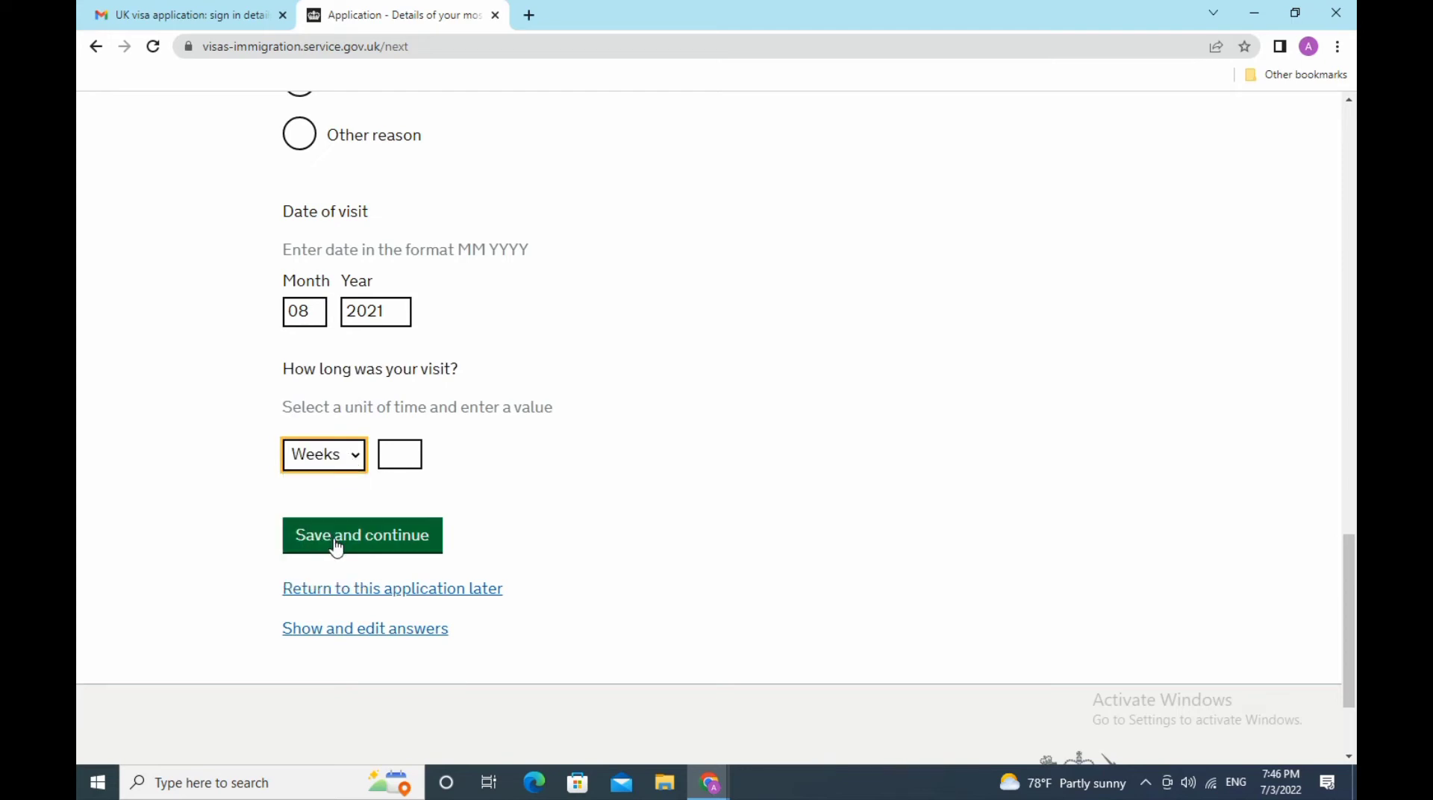
{"action": "left_click", "coordinate": [401, 455]}
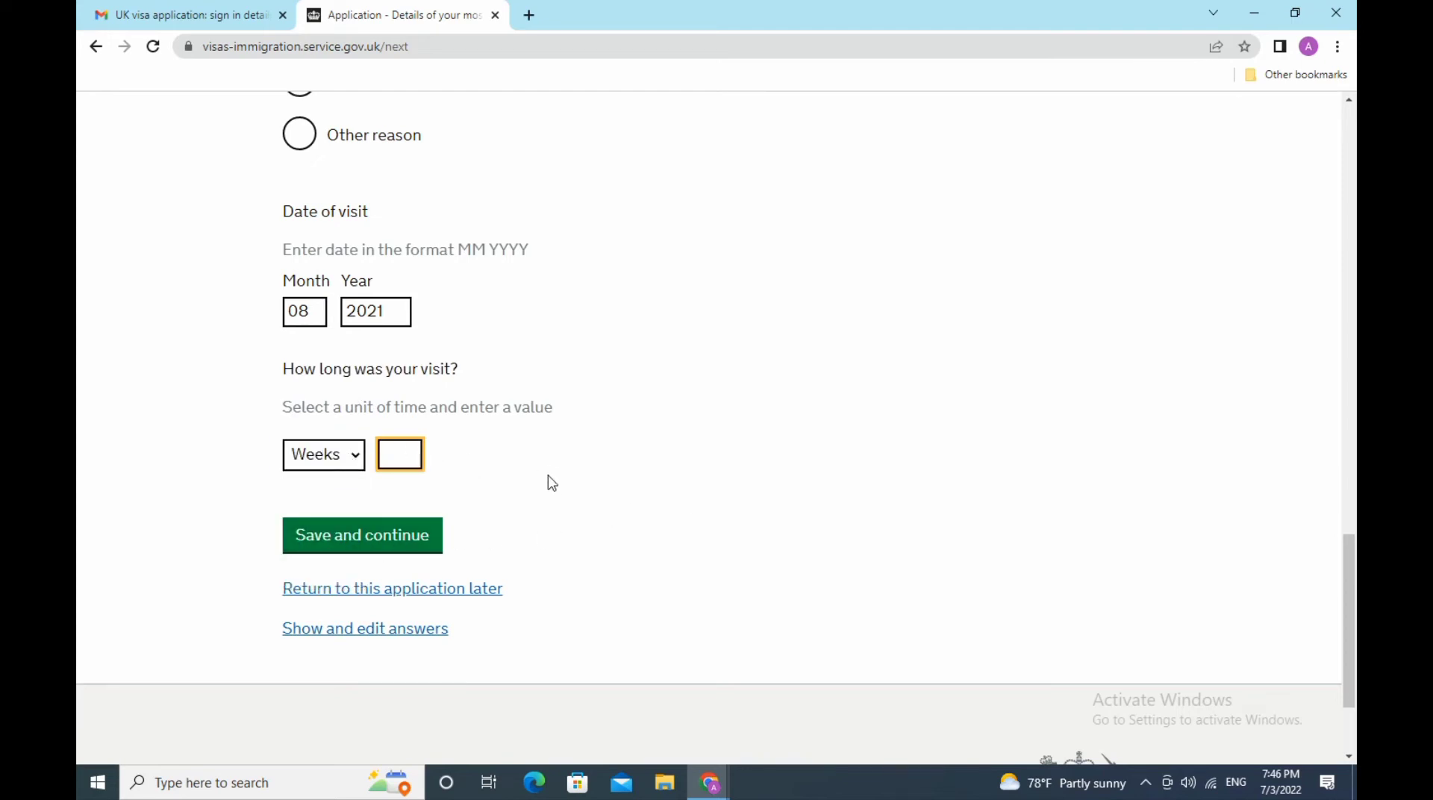
{"action": "type", "text": "1"}
- Save the Switzerland travel details and move to the second most recent trip
{"action": "left_click", "coordinate": [385, 537]}
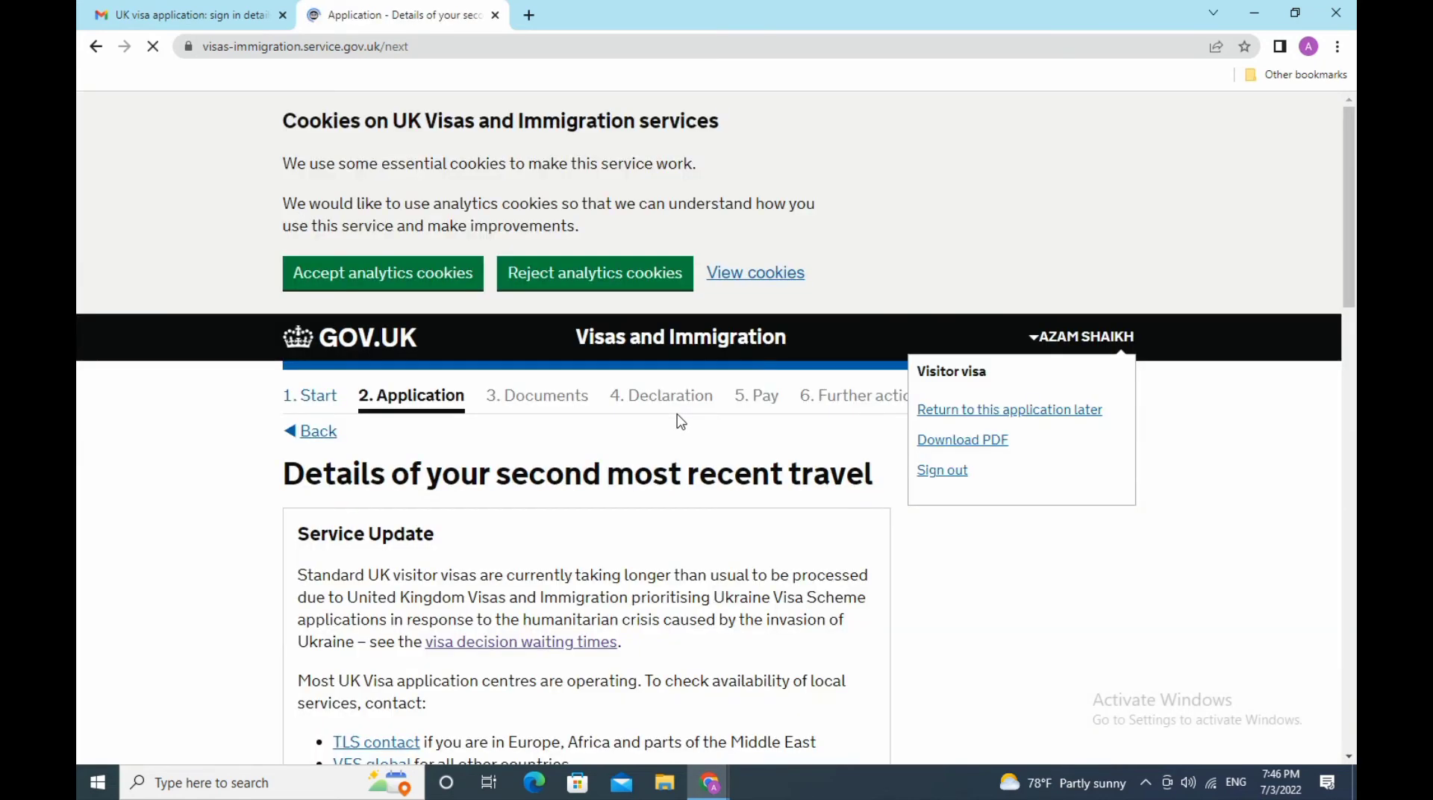
{"action": "scroll", "coordinate": [681, 422], "scroll_direction": "down", "scroll_amount": 3}
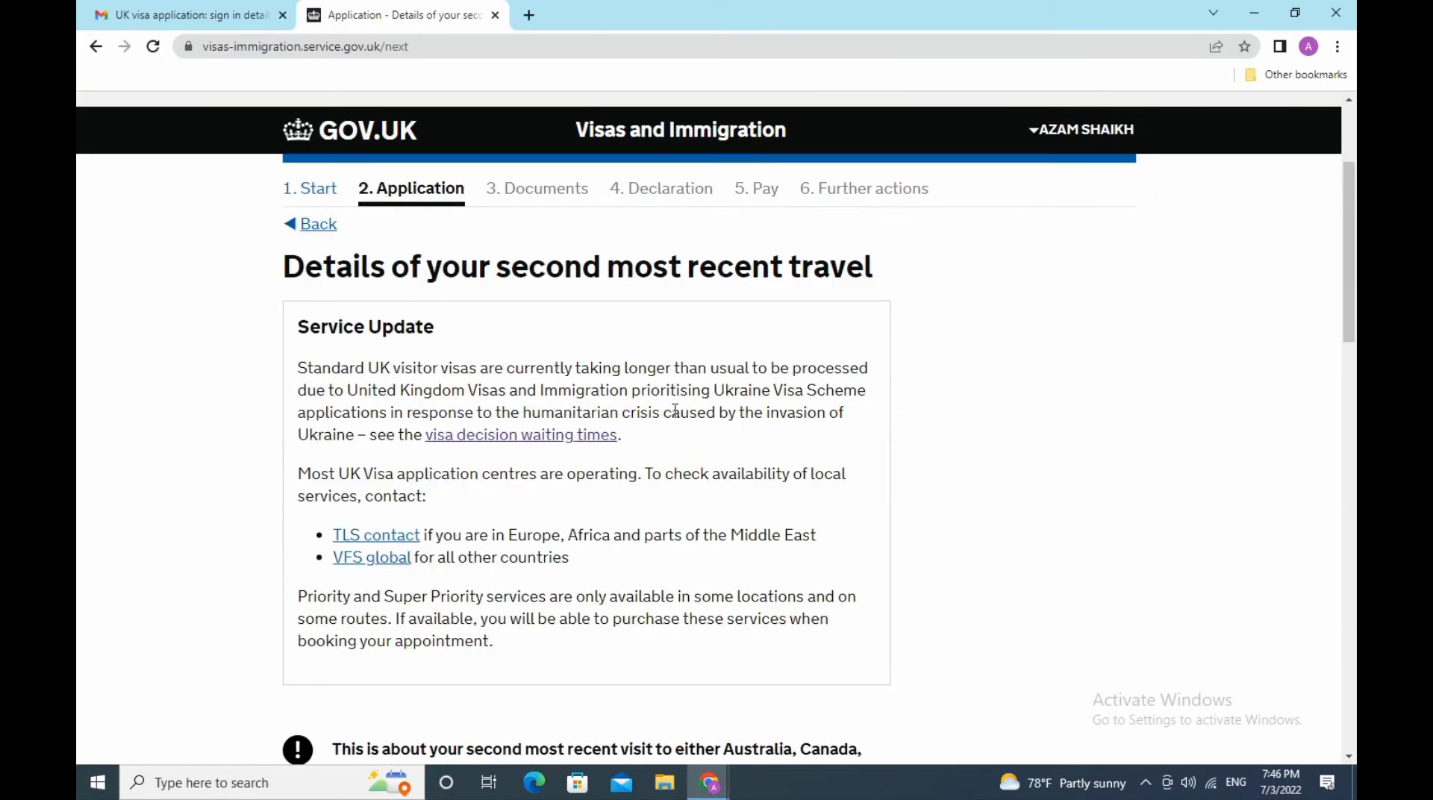
{"action": "scroll", "coordinate": [675, 410], "scroll_direction": "down", "scroll_amount": 3}
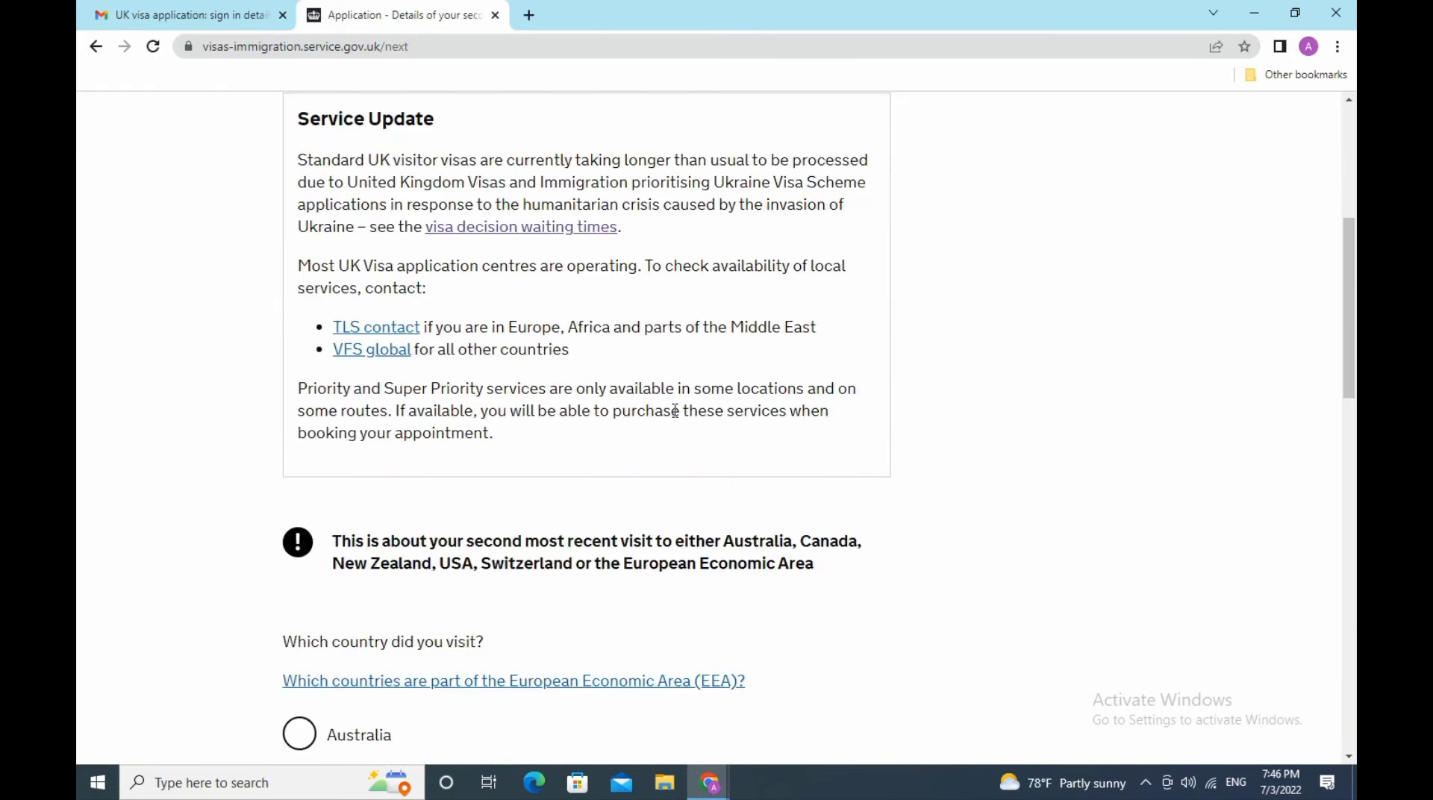
{"action": "scroll", "coordinate": [674, 410], "scroll_direction": "down", "scroll_amount": 3}
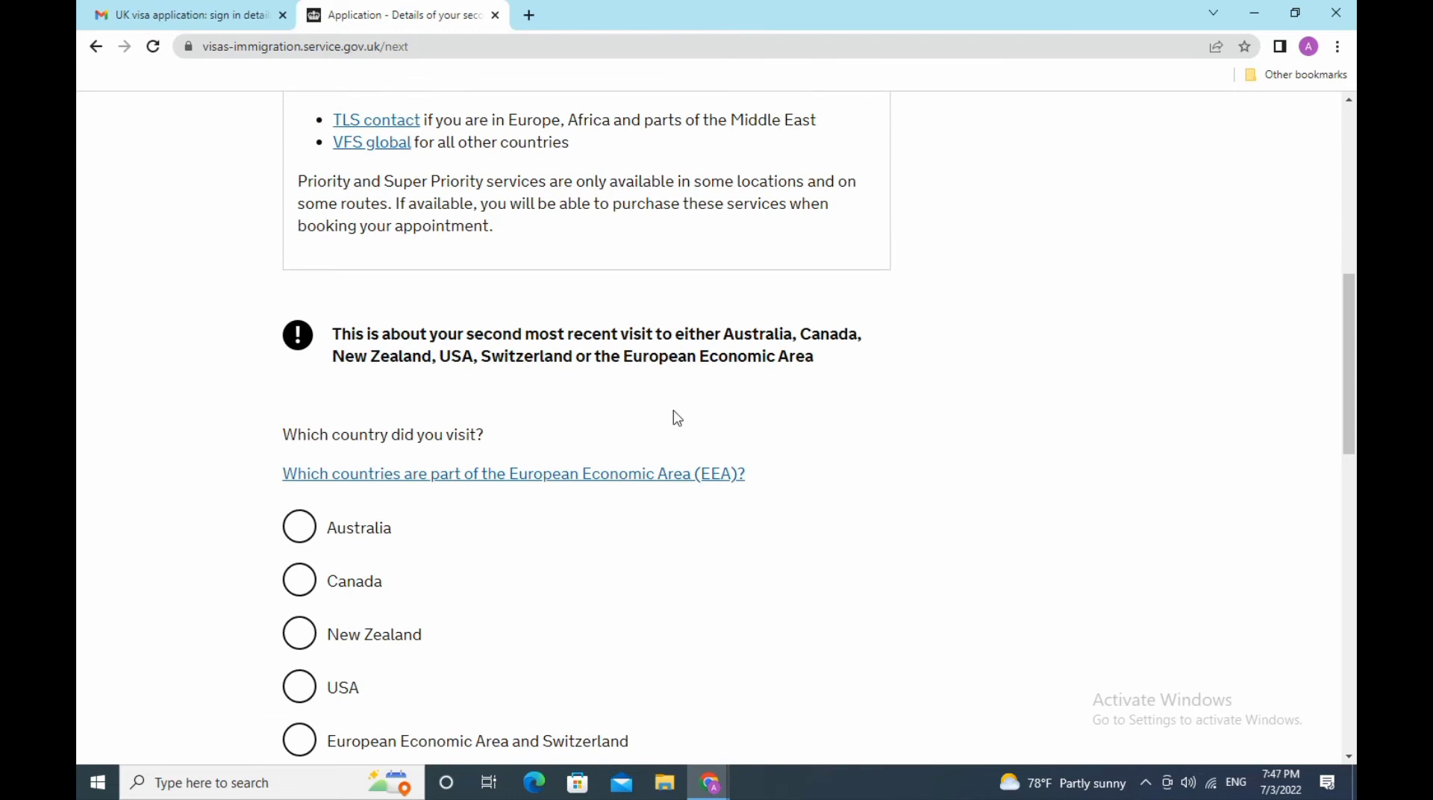
{"action": "scroll", "coordinate": [677, 418], "scroll_direction": "down", "scroll_amount": 3}
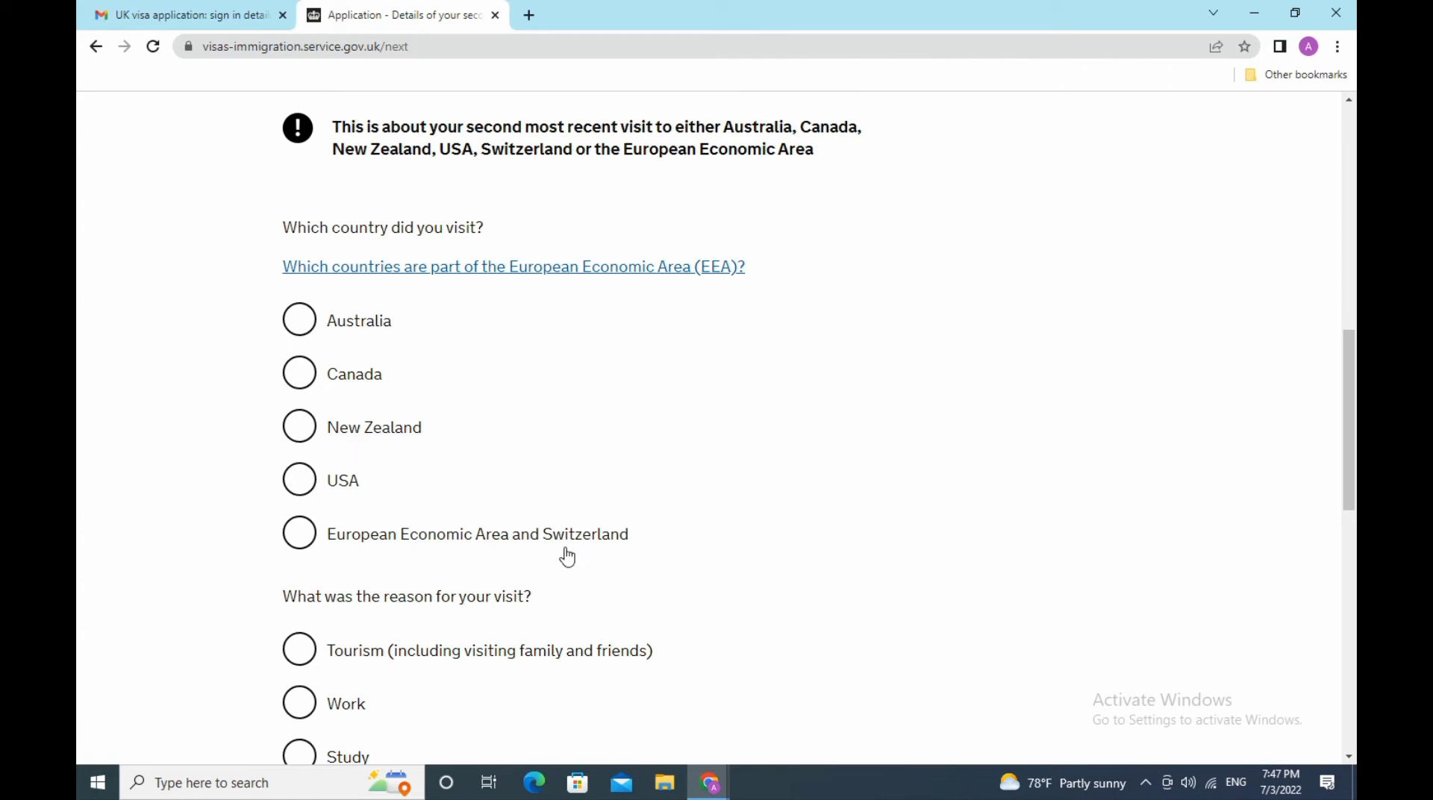
- Record the second trip as tourism to Belgium under European Economic Area and Switzerland
{"action": "left_click", "coordinate": [303, 544]}
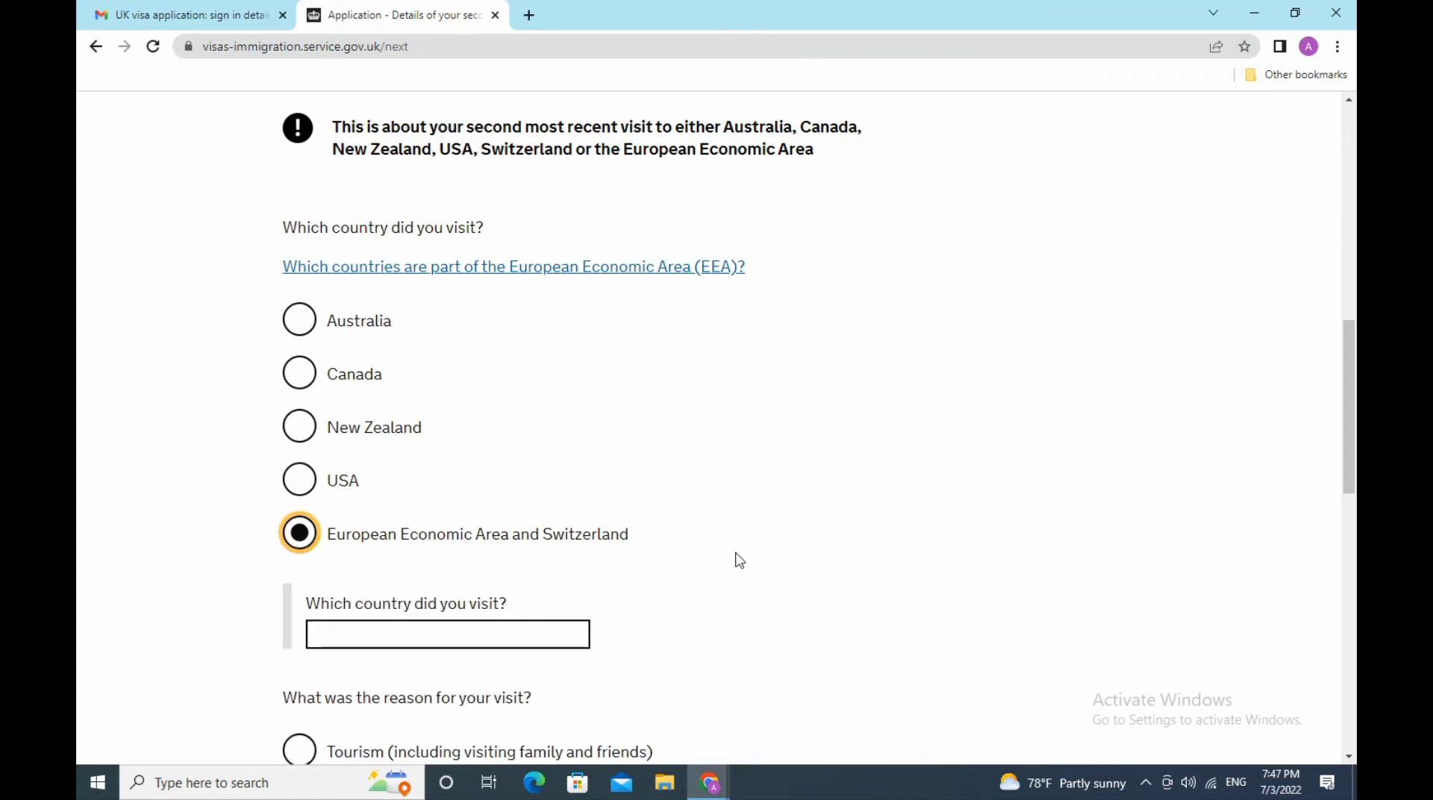
{"action": "scroll", "coordinate": [739, 560], "scroll_direction": "down", "scroll_amount": 3}
{"action": "left_click", "coordinate": [469, 426]}
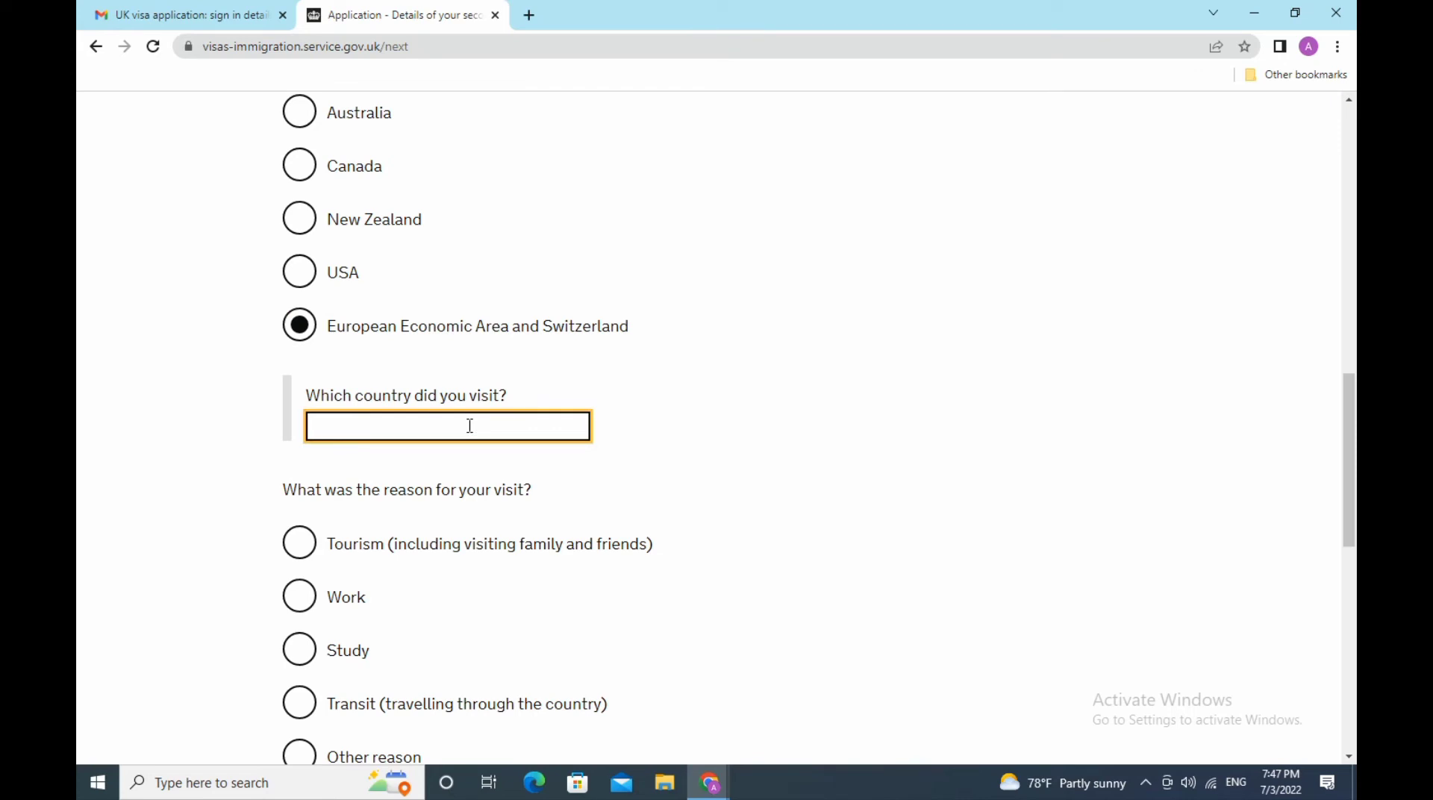
{"action": "left_click", "coordinate": [470, 425]}
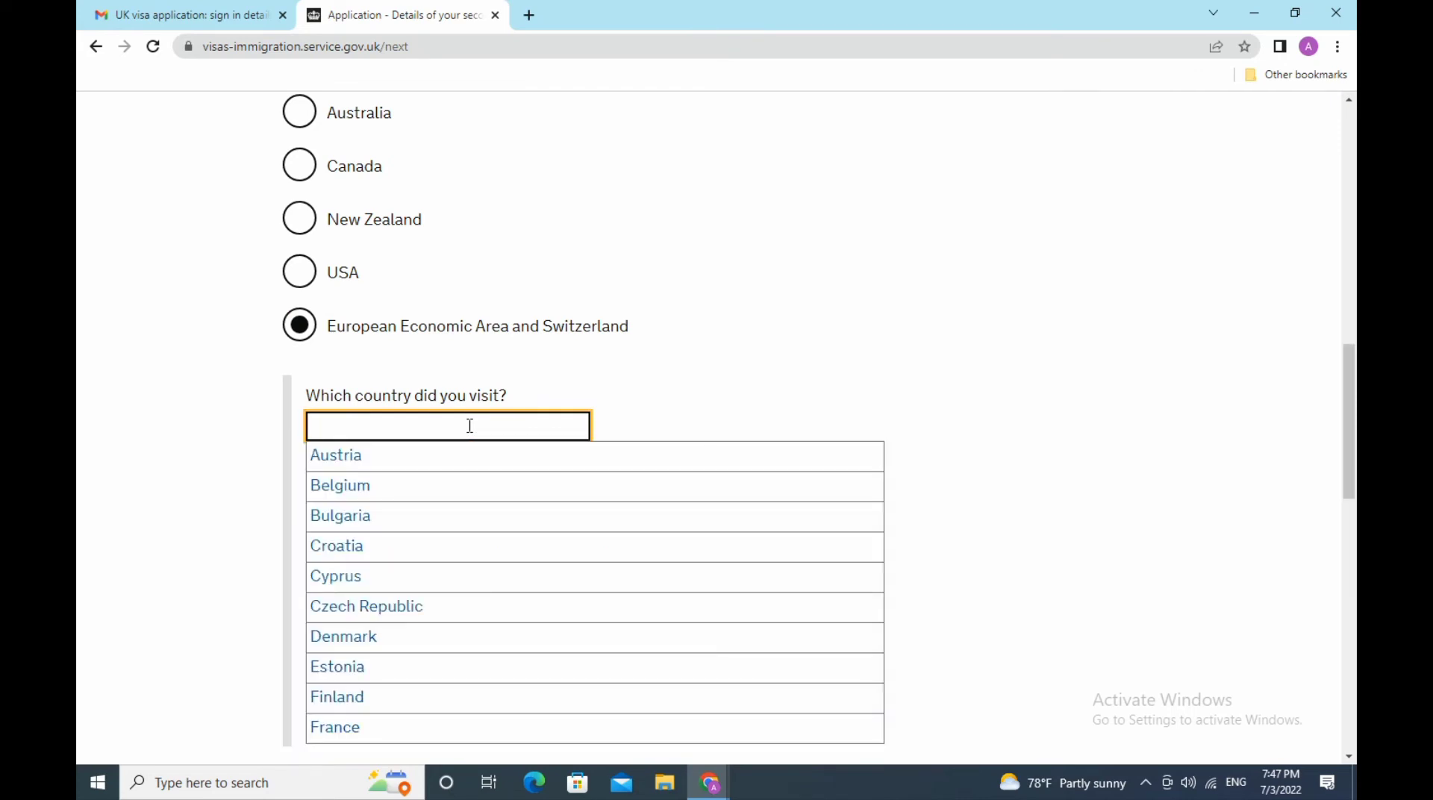
{"action": "left_click", "coordinate": [371, 487]}
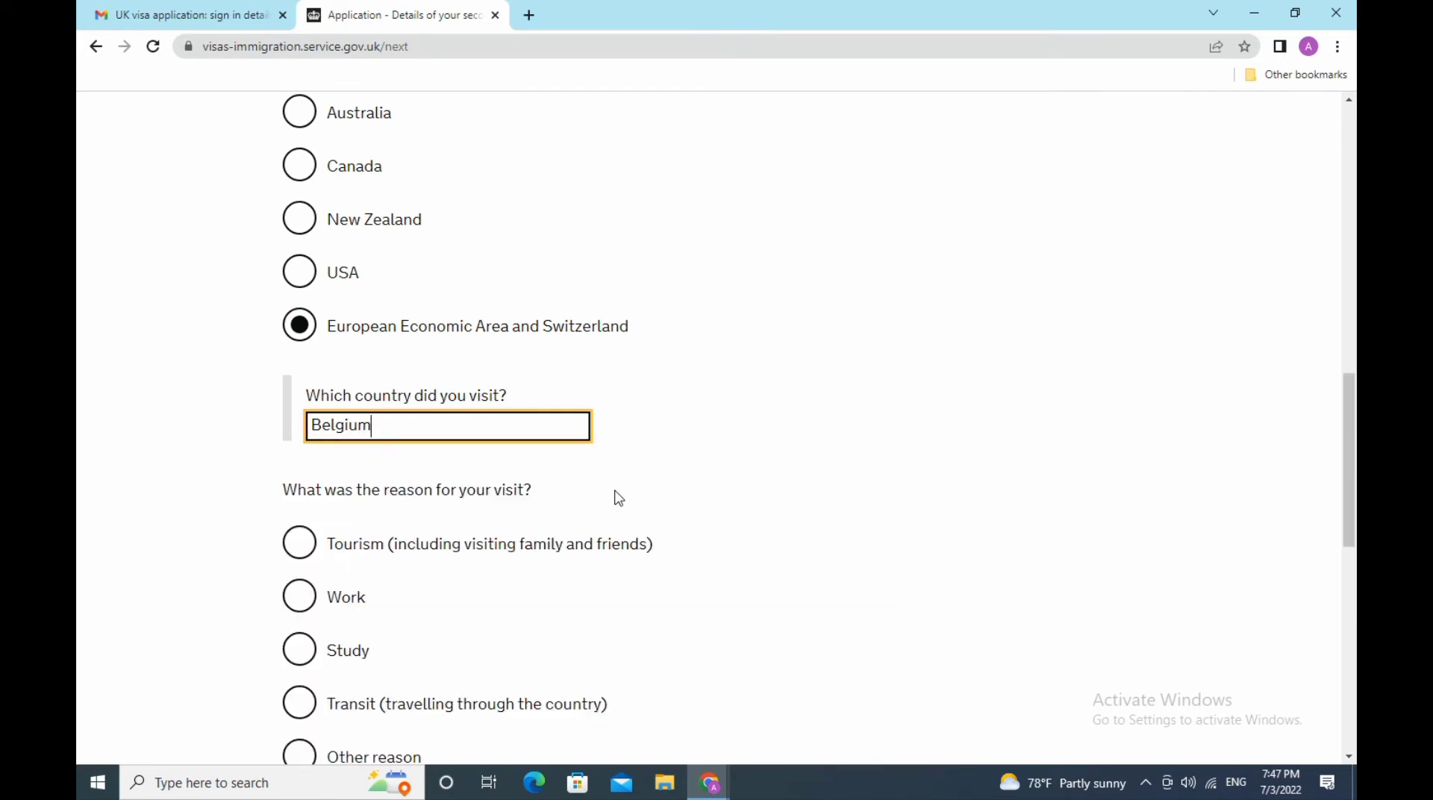
{"action": "scroll", "coordinate": [619, 498], "scroll_direction": "down", "scroll_amount": 3}
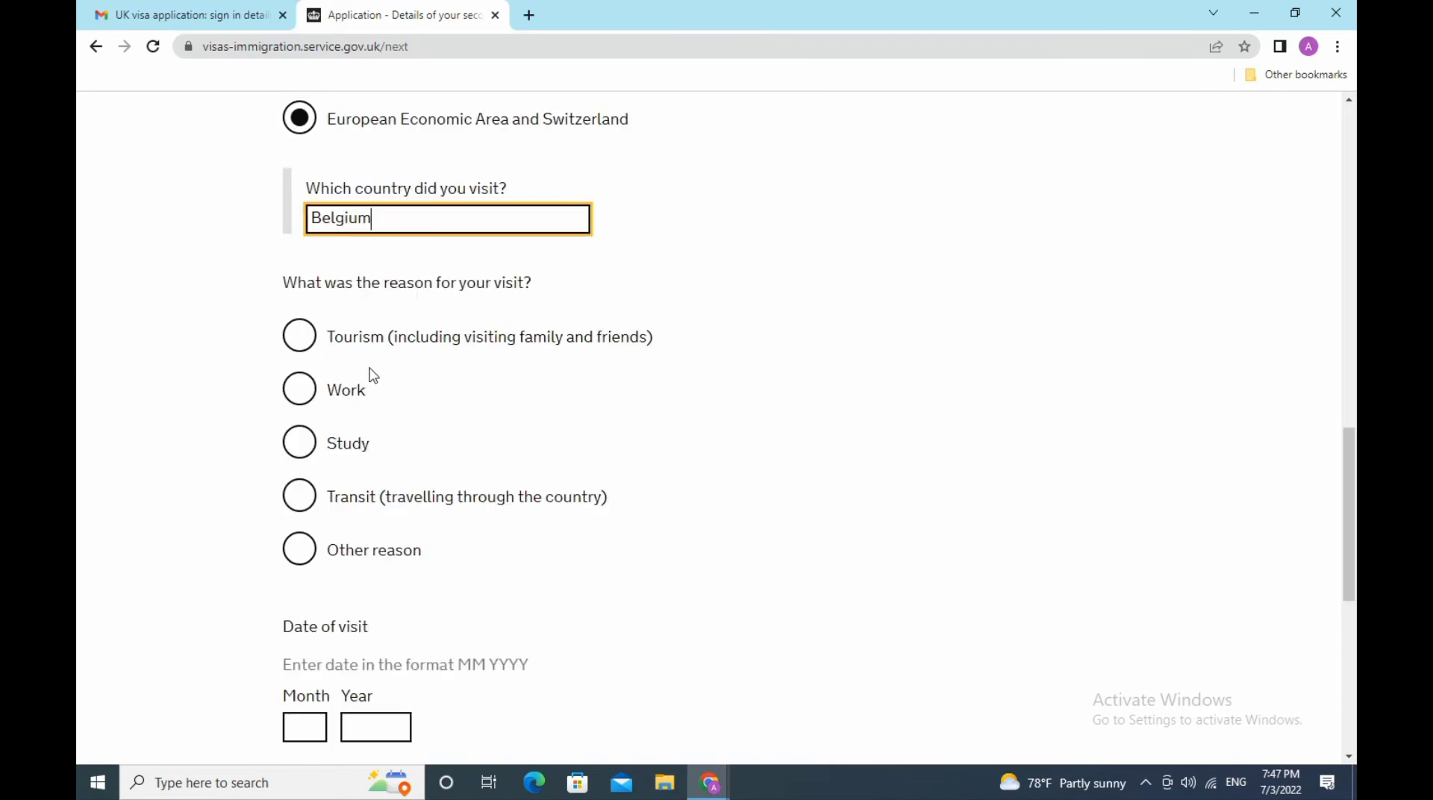
{"action": "left_click", "coordinate": [302, 340]}
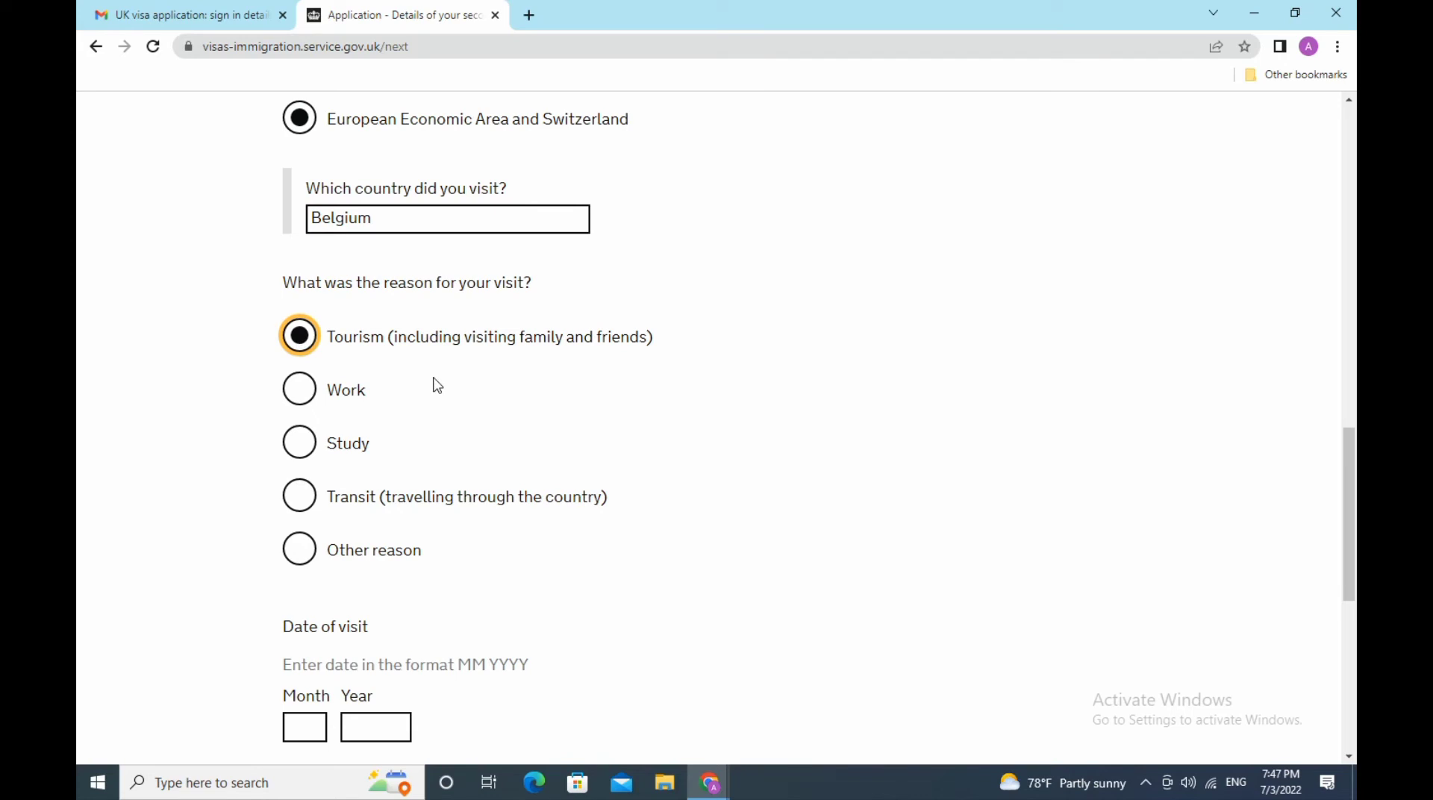
- Enter 06 2022 as the date of the Belgium visit
{"action": "scroll", "coordinate": [438, 385], "scroll_direction": "down", "scroll_amount": 3}
{"action": "left_click", "coordinate": [308, 525]}
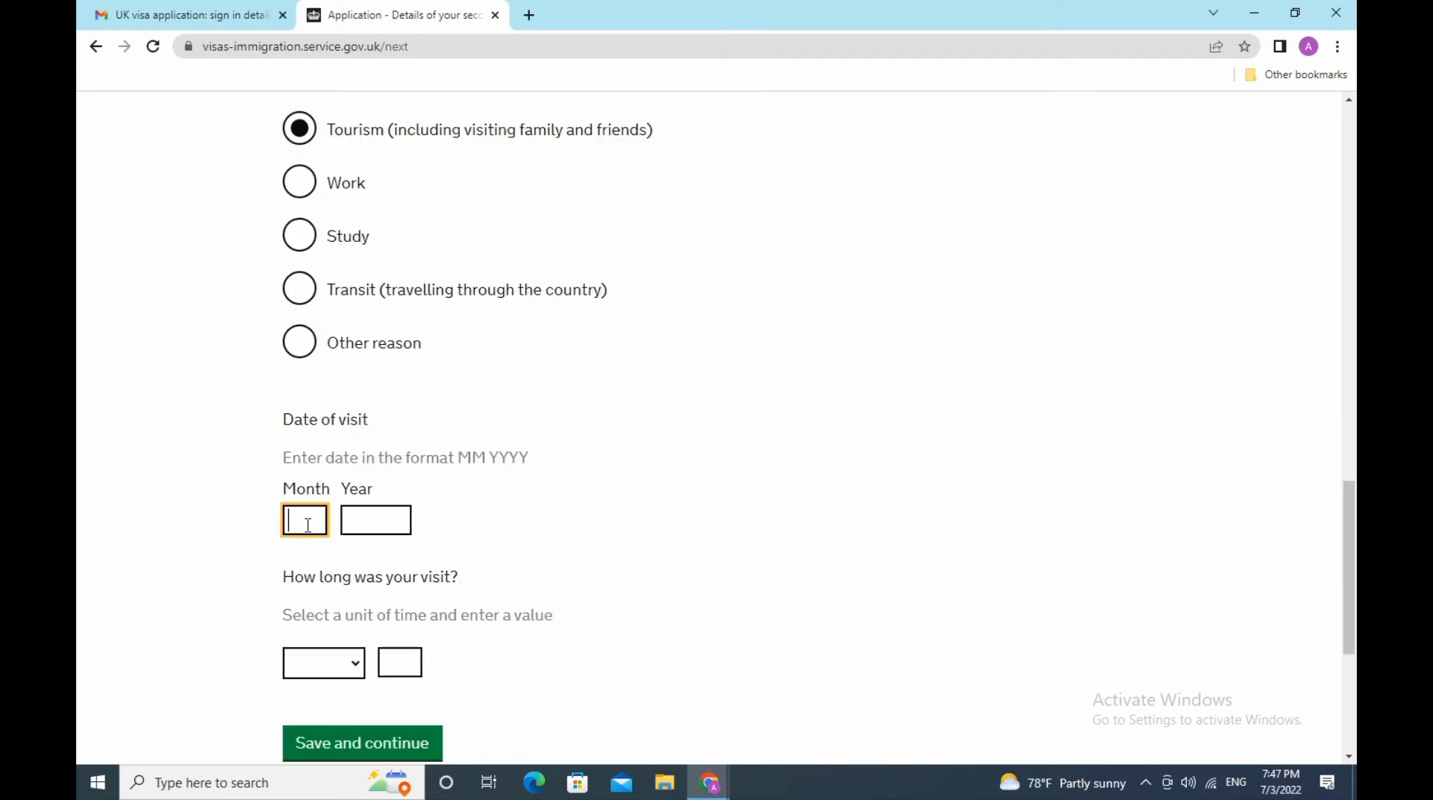
{"action": "type", "text": "08"}
{"action": "key", "text": "BackSpace"}
{"action": "key", "text": "BackSpace"}
{"action": "type", "text": "06"}
{"action": "left_click", "coordinate": [381, 524]}
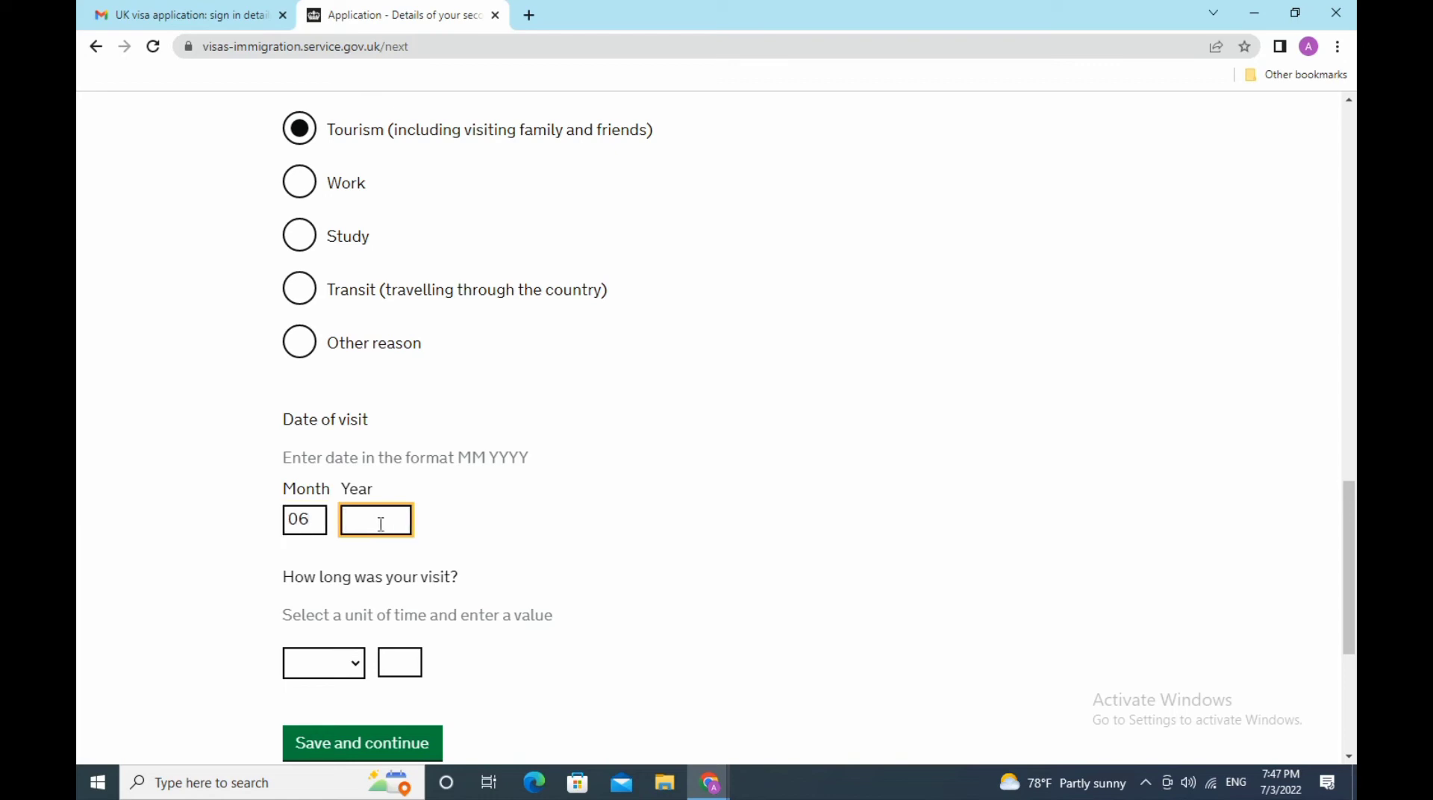
{"action": "type", "text": "0"}
{"action": "key", "text": "BackSpace"}
{"action": "type", "text": "2022"}
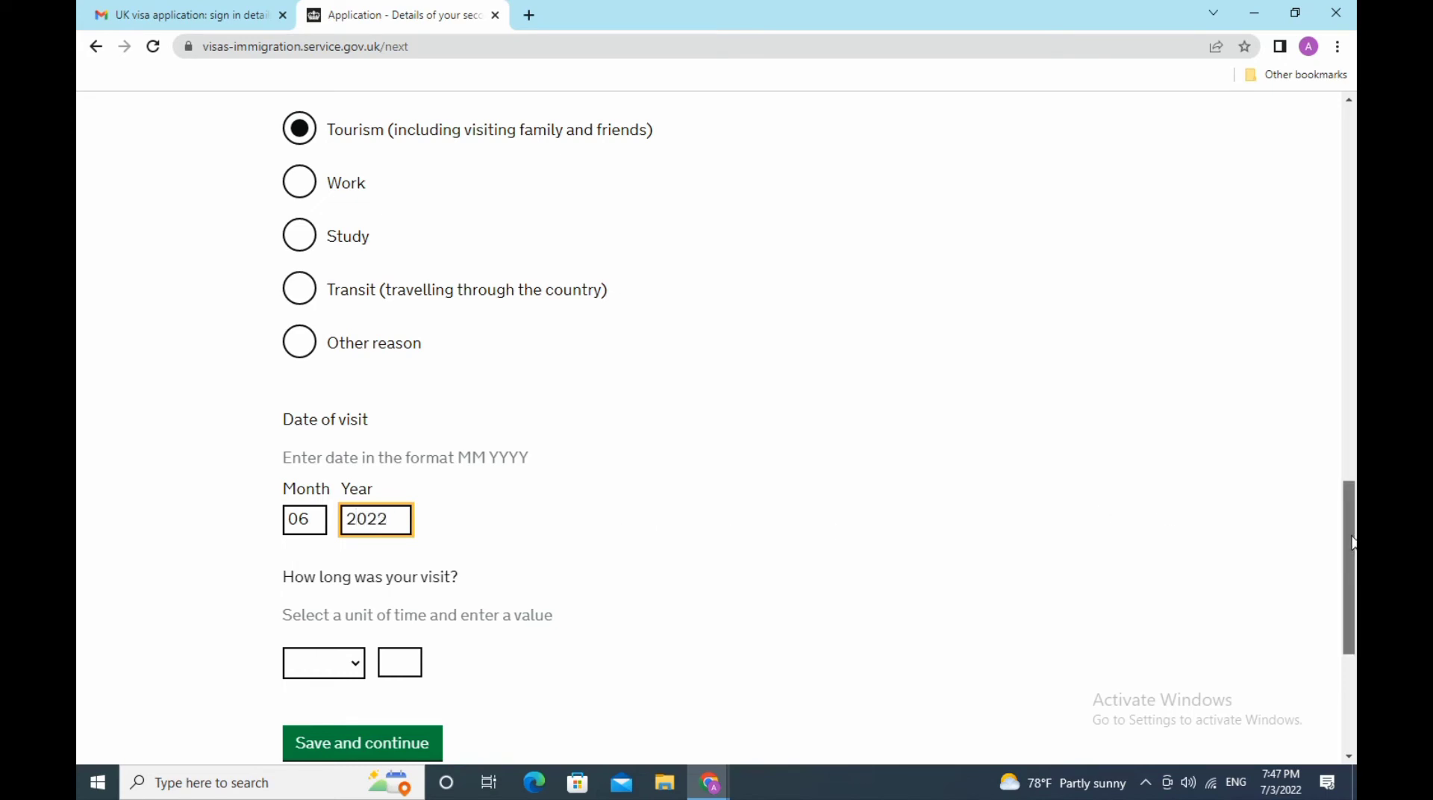
- Set the Belgium visit length to 1 week
{"action": "left_click_drag", "start_coordinate": [1353, 541], "coordinate": [1353, 583]}
{"action": "left_click", "coordinate": [329, 504]}
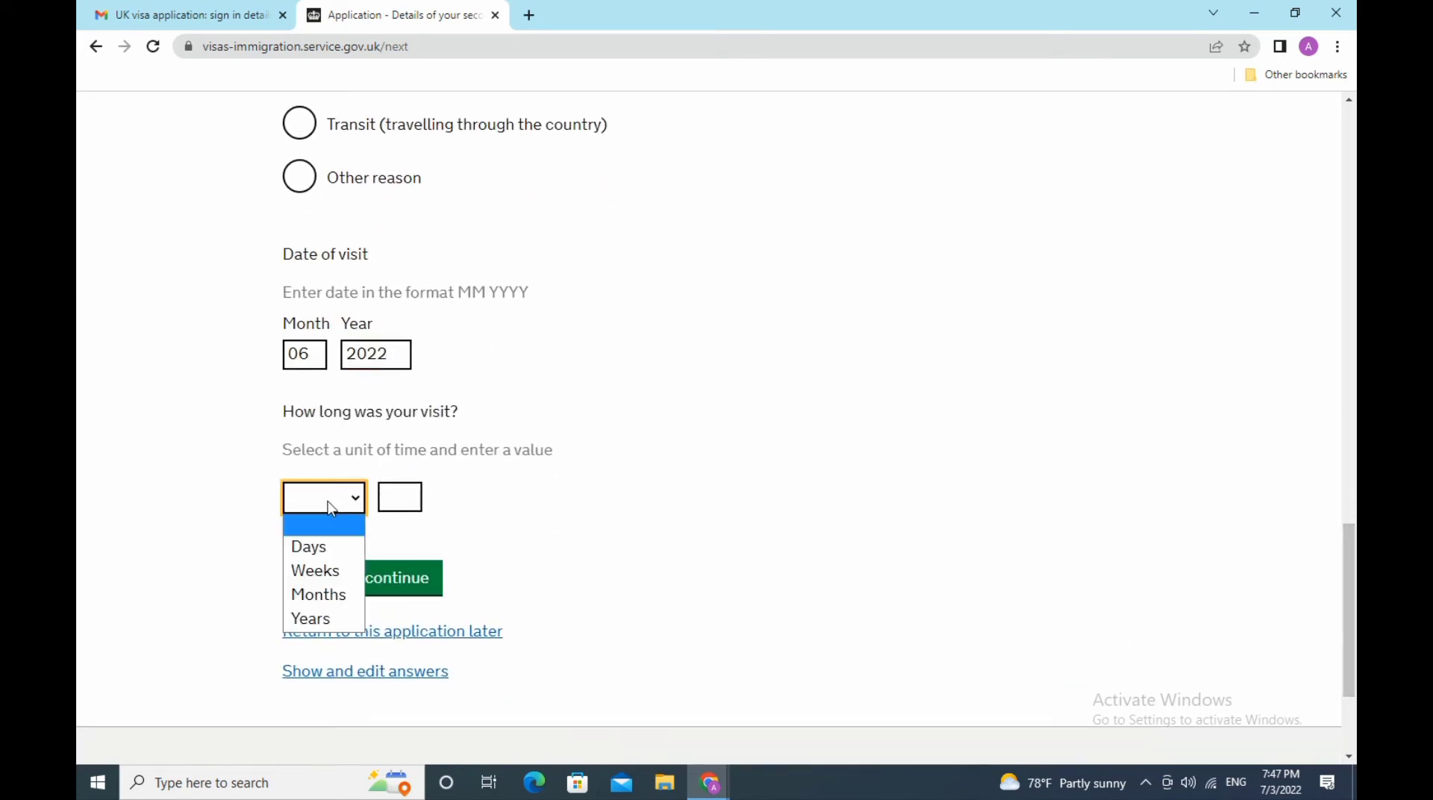
{"action": "left_click", "coordinate": [328, 572]}
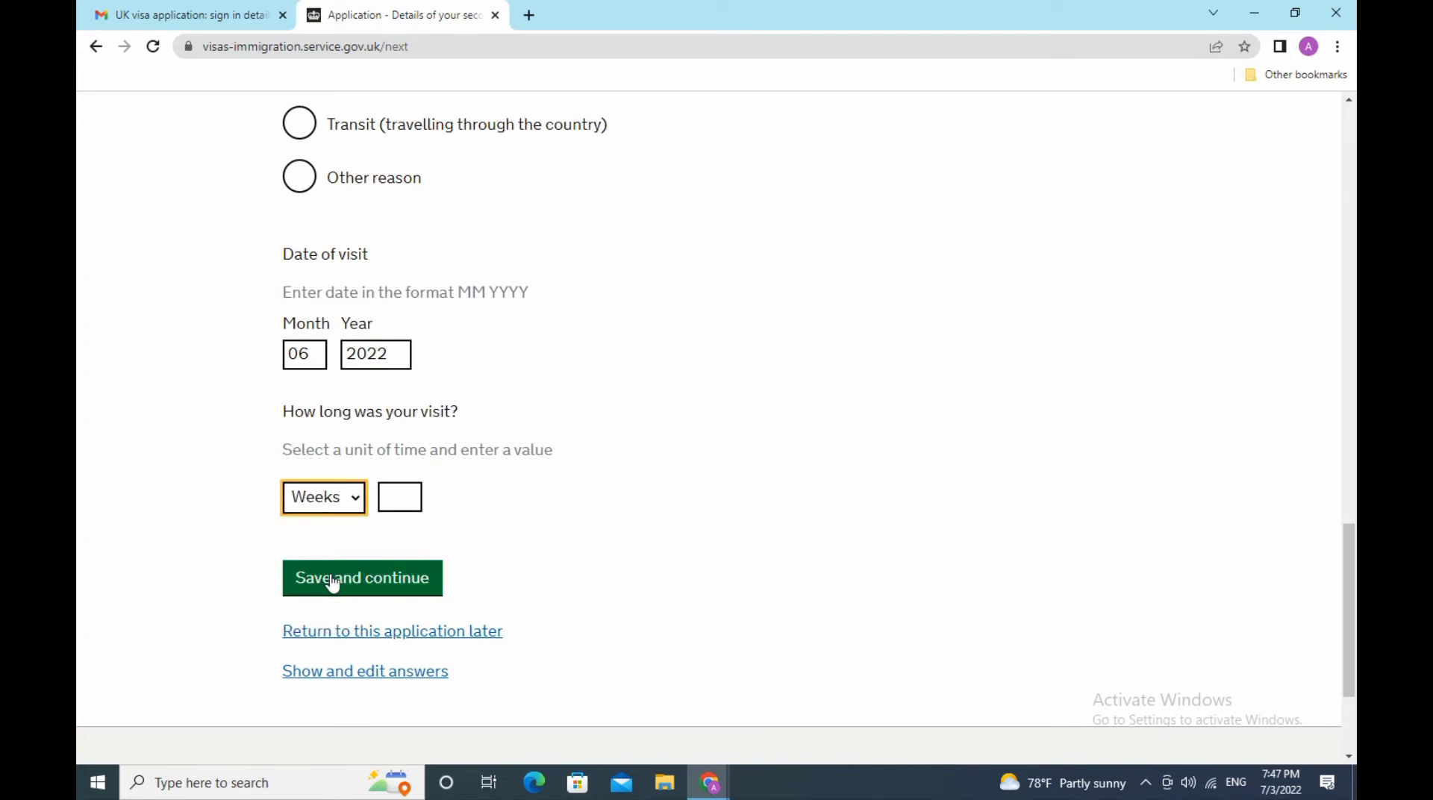
{"action": "left_click", "coordinate": [400, 496]}
{"action": "type", "text": "1"}
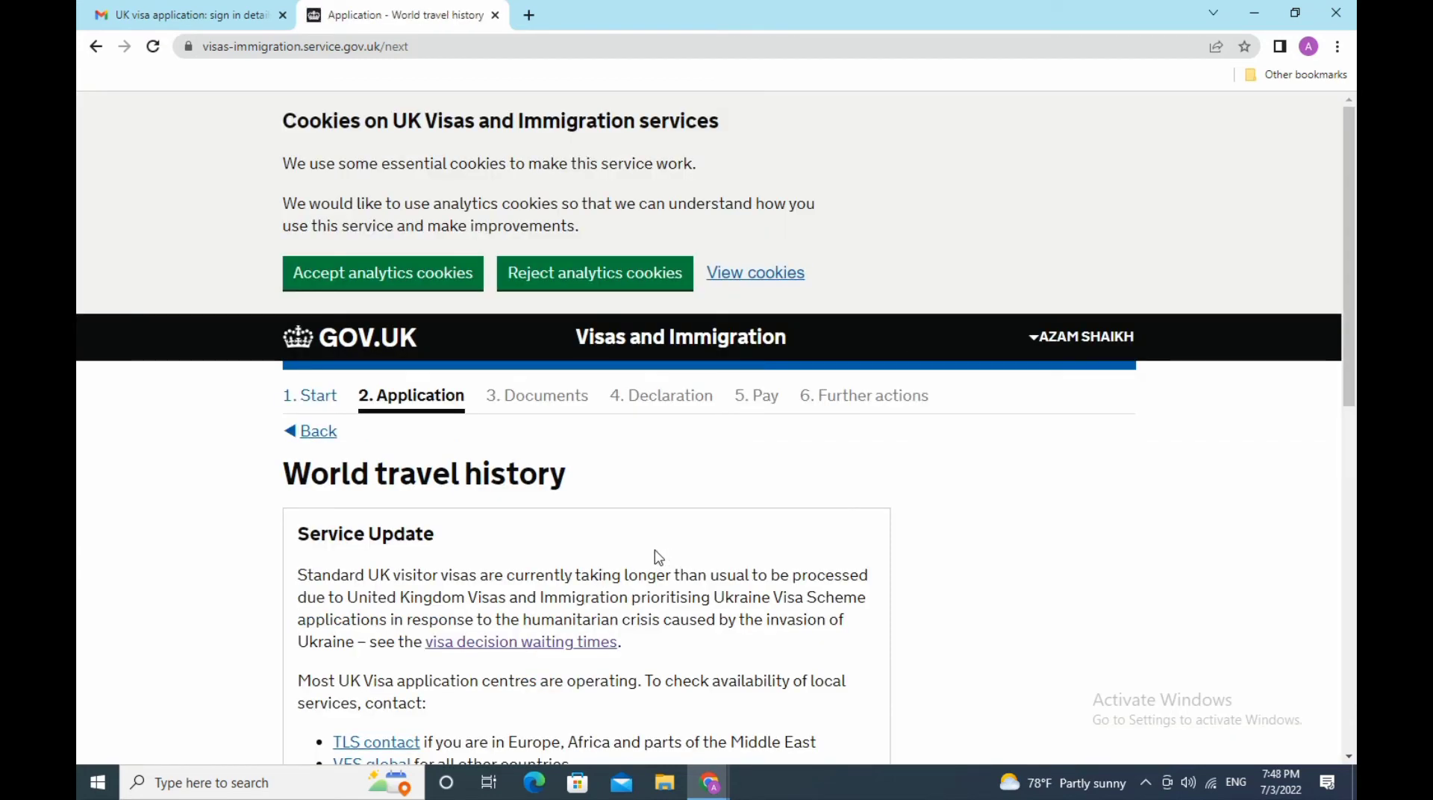
- Answer Yes to visiting other countries in the past 10 years and save
{"action": "scroll", "coordinate": [652, 552], "scroll_direction": "down", "scroll_amount": 5}
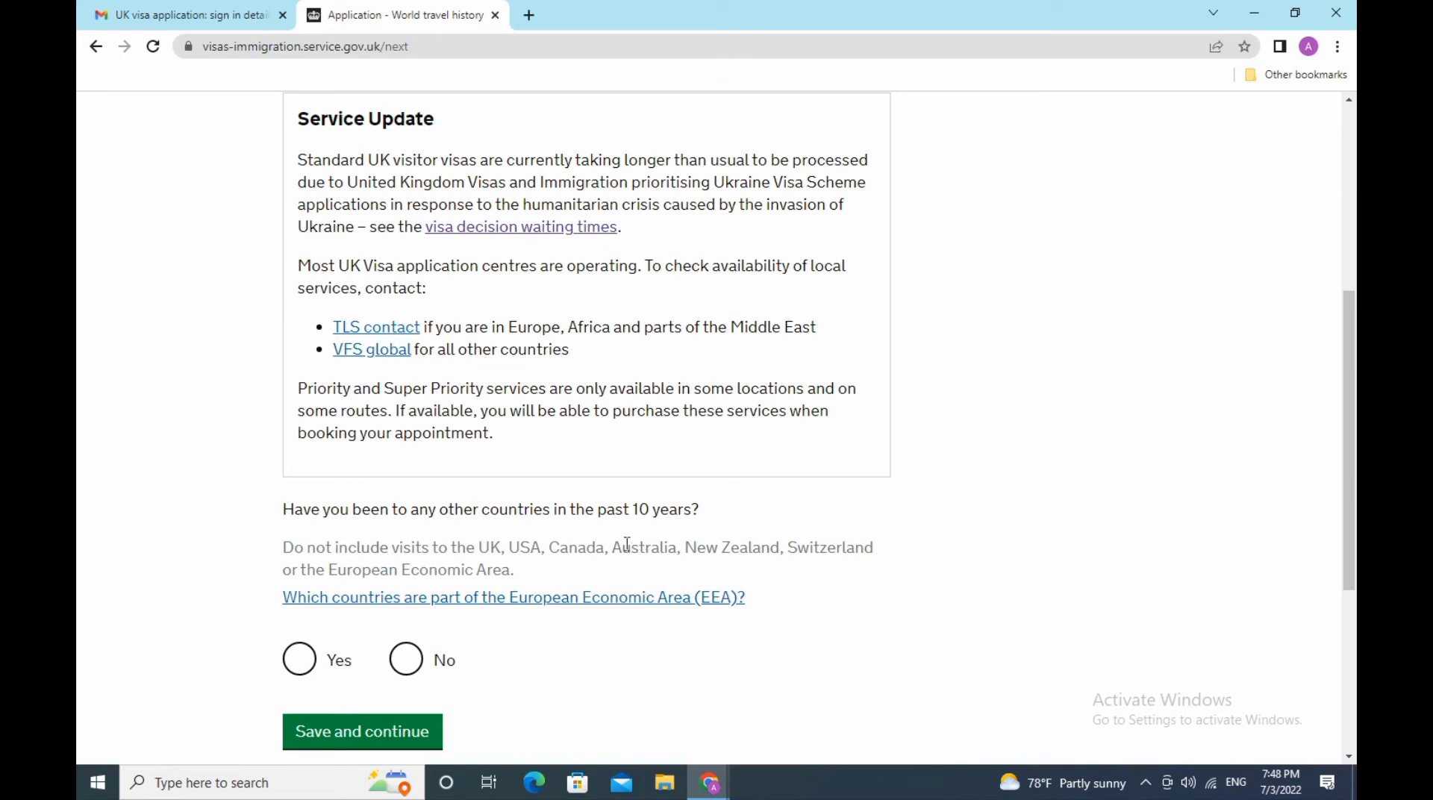
{"action": "scroll", "coordinate": [619, 544], "scroll_direction": "down", "scroll_amount": 3}
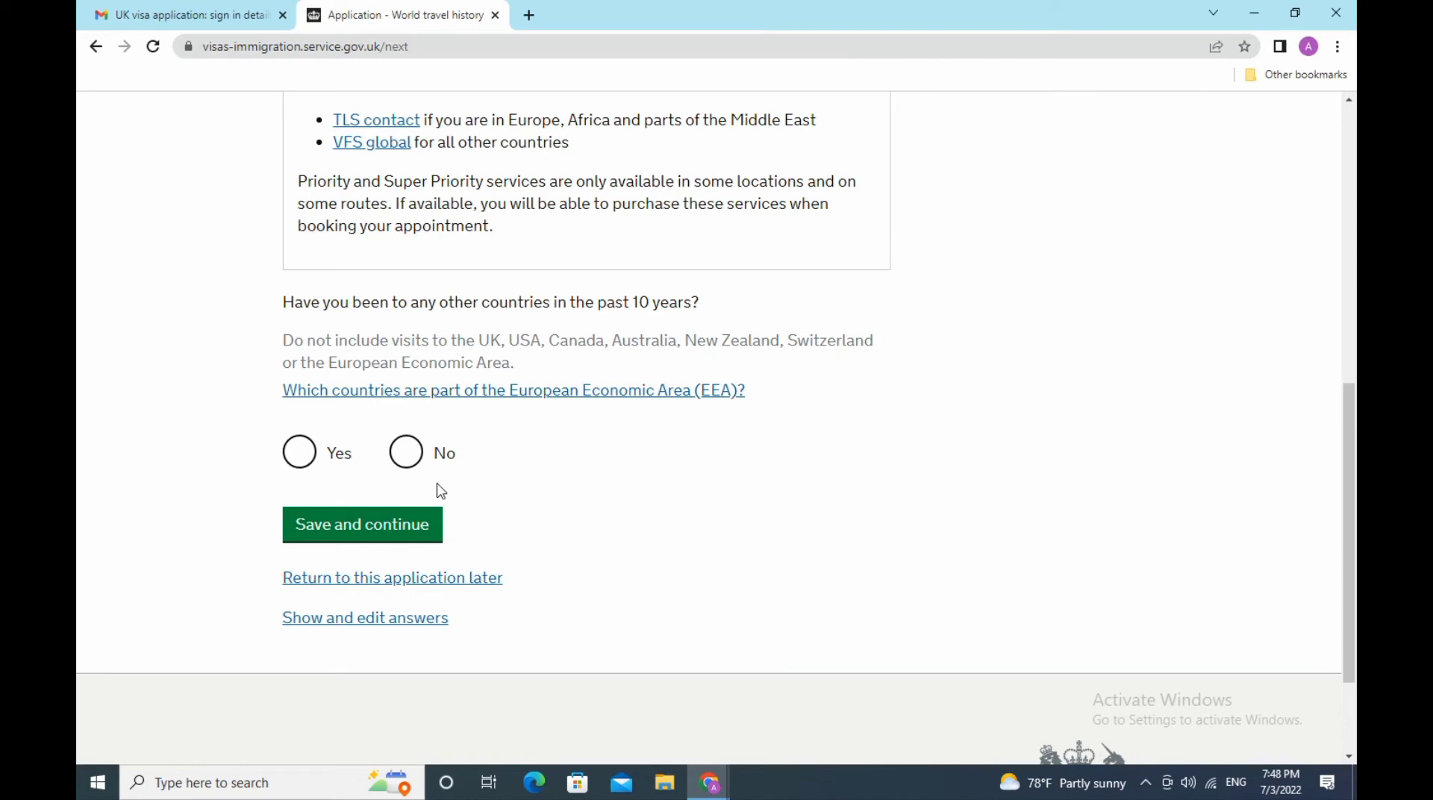
{"action": "left_click", "coordinate": [301, 457]}
{"action": "left_click", "coordinate": [403, 532]}
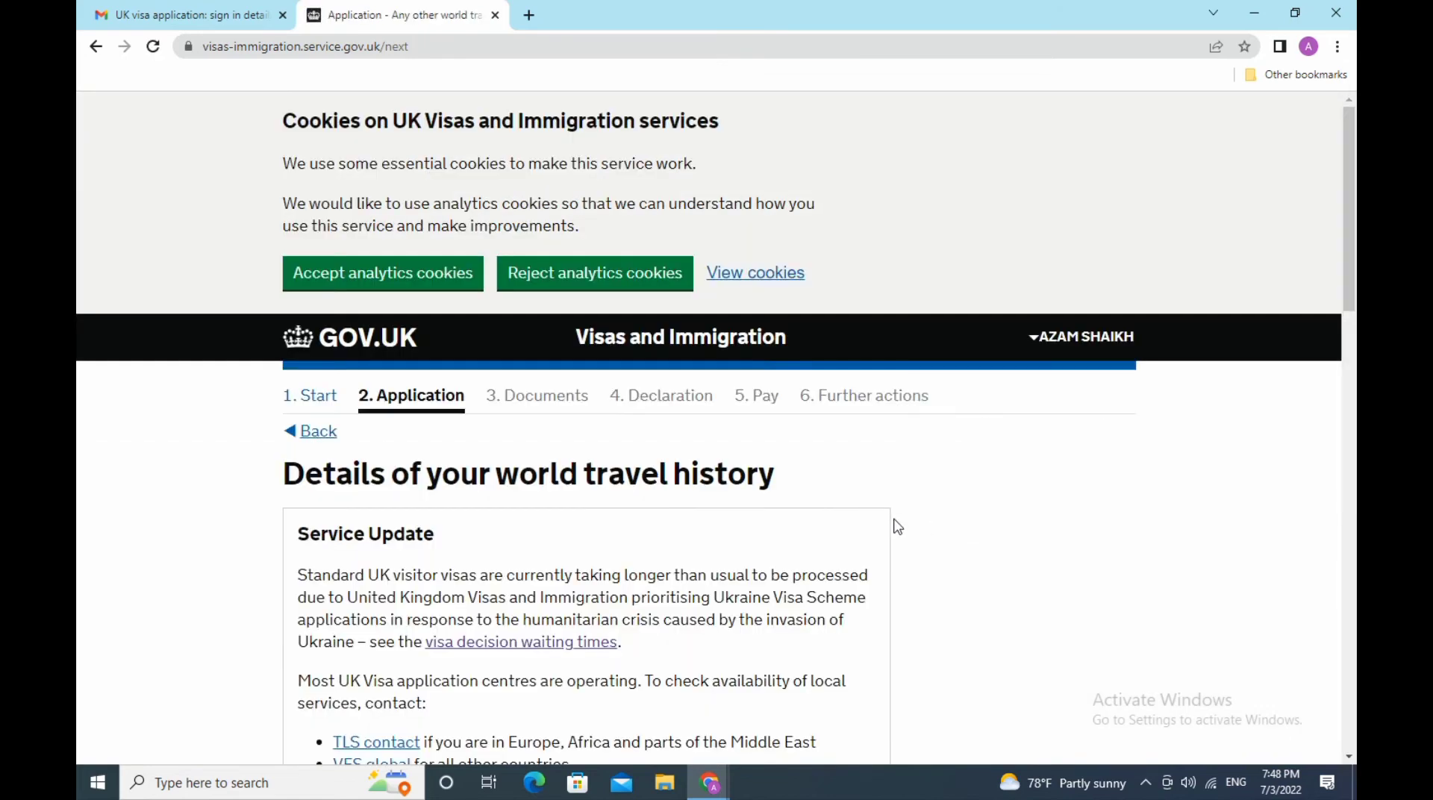
- Check the EEA country list, type Greece in the country box, and choose Tourism as the reason
{"action": "scroll", "coordinate": [897, 512], "scroll_direction": "down", "scroll_amount": 2}
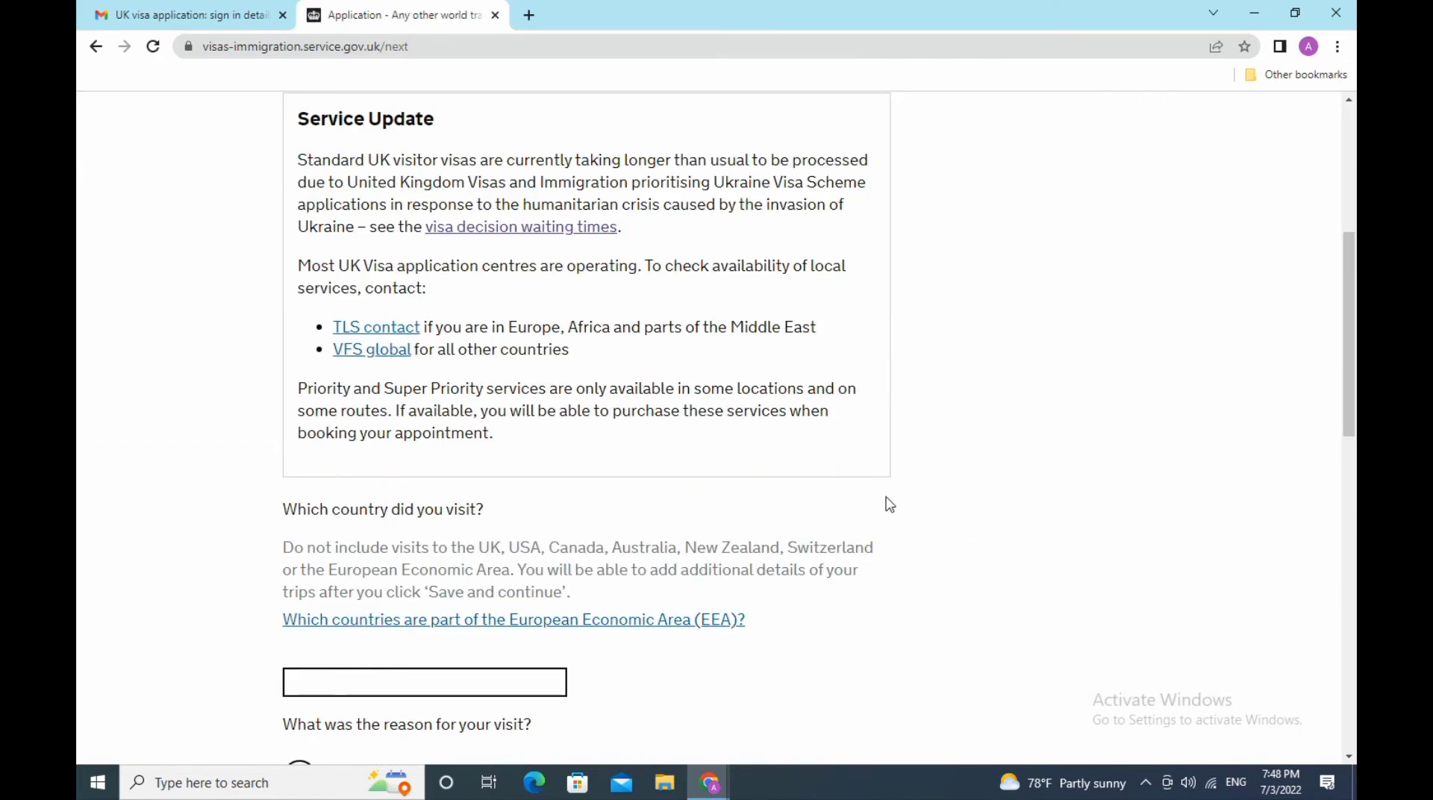
{"action": "scroll", "coordinate": [887, 503], "scroll_direction": "down", "scroll_amount": 2}
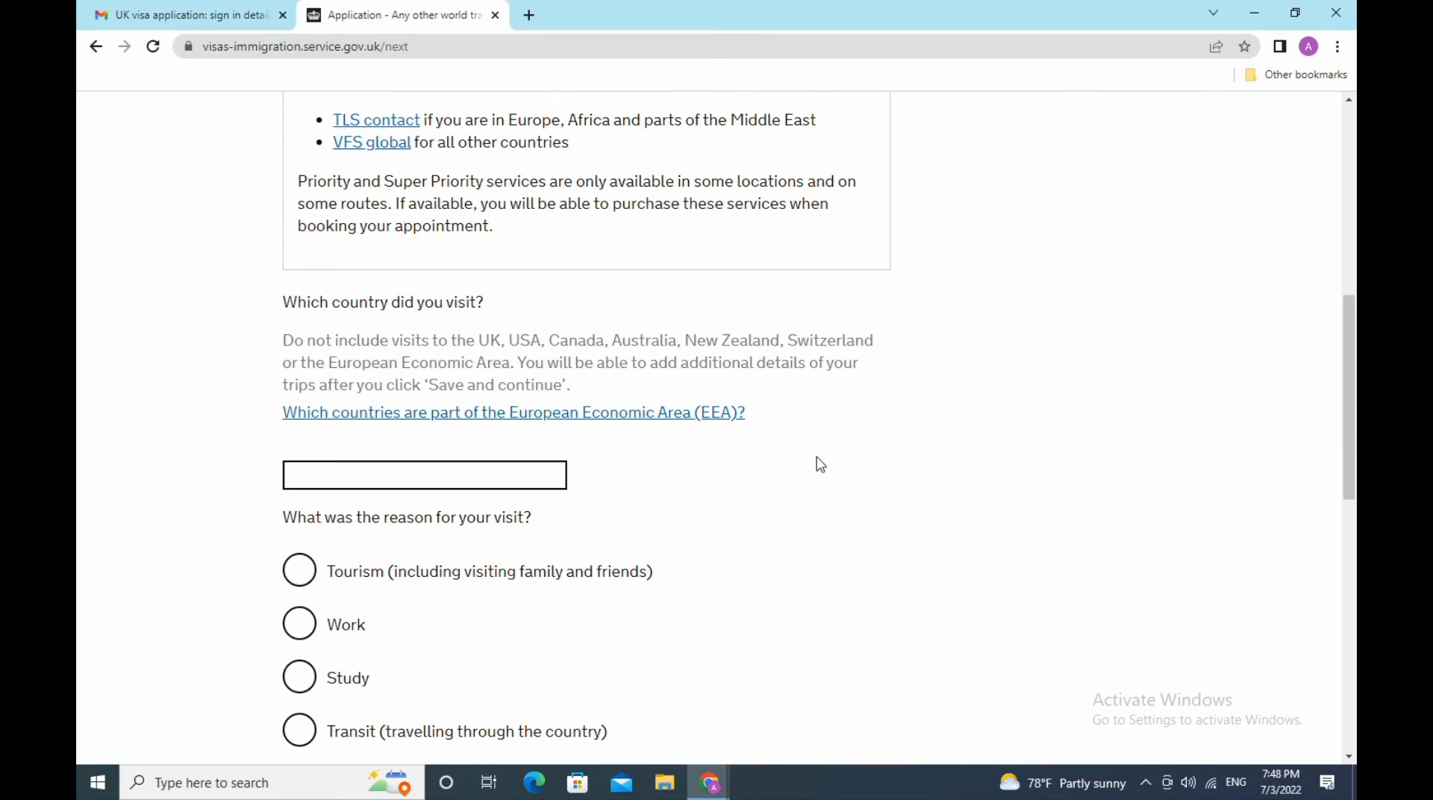
{"action": "left_click", "coordinate": [446, 478]}
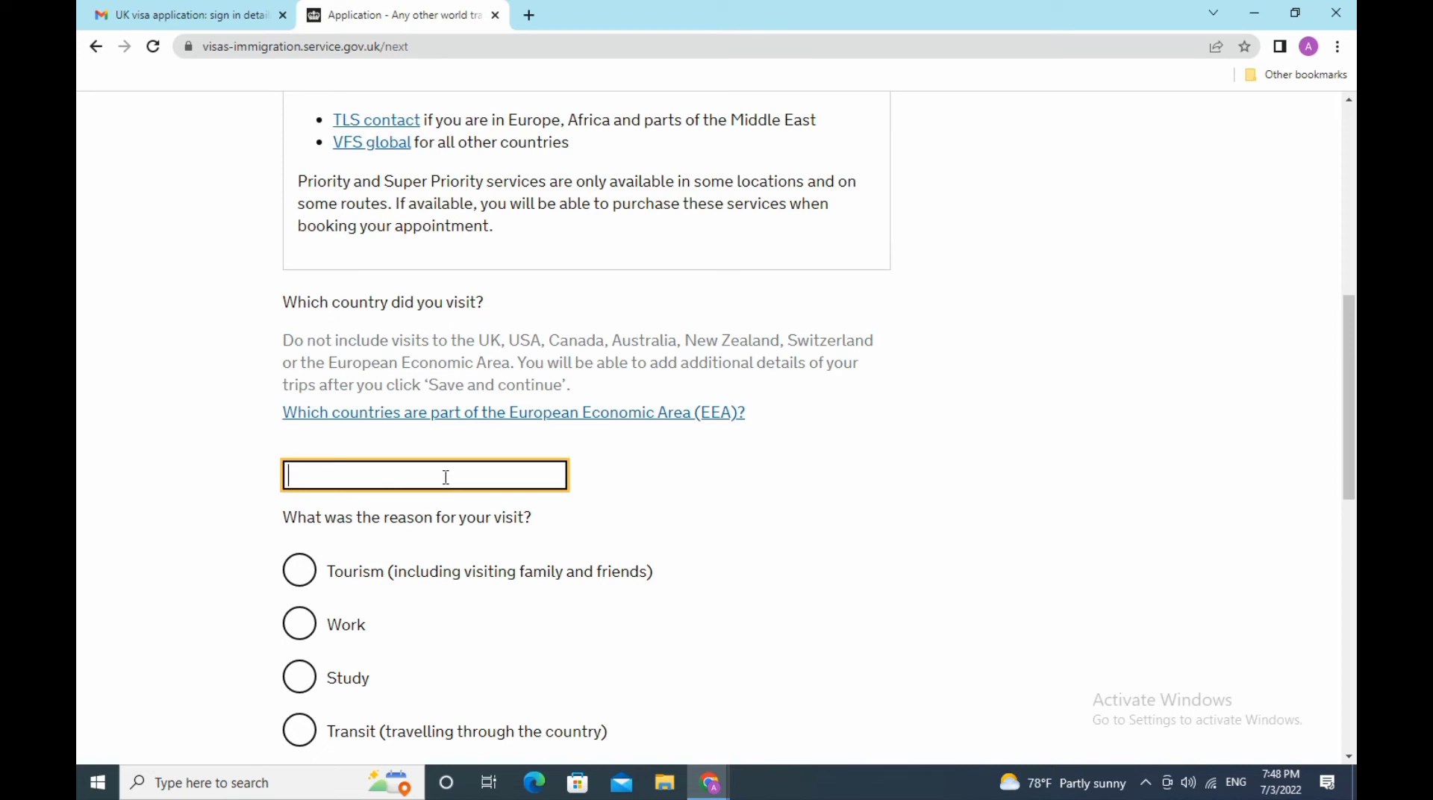
{"action": "left_click", "coordinate": [506, 418]}
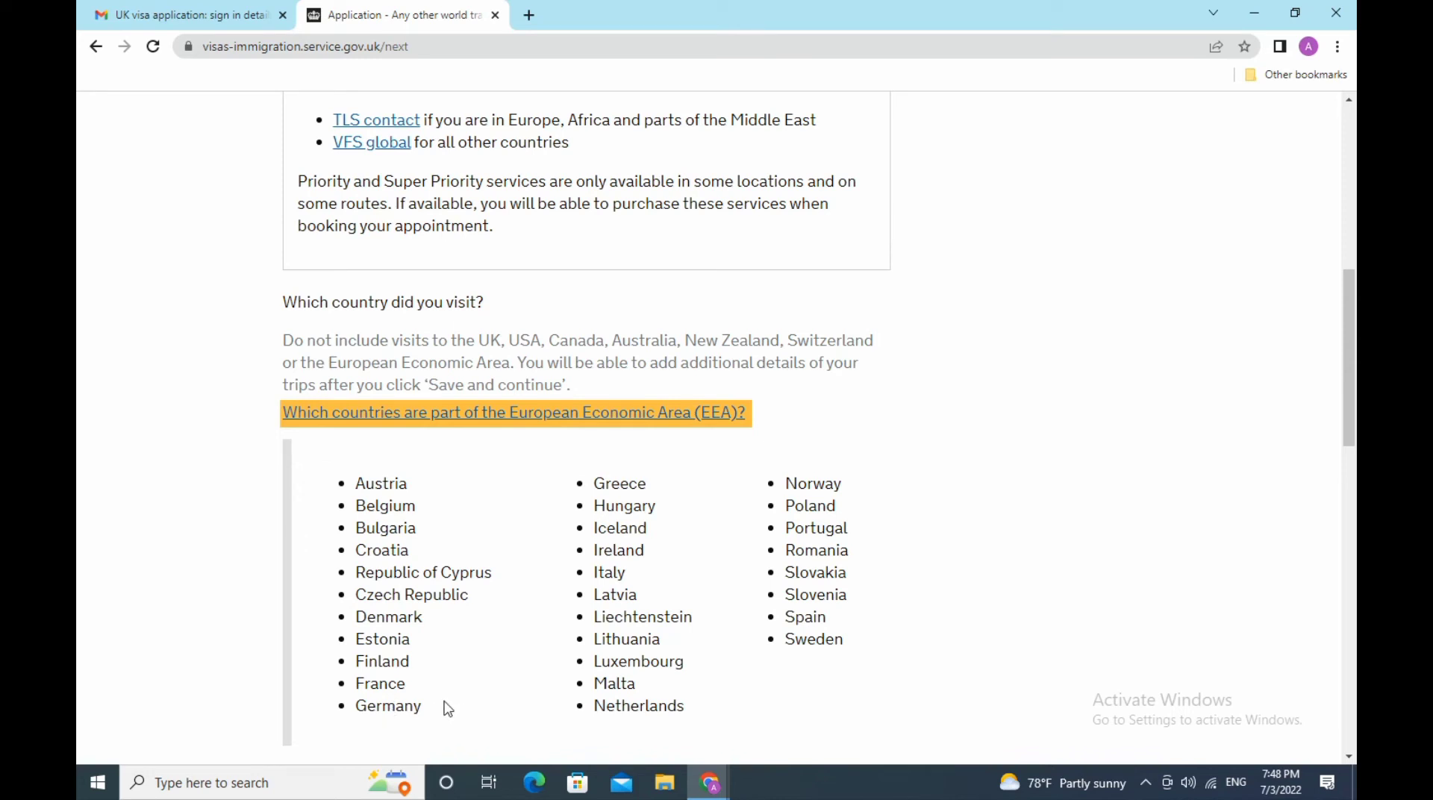
{"action": "left_click", "coordinate": [385, 685]}
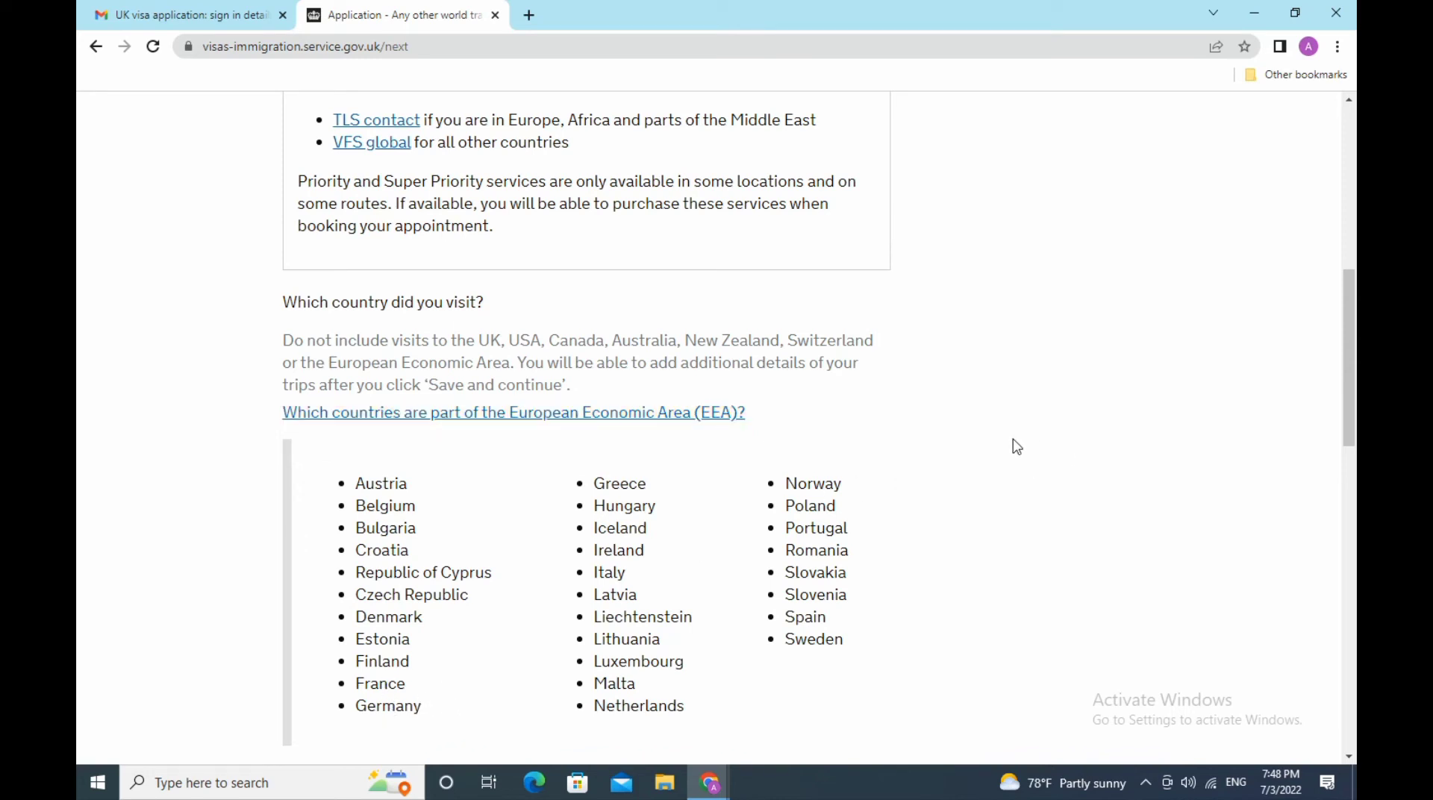
{"action": "left_click", "coordinate": [571, 422]}
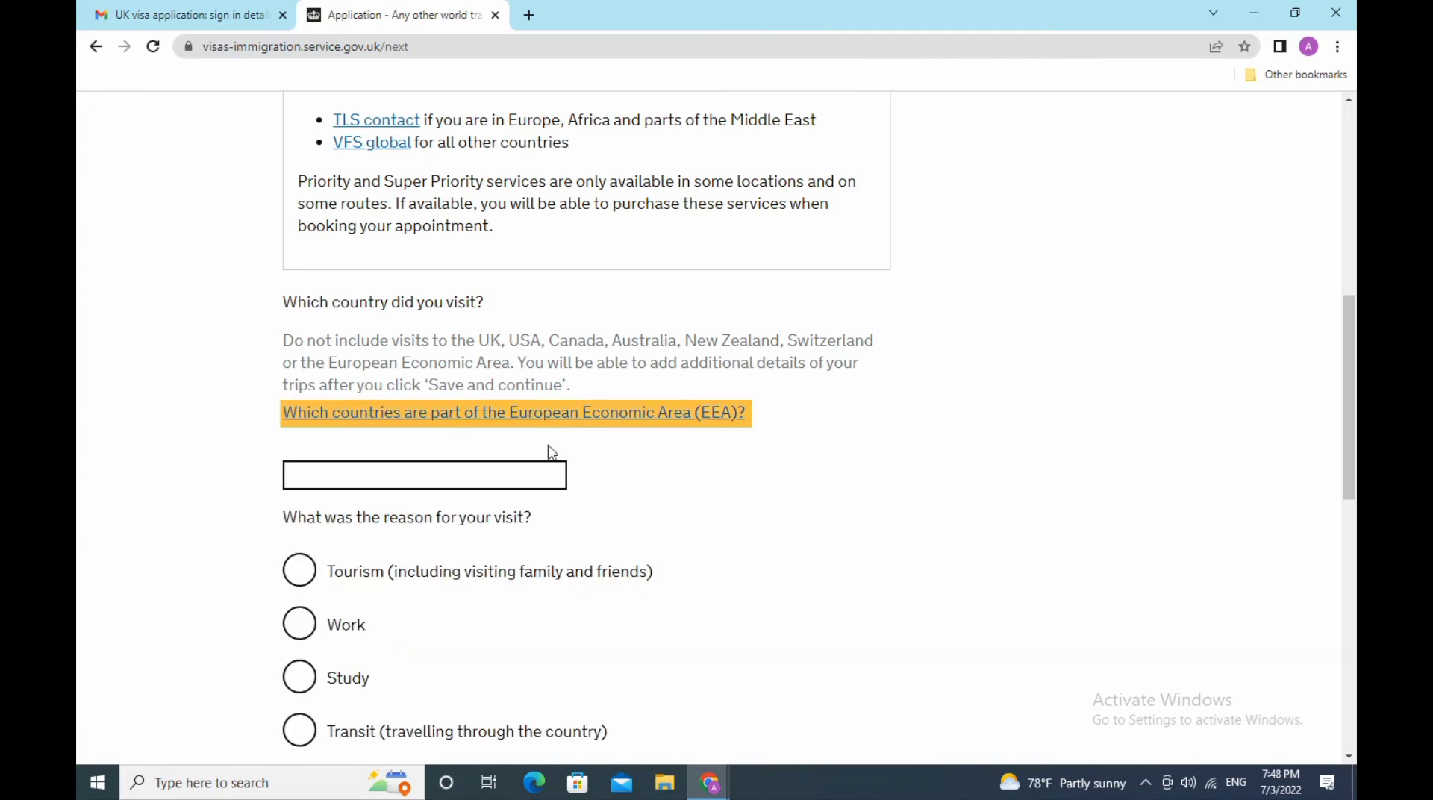
{"action": "left_click", "coordinate": [489, 476]}
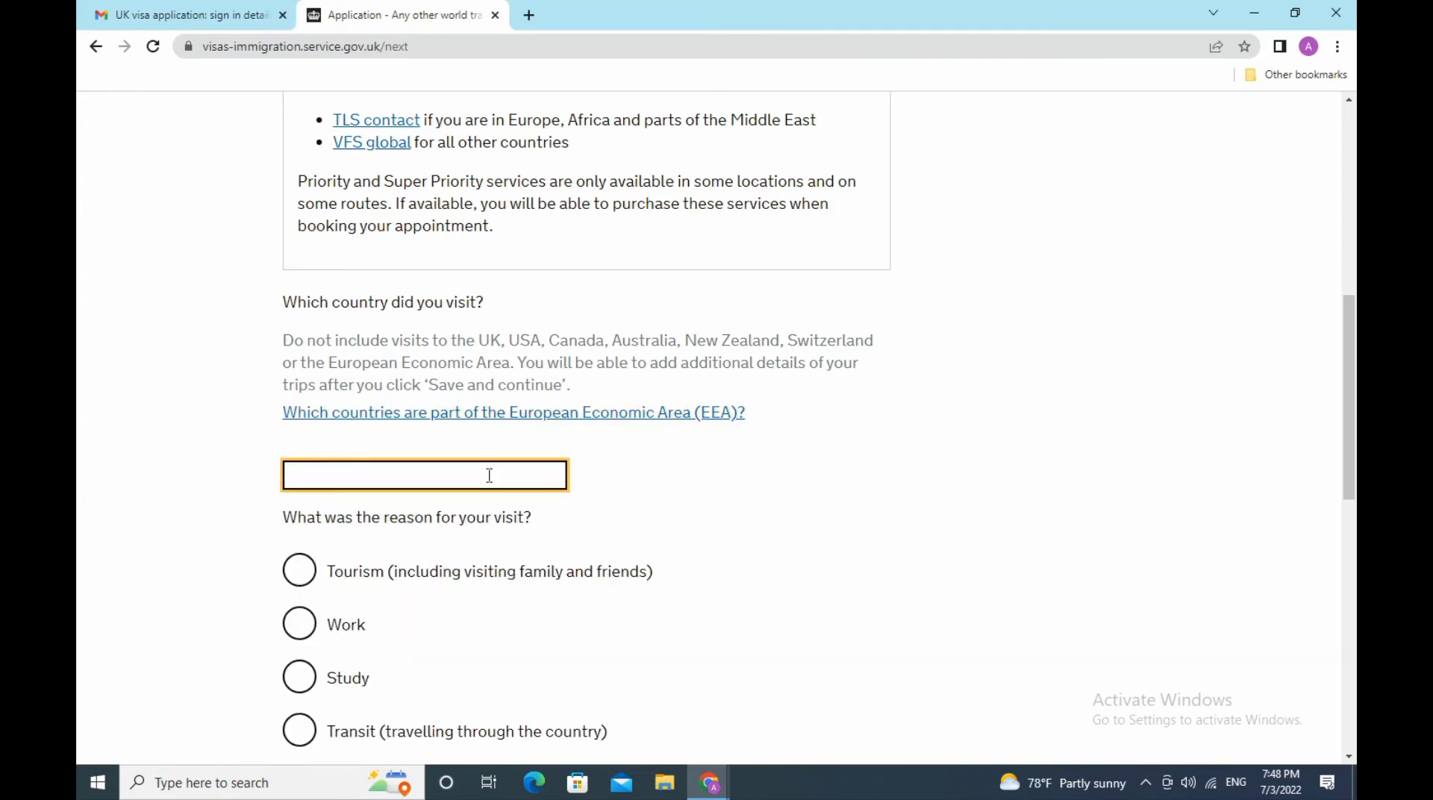
{"action": "type", "text": "Greece"}
{"action": "left_click", "coordinate": [298, 581]}
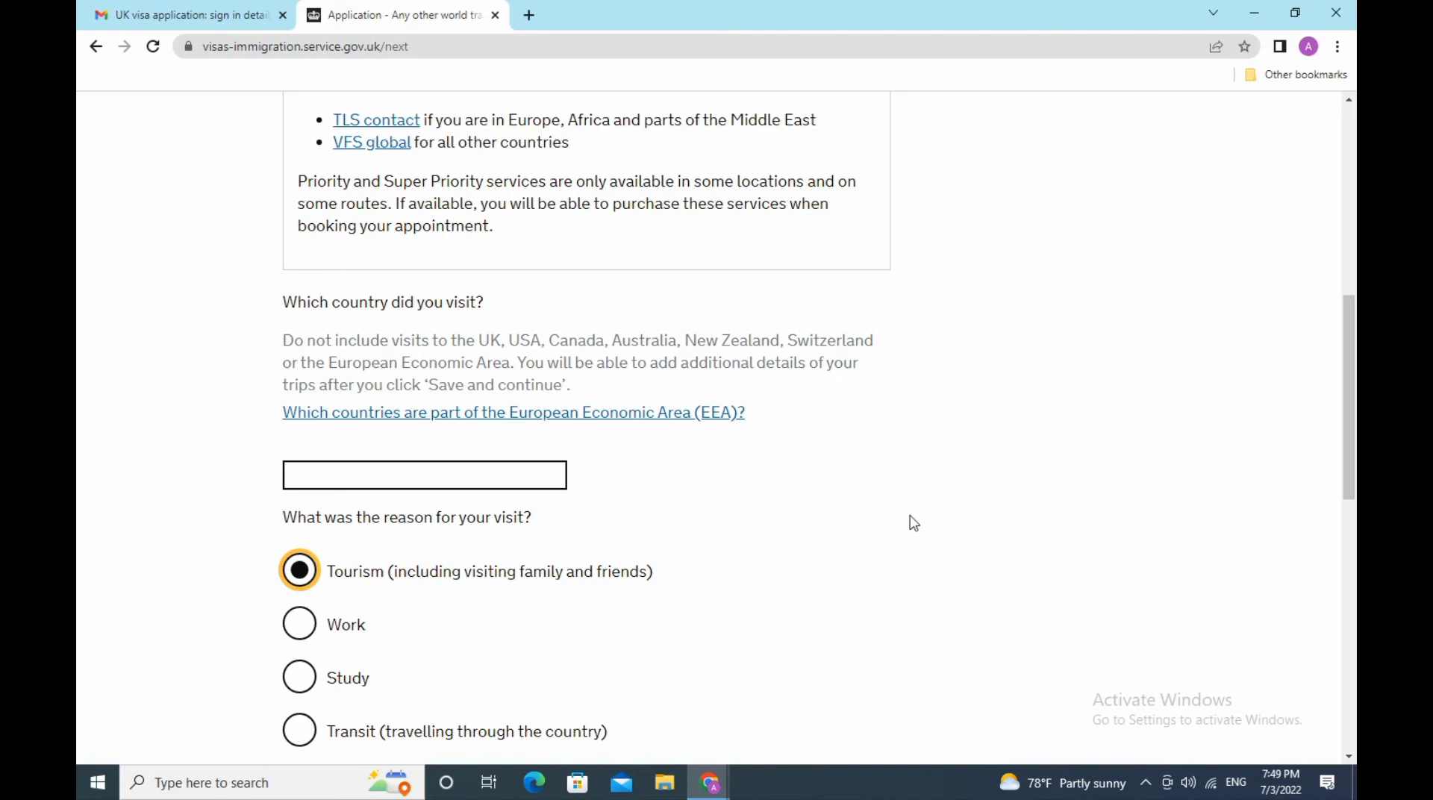
- Enter 08 05 2022 as the date of entry for the trip
{"action": "scroll", "coordinate": [913, 524], "scroll_direction": "down", "scroll_amount": 3}
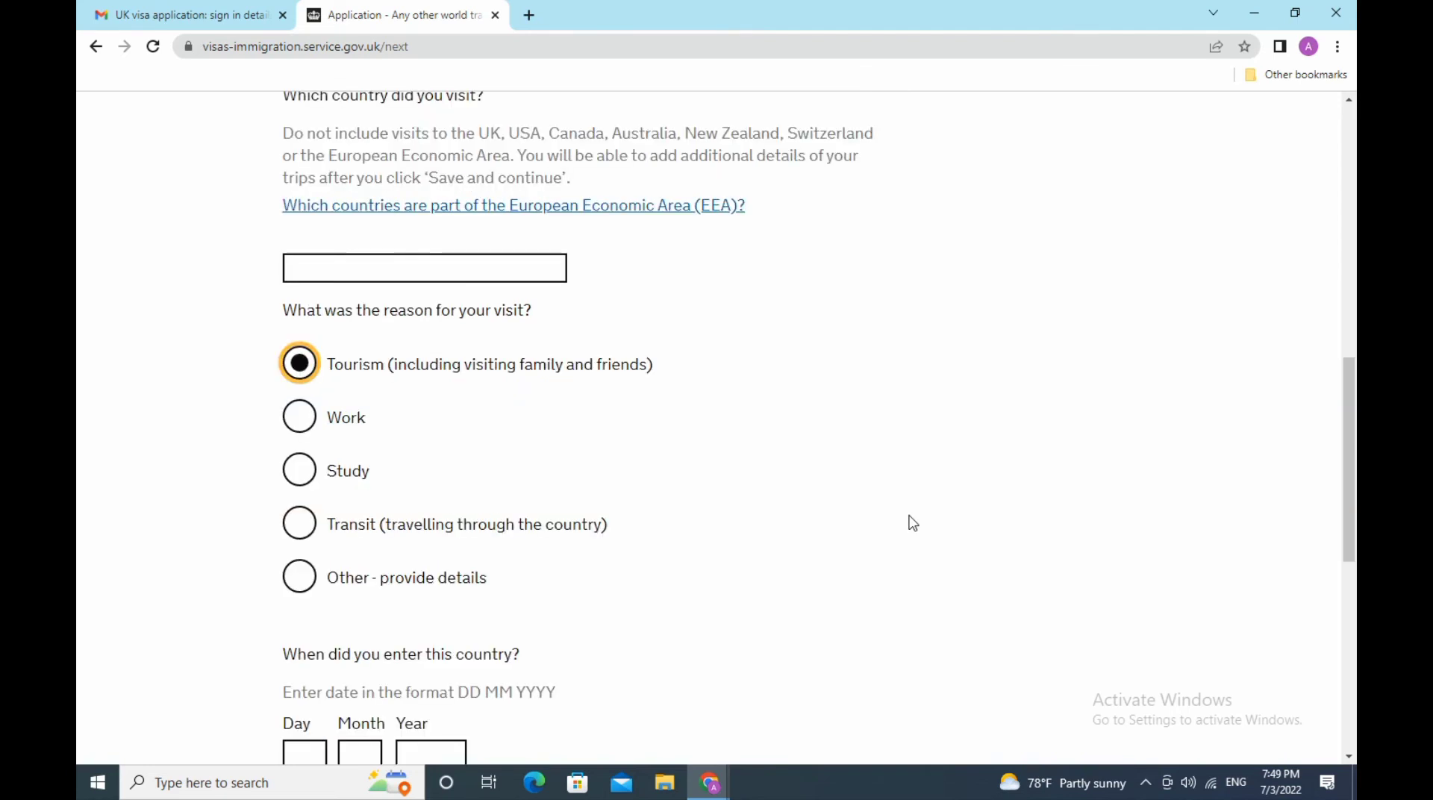
{"action": "scroll", "coordinate": [913, 524], "scroll_direction": "down", "scroll_amount": 3}
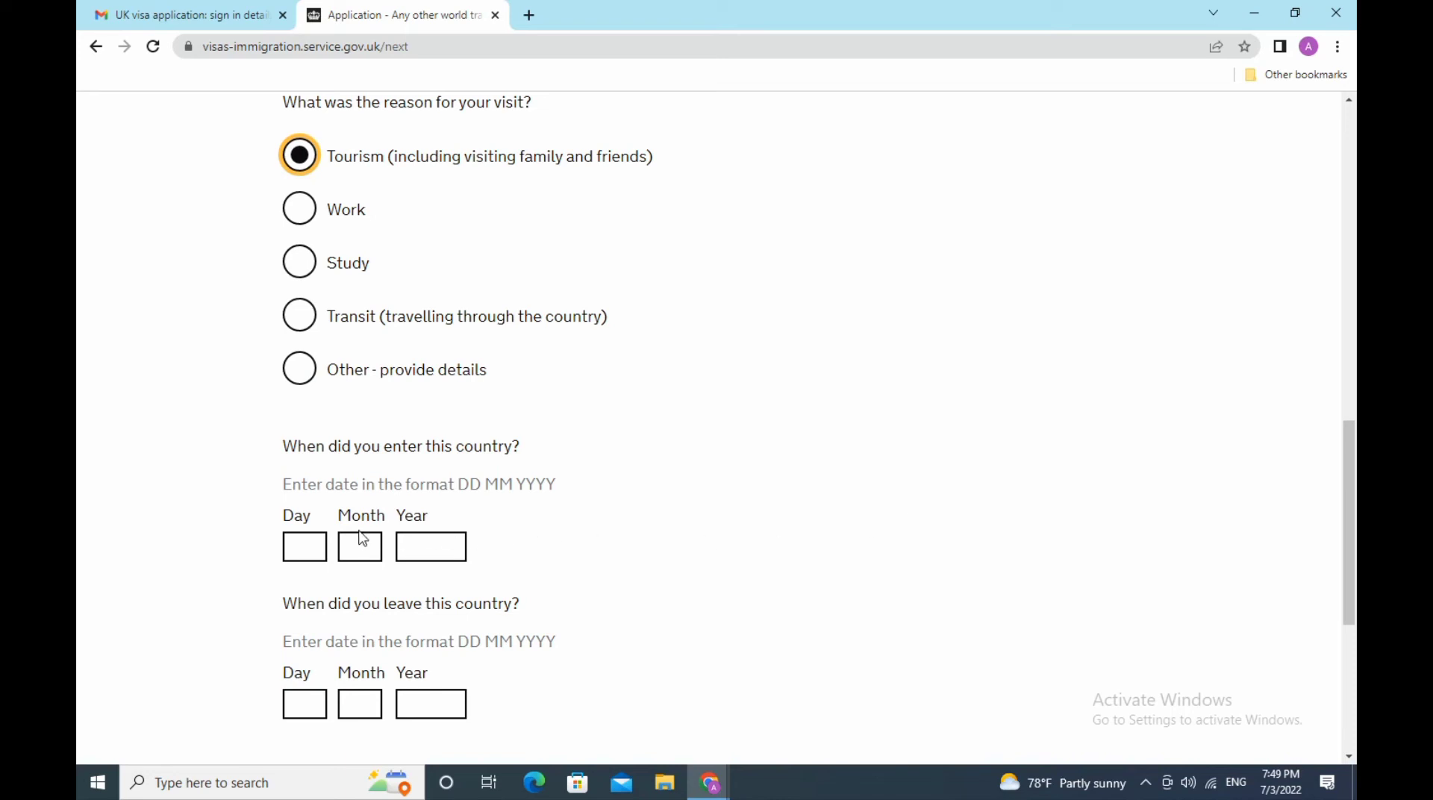
{"action": "left_click", "coordinate": [301, 541]}
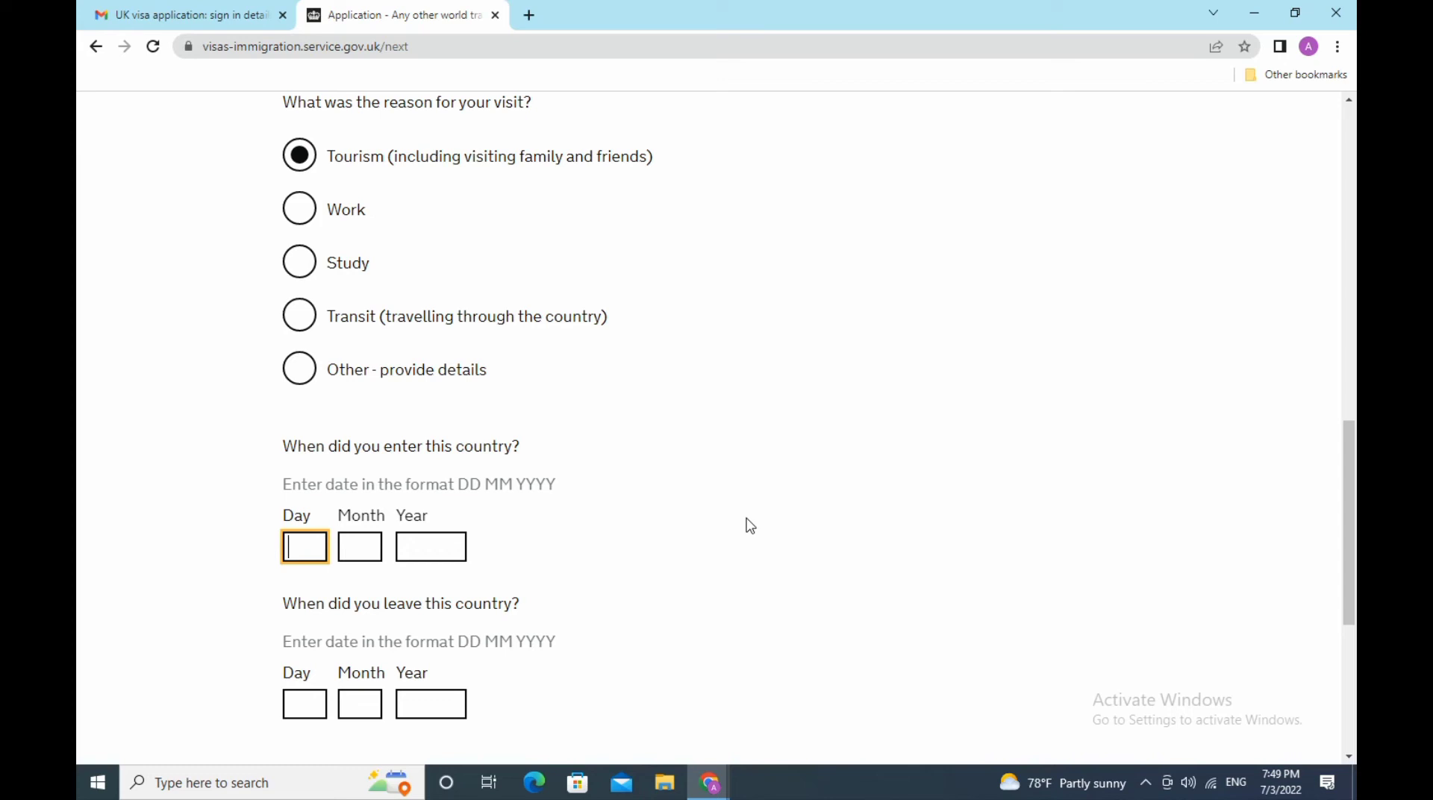
{"action": "type", "text": "08"}
{"action": "left_click", "coordinate": [365, 552]}
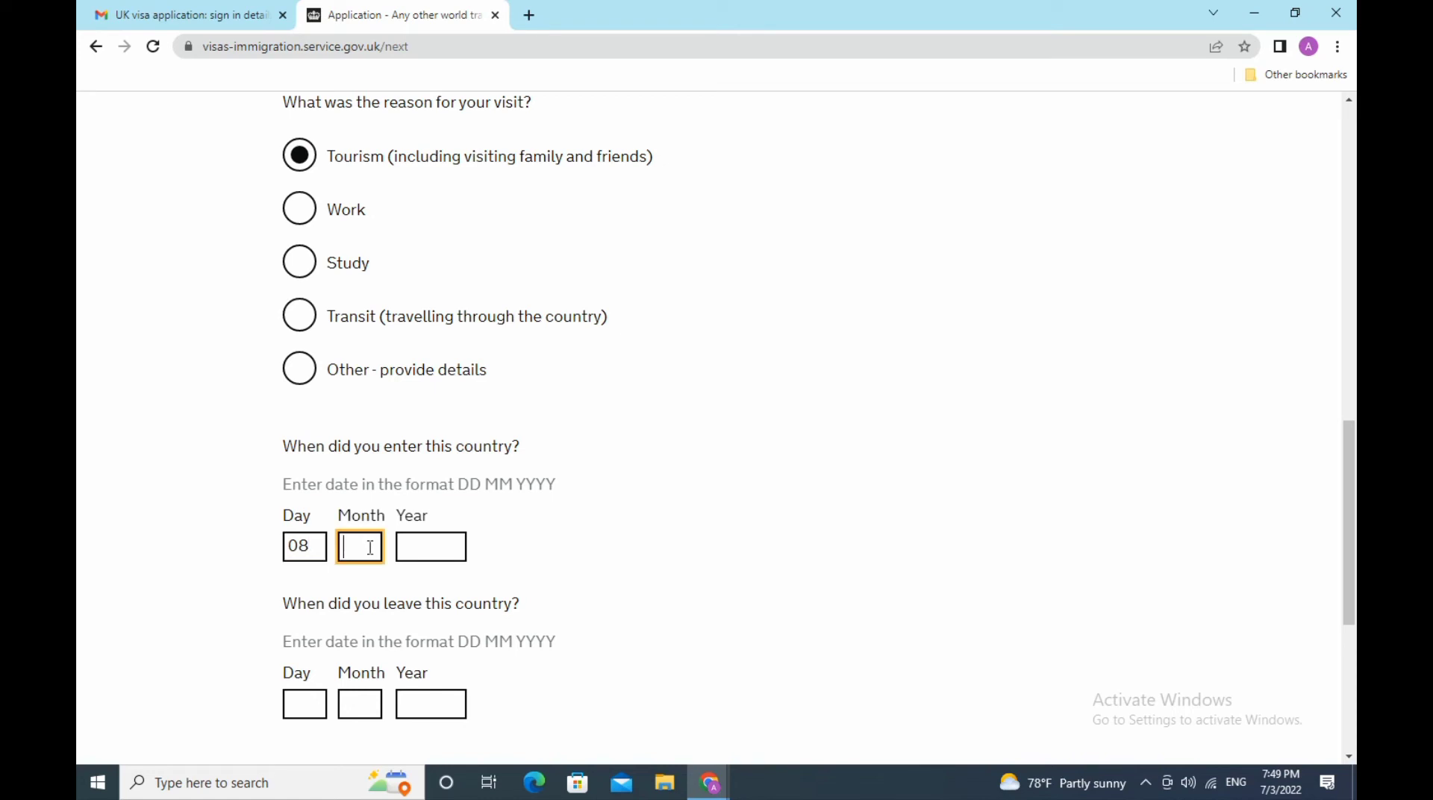
{"action": "type", "text": "05"}
{"action": "left_click", "coordinate": [412, 546]}
{"action": "type", "text": "2"}
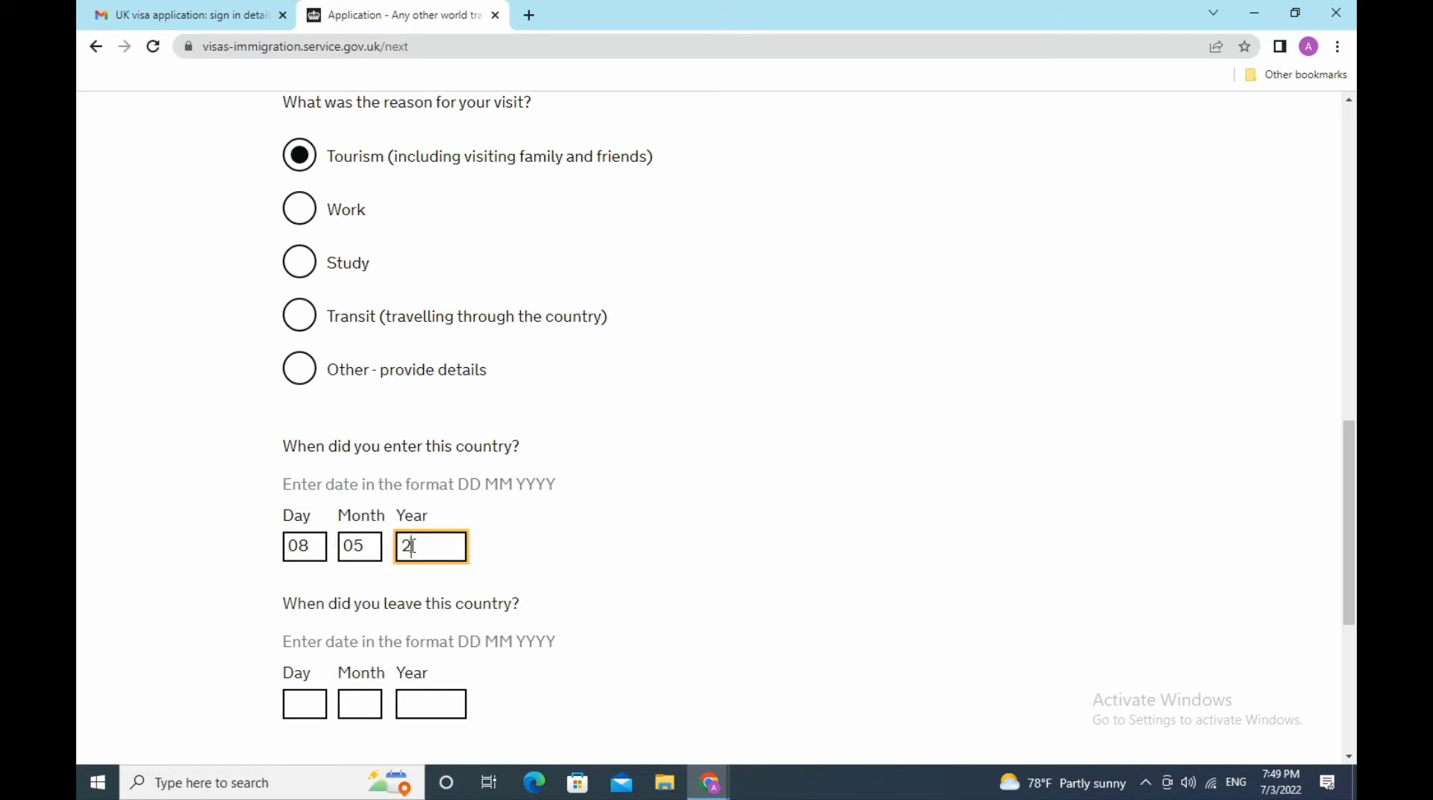
{"action": "type", "text": "022"}
- Enter 16 05 2022 as the leave date and save the trip
{"action": "left_click_drag", "start_coordinate": [1346, 517], "coordinate": [1348, 580]}
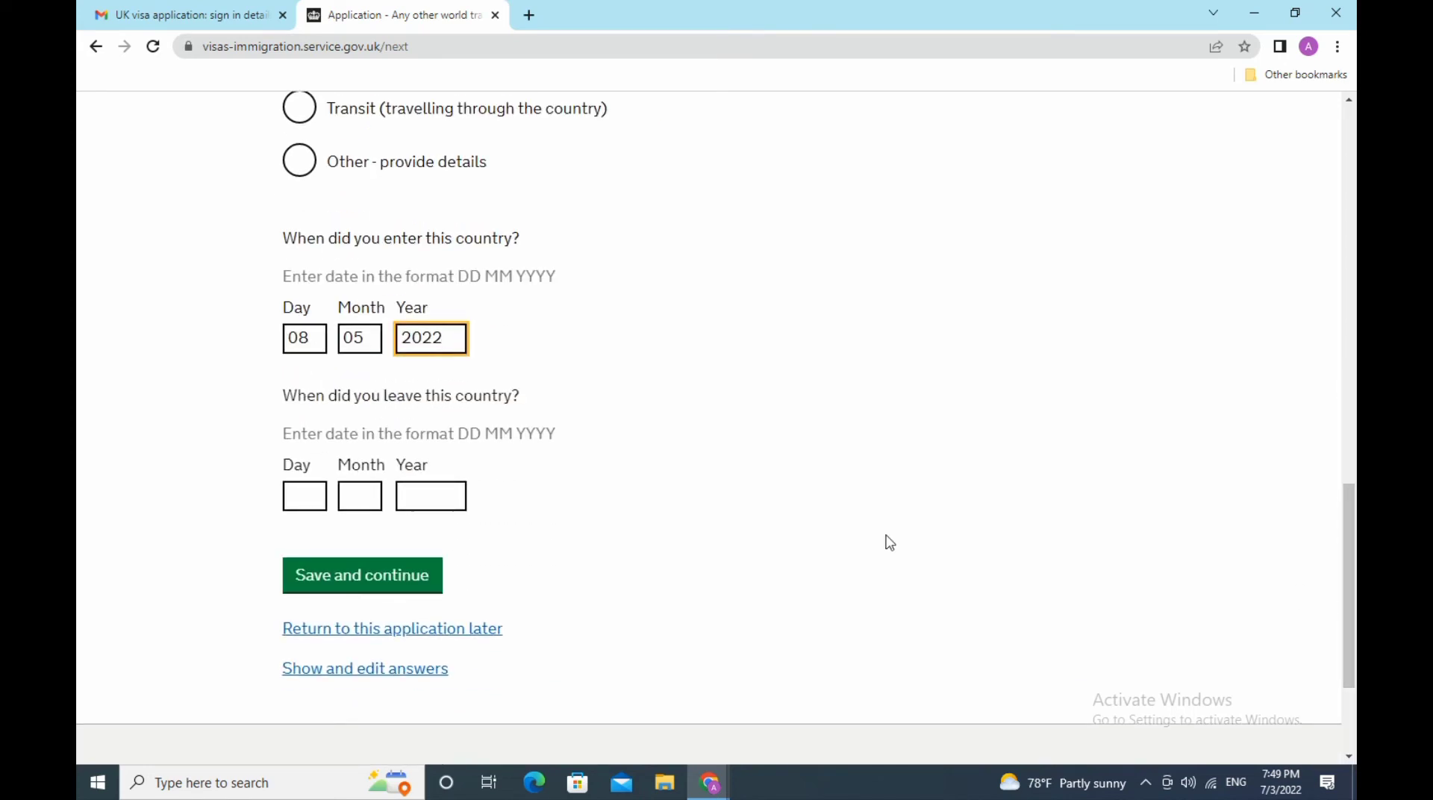
{"action": "left_click", "coordinate": [307, 499]}
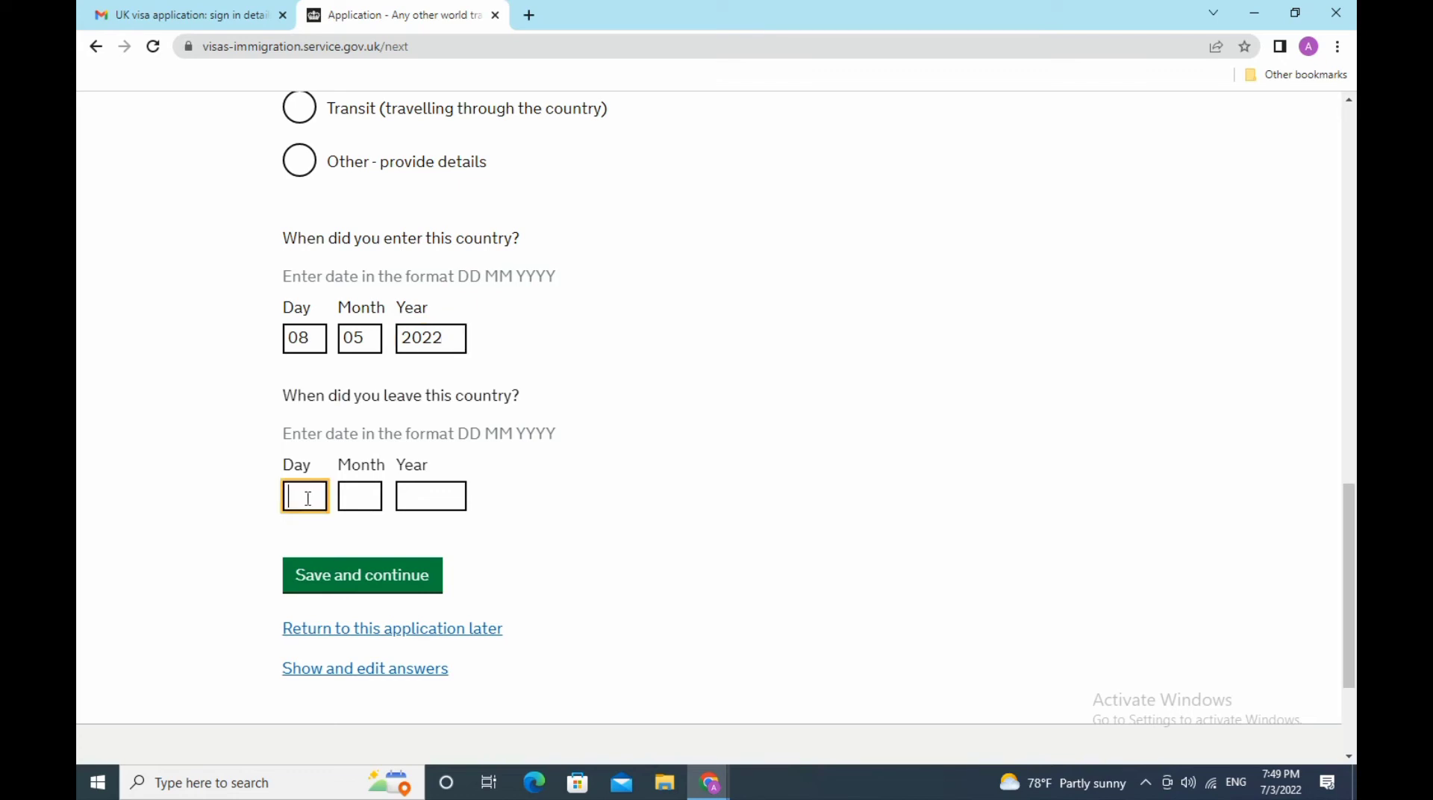
{"action": "type", "text": "0"}
{"action": "key", "text": "BackSpace"}
{"action": "type", "text": "16"}
{"action": "left_click", "coordinate": [359, 498]}
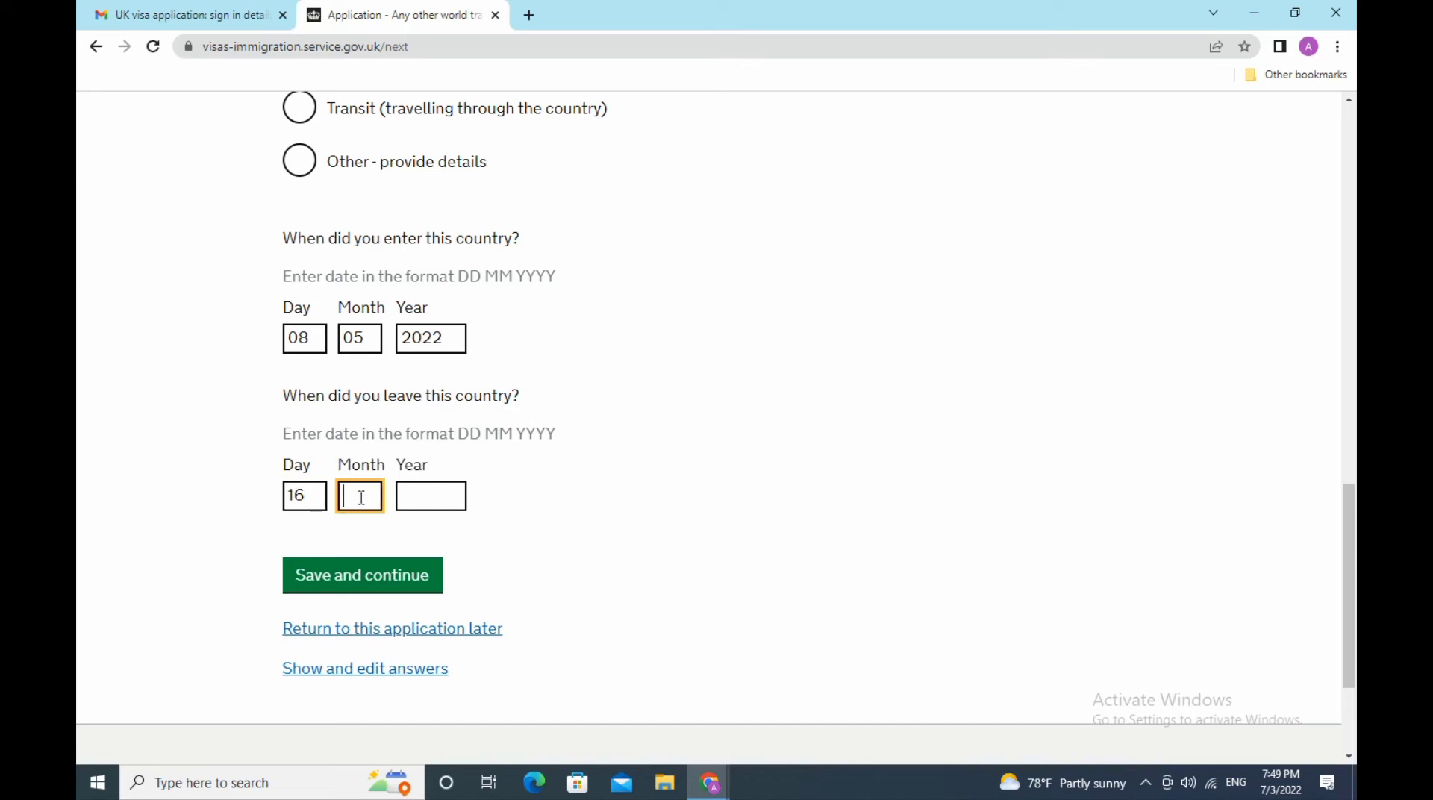
{"action": "type", "text": "05"}
{"action": "left_click", "coordinate": [426, 497]}
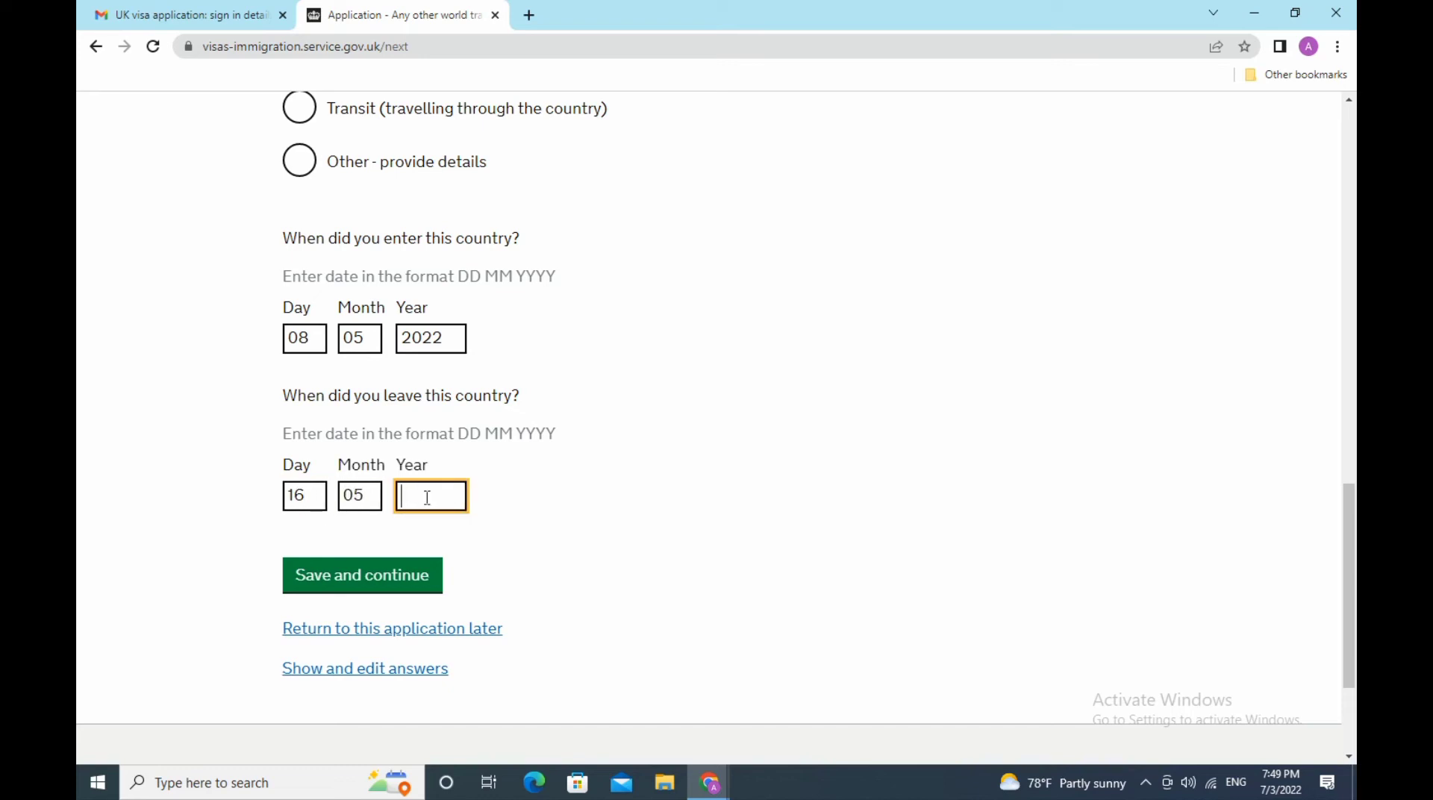
{"action": "type", "text": "2022"}
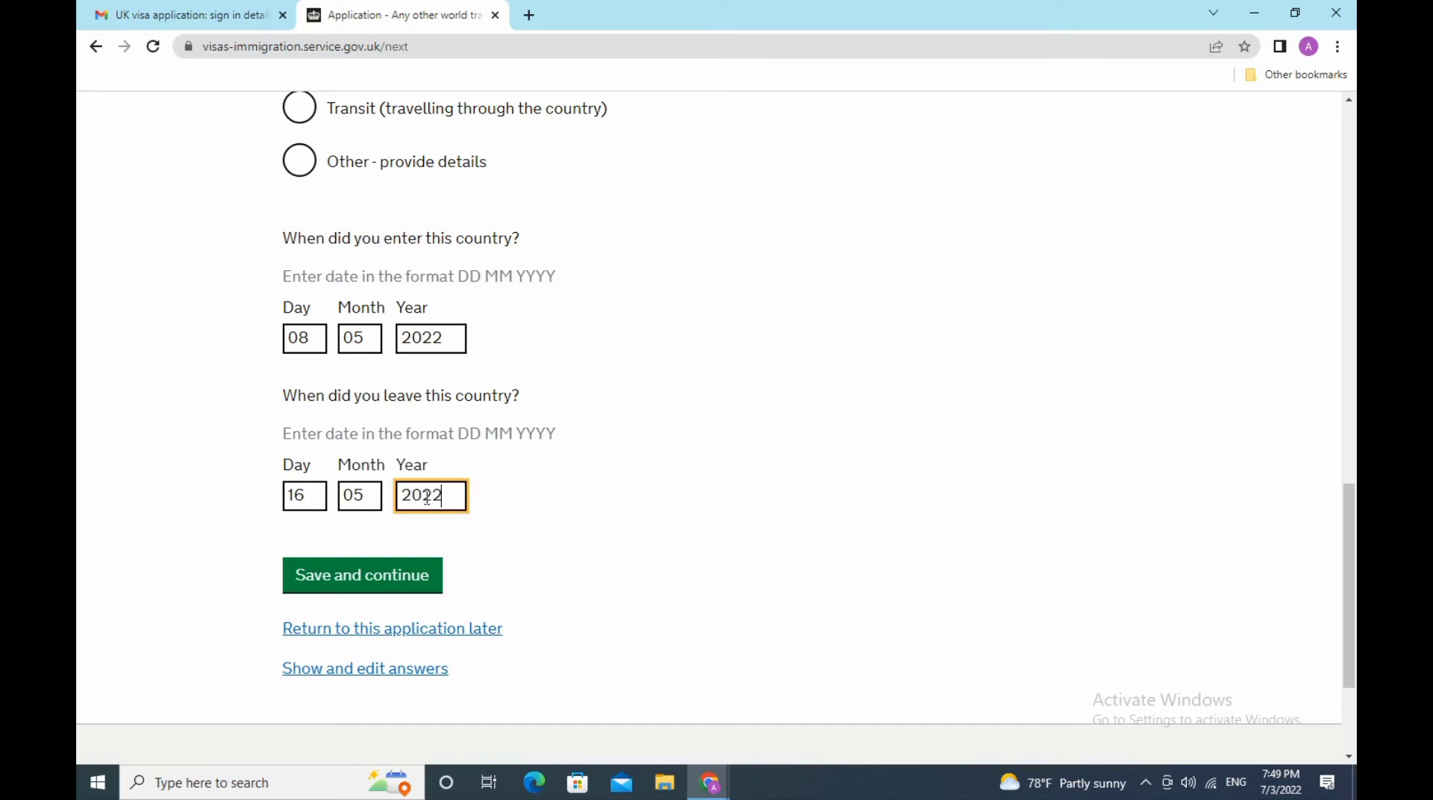
{"action": "left_click", "coordinate": [395, 577]}
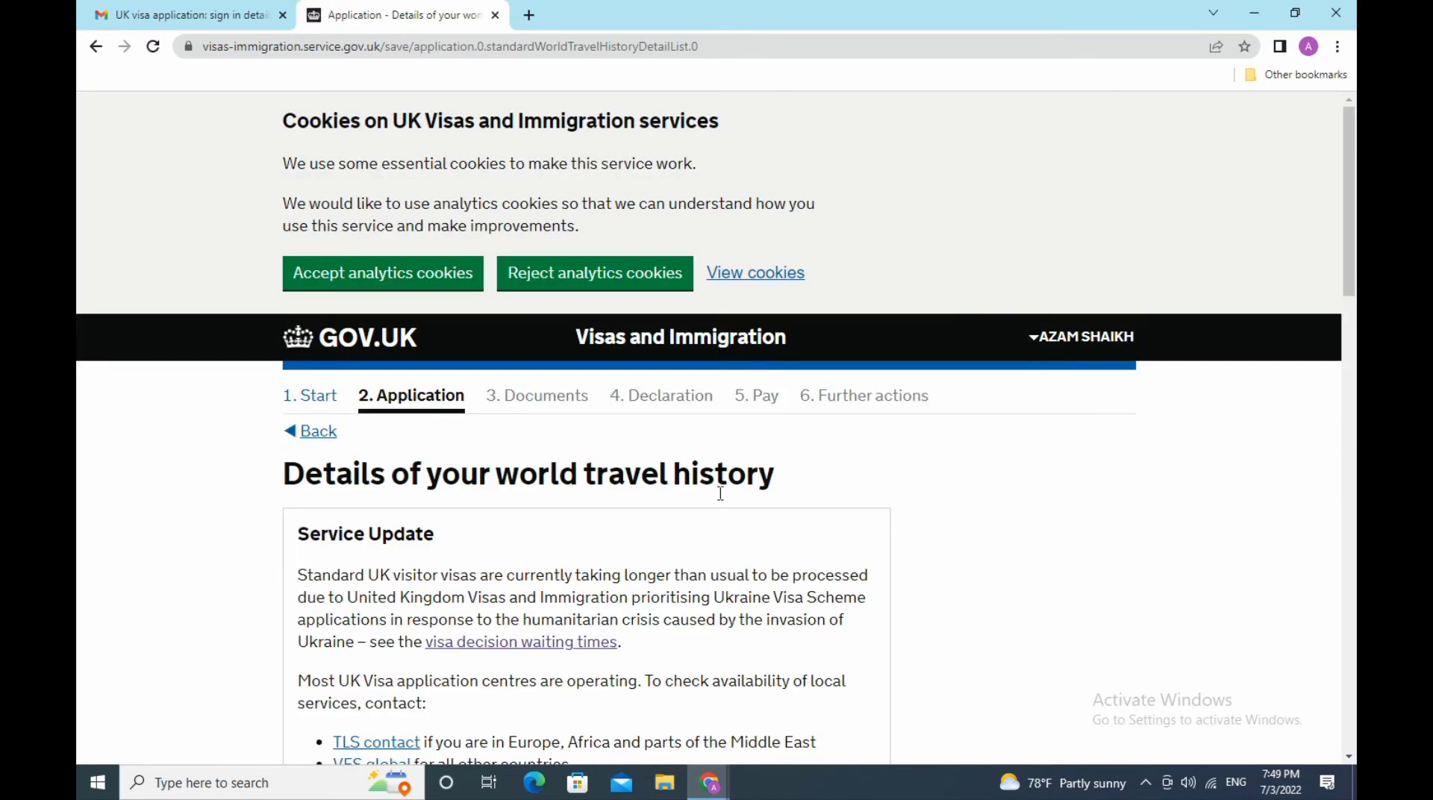
- Clear the Greece search from the country box and check the EEA country list
{"action": "scroll", "coordinate": [721, 494], "scroll_direction": "down", "scroll_amount": 5}
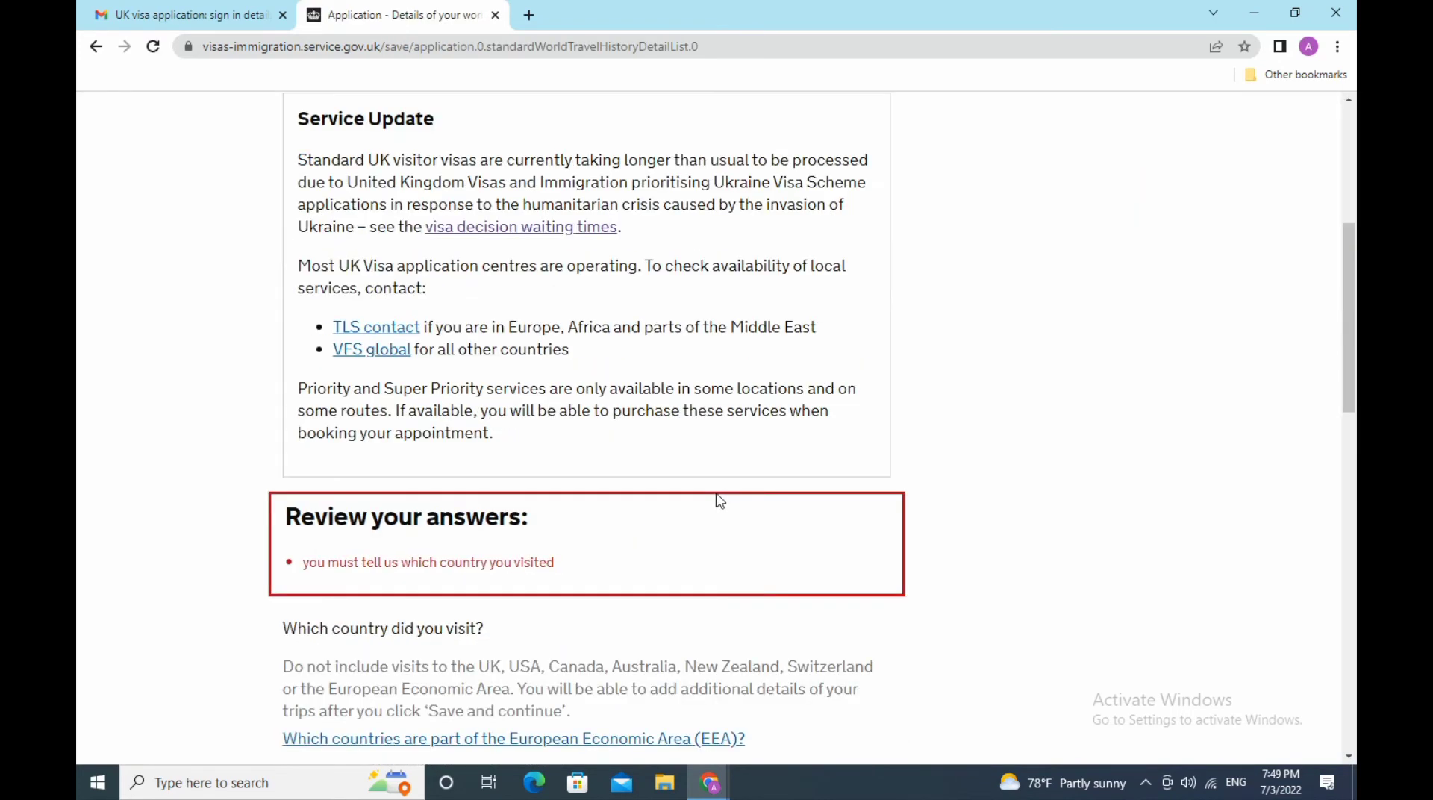
{"action": "scroll", "coordinate": [720, 501], "scroll_direction": "down", "scroll_amount": 8}
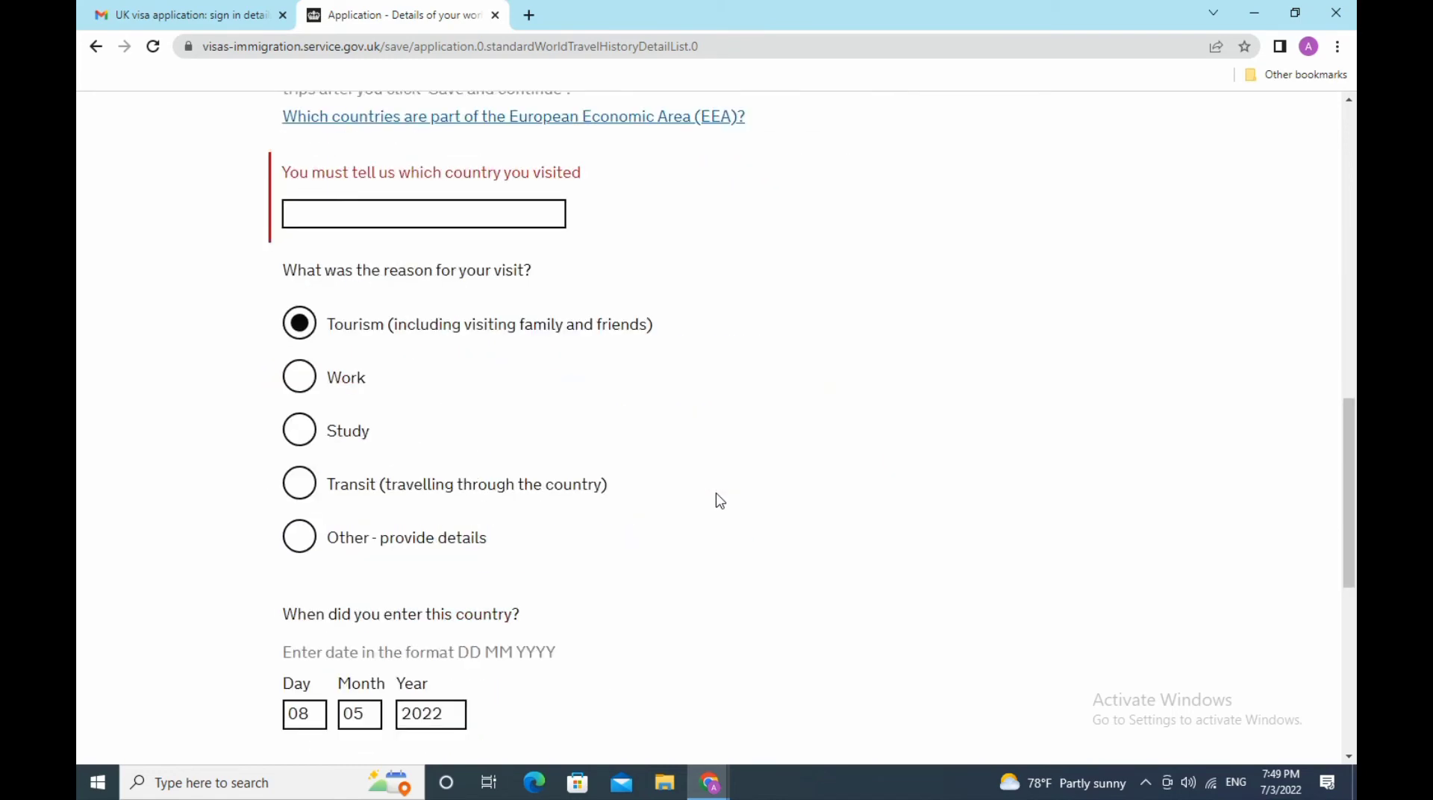
{"action": "scroll", "coordinate": [721, 501], "scroll_direction": "up", "scroll_amount": 3}
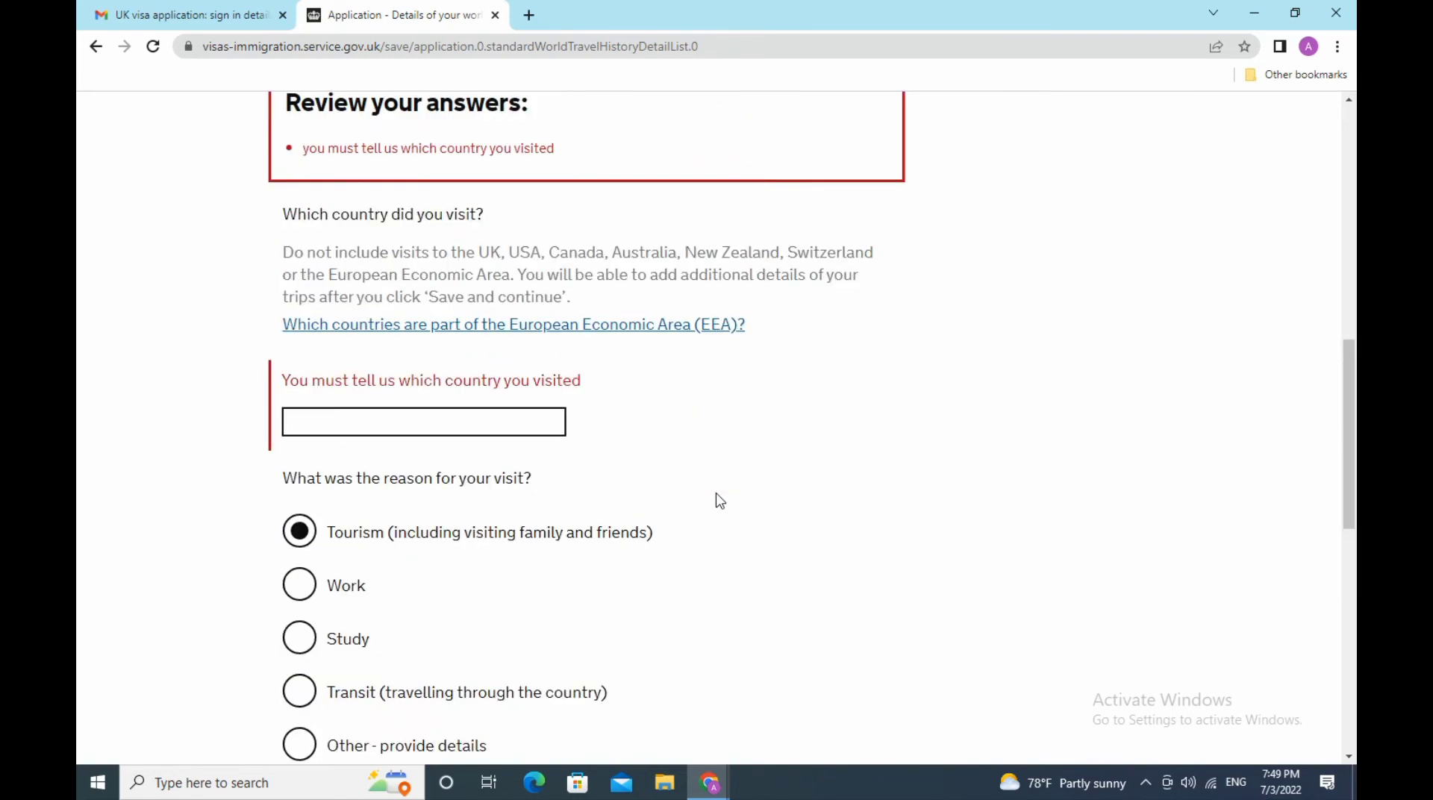
{"action": "left_click", "coordinate": [469, 425]}
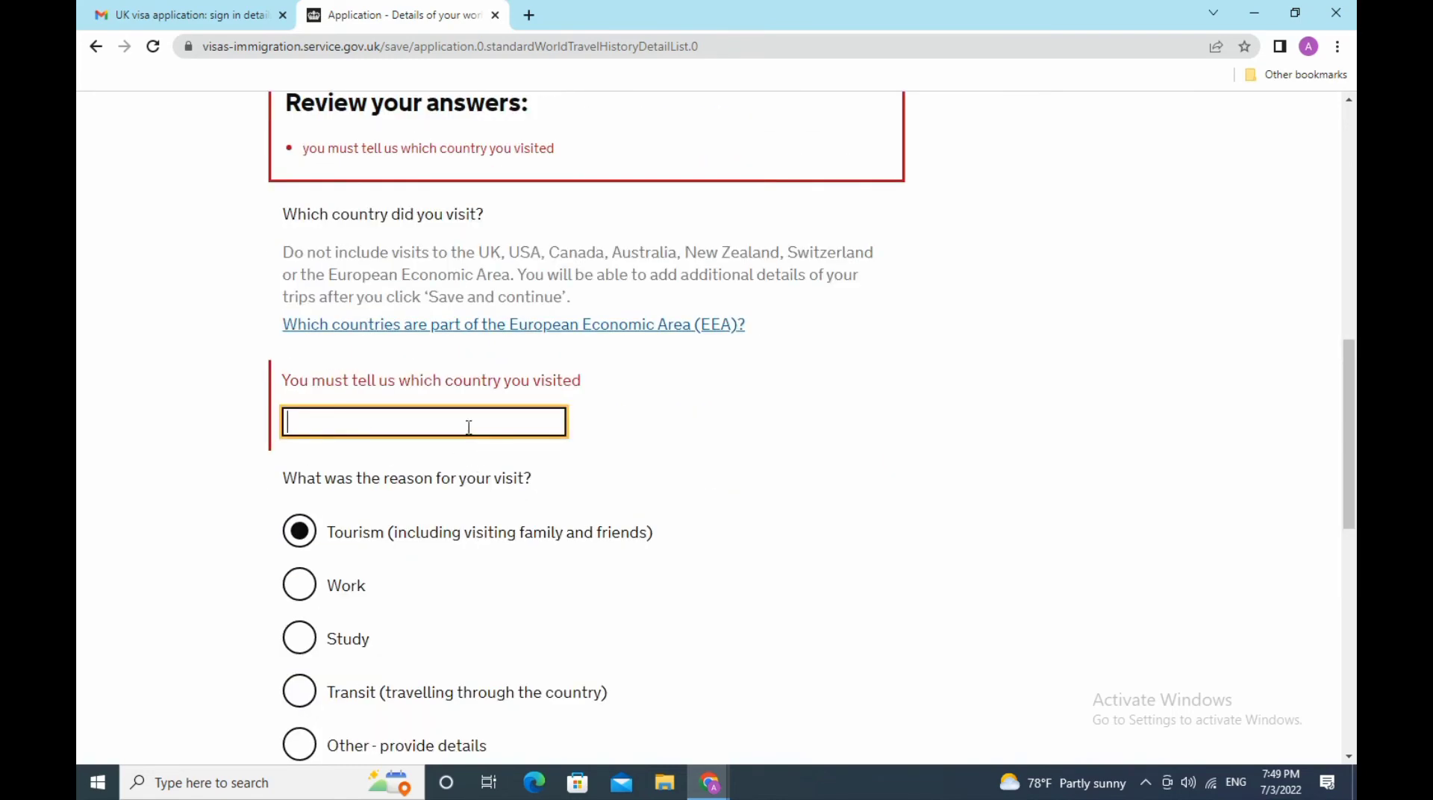
{"action": "left_click", "coordinate": [469, 427]}
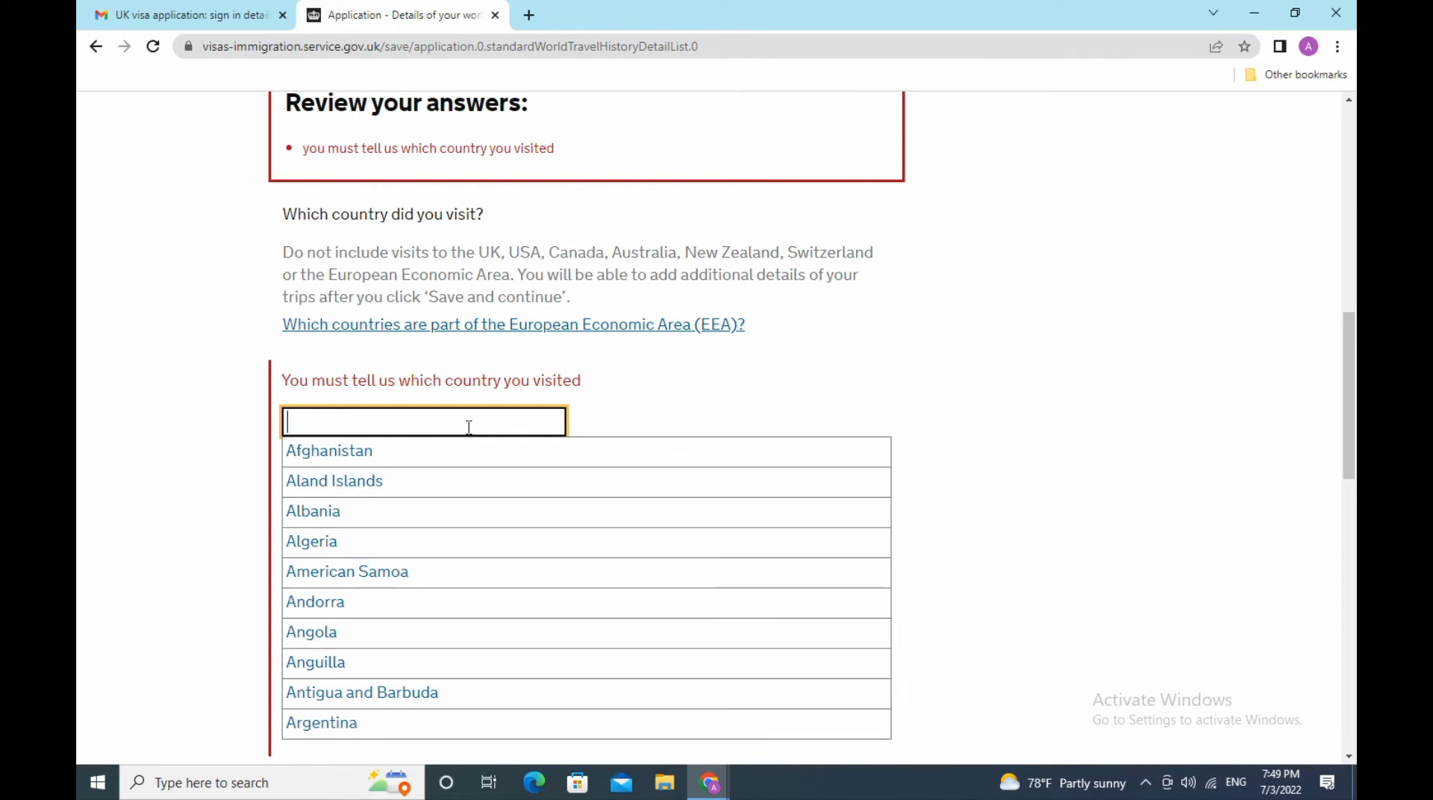
{"action": "type", "text": "G"}
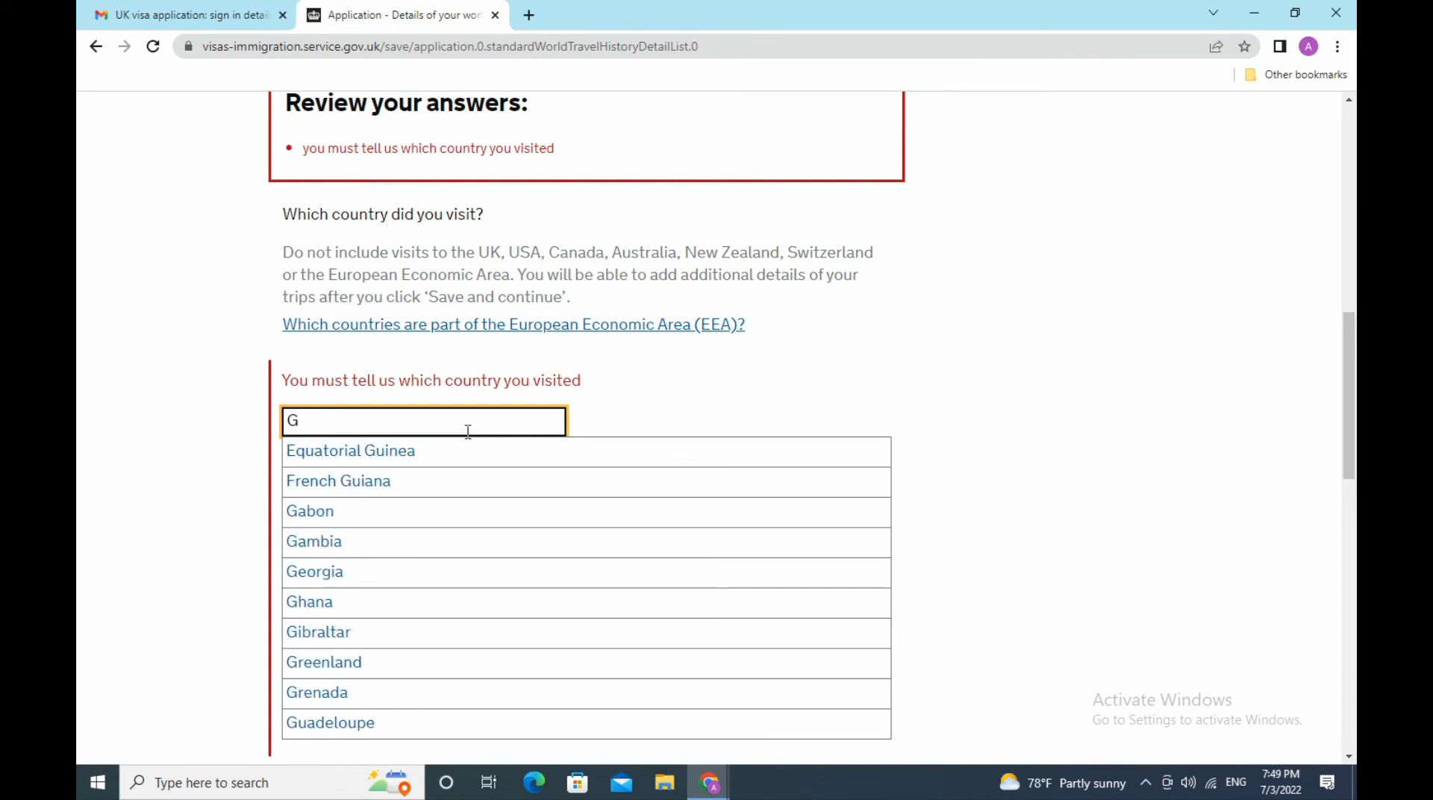
{"action": "type", "text": "r"}
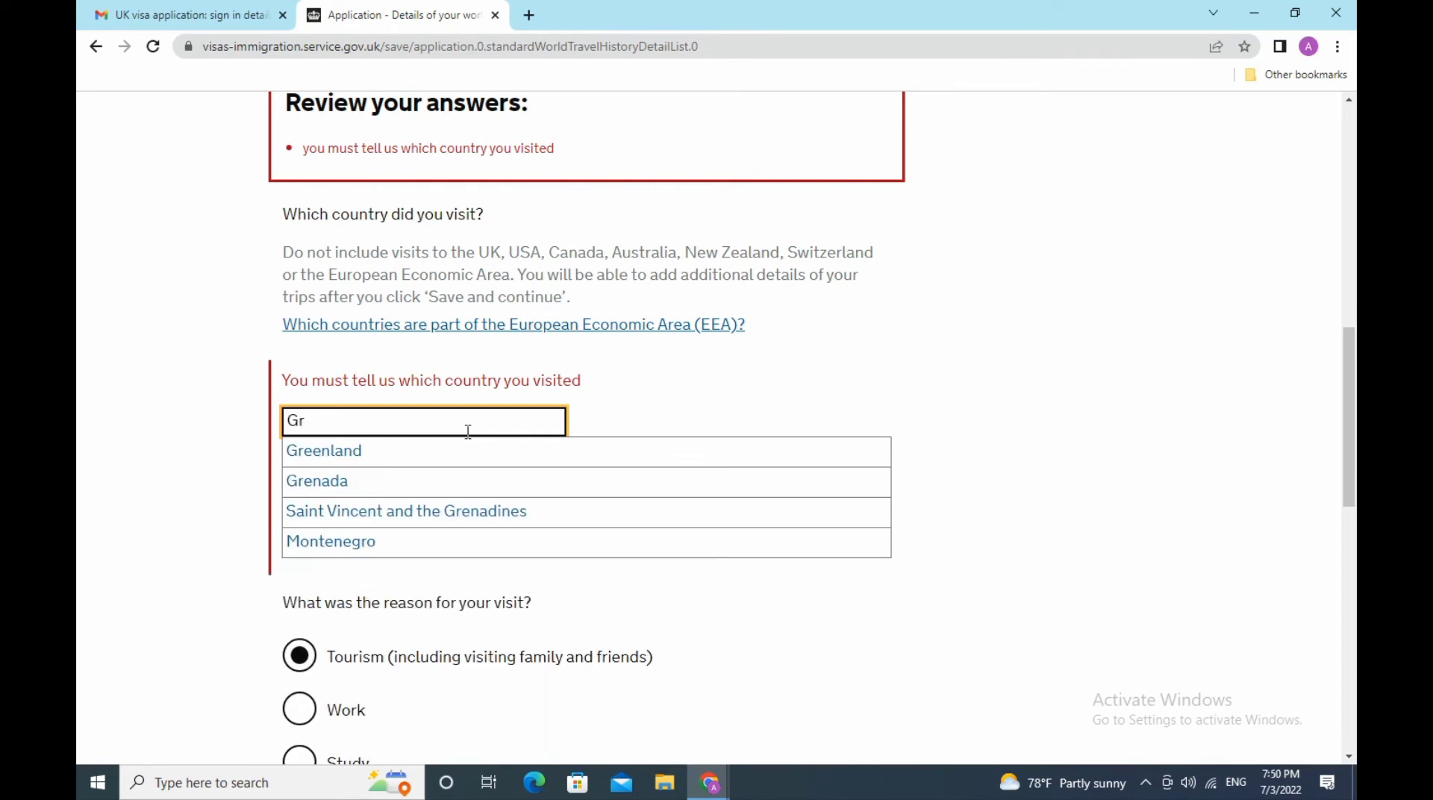
{"action": "type", "text": "ee"}
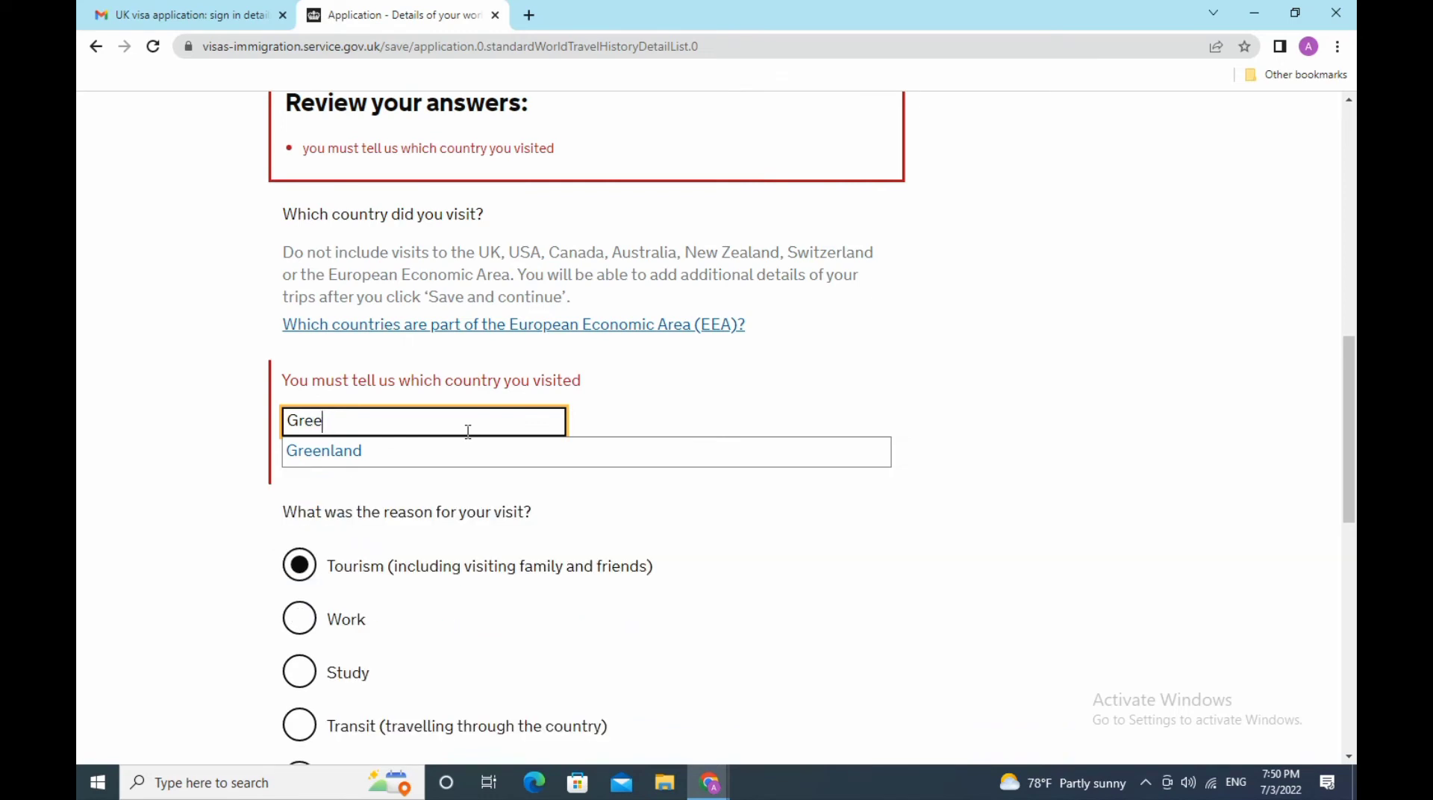
{"action": "key", "text": "BackSpace"}
{"action": "key", "text": "BackSpace"}
{"action": "key", "text": "BackSpace"}
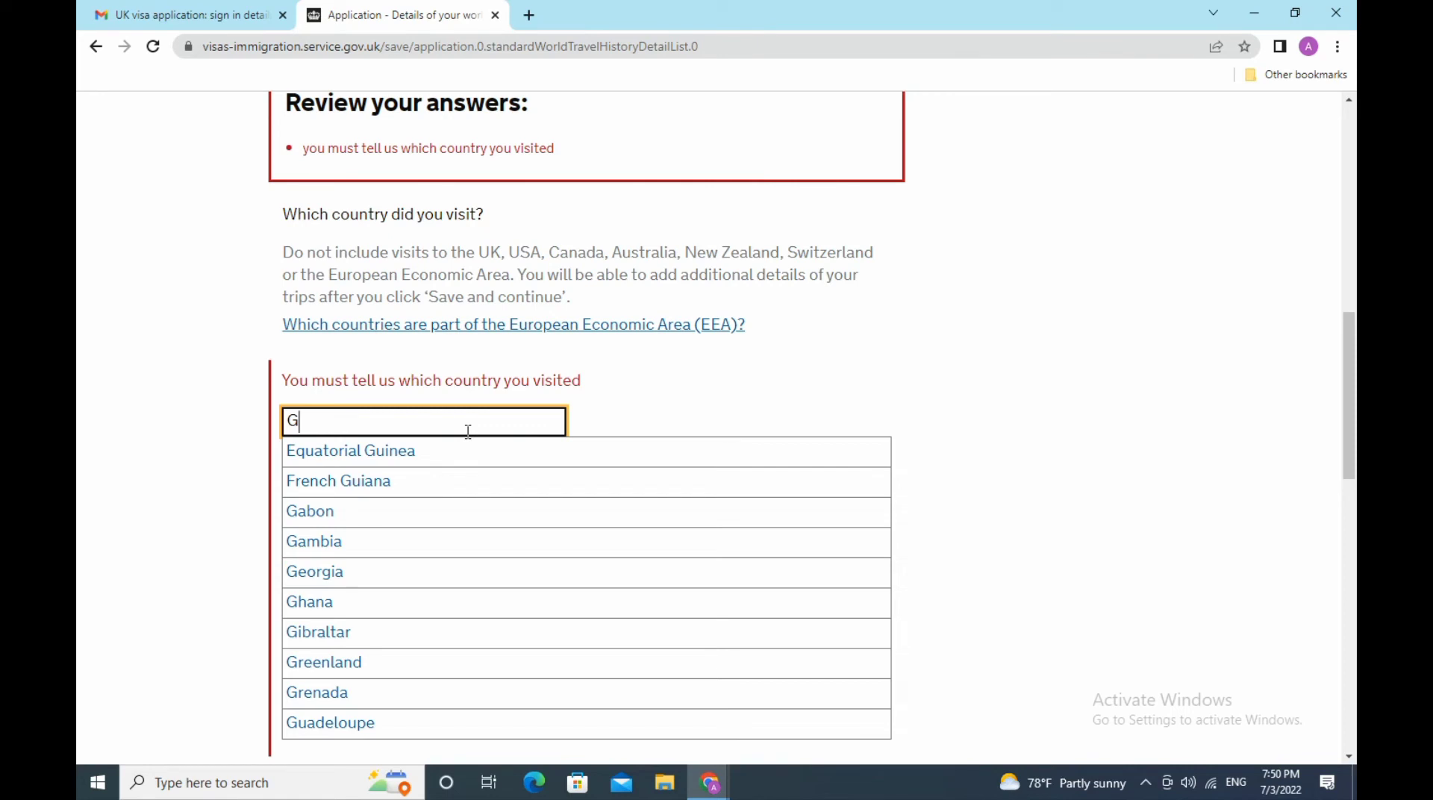
{"action": "key", "text": "BackSpace"}
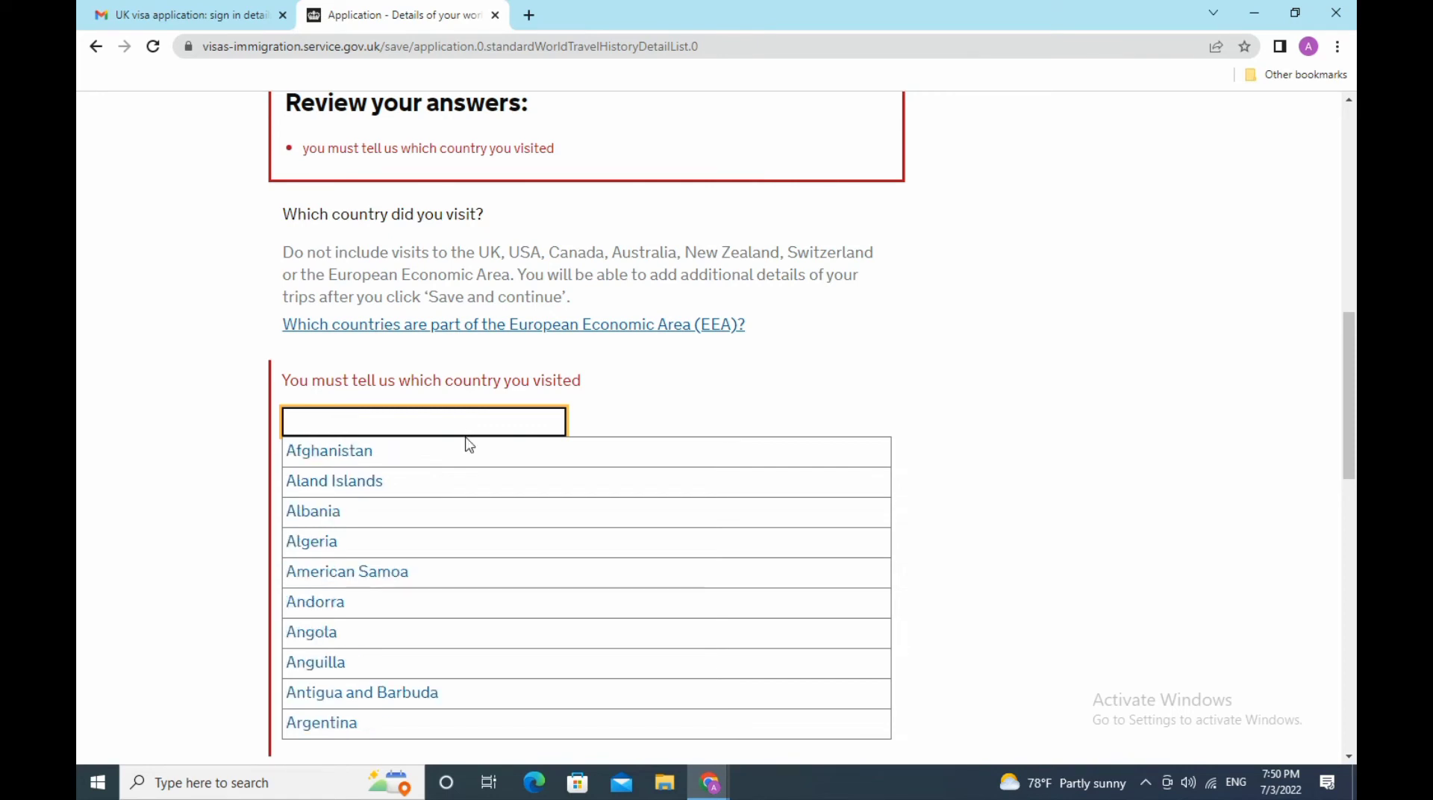
{"action": "left_click", "coordinate": [664, 326]}
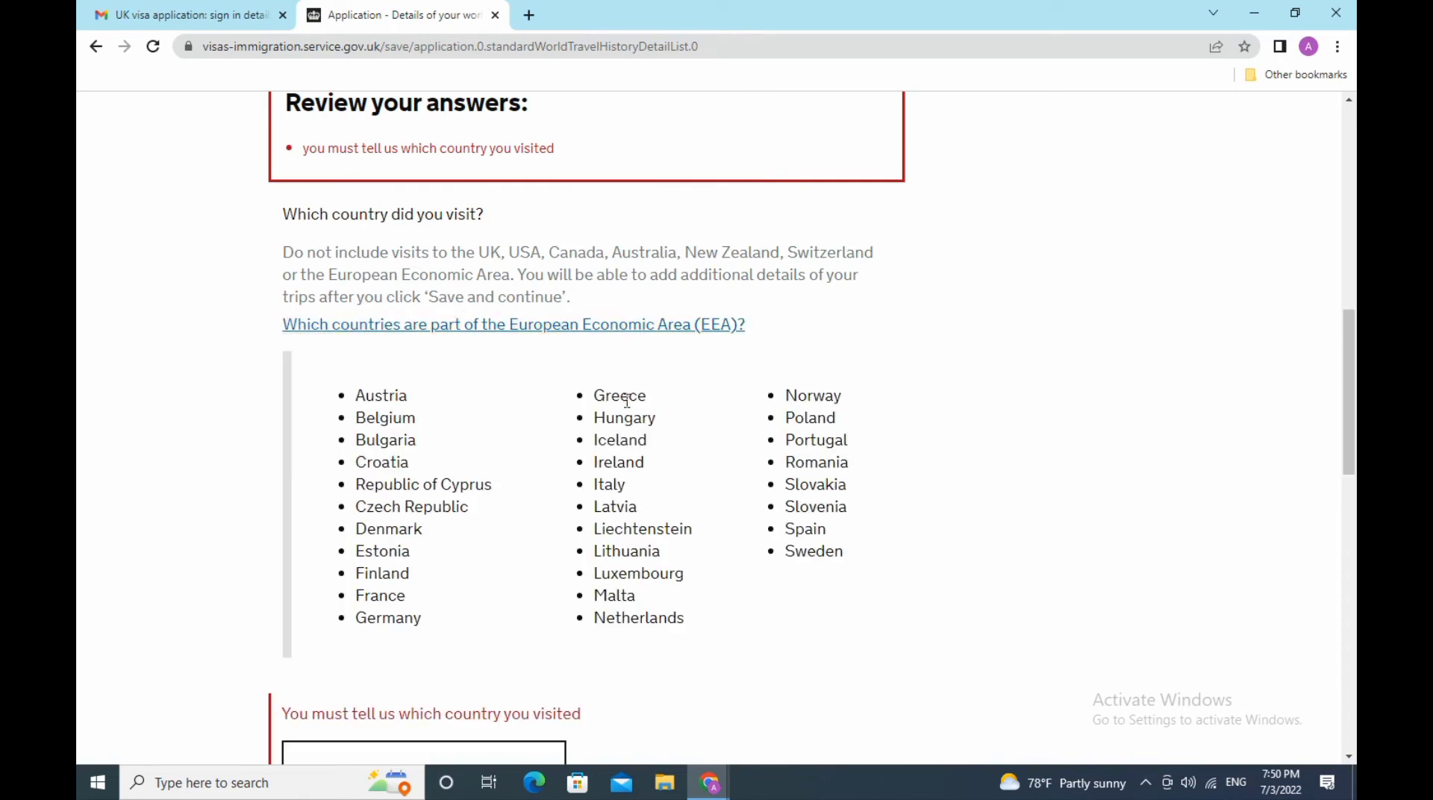
{"action": "left_click", "coordinate": [693, 329]}
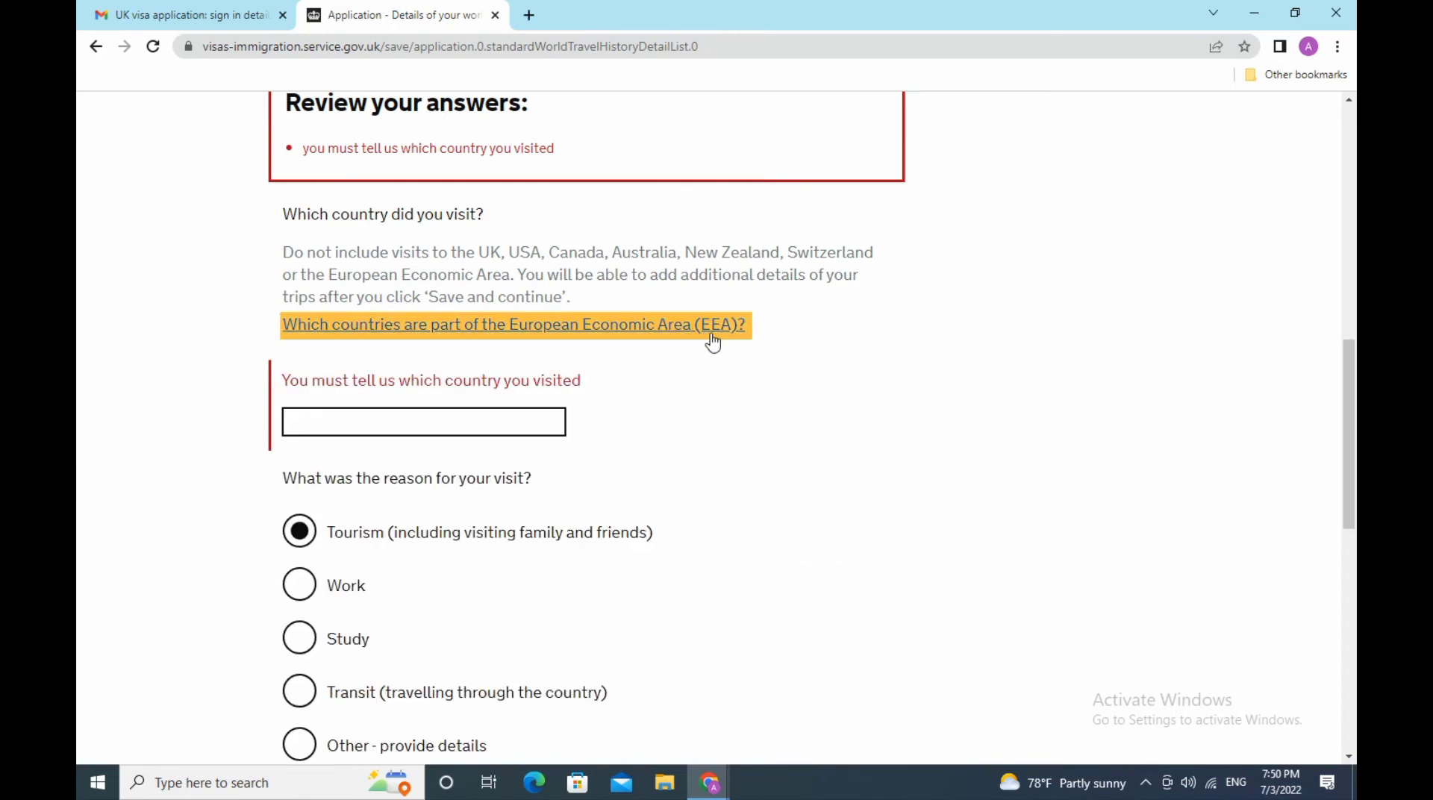
- Select Japan from the suggestions as the country visited
{"action": "left_click", "coordinate": [528, 416]}
{"action": "type", "text": "japan"}
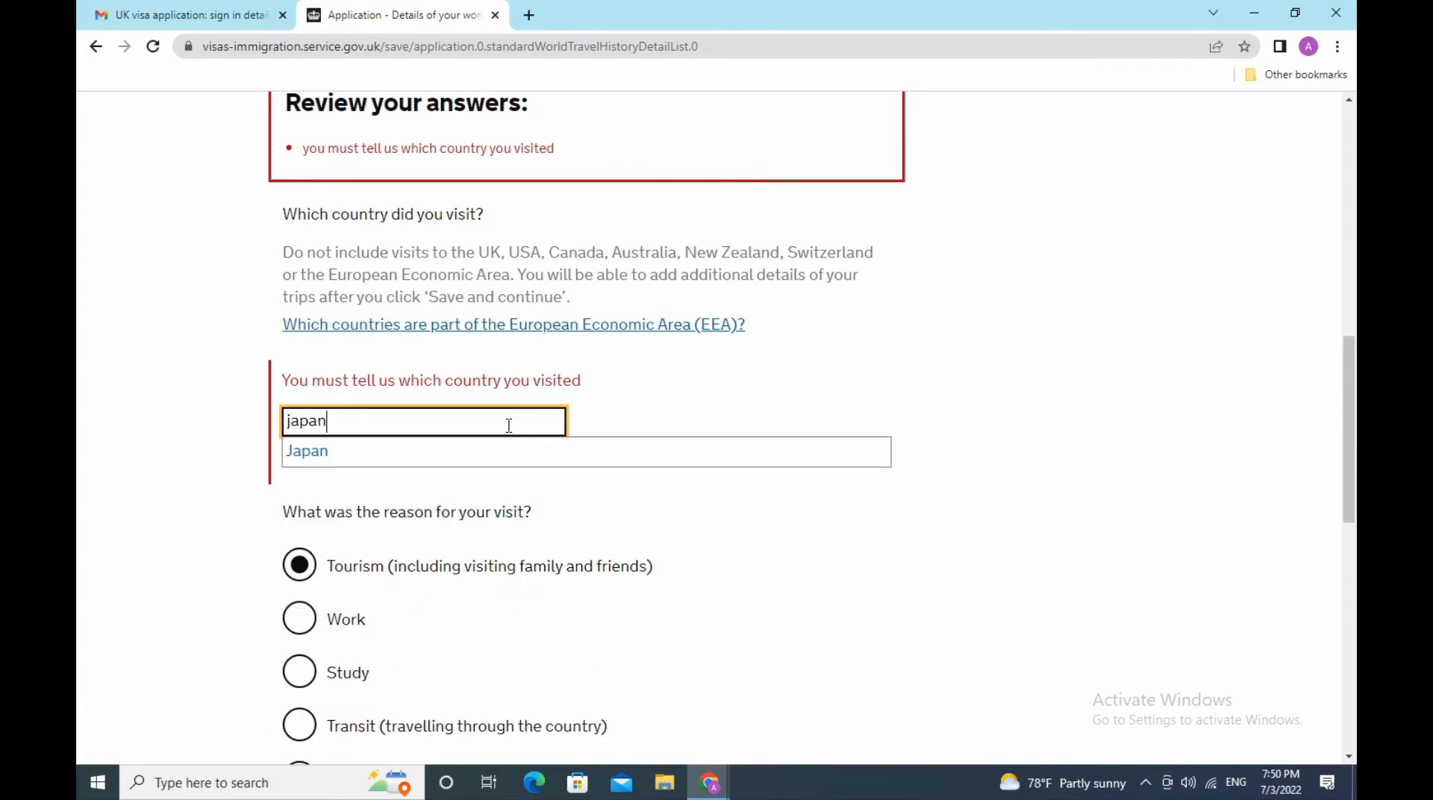
{"action": "left_click", "coordinate": [339, 454]}
{"action": "scroll", "coordinate": [647, 463], "scroll_direction": "down", "scroll_amount": 9}
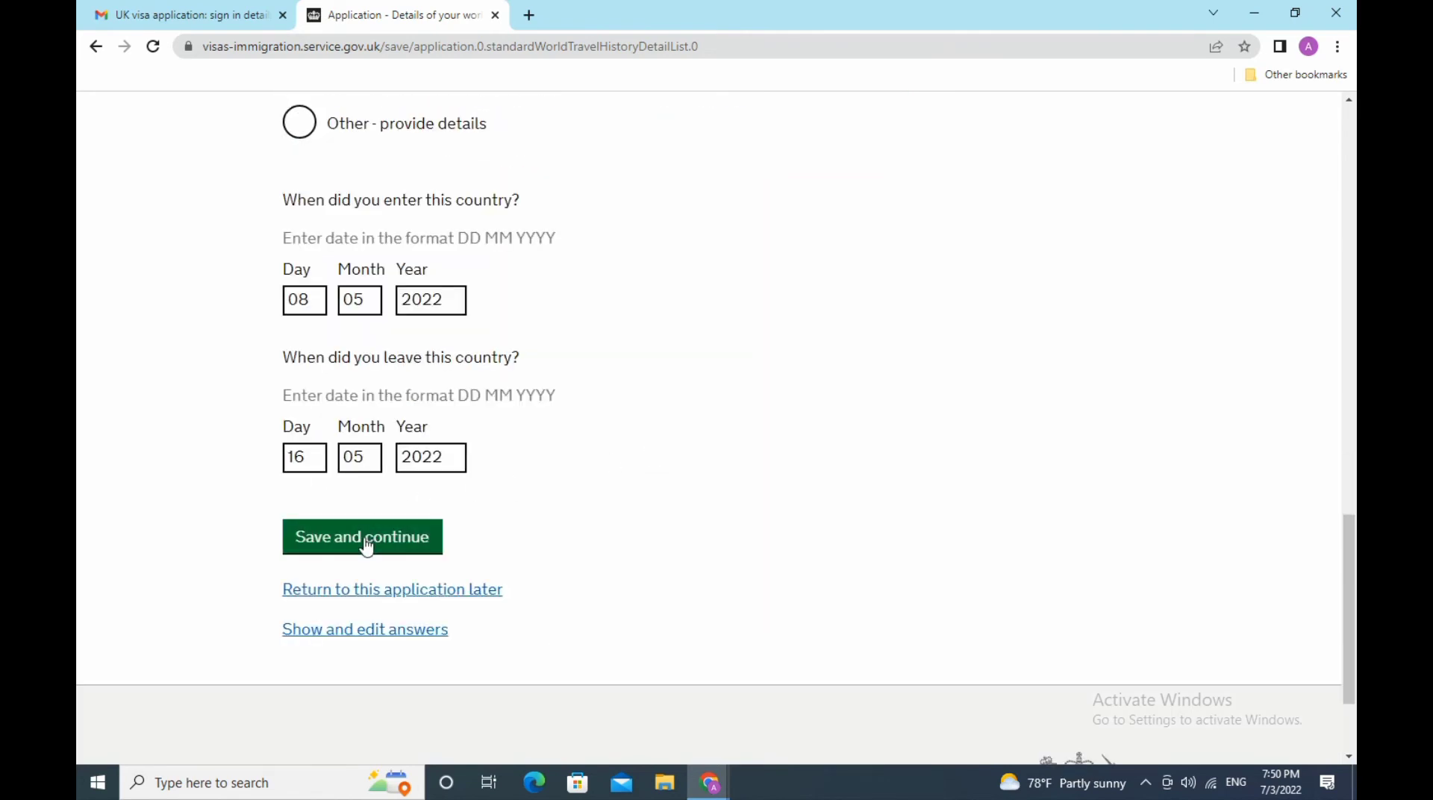
{"action": "scroll", "coordinate": [760, 536], "scroll_direction": "up", "scroll_amount": 3}
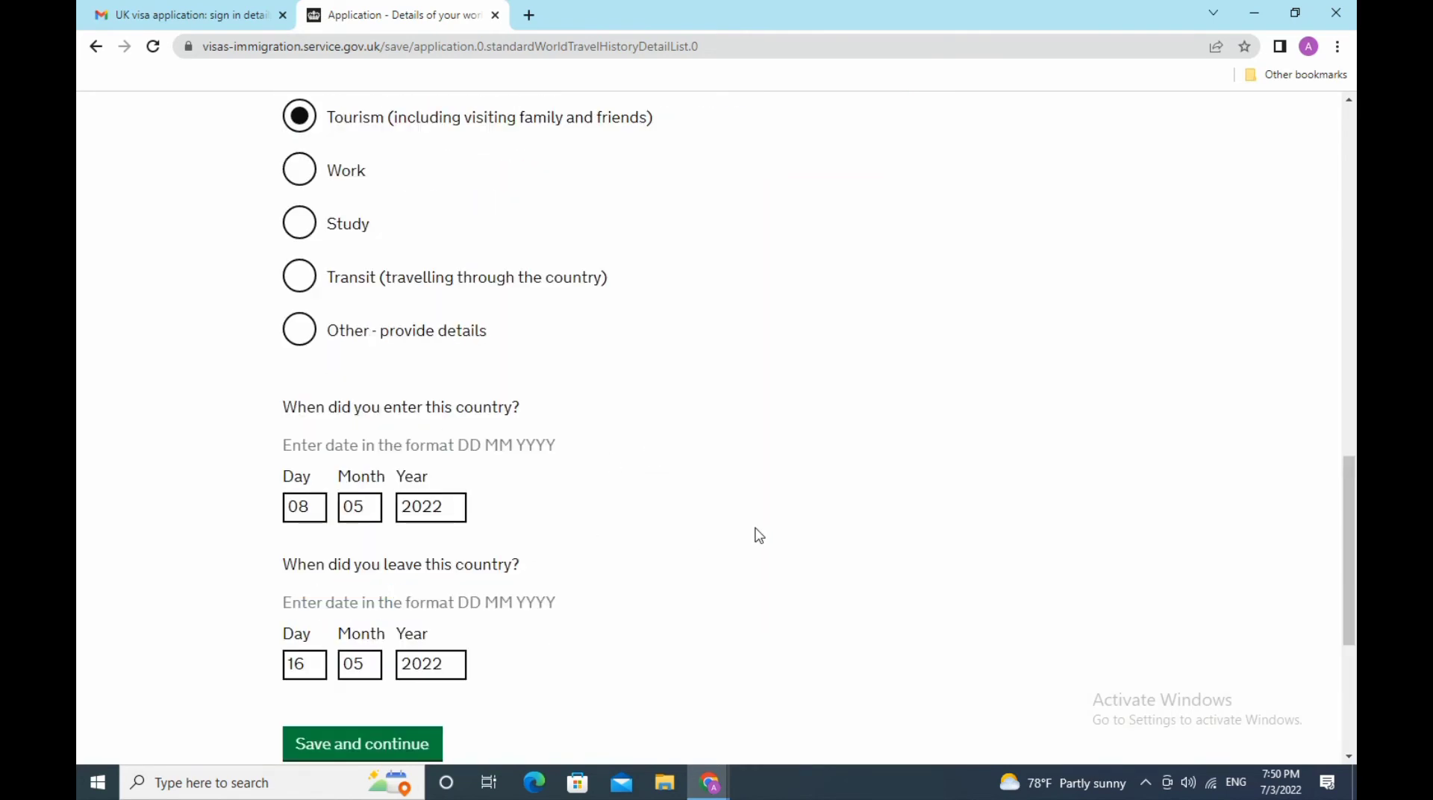
{"action": "scroll", "coordinate": [755, 535], "scroll_direction": "up", "scroll_amount": 3}
{"action": "scroll", "coordinate": [755, 530], "scroll_direction": "down", "scroll_amount": 3}
{"action": "scroll", "coordinate": [754, 527], "scroll_direction": "down", "scroll_amount": 5}
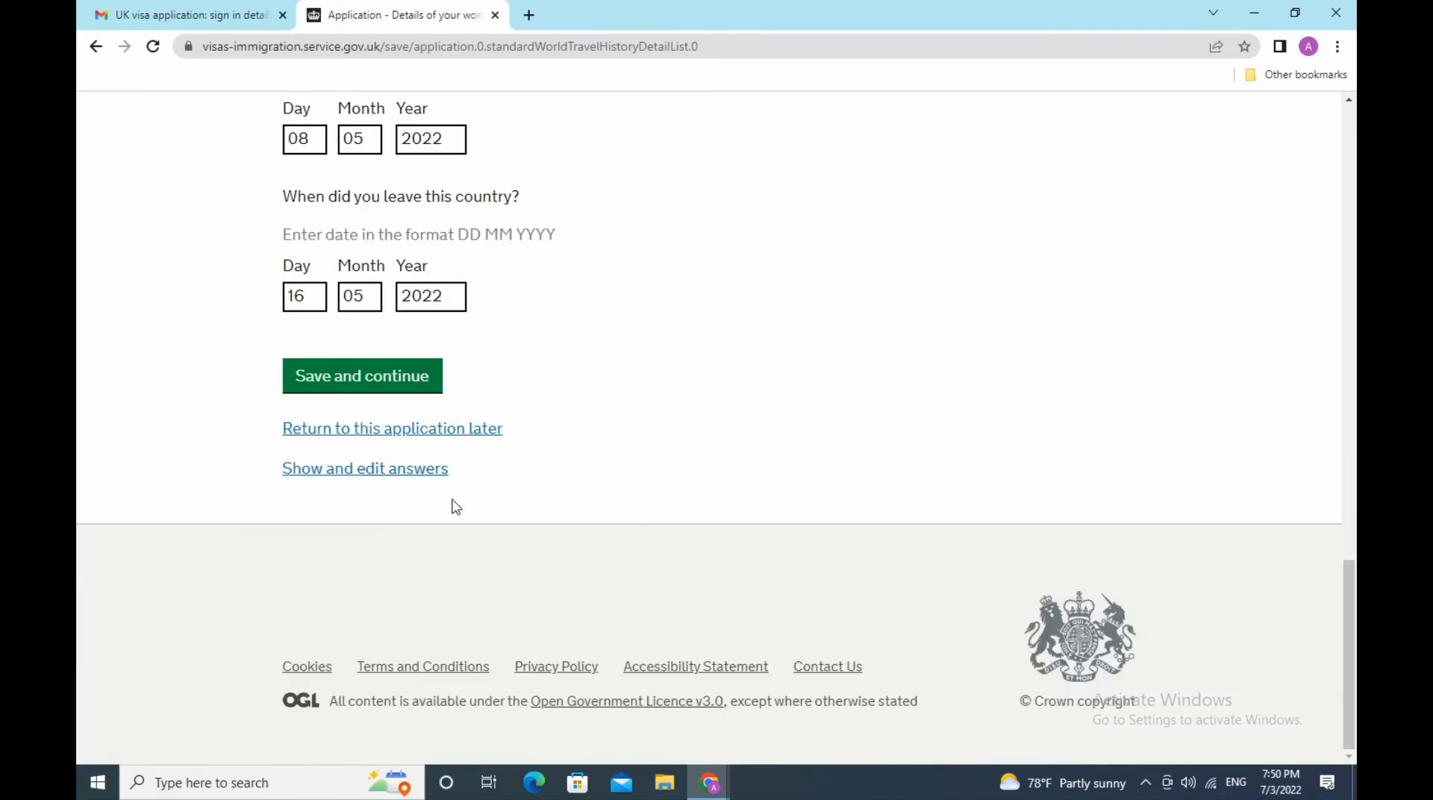
- Save the Japan trip and answer Yes to visiting other countries again
{"action": "left_click", "coordinate": [340, 389]}
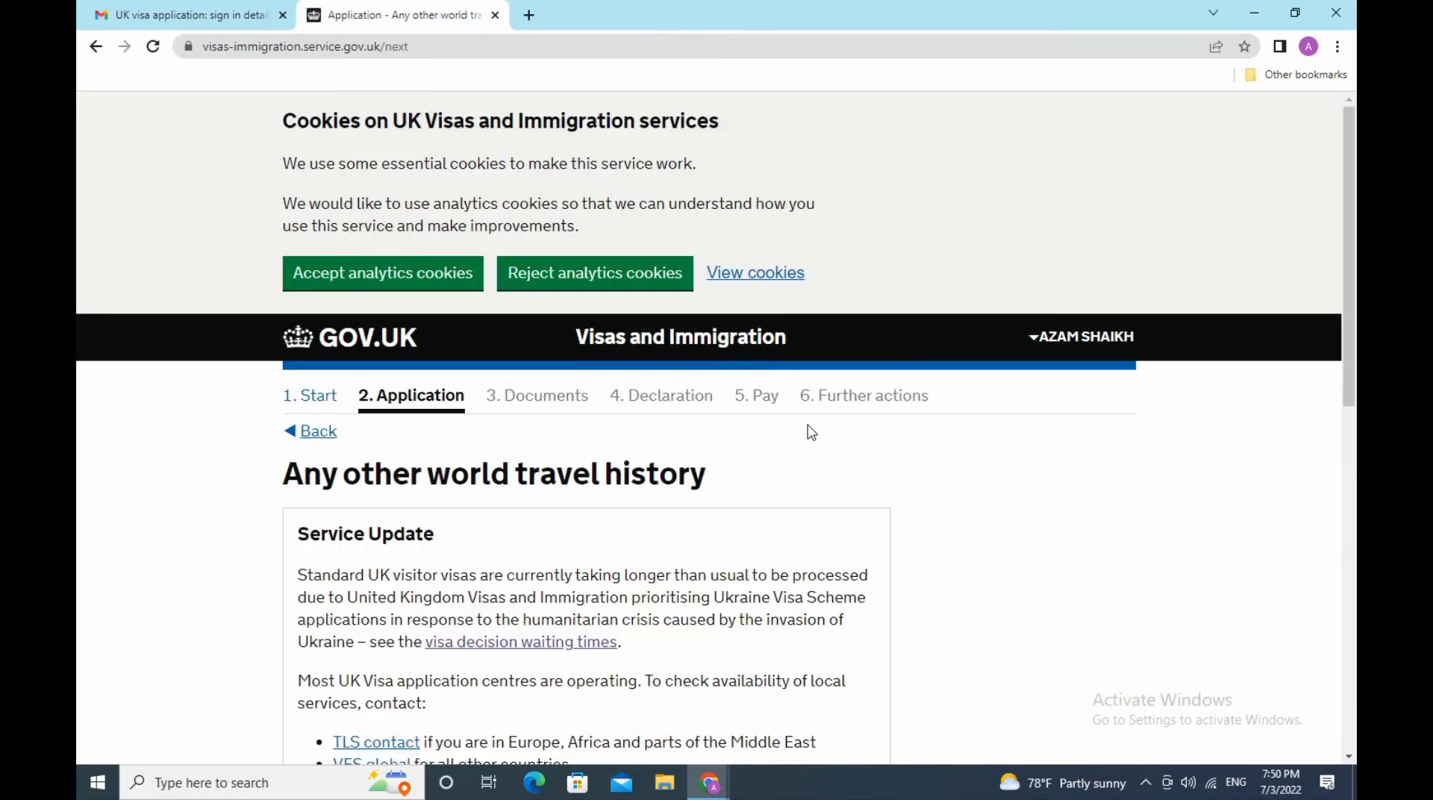
{"action": "scroll", "coordinate": [810, 432], "scroll_direction": "down", "scroll_amount": 5}
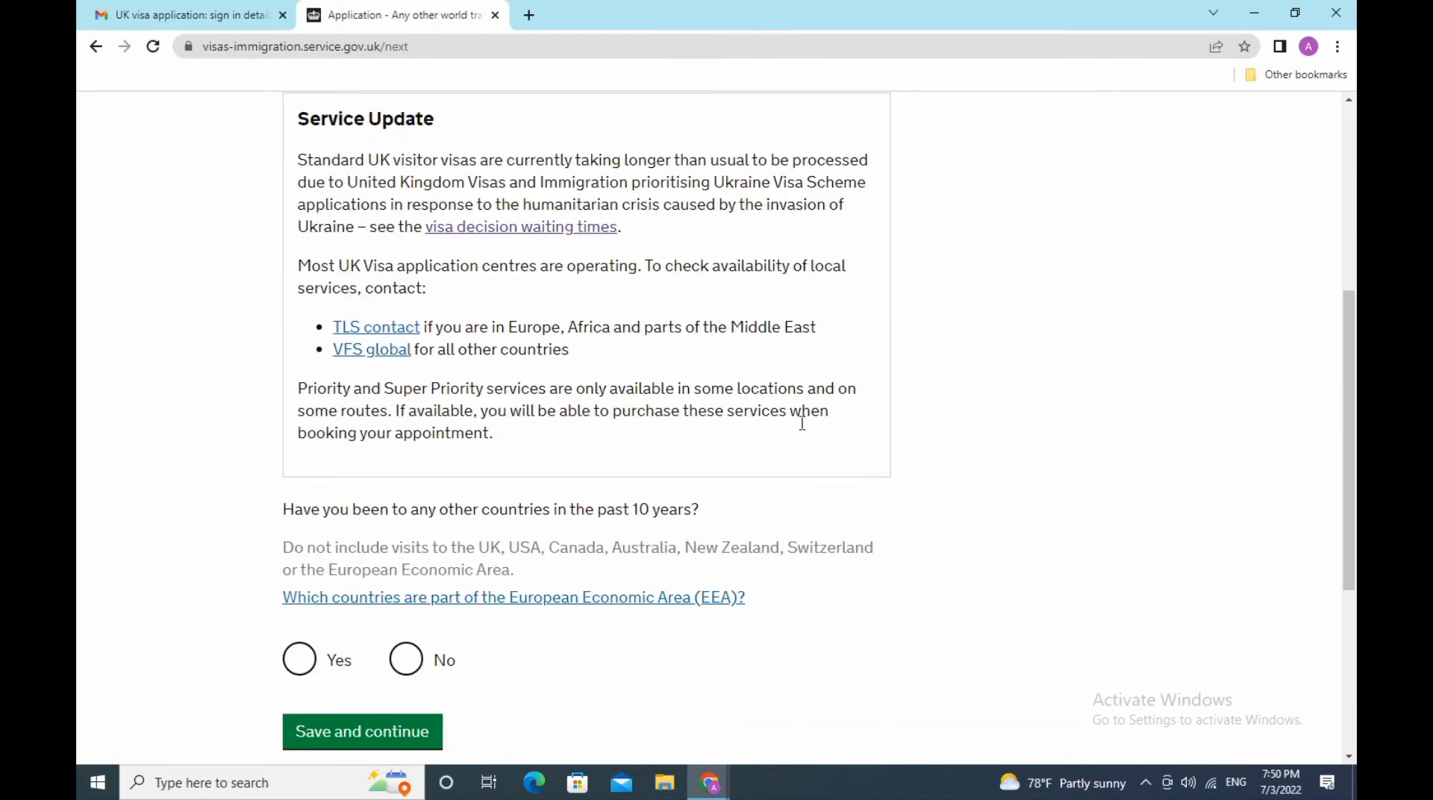
{"action": "scroll", "coordinate": [802, 423], "scroll_direction": "down", "scroll_amount": 3}
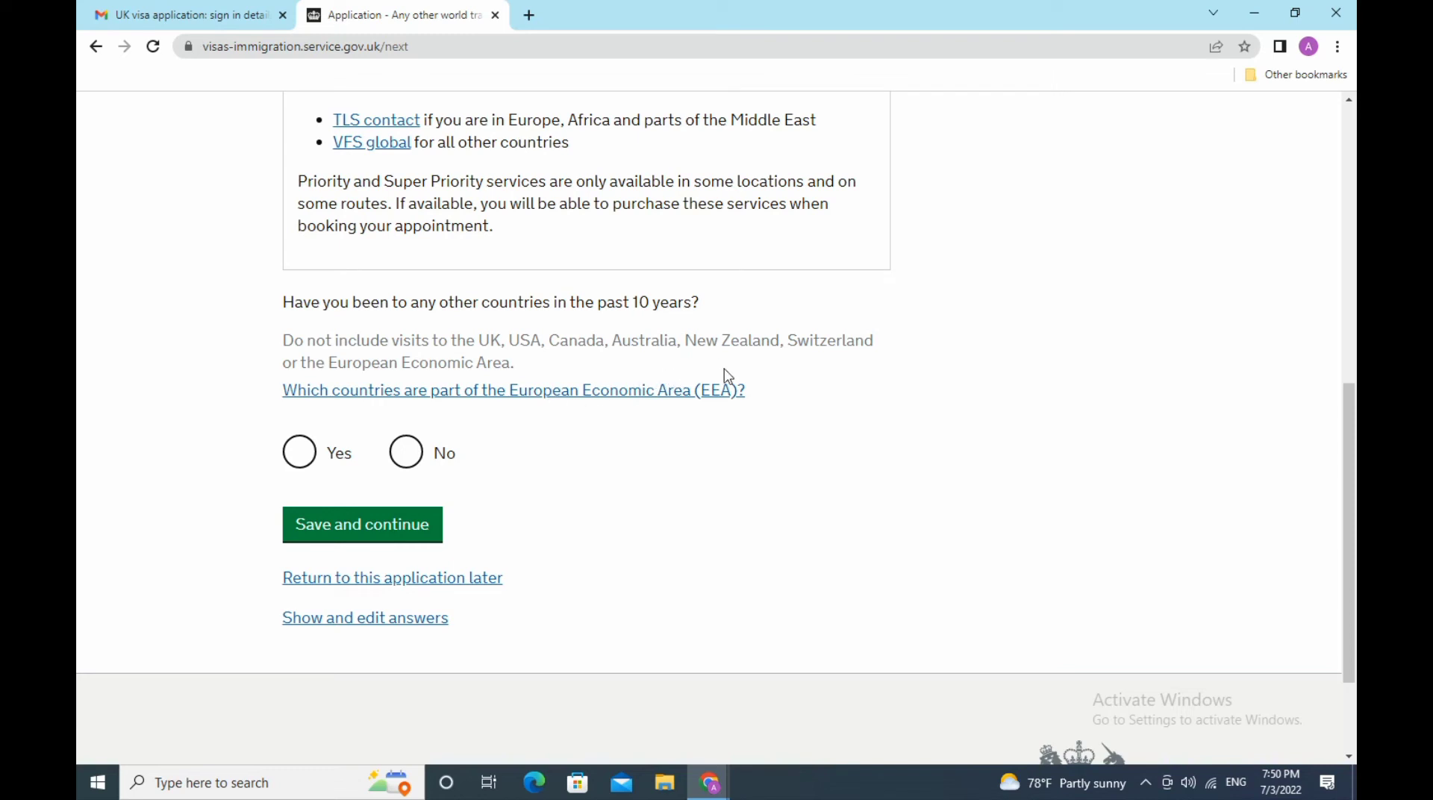
{"action": "left_click", "coordinate": [312, 458]}
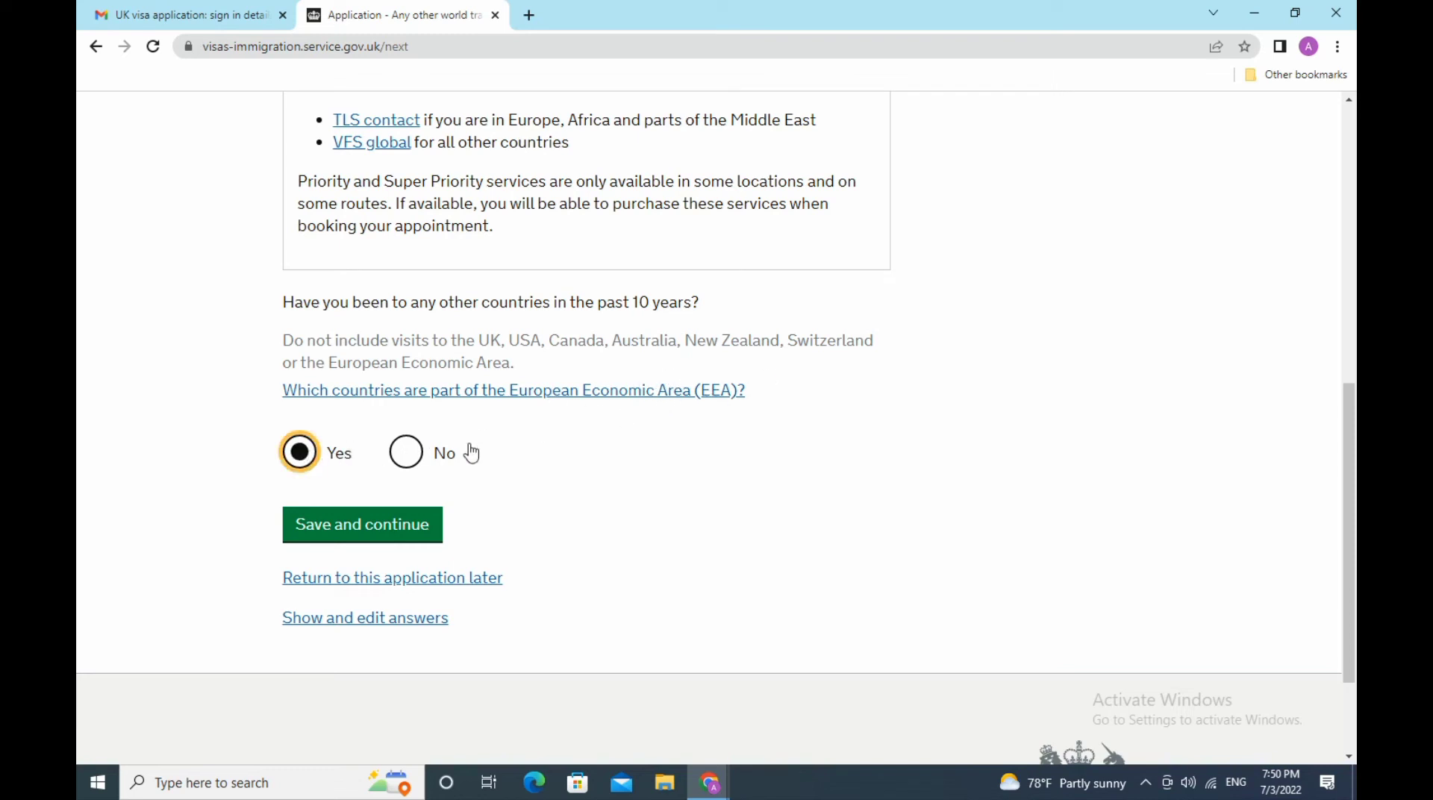
{"action": "left_click", "coordinate": [395, 539]}
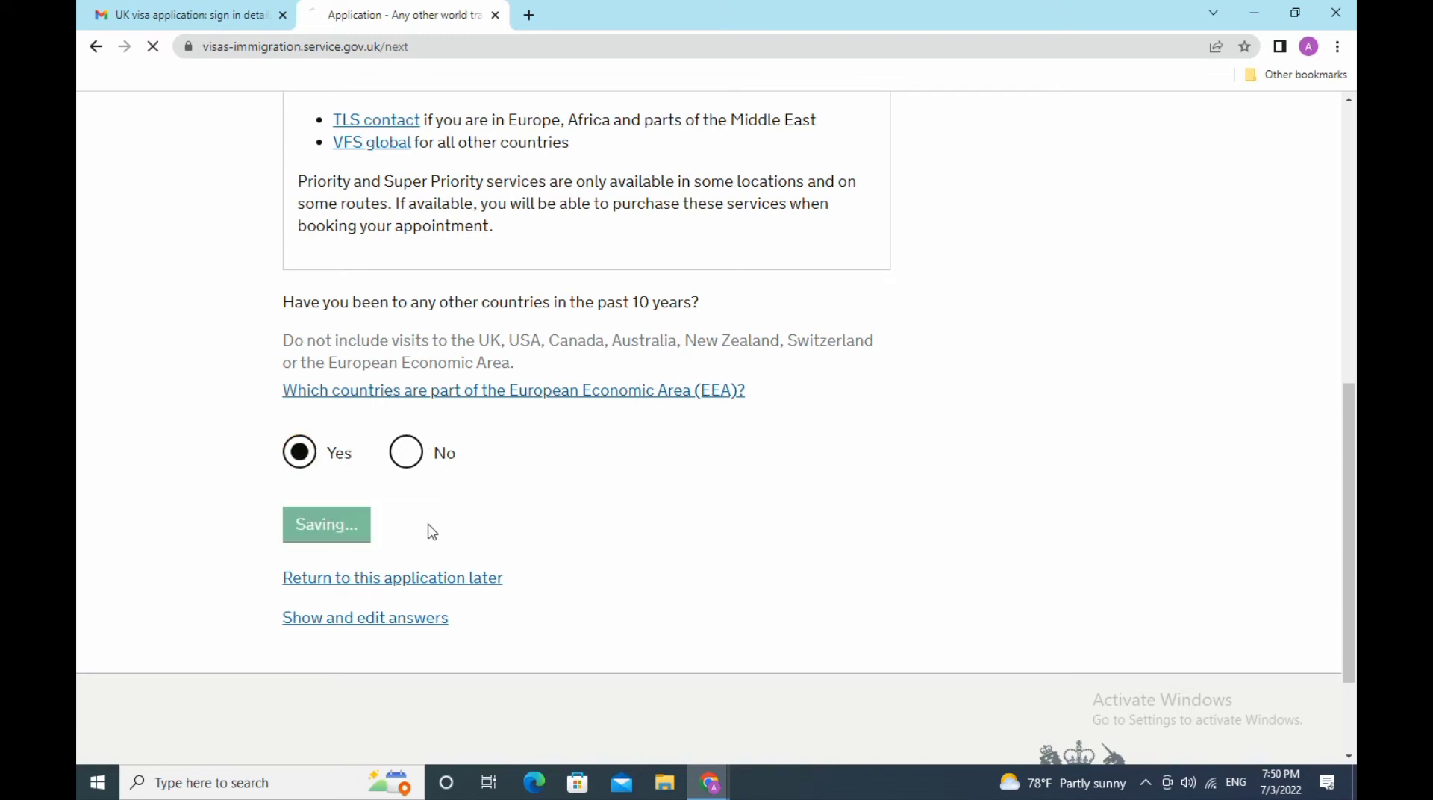
- Record the next trip as tourism to Hong Kong
{"action": "scroll", "coordinate": [636, 509], "scroll_direction": "down", "scroll_amount": 5}
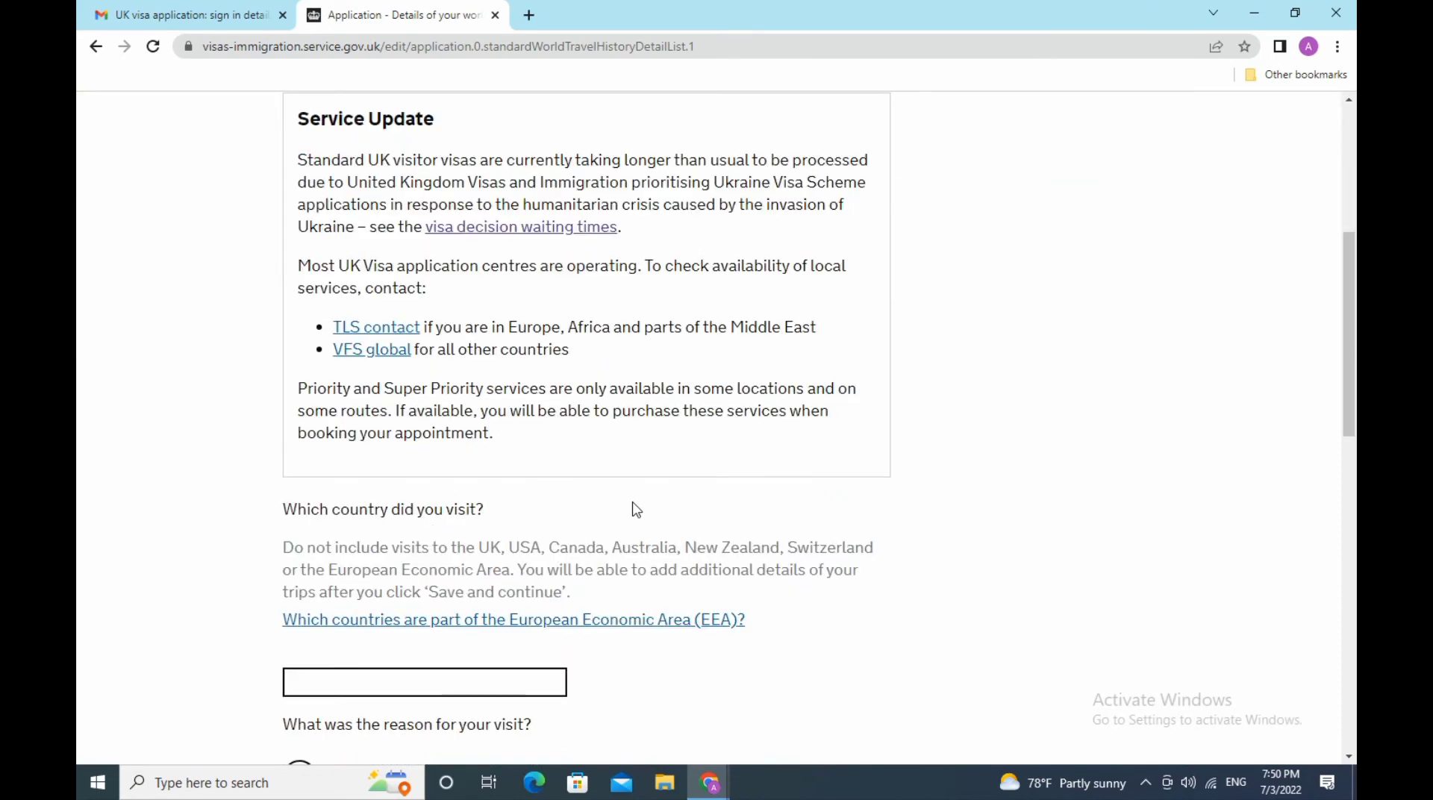
{"action": "scroll", "coordinate": [636, 509], "scroll_direction": "down", "scroll_amount": 3}
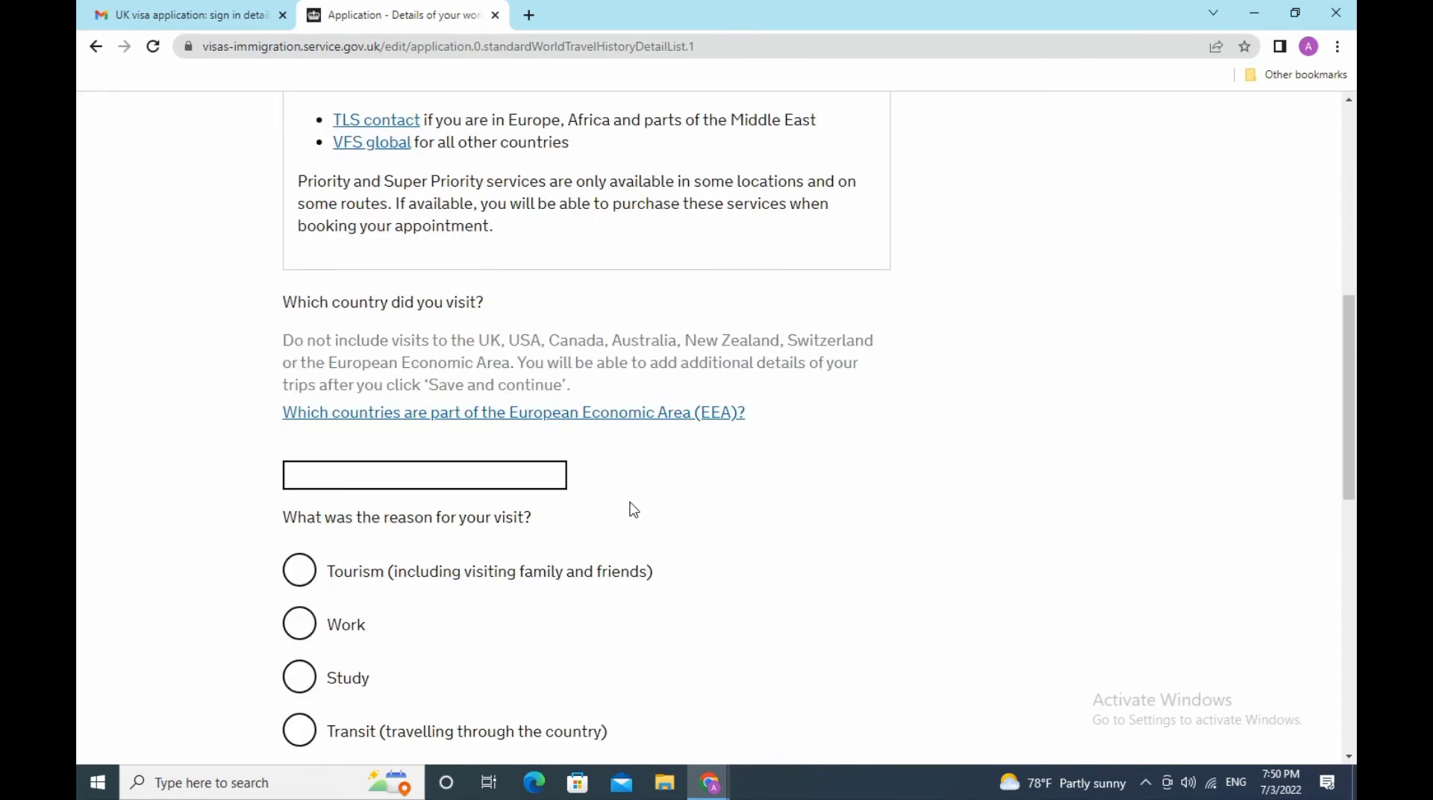
{"action": "left_click", "coordinate": [503, 476]}
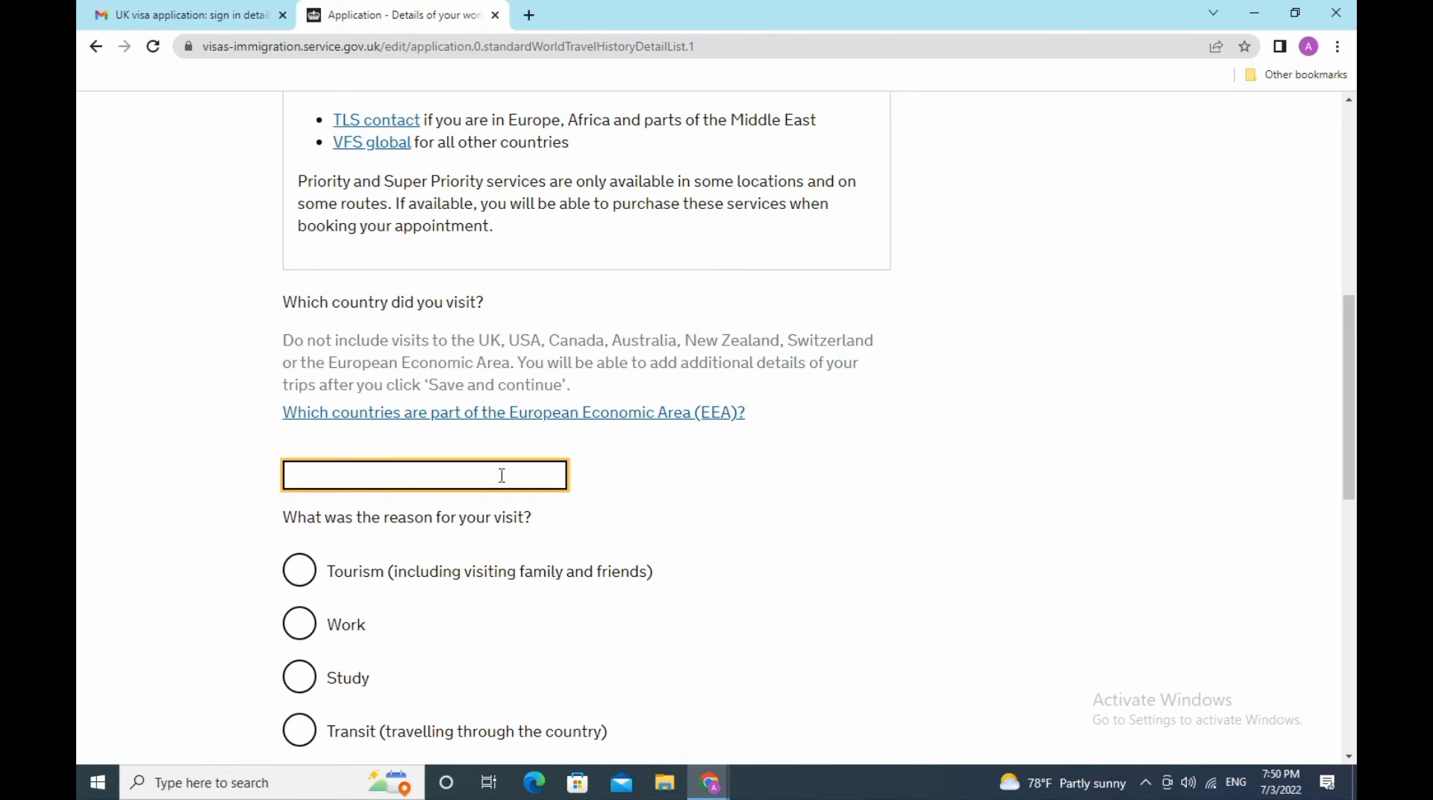
{"action": "type", "text": "hon"}
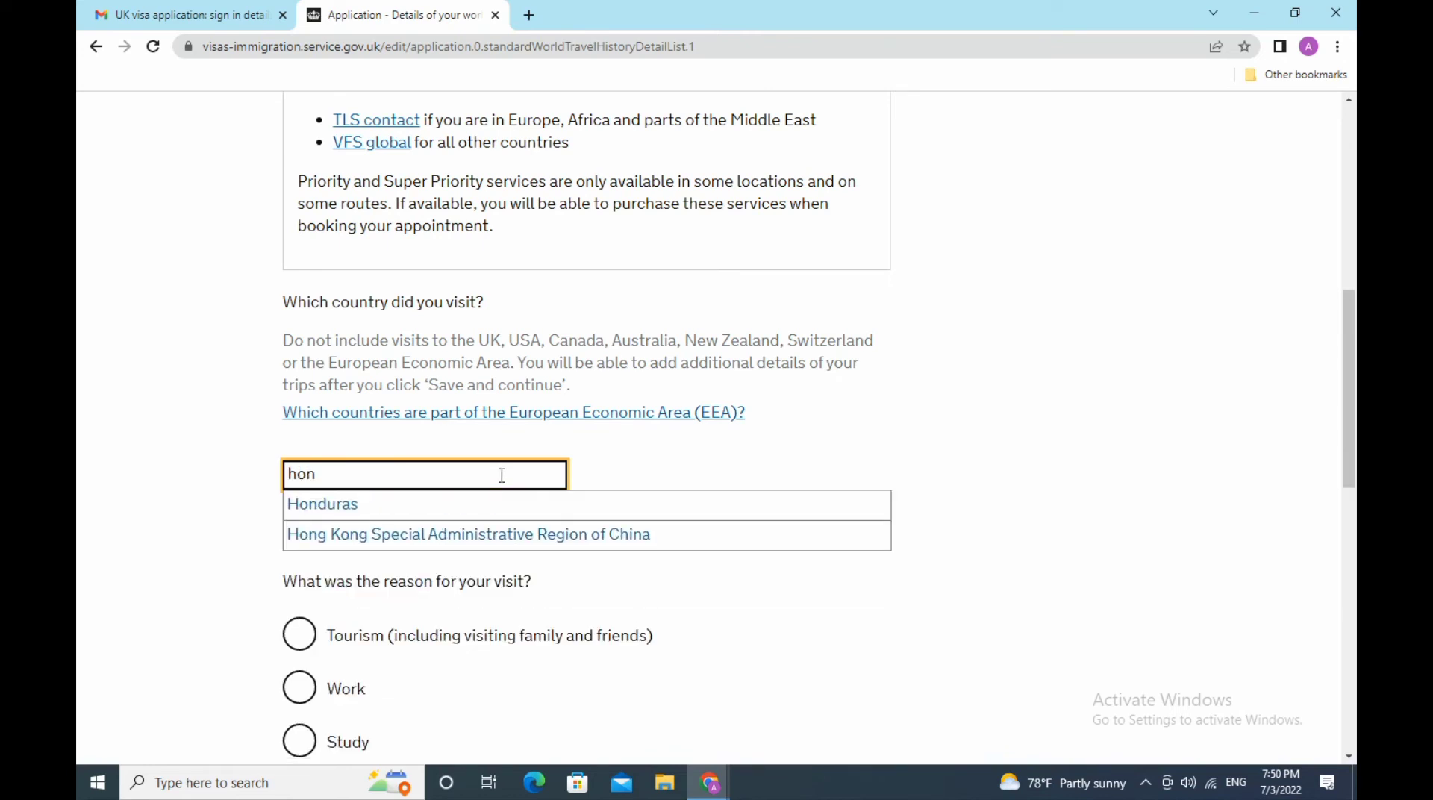
{"action": "left_click", "coordinate": [482, 533]}
{"action": "left_click", "coordinate": [299, 571]}
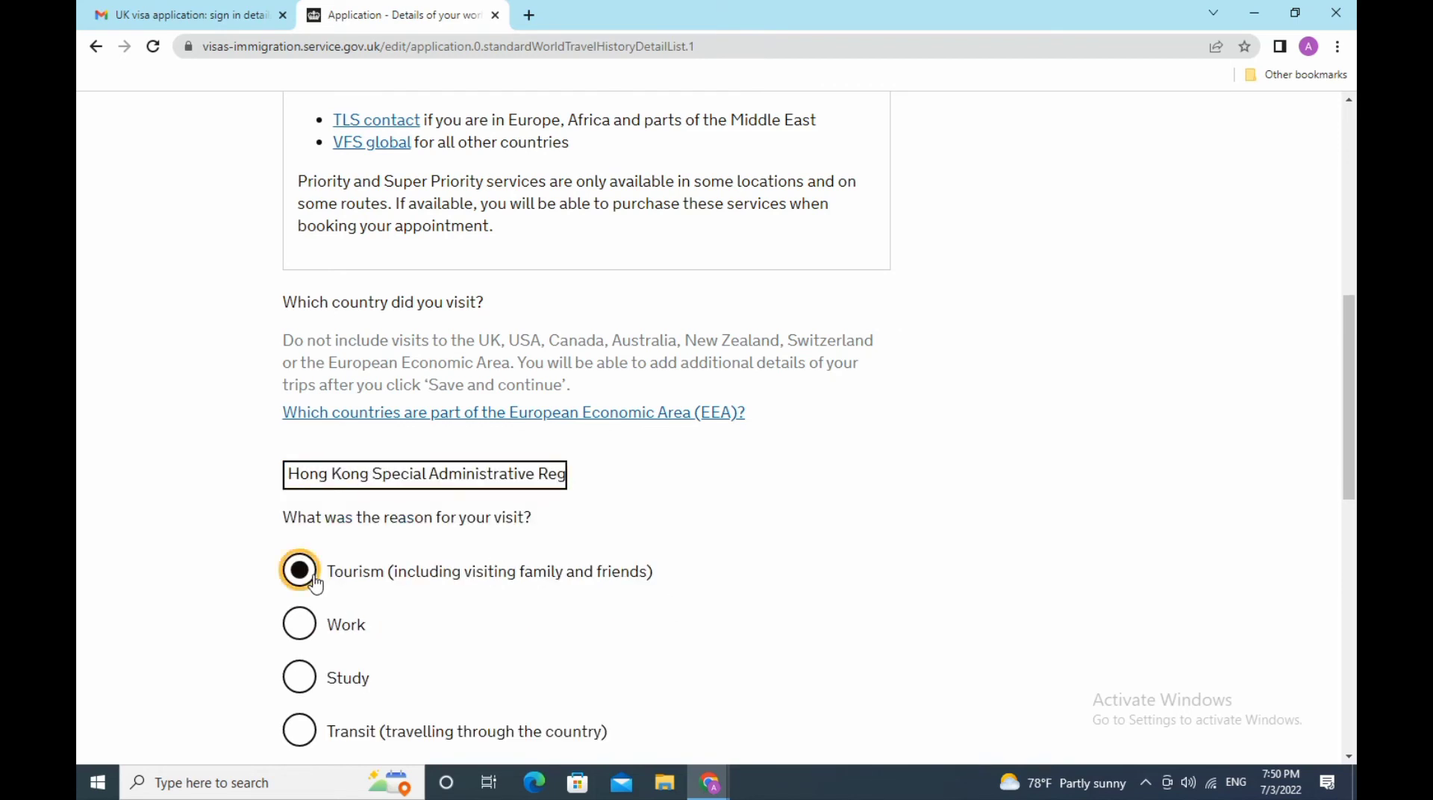
- Enter 08 04 2022 as the Hong Kong entry date
{"action": "scroll", "coordinate": [895, 552], "scroll_direction": "down", "scroll_amount": 3}
{"action": "scroll", "coordinate": [883, 544], "scroll_direction": "down", "scroll_amount": 3}
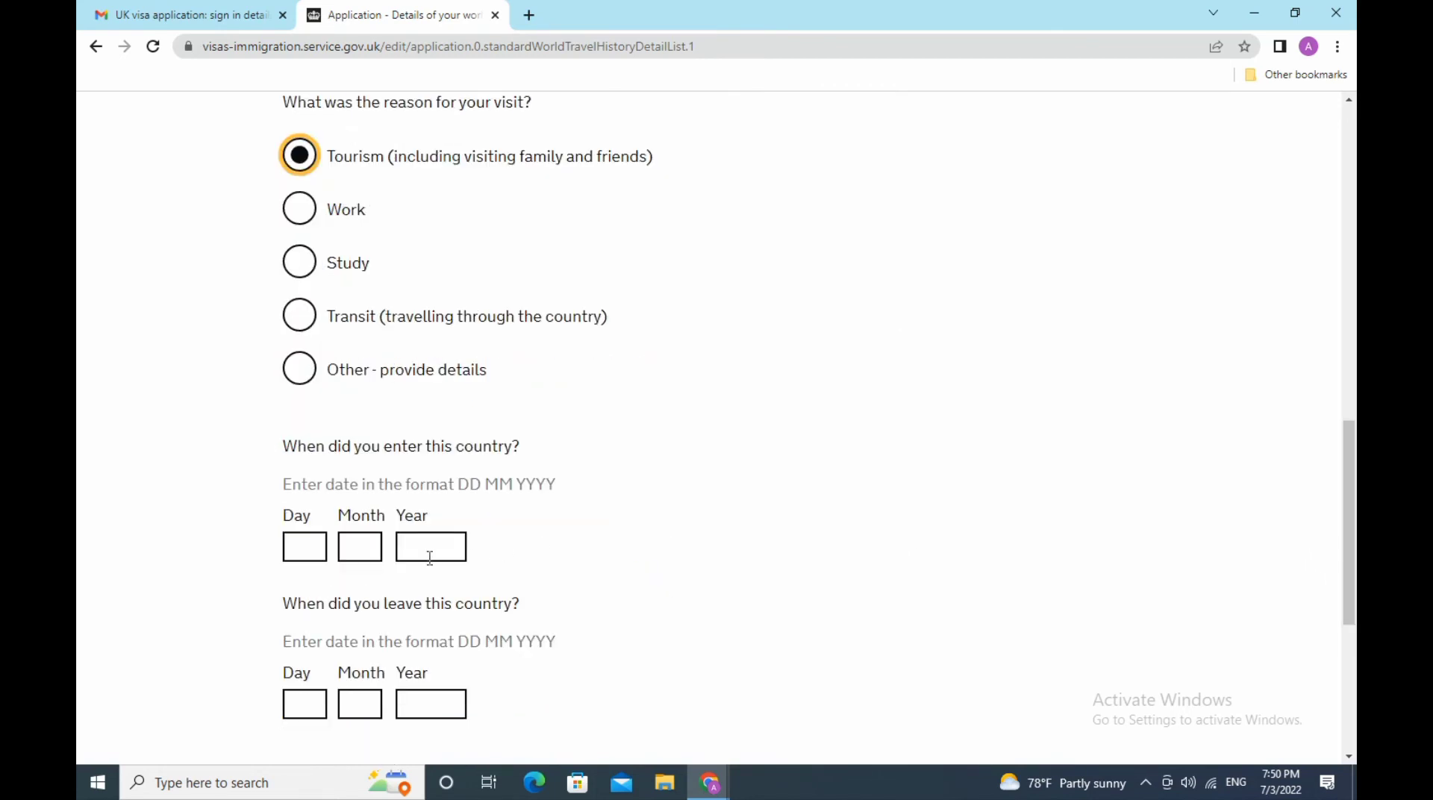
{"action": "left_click", "coordinate": [312, 552]}
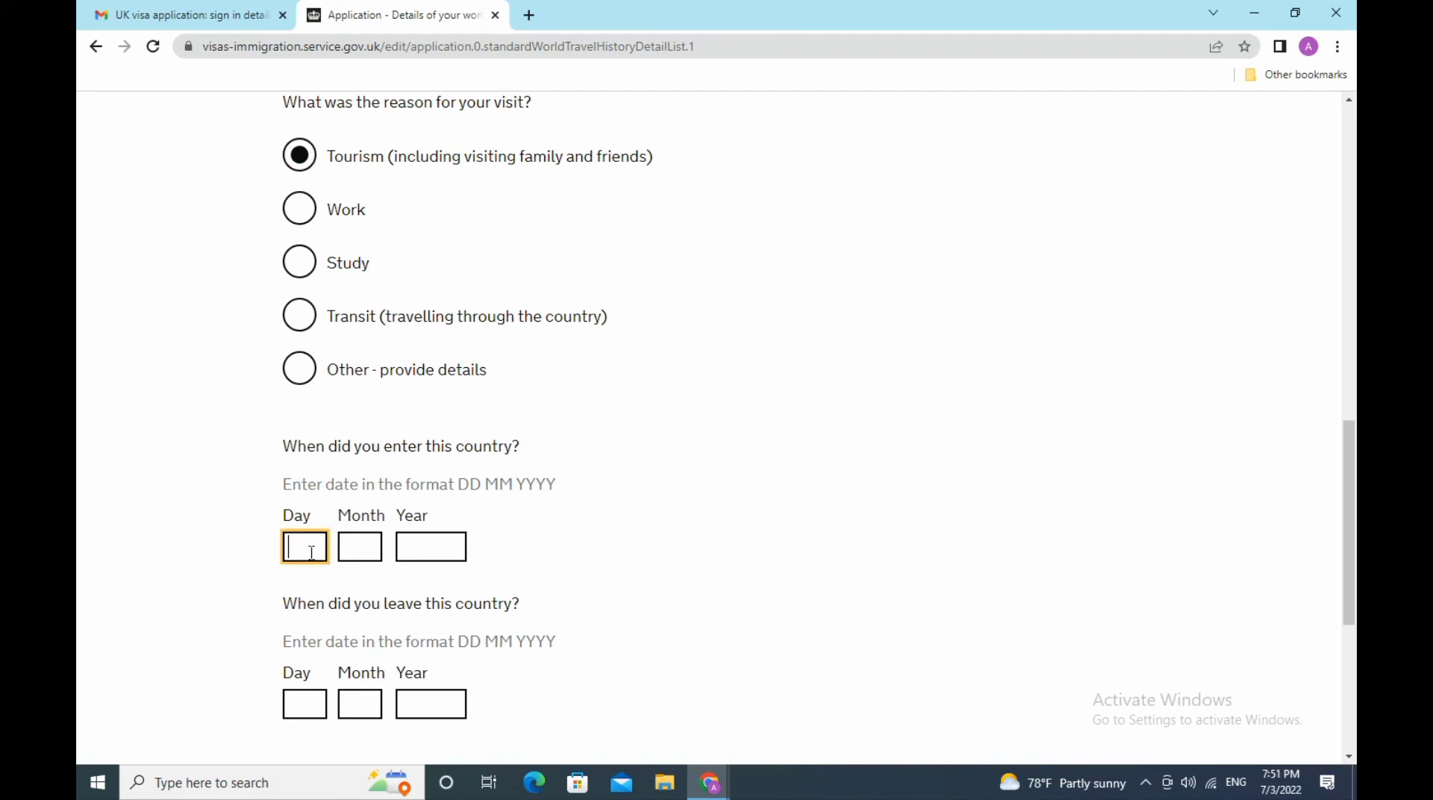
{"action": "type", "text": "08"}
{"action": "left_click", "coordinate": [356, 551]}
{"action": "type", "text": "04"}
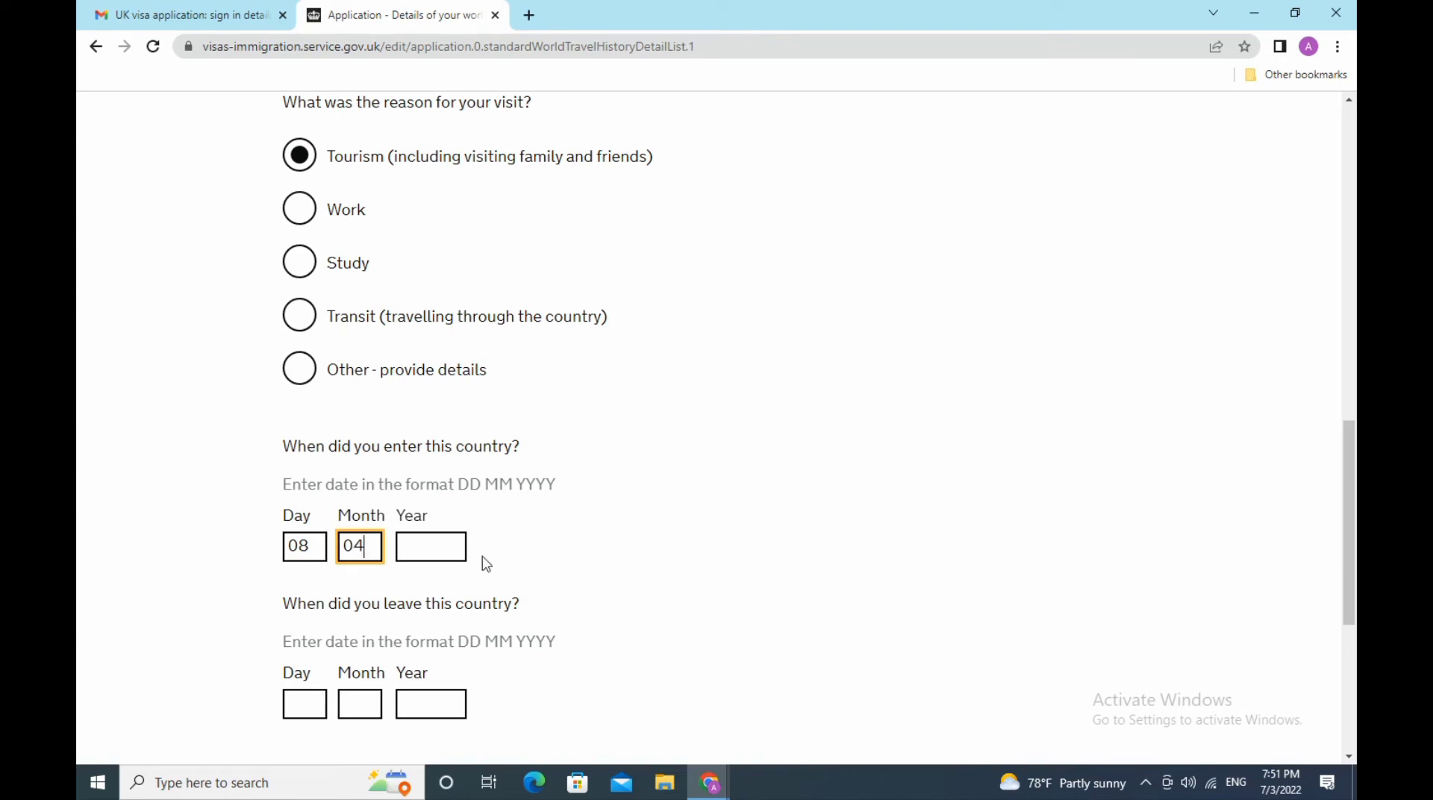
{"action": "left_click", "coordinate": [431, 557]}
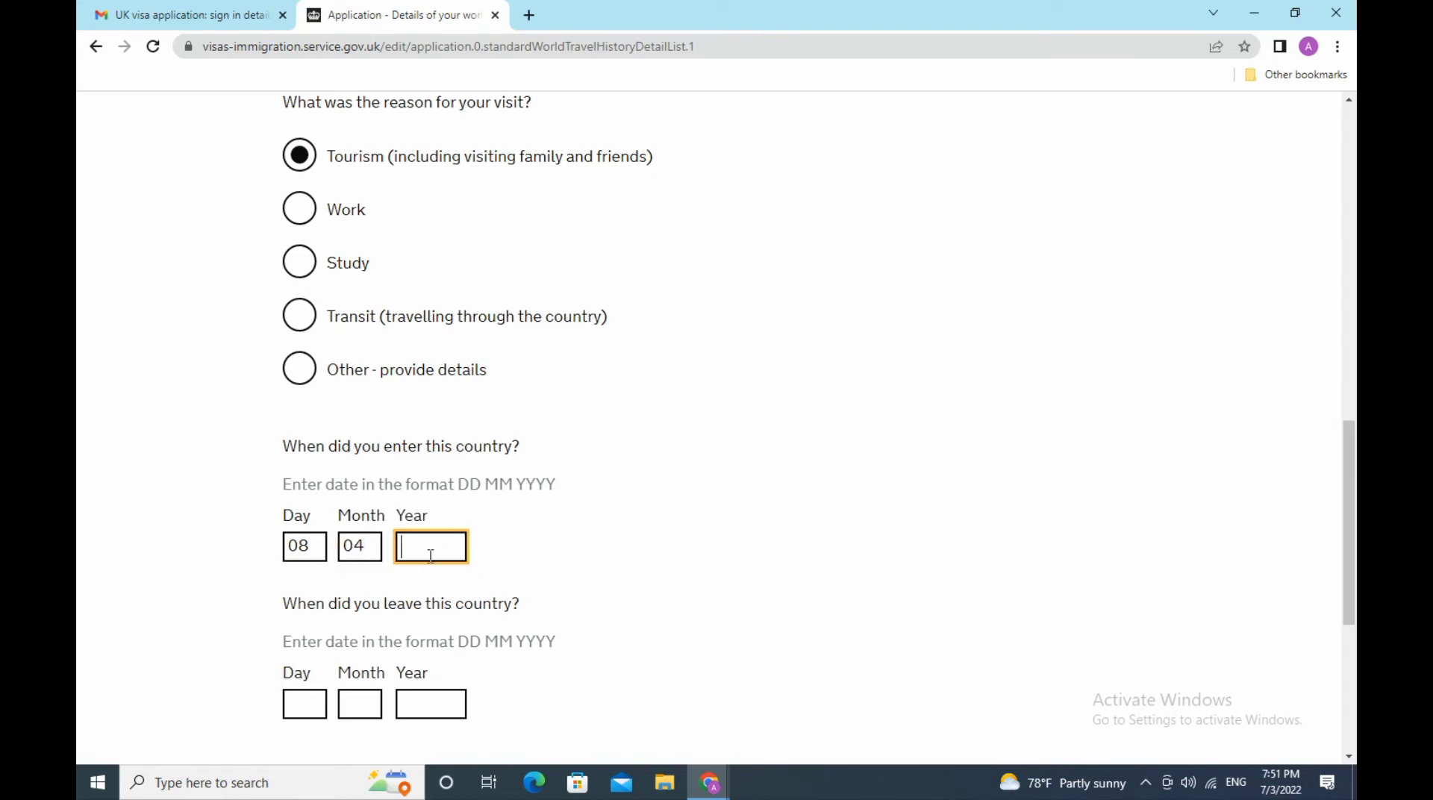
{"action": "type", "text": "2022"}
- Enter 16 04 2022 as the Hong Kong leave date
{"action": "scroll", "coordinate": [697, 515], "scroll_direction": "down", "scroll_amount": 3}
{"action": "left_click", "coordinate": [310, 504]}
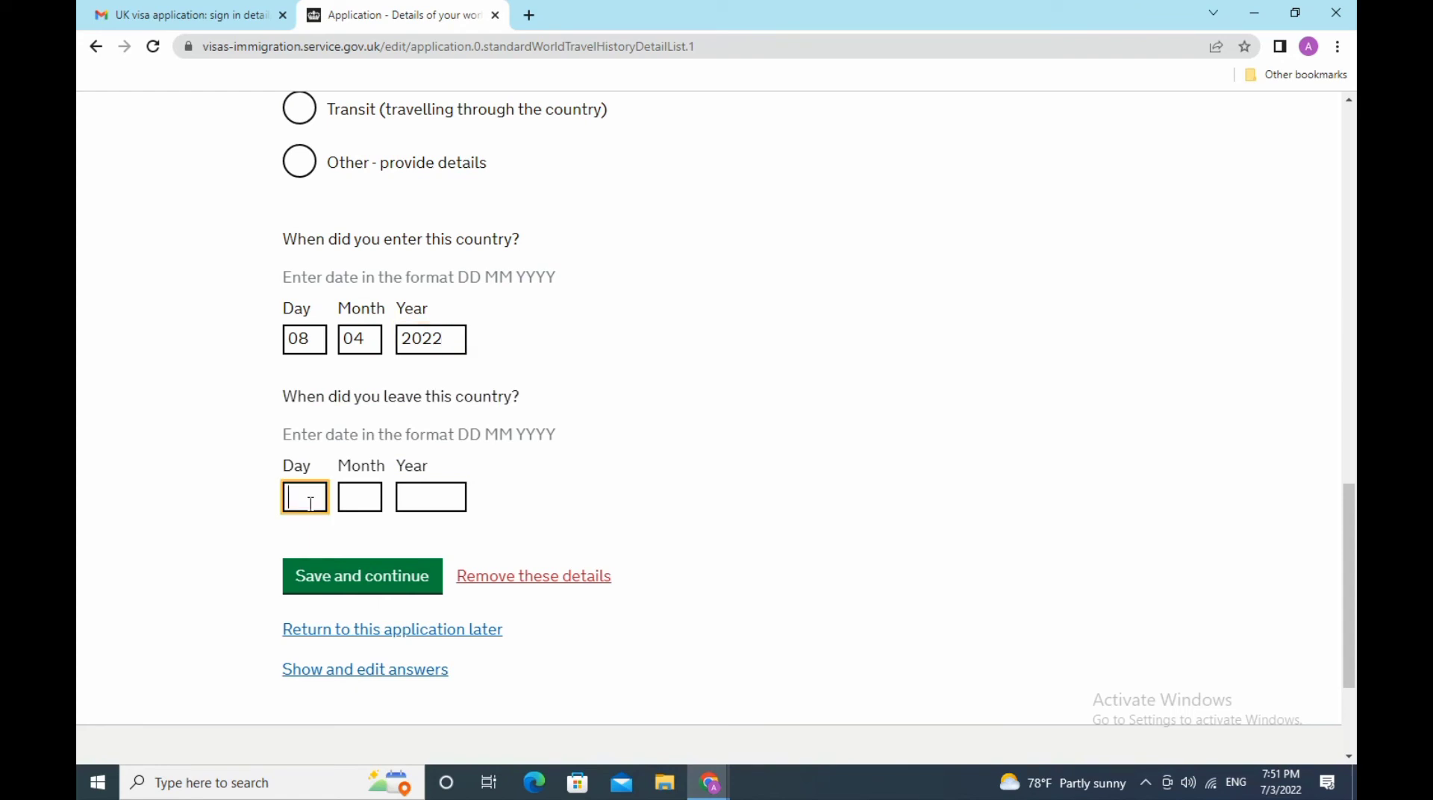
{"action": "type", "text": "16"}
{"action": "left_click", "coordinate": [352, 499]}
{"action": "type", "text": "04"}
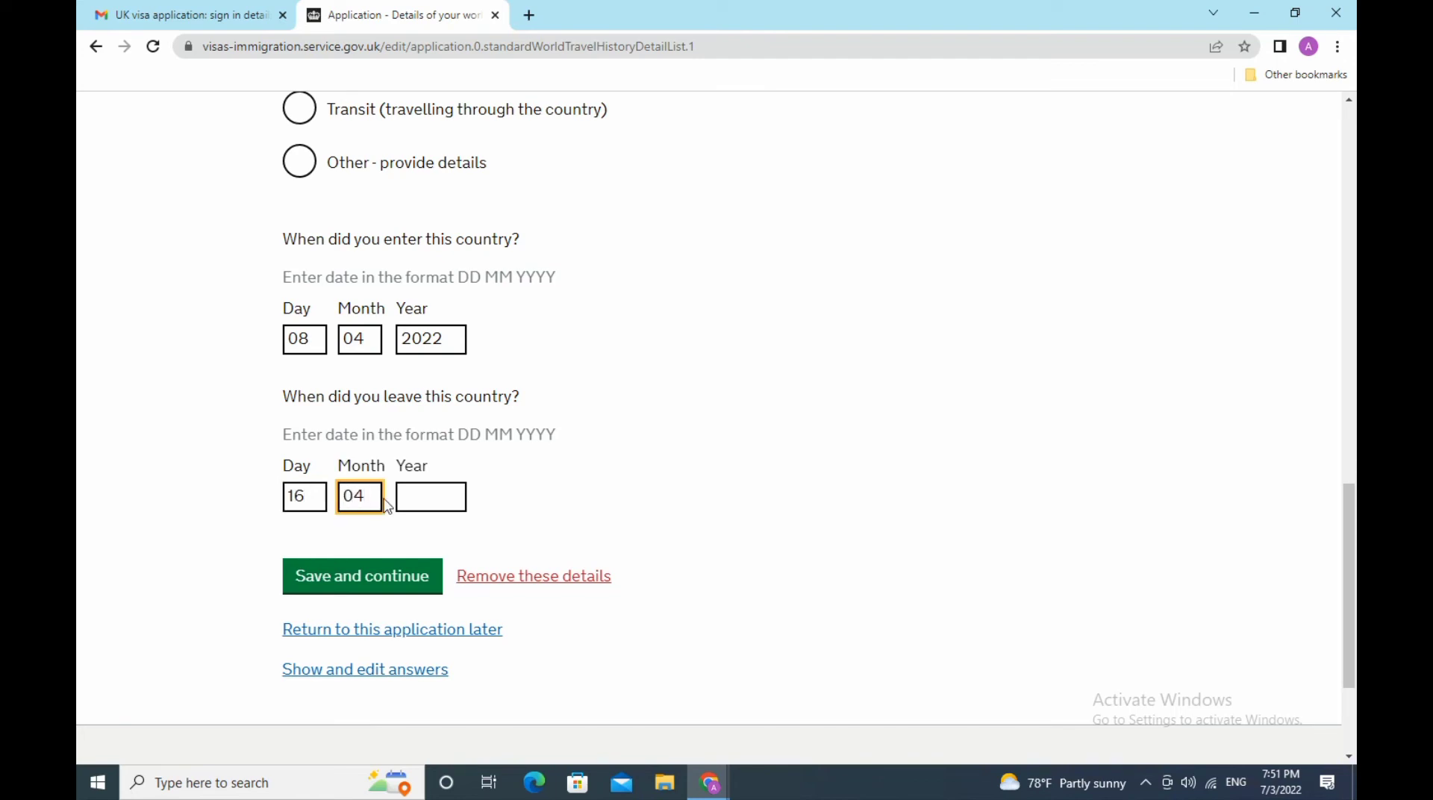
{"action": "left_click", "coordinate": [445, 502]}
{"action": "type", "text": "2022"}
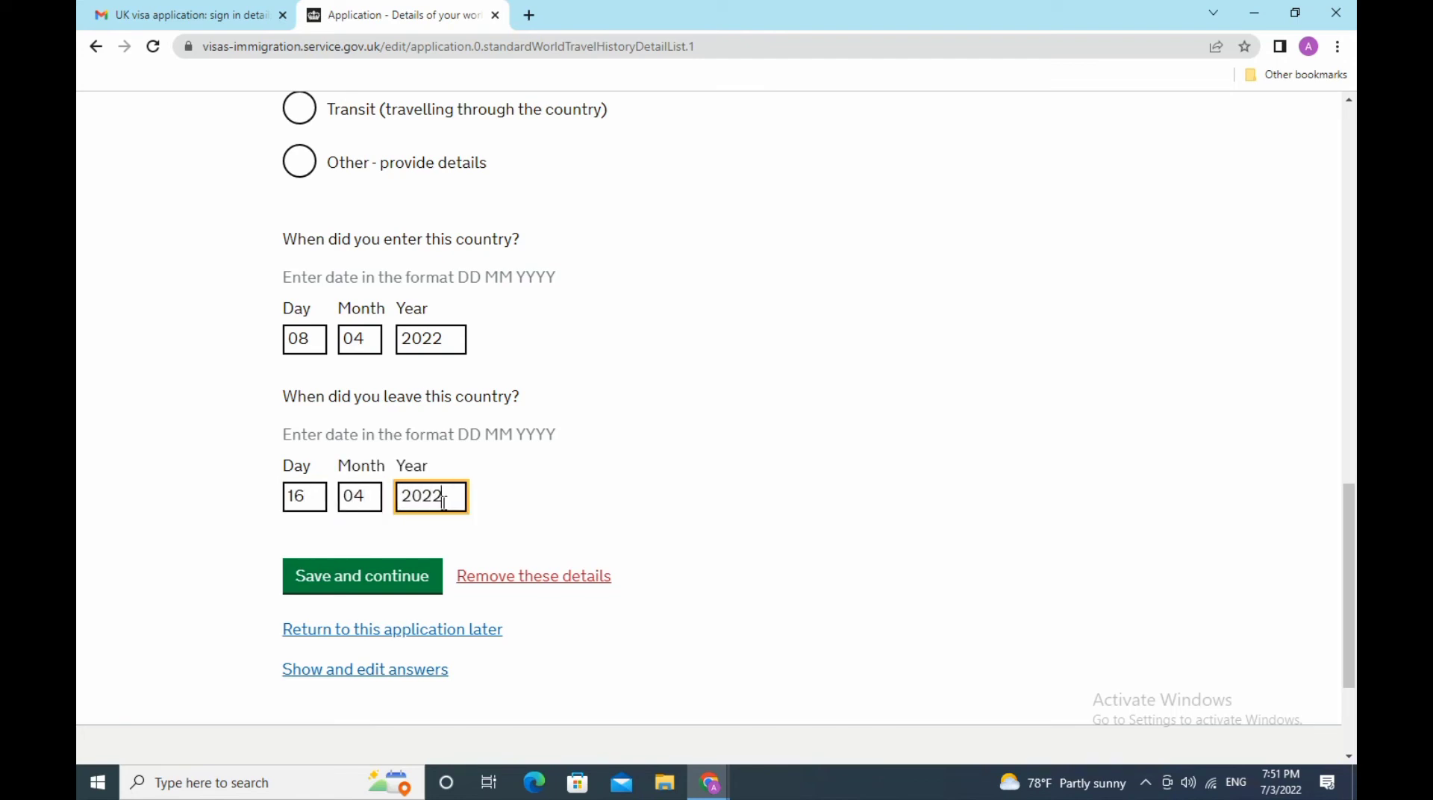
- Save the Hong Kong trip and answer Yes to having visited other countries
{"action": "left_click", "coordinate": [359, 583]}
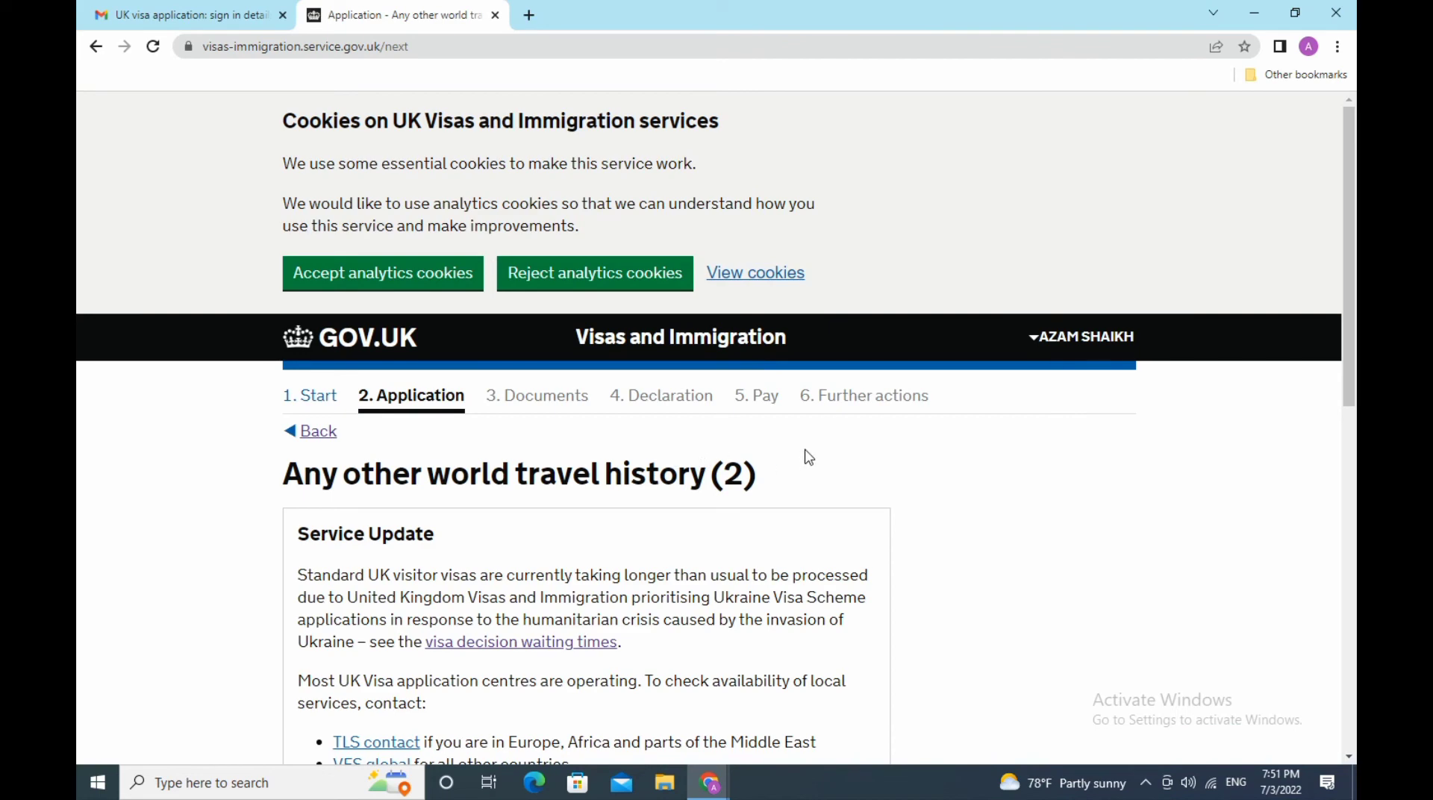
{"action": "scroll", "coordinate": [811, 455], "scroll_direction": "down", "scroll_amount": 3}
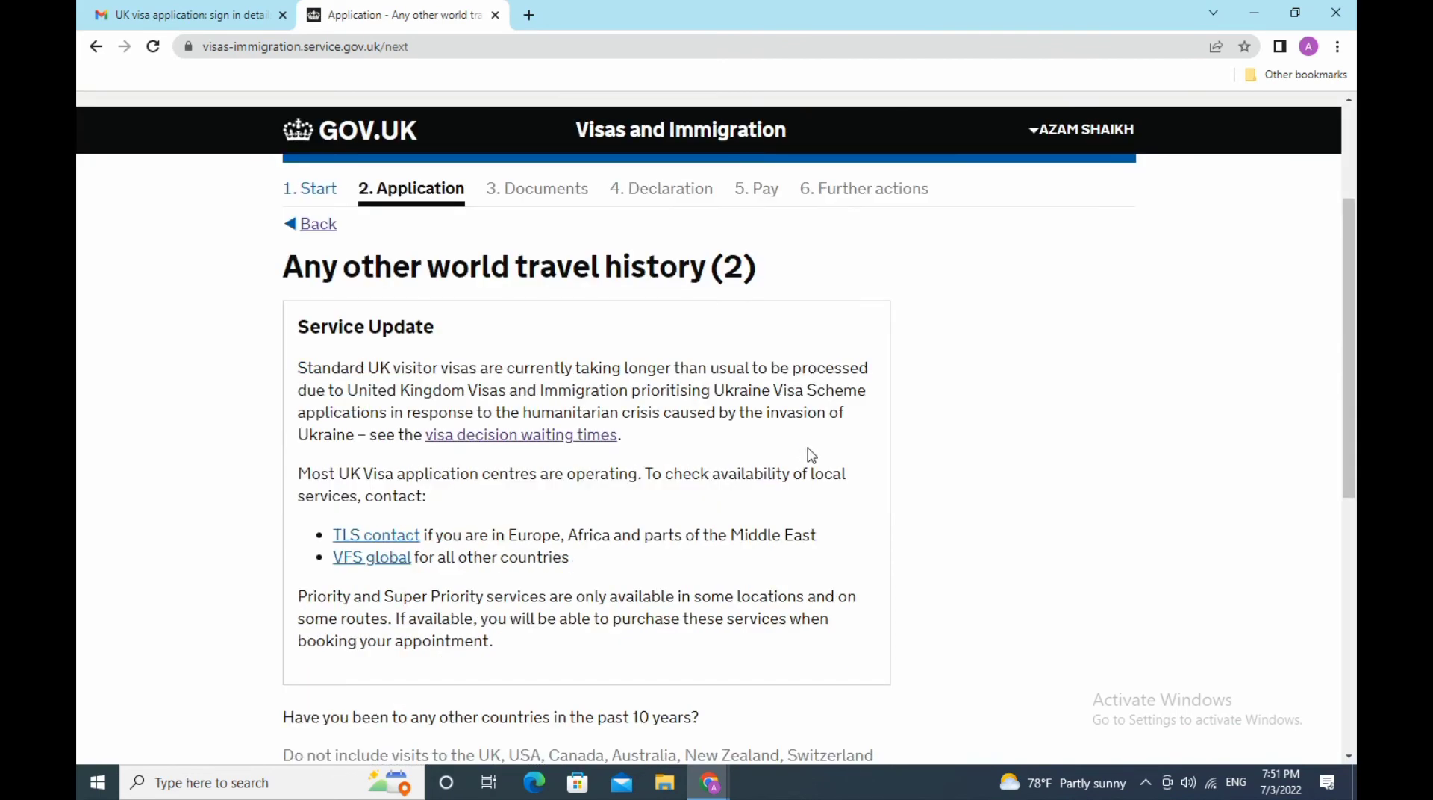
{"action": "scroll", "coordinate": [811, 455], "scroll_direction": "down", "scroll_amount": 6}
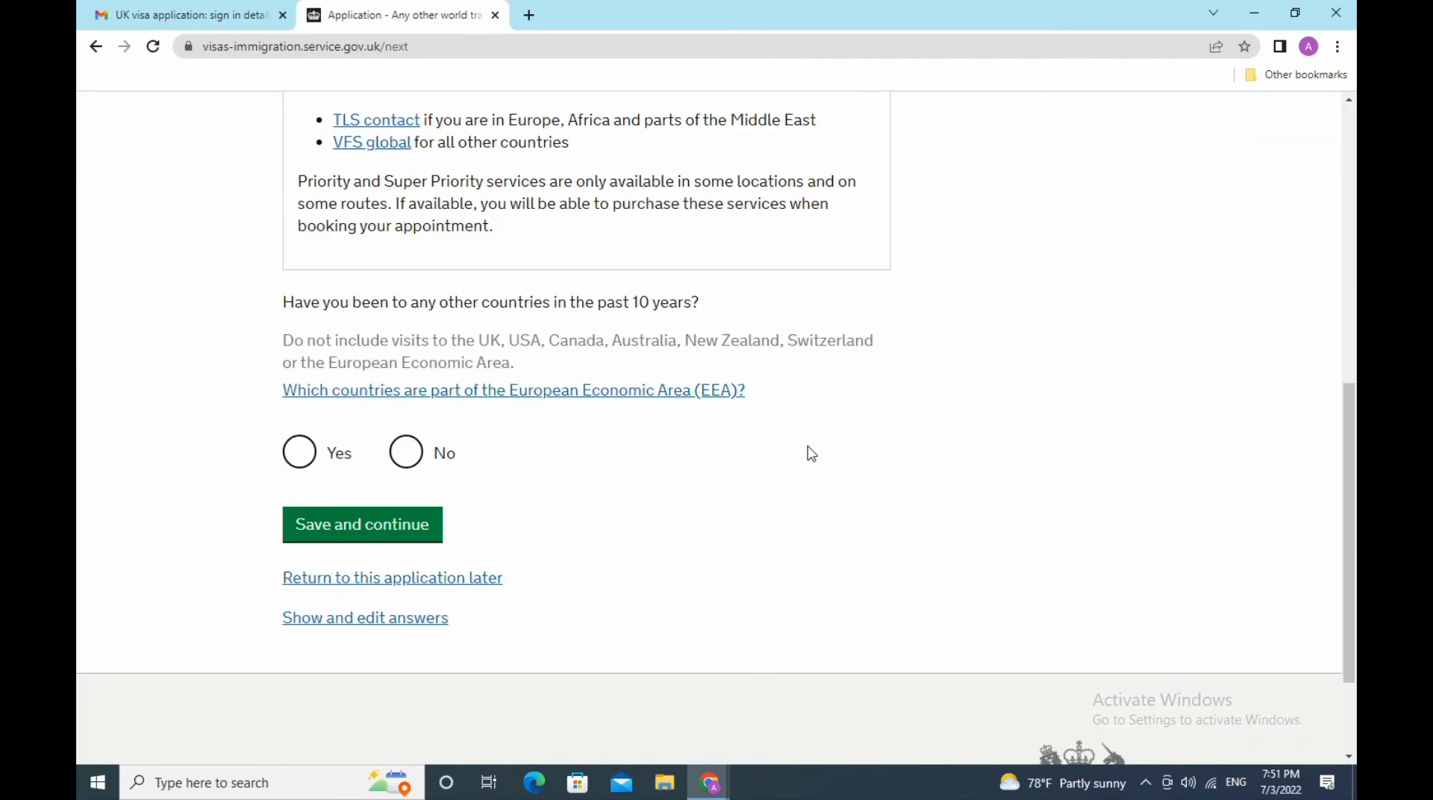
{"action": "left_click", "coordinate": [298, 453]}
{"action": "left_click", "coordinate": [401, 522]}
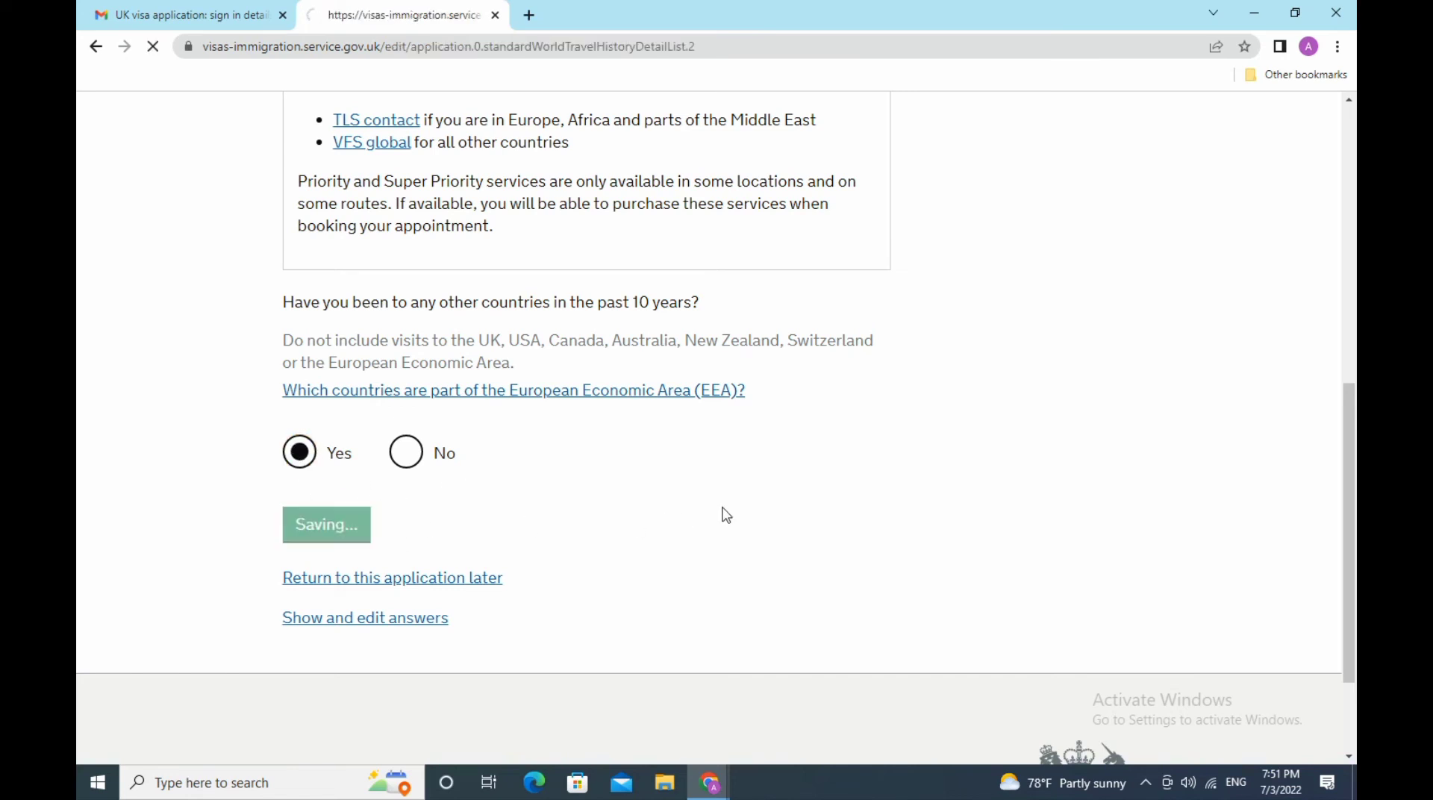
- Add Oman as the next country visited, with Tourism as the reason
{"action": "scroll", "coordinate": [672, 485], "scroll_direction": "down", "scroll_amount": 11}
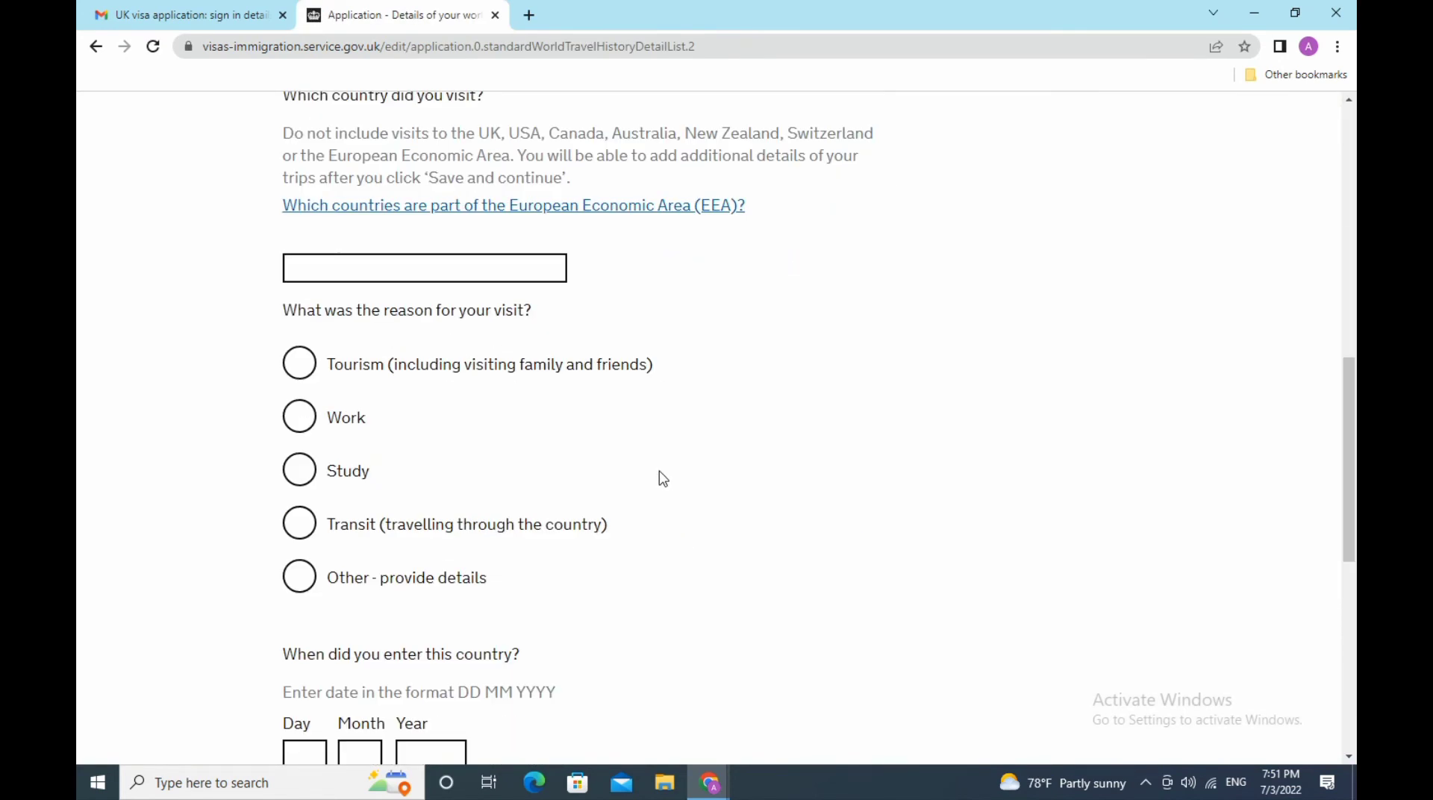
{"action": "left_click", "coordinate": [508, 269]}
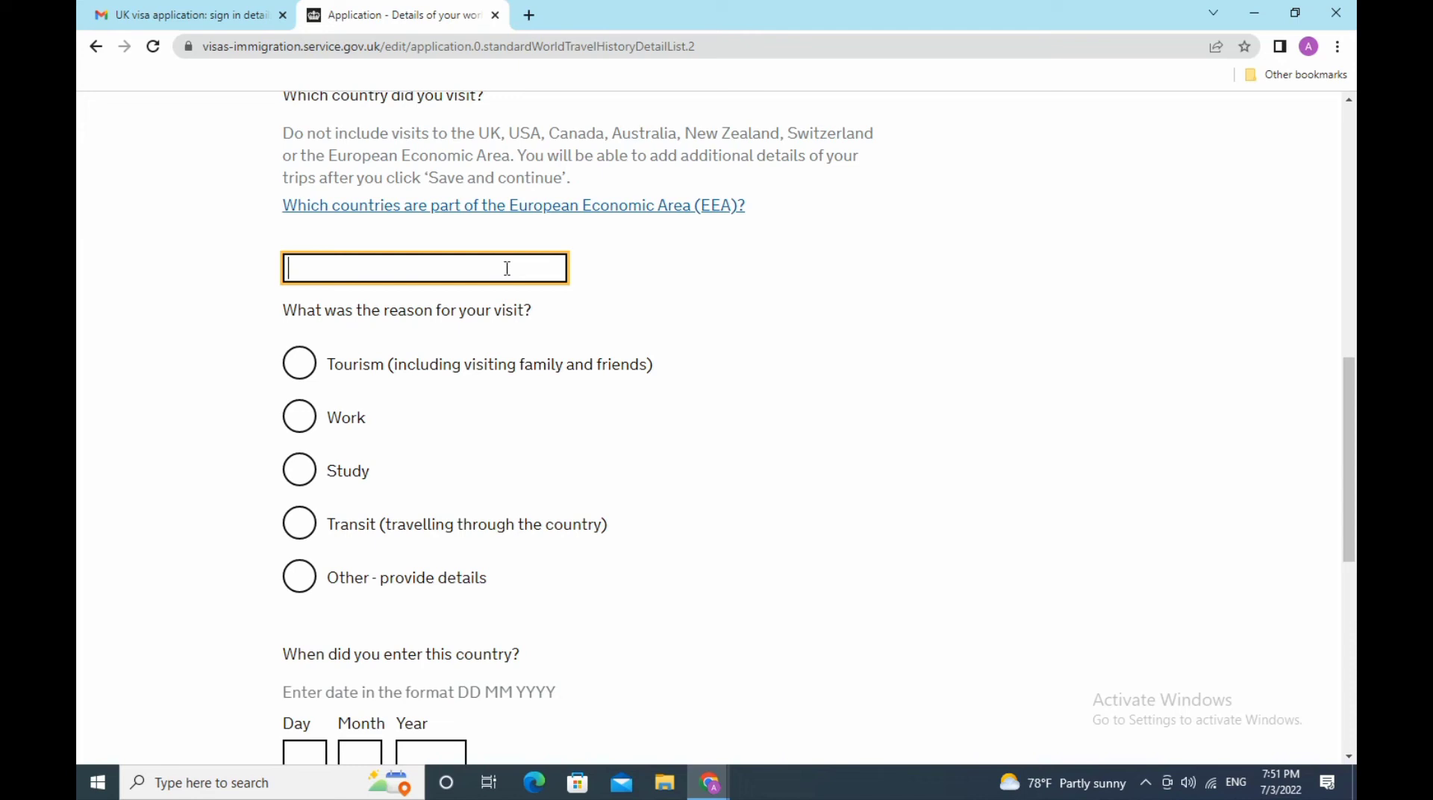
{"action": "type", "text": "oman"}
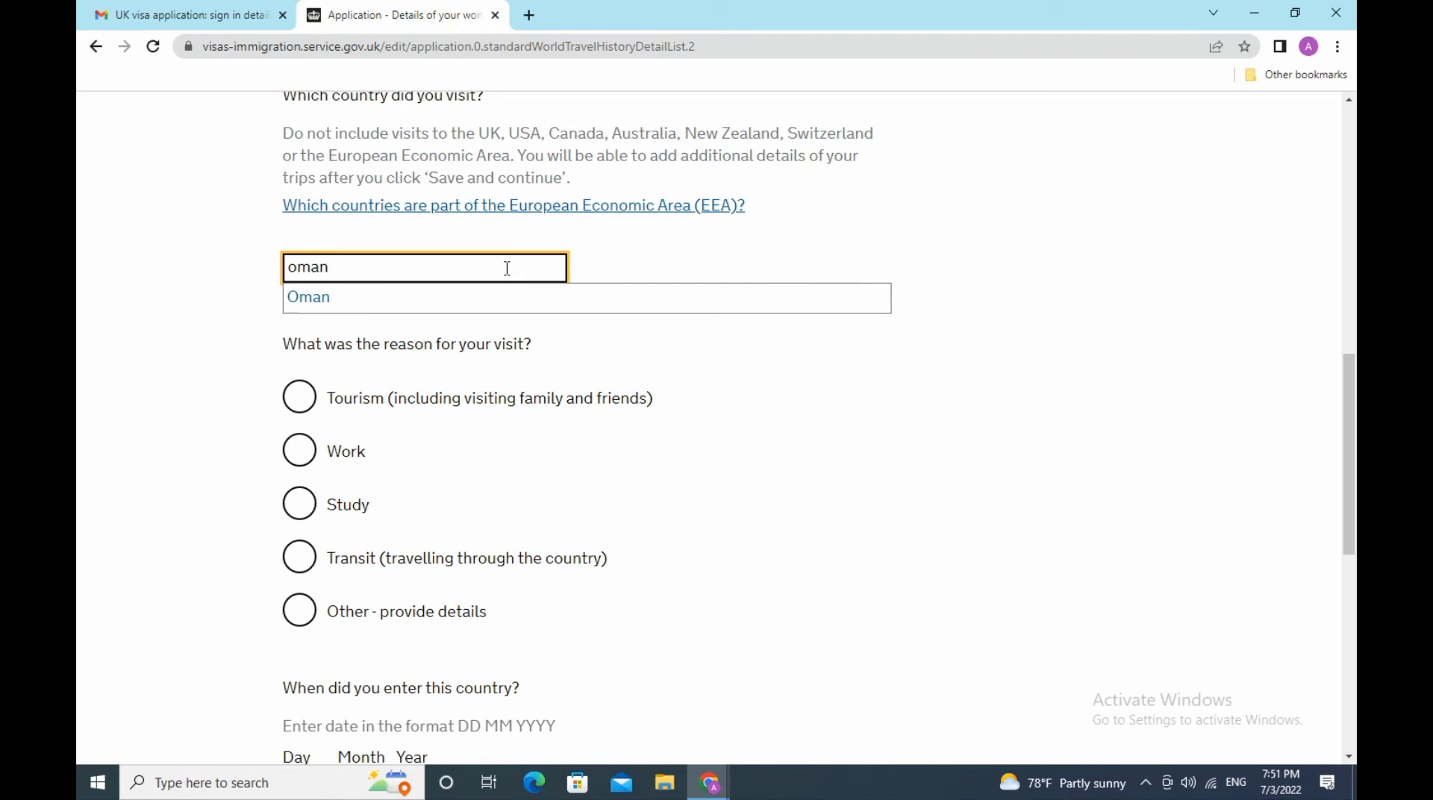
{"action": "left_click", "coordinate": [419, 303]}
{"action": "left_click", "coordinate": [301, 366]}
- Enter 08/03/2022 as the date of entering Oman
{"action": "scroll", "coordinate": [750, 426], "scroll_direction": "down", "scroll_amount": 3}
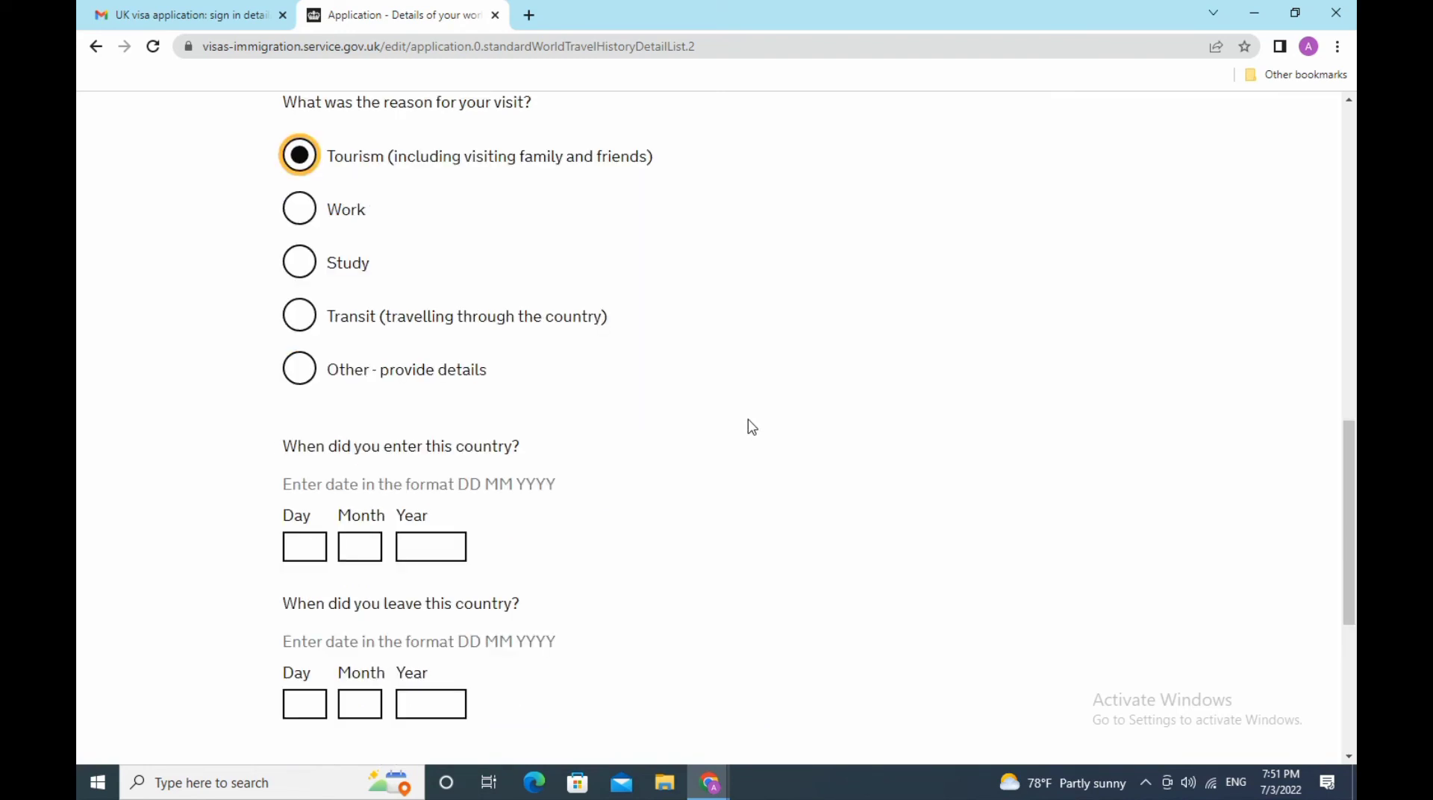
{"action": "left_click", "coordinate": [307, 547]}
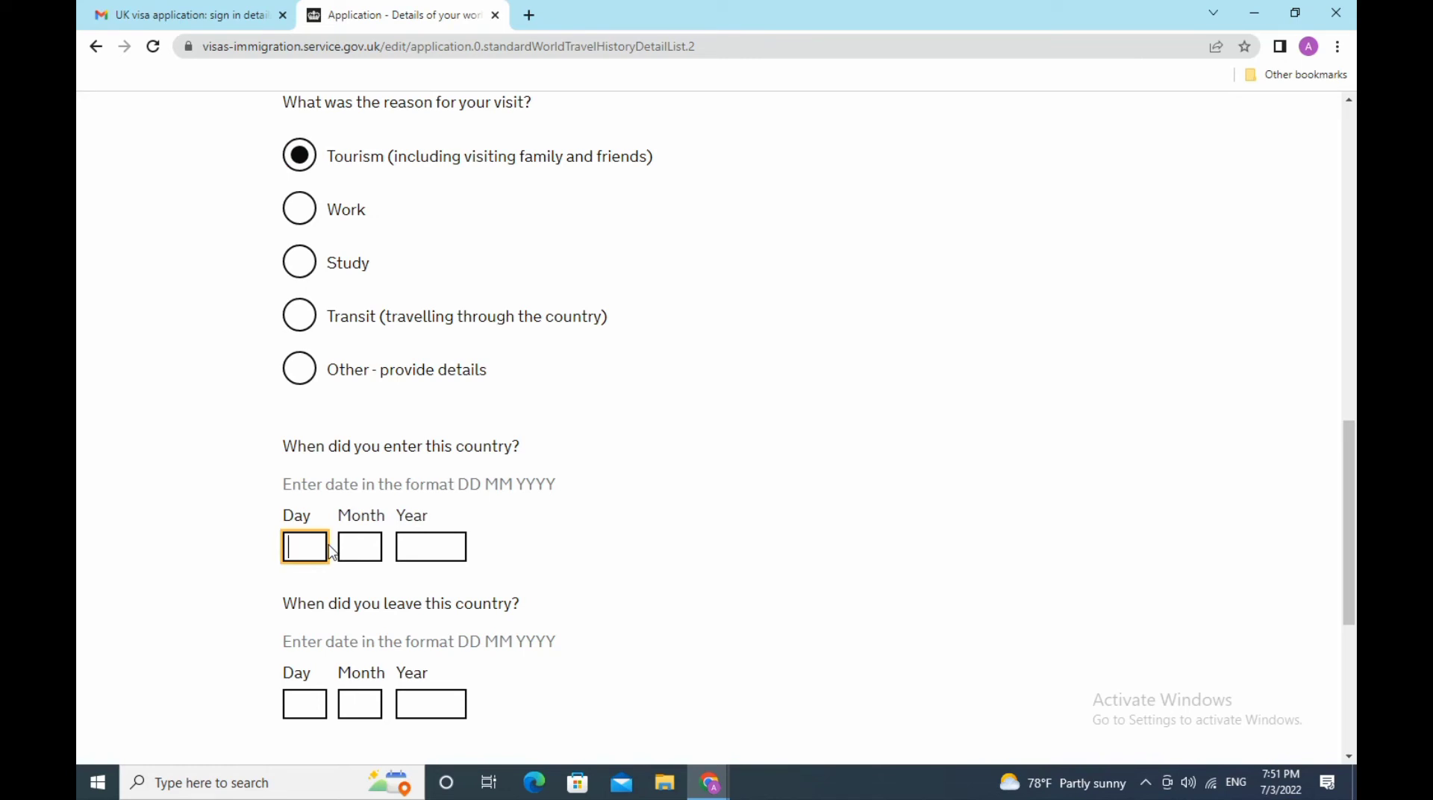
{"action": "type", "text": "08"}
{"action": "left_click", "coordinate": [347, 551]}
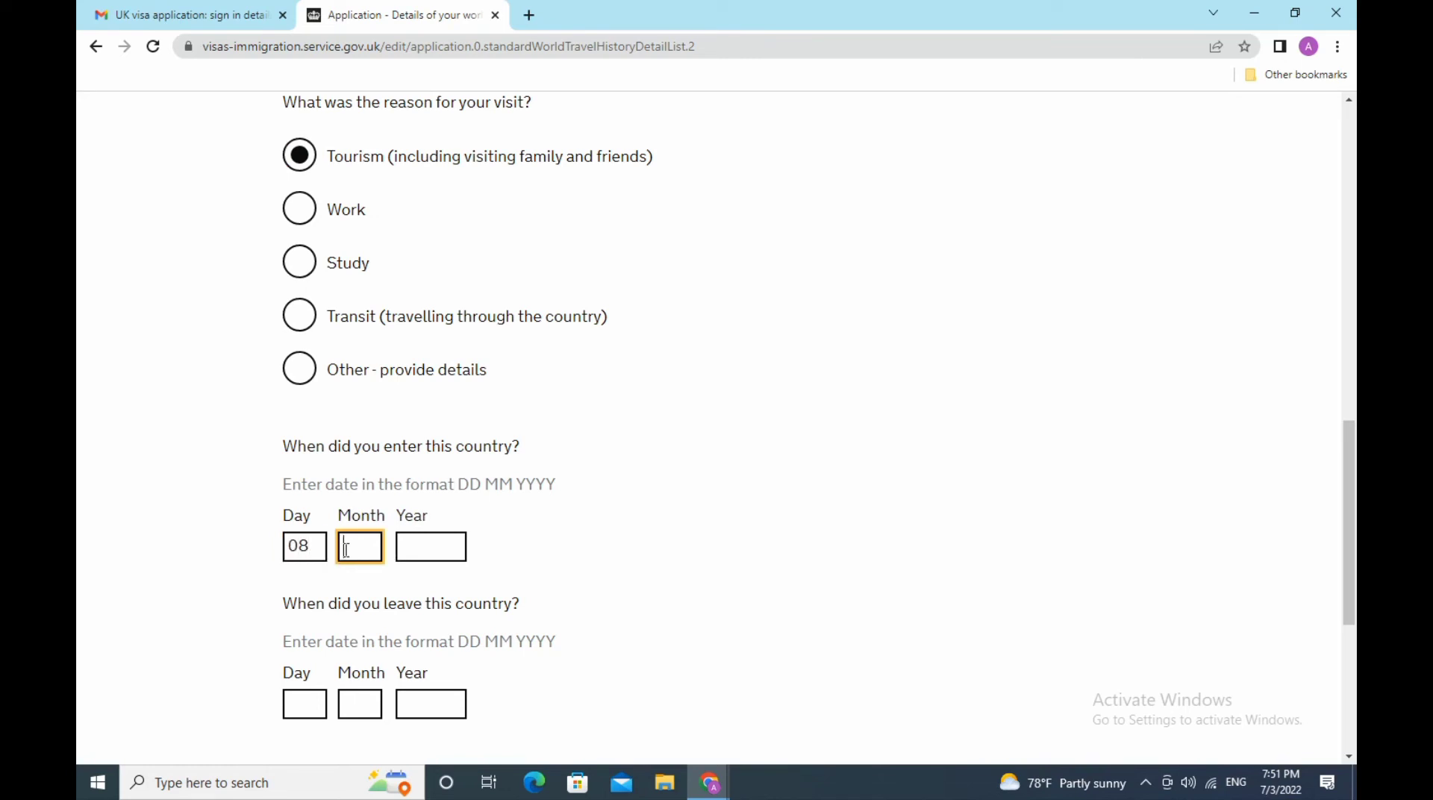
{"action": "type", "text": "03"}
{"action": "left_click", "coordinate": [422, 551]}
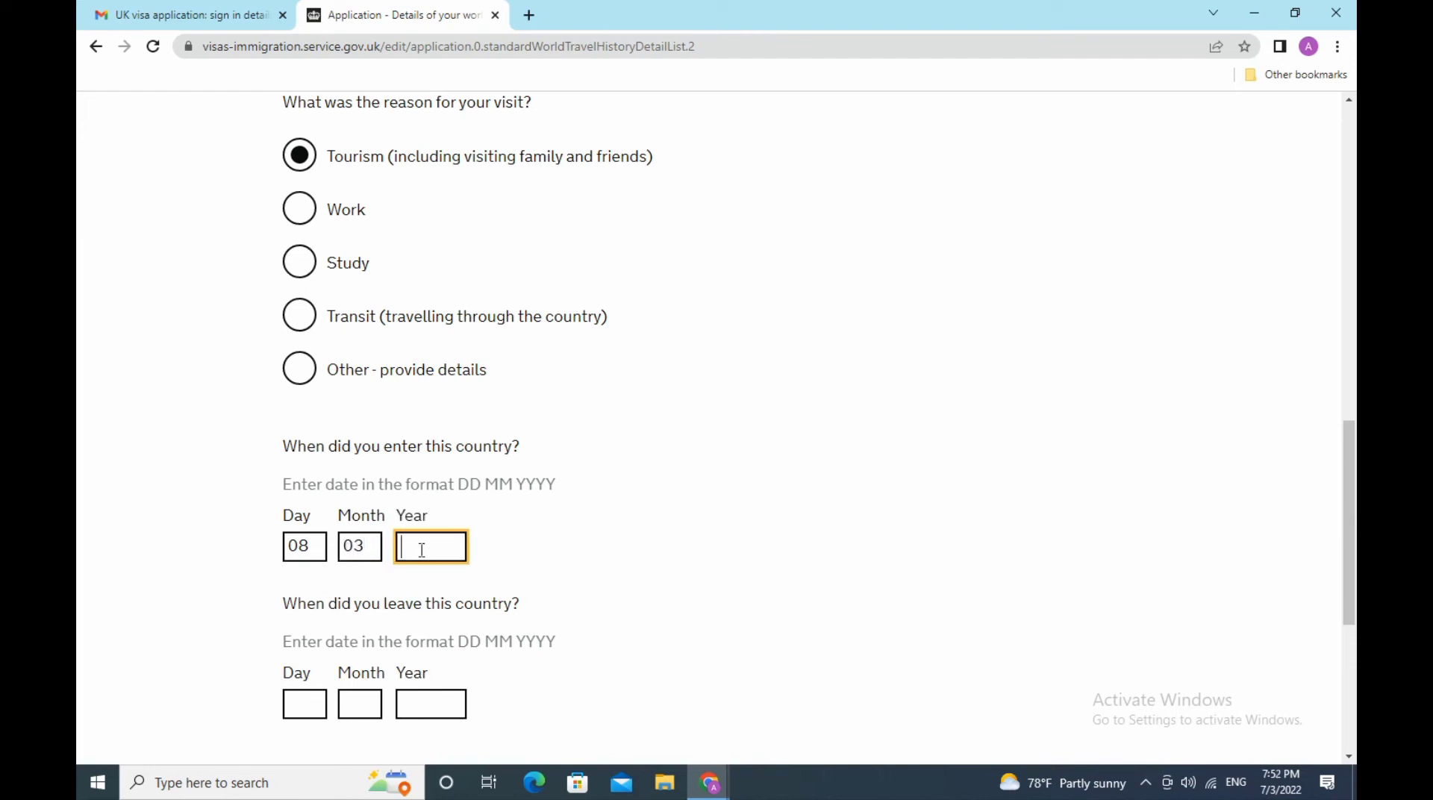
{"action": "type", "text": "2022"}
- Enter 16/03/2022 as the date of leaving Oman
{"action": "scroll", "coordinate": [1342, 450], "scroll_direction": "down", "scroll_amount": 3}
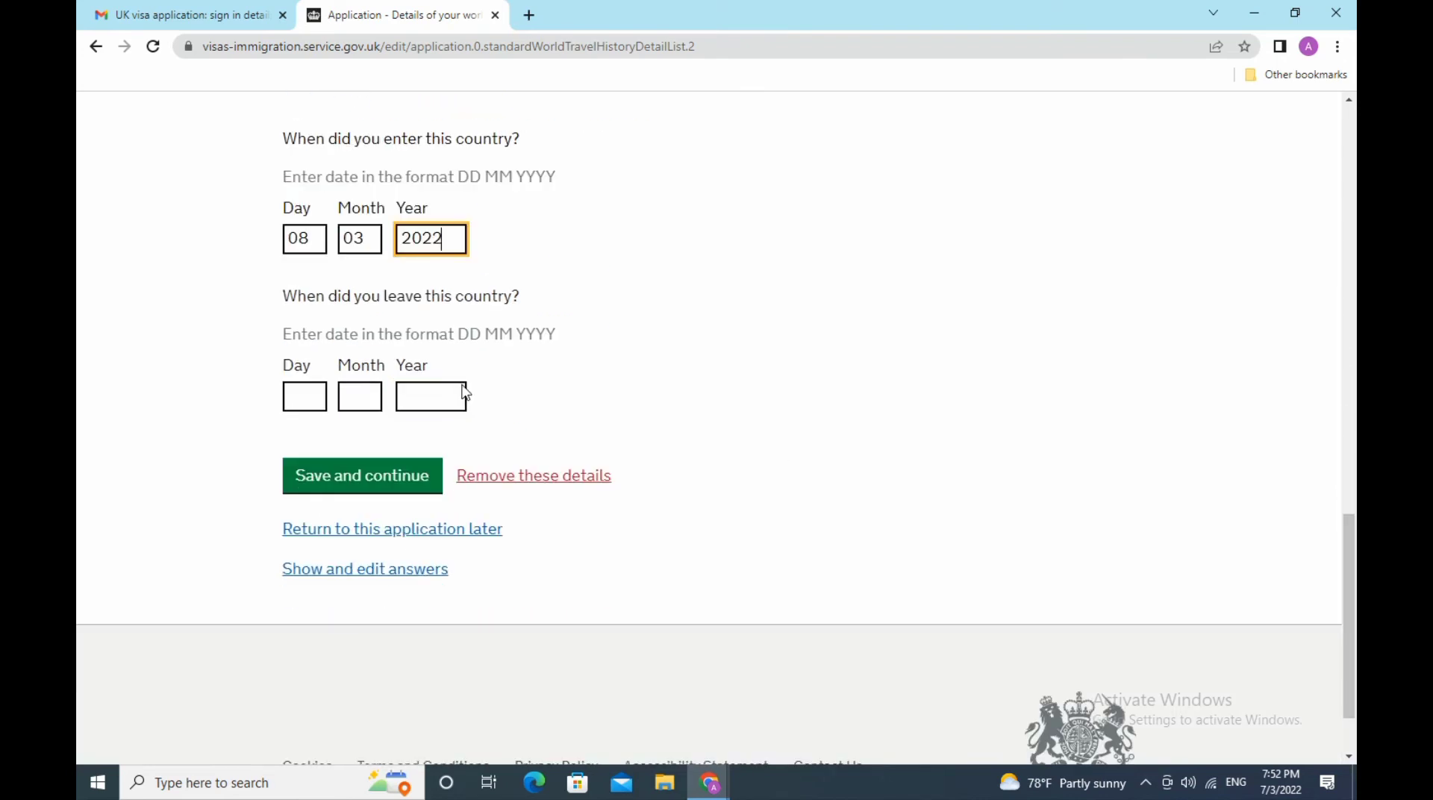
{"action": "left_click", "coordinate": [310, 396]}
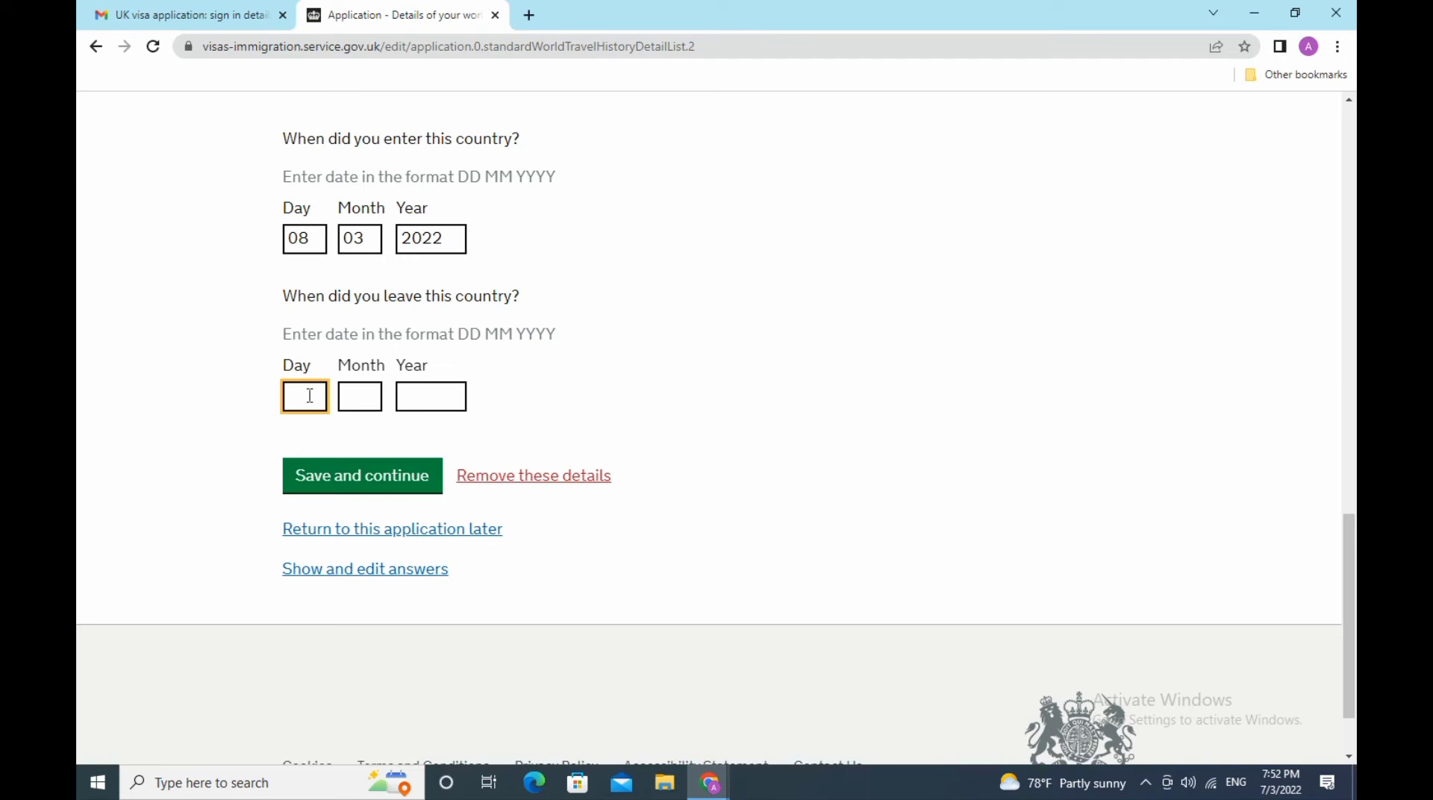
{"action": "type", "text": "16"}
{"action": "left_click", "coordinate": [354, 399]}
{"action": "type", "text": "0"}
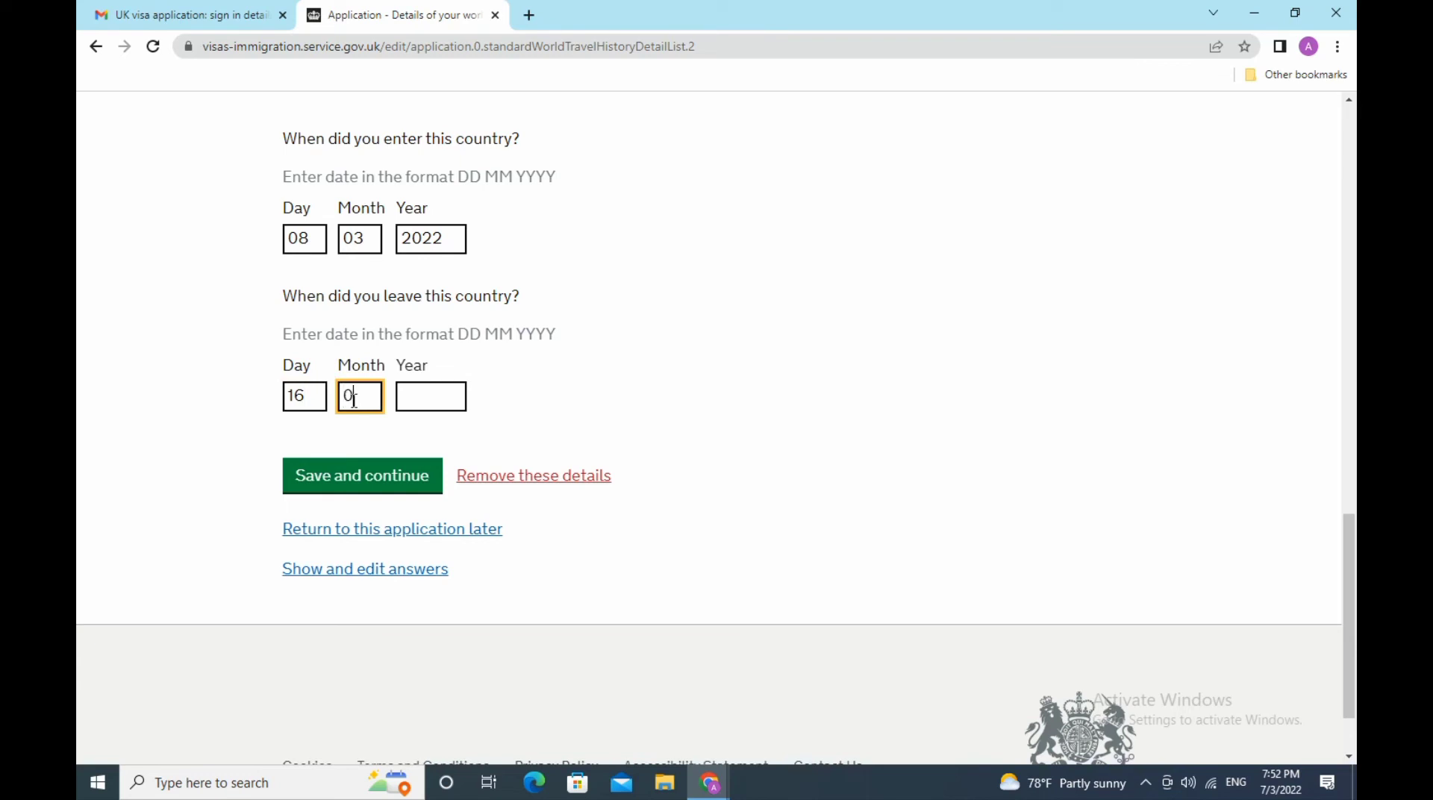
{"action": "type", "text": "3"}
{"action": "left_click", "coordinate": [434, 391]}
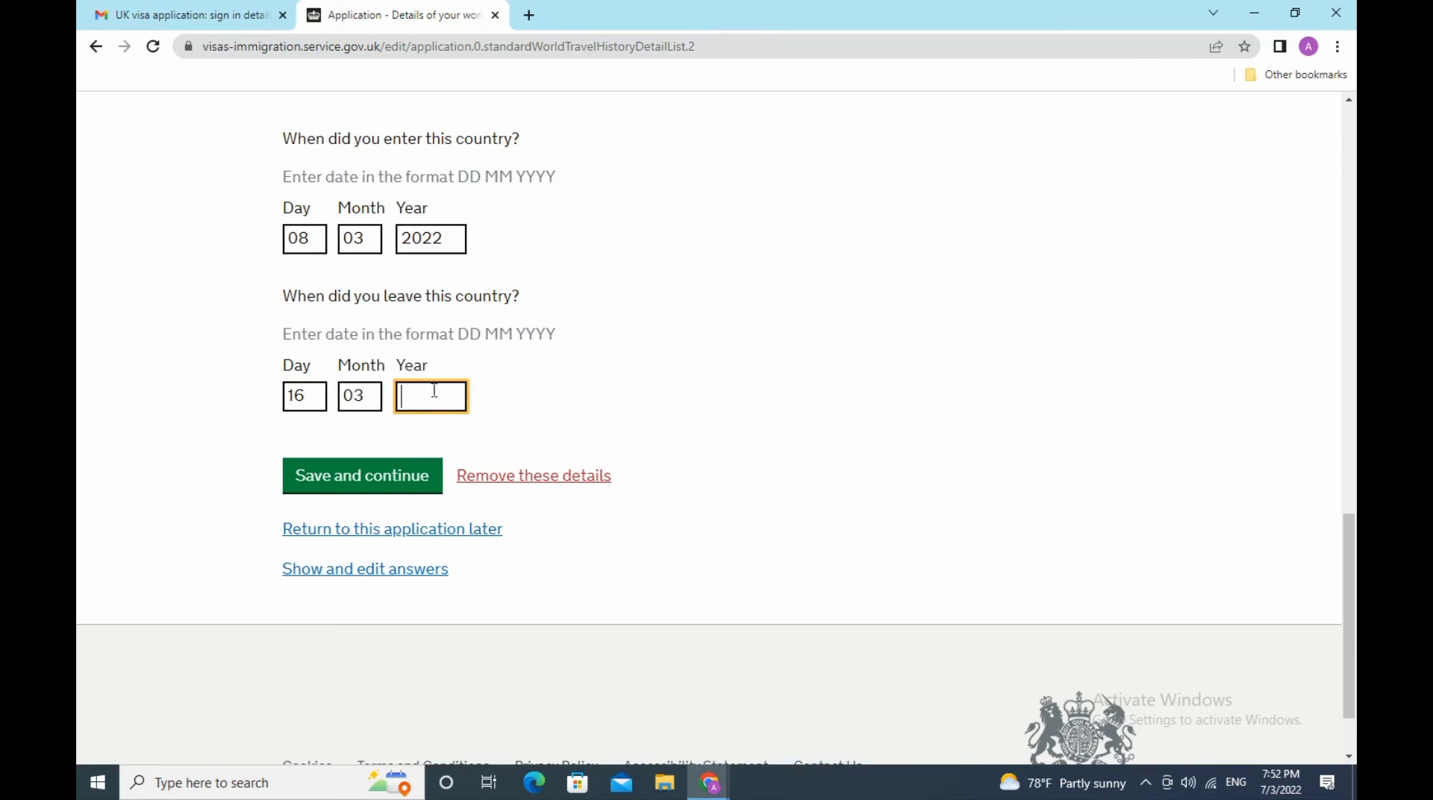
{"action": "type", "text": "2022"}
- Save the Oman trip and bring up the question about other countries visited in the past 10 years
{"action": "left_click", "coordinate": [389, 491]}
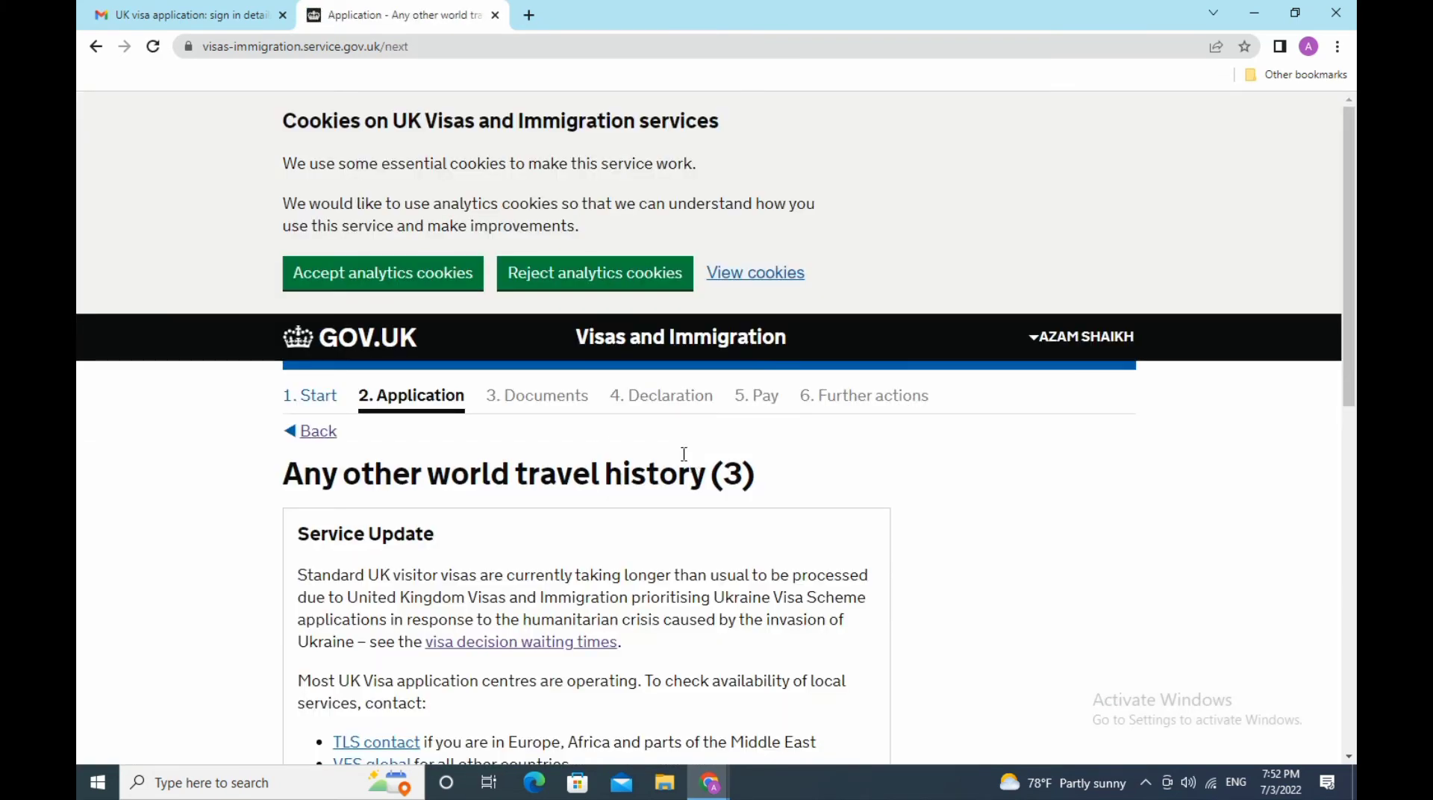
{"action": "scroll", "coordinate": [692, 457], "scroll_direction": "down", "scroll_amount": 8}
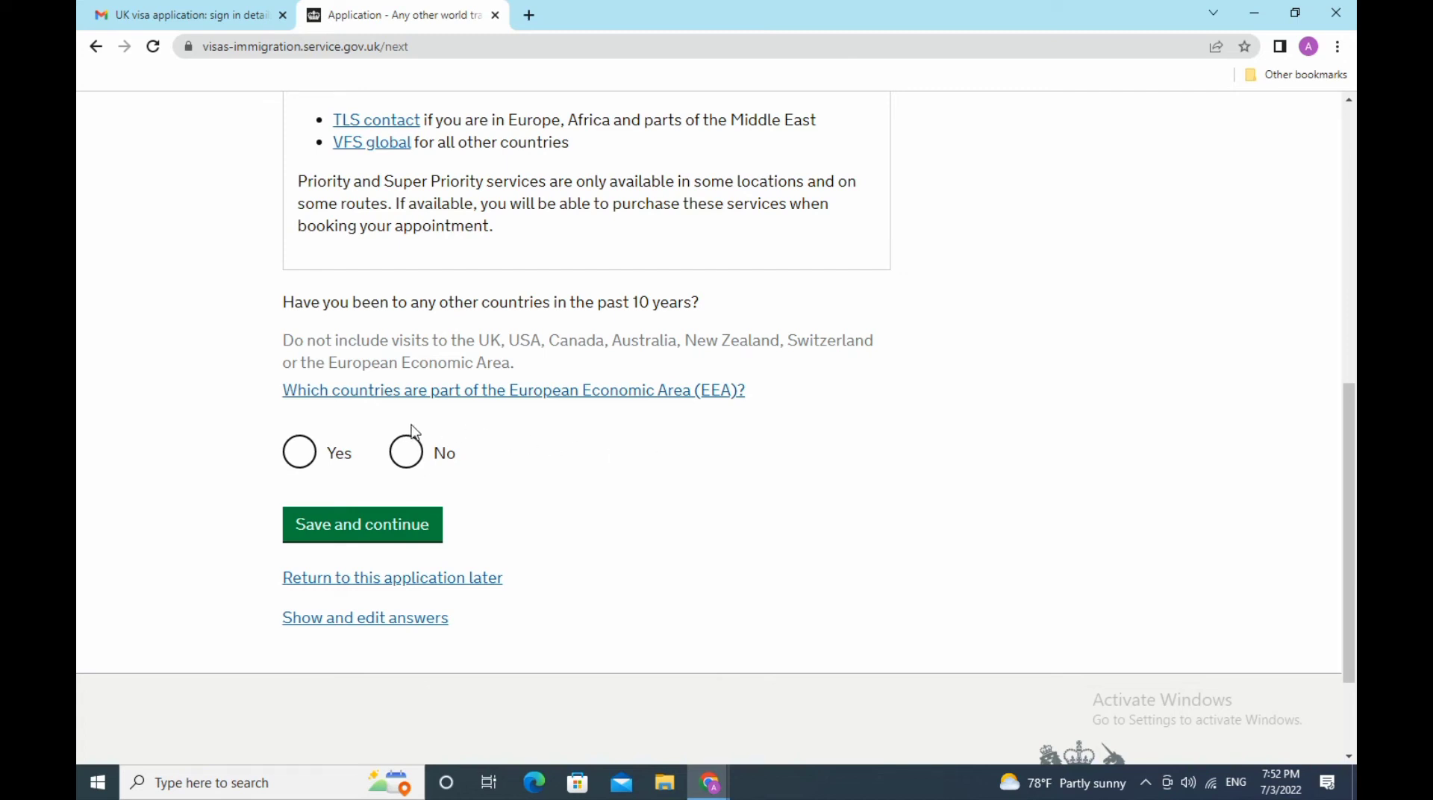
- Answer Yes to having visited other countries in the past 10 years and save
{"action": "left_click", "coordinate": [298, 452]}
{"action": "left_click", "coordinate": [408, 524]}
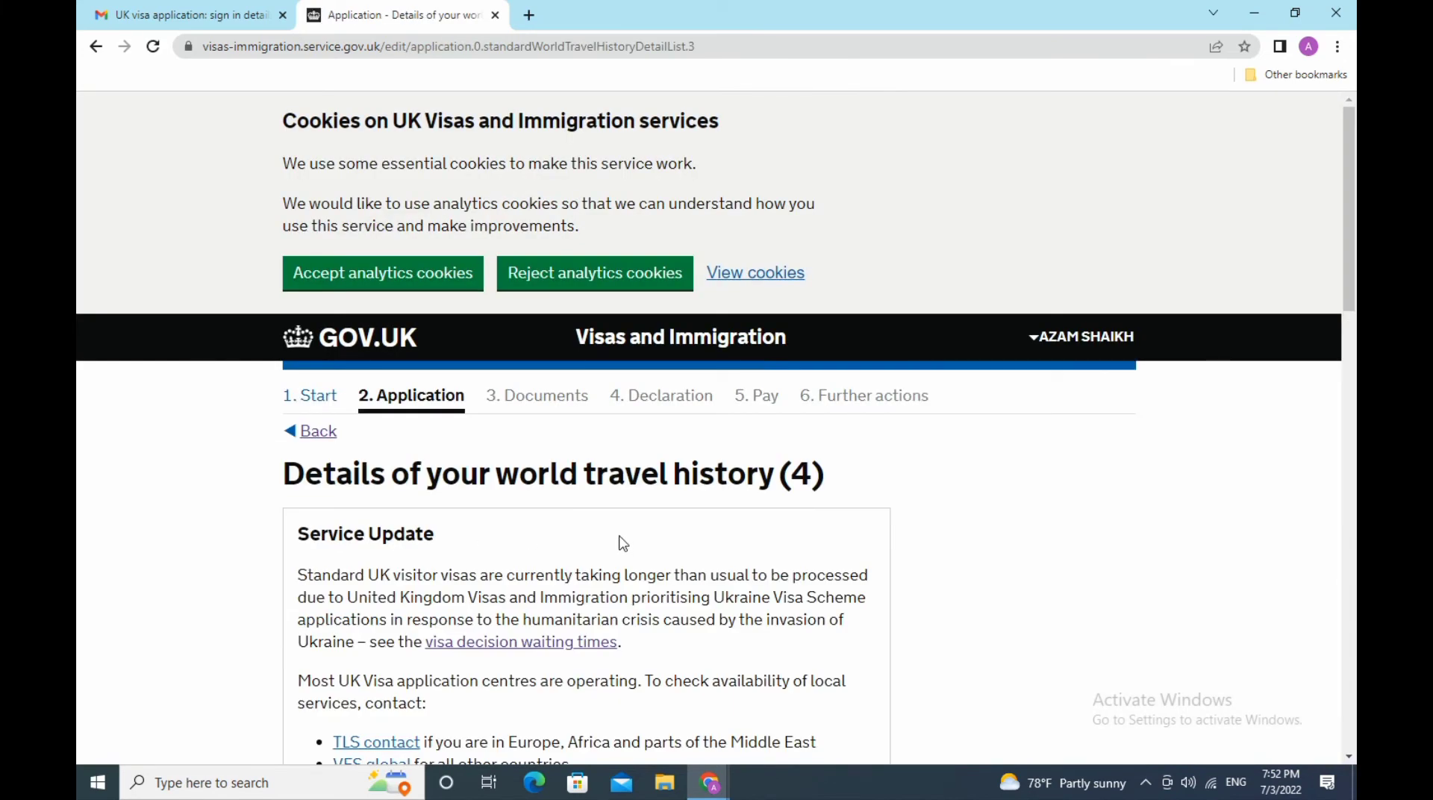
- Enter Bulgaria as the visited country with Tourism as the reason
{"action": "scroll", "coordinate": [624, 542], "scroll_direction": "down", "scroll_amount": 9}
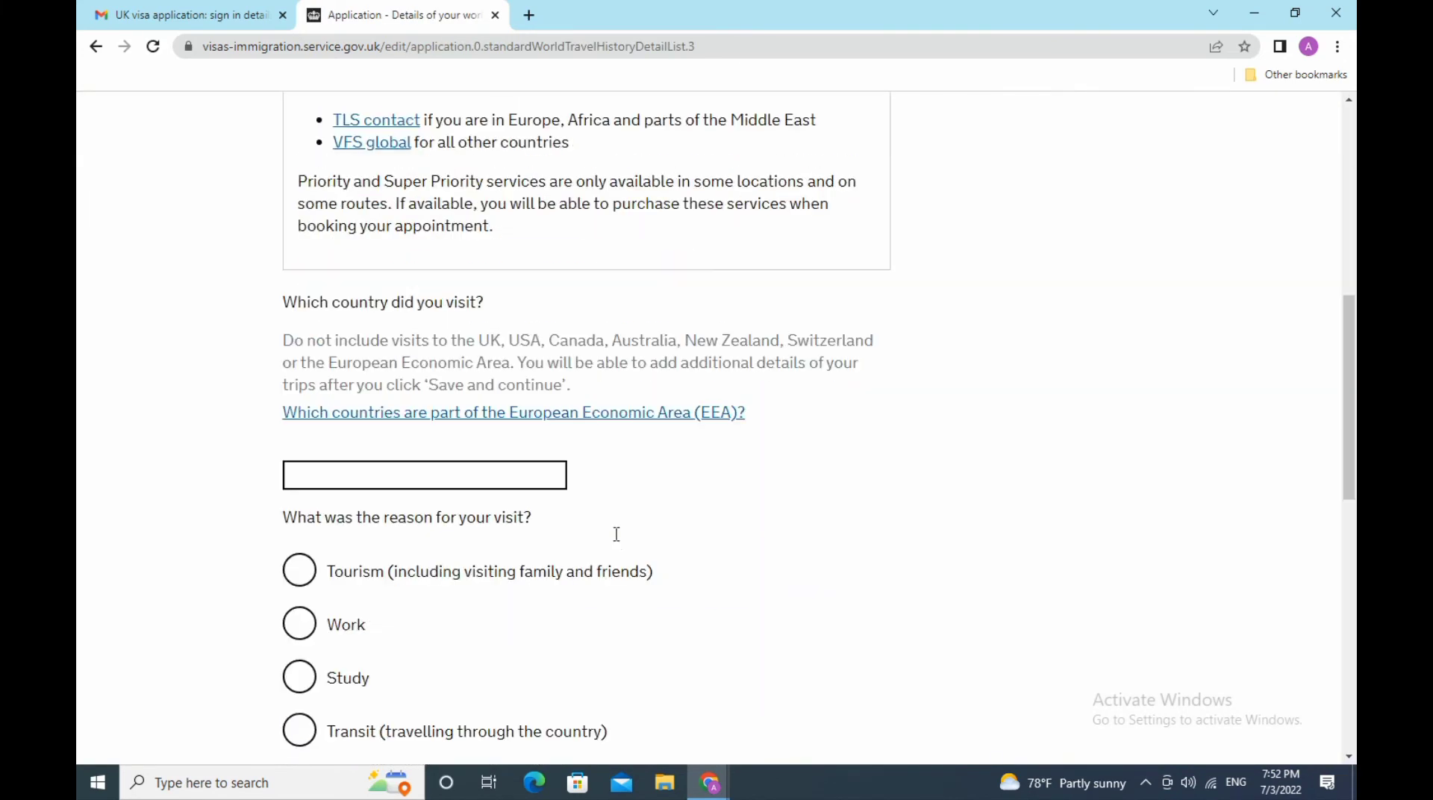
{"action": "scroll", "coordinate": [616, 539], "scroll_direction": "down", "scroll_amount": 3}
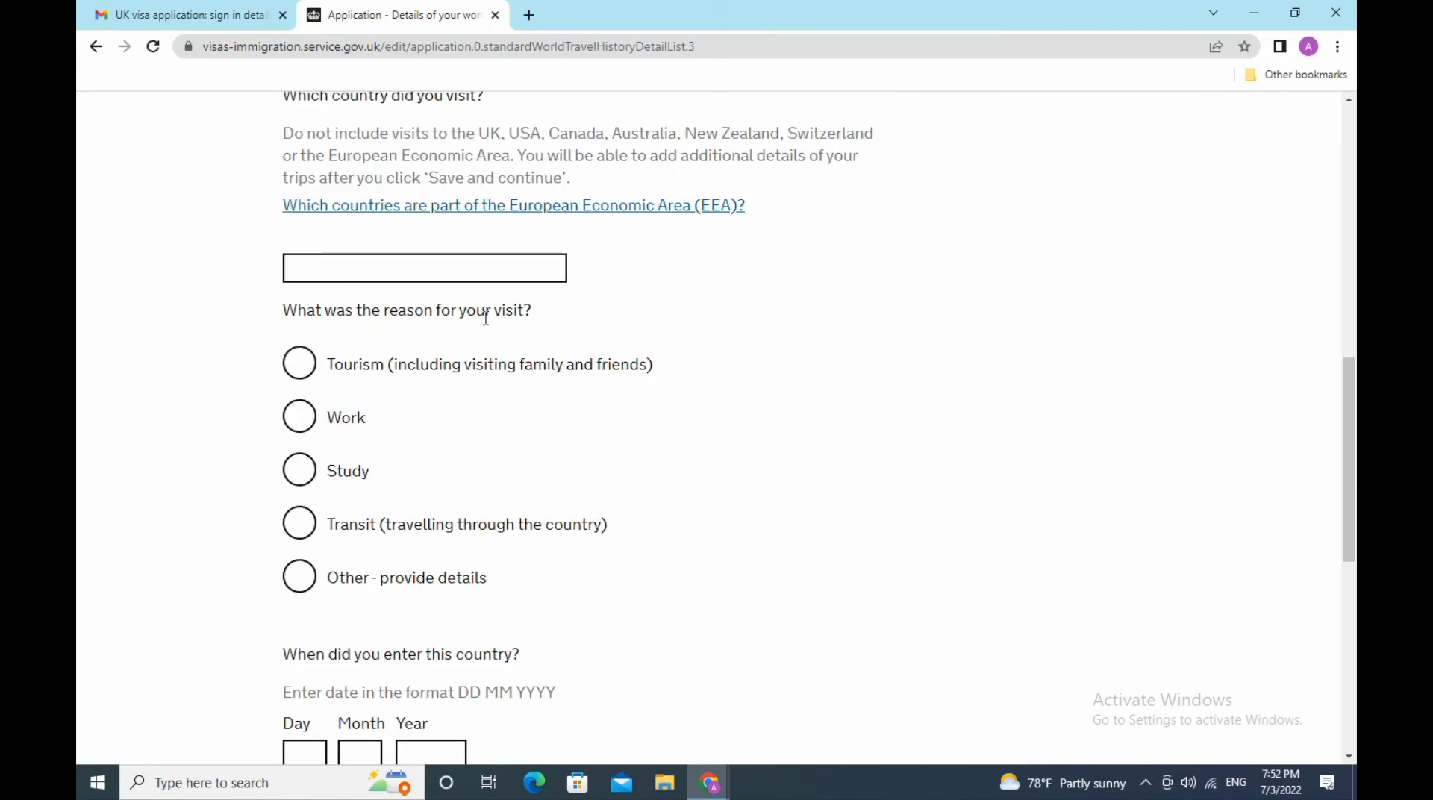
{"action": "left_click", "coordinate": [506, 275]}
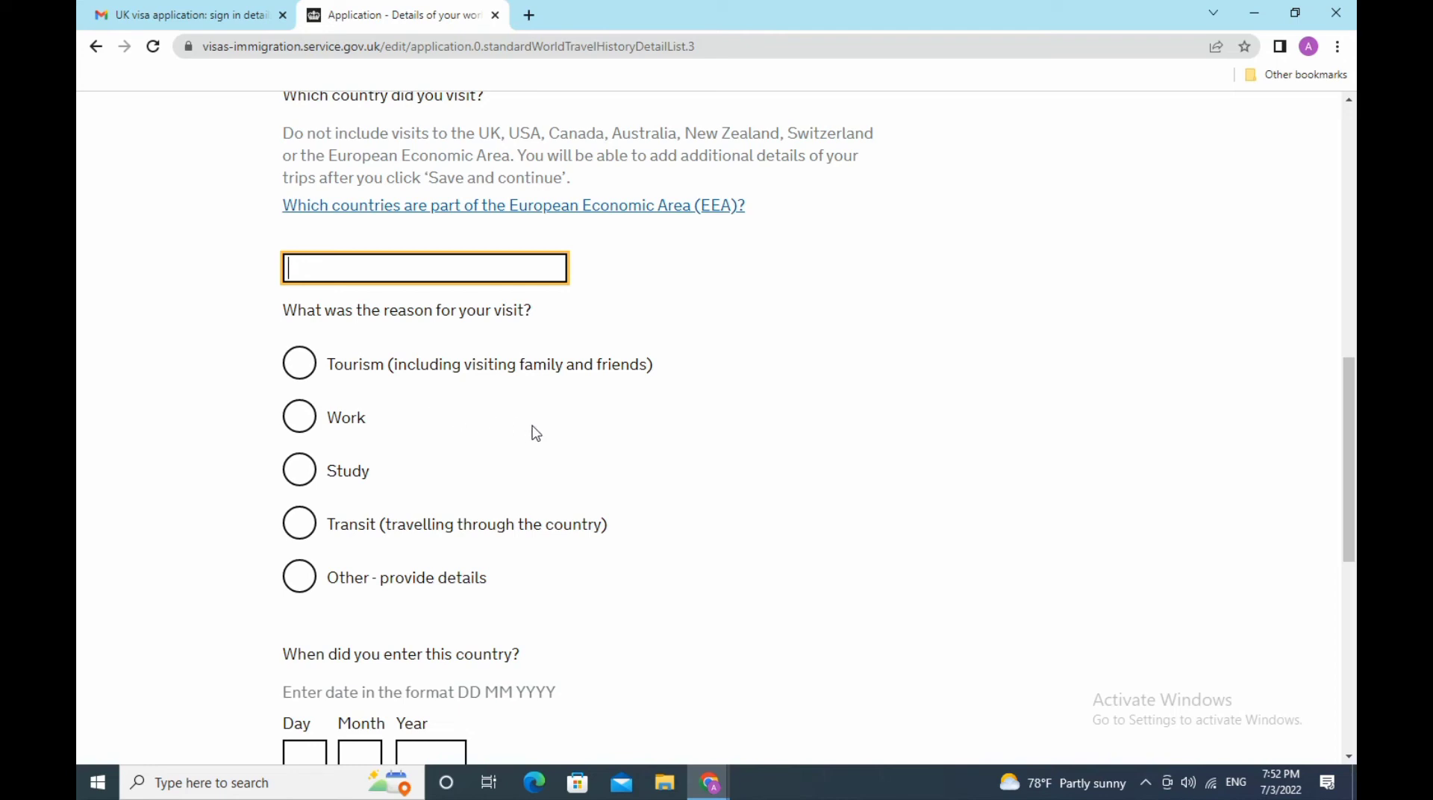
{"action": "type", "text": "Bulgaria"}
{"action": "left_click", "coordinate": [300, 364]}
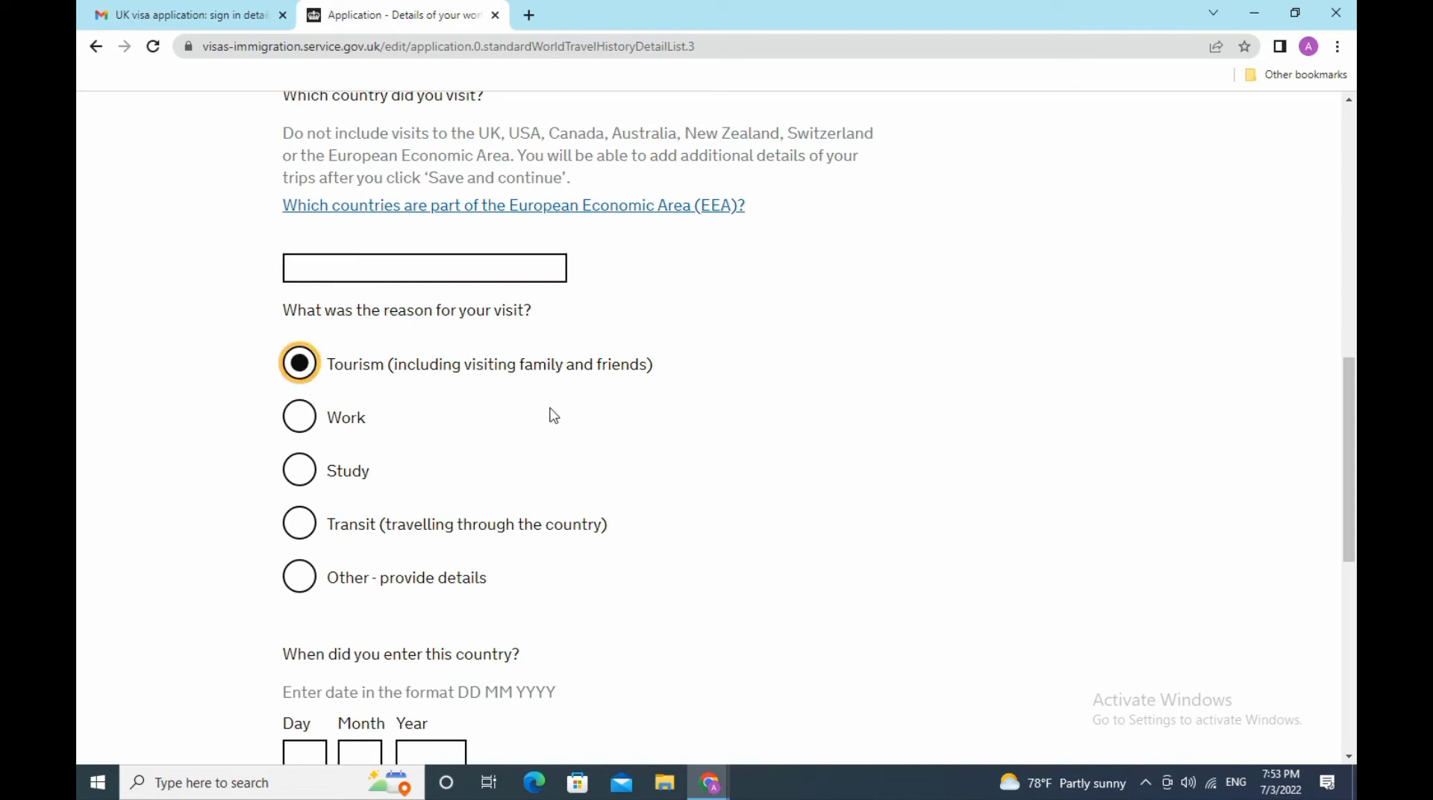
- Enter 03/03/2022 as the date of entering the country
{"action": "scroll", "coordinate": [553, 416], "scroll_direction": "down", "scroll_amount": 3}
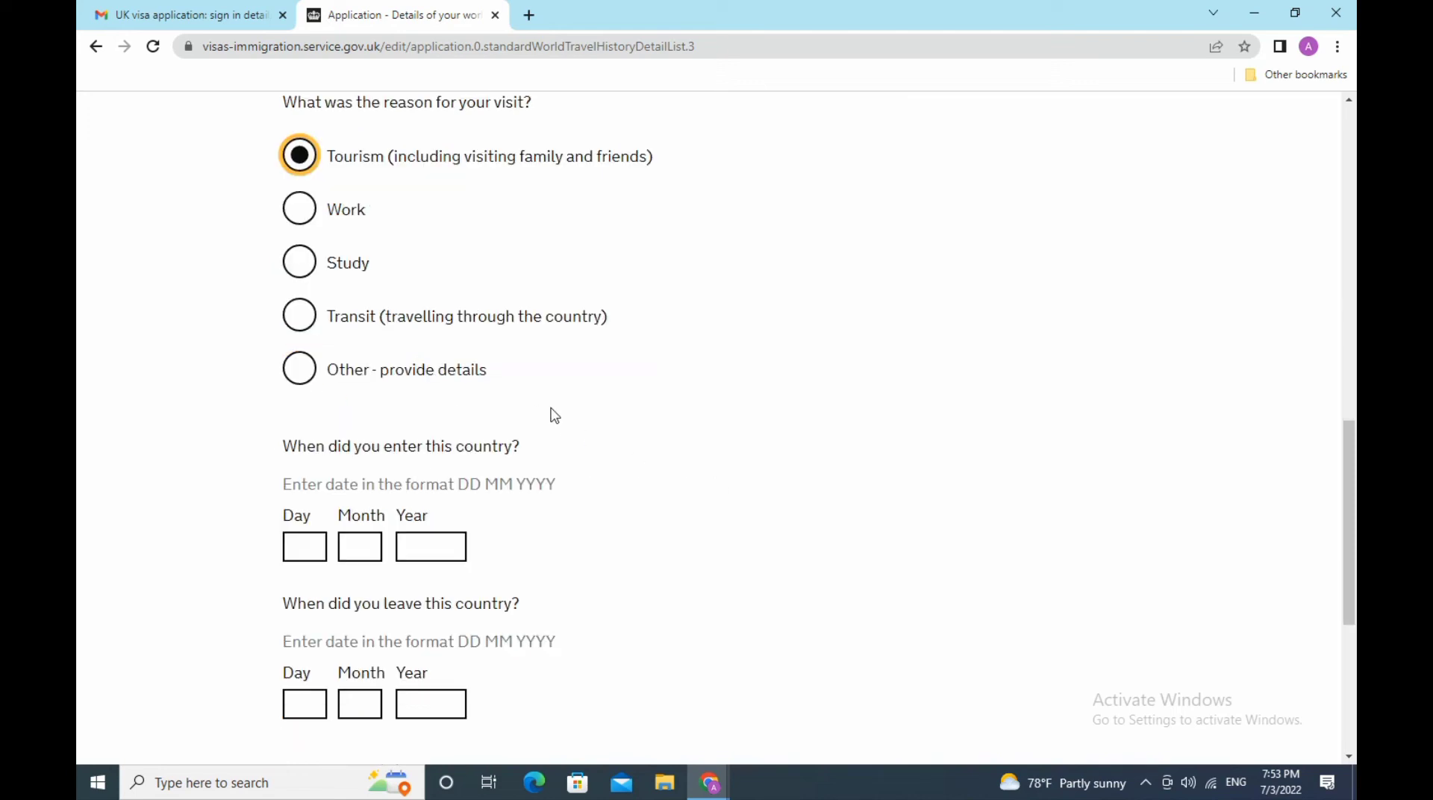
{"action": "left_click", "coordinate": [306, 547]}
{"action": "type", "text": "03"}
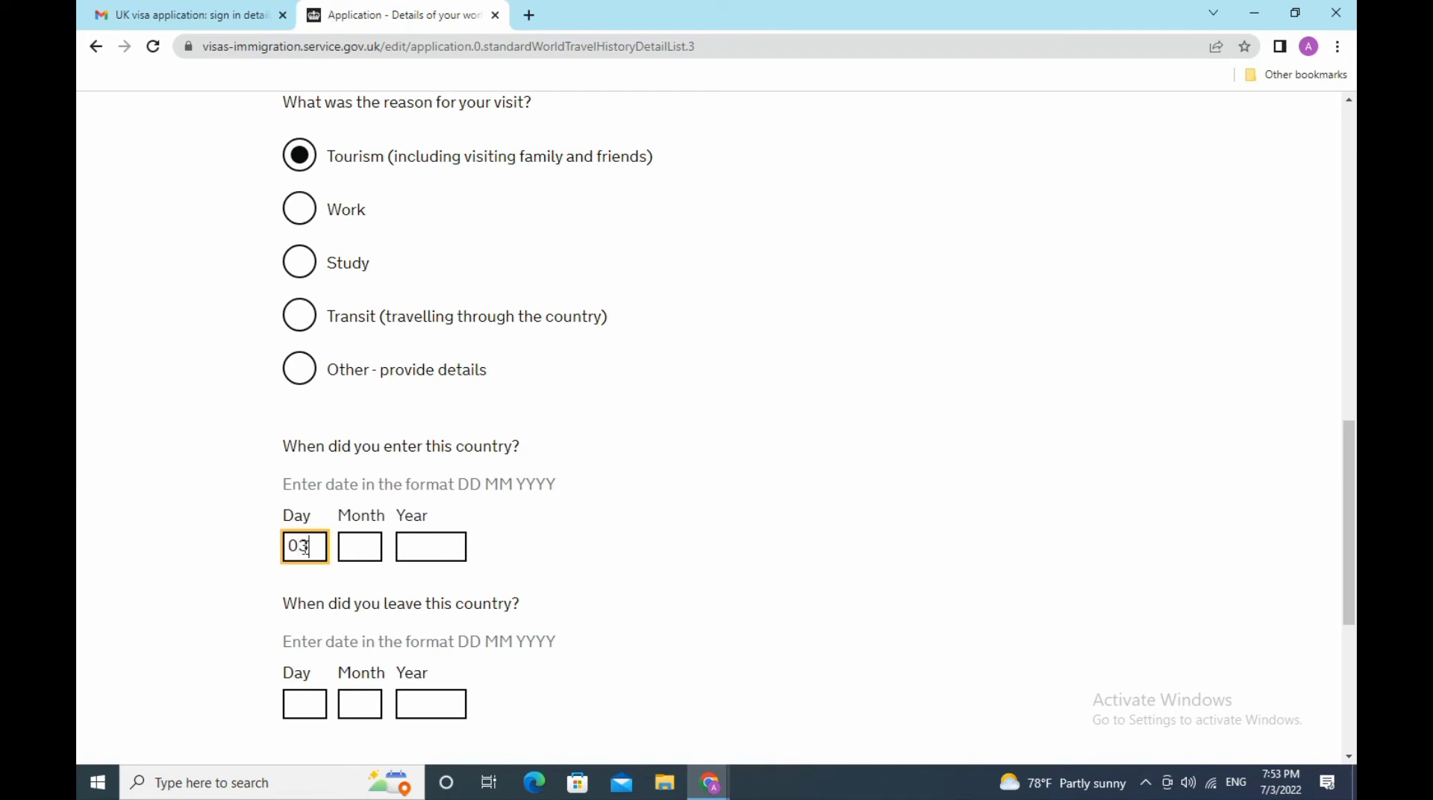
{"action": "left_click", "coordinate": [364, 549]}
{"action": "type", "text": "03"}
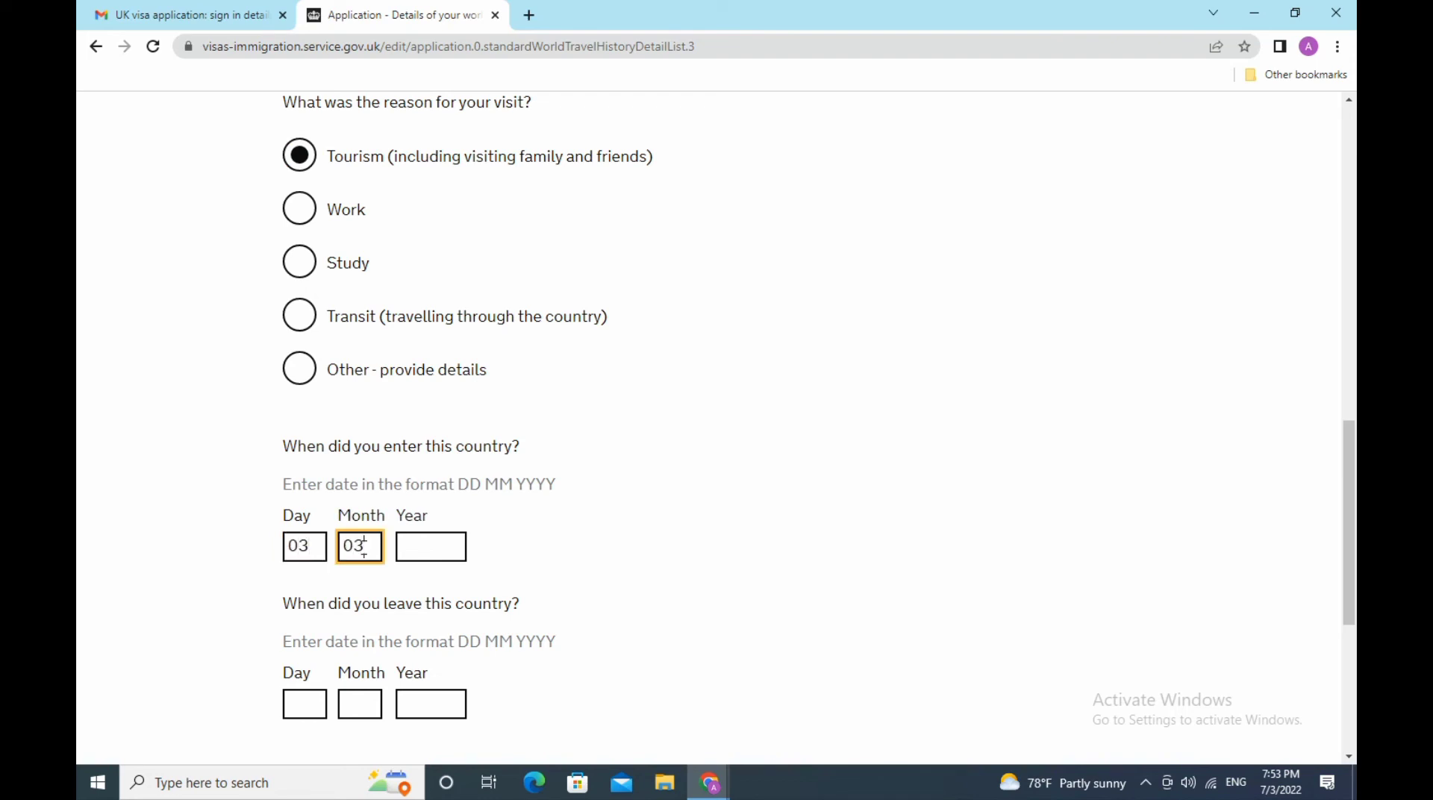
{"action": "left_click", "coordinate": [420, 545]}
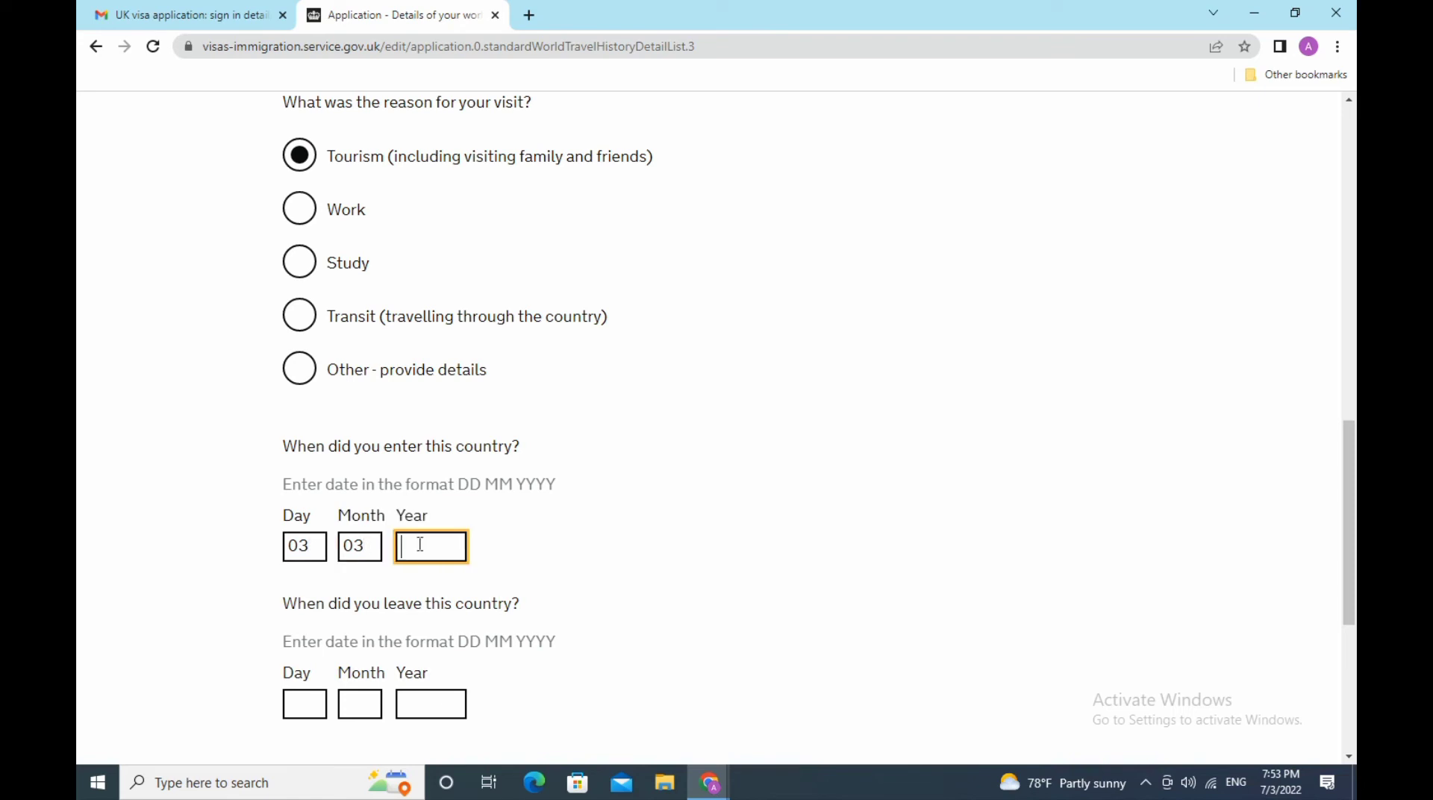
{"action": "type", "text": "2022"}
- Enter 08/03/2022 as the leaving date and save the trip
{"action": "scroll", "coordinate": [463, 557], "scroll_direction": "down", "scroll_amount": 3}
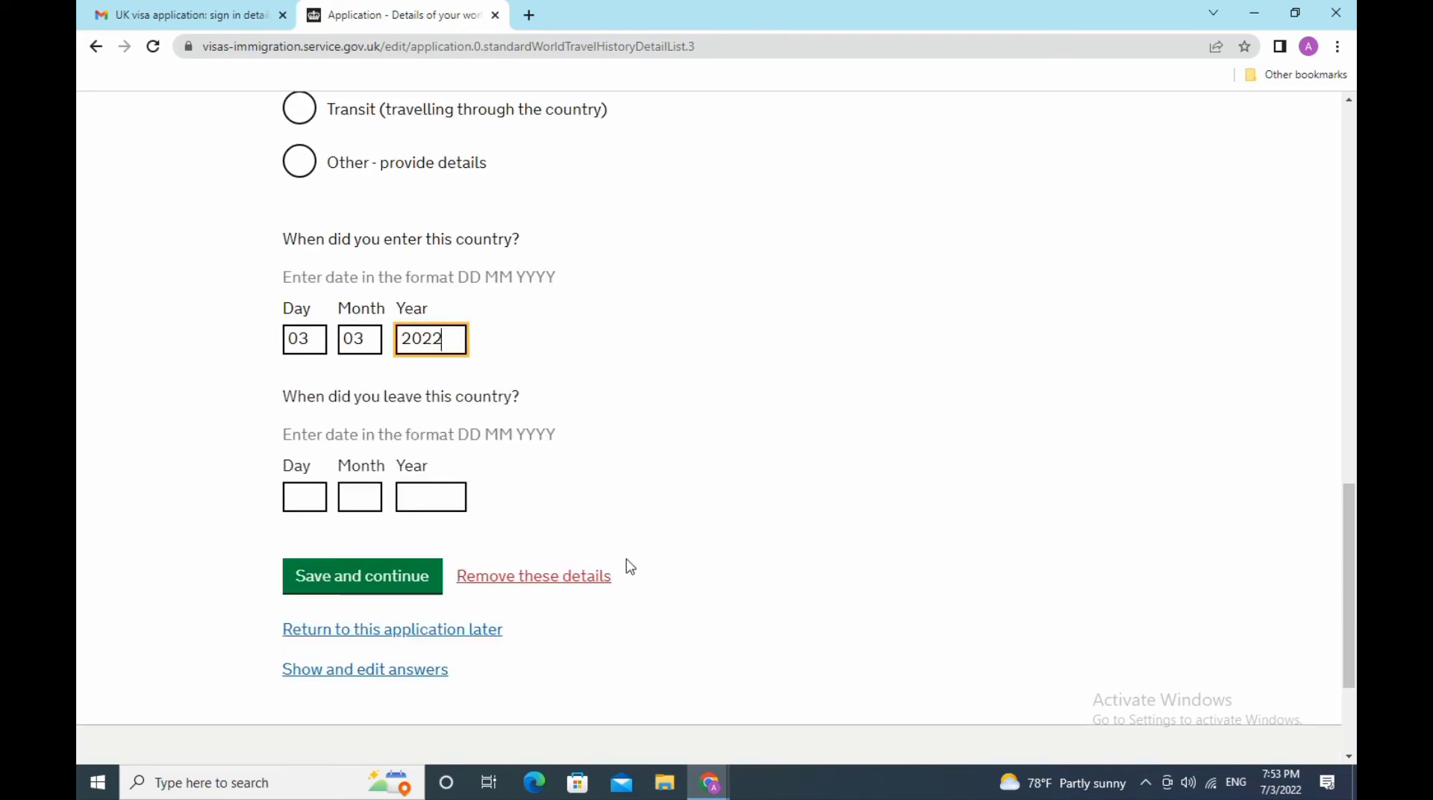
{"action": "left_click", "coordinate": [307, 499]}
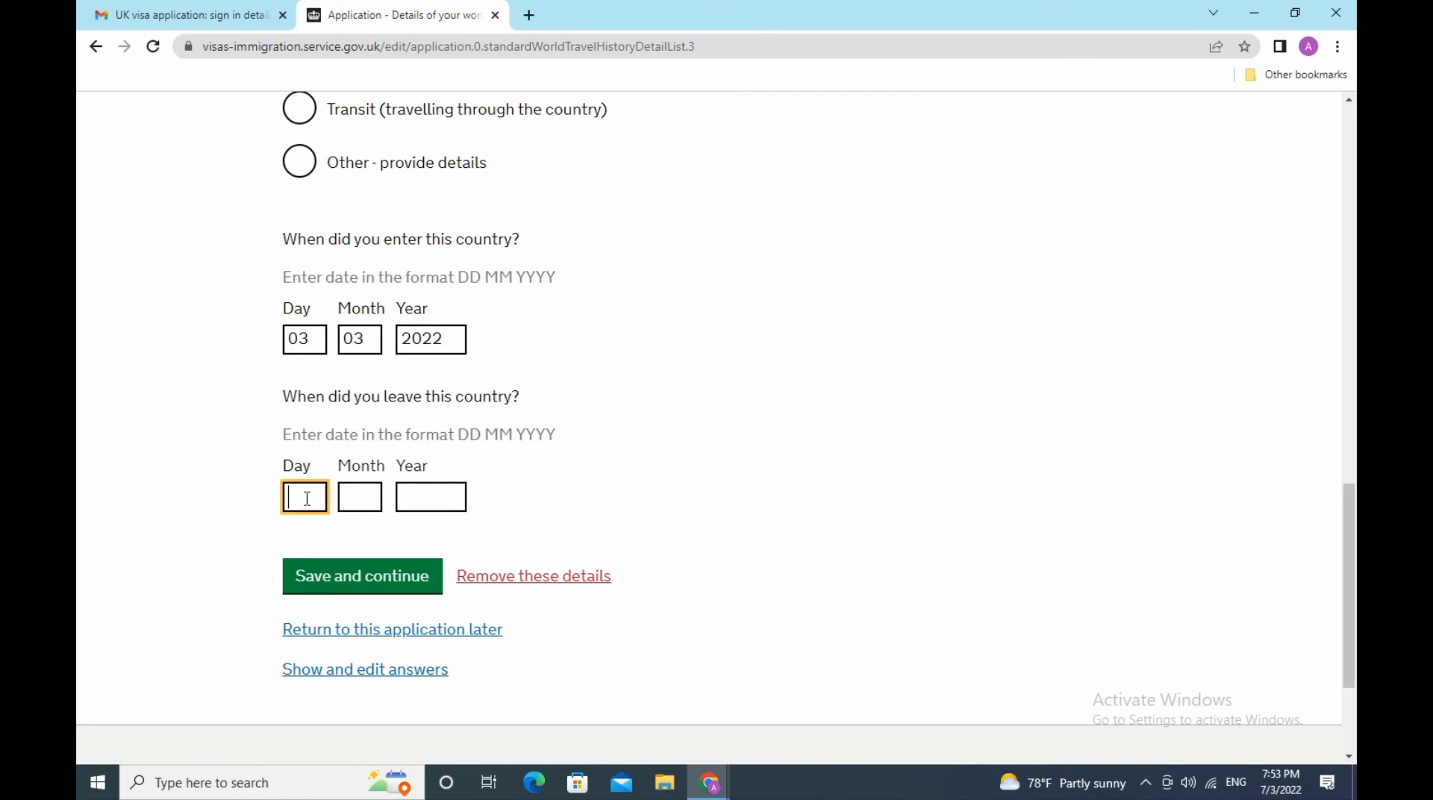
{"action": "type", "text": "08"}
{"action": "left_click", "coordinate": [355, 499]}
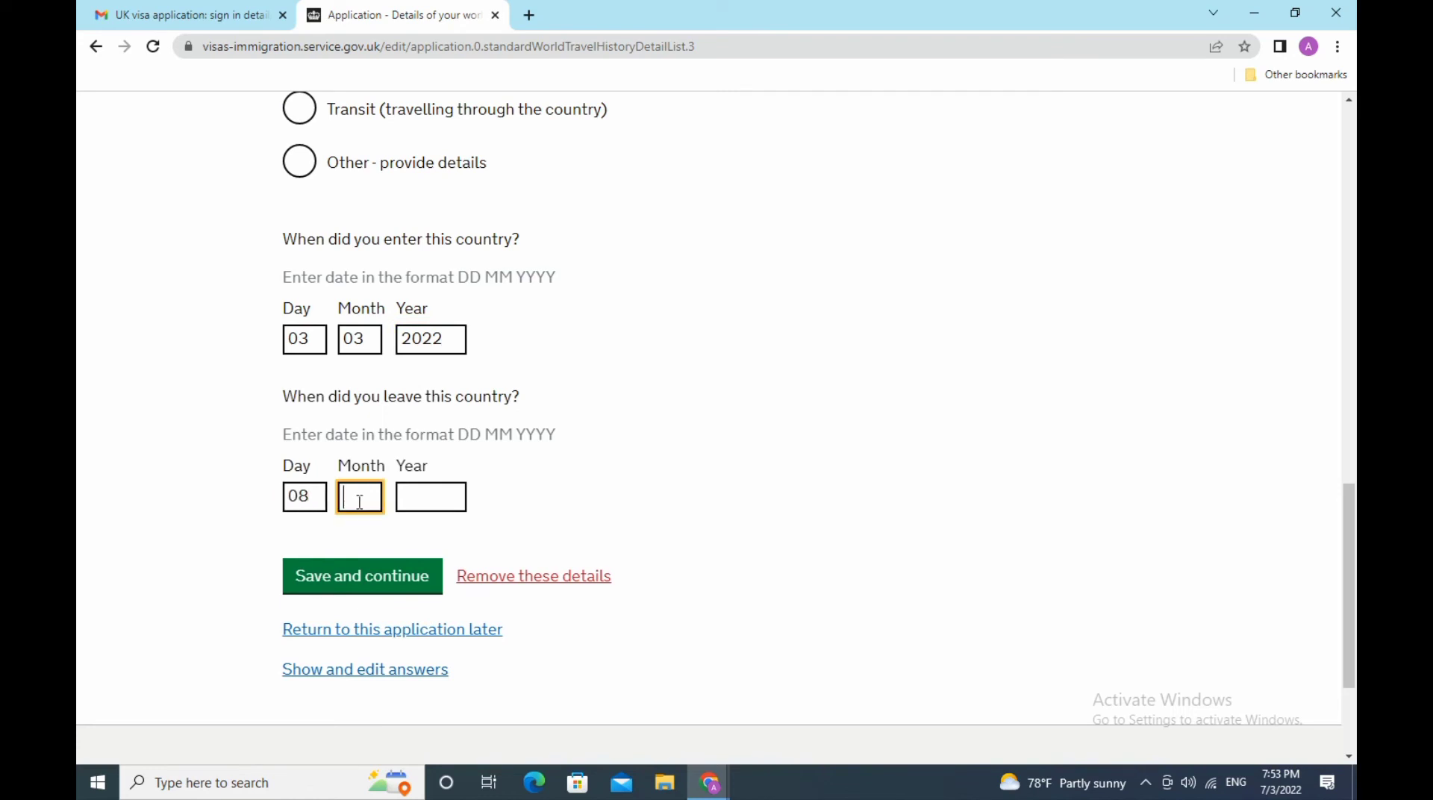
{"action": "type", "text": "03"}
{"action": "left_click", "coordinate": [446, 497]}
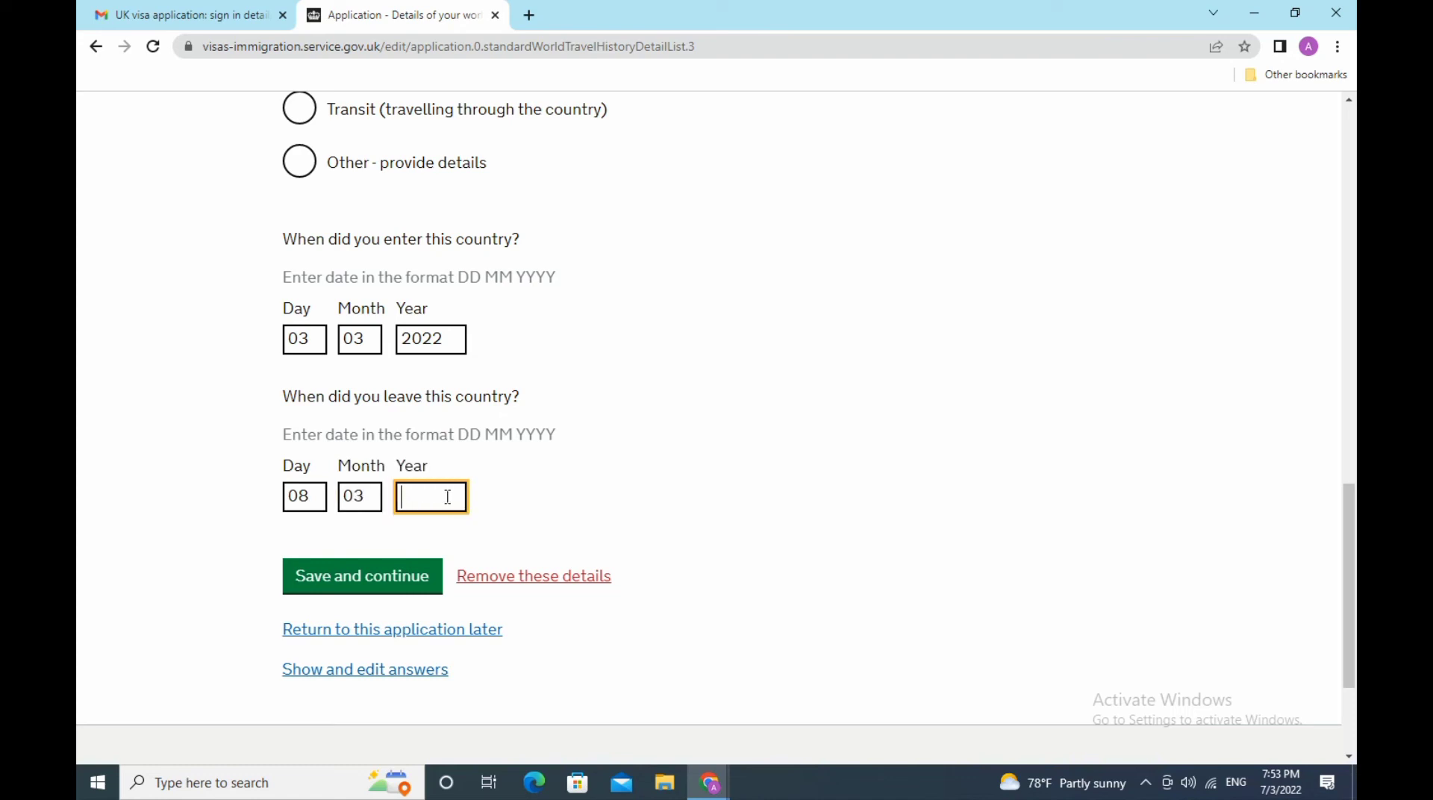
{"action": "type", "text": "2022"}
{"action": "left_click", "coordinate": [398, 580]}
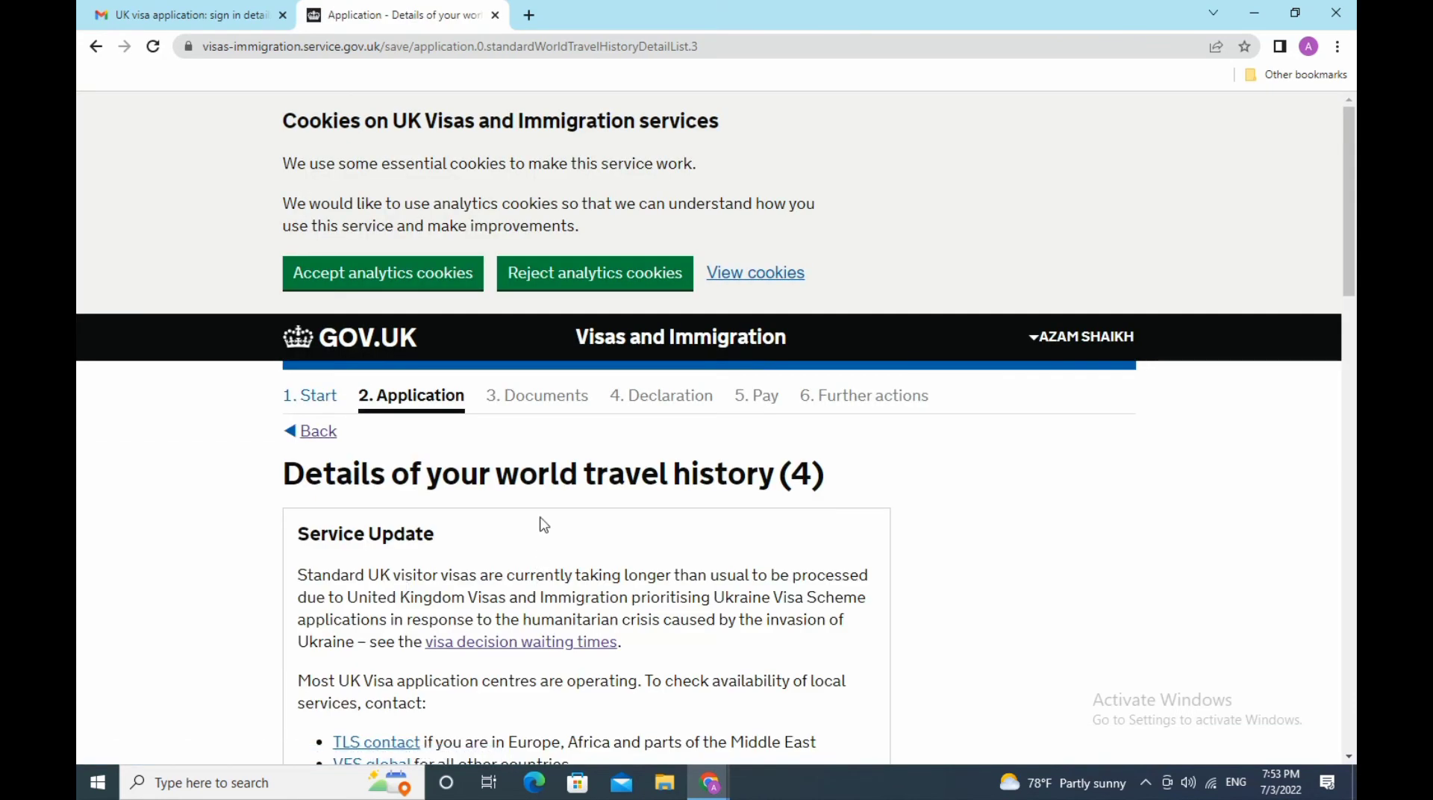
- Replace Bulgaria with Oman as the fourth trip's country and save it
{"action": "scroll", "coordinate": [517, 464], "scroll_direction": "down", "scroll_amount": 8}
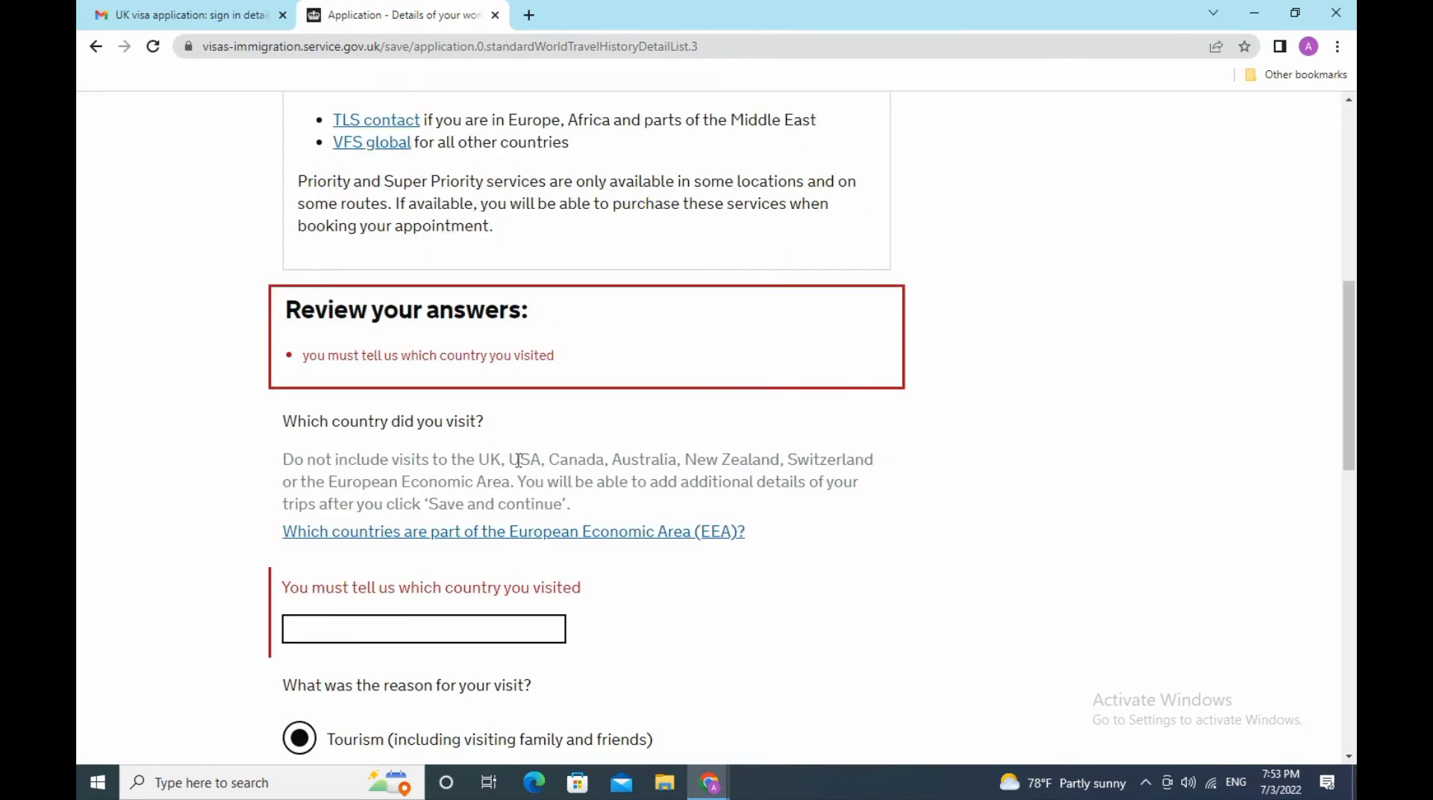
{"action": "scroll", "coordinate": [517, 461], "scroll_direction": "down", "scroll_amount": 3}
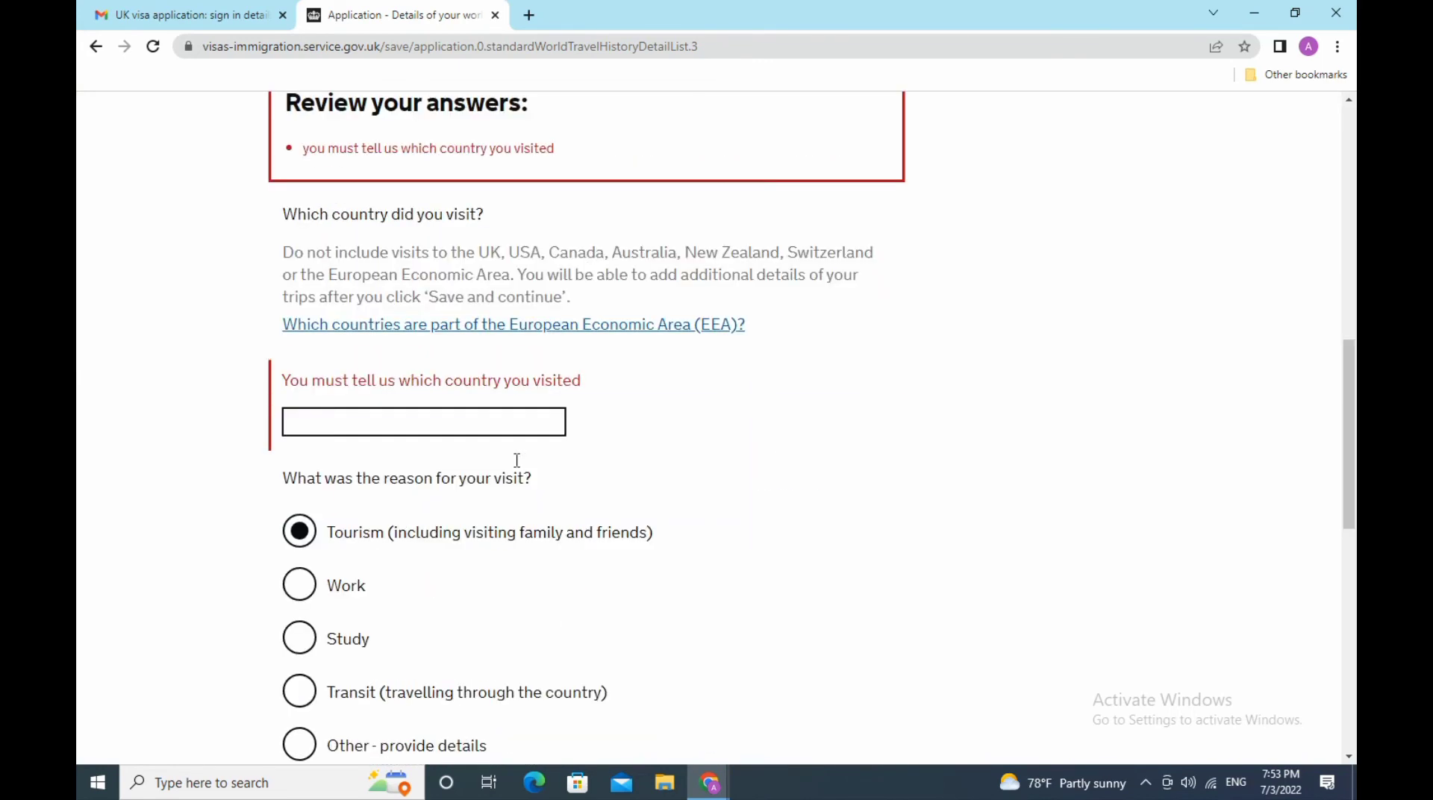
{"action": "left_click", "coordinate": [507, 426]}
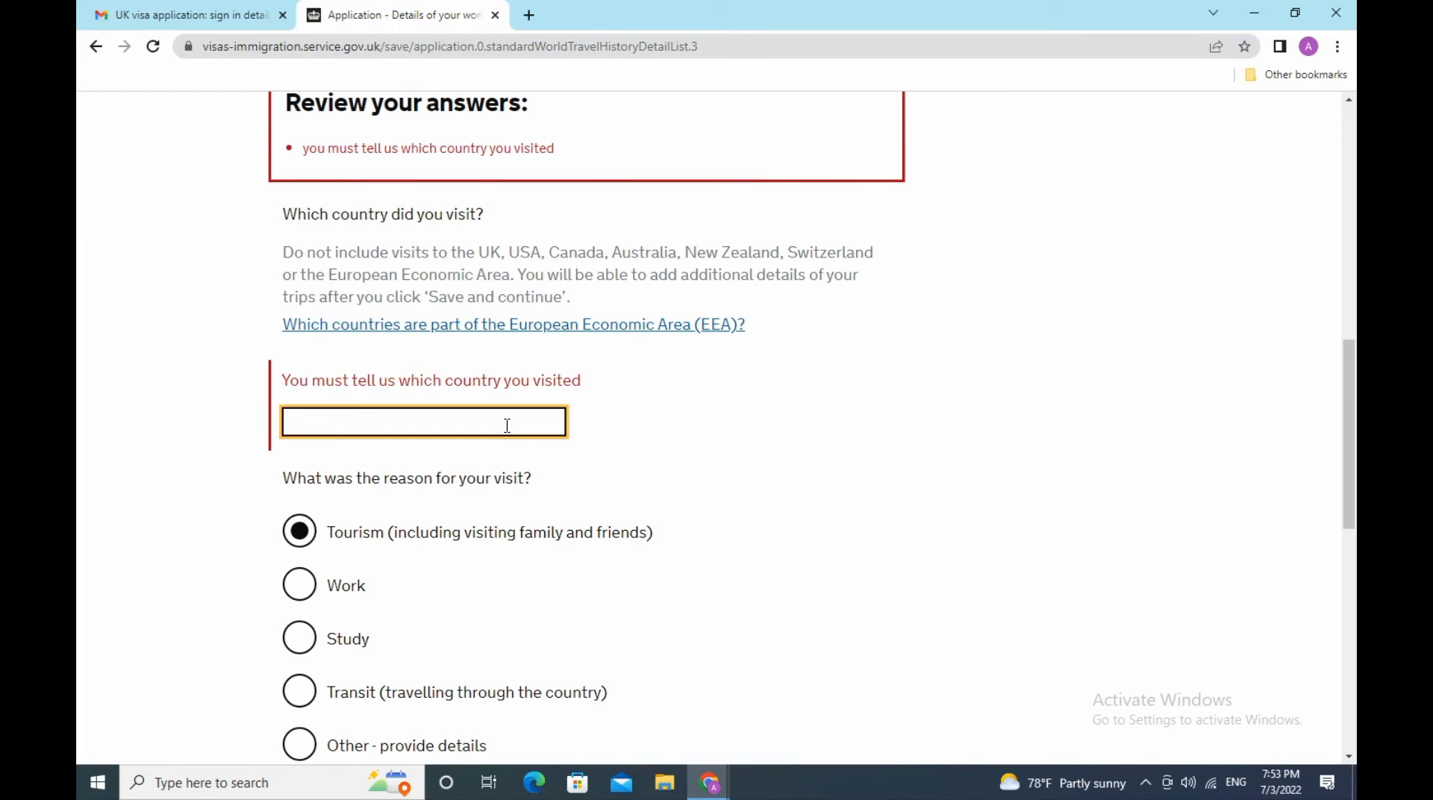
{"action": "type", "text": "Bu"}
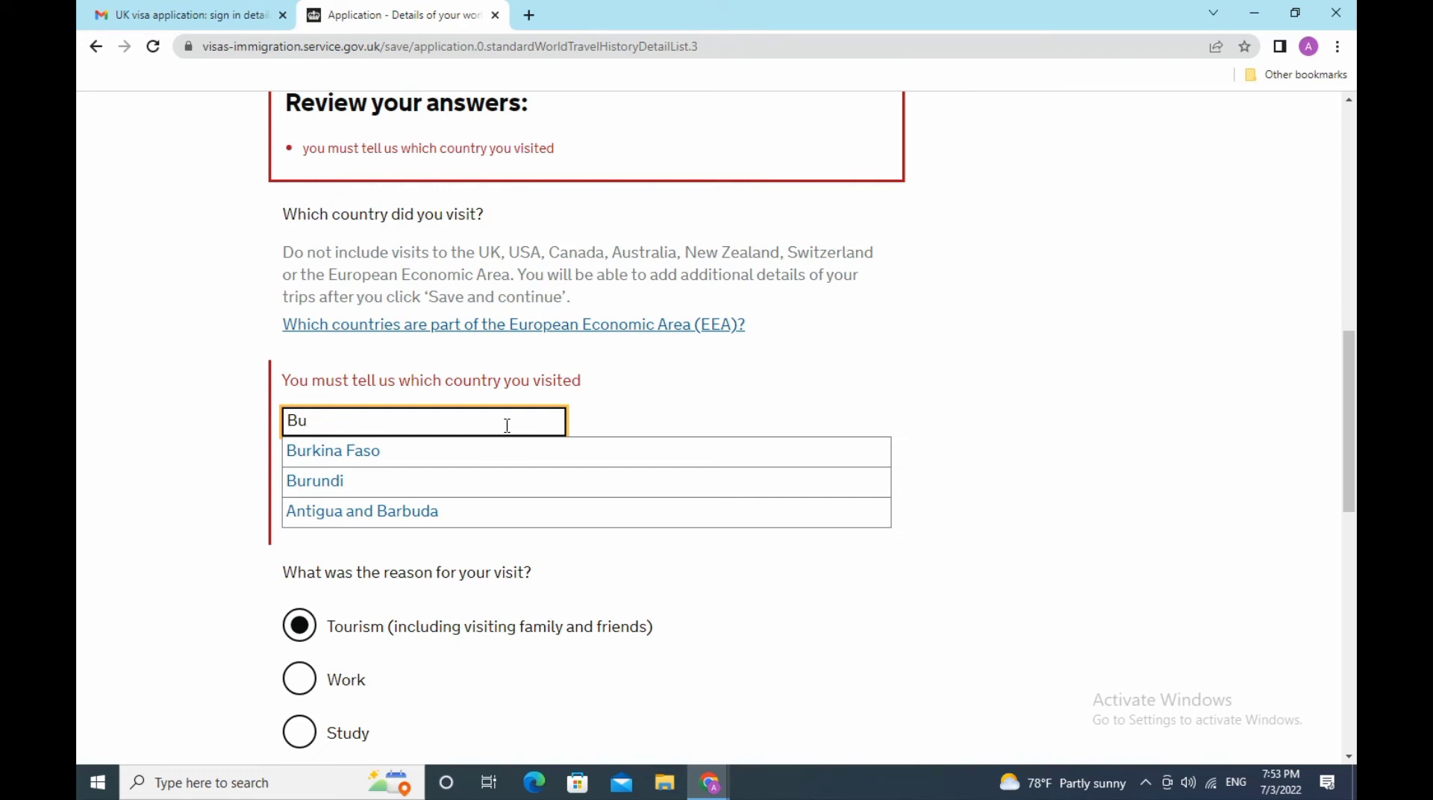
{"action": "type", "text": "lg"}
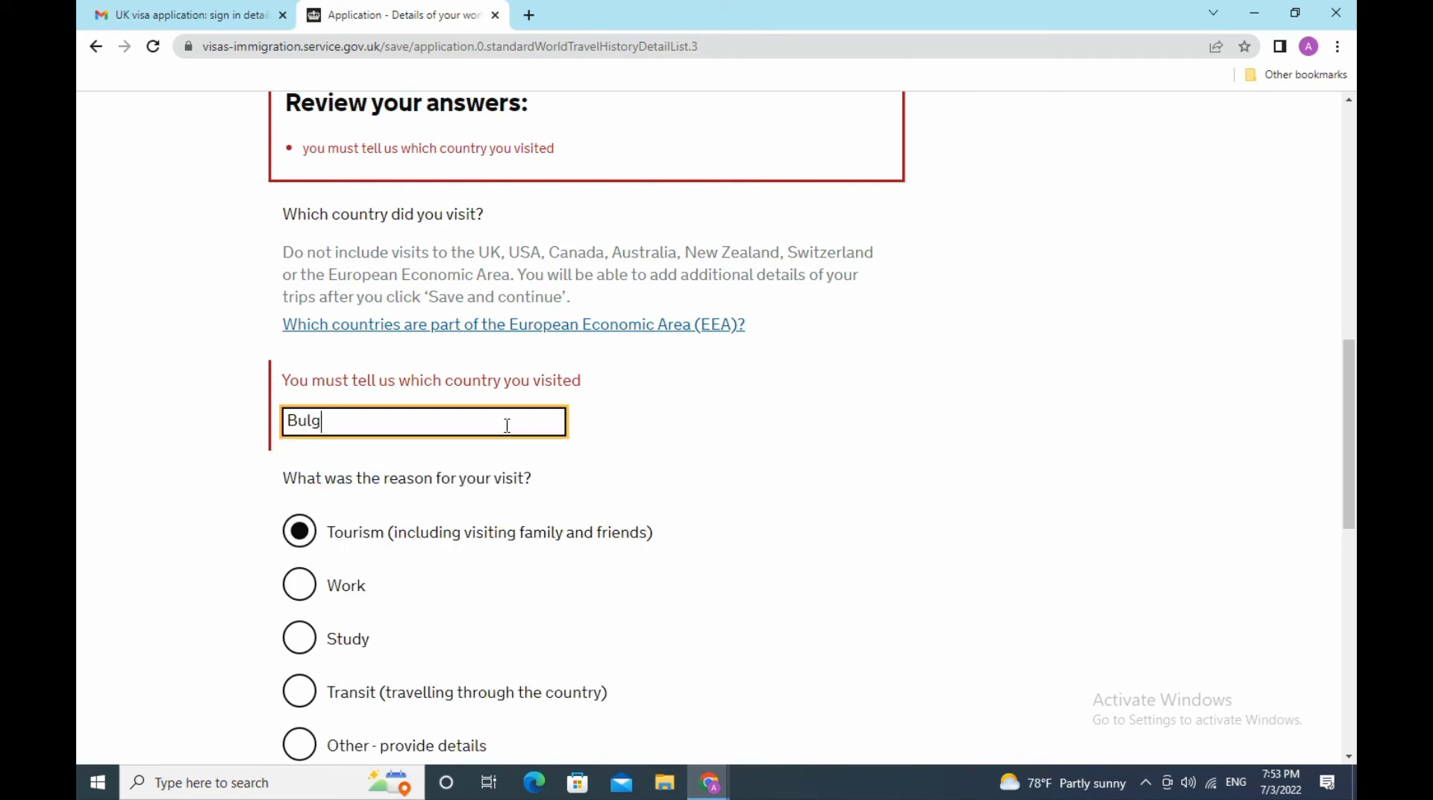
{"action": "type", "text": "aria"}
{"action": "key", "text": "BackSpace"}
{"action": "key", "text": "BackSpace"}
{"action": "key", "text": "BackSpace"}
{"action": "key", "text": "BackSpace"}
{"action": "key", "text": "BackSpace"}
{"action": "key", "text": "BackSpace"}
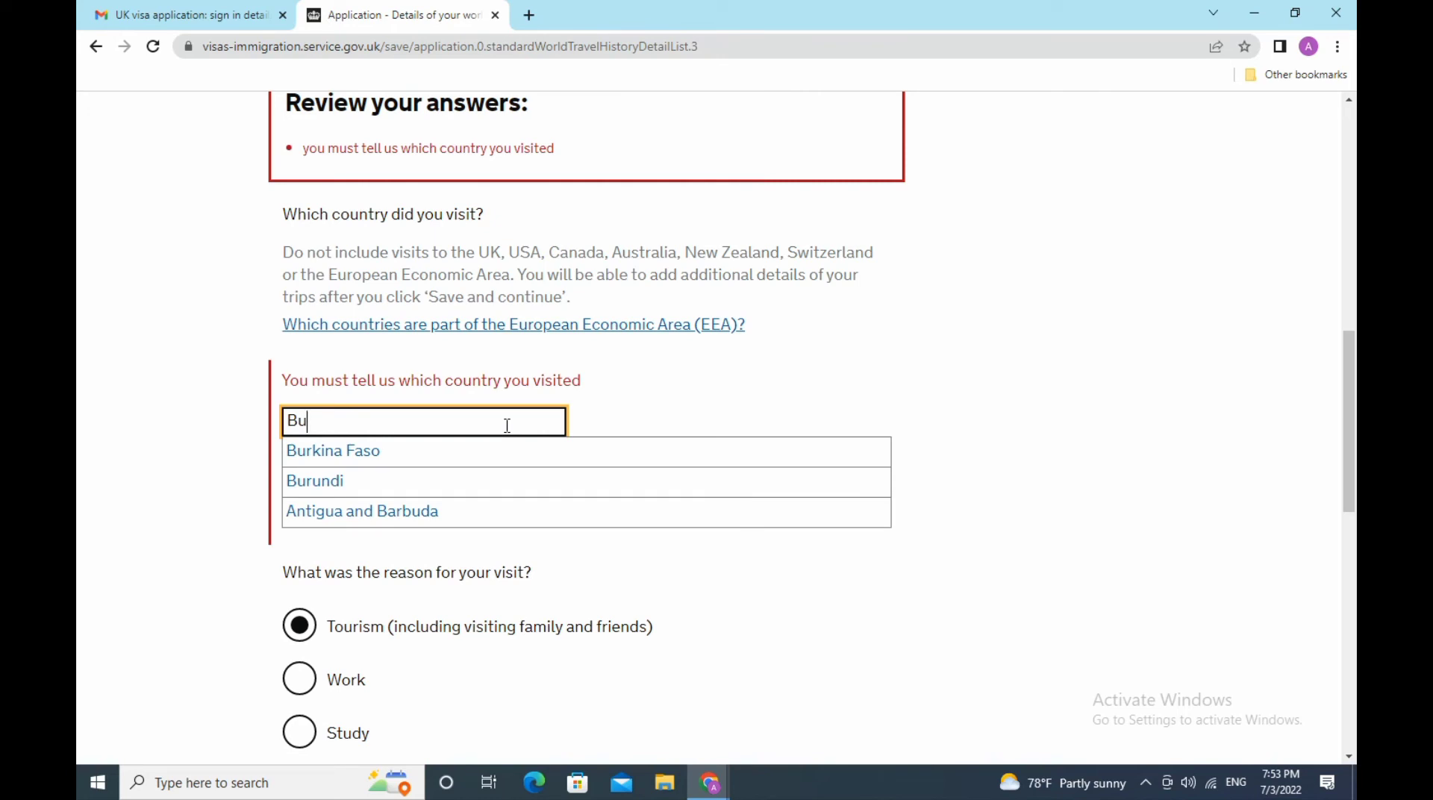
{"action": "key", "text": "BackSpace"}
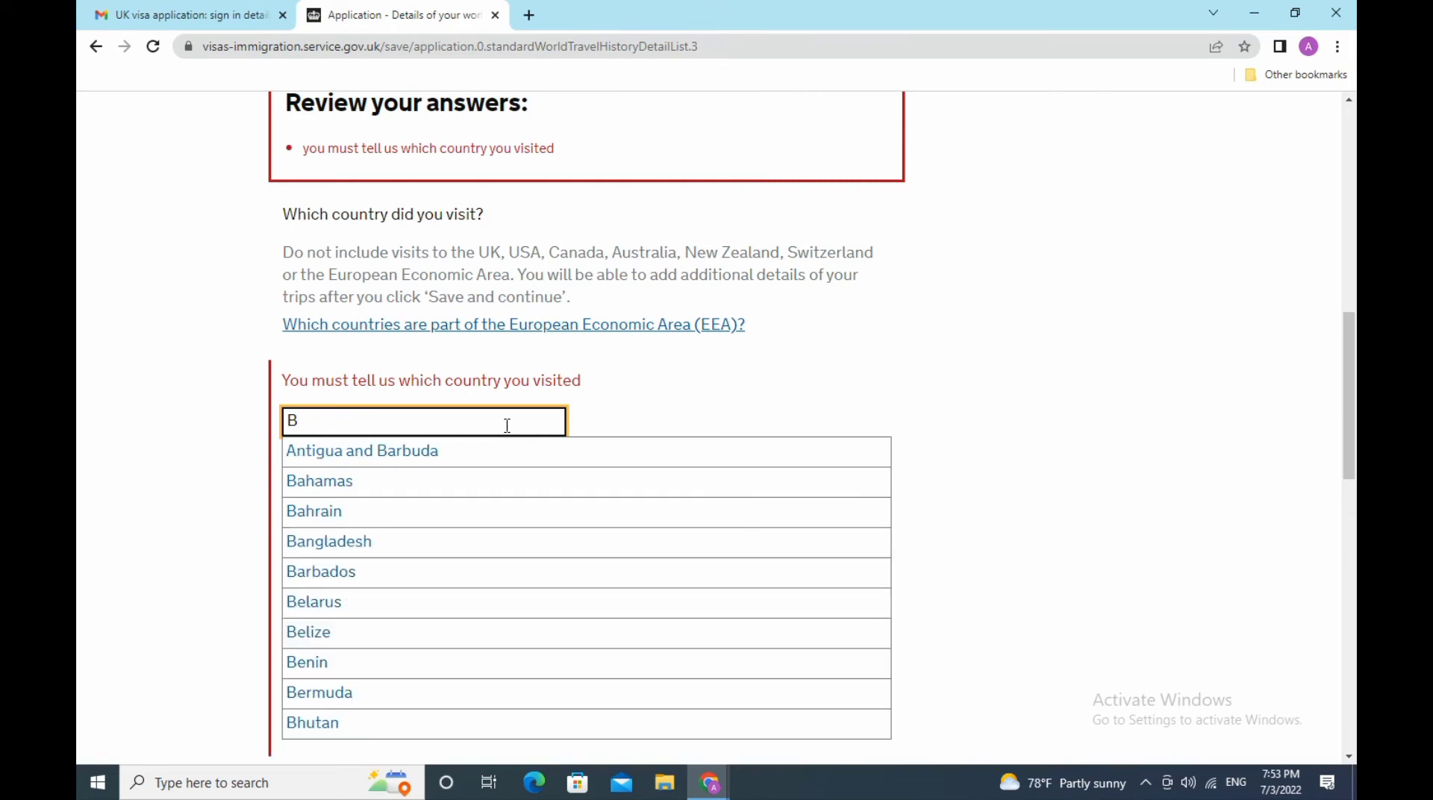
{"action": "key", "text": "BackSpace"}
{"action": "type", "text": "o"}
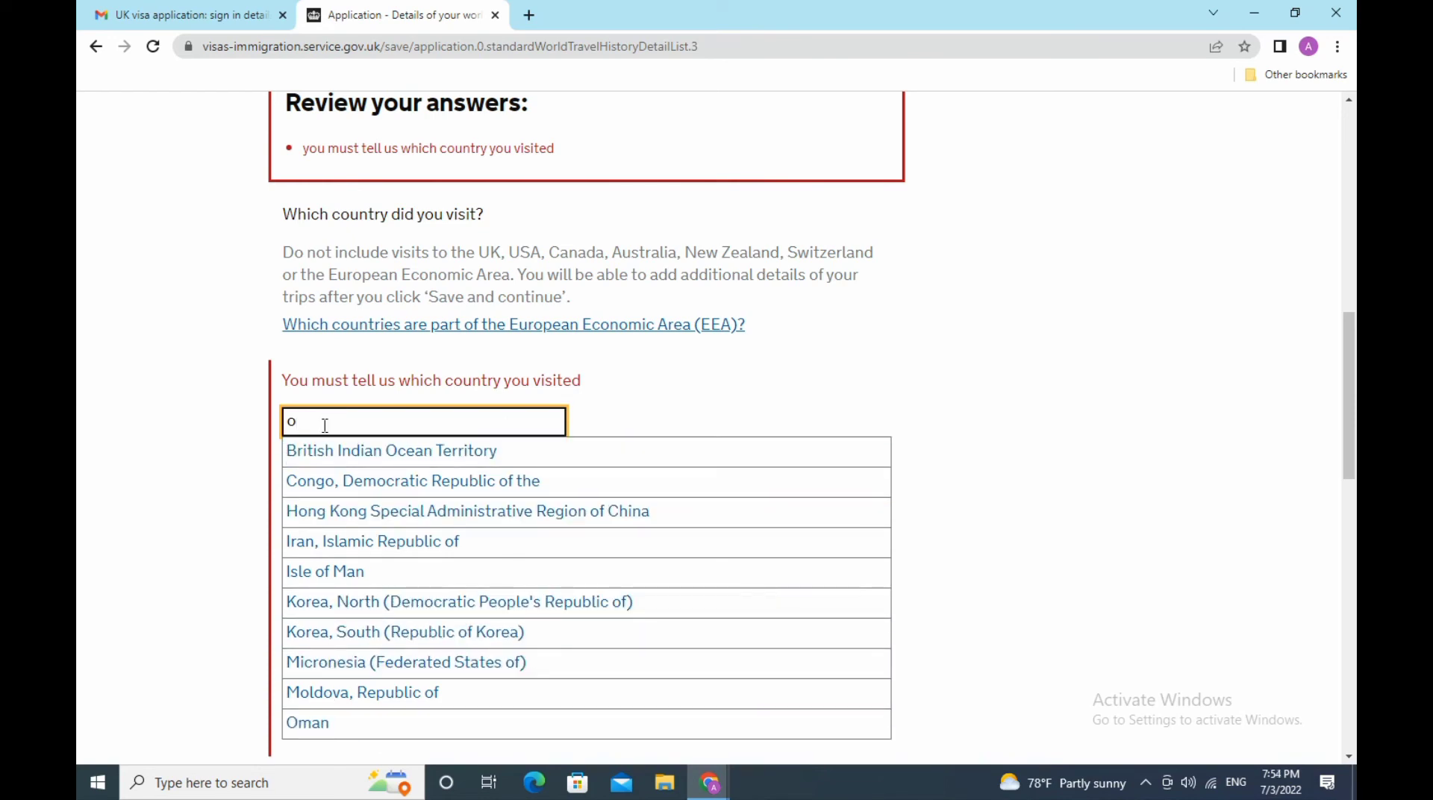
{"action": "left_click", "coordinate": [315, 725]}
{"action": "scroll", "coordinate": [379, 571], "scroll_direction": "down", "scroll_amount": 5}
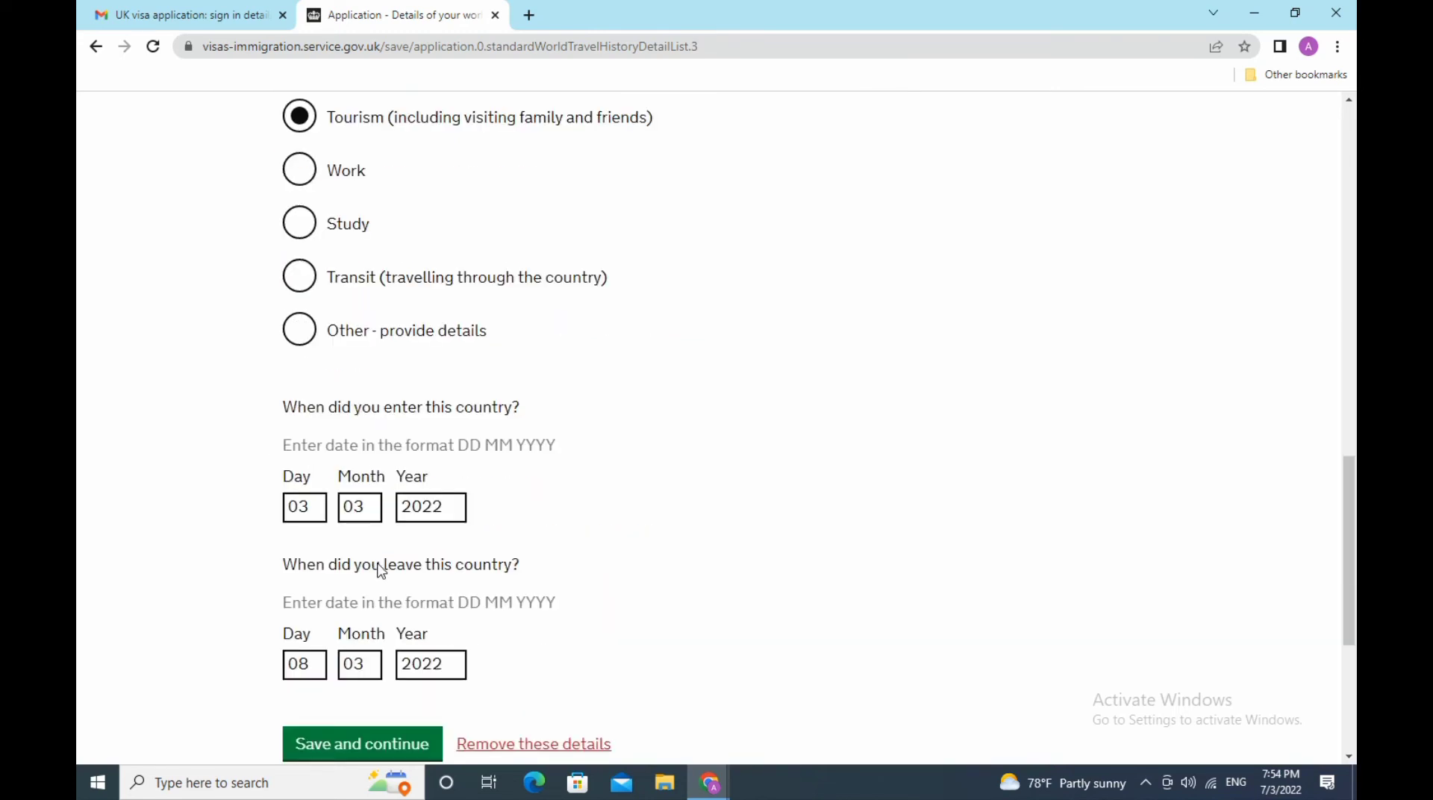
{"action": "scroll", "coordinate": [423, 610], "scroll_direction": "down", "scroll_amount": 3}
{"action": "left_click", "coordinate": [363, 538]}
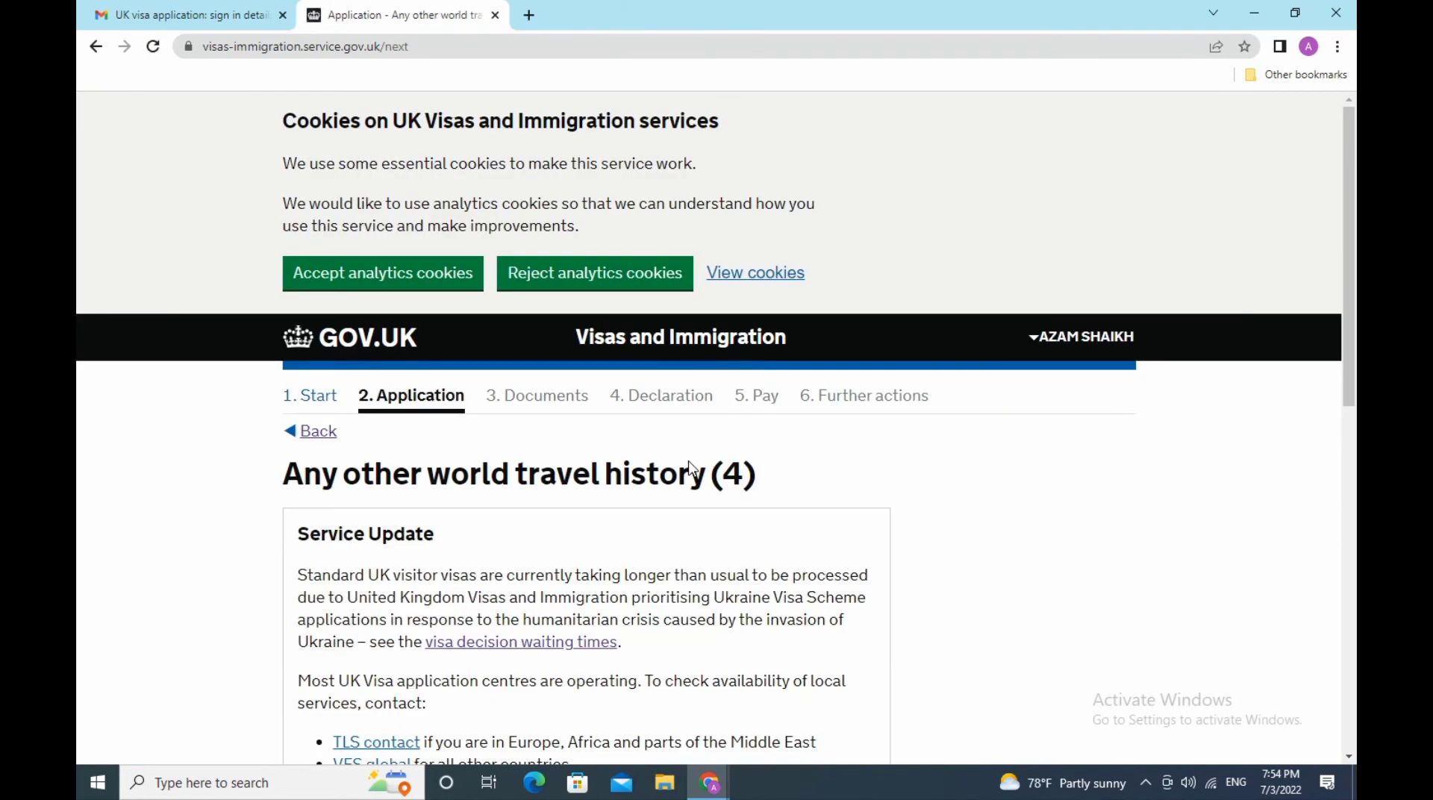
- Answer Yes to visiting other countries and save to start another trip
{"action": "scroll", "coordinate": [691, 468], "scroll_direction": "down", "scroll_amount": 10}
{"action": "scroll", "coordinate": [690, 468], "scroll_direction": "up", "scroll_amount": 3}
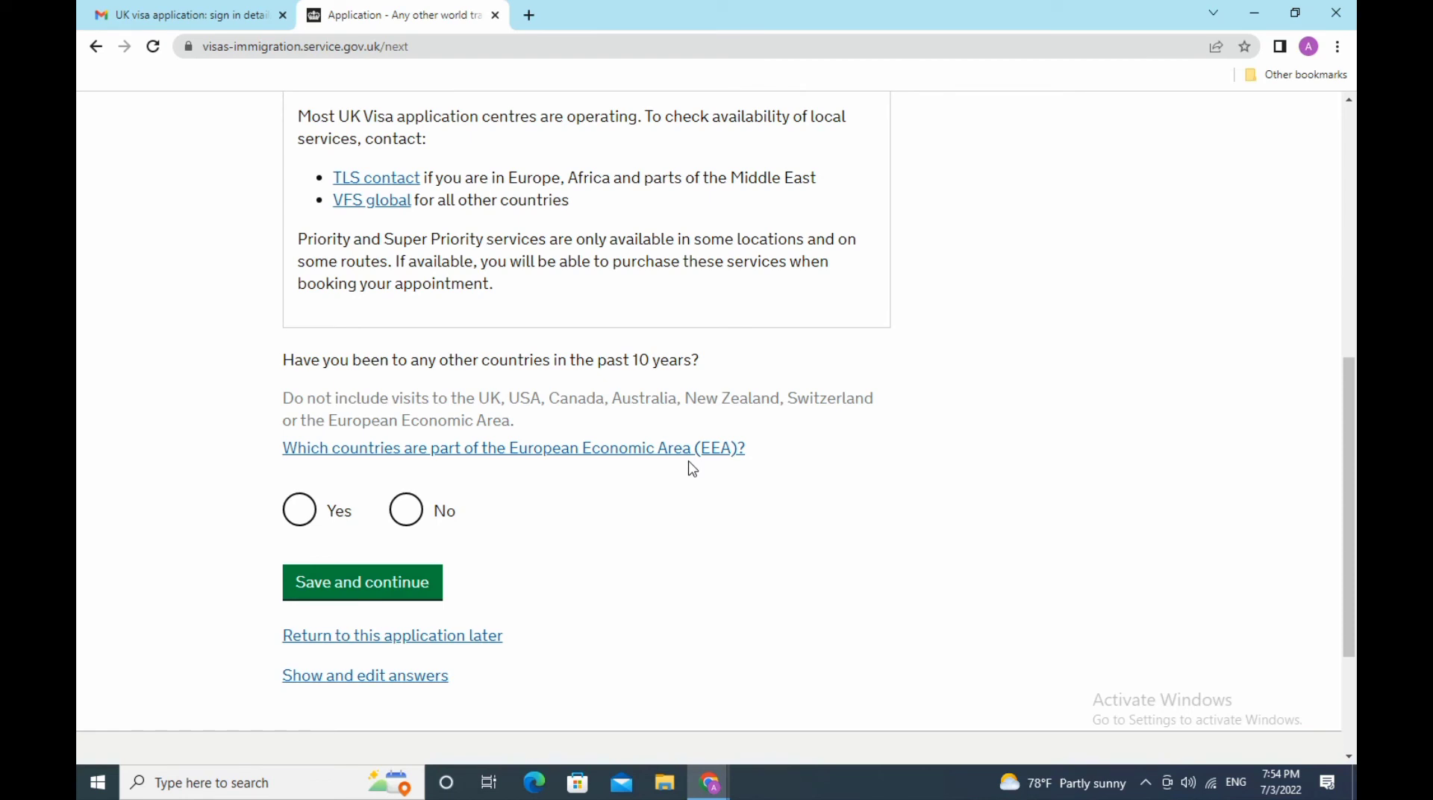
{"action": "left_click", "coordinate": [305, 521]}
{"action": "left_click", "coordinate": [379, 583]}
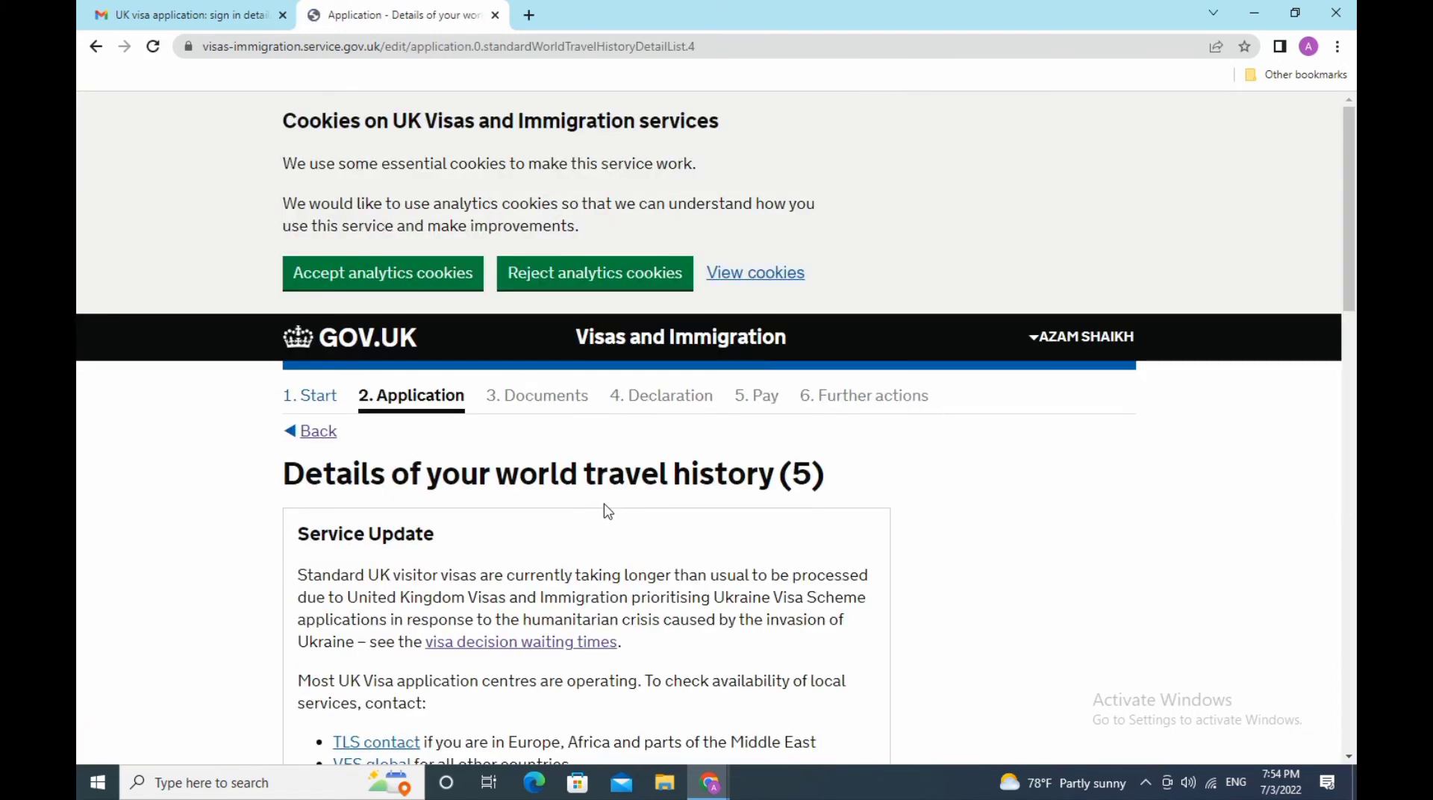
- Choose United Arab Emirates as the visited country with Tourism as the reason
{"action": "scroll", "coordinate": [607, 512], "scroll_direction": "down", "scroll_amount": 7}
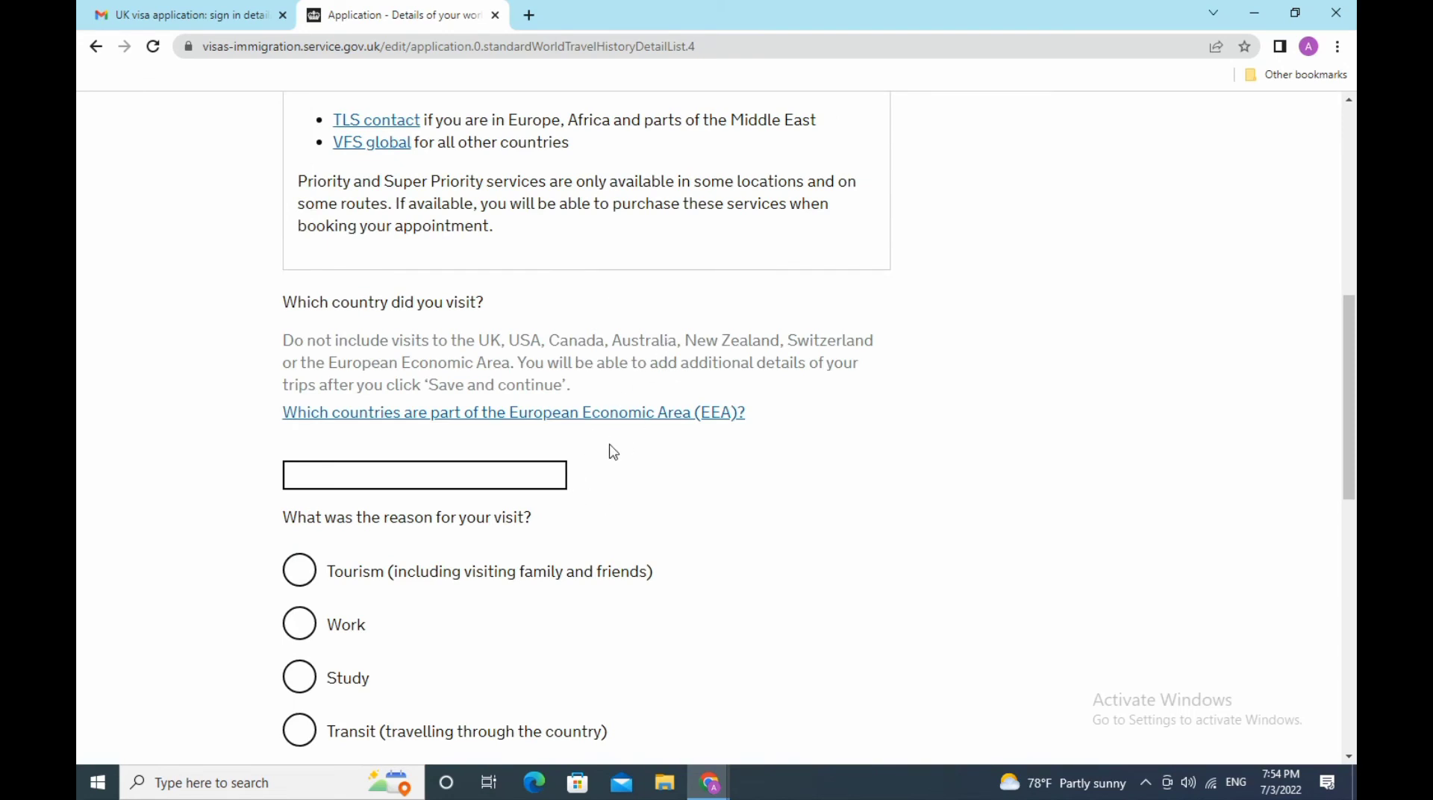
{"action": "left_click", "coordinate": [415, 478]}
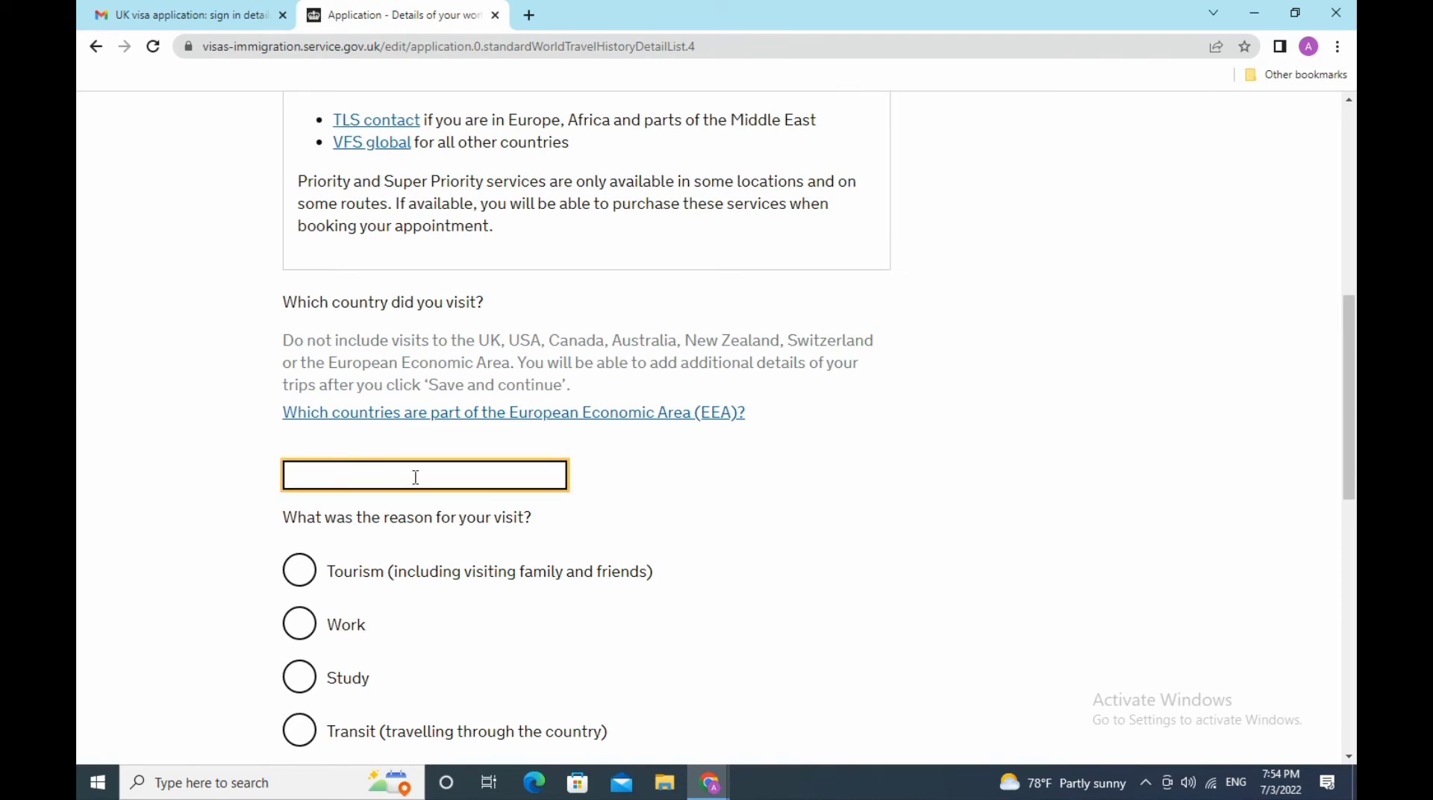
{"action": "type", "text": "UK"}
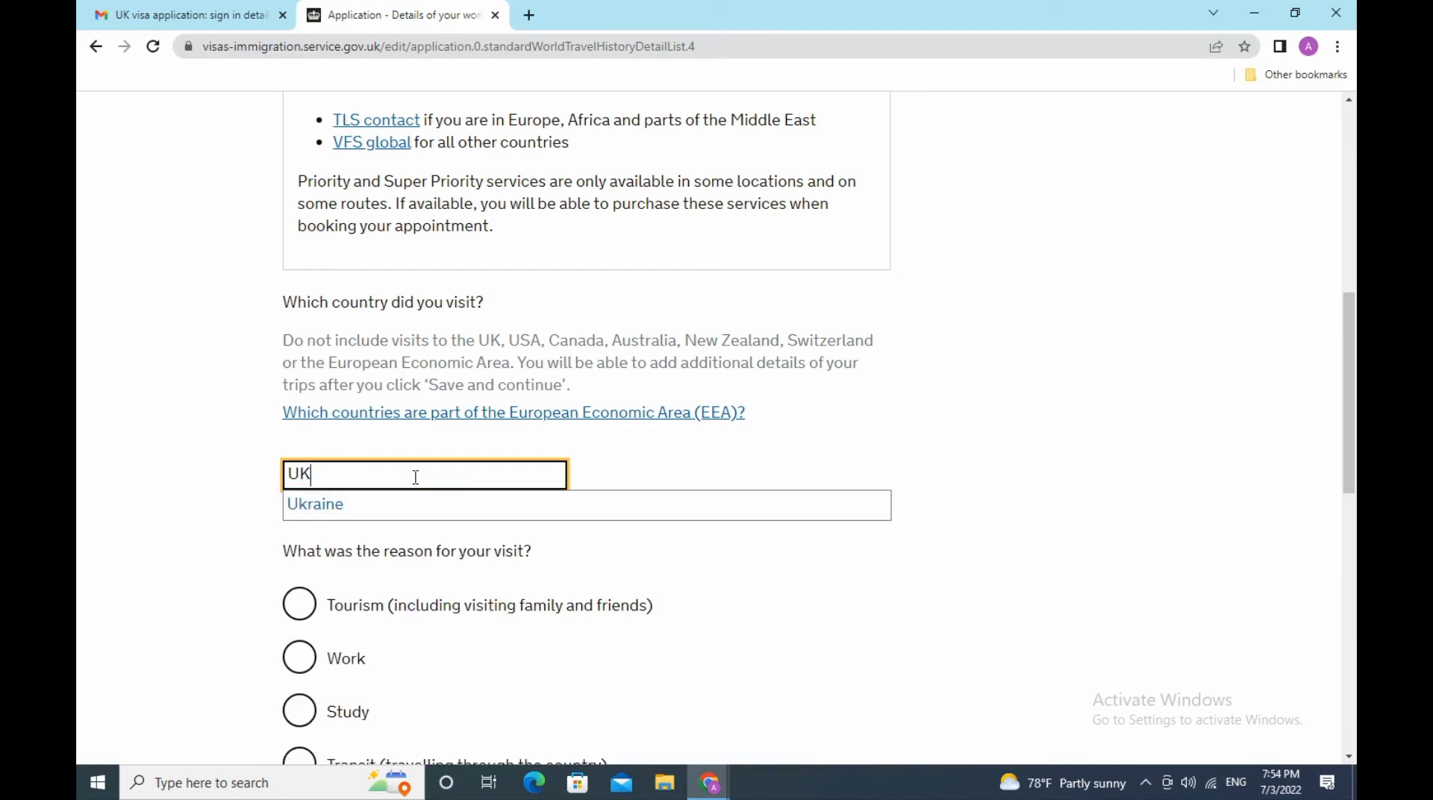
{"action": "key", "text": "BackSpace"}
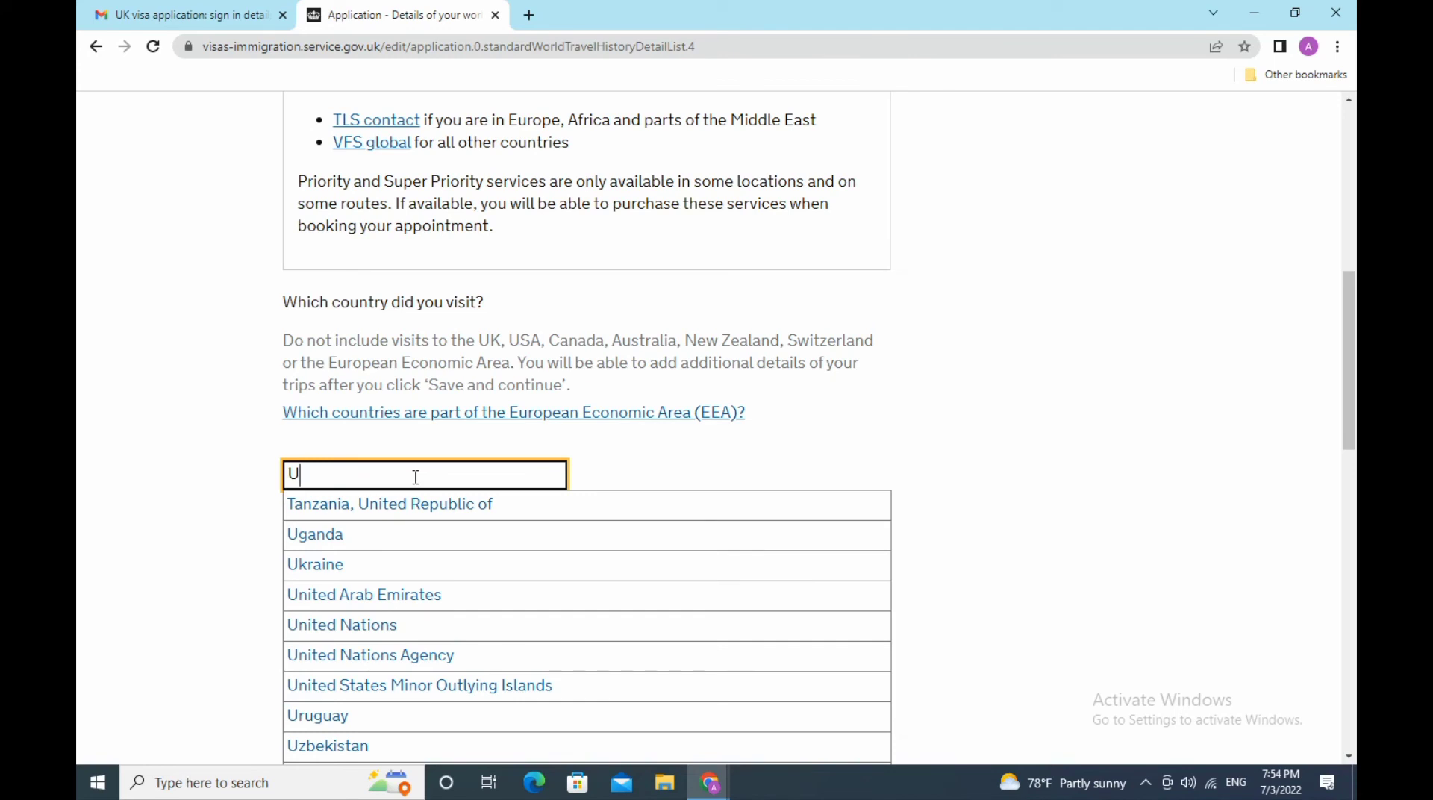
{"action": "left_click", "coordinate": [407, 595]}
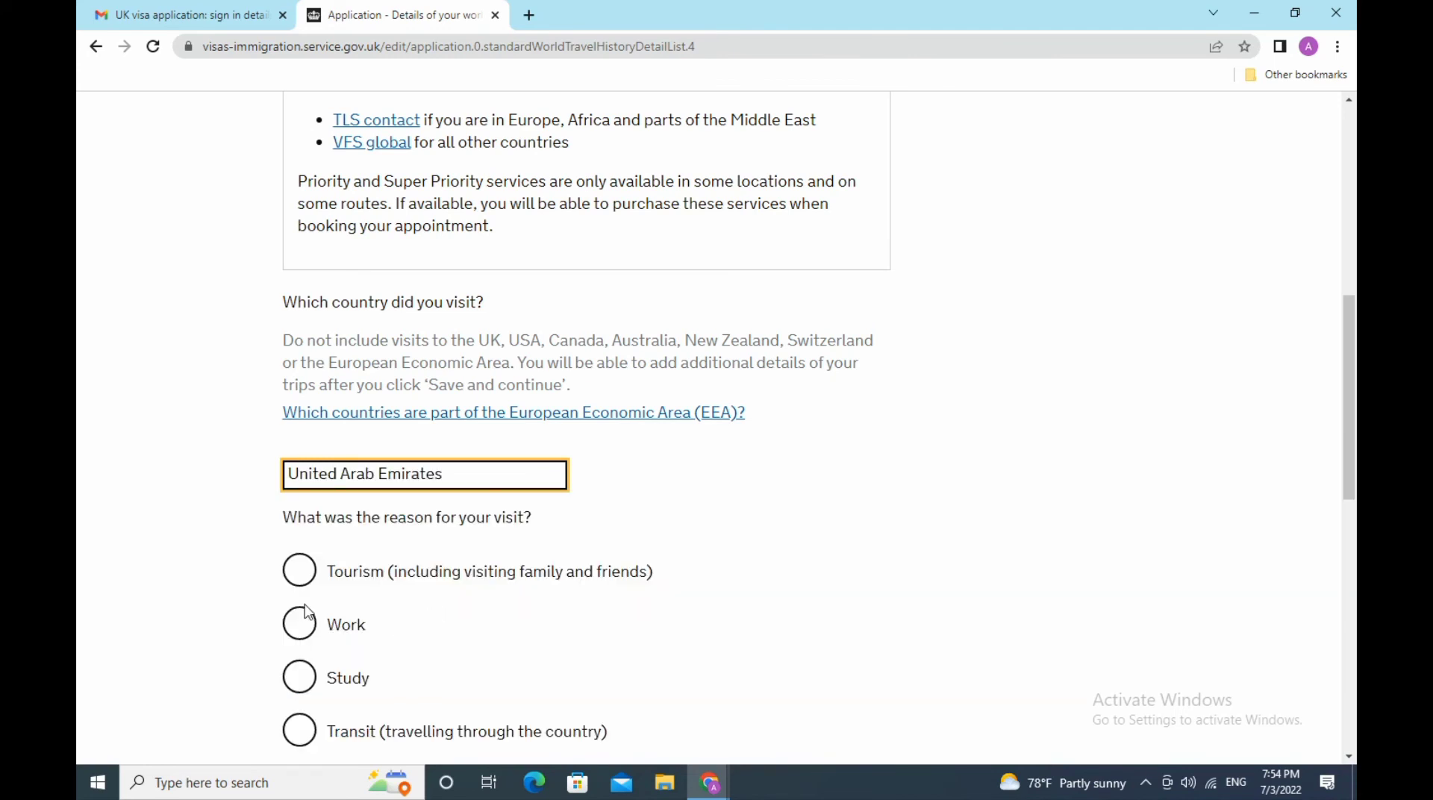
{"action": "left_click", "coordinate": [299, 571]}
- Enter 05 05 2020 as the date of entering the country
{"action": "scroll", "coordinate": [716, 565], "scroll_direction": "down", "scroll_amount": 3}
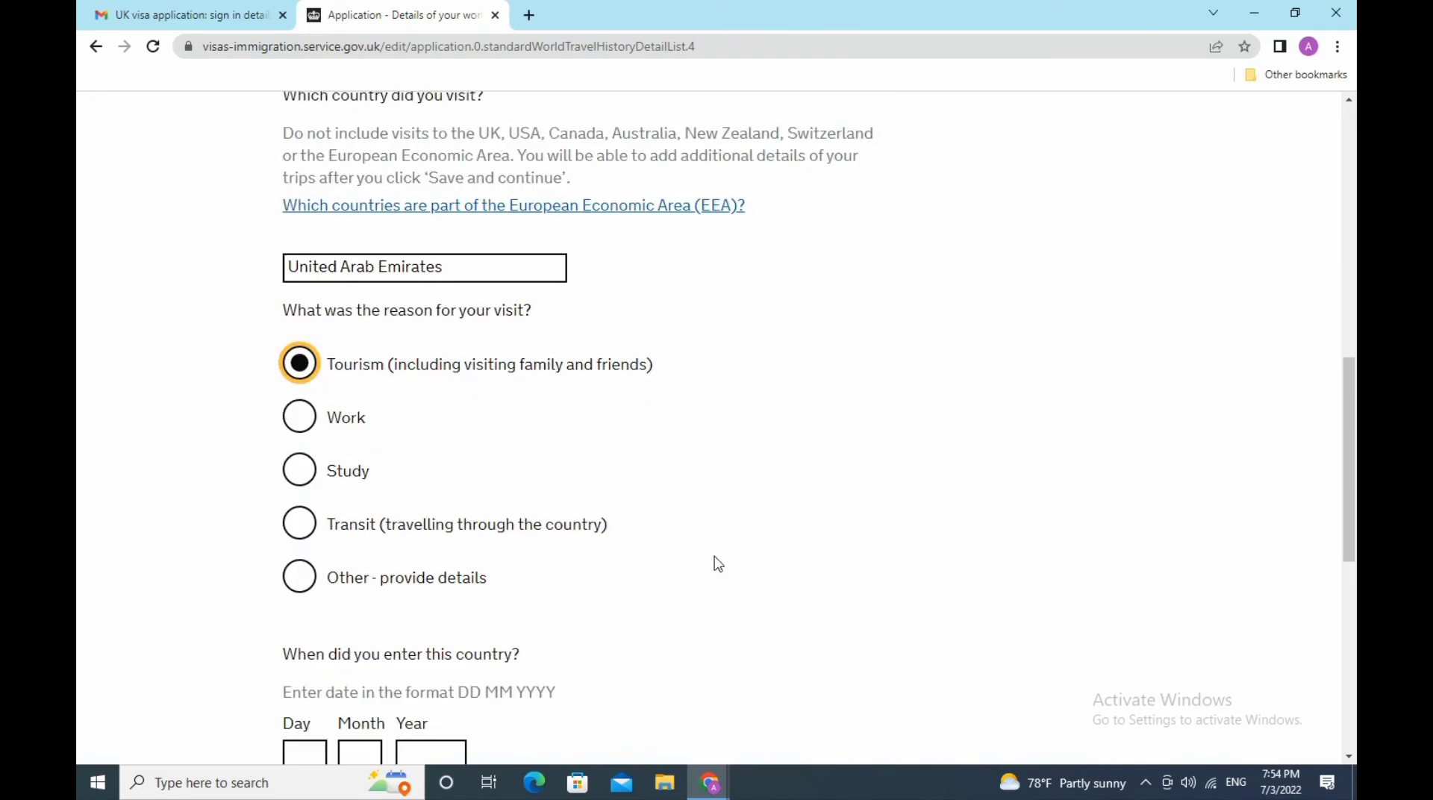
{"action": "scroll", "coordinate": [718, 565], "scroll_direction": "down", "scroll_amount": 3}
{"action": "left_click", "coordinate": [312, 546]}
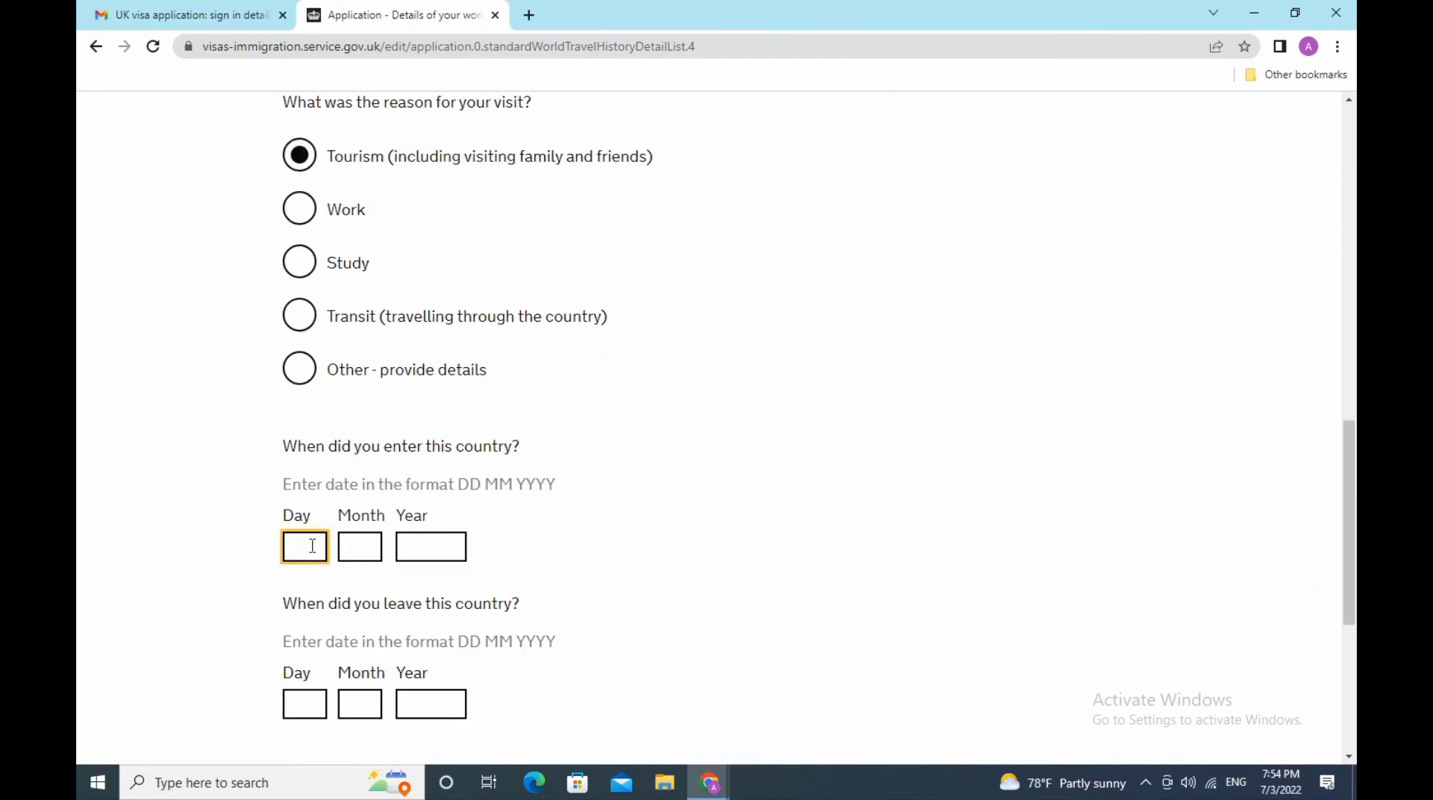
{"action": "type", "text": "05"}
{"action": "left_click", "coordinate": [347, 547]}
{"action": "type", "text": "05"}
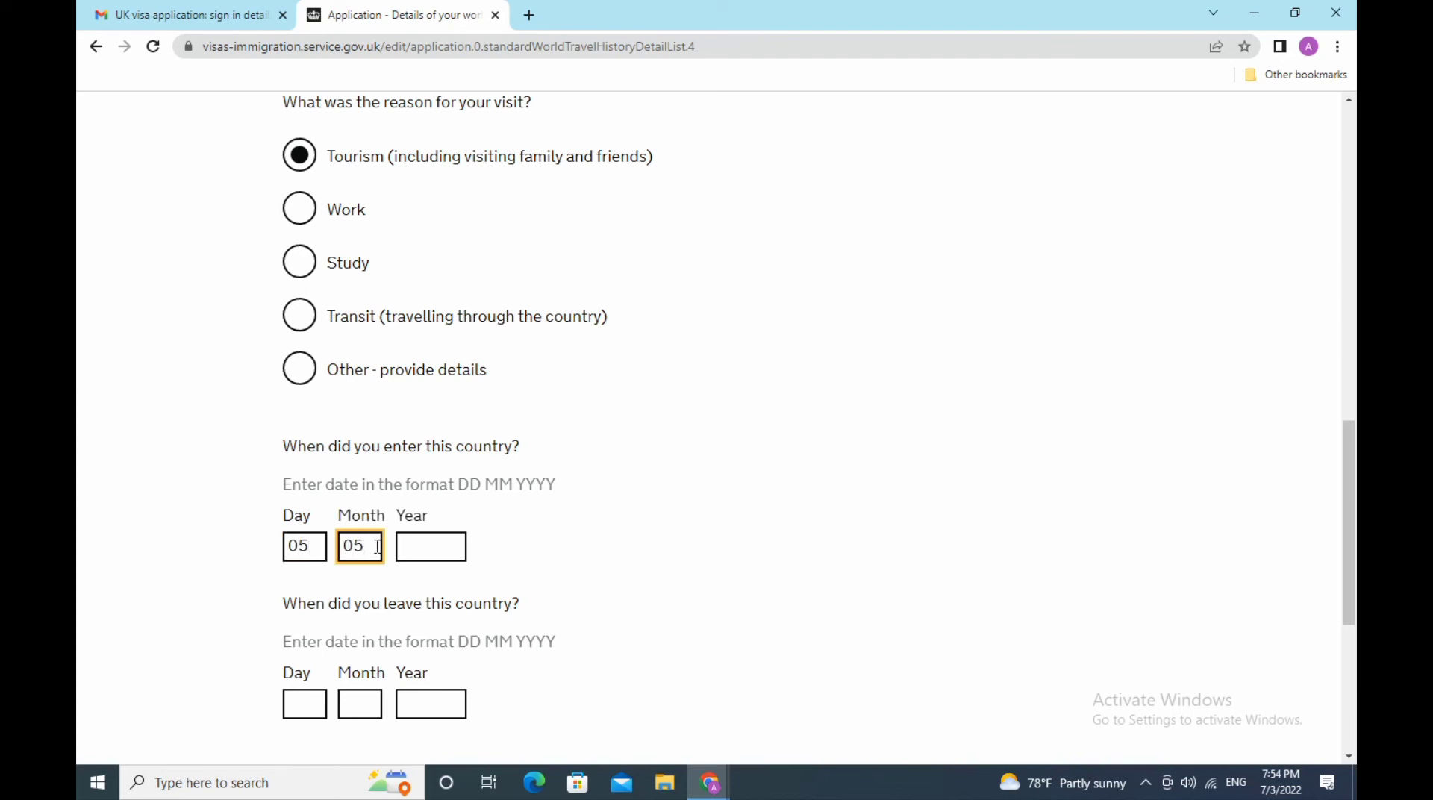
{"action": "left_click", "coordinate": [421, 539]}
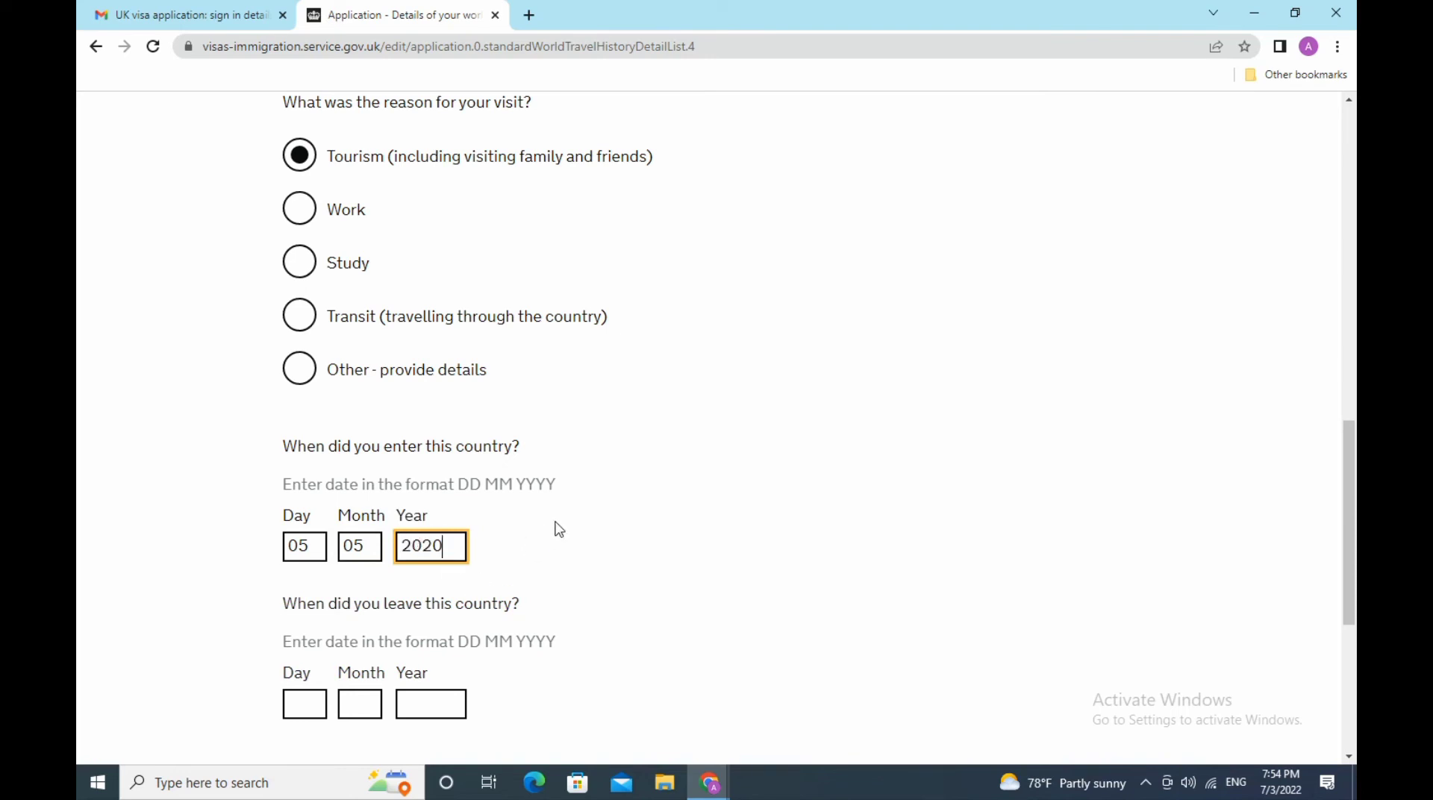
- Enter 10 05 2020 as the leaving date and save the trip
{"action": "scroll", "coordinate": [560, 530], "scroll_direction": "down", "scroll_amount": 3}
{"action": "left_click", "coordinate": [308, 497]}
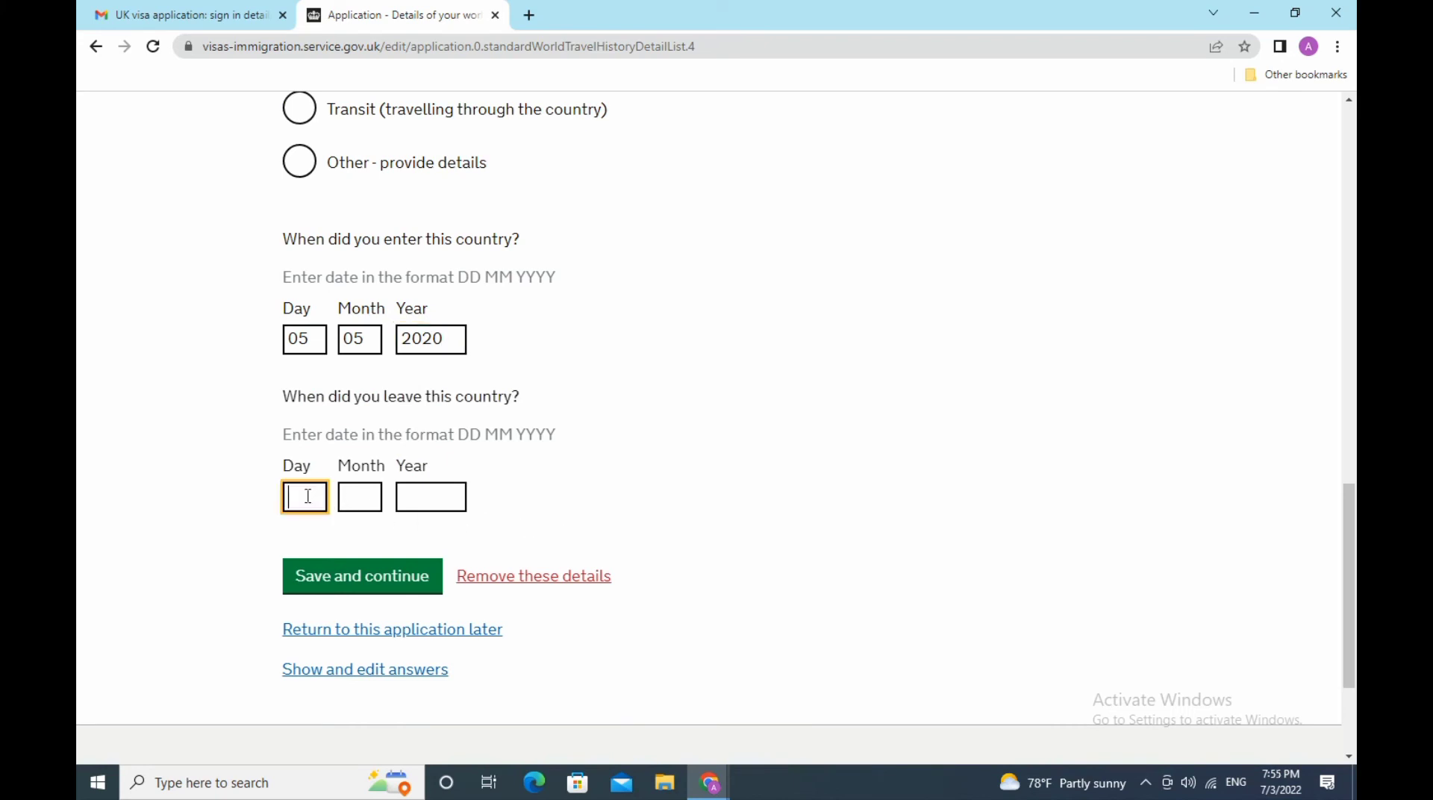
{"action": "type", "text": "10"}
{"action": "left_click", "coordinate": [367, 496]}
{"action": "type", "text": "05"}
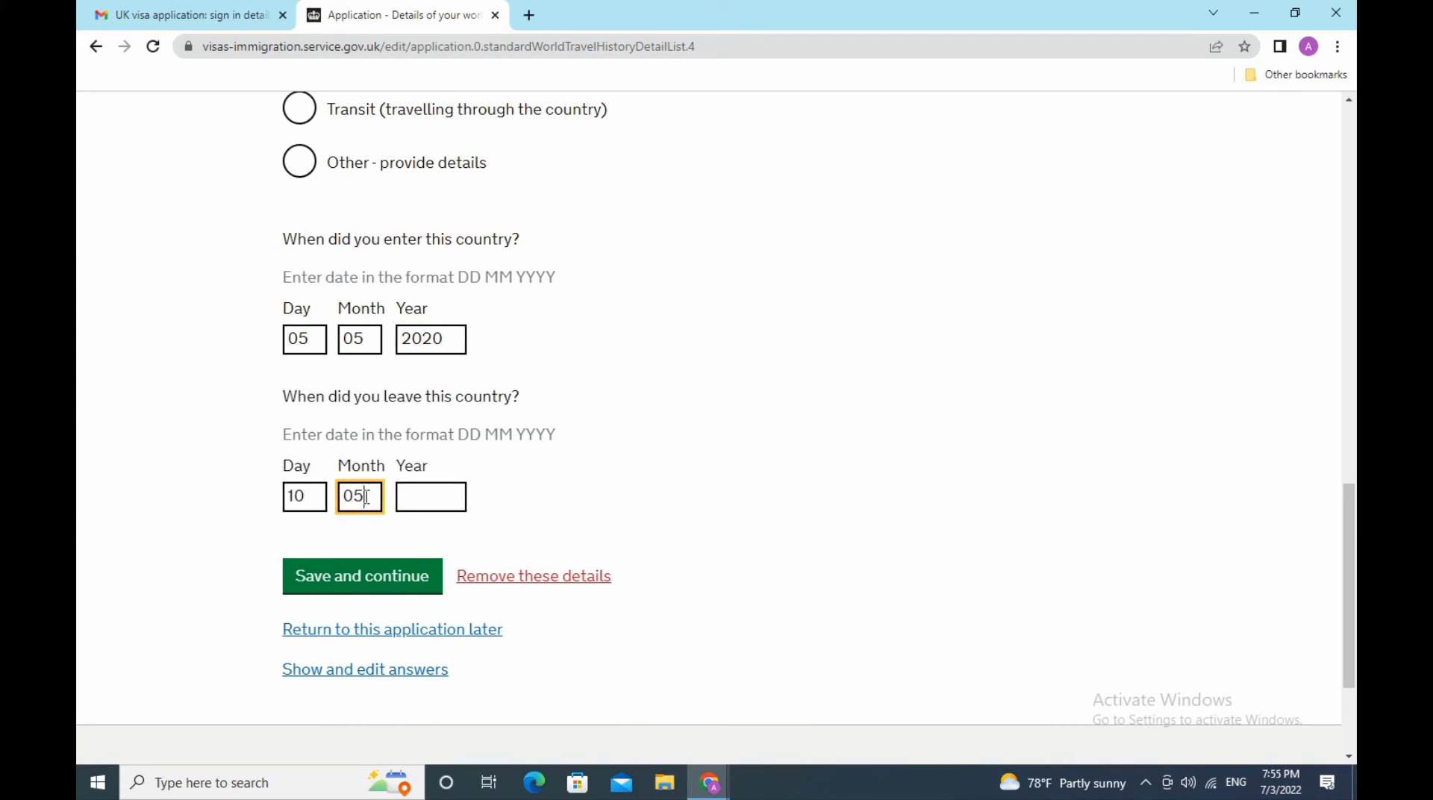
{"action": "left_click", "coordinate": [423, 492]}
{"action": "type", "text": "2020"}
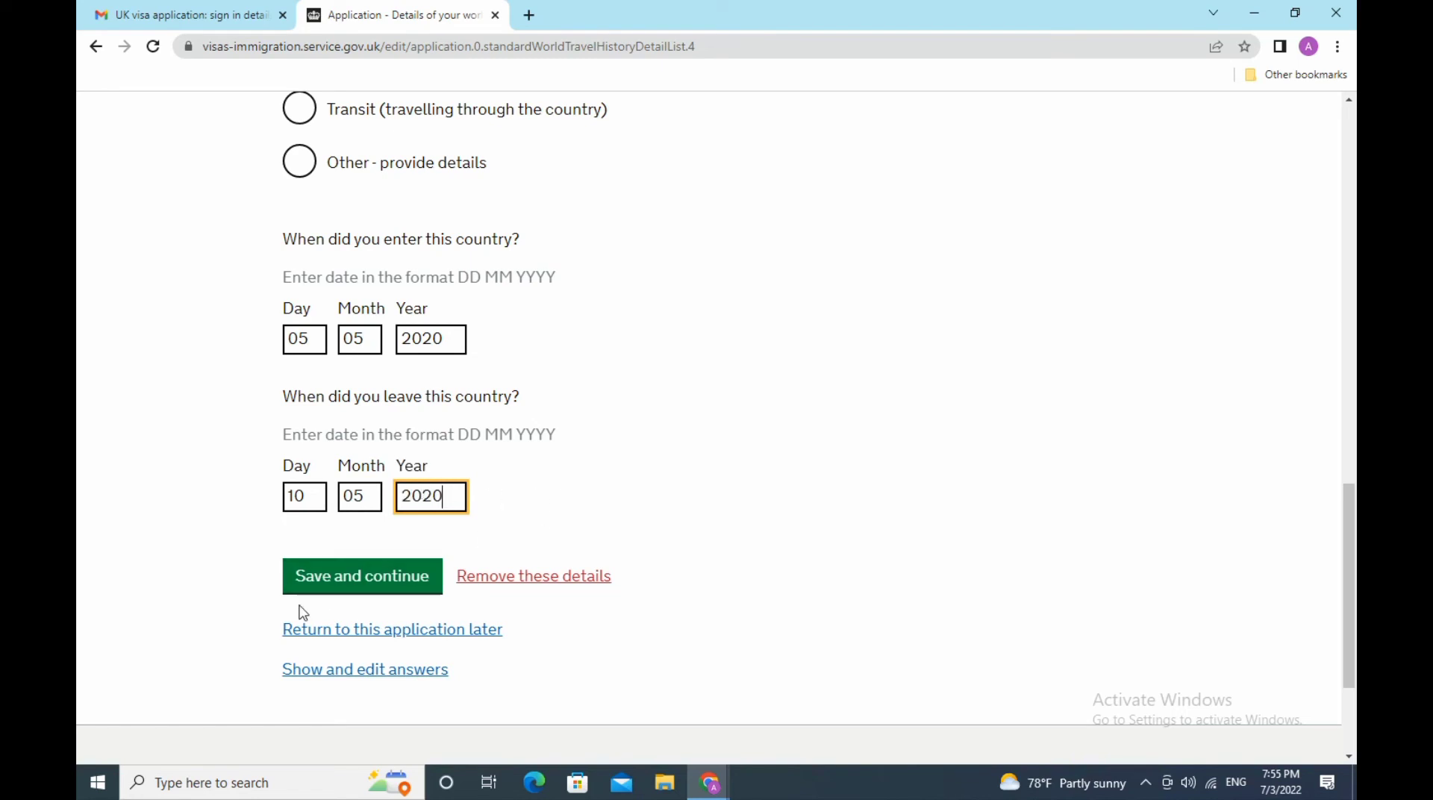
{"action": "left_click", "coordinate": [335, 580]}
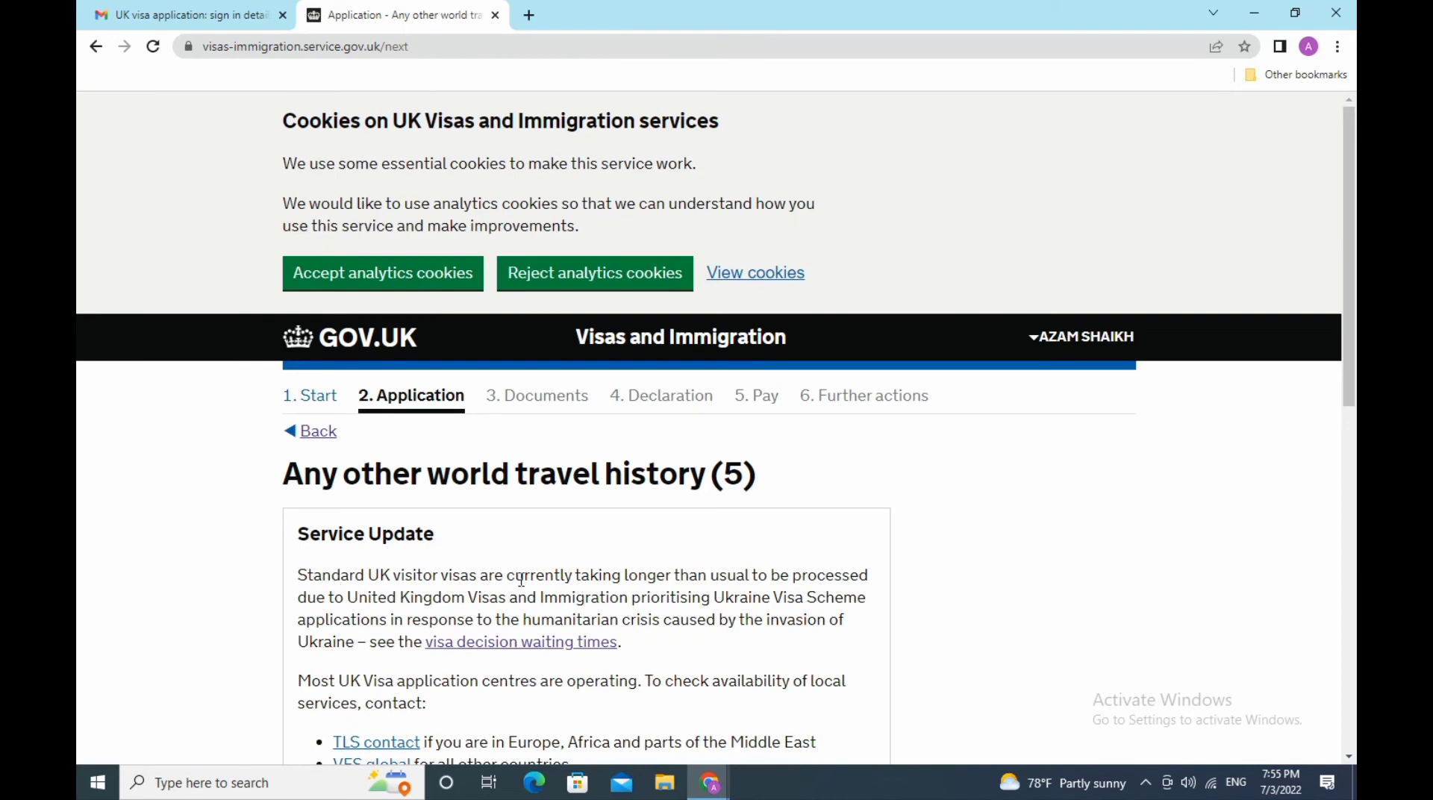
- Answer No to any further countries visited and save to finish travel history
{"action": "scroll", "coordinate": [510, 572], "scroll_direction": "down", "scroll_amount": 5}
{"action": "scroll", "coordinate": [508, 569], "scroll_direction": "down", "scroll_amount": 3}
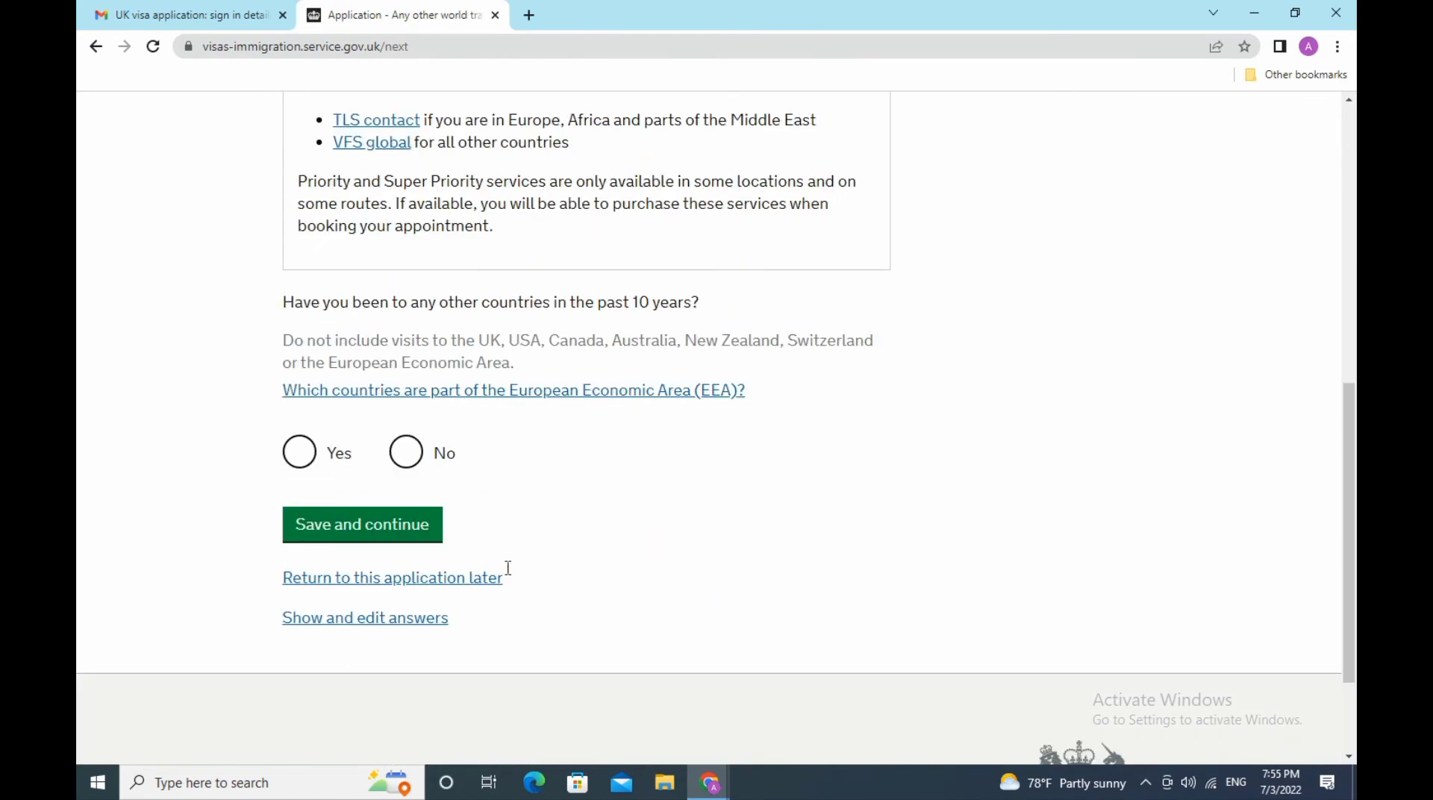
{"action": "scroll", "coordinate": [746, 373], "scroll_direction": "up", "scroll_amount": 5}
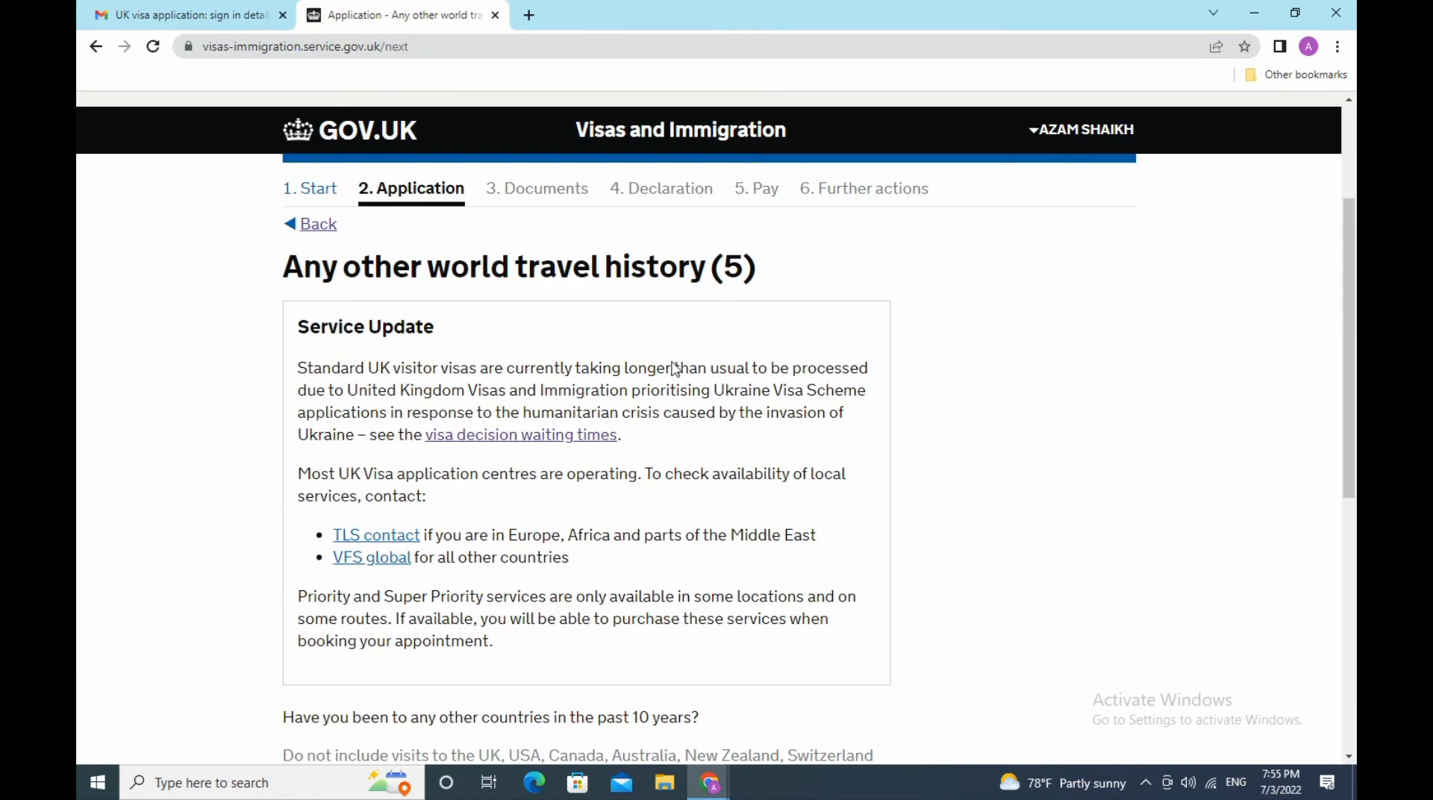
{"action": "scroll", "coordinate": [637, 425], "scroll_direction": "down", "scroll_amount": 7}
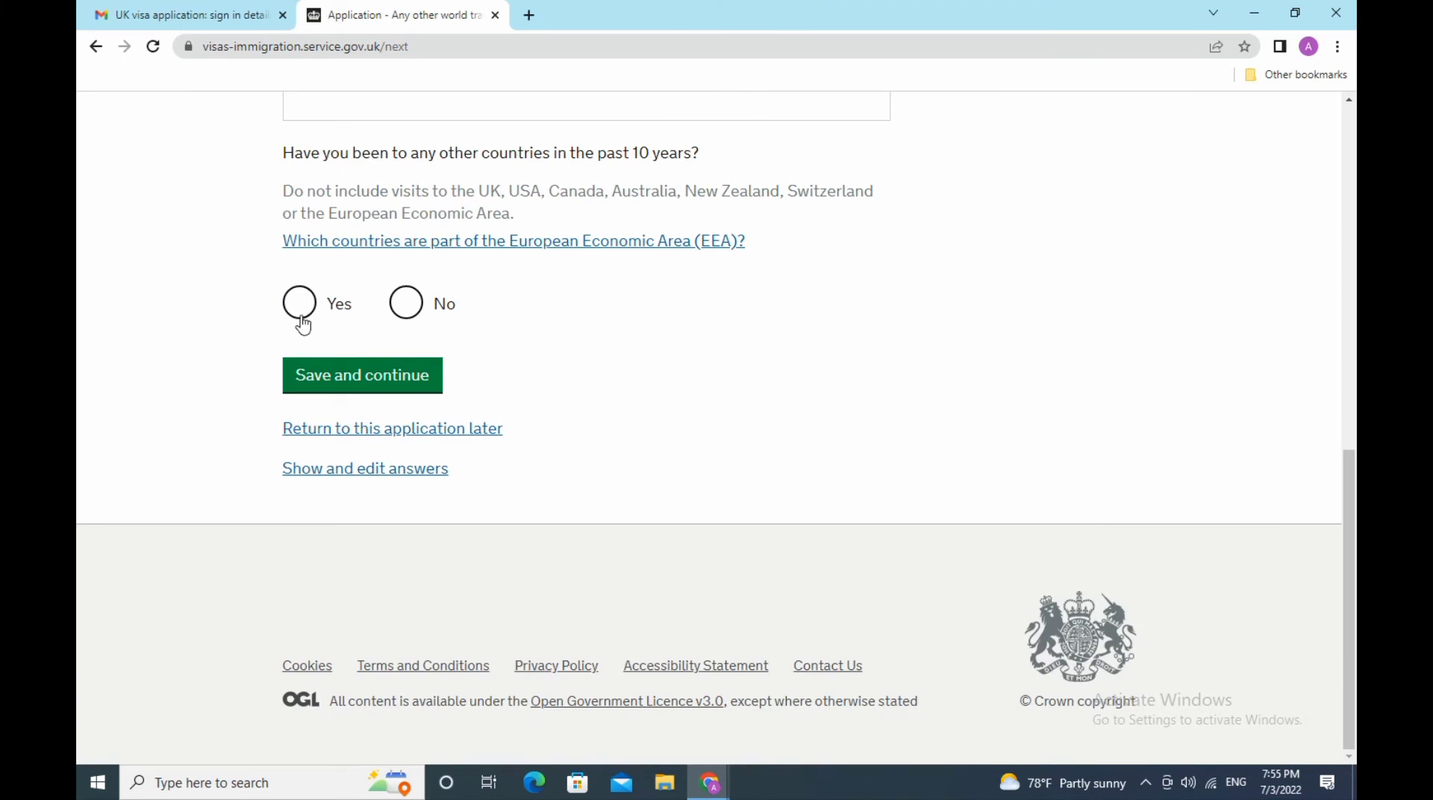
{"action": "left_click", "coordinate": [405, 304]}
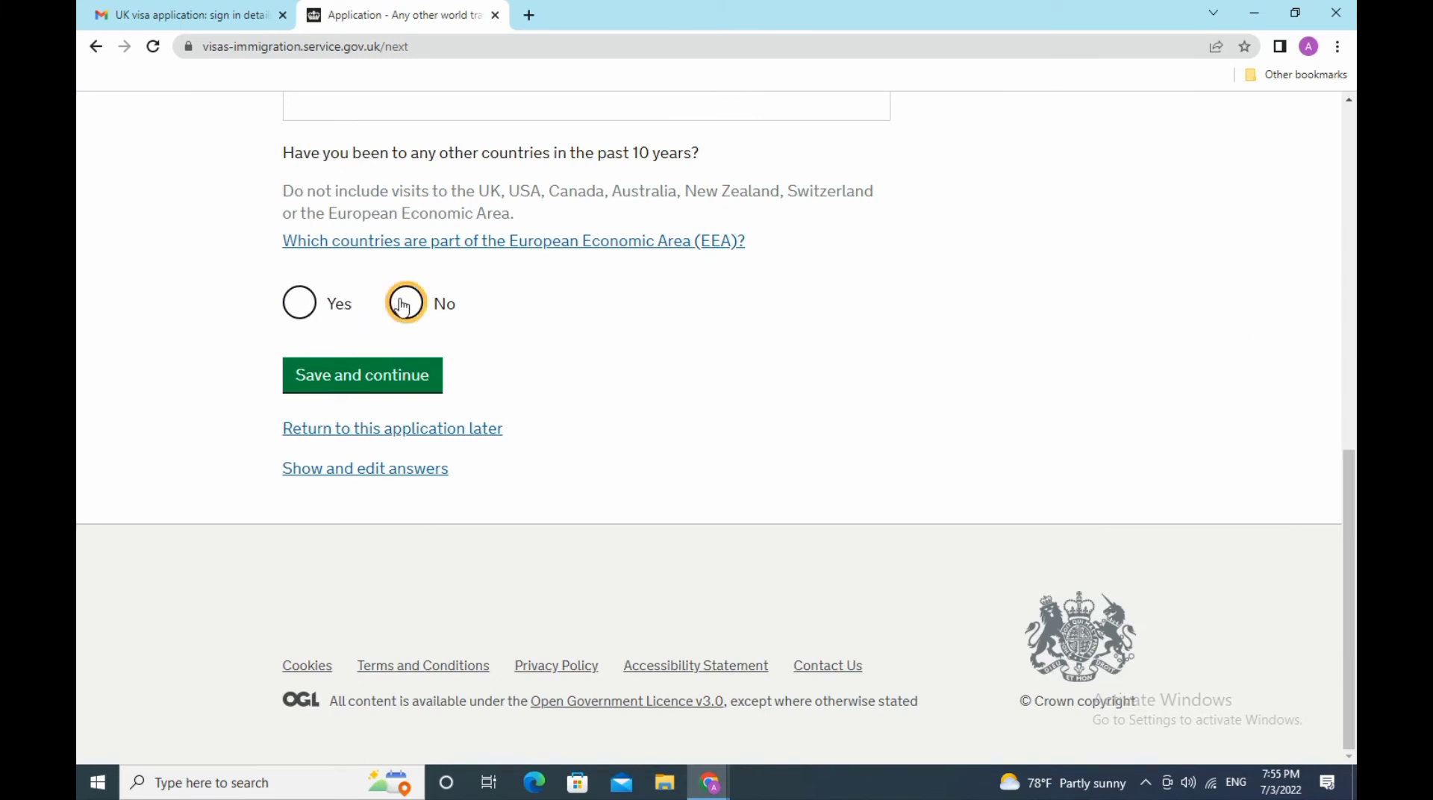
{"action": "left_click", "coordinate": [404, 381]}
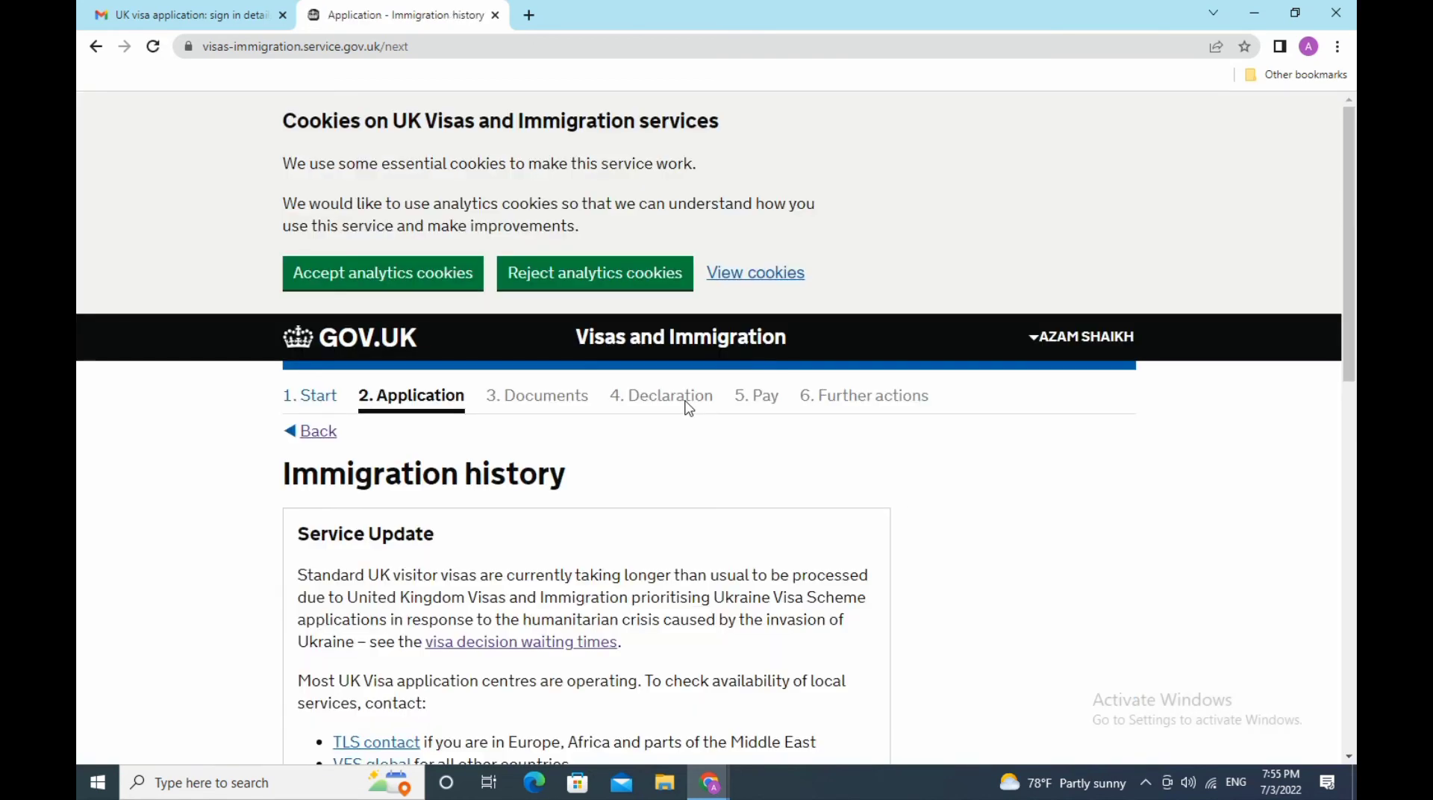
- Answer No to ever being refused a visa or deported, and save
{"action": "scroll", "coordinate": [687, 409], "scroll_direction": "down", "scroll_amount": 3}
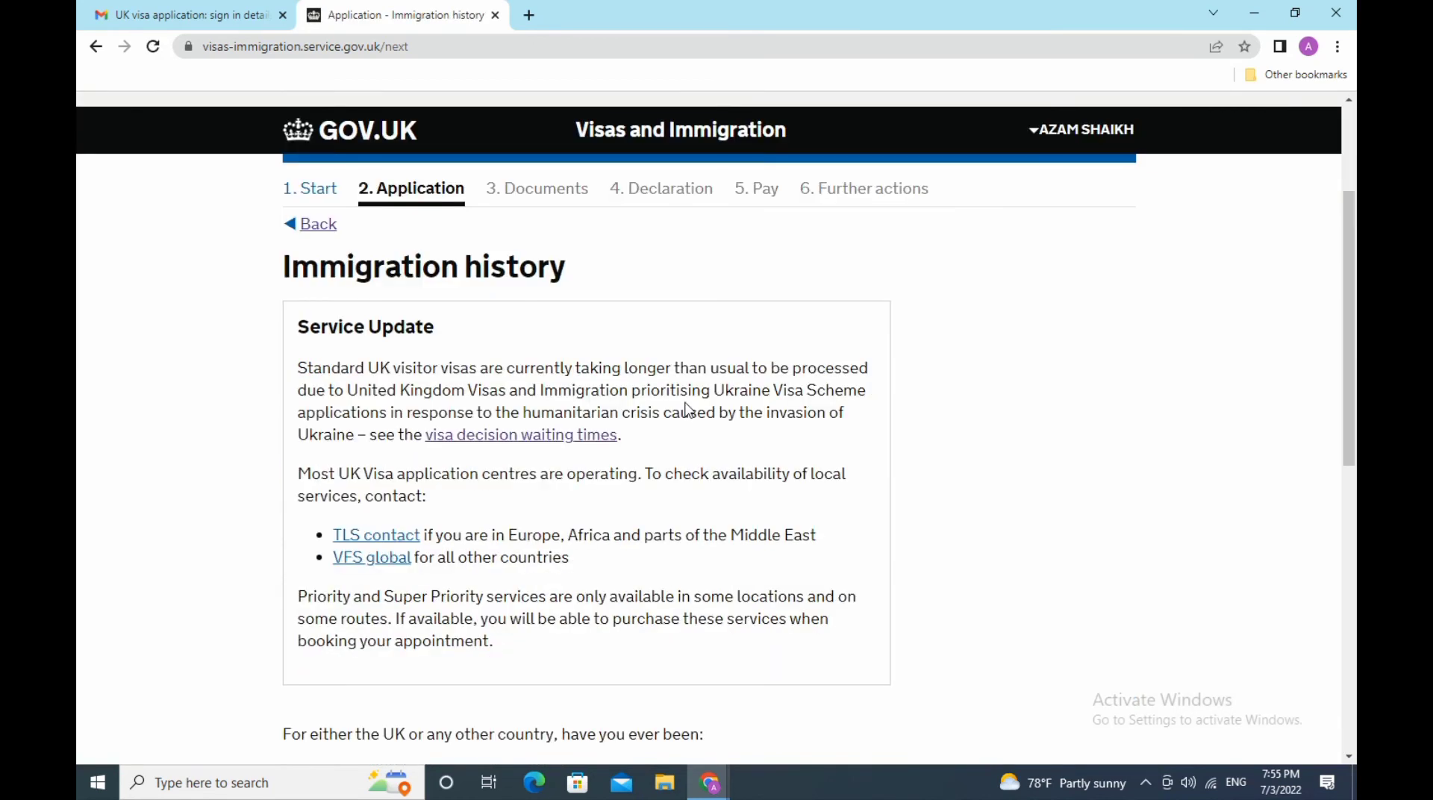
{"action": "scroll", "coordinate": [687, 403], "scroll_direction": "down", "scroll_amount": 3}
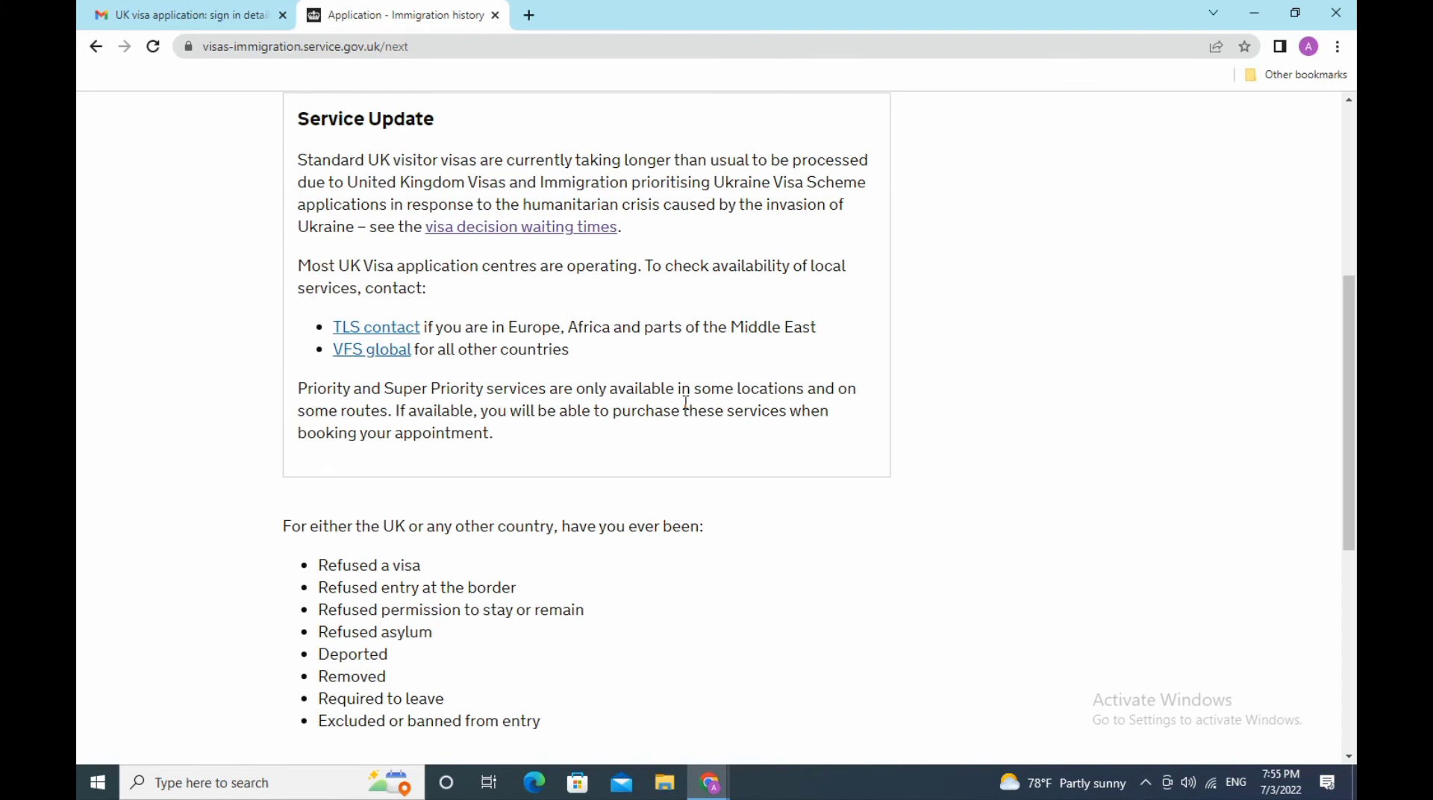
{"action": "scroll", "coordinate": [686, 403], "scroll_direction": "down", "scroll_amount": 3}
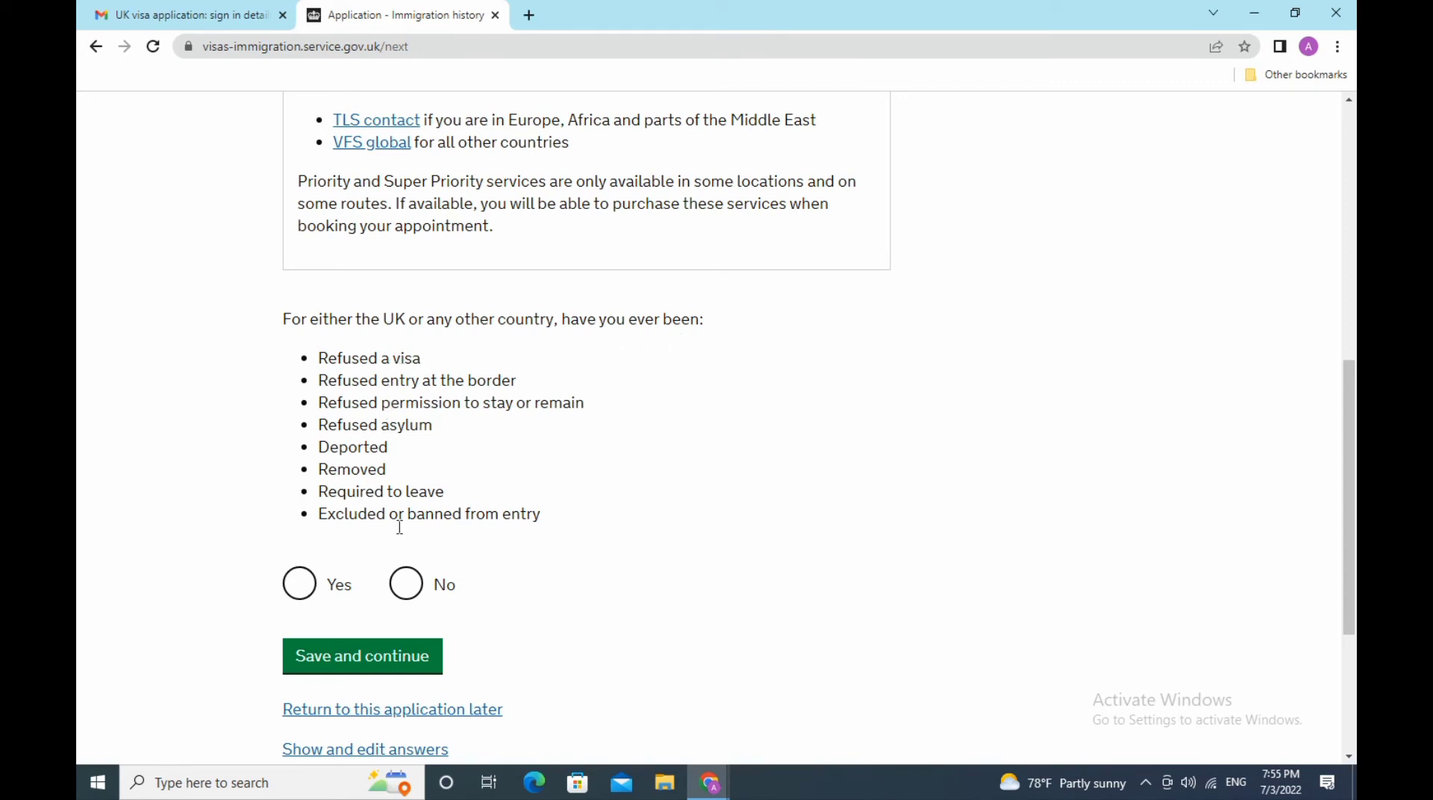
{"action": "left_click", "coordinate": [406, 584]}
{"action": "scroll", "coordinate": [775, 545], "scroll_direction": "down", "scroll_amount": 3}
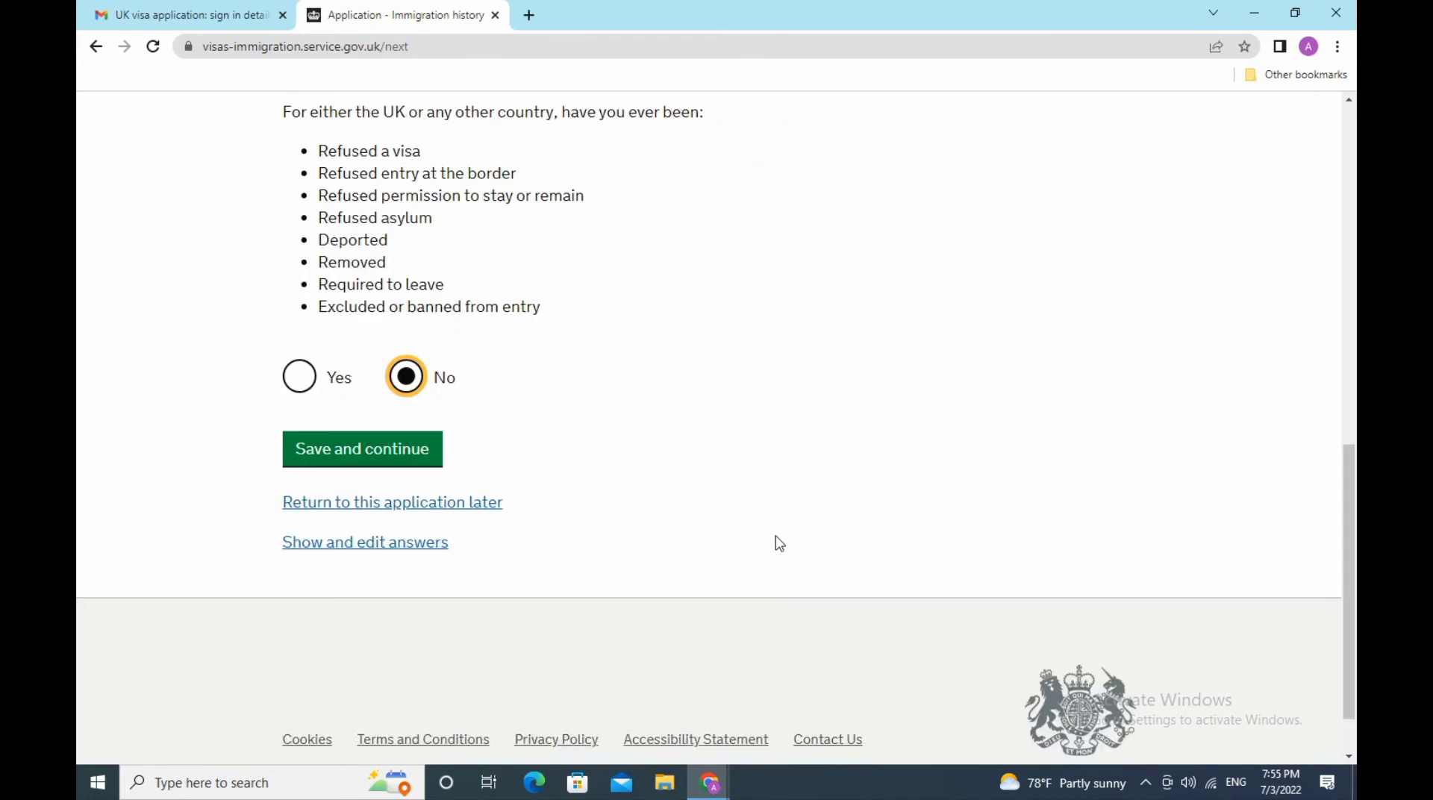
{"action": "left_click", "coordinate": [372, 454]}
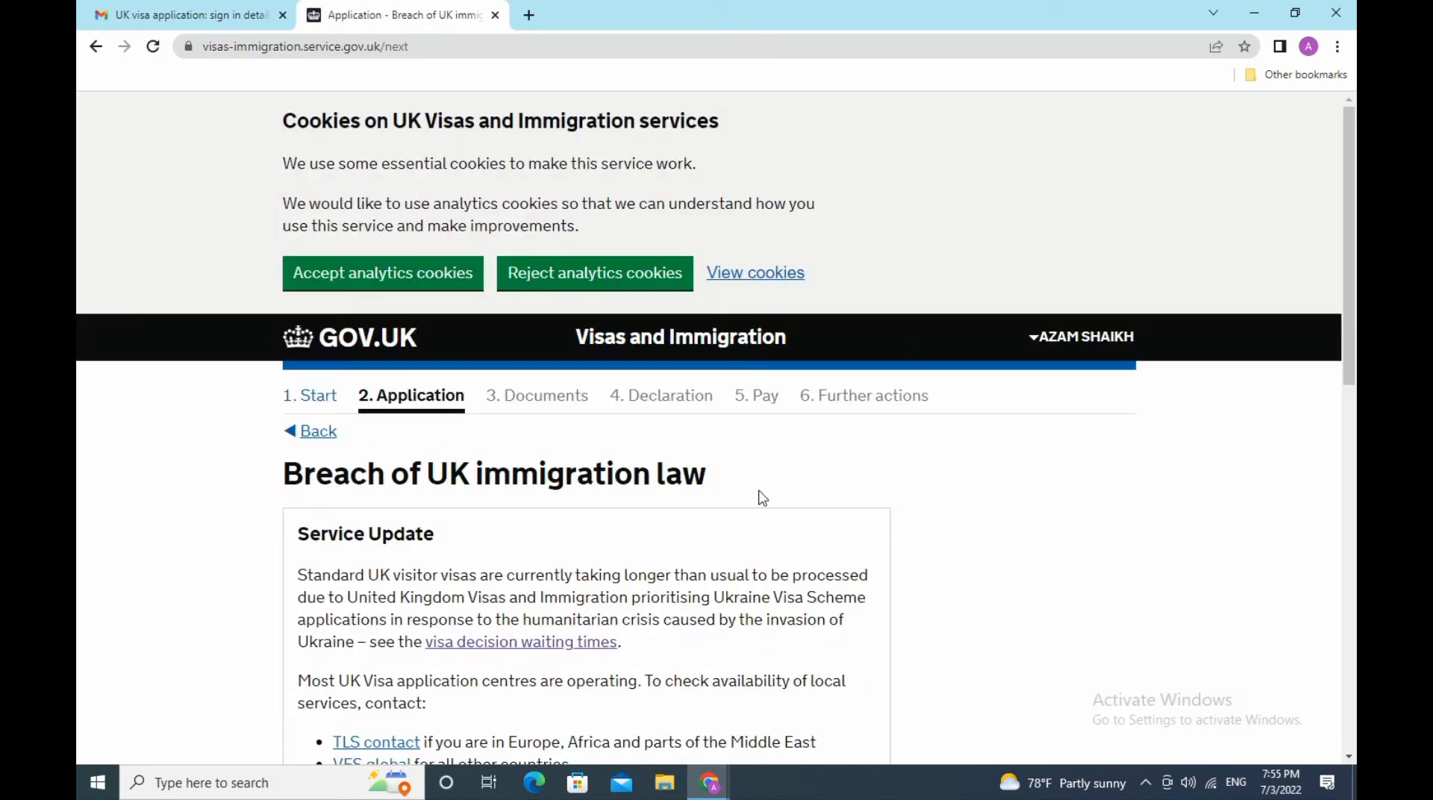
- Answer No to ever breaching UK immigration law, and save
{"action": "scroll", "coordinate": [762, 497], "scroll_direction": "down", "scroll_amount": 5}
{"action": "scroll", "coordinate": [750, 487], "scroll_direction": "down", "scroll_amount": 3}
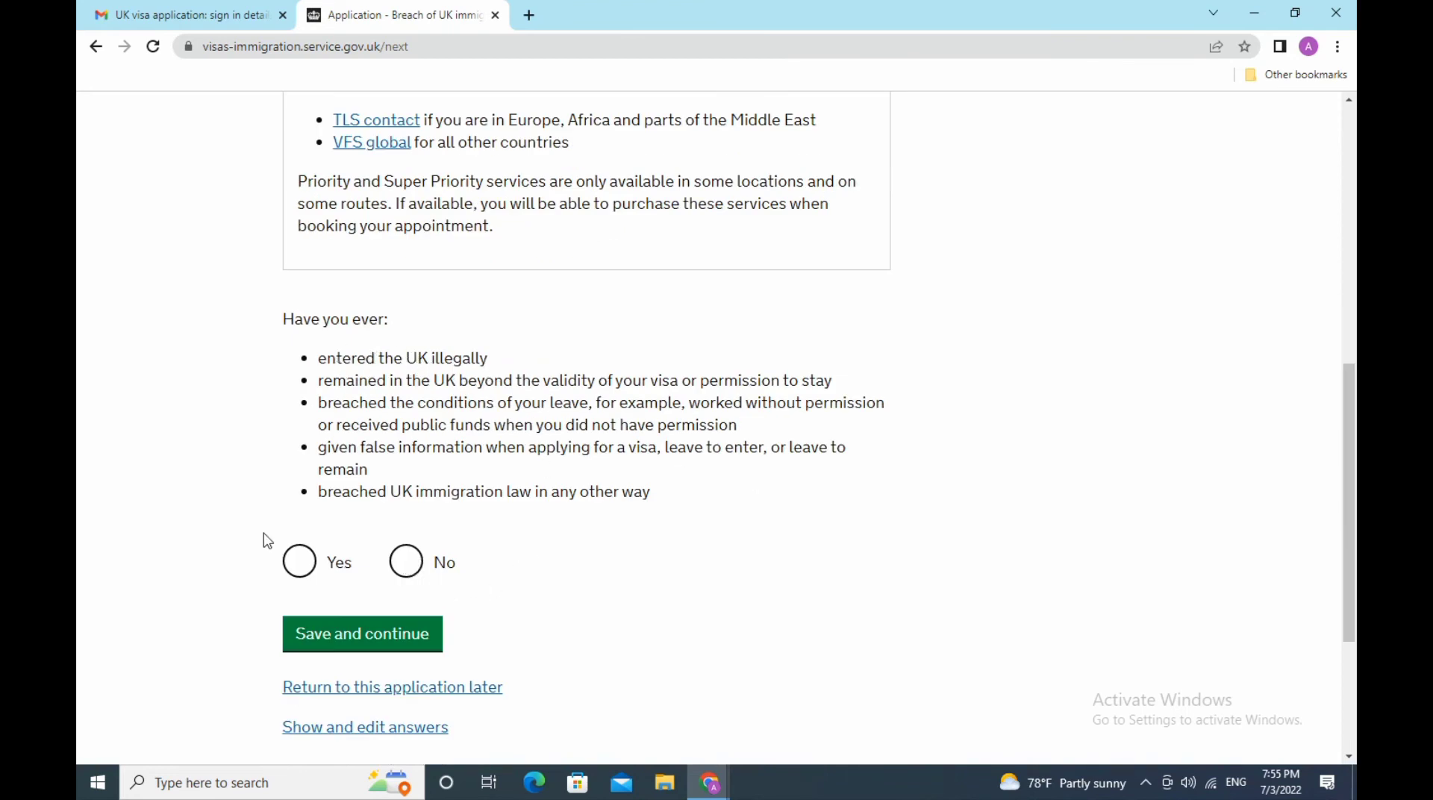
{"action": "left_click", "coordinate": [412, 564]}
{"action": "scroll", "coordinate": [627, 575], "scroll_direction": "down", "scroll_amount": 3}
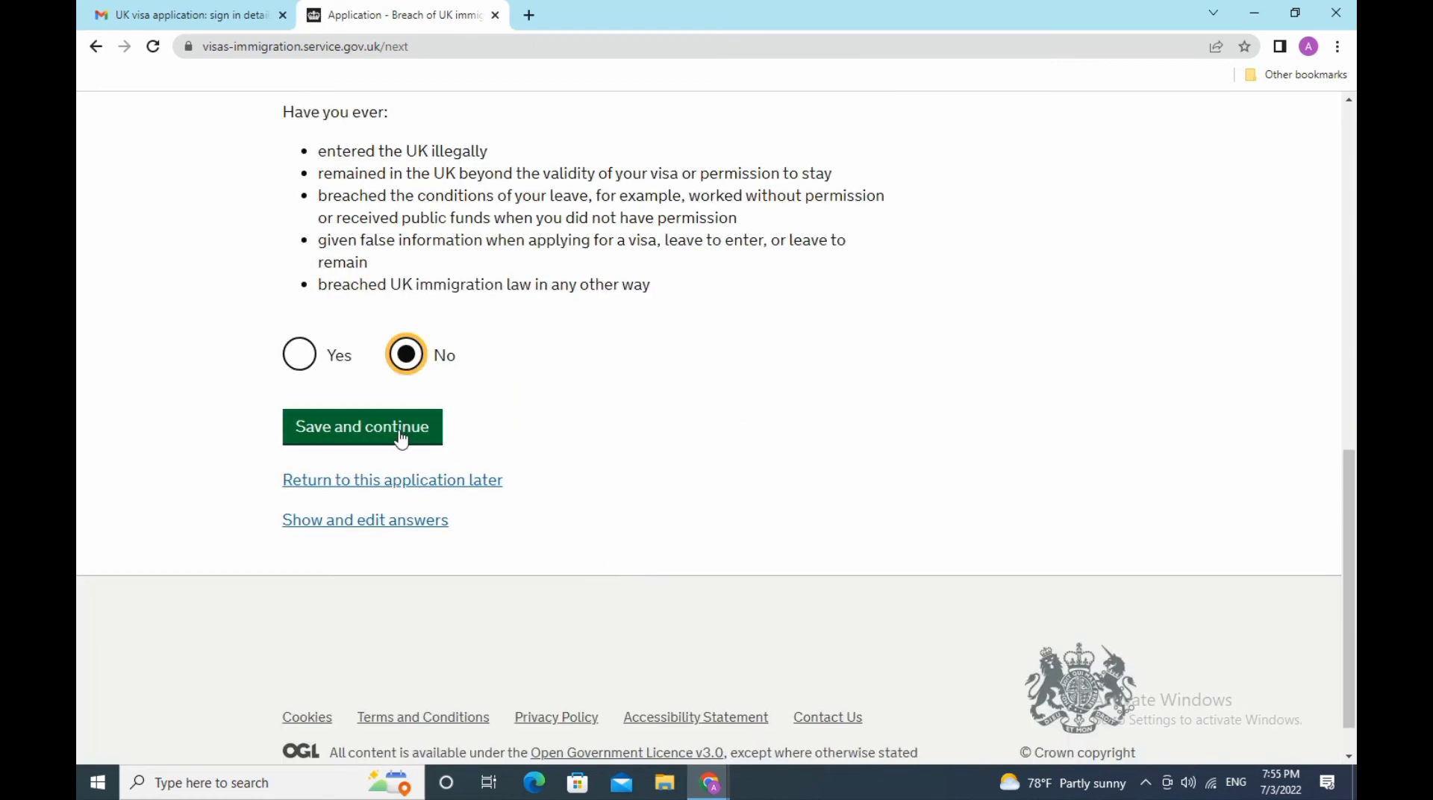
{"action": "left_click", "coordinate": [401, 440]}
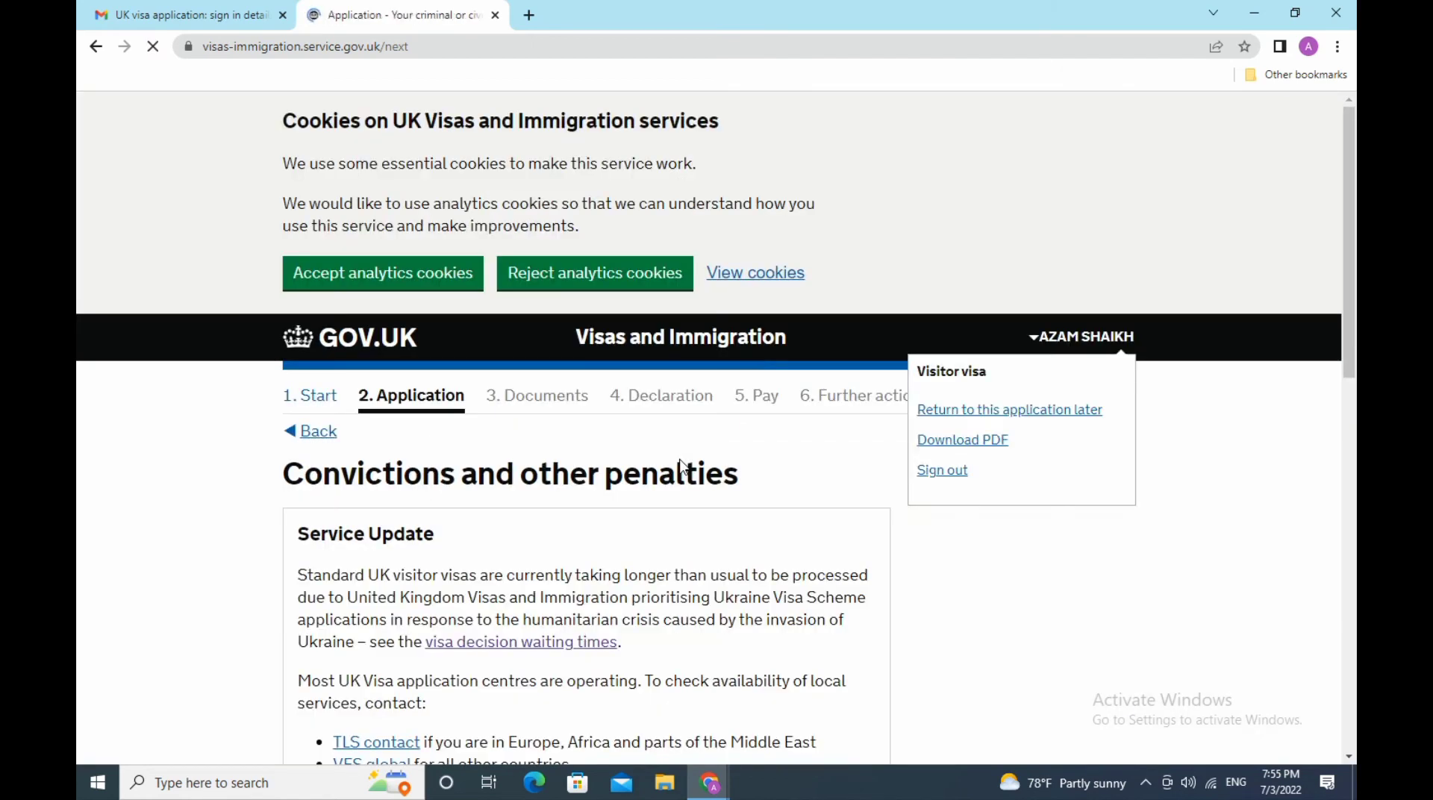
- Declare 'No, I have never had any of these' for convictions and penalties, and save
{"action": "scroll", "coordinate": [681, 467], "scroll_direction": "down", "scroll_amount": 3}
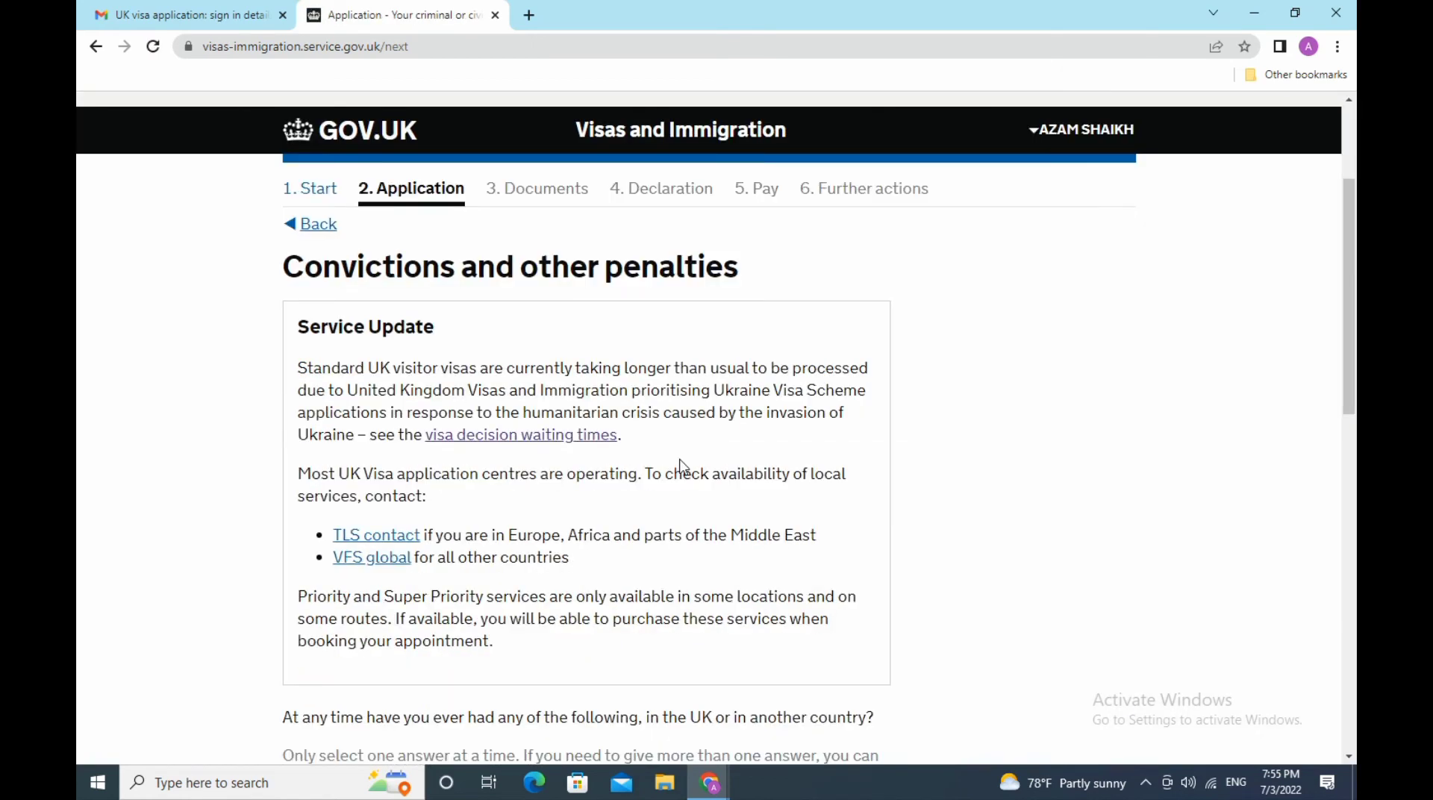
{"action": "scroll", "coordinate": [681, 466], "scroll_direction": "down", "scroll_amount": 3}
{"action": "scroll", "coordinate": [681, 467], "scroll_direction": "down", "scroll_amount": 3}
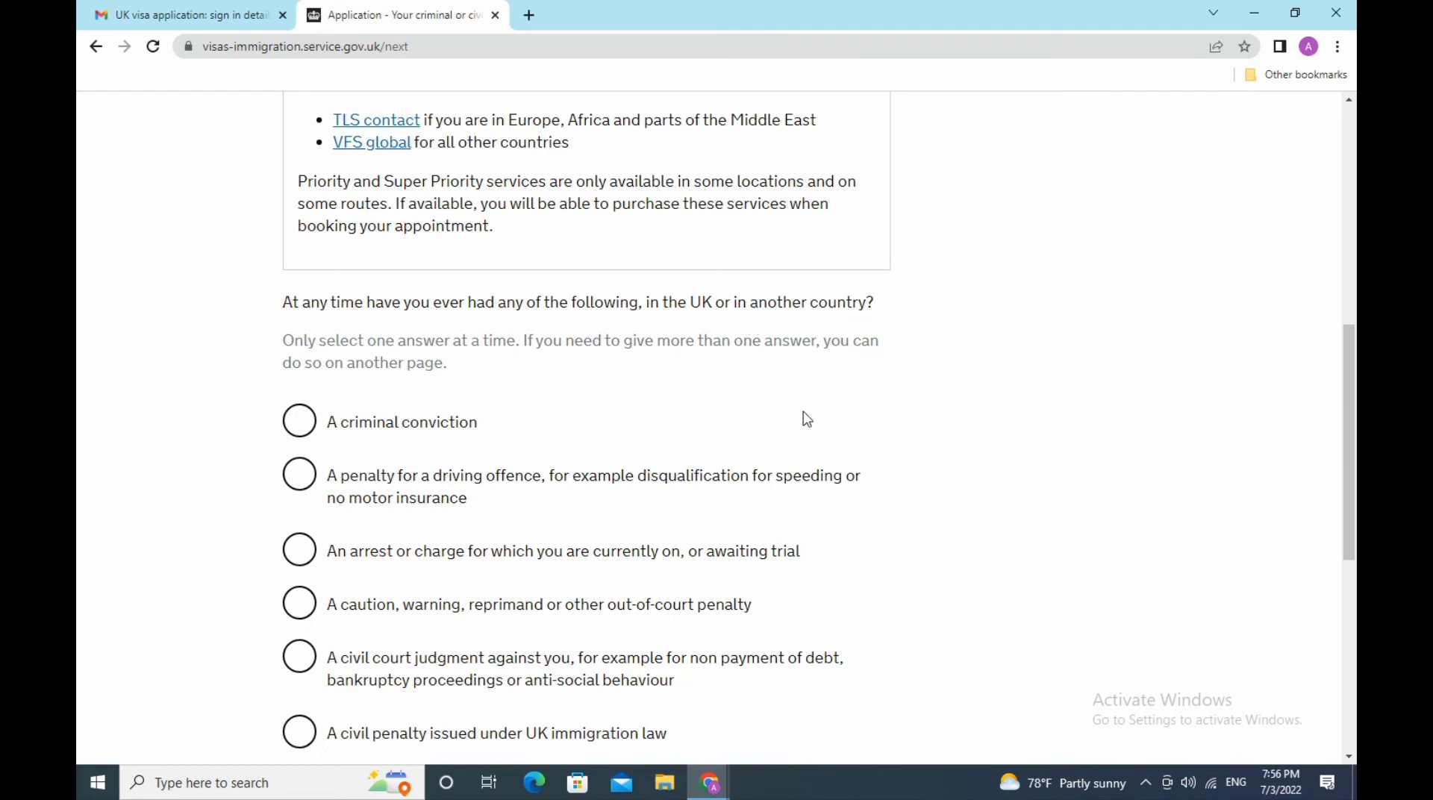
{"action": "scroll", "coordinate": [776, 419], "scroll_direction": "down", "scroll_amount": 3}
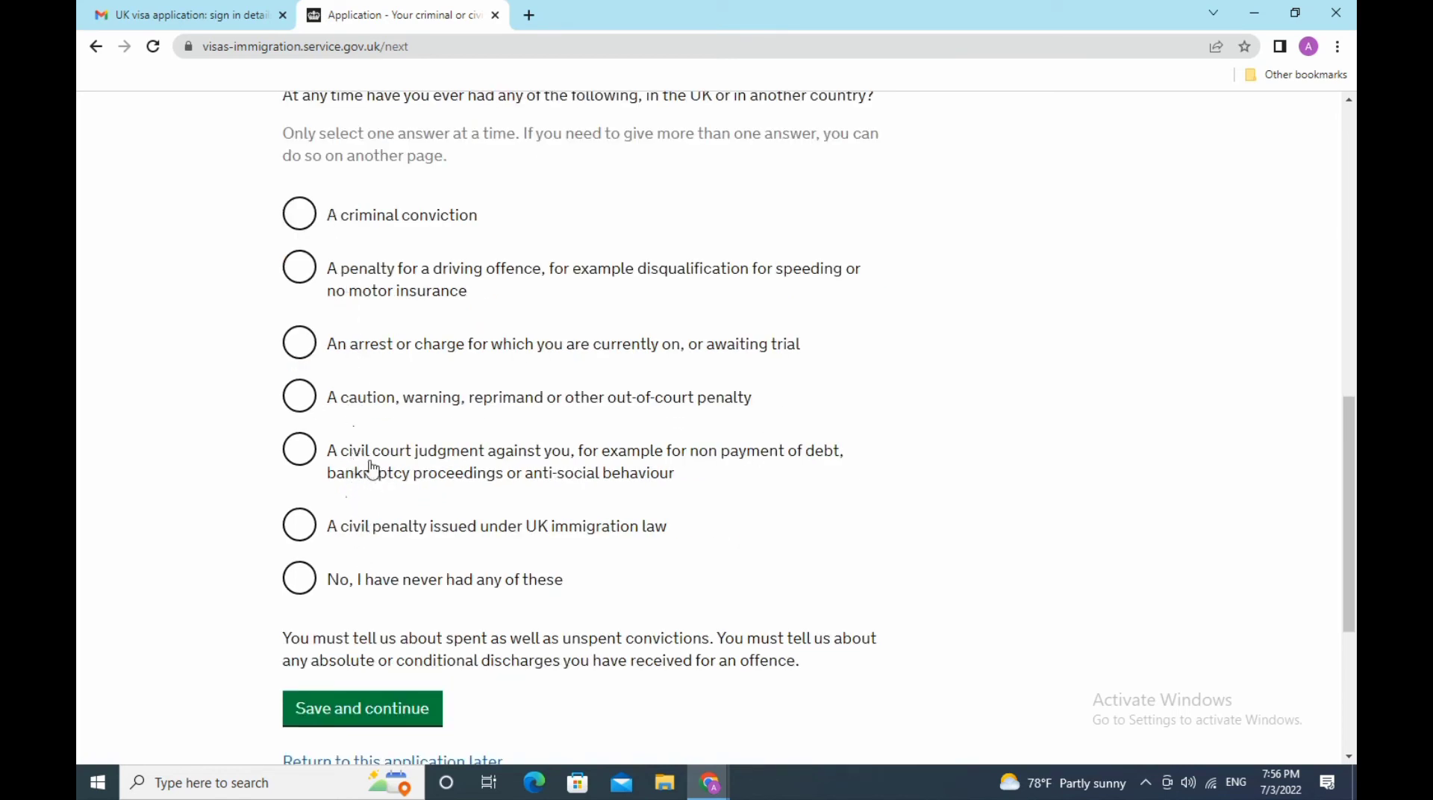
{"action": "left_click", "coordinate": [300, 590]}
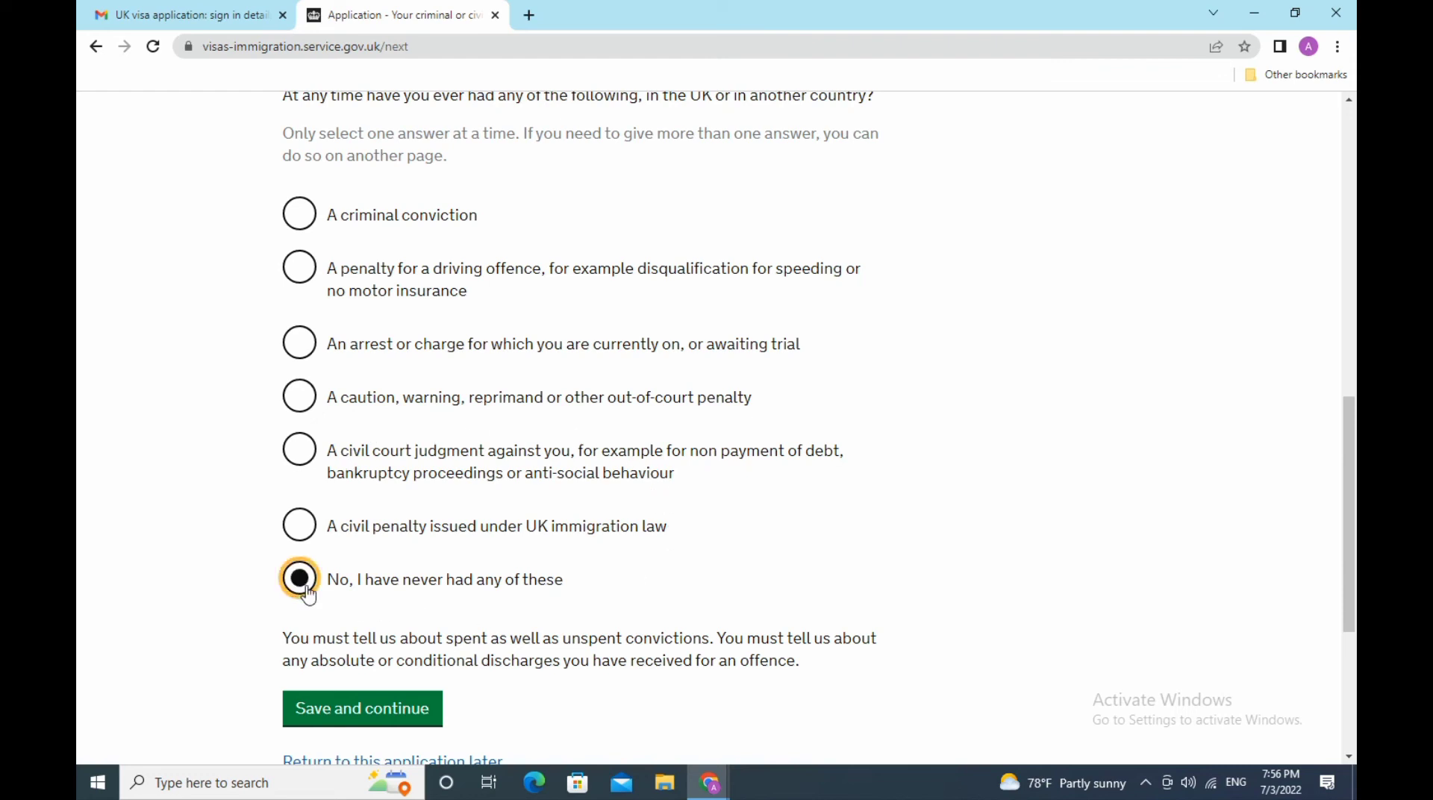
{"action": "left_click", "coordinate": [392, 726]}
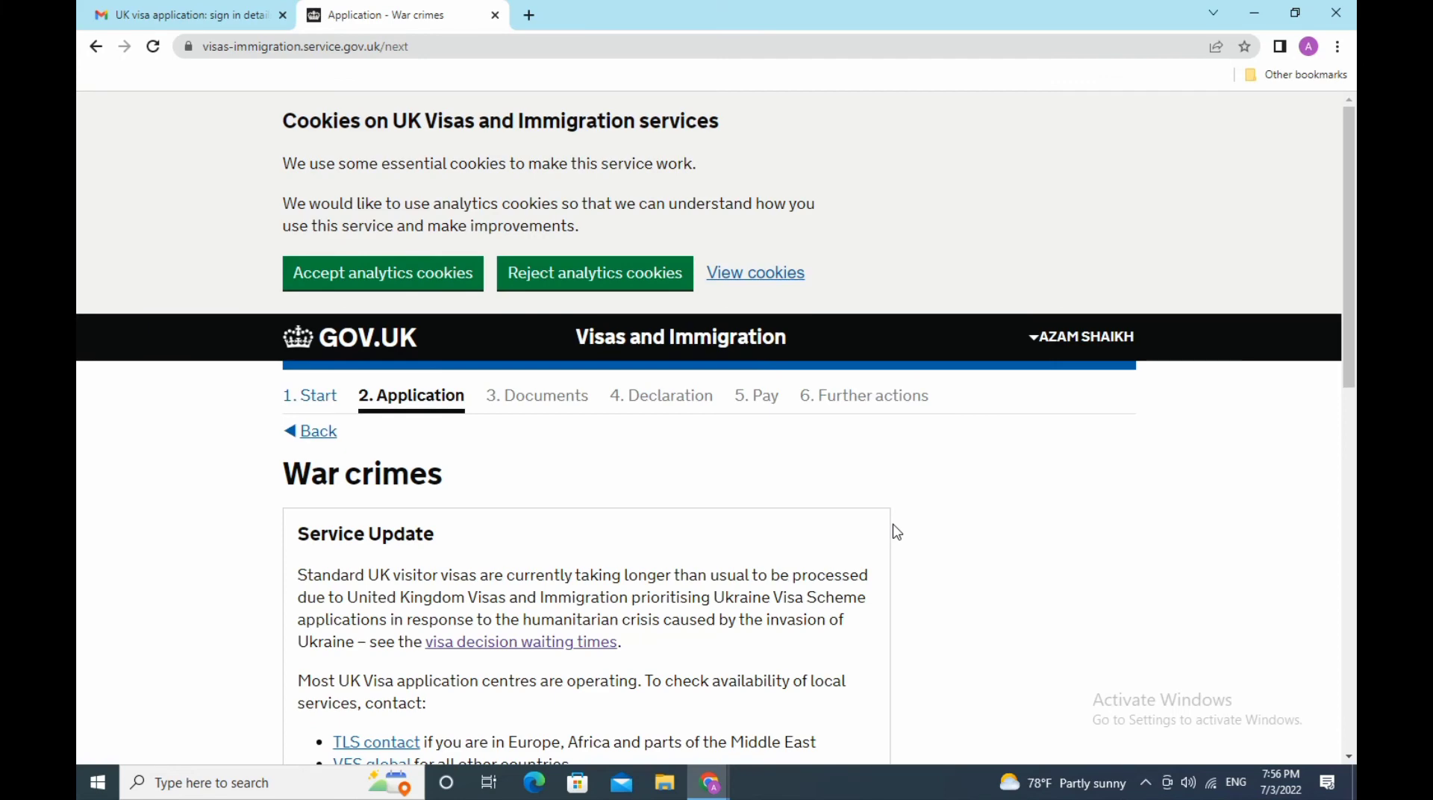
- Answer No to war crimes involvement, confirm reading the information, and save
{"action": "scroll", "coordinate": [897, 533], "scroll_direction": "down", "scroll_amount": 3}
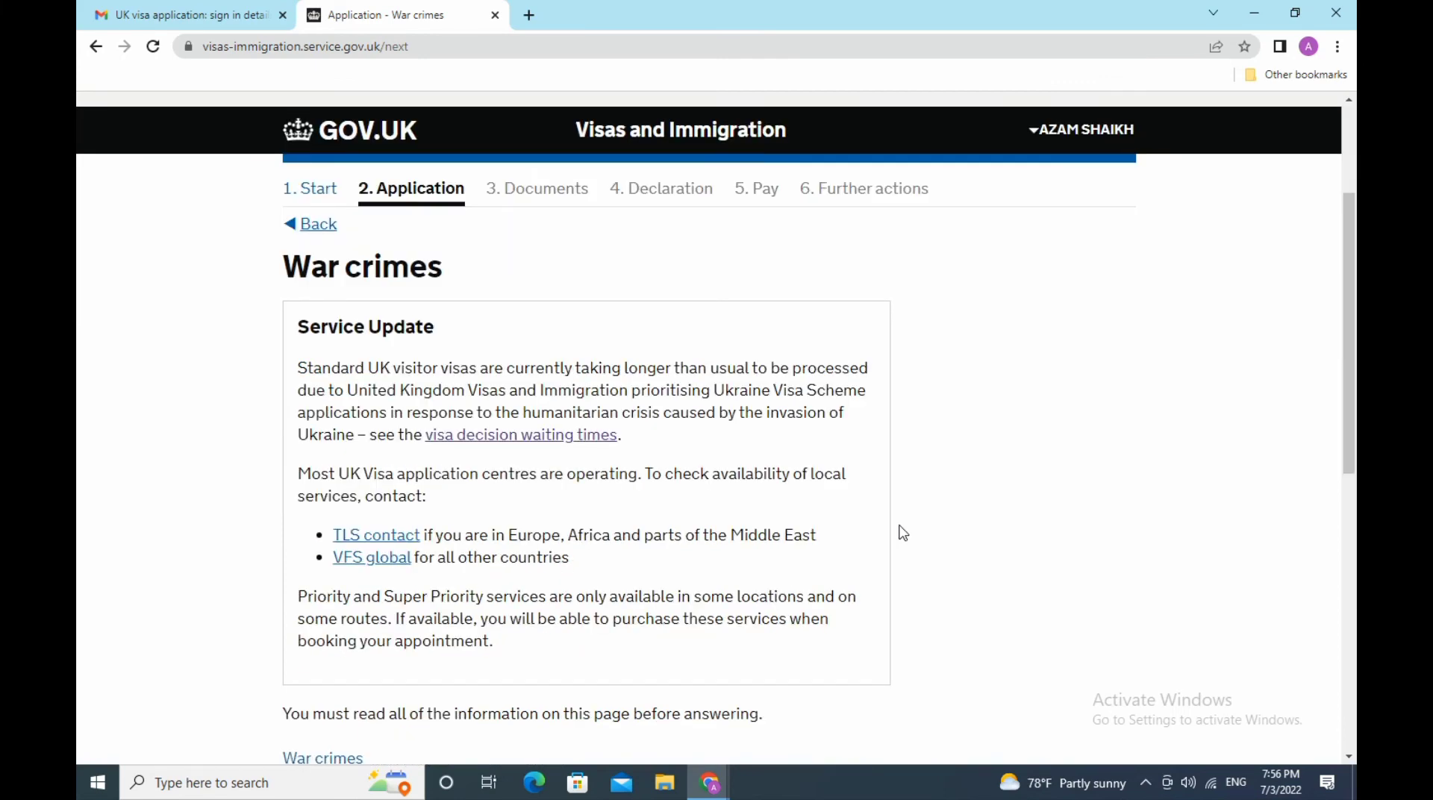
{"action": "scroll", "coordinate": [902, 532], "scroll_direction": "down", "scroll_amount": 3}
{"action": "scroll", "coordinate": [903, 533], "scroll_direction": "down", "scroll_amount": 3}
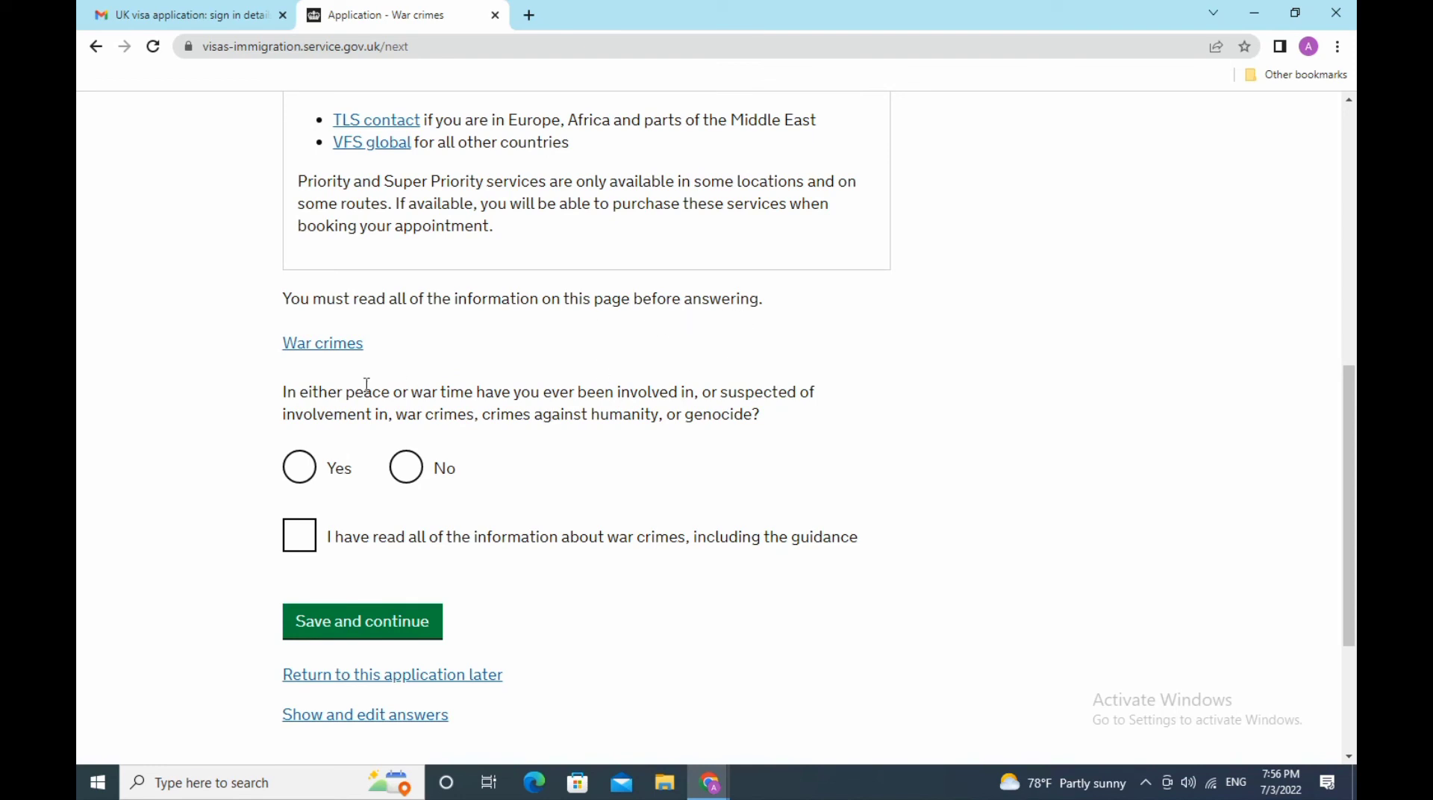
{"action": "left_click", "coordinate": [406, 468]}
{"action": "left_click", "coordinate": [299, 536]}
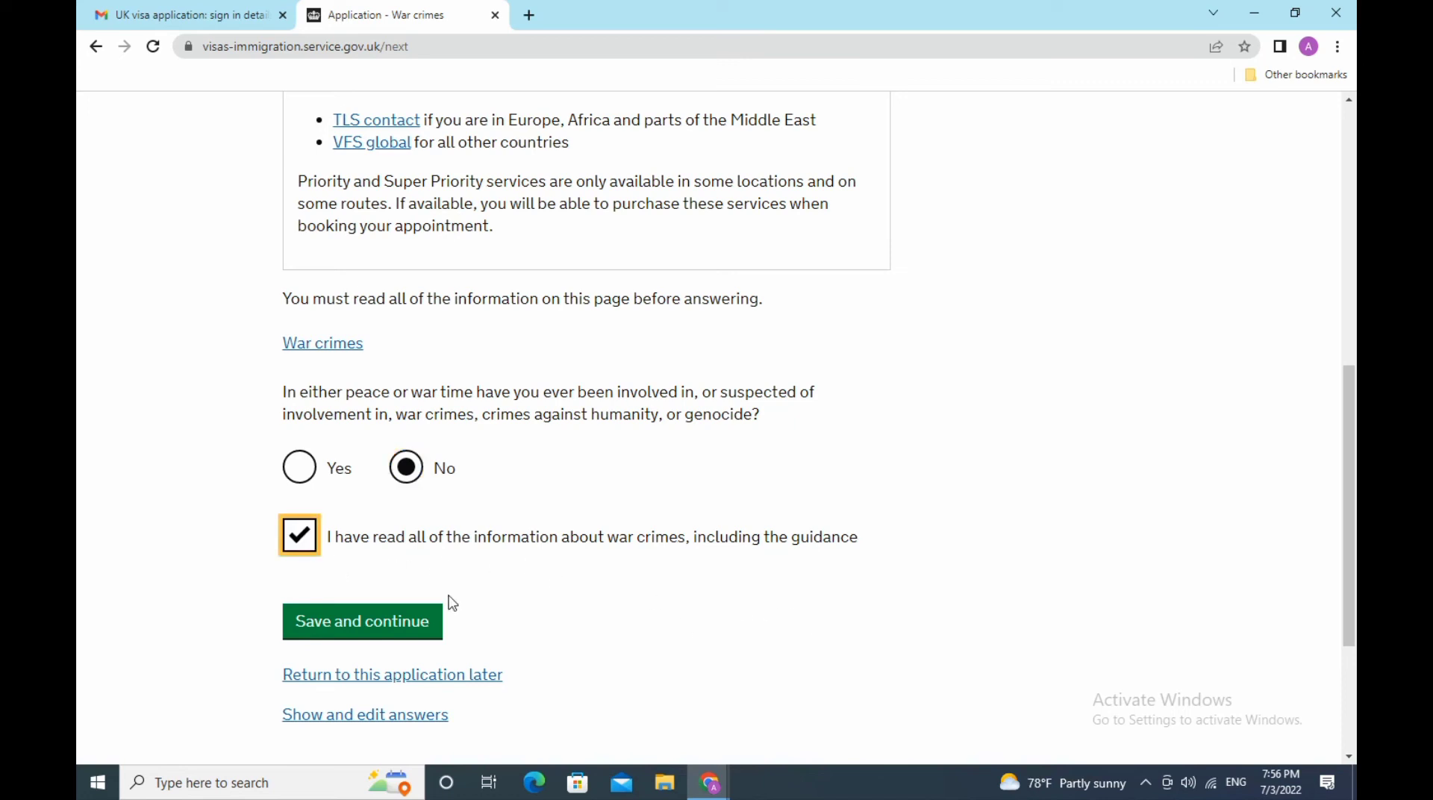
{"action": "left_click", "coordinate": [379, 627]}
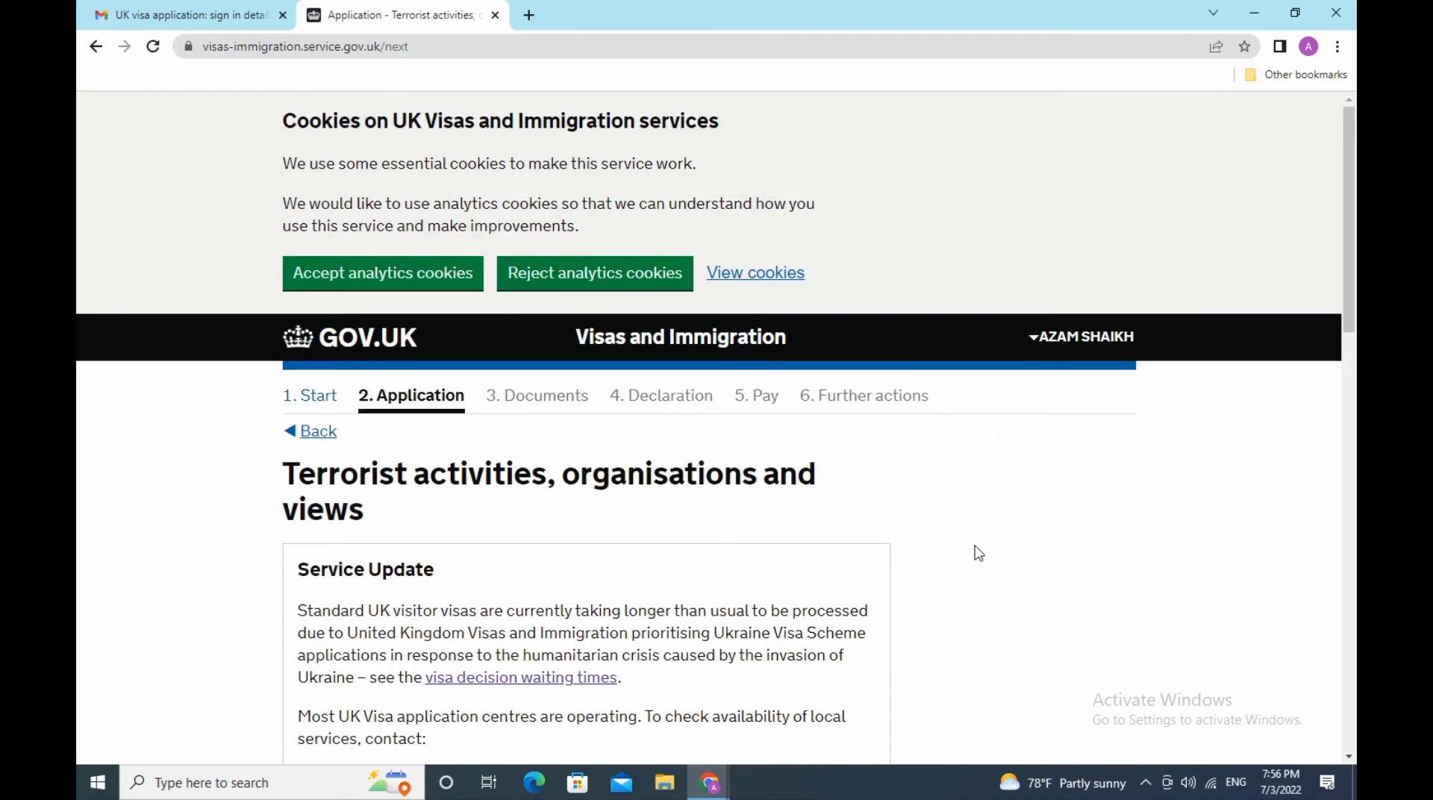
- Answer No to all three terrorism questions, confirm the guidance, and save
{"action": "scroll", "coordinate": [930, 504], "scroll_direction": "down", "scroll_amount": 2}
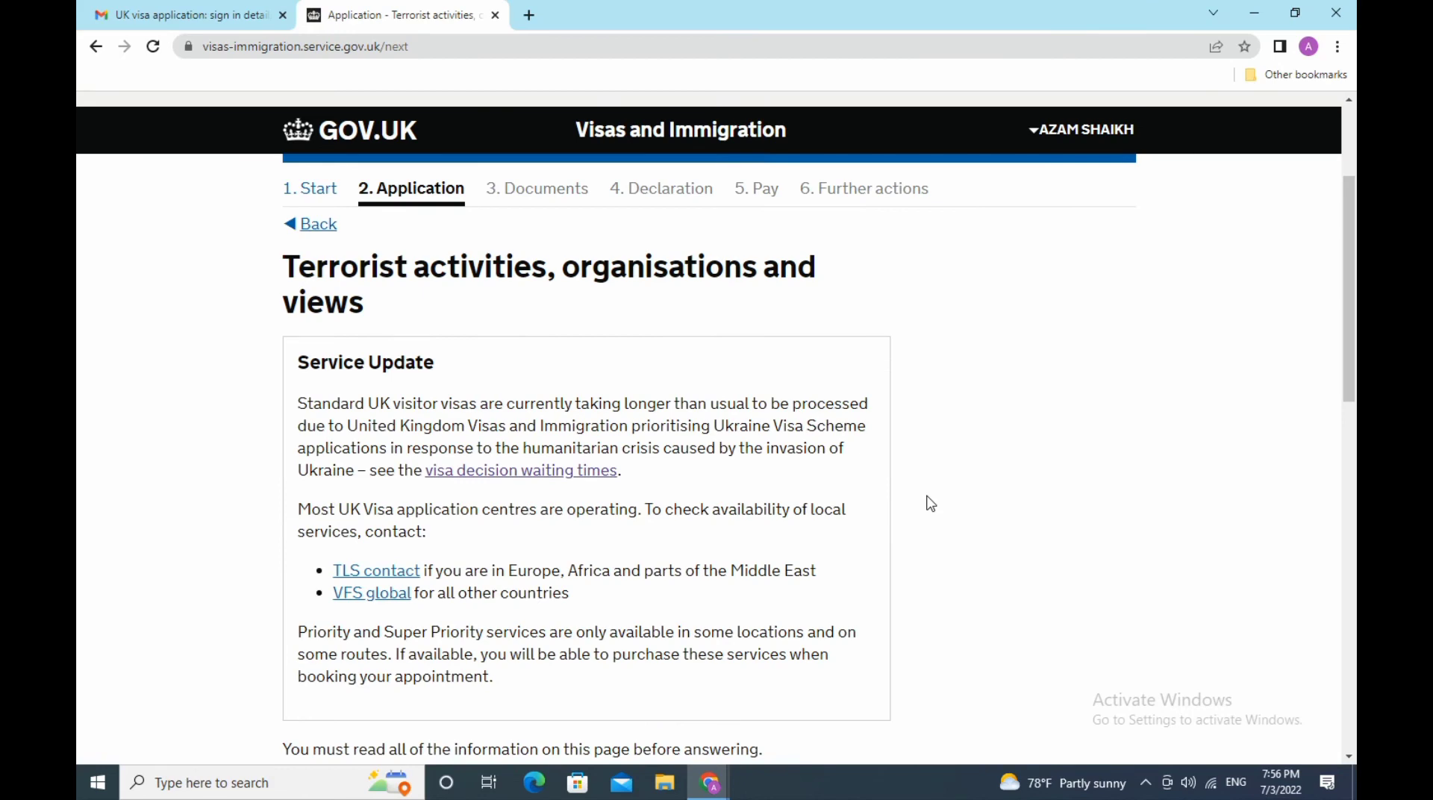
{"action": "scroll", "coordinate": [531, 340], "scroll_direction": "down", "scroll_amount": 5}
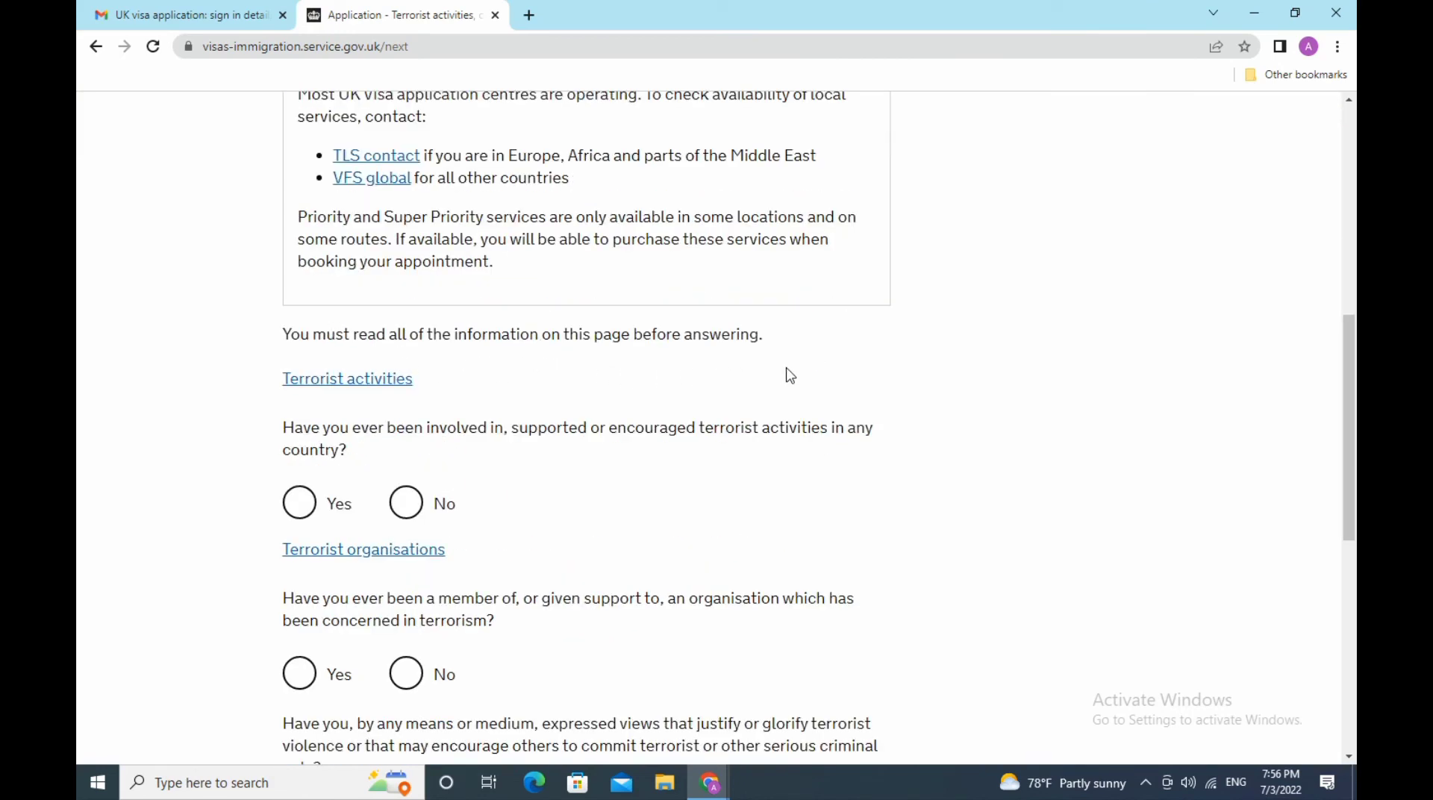
{"action": "left_click", "coordinate": [406, 504]}
{"action": "scroll", "coordinate": [537, 493], "scroll_direction": "down", "scroll_amount": 3}
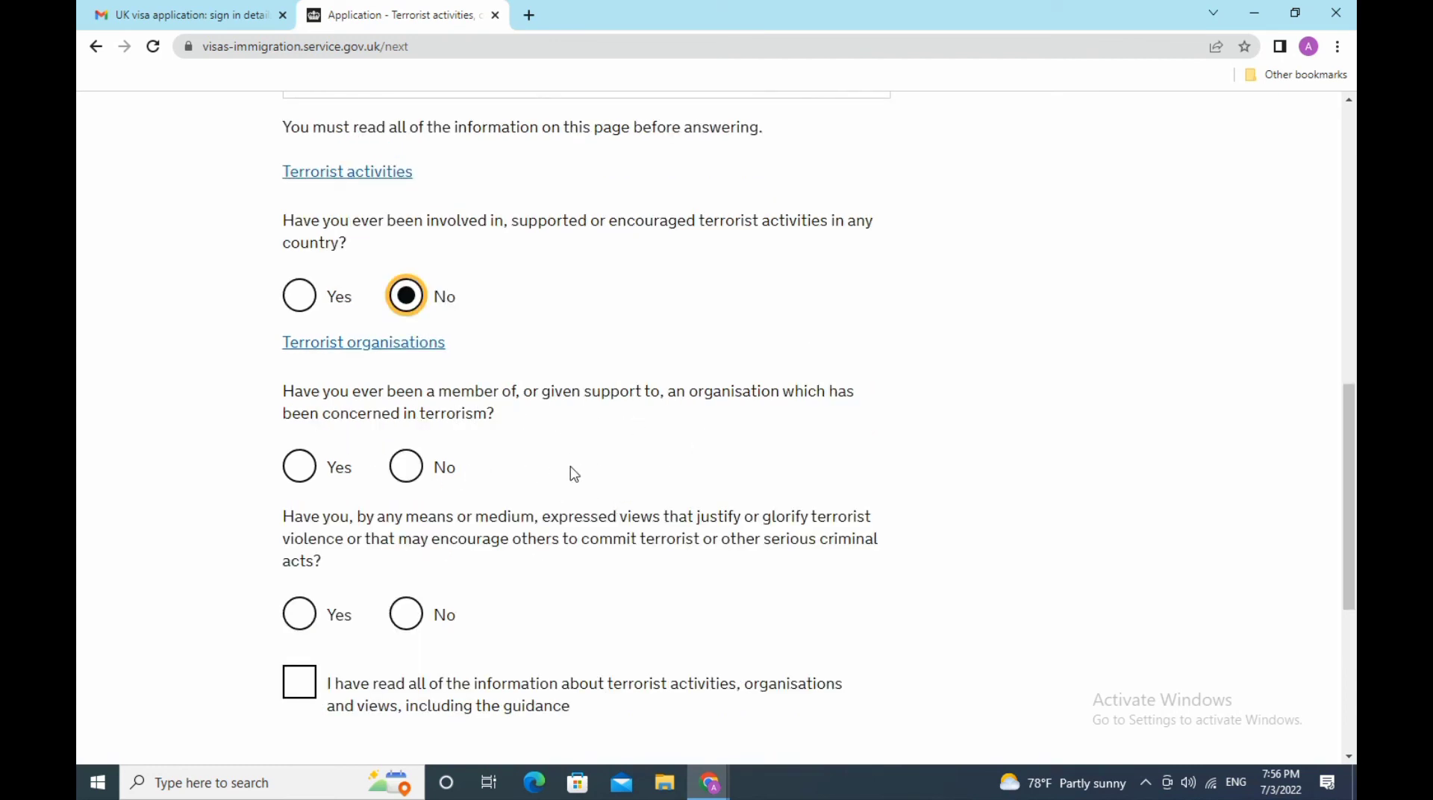
{"action": "left_click", "coordinate": [407, 468]}
{"action": "scroll", "coordinate": [522, 480], "scroll_direction": "down", "scroll_amount": 3}
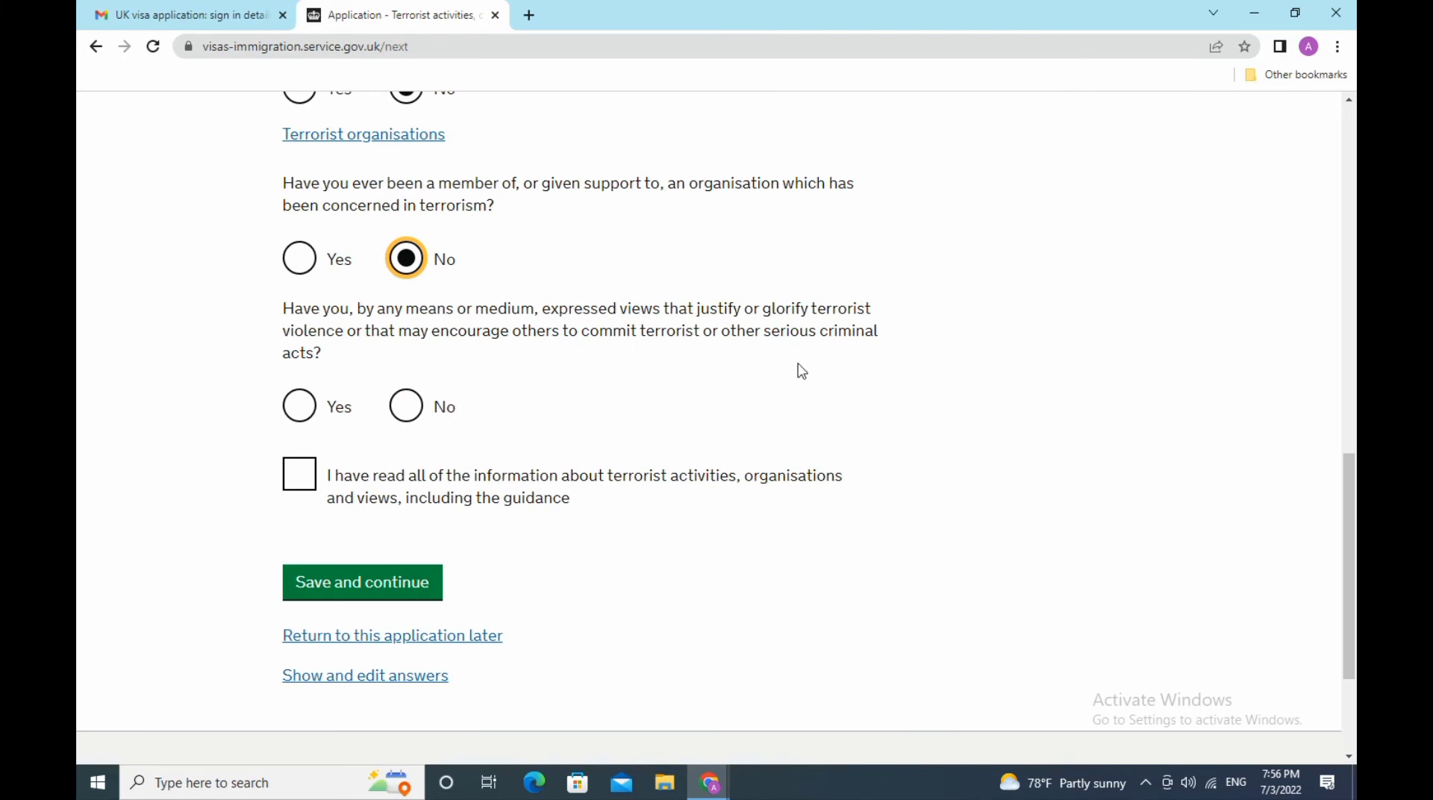
{"action": "left_click", "coordinate": [406, 407]}
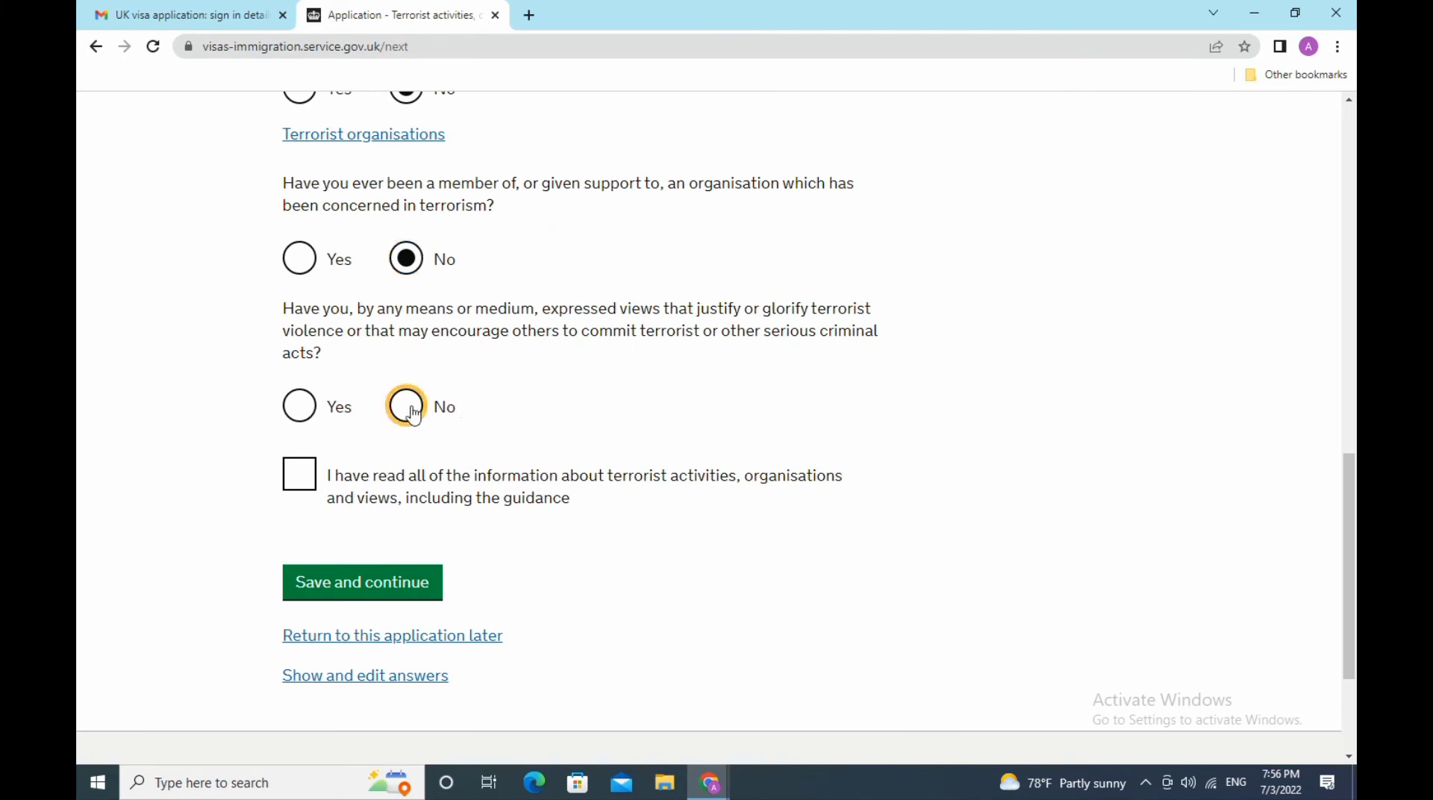
{"action": "left_click", "coordinate": [299, 474]}
{"action": "left_click", "coordinate": [392, 584]}
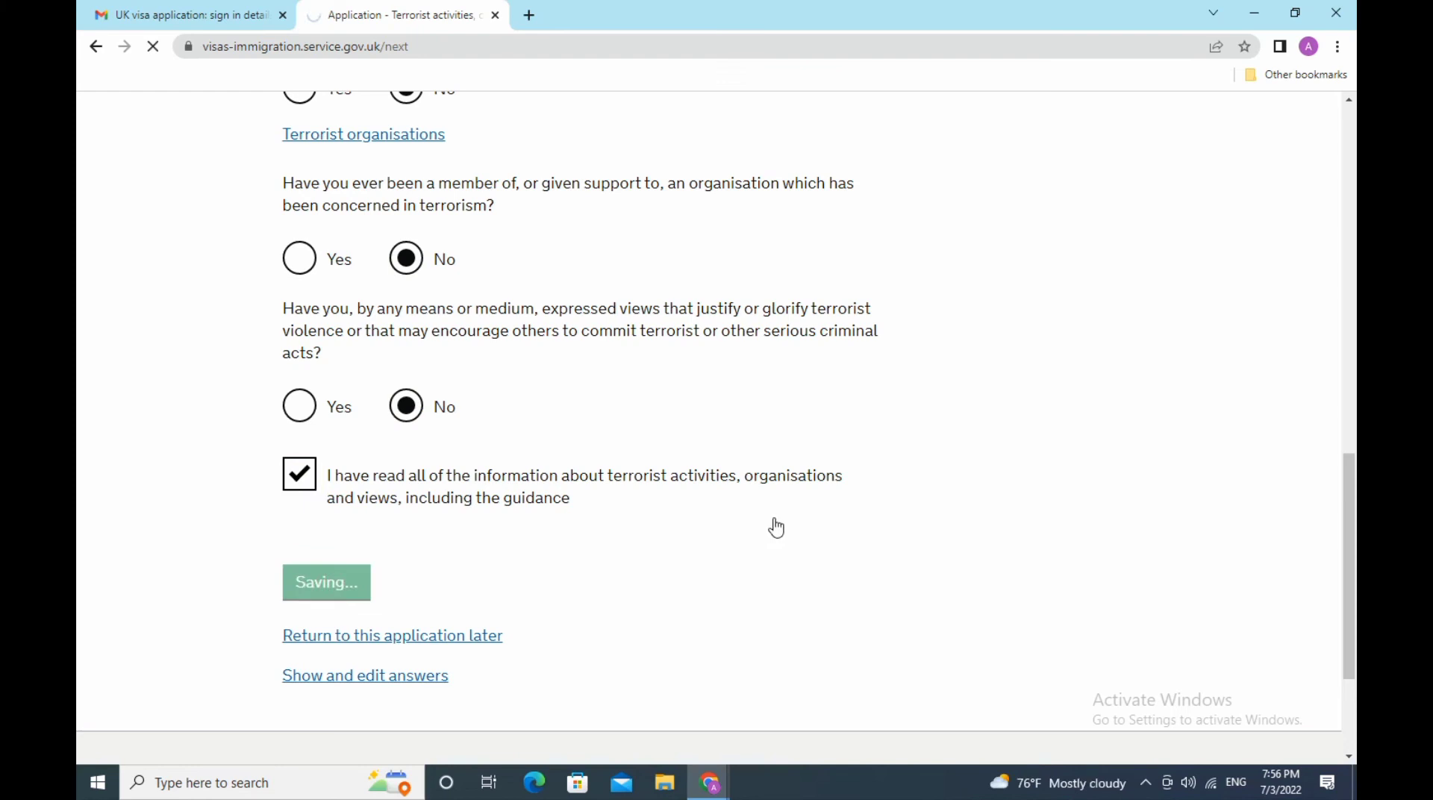
- Answer No to both extremism questions, confirm the guidance, and save
{"action": "scroll", "coordinate": [756, 429], "scroll_direction": "down", "scroll_amount": 3}
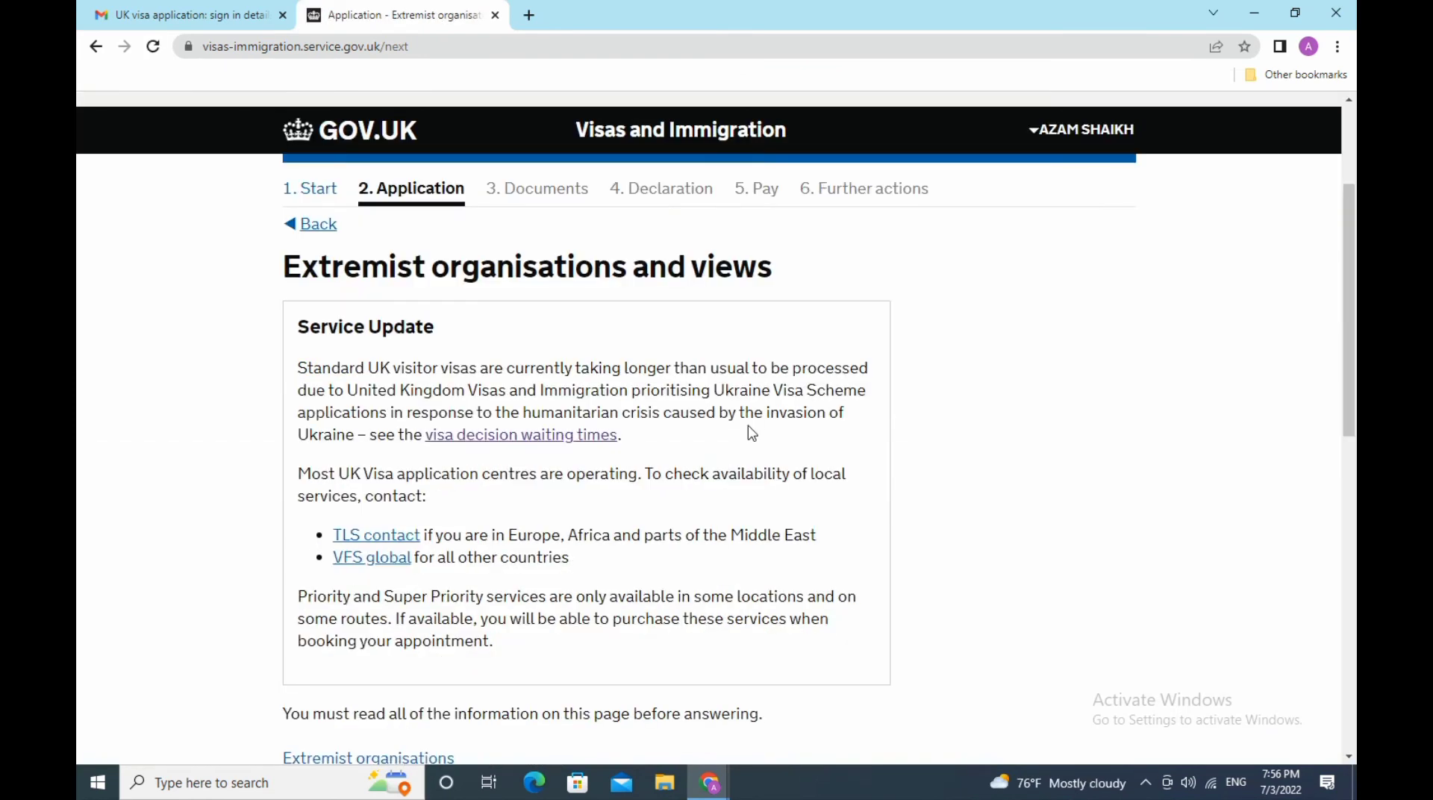
{"action": "scroll", "coordinate": [752, 433], "scroll_direction": "down", "scroll_amount": 3}
{"action": "scroll", "coordinate": [448, 423], "scroll_direction": "down", "scroll_amount": 3}
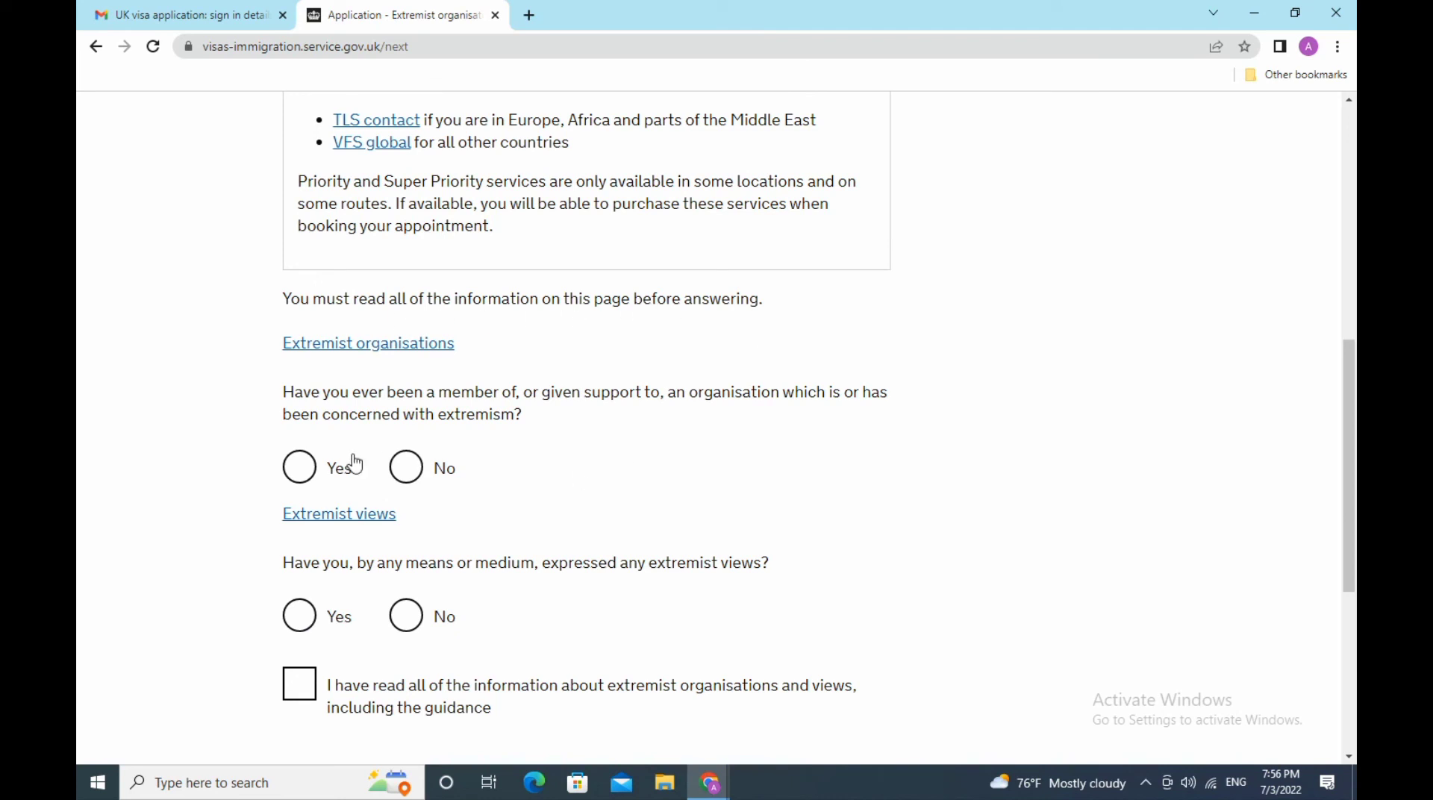
{"action": "scroll", "coordinate": [760, 456], "scroll_direction": "down", "scroll_amount": 3}
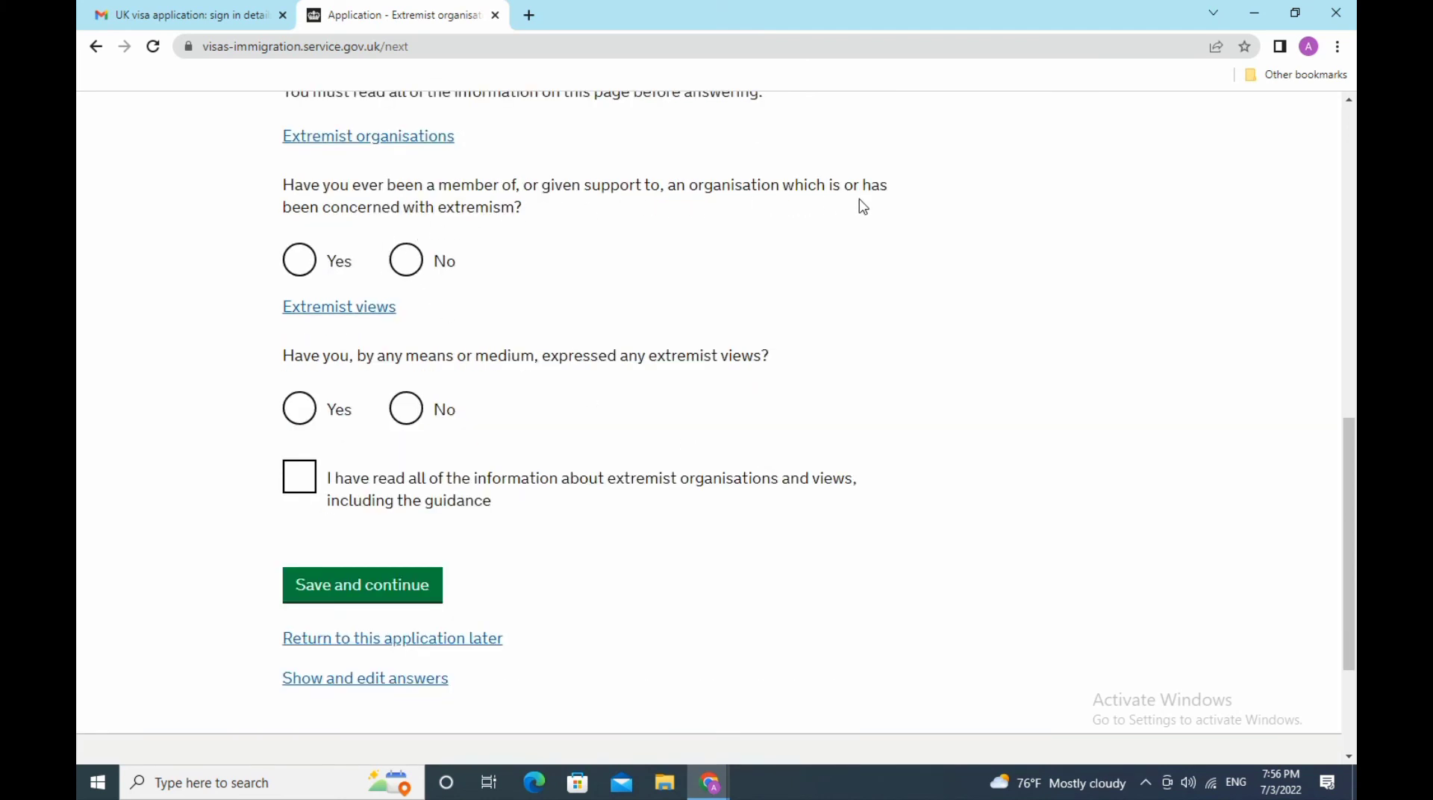
{"action": "left_click", "coordinate": [413, 275]}
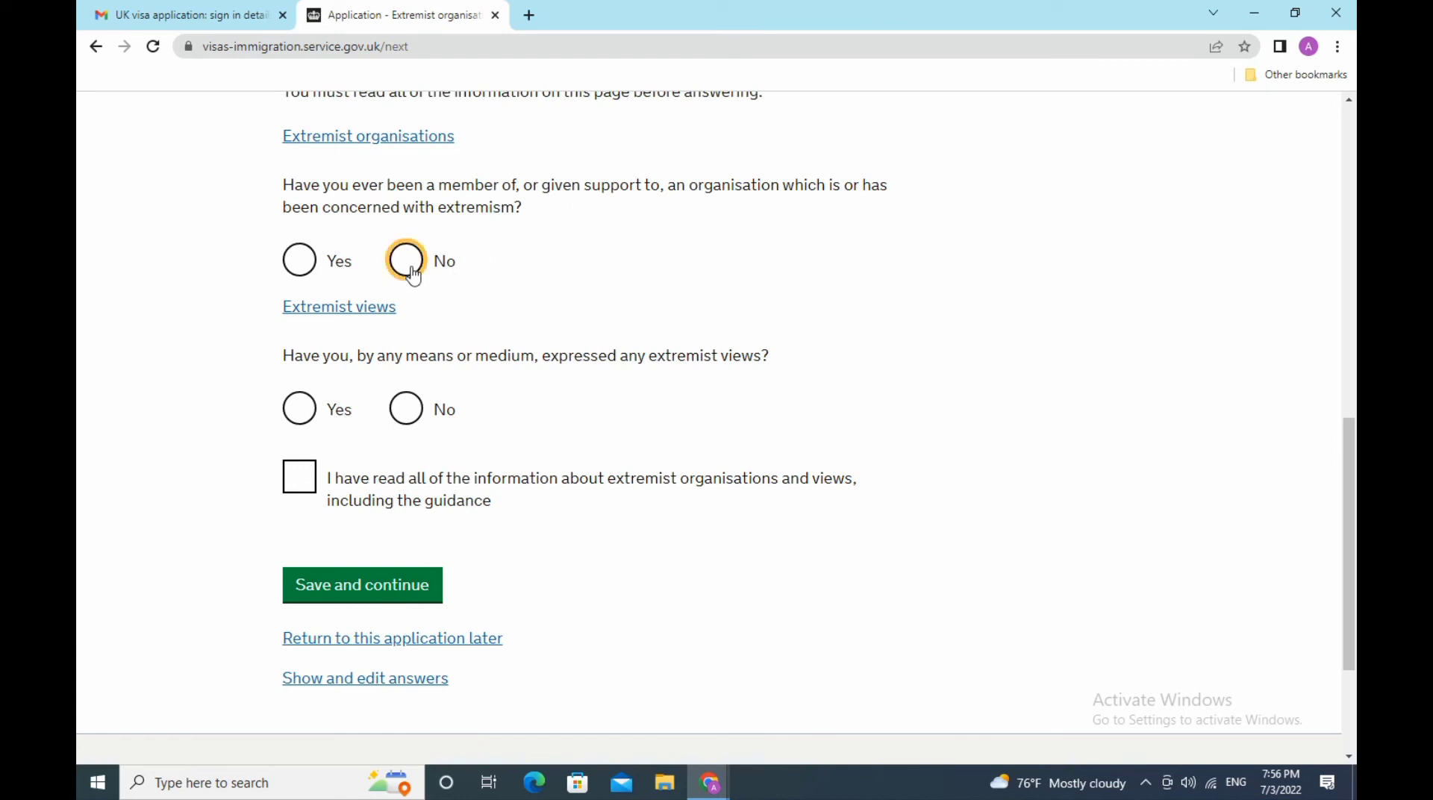
{"action": "left_click", "coordinate": [410, 421]}
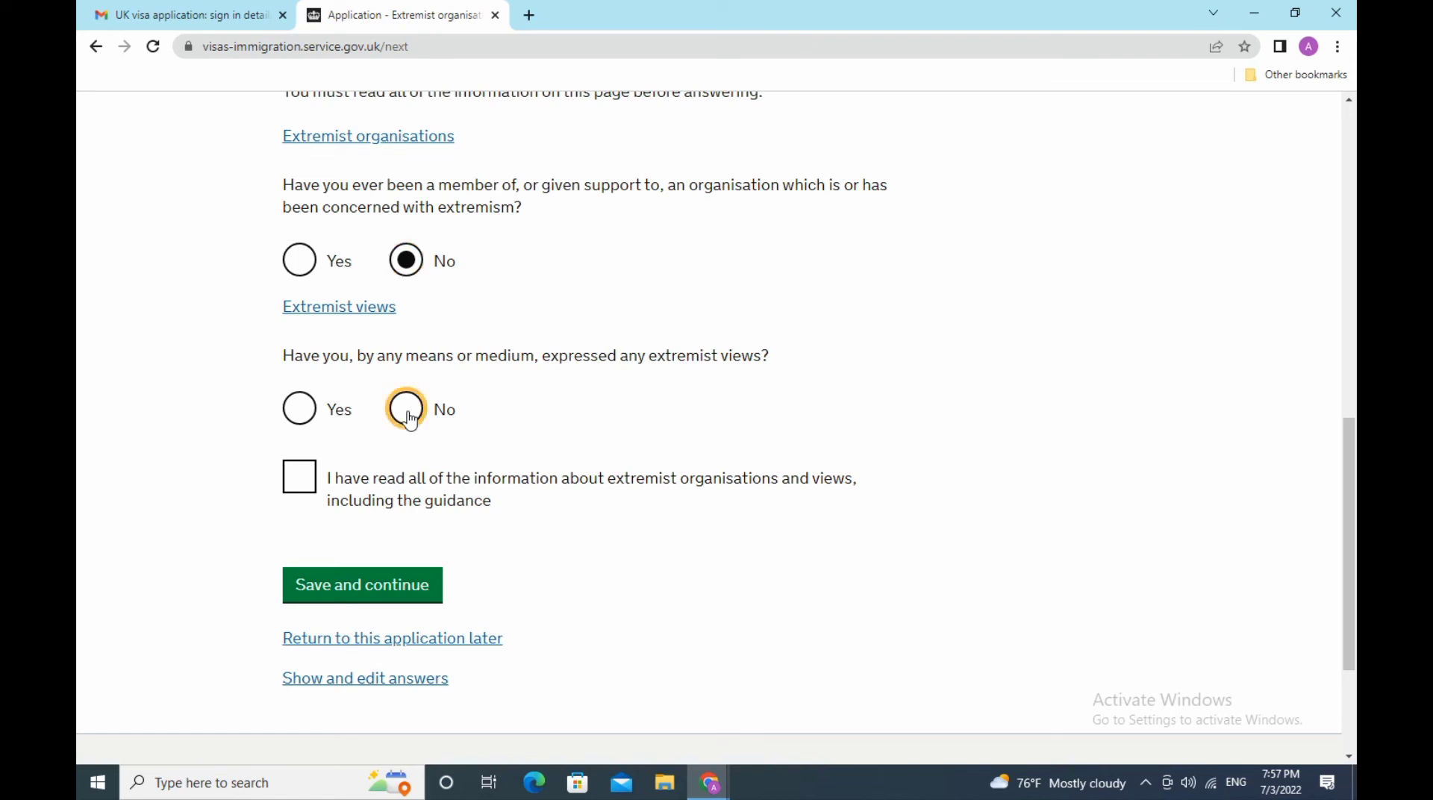
{"action": "left_click", "coordinate": [312, 486]}
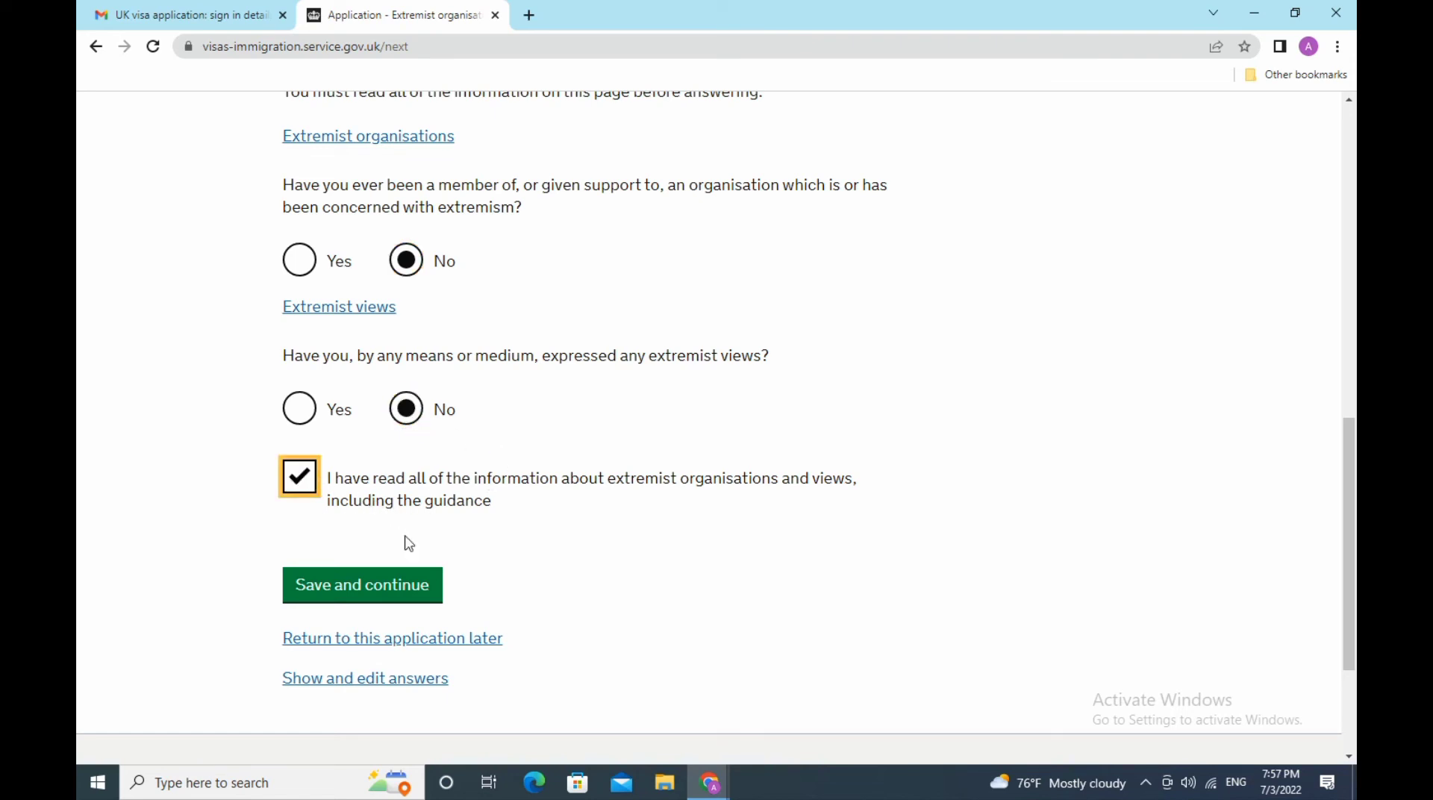
{"action": "left_click", "coordinate": [410, 586]}
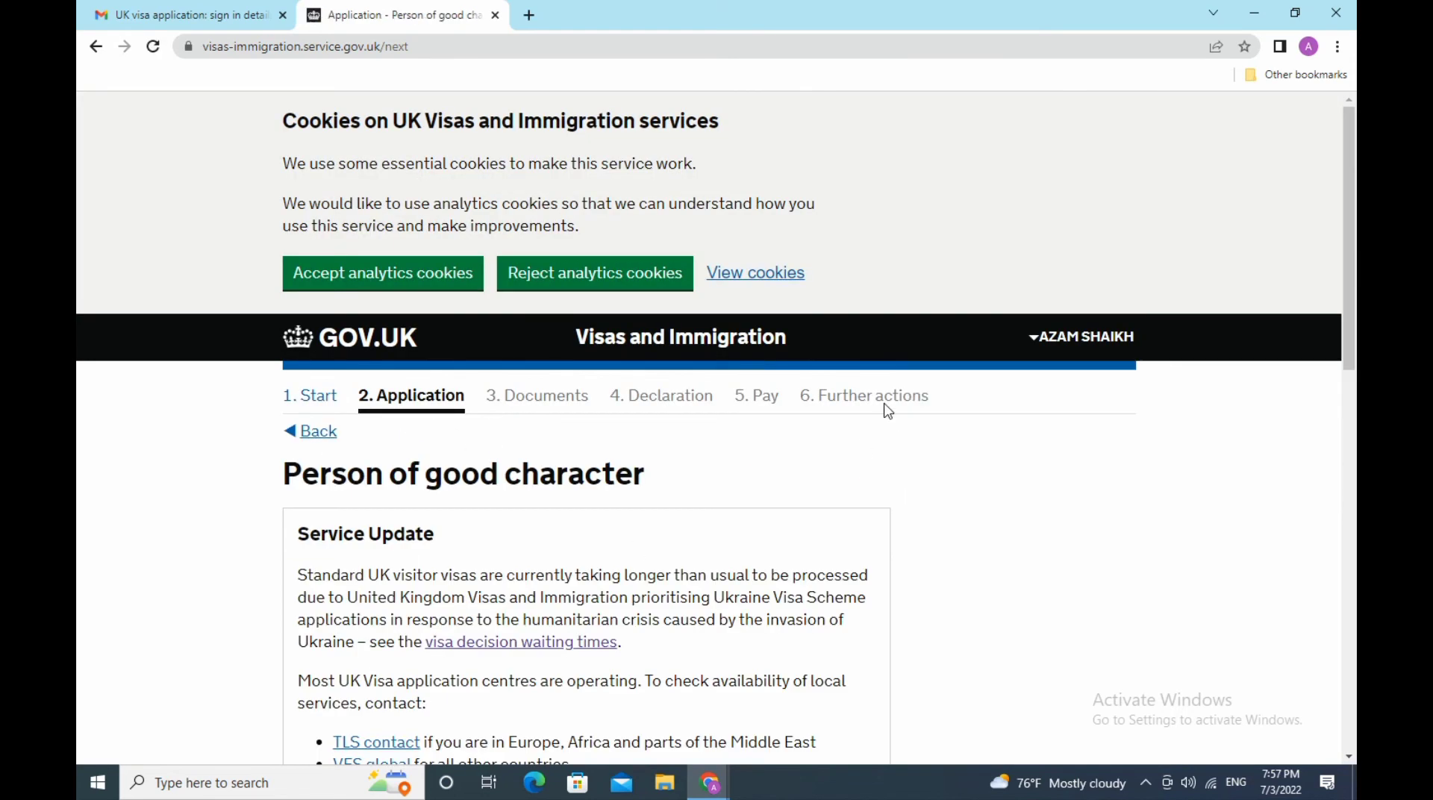
- Answer No to all three good-character questions and save
{"action": "scroll", "coordinate": [887, 409], "scroll_direction": "down", "scroll_amount": 3}
{"action": "scroll", "coordinate": [886, 409], "scroll_direction": "down", "scroll_amount": 5}
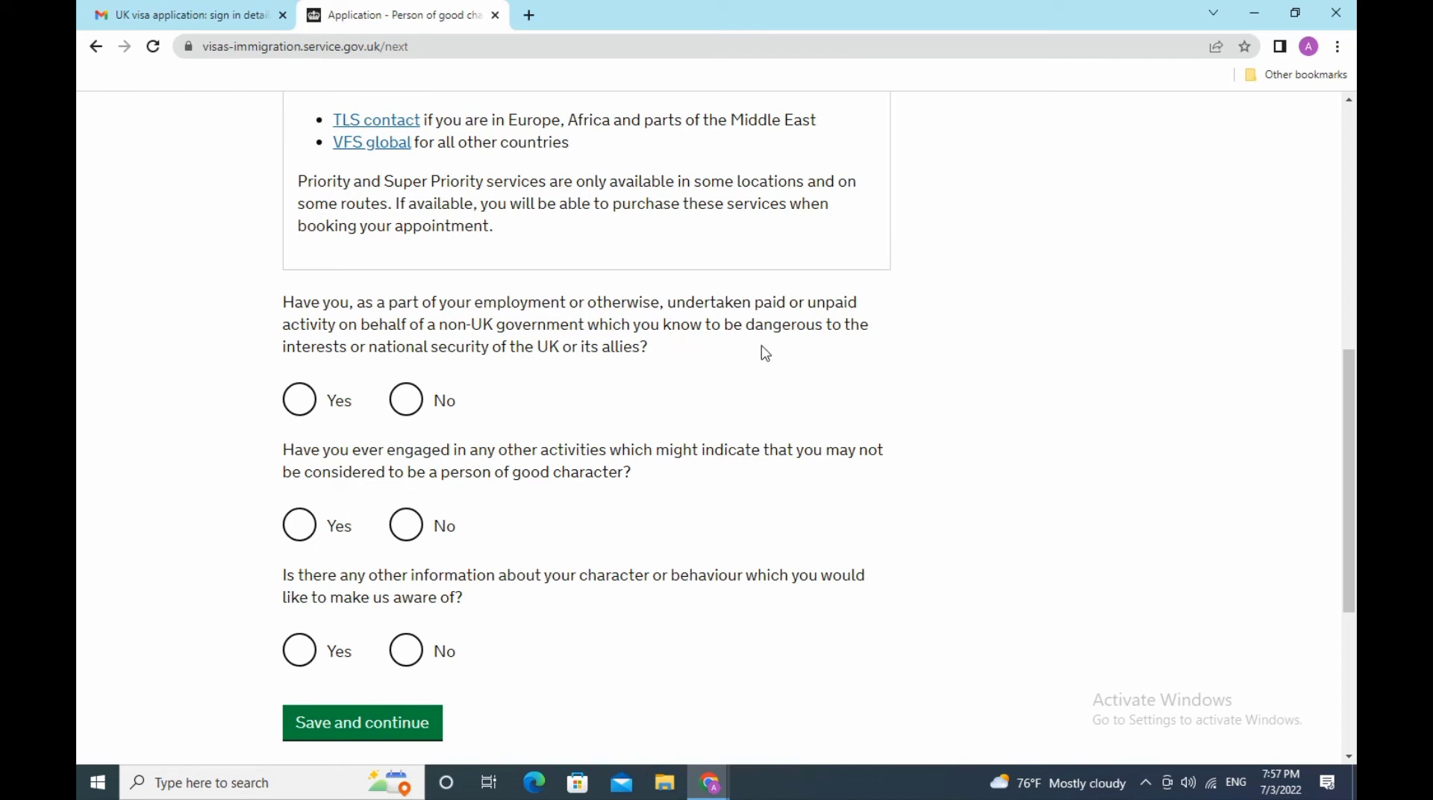
{"action": "left_click", "coordinate": [407, 401]}
{"action": "left_click", "coordinate": [415, 528]}
{"action": "scroll", "coordinate": [699, 550], "scroll_direction": "down", "scroll_amount": 3}
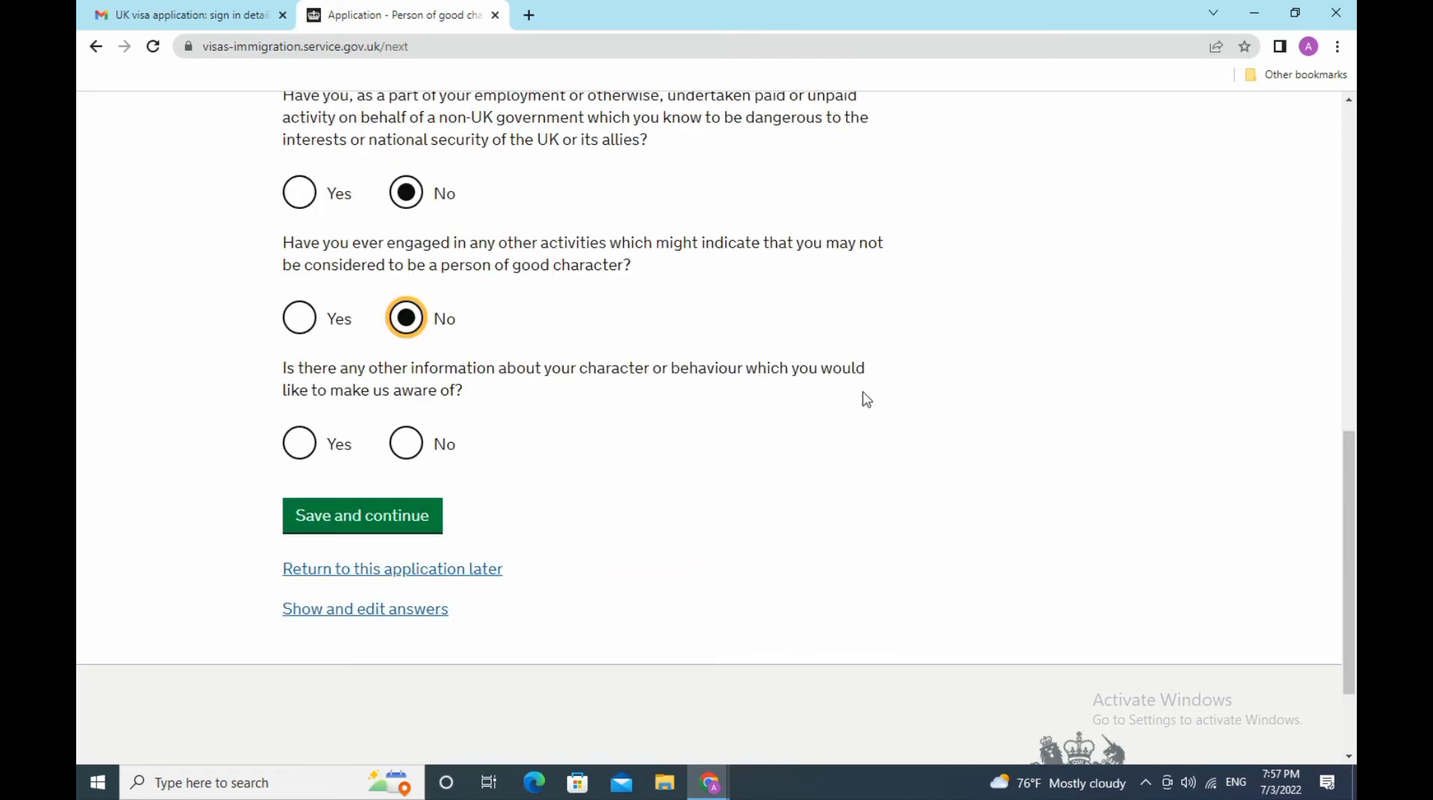
{"action": "left_click", "coordinate": [415, 448]}
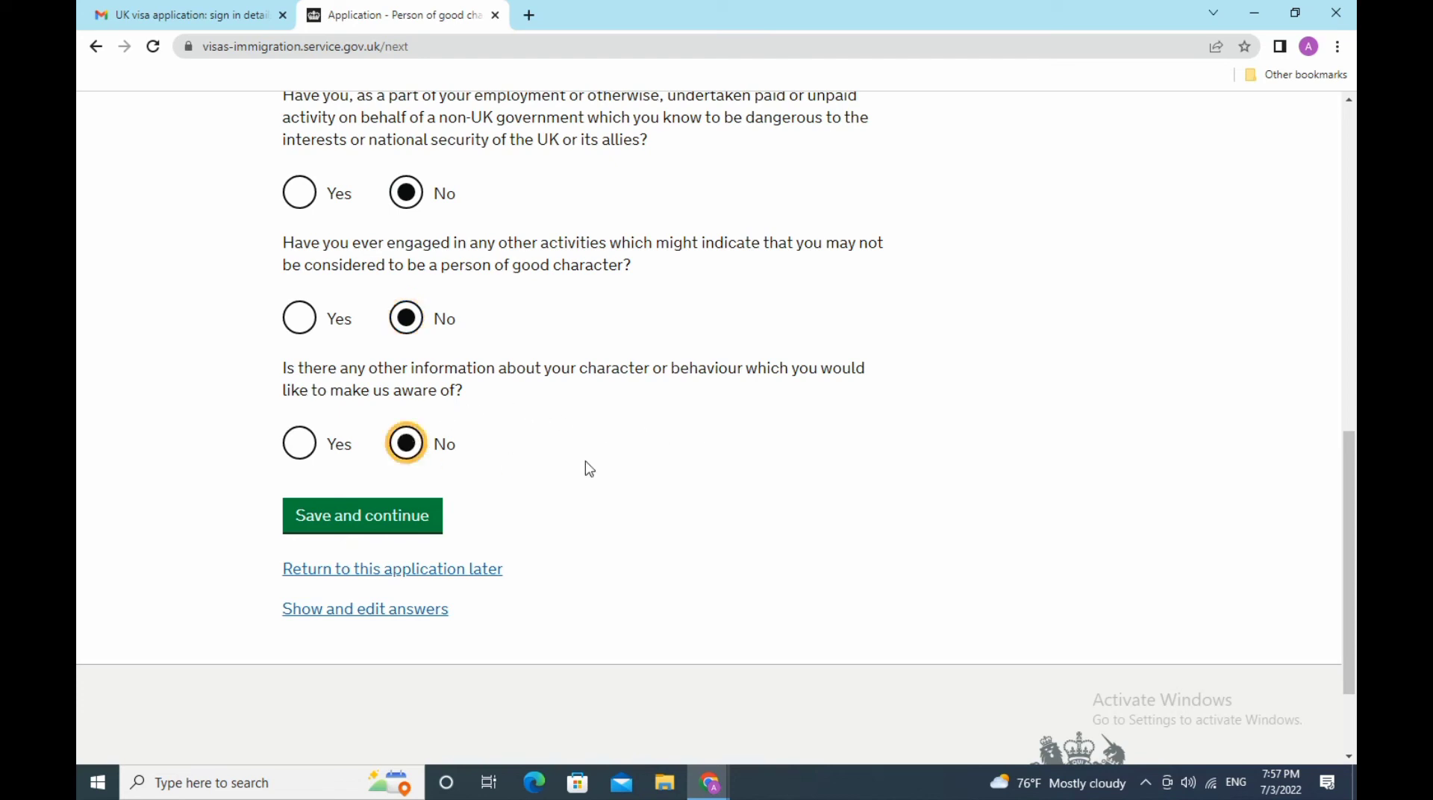
{"action": "left_click", "coordinate": [425, 525]}
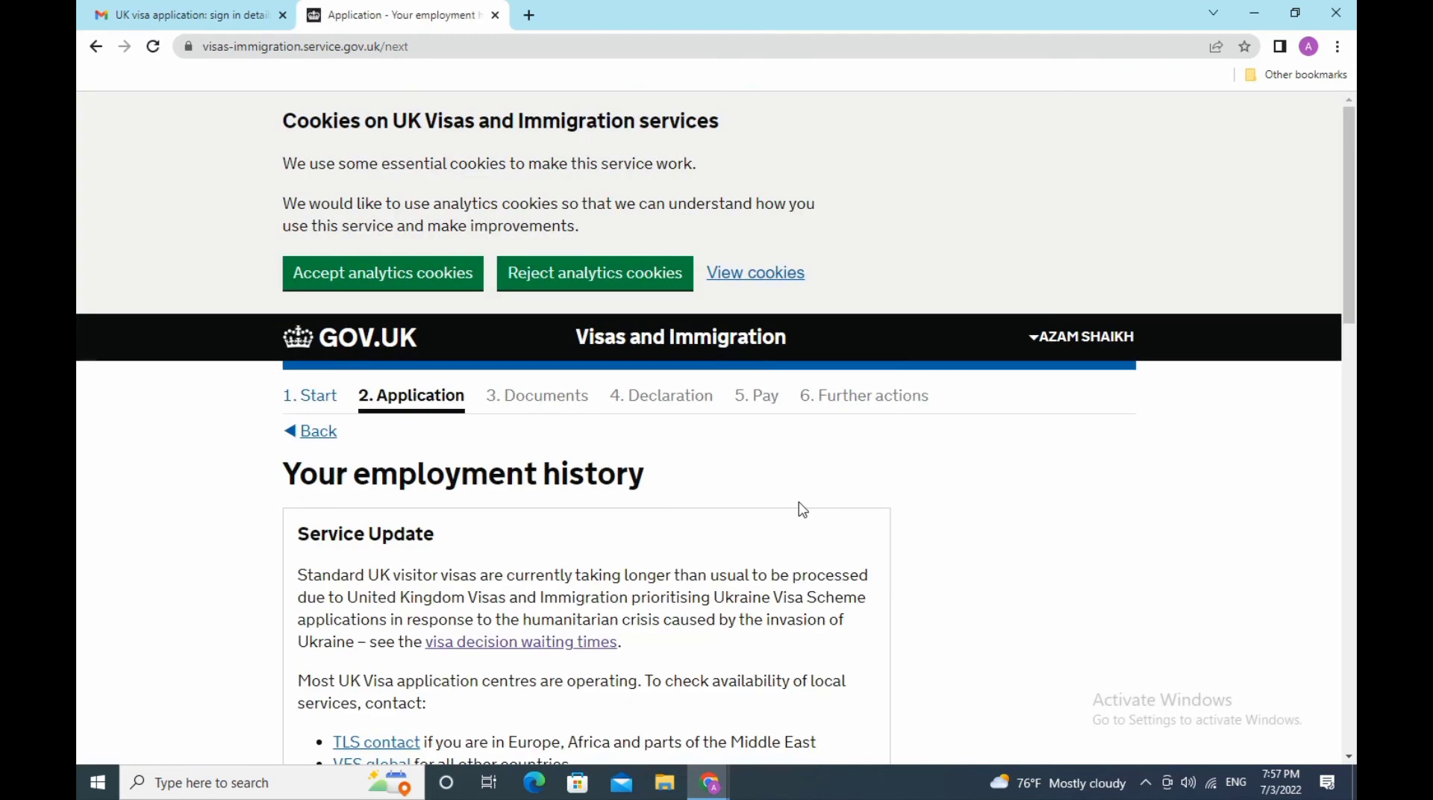
- Tick 'I have not worked in any of the jobs listed above' and save
{"action": "scroll", "coordinate": [803, 510], "scroll_direction": "down", "scroll_amount": 5}
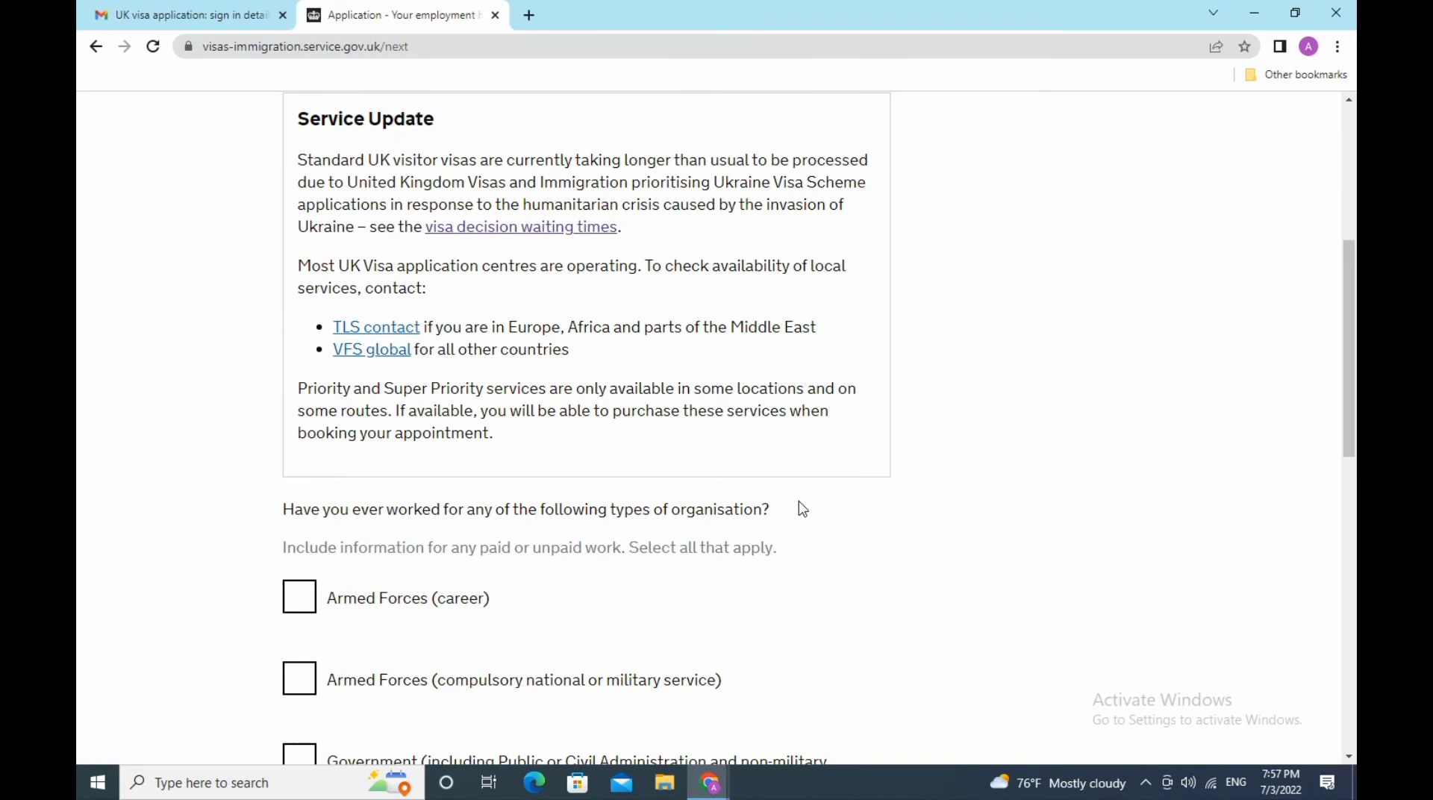
{"action": "scroll", "coordinate": [798, 505], "scroll_direction": "down", "scroll_amount": 5}
{"action": "scroll", "coordinate": [764, 491], "scroll_direction": "up", "scroll_amount": 3}
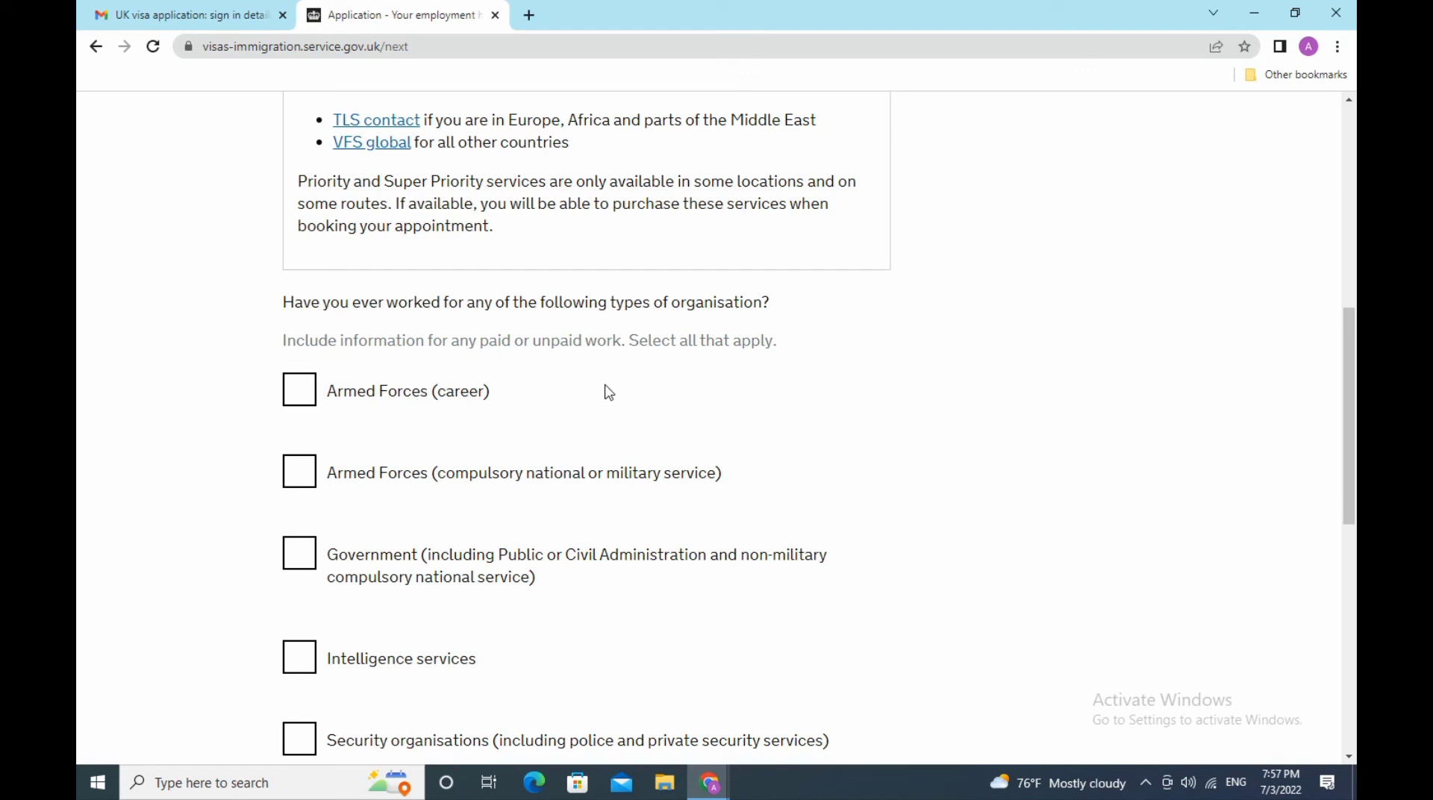
{"action": "scroll", "coordinate": [621, 378], "scroll_direction": "down", "scroll_amount": 3}
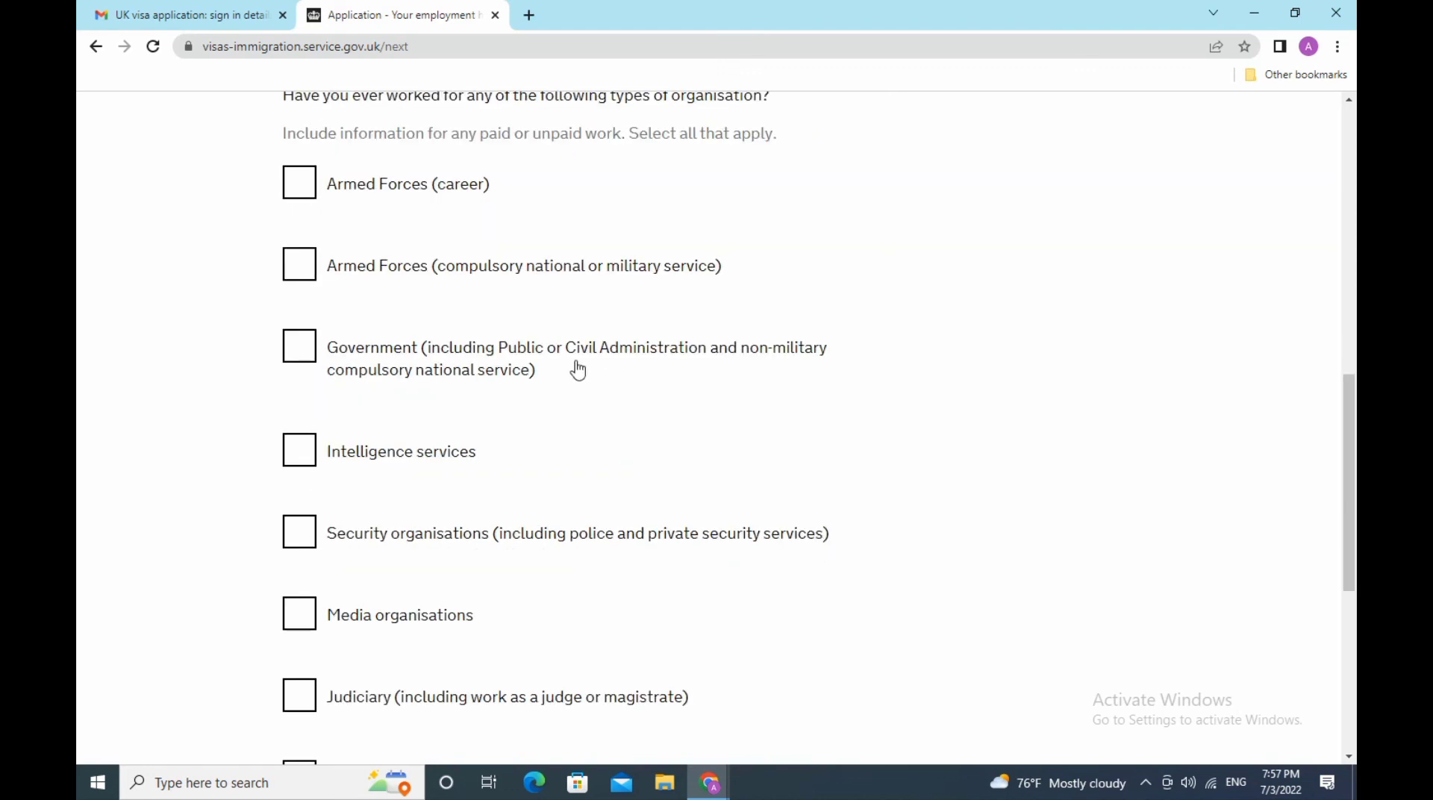
{"action": "scroll", "coordinate": [524, 480], "scroll_direction": "down", "scroll_amount": 3}
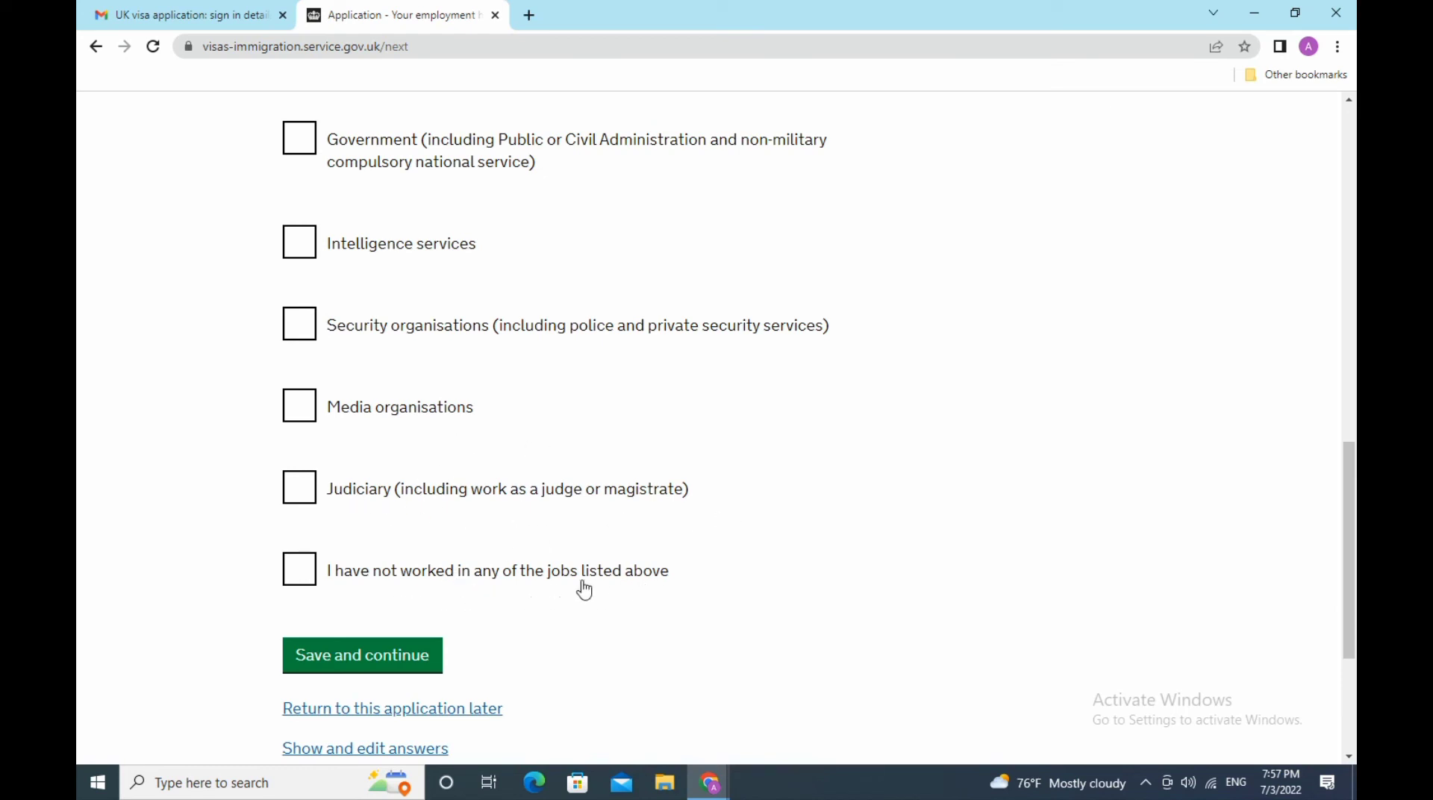
{"action": "left_click", "coordinate": [294, 571]}
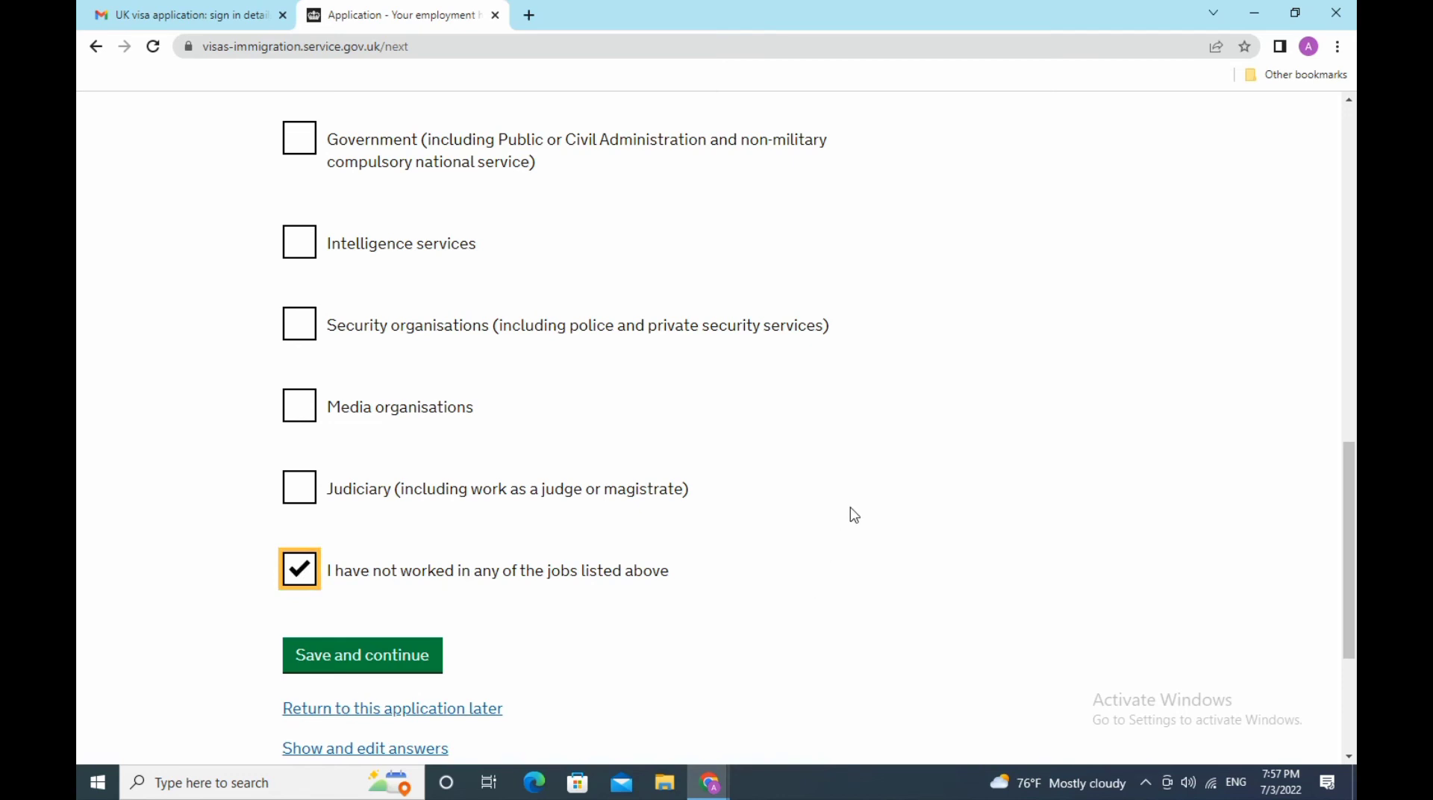
{"action": "scroll", "coordinate": [856, 510], "scroll_direction": "down", "scroll_amount": 3}
{"action": "left_click", "coordinate": [420, 451]}
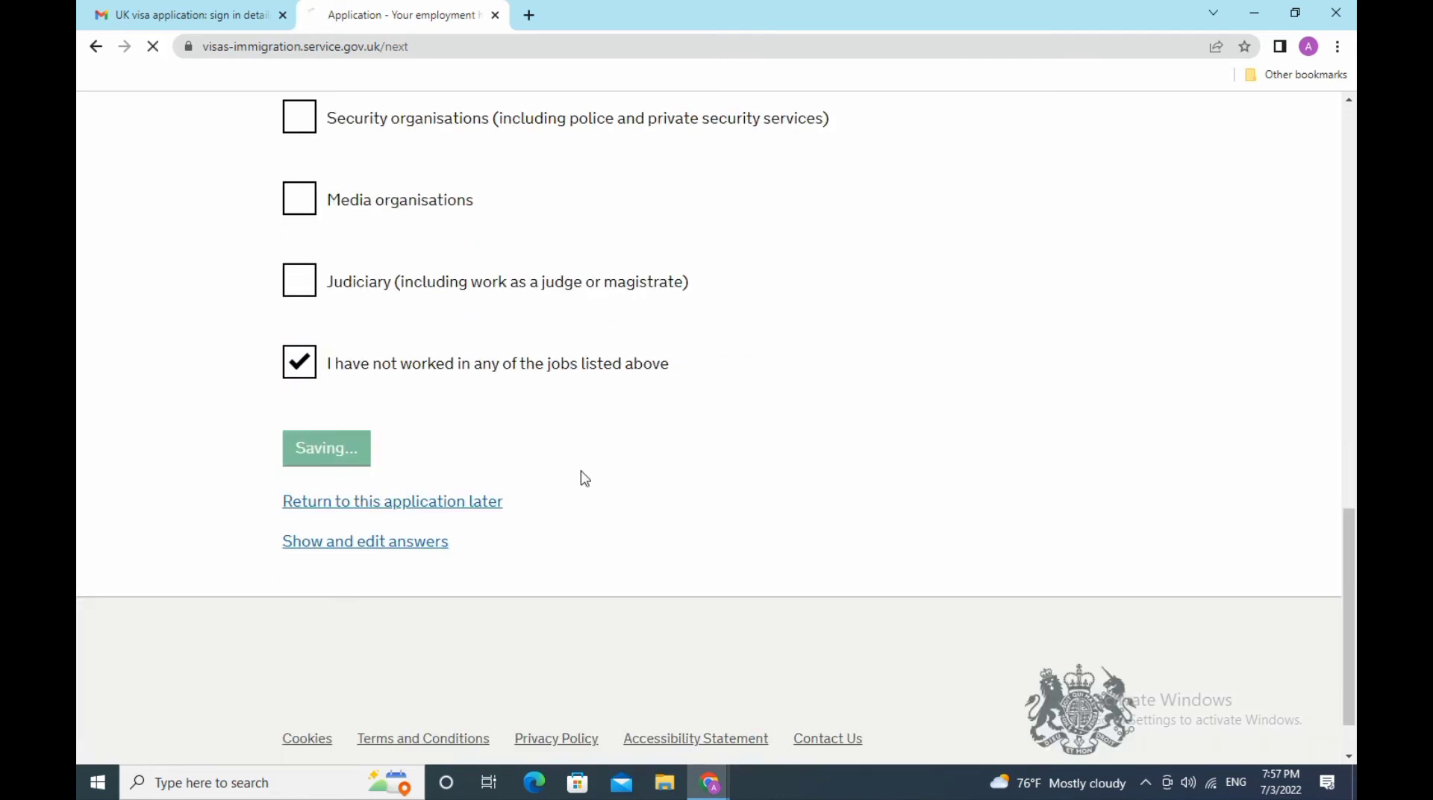
{"action": "scroll", "coordinate": [807, 484], "scroll_direction": "down", "scroll_amount": 3}
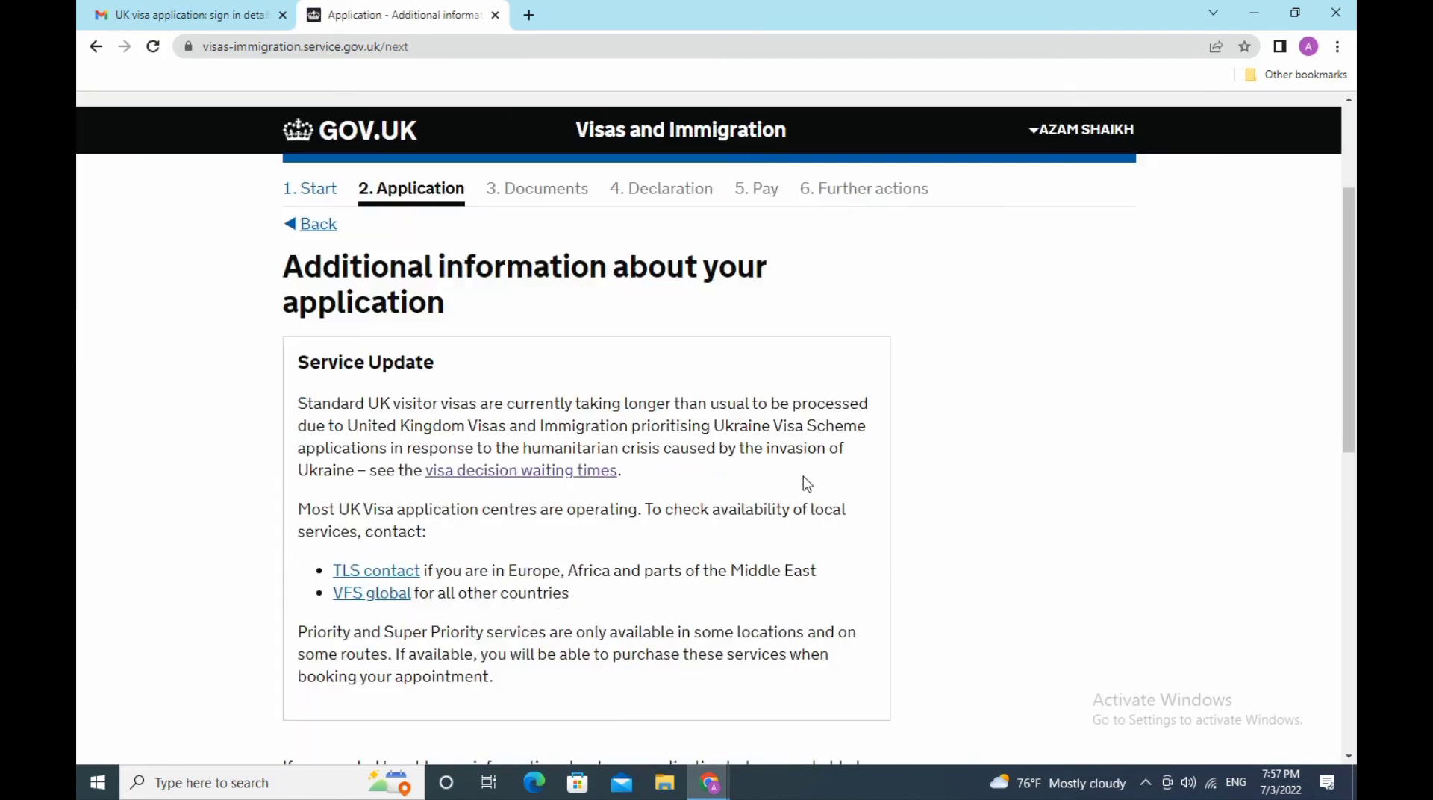
{"action": "scroll", "coordinate": [807, 484], "scroll_direction": "down", "scroll_amount": 6}
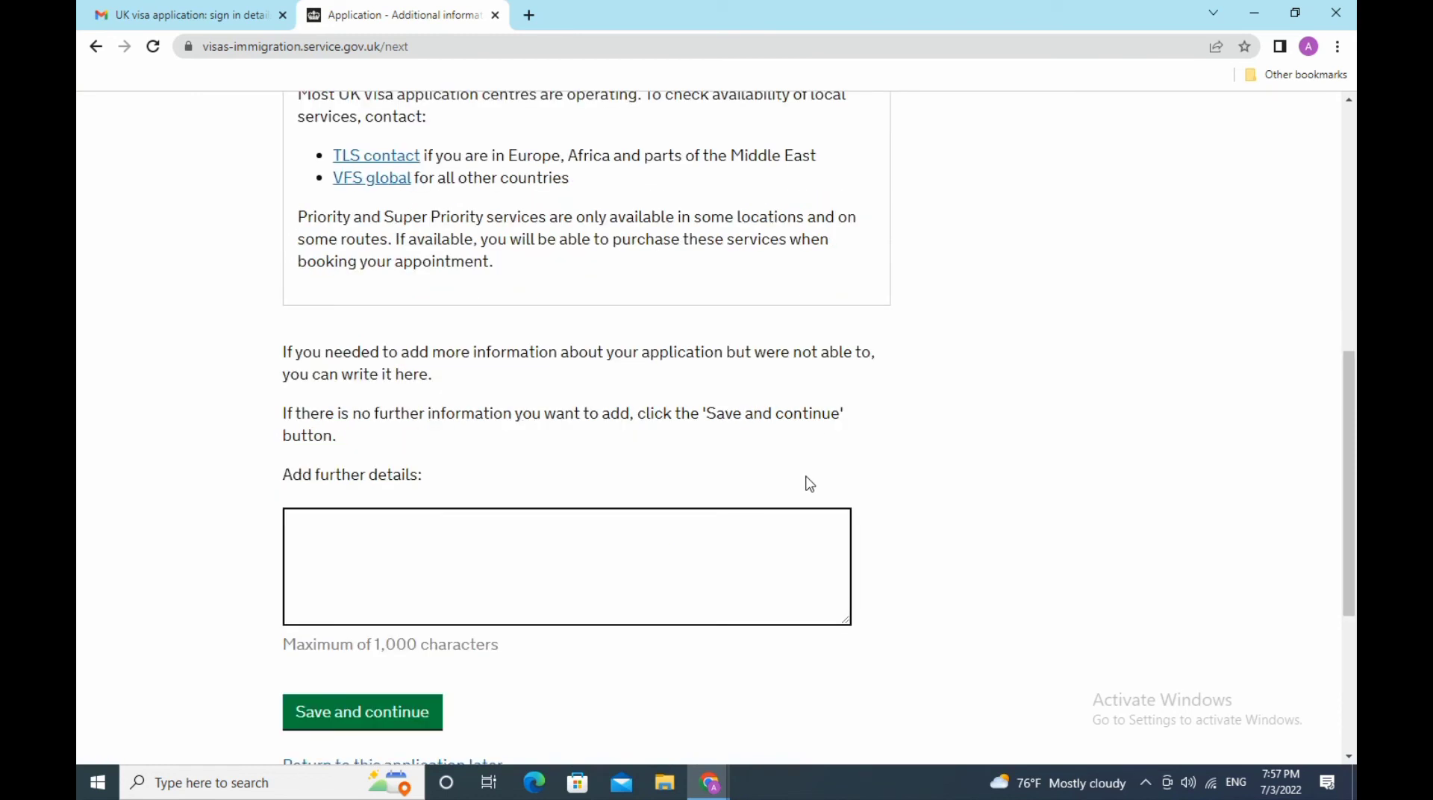
{"action": "scroll", "coordinate": [810, 484], "scroll_direction": "down", "scroll_amount": 3}
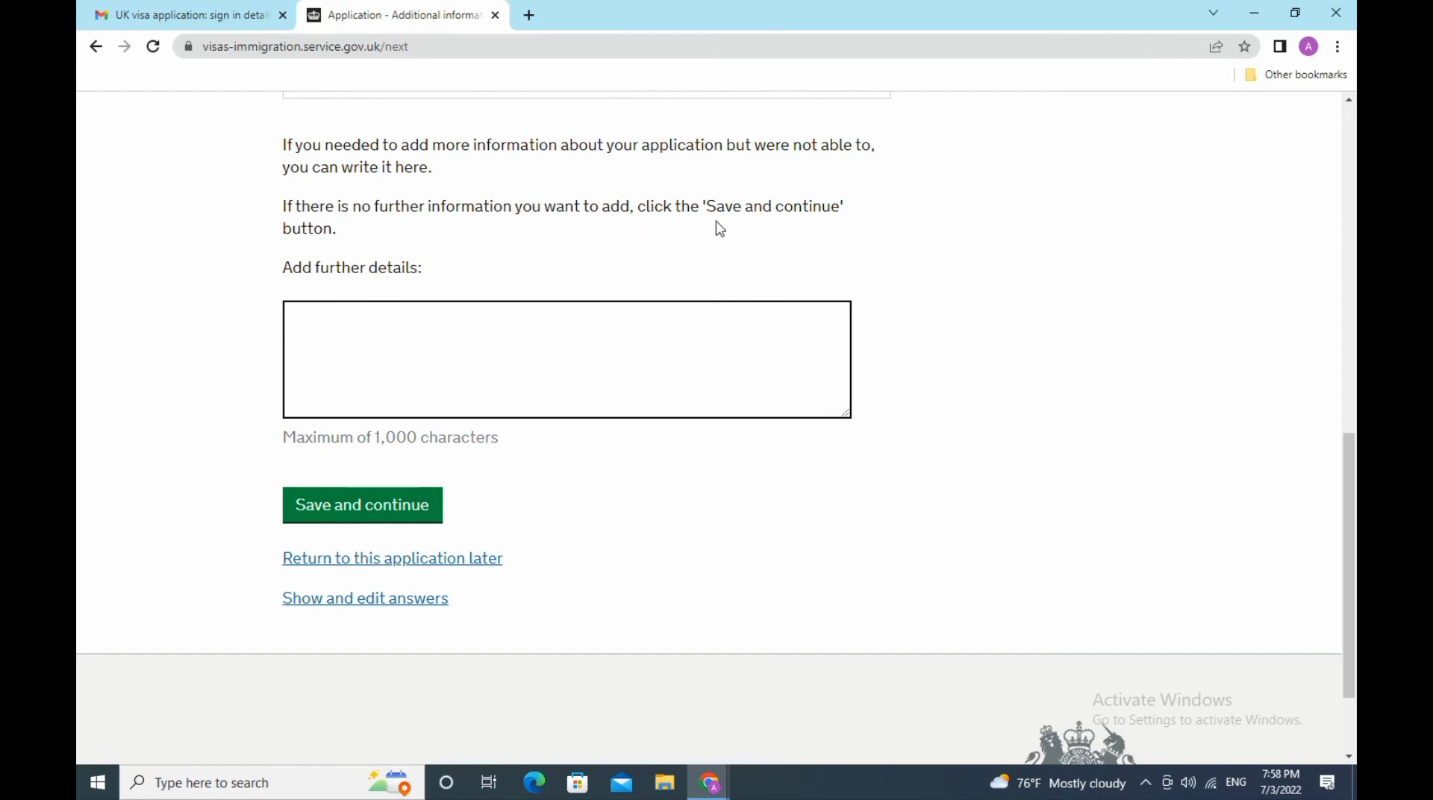
{"action": "left_click", "coordinate": [345, 501]}
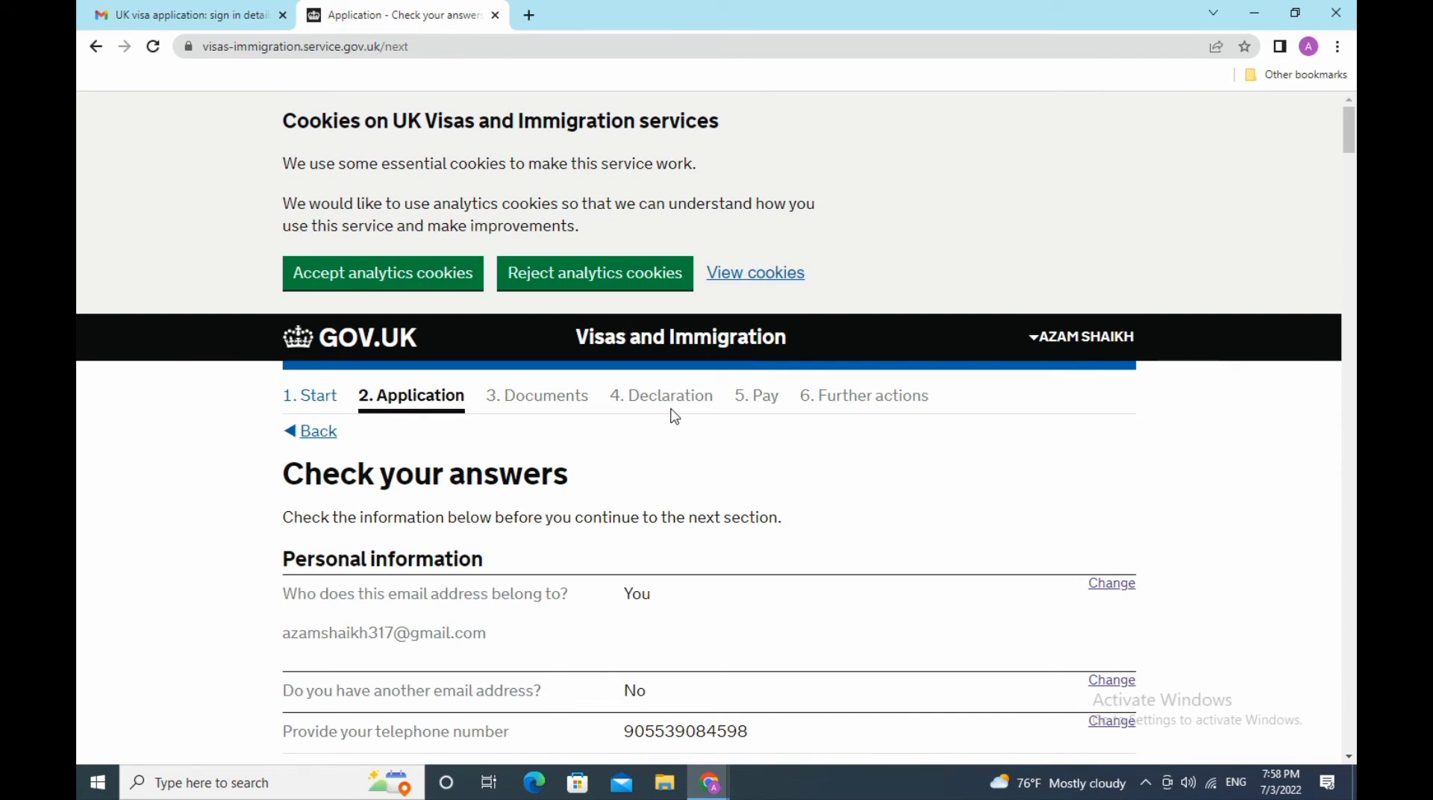
{"action": "scroll", "coordinate": [676, 416], "scroll_direction": "down", "scroll_amount": 3}
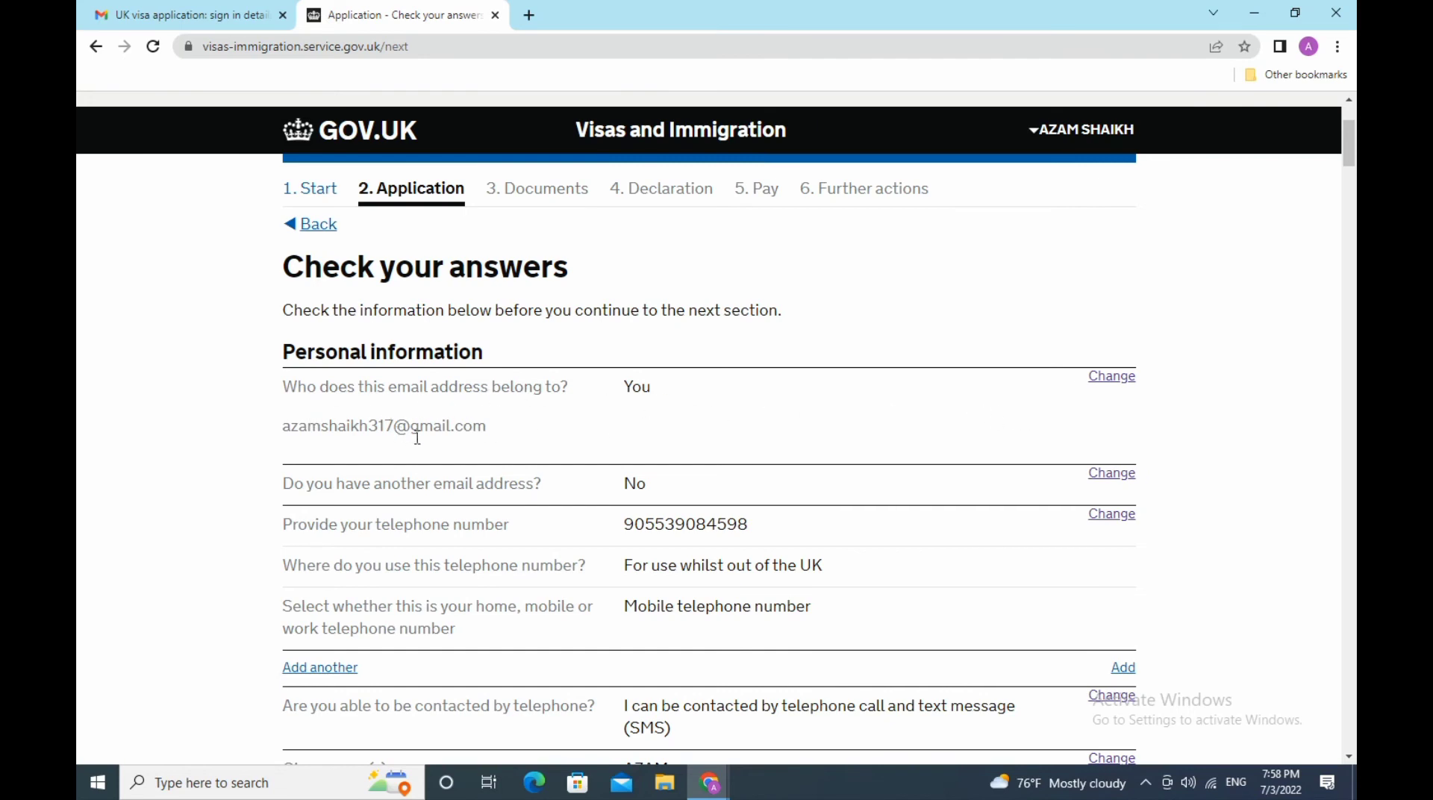
{"action": "scroll", "coordinate": [503, 420], "scroll_direction": "down", "scroll_amount": 3}
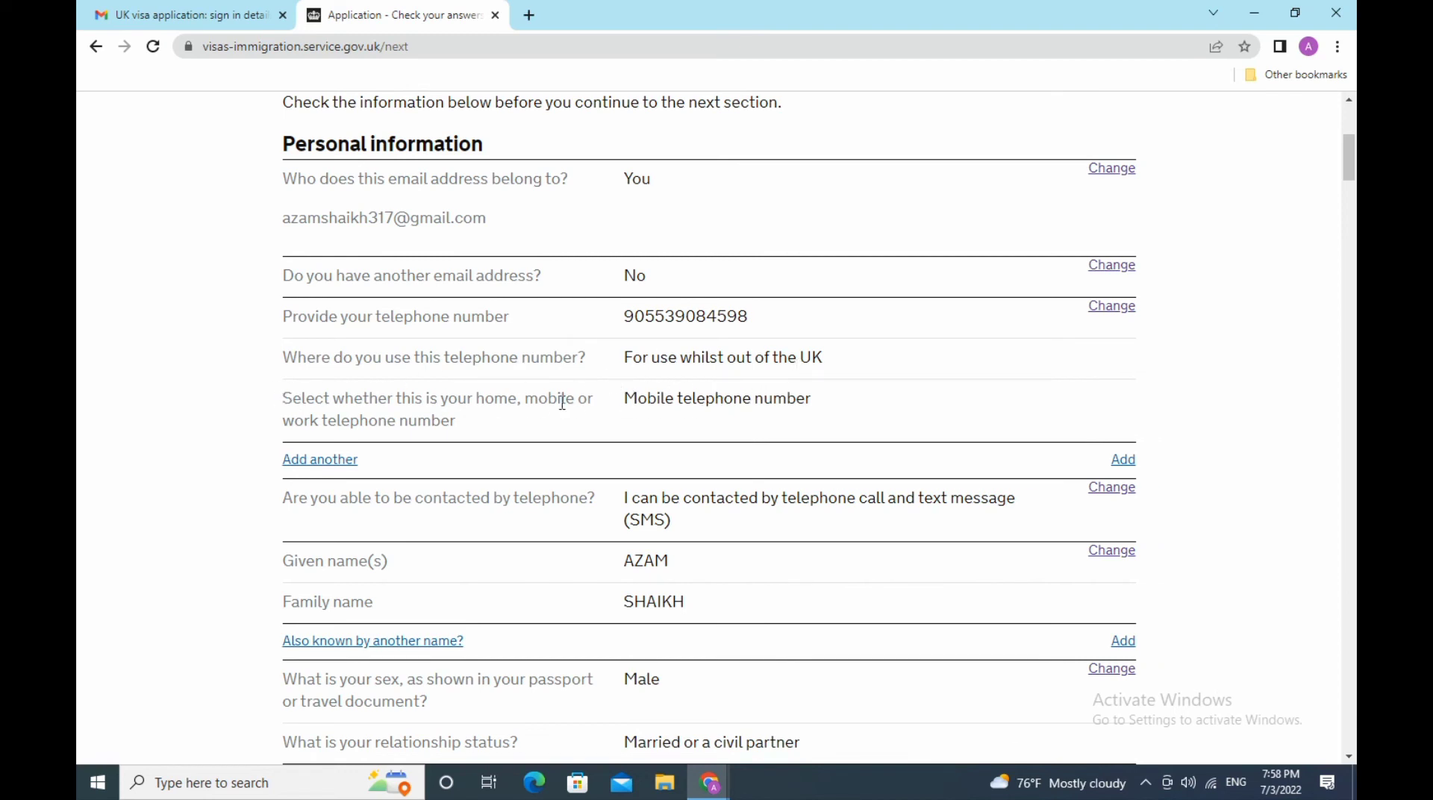
{"action": "scroll", "coordinate": [455, 412], "scroll_direction": "down", "scroll_amount": 3}
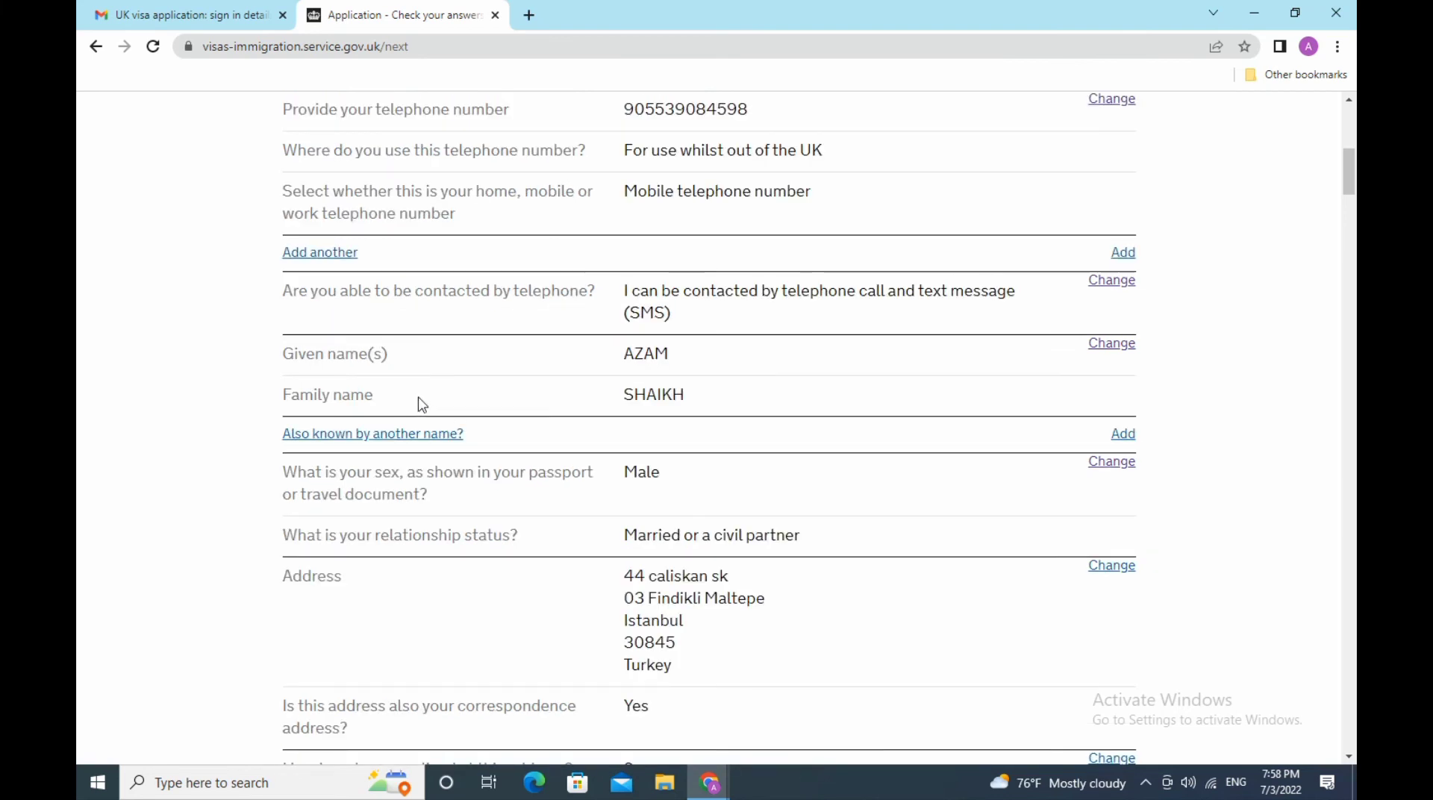
{"action": "scroll", "coordinate": [505, 473], "scroll_direction": "down", "scroll_amount": 3}
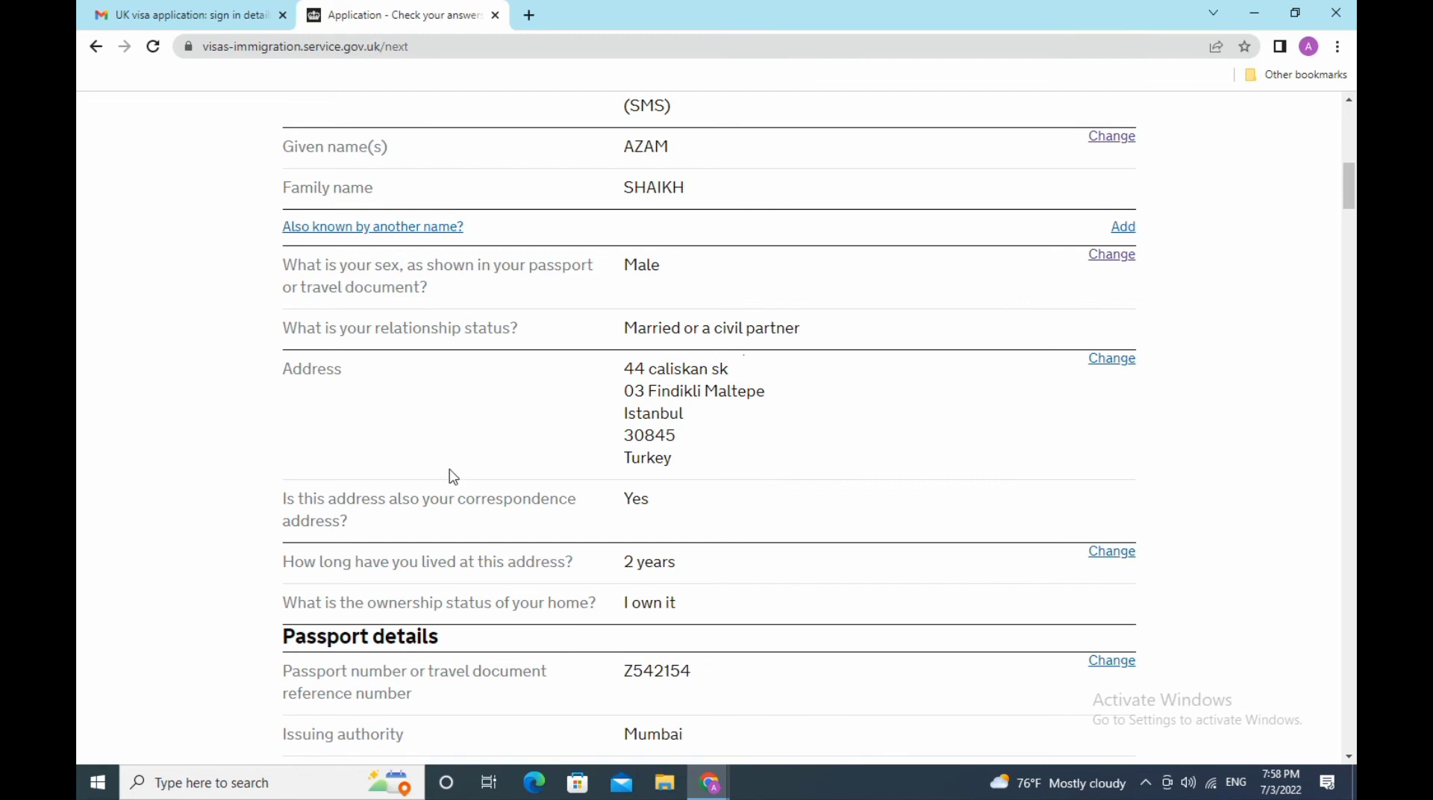
{"action": "scroll", "coordinate": [453, 477], "scroll_direction": "down", "scroll_amount": 3}
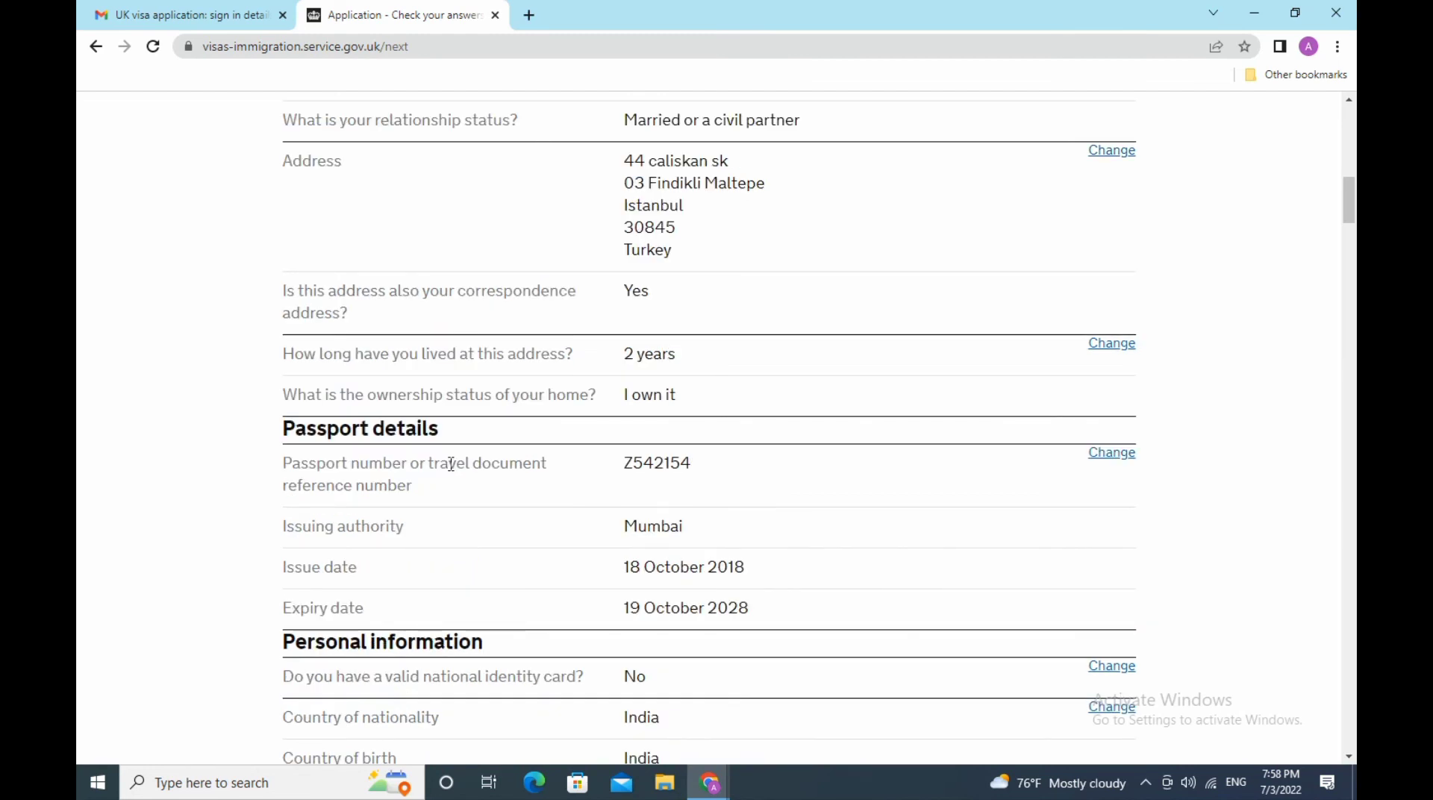
{"action": "scroll", "coordinate": [451, 465], "scroll_direction": "down", "scroll_amount": 3}
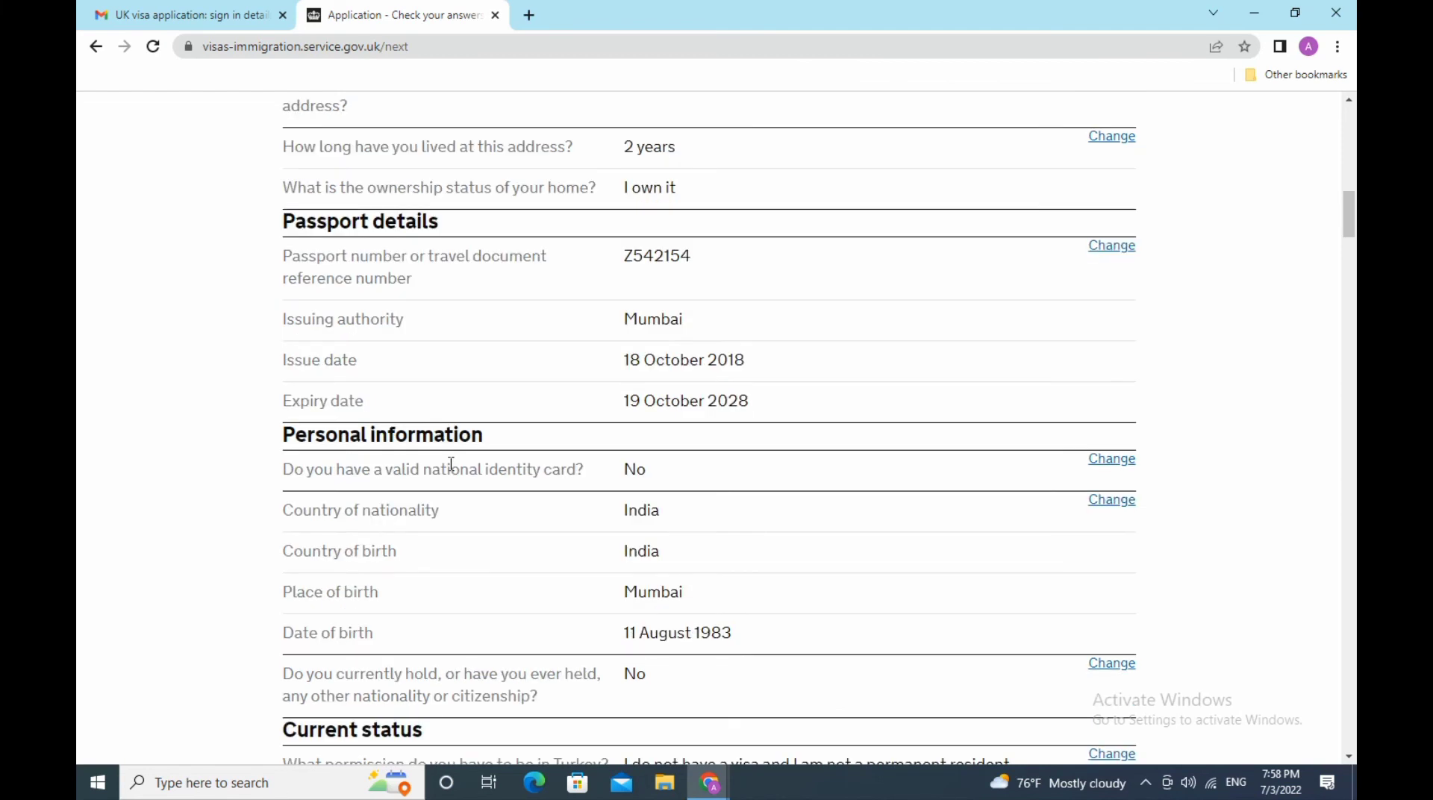
{"action": "scroll", "coordinate": [451, 464], "scroll_direction": "down", "scroll_amount": 3}
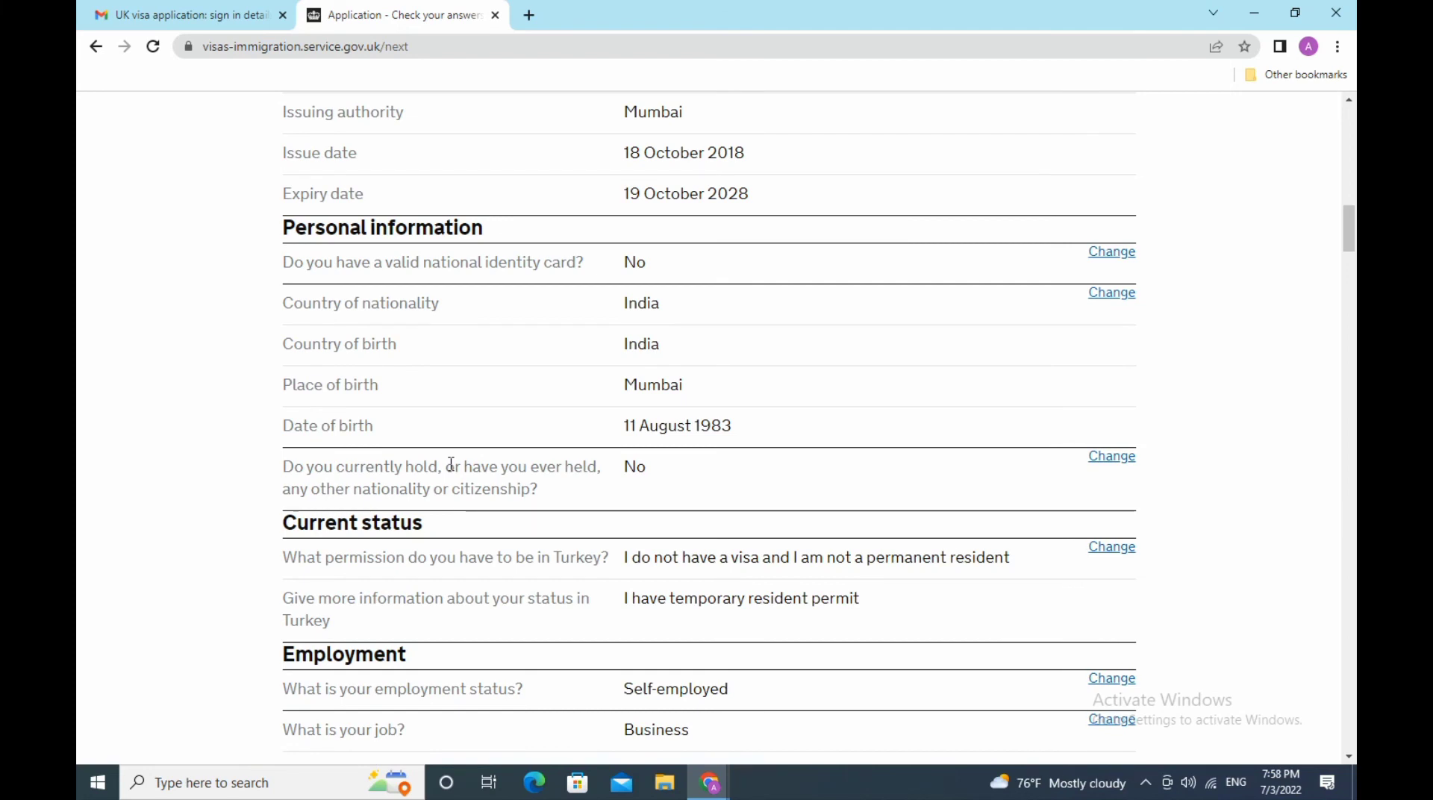
{"action": "scroll", "coordinate": [452, 463], "scroll_direction": "down", "scroll_amount": 3}
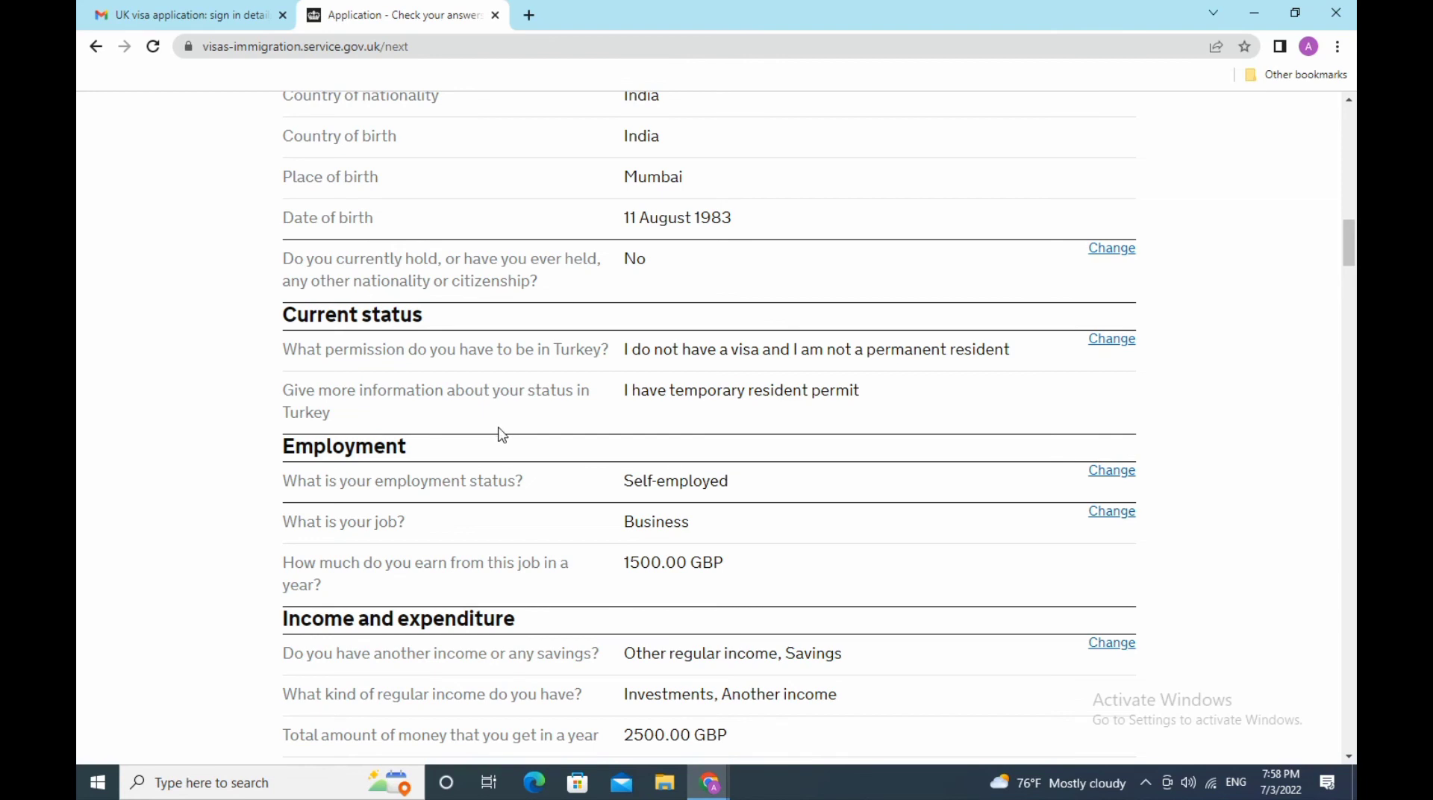
{"action": "scroll", "coordinate": [502, 435], "scroll_direction": "down", "scroll_amount": 3}
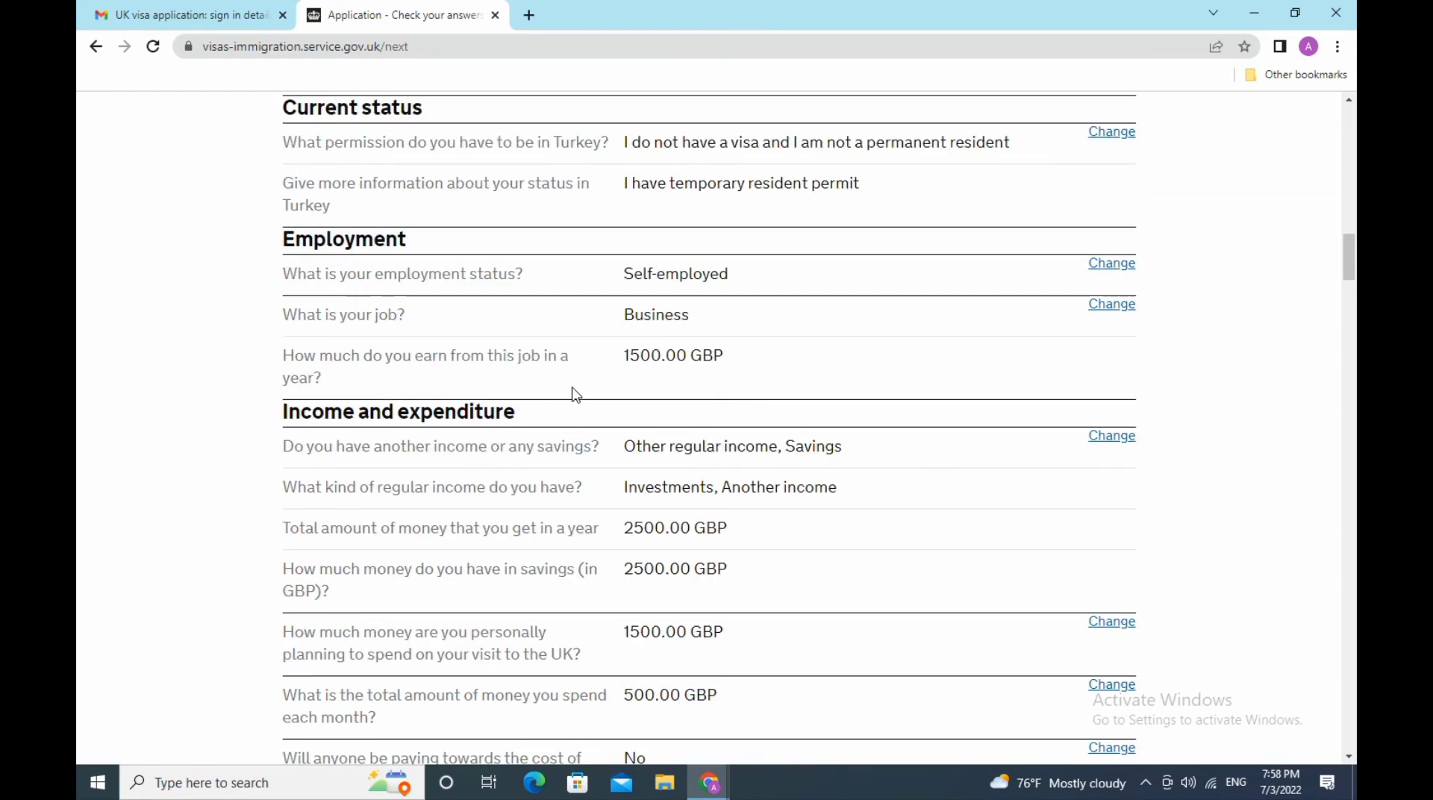
{"action": "scroll", "coordinate": [571, 394], "scroll_direction": "down", "scroll_amount": 3}
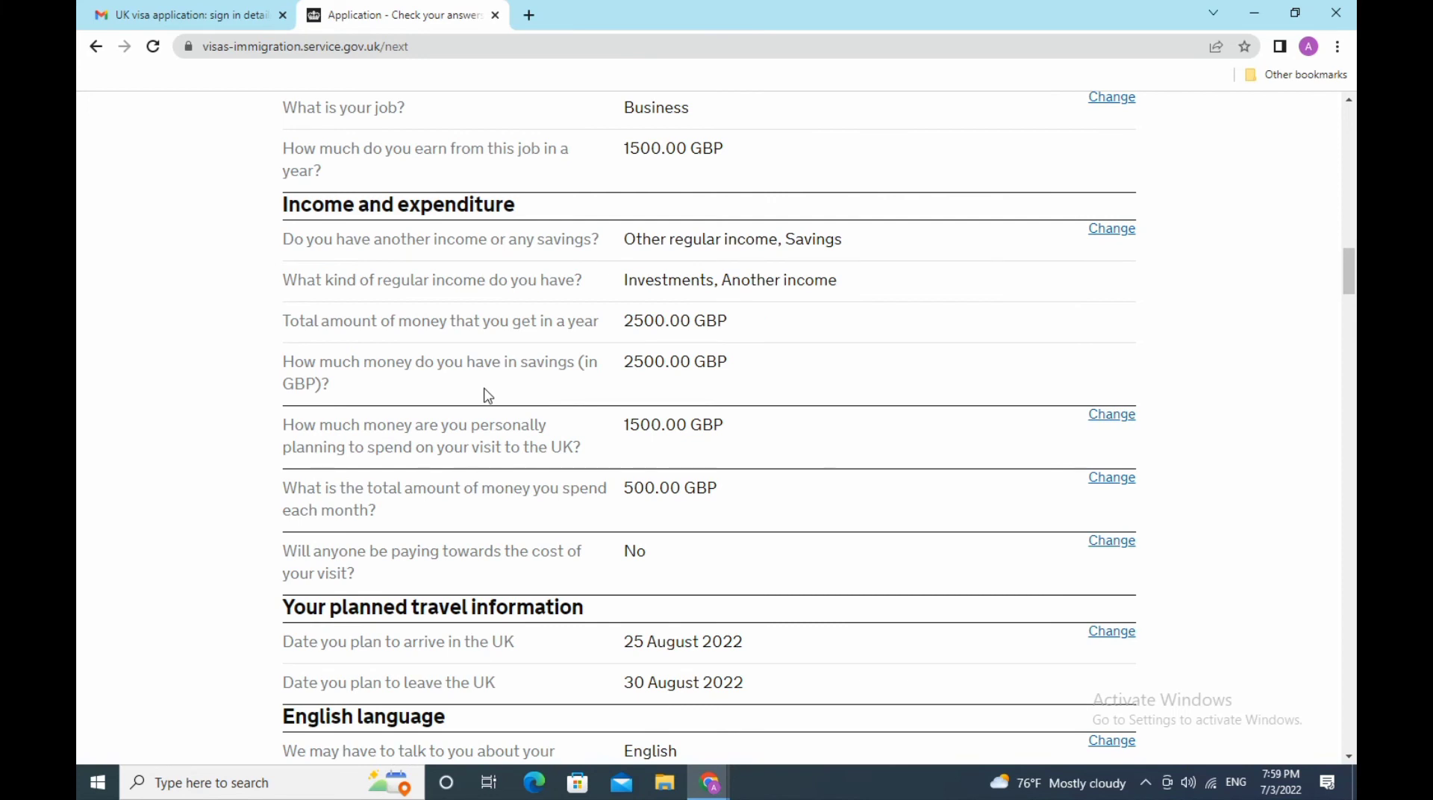
{"action": "scroll", "coordinate": [487, 396], "scroll_direction": "down", "scroll_amount": 3}
{"action": "scroll", "coordinate": [485, 388], "scroll_direction": "down", "scroll_amount": 3}
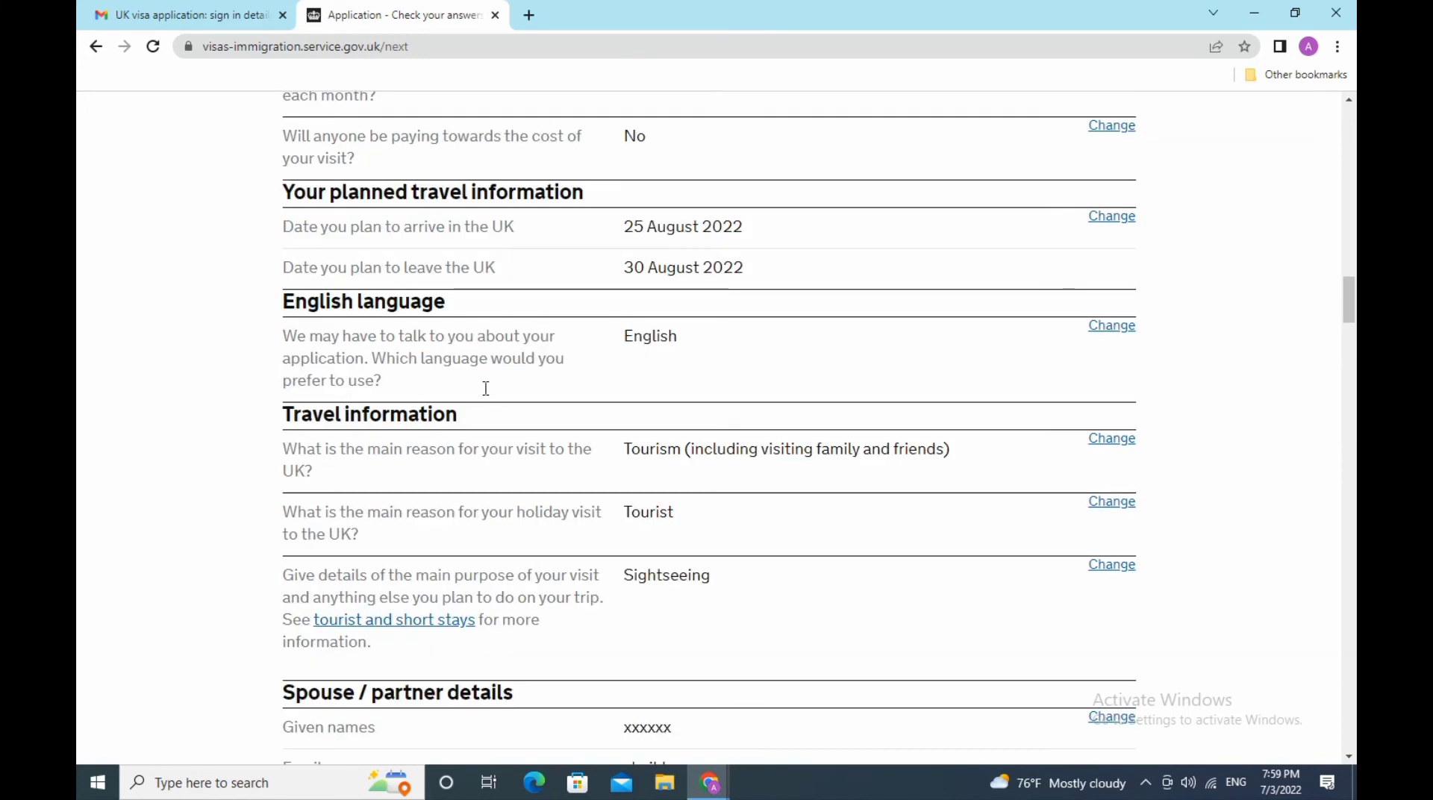
{"action": "scroll", "coordinate": [486, 388], "scroll_direction": "down", "scroll_amount": 3}
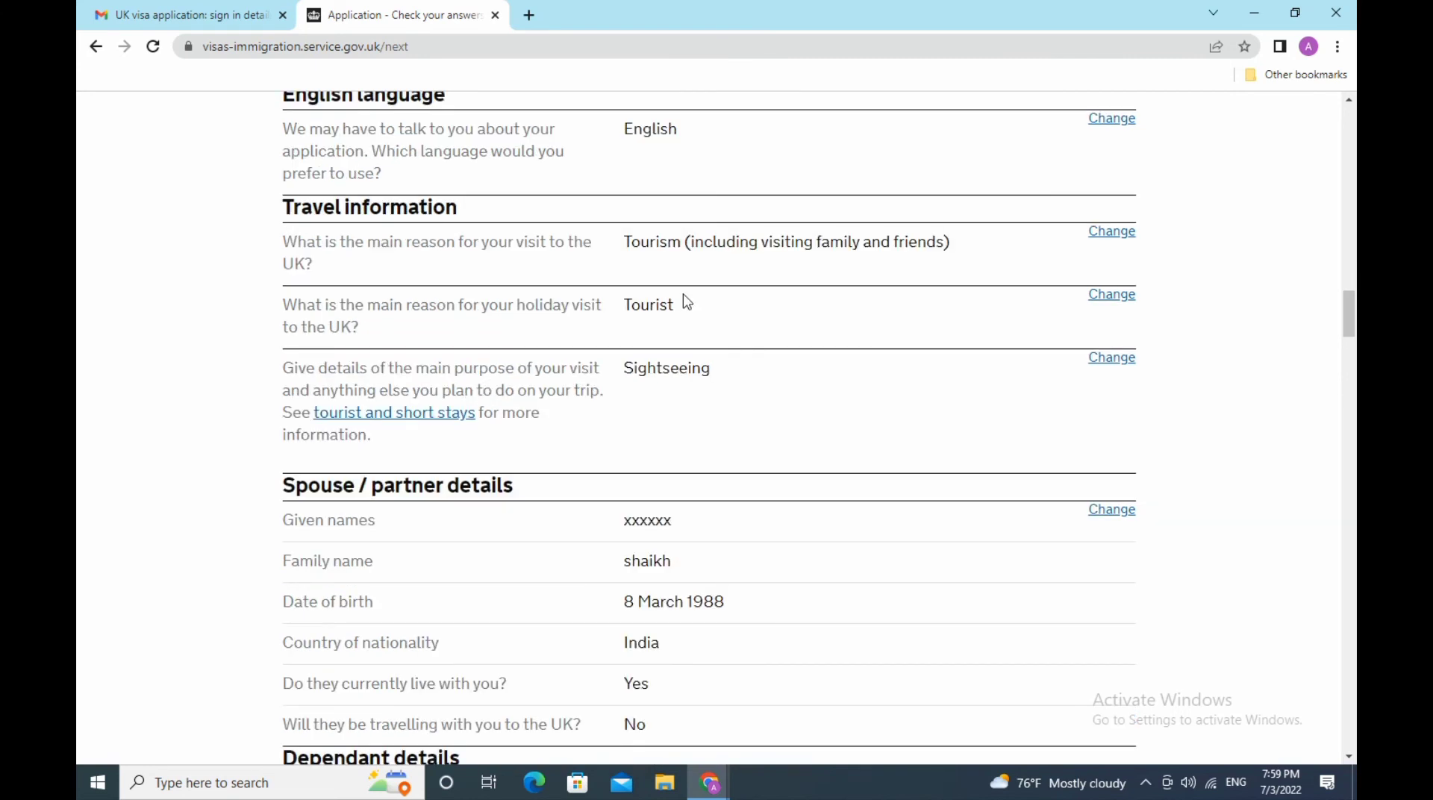
{"action": "scroll", "coordinate": [523, 403], "scroll_direction": "down", "scroll_amount": 3}
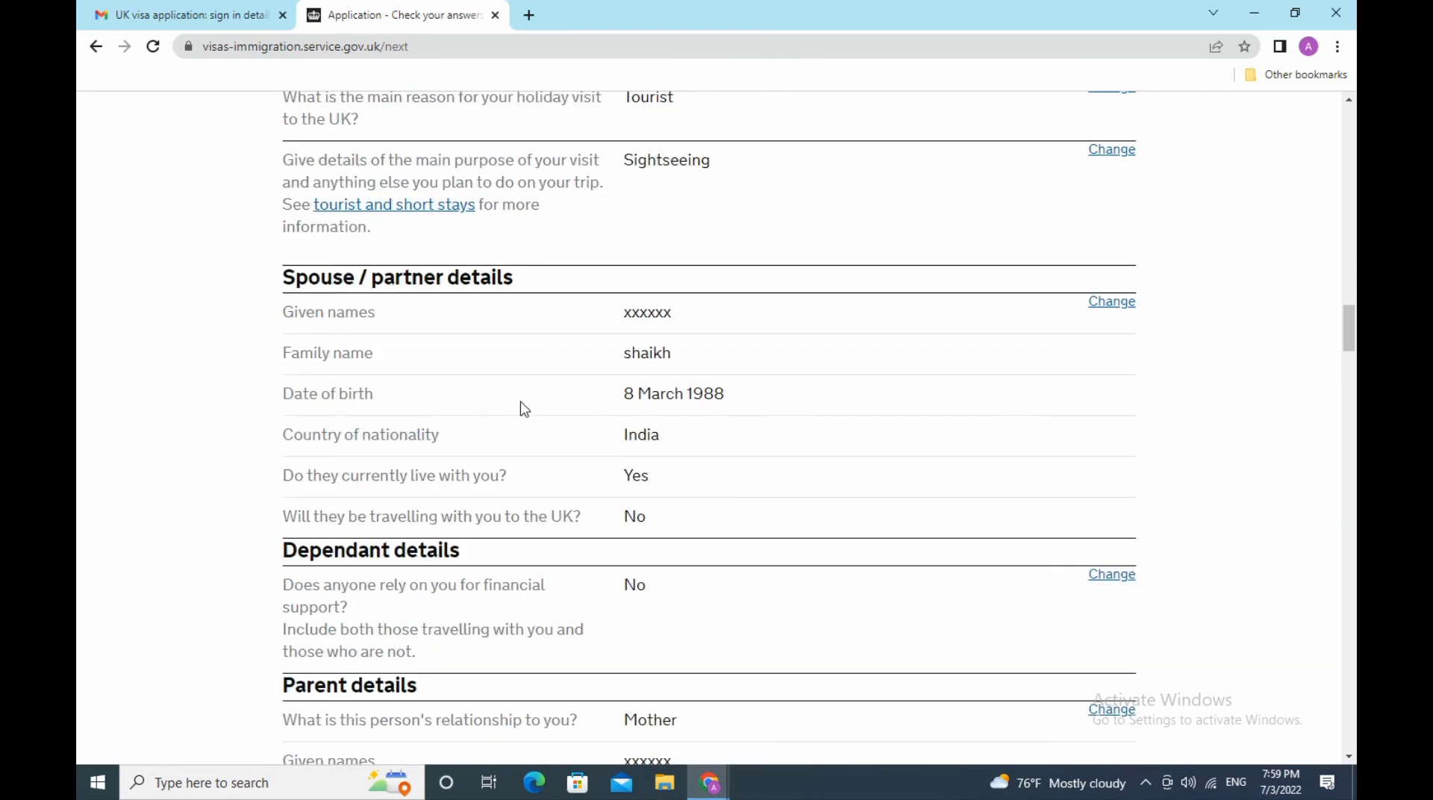
{"action": "scroll", "coordinate": [524, 409], "scroll_direction": "down", "scroll_amount": 3}
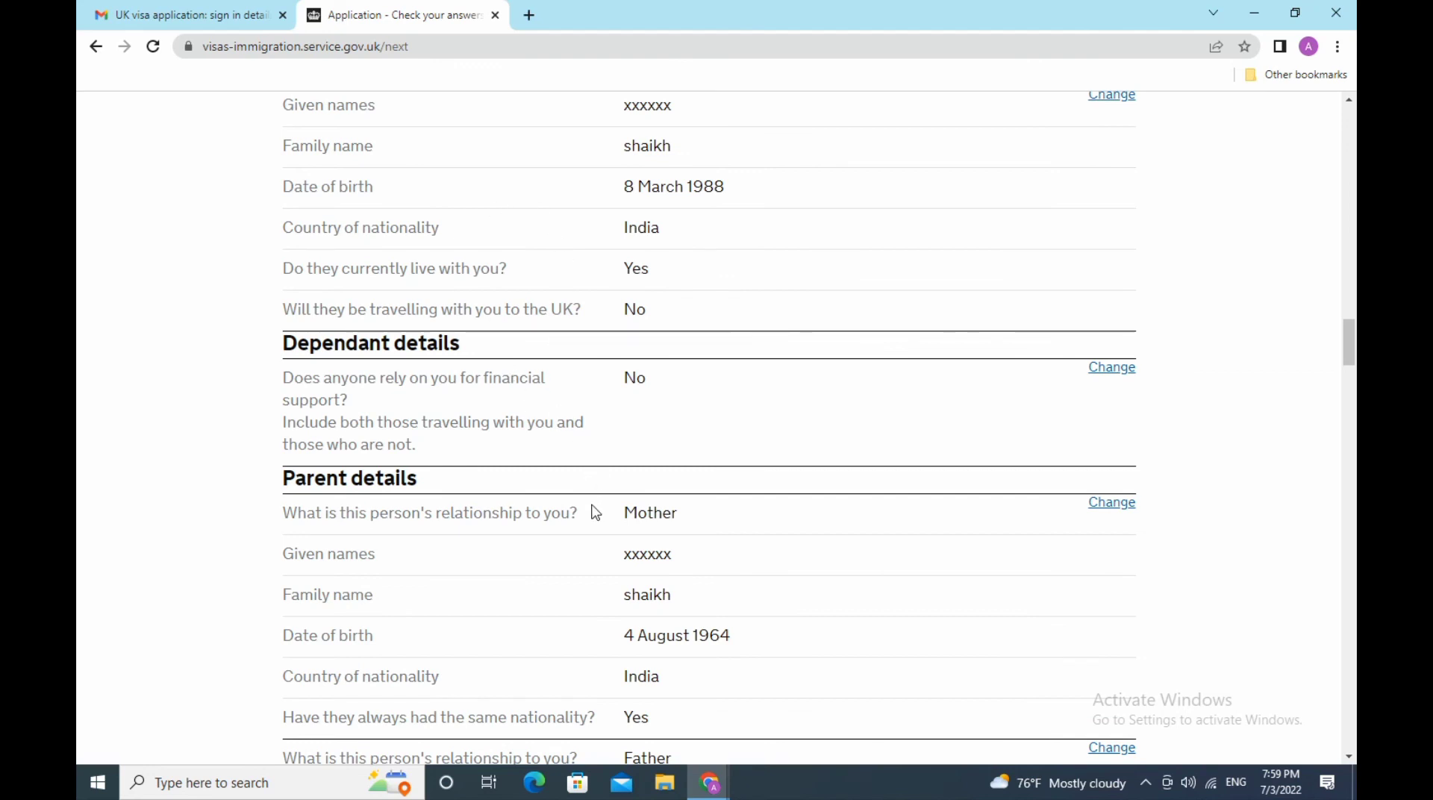
{"action": "scroll", "coordinate": [592, 511], "scroll_direction": "down", "scroll_amount": 3}
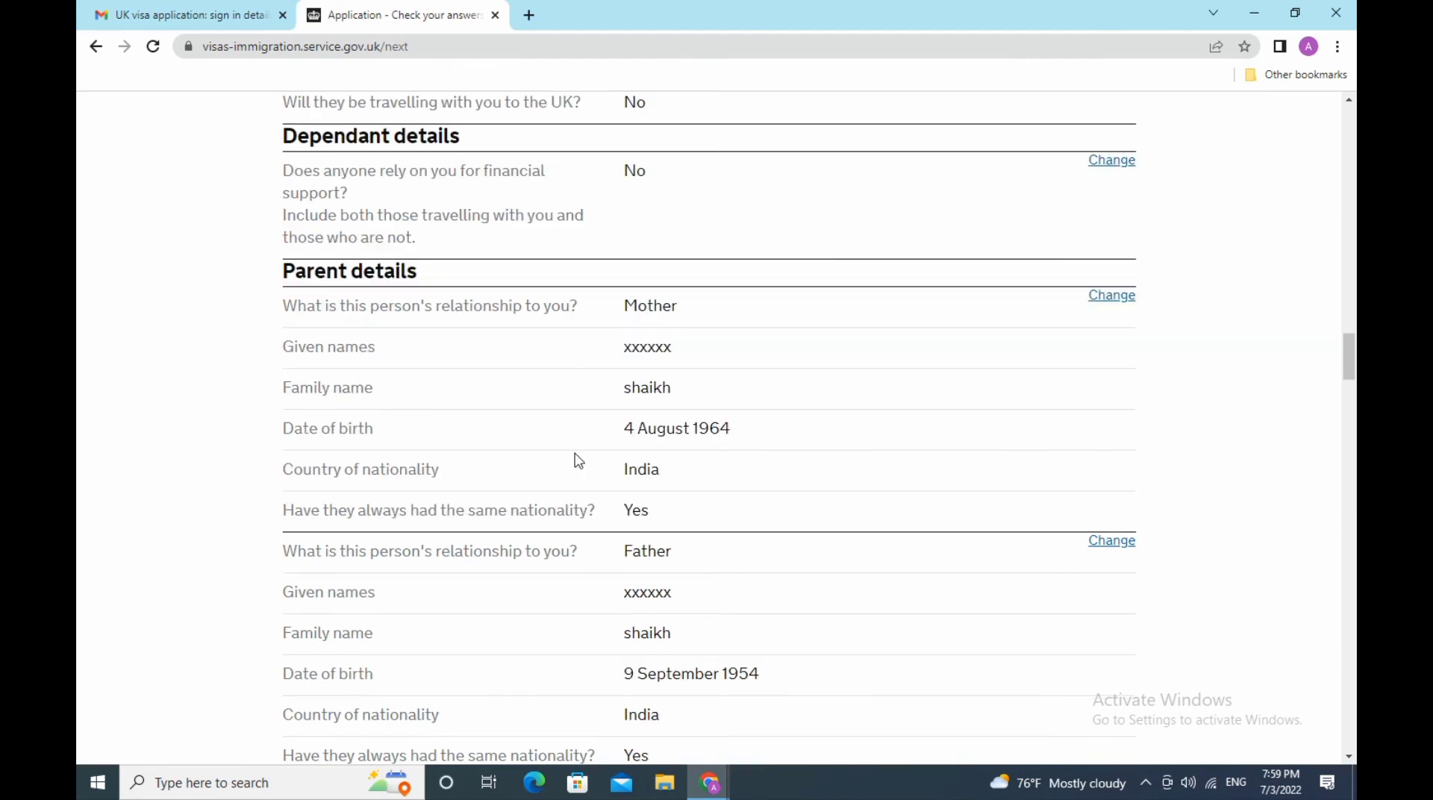
{"action": "scroll", "coordinate": [579, 462], "scroll_direction": "down", "scroll_amount": 3}
{"action": "scroll", "coordinate": [578, 389], "scroll_direction": "down", "scroll_amount": 3}
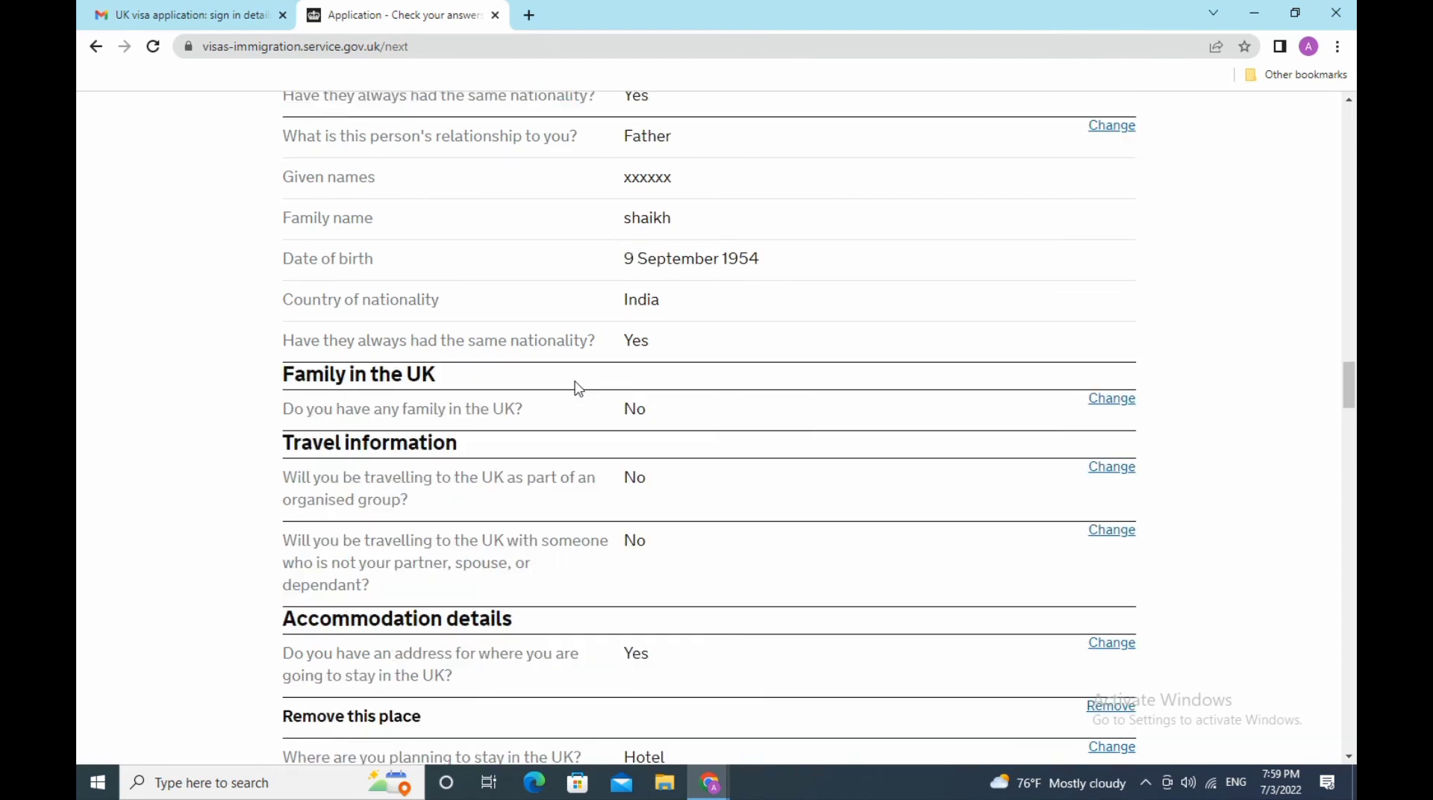
{"action": "scroll", "coordinate": [578, 388], "scroll_direction": "down", "scroll_amount": 3}
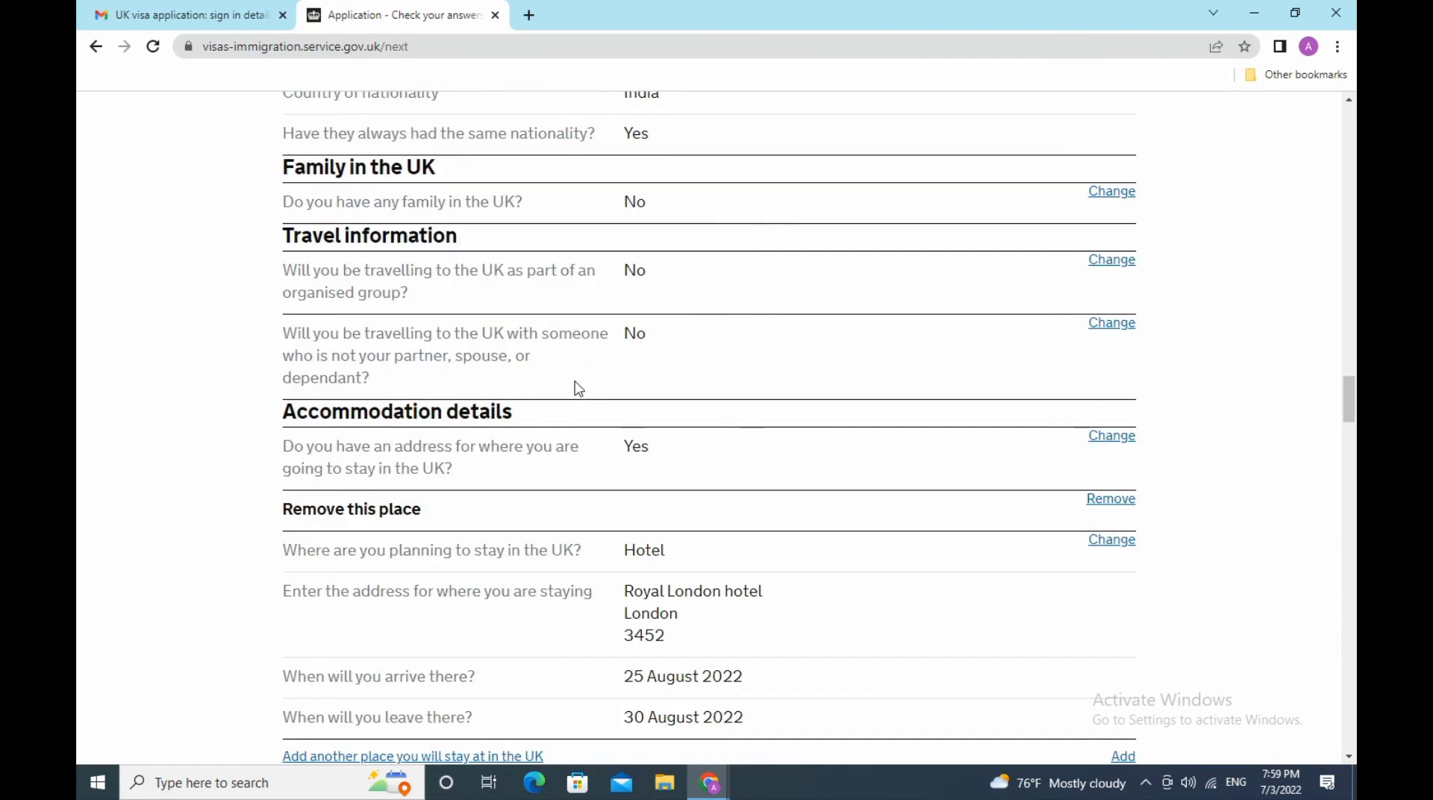
{"action": "scroll", "coordinate": [579, 388], "scroll_direction": "down", "scroll_amount": 3}
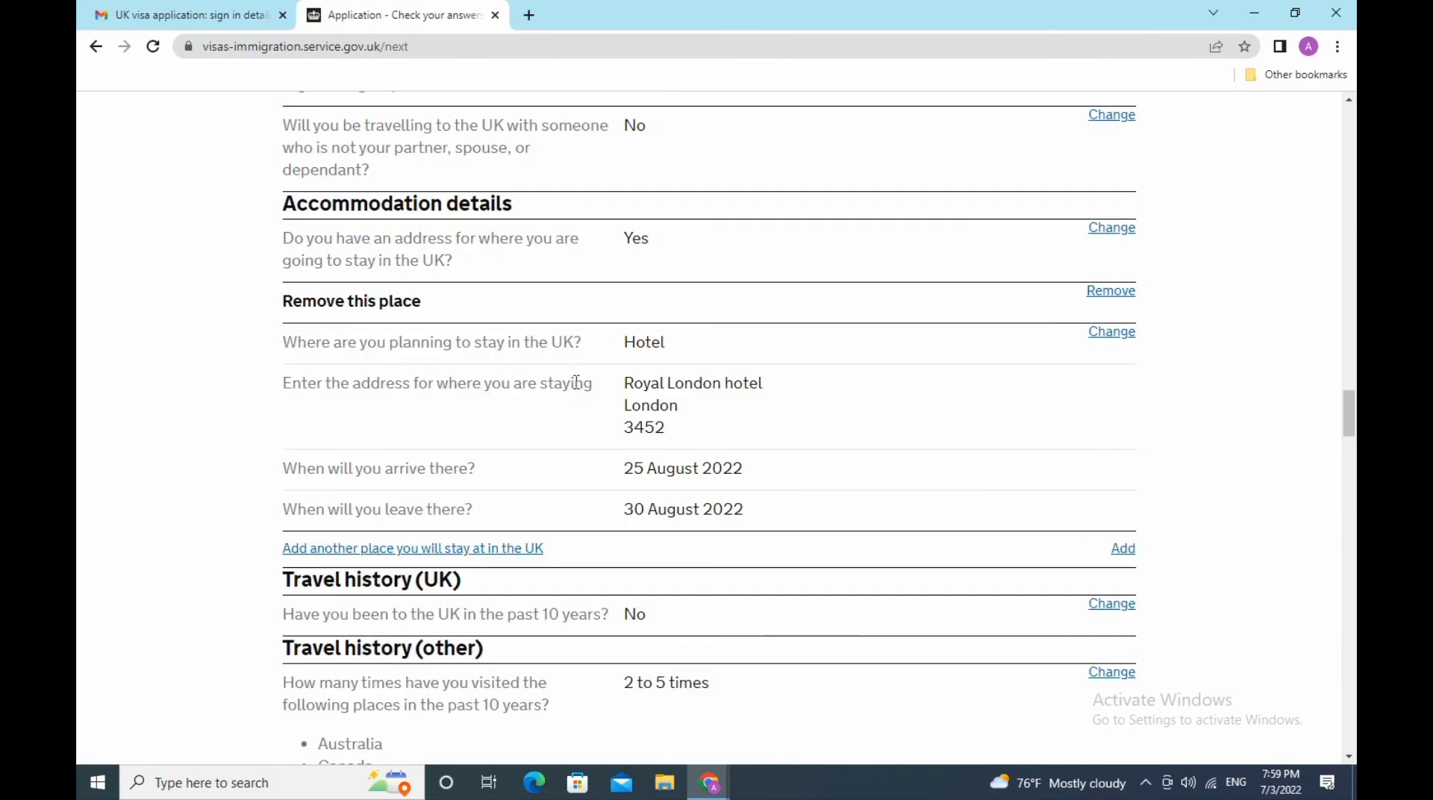
{"action": "scroll", "coordinate": [576, 383], "scroll_direction": "down", "scroll_amount": 3}
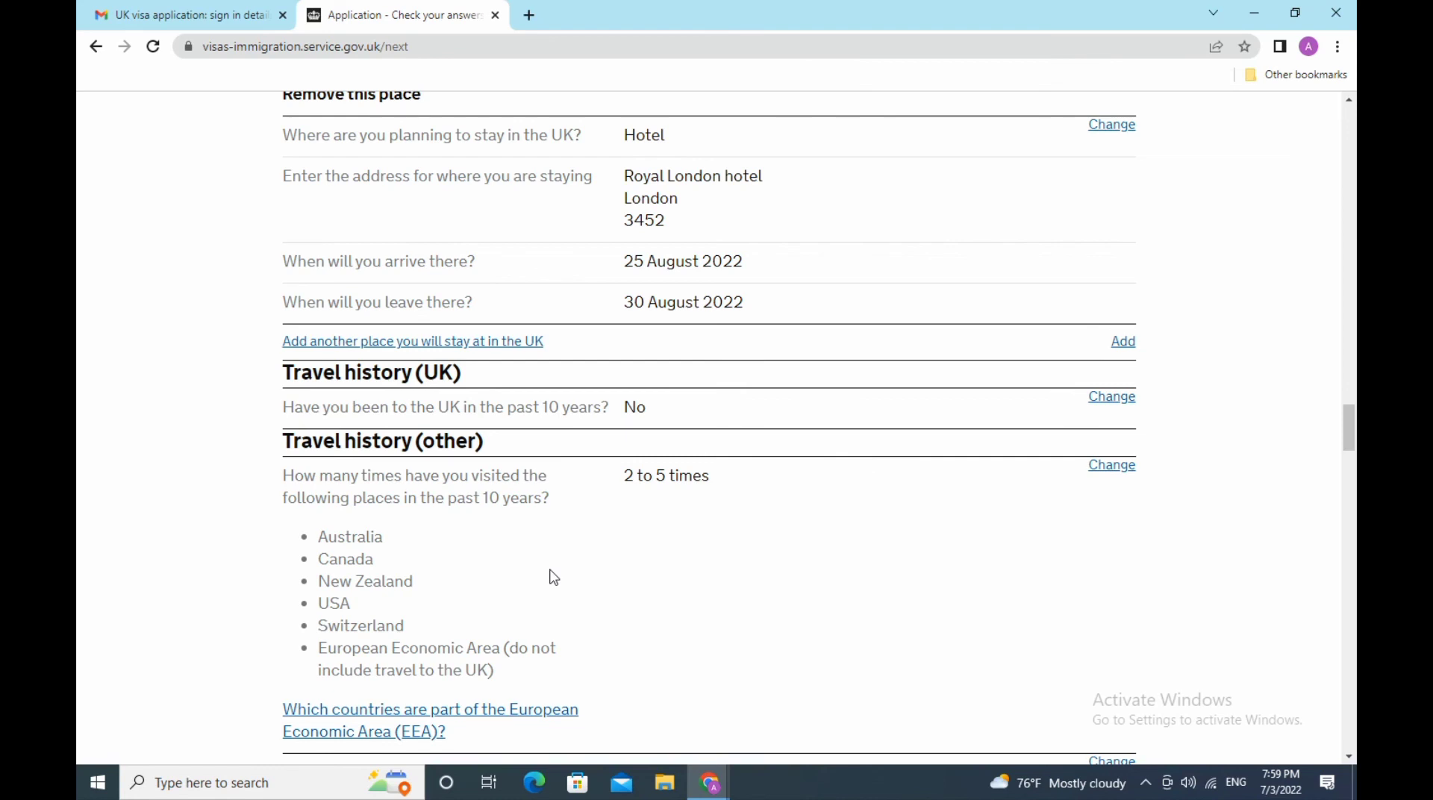
{"action": "scroll", "coordinate": [554, 578], "scroll_direction": "down", "scroll_amount": 3}
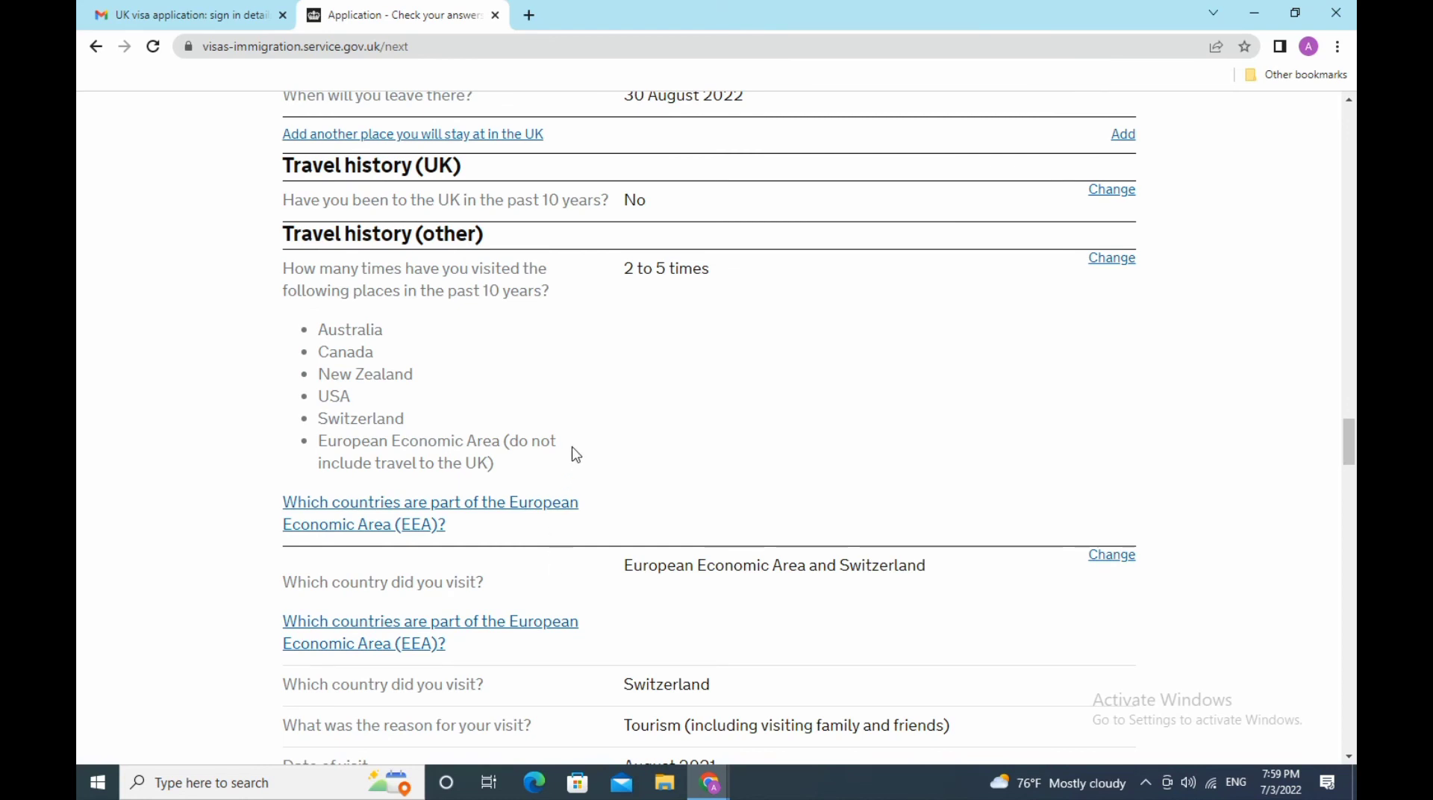
{"action": "scroll", "coordinate": [576, 455], "scroll_direction": "down", "scroll_amount": 3}
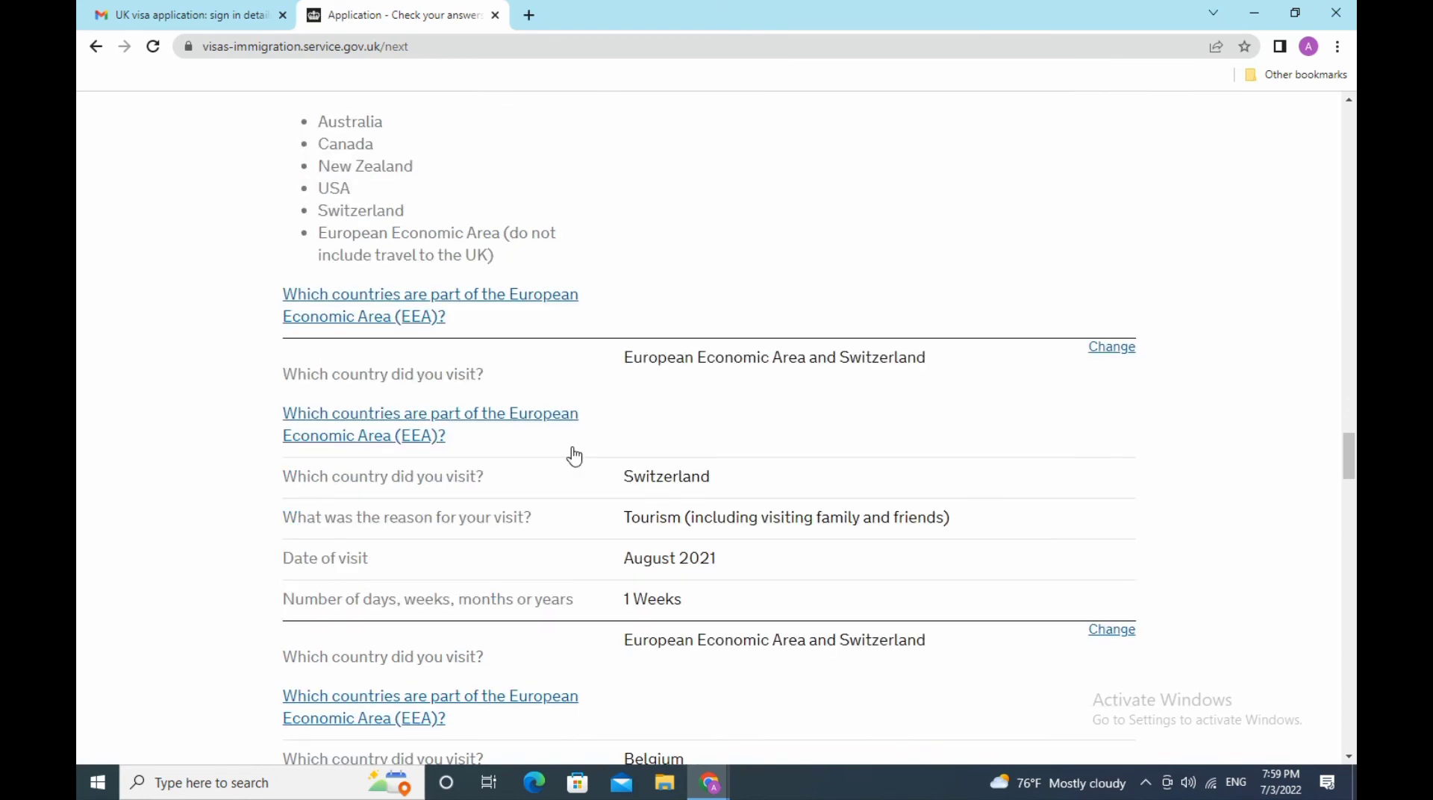
{"action": "scroll", "coordinate": [574, 456], "scroll_direction": "down", "scroll_amount": 3}
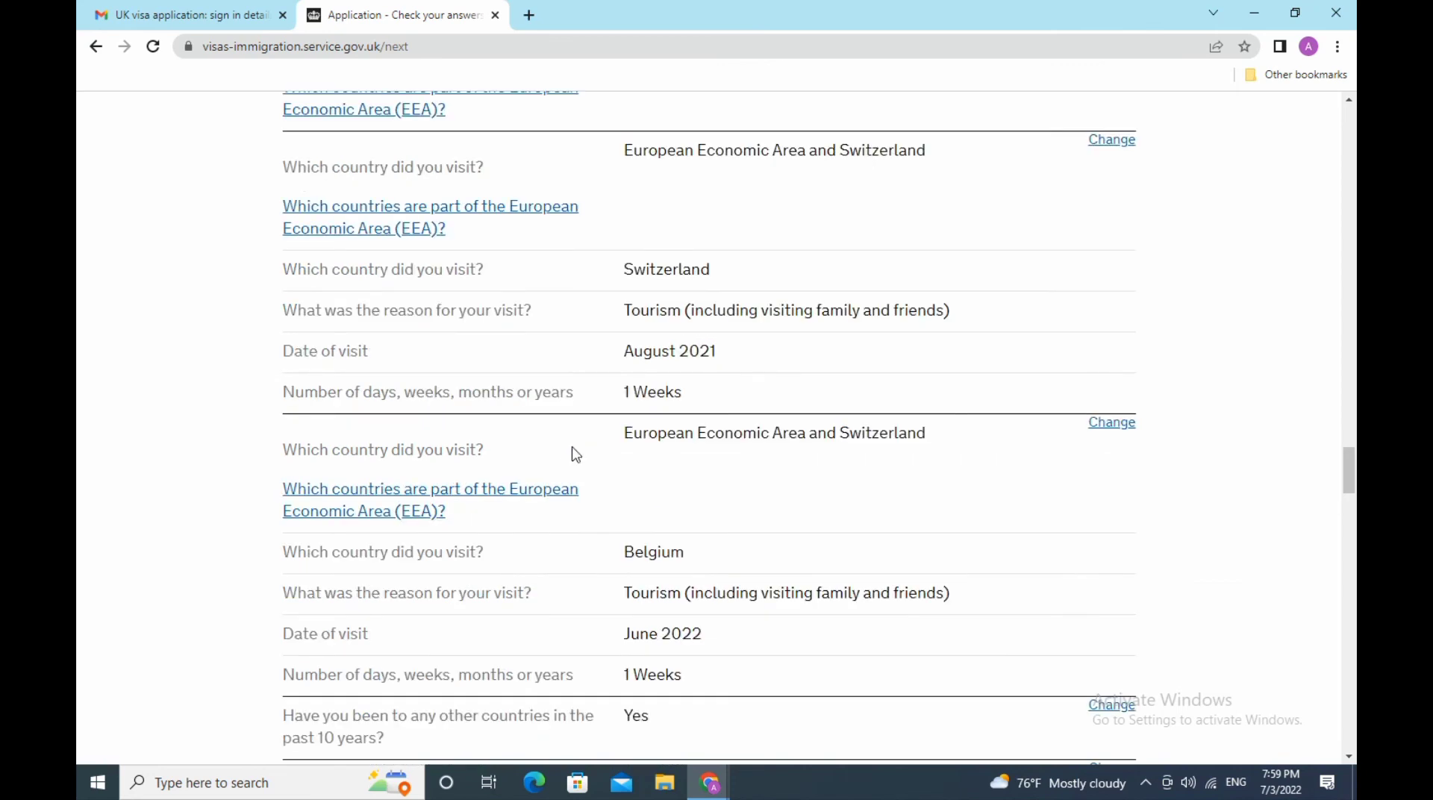
{"action": "scroll", "coordinate": [576, 454], "scroll_direction": "down", "scroll_amount": 3}
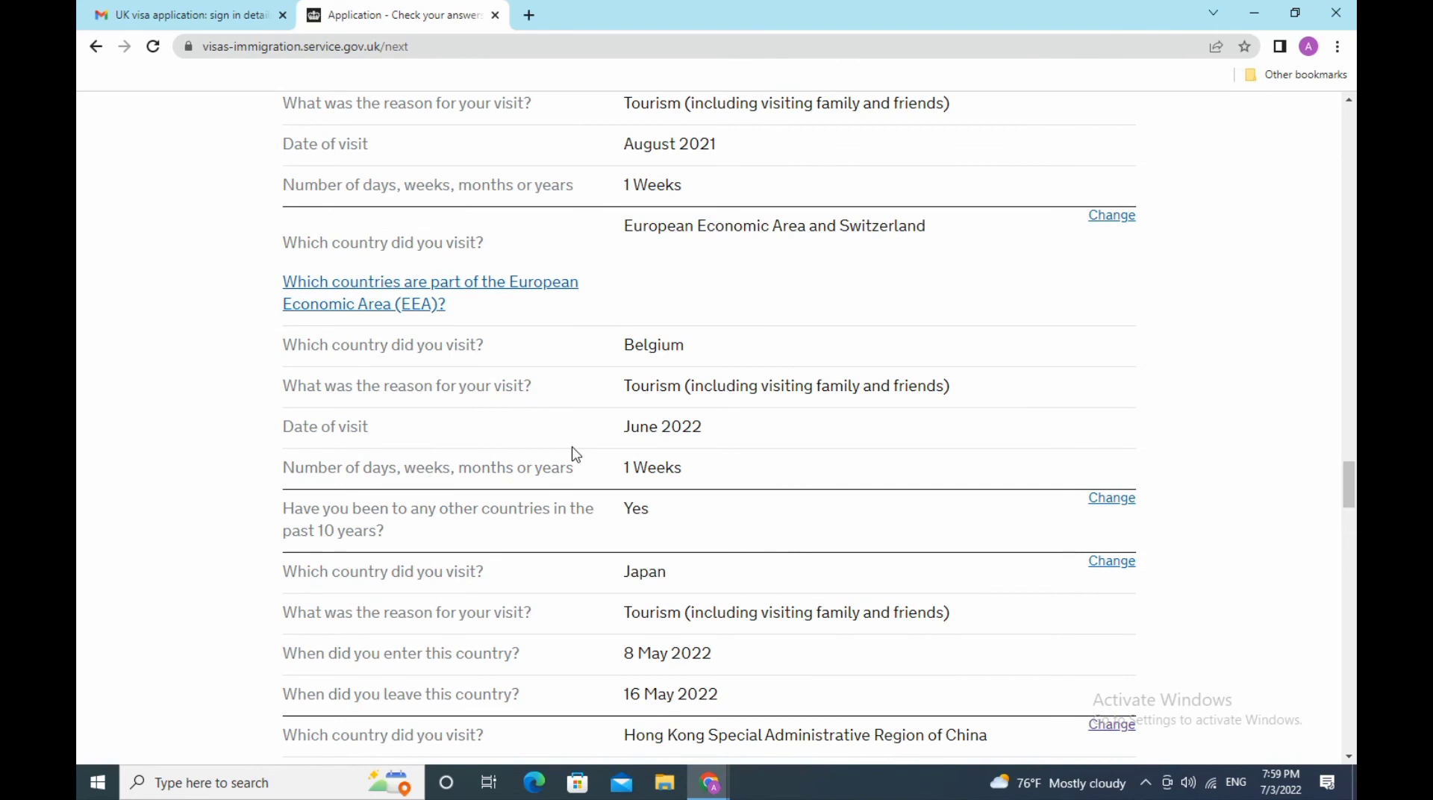
{"action": "scroll", "coordinate": [575, 454], "scroll_direction": "down", "scroll_amount": 3}
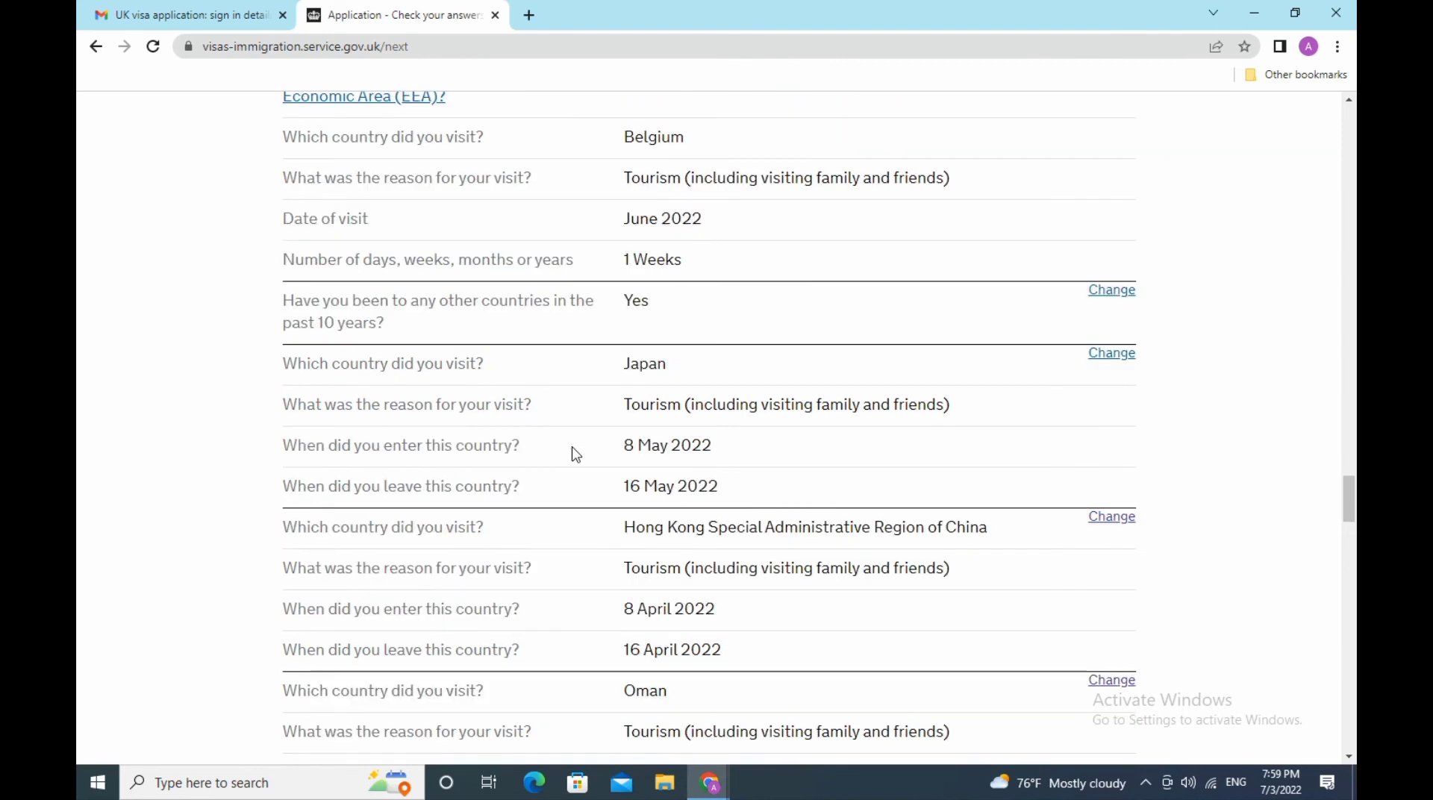
{"action": "scroll", "coordinate": [575, 455], "scroll_direction": "down", "scroll_amount": 3}
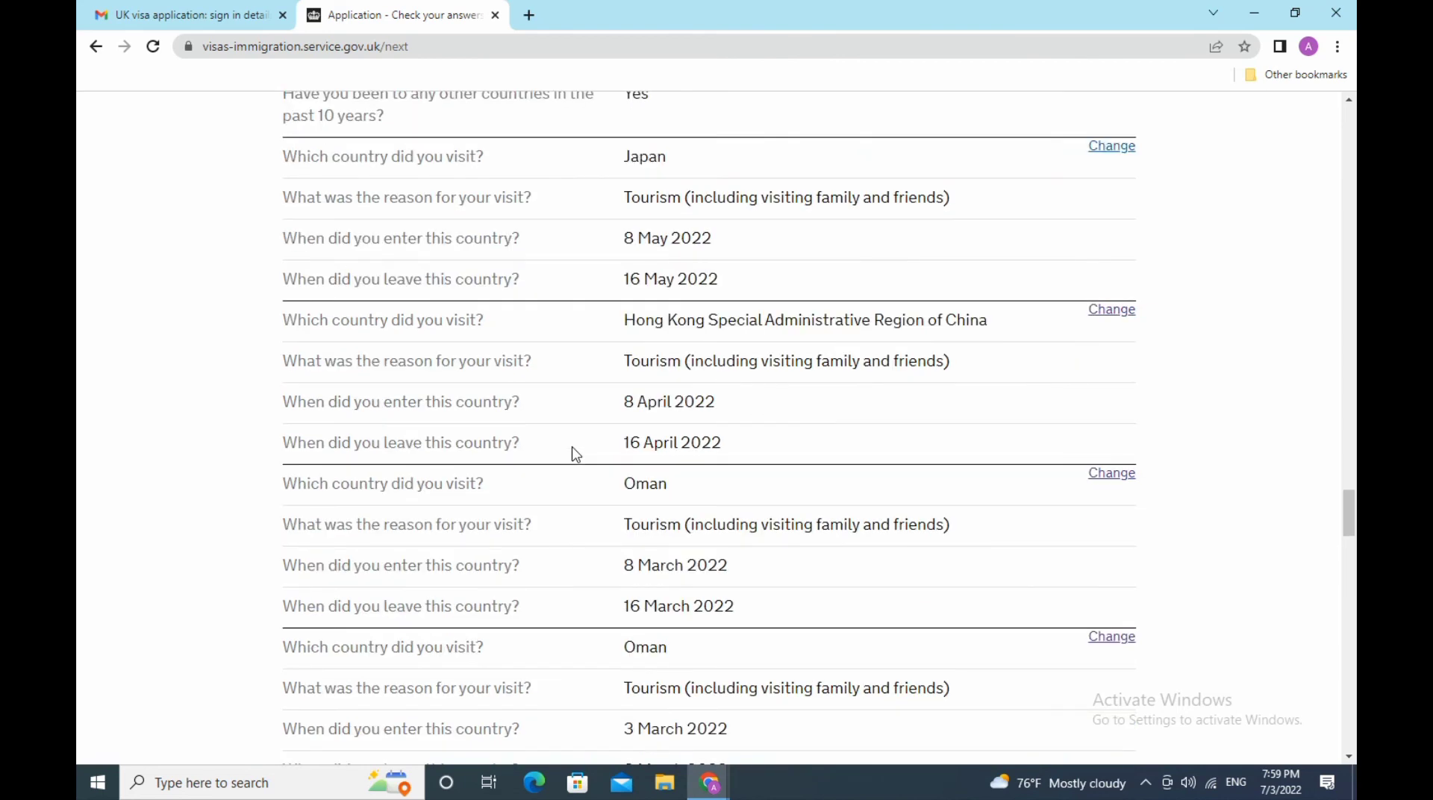
{"action": "scroll", "coordinate": [575, 454], "scroll_direction": "down", "scroll_amount": 3}
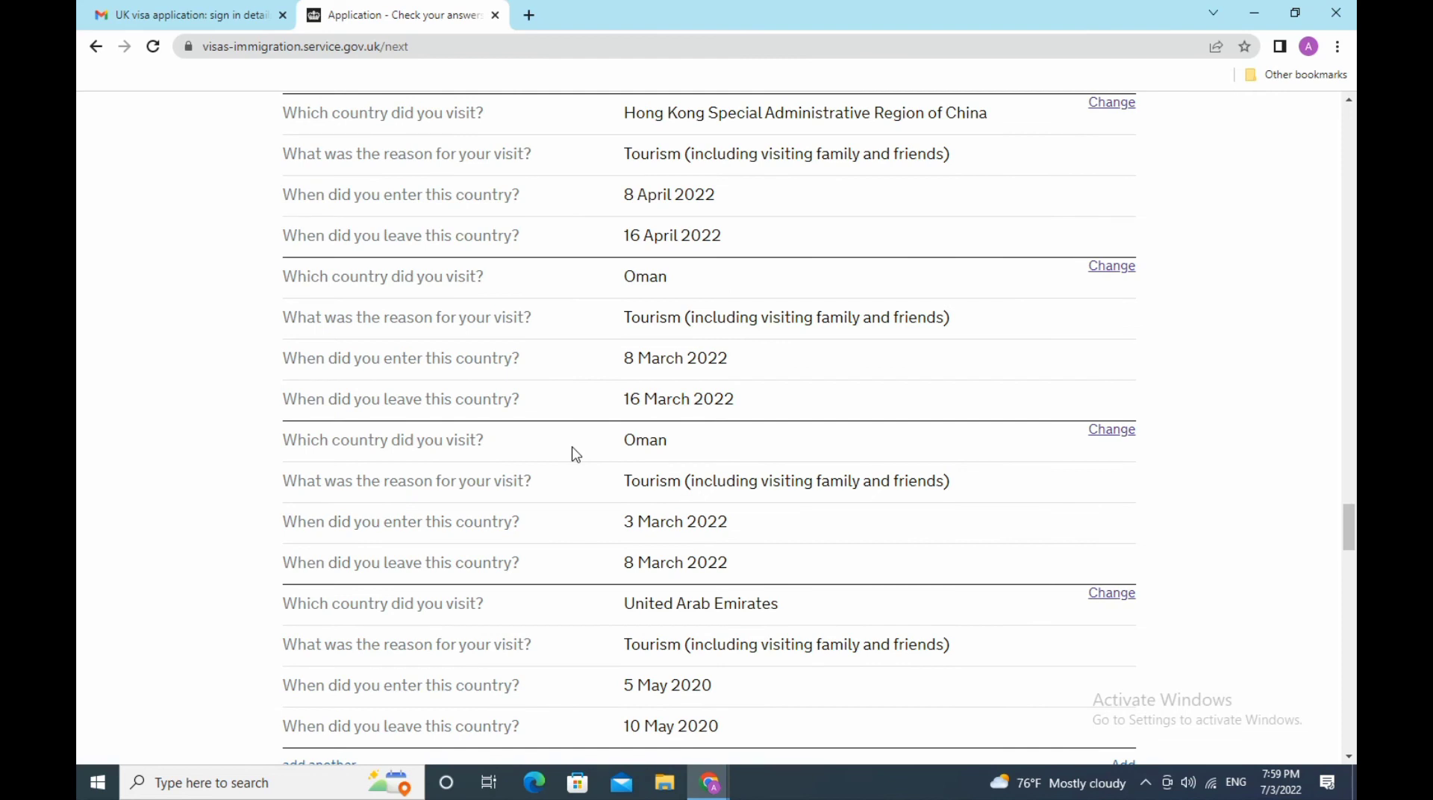
{"action": "scroll", "coordinate": [575, 455], "scroll_direction": "down", "scroll_amount": 3}
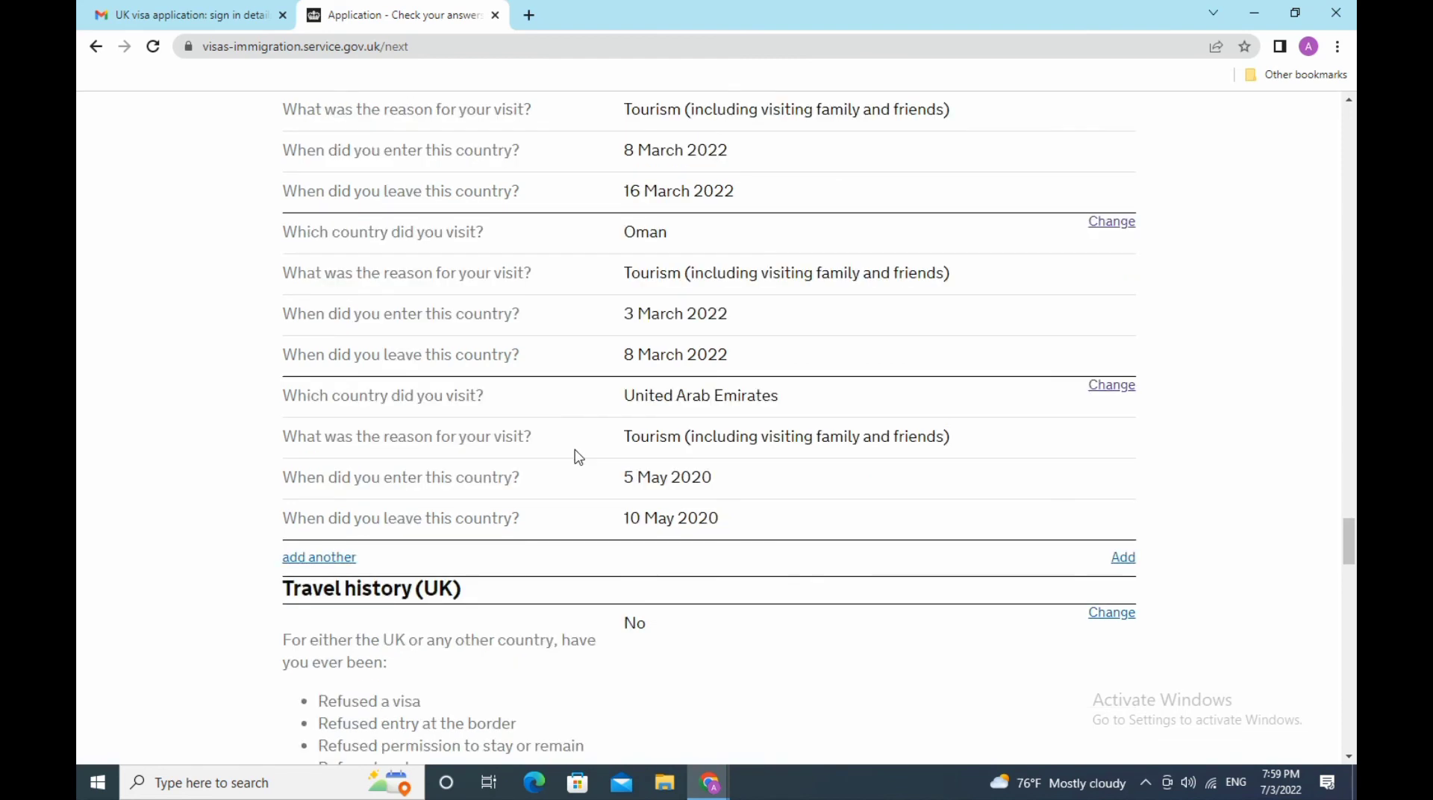
{"action": "scroll", "coordinate": [577, 455], "scroll_direction": "down", "scroll_amount": 3}
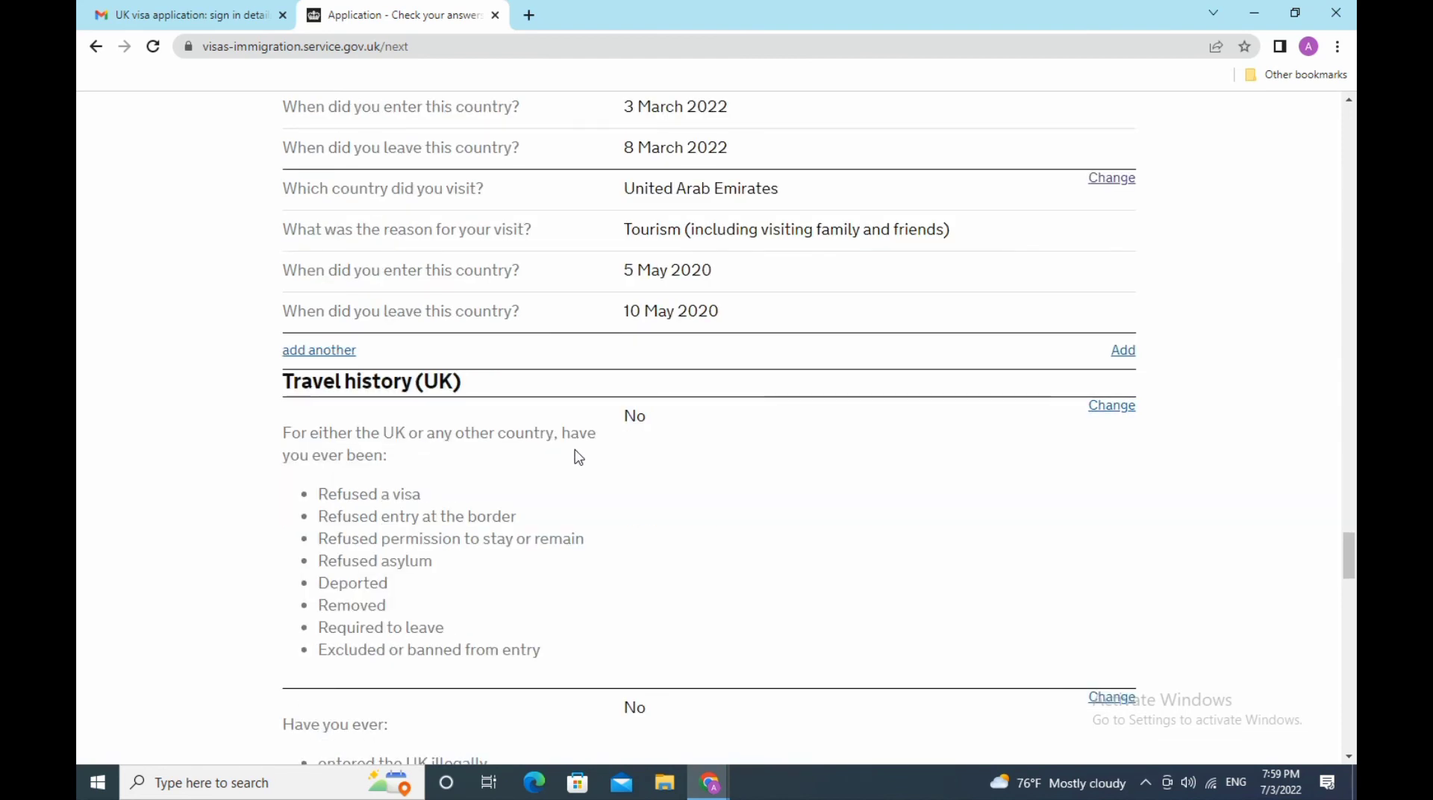
{"action": "scroll", "coordinate": [579, 457], "scroll_direction": "down", "scroll_amount": 3}
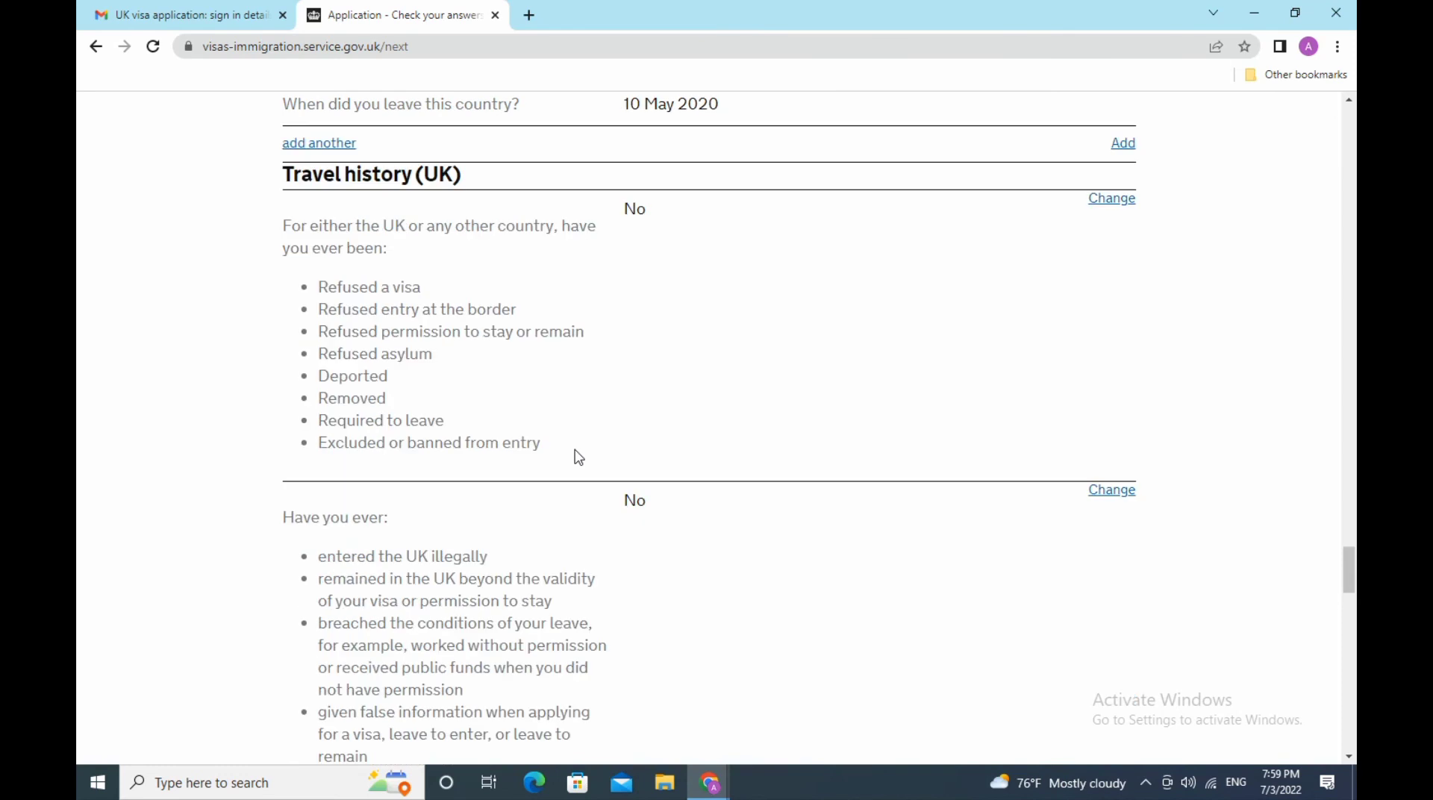
{"action": "scroll", "coordinate": [579, 457], "scroll_direction": "down", "scroll_amount": 3}
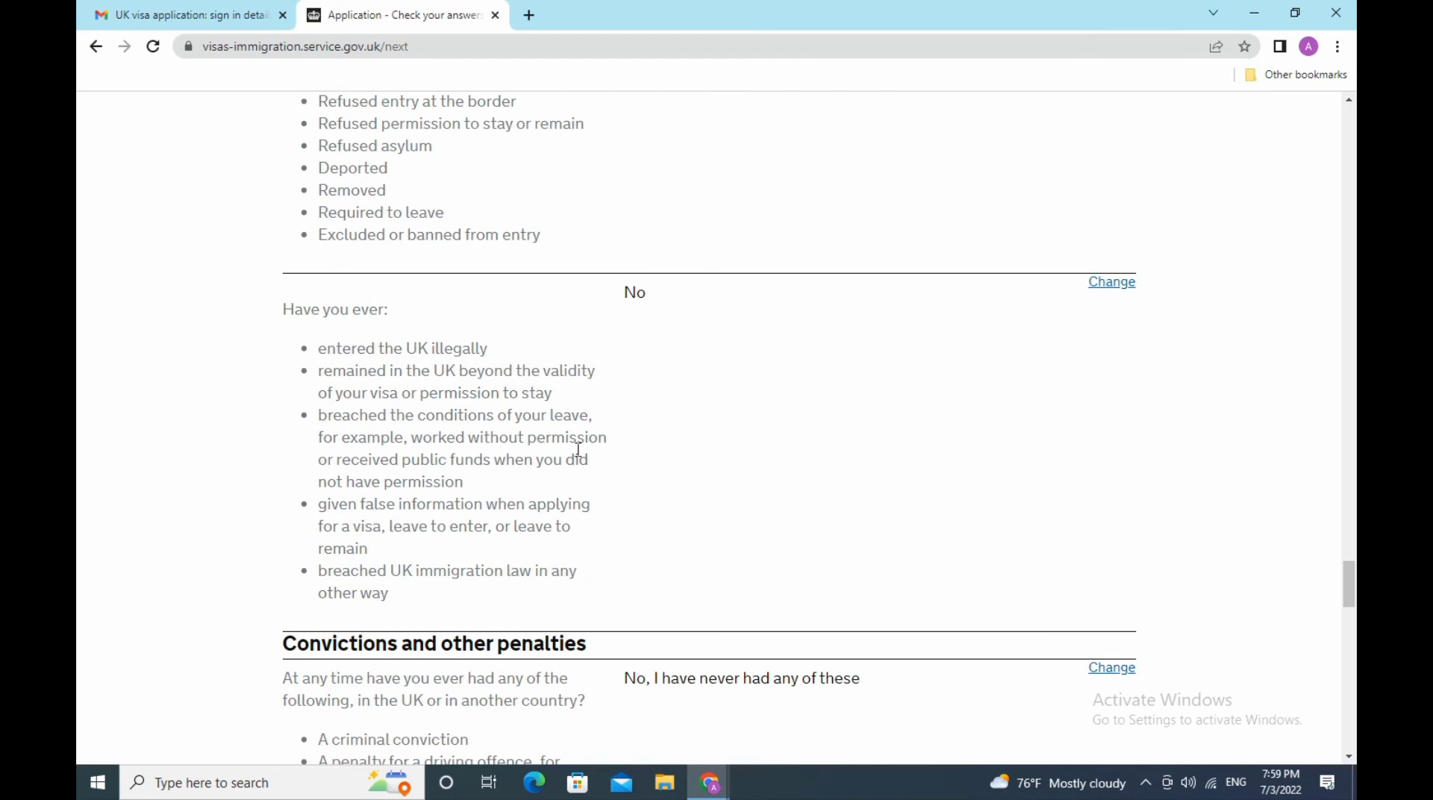
{"action": "scroll", "coordinate": [579, 449], "scroll_direction": "down", "scroll_amount": 3}
{"action": "scroll", "coordinate": [578, 450], "scroll_direction": "down", "scroll_amount": 3}
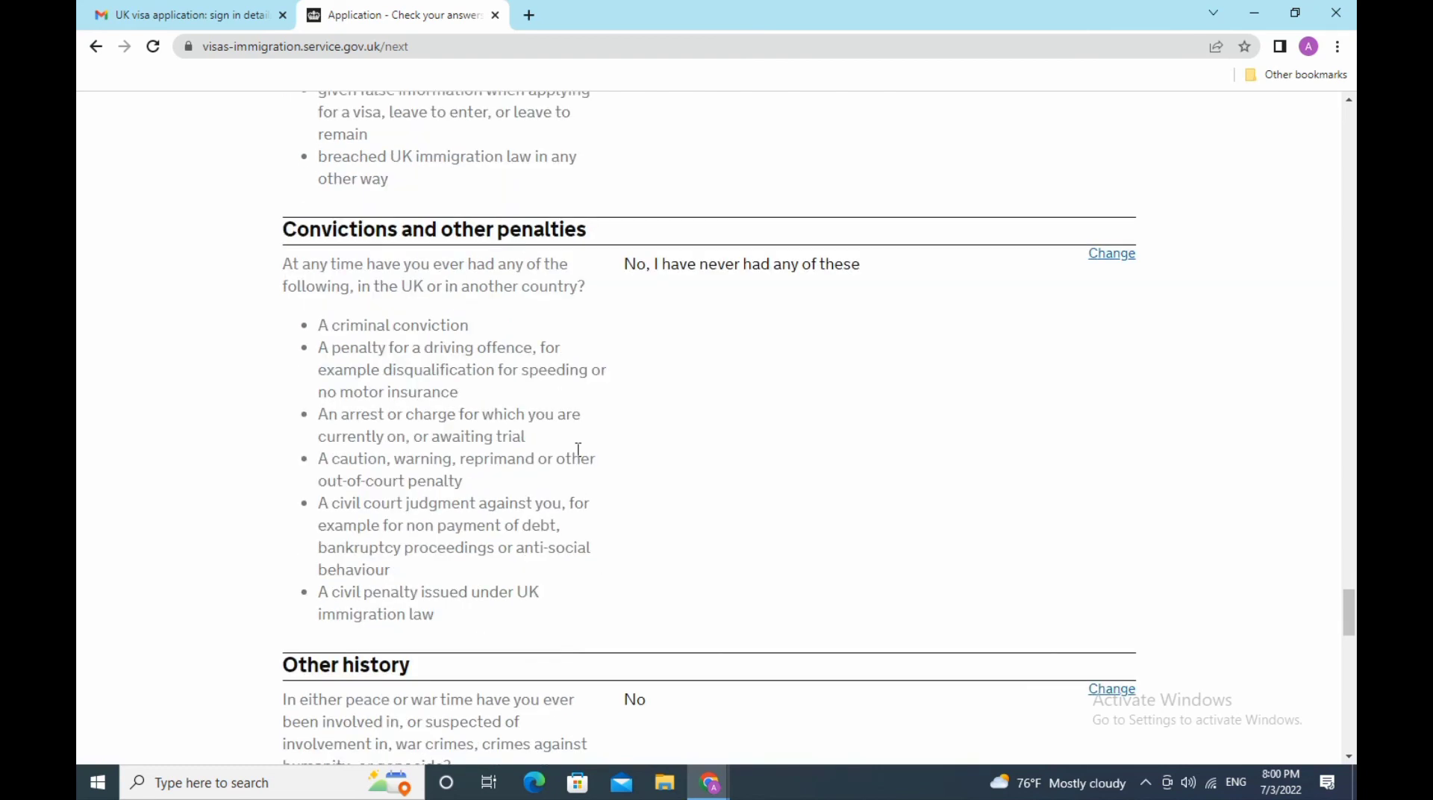
{"action": "scroll", "coordinate": [578, 449], "scroll_direction": "down", "scroll_amount": 3}
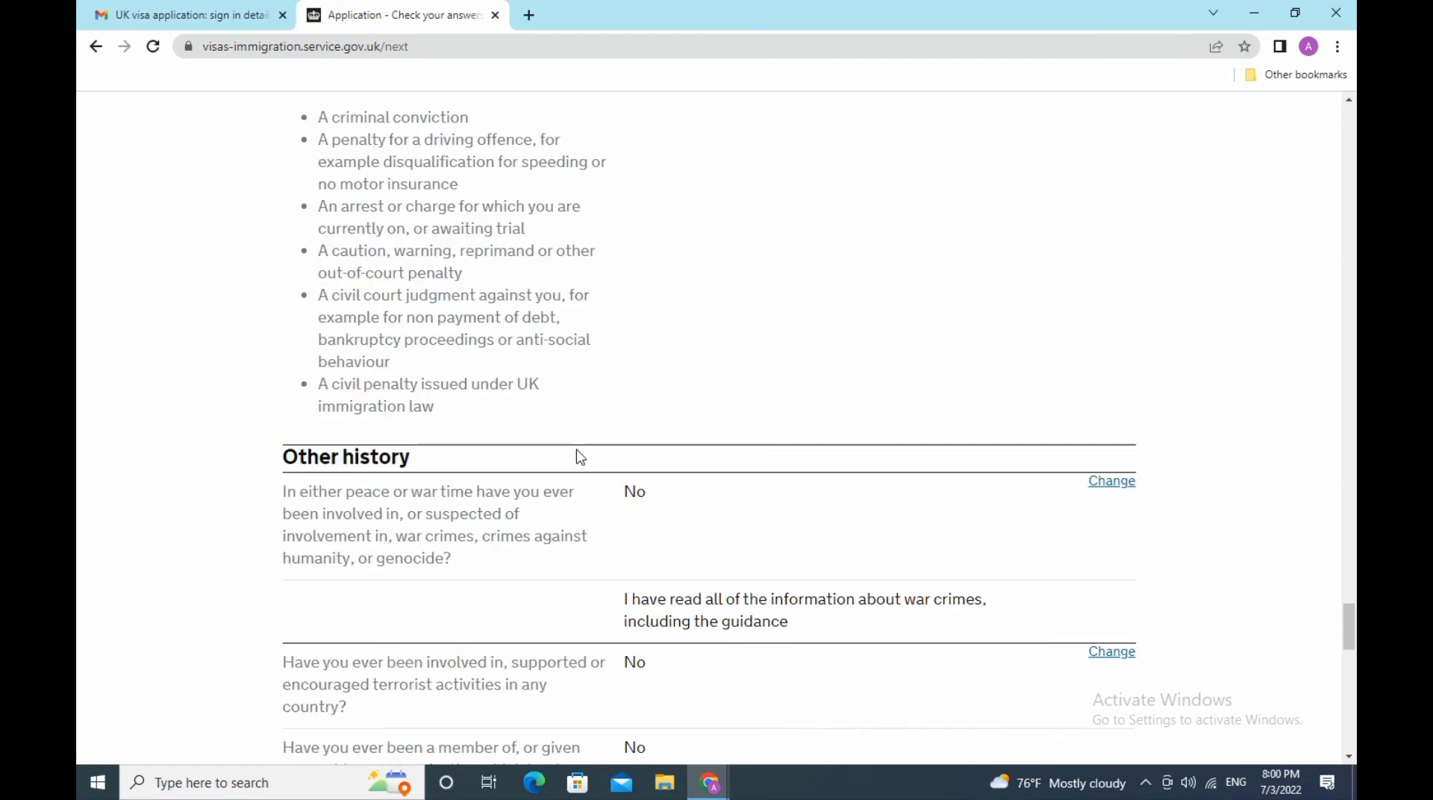
{"action": "scroll", "coordinate": [581, 457], "scroll_direction": "down", "scroll_amount": 3}
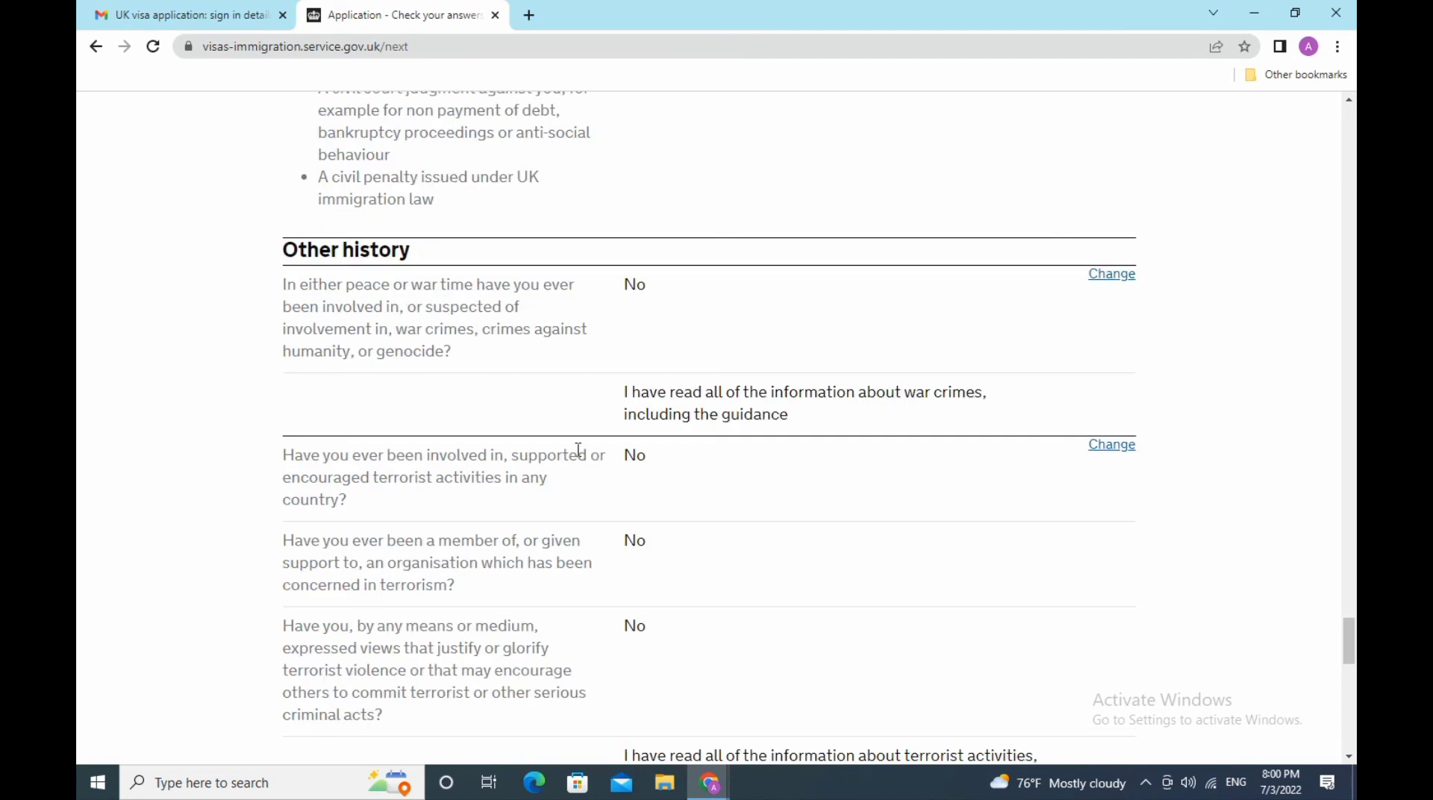
{"action": "scroll", "coordinate": [579, 450], "scroll_direction": "down", "scroll_amount": 3}
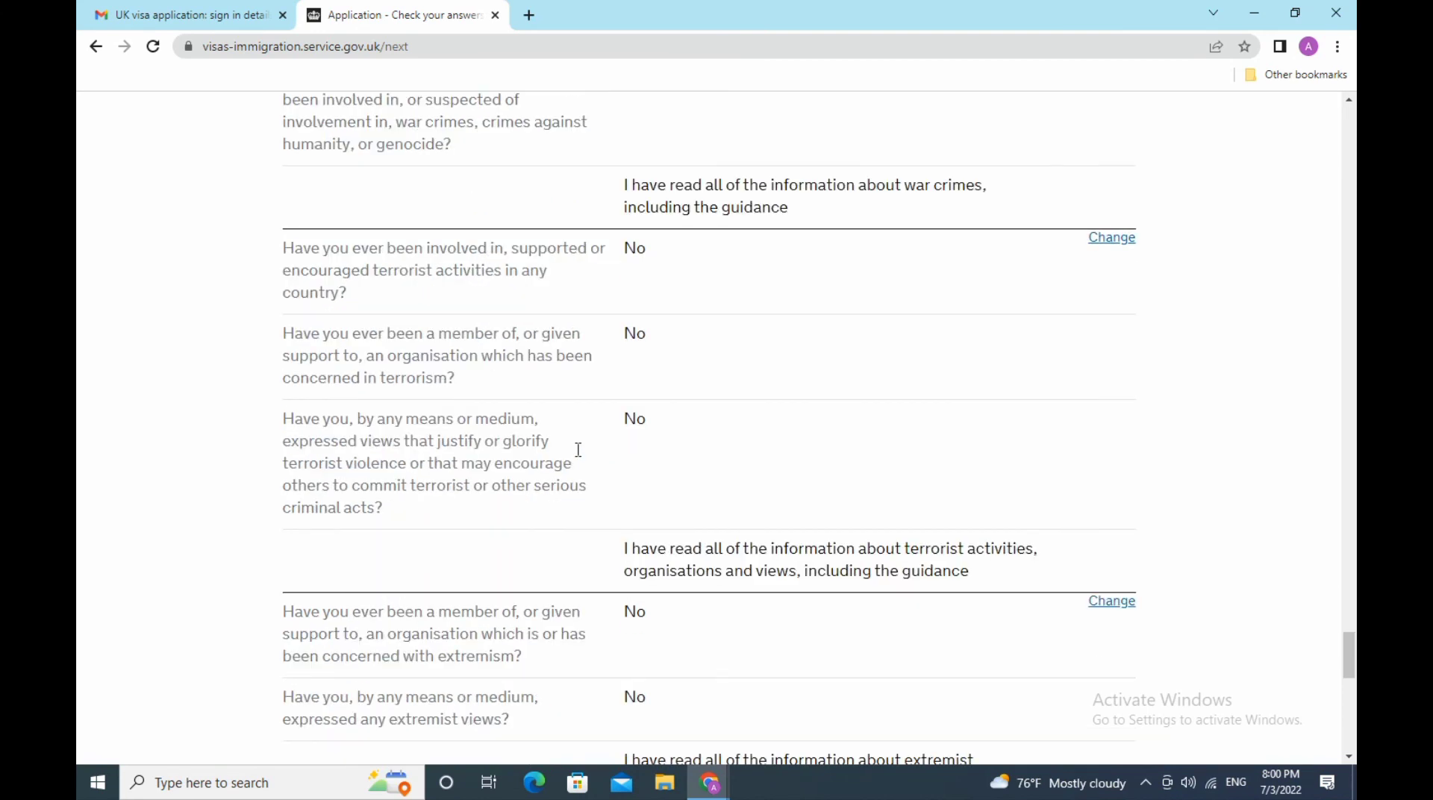
{"action": "scroll", "coordinate": [581, 457], "scroll_direction": "down", "scroll_amount": 3}
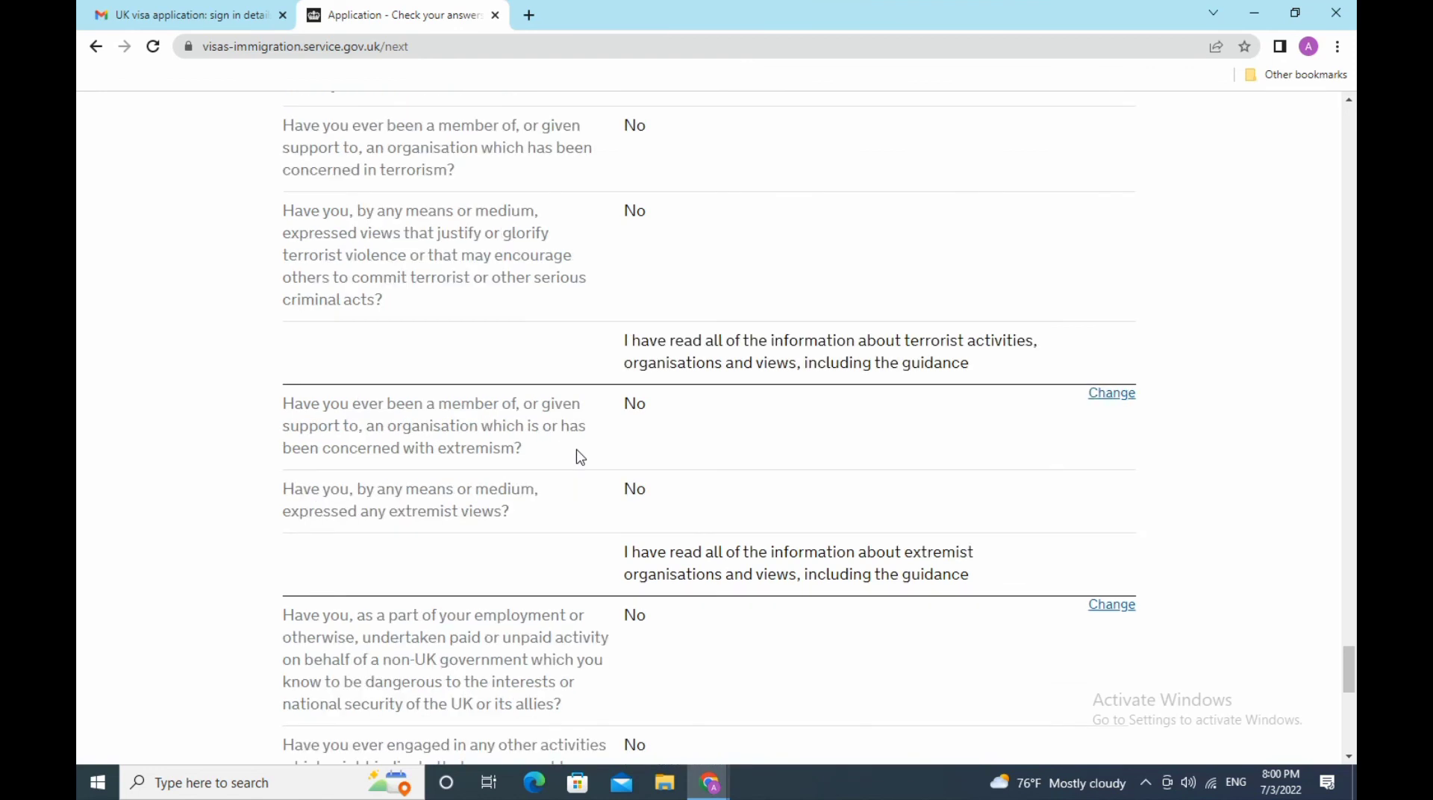
{"action": "scroll", "coordinate": [581, 457], "scroll_direction": "down", "scroll_amount": 3}
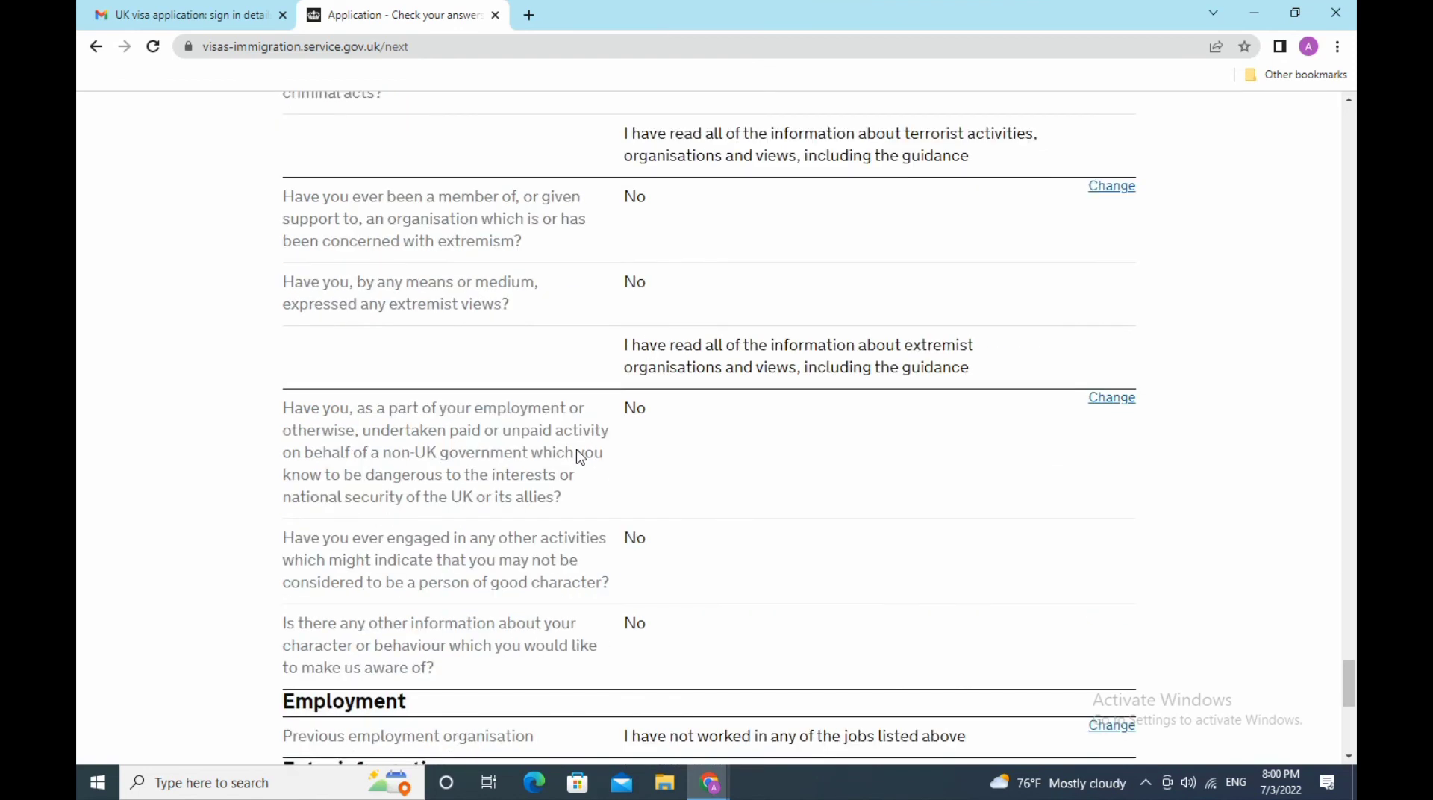
{"action": "scroll", "coordinate": [579, 451], "scroll_direction": "down", "scroll_amount": 3}
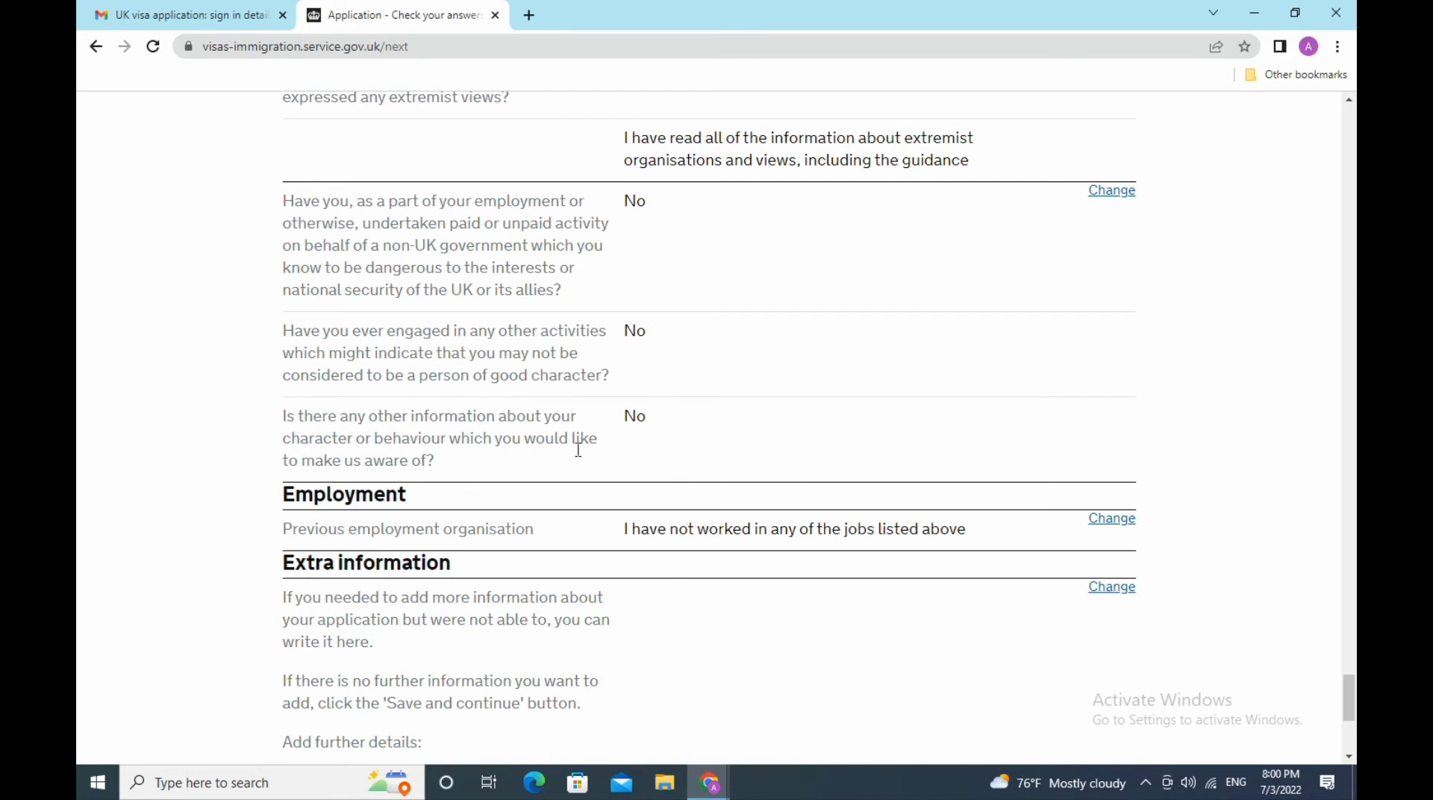
{"action": "scroll", "coordinate": [578, 450], "scroll_direction": "down", "scroll_amount": 3}
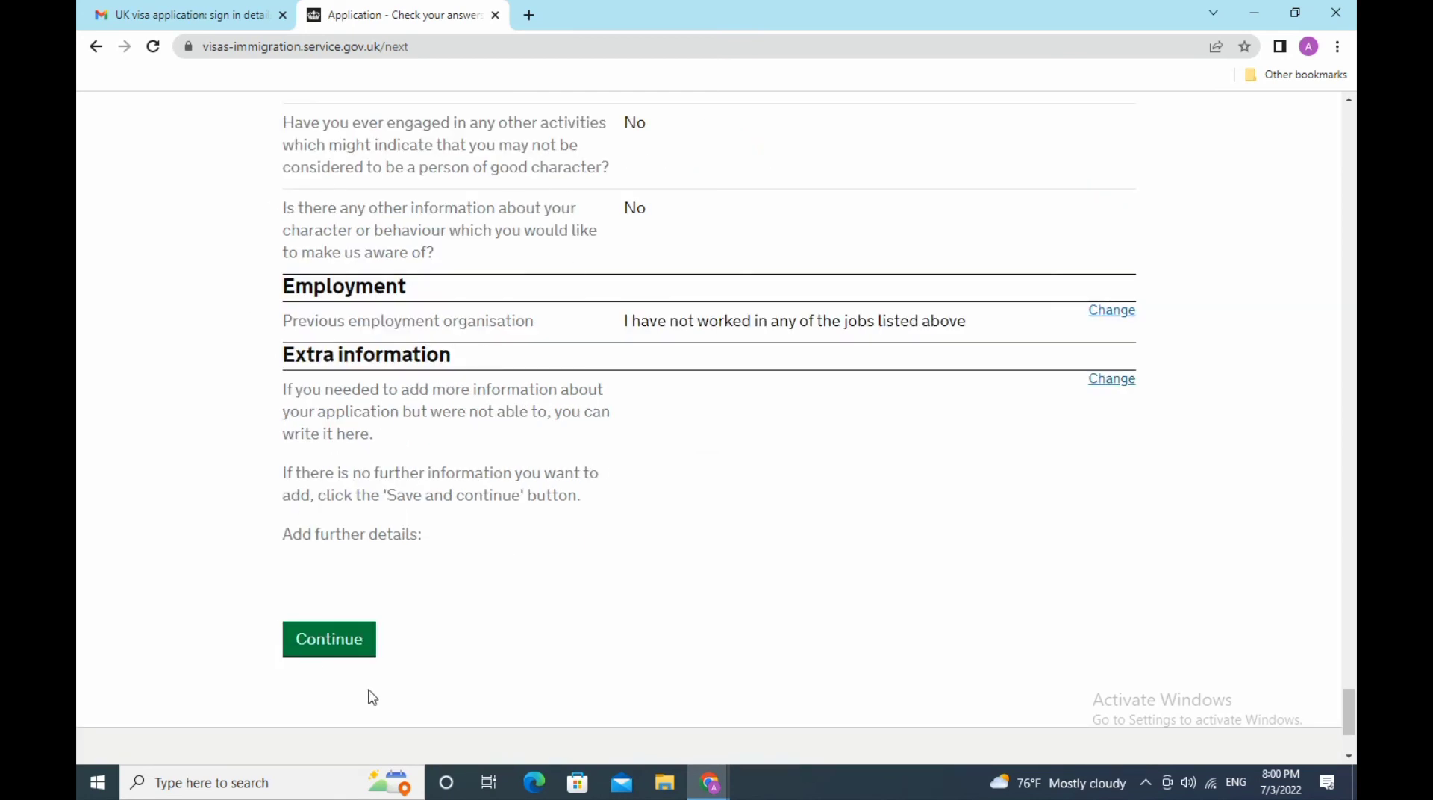
- On the Documents page, agree to provide the passport, evidence of funds and residence confirmation
{"action": "left_click", "coordinate": [343, 659]}
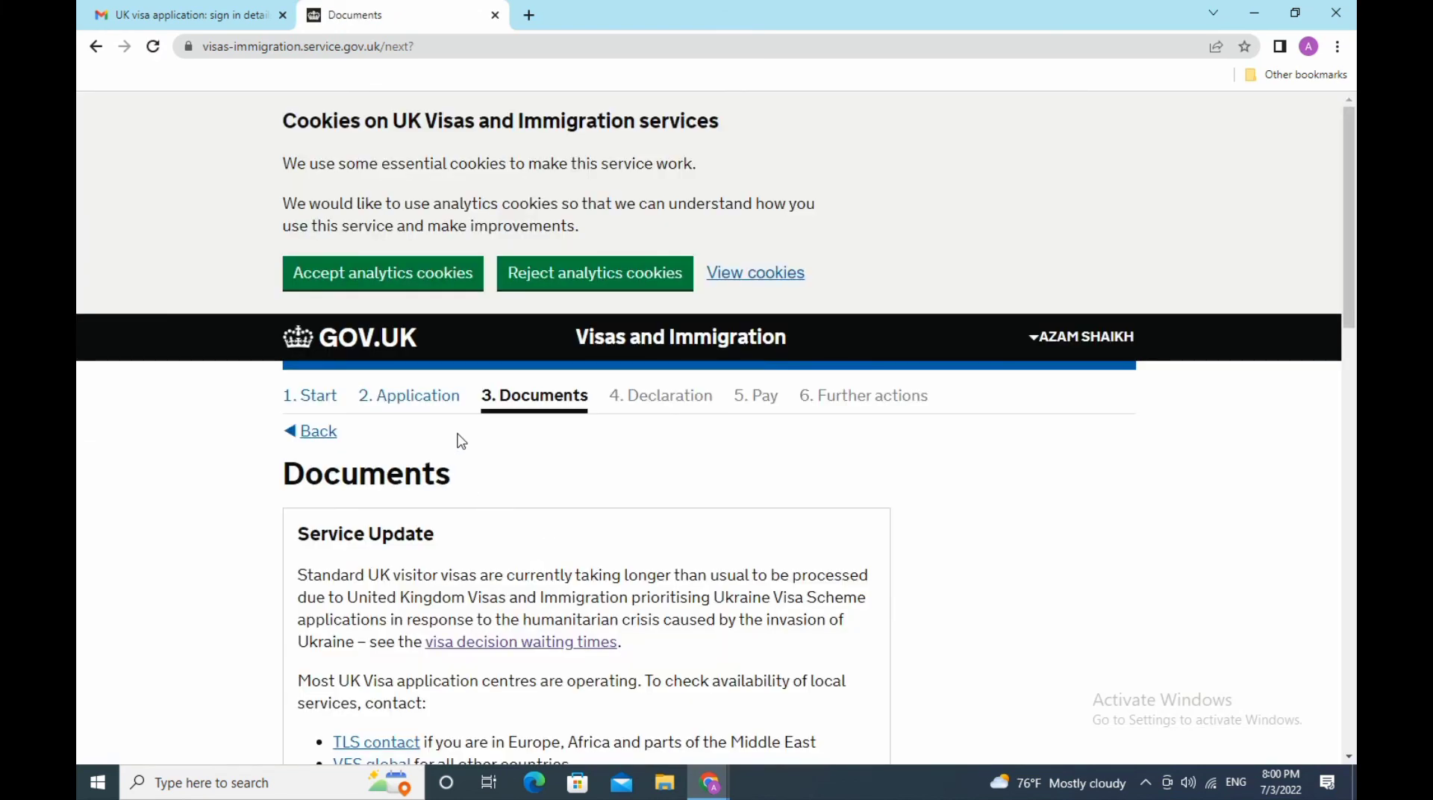
{"action": "scroll", "coordinate": [461, 441], "scroll_direction": "down", "scroll_amount": 3}
{"action": "scroll", "coordinate": [461, 441], "scroll_direction": "down", "scroll_amount": 6}
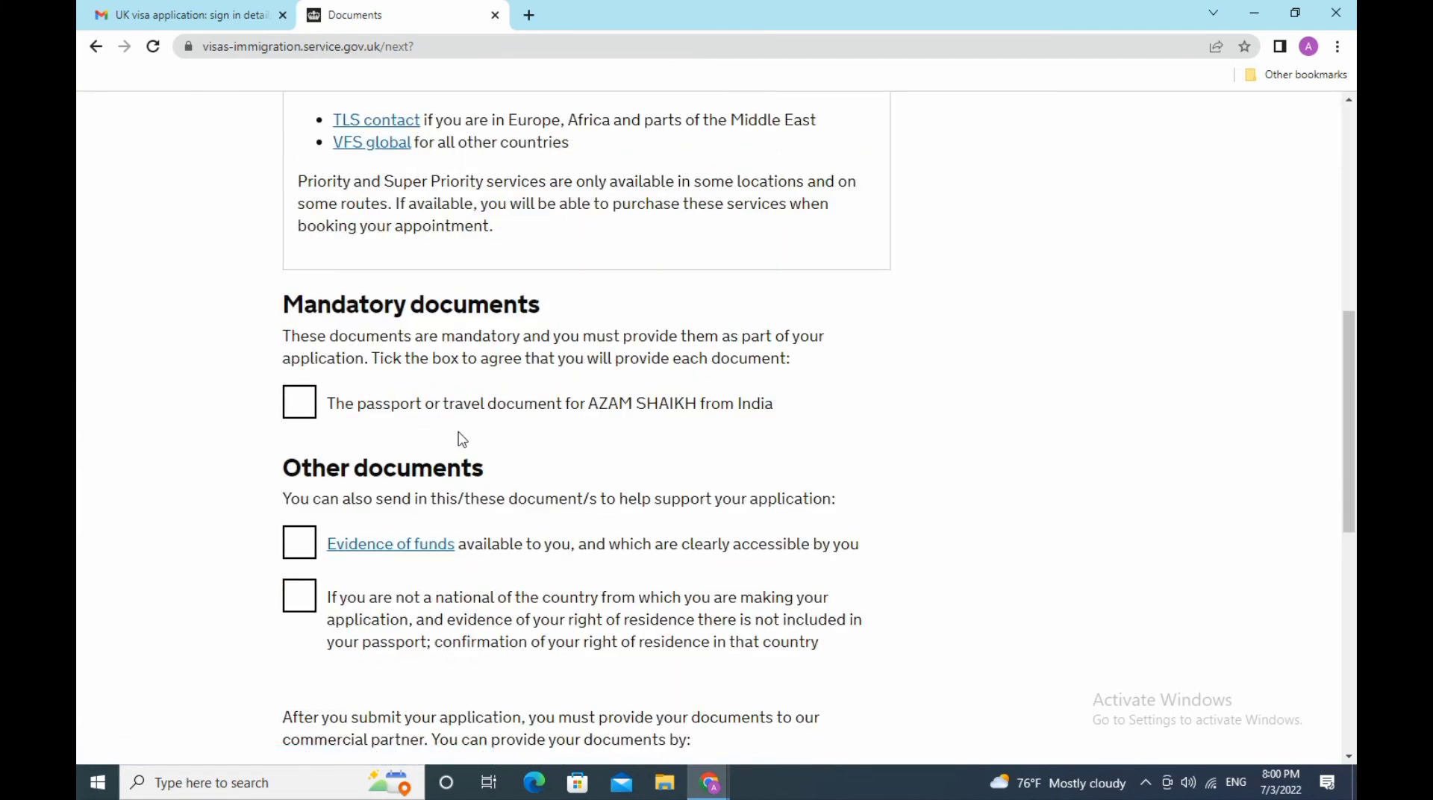
{"action": "scroll", "coordinate": [462, 439], "scroll_direction": "down", "scroll_amount": 3}
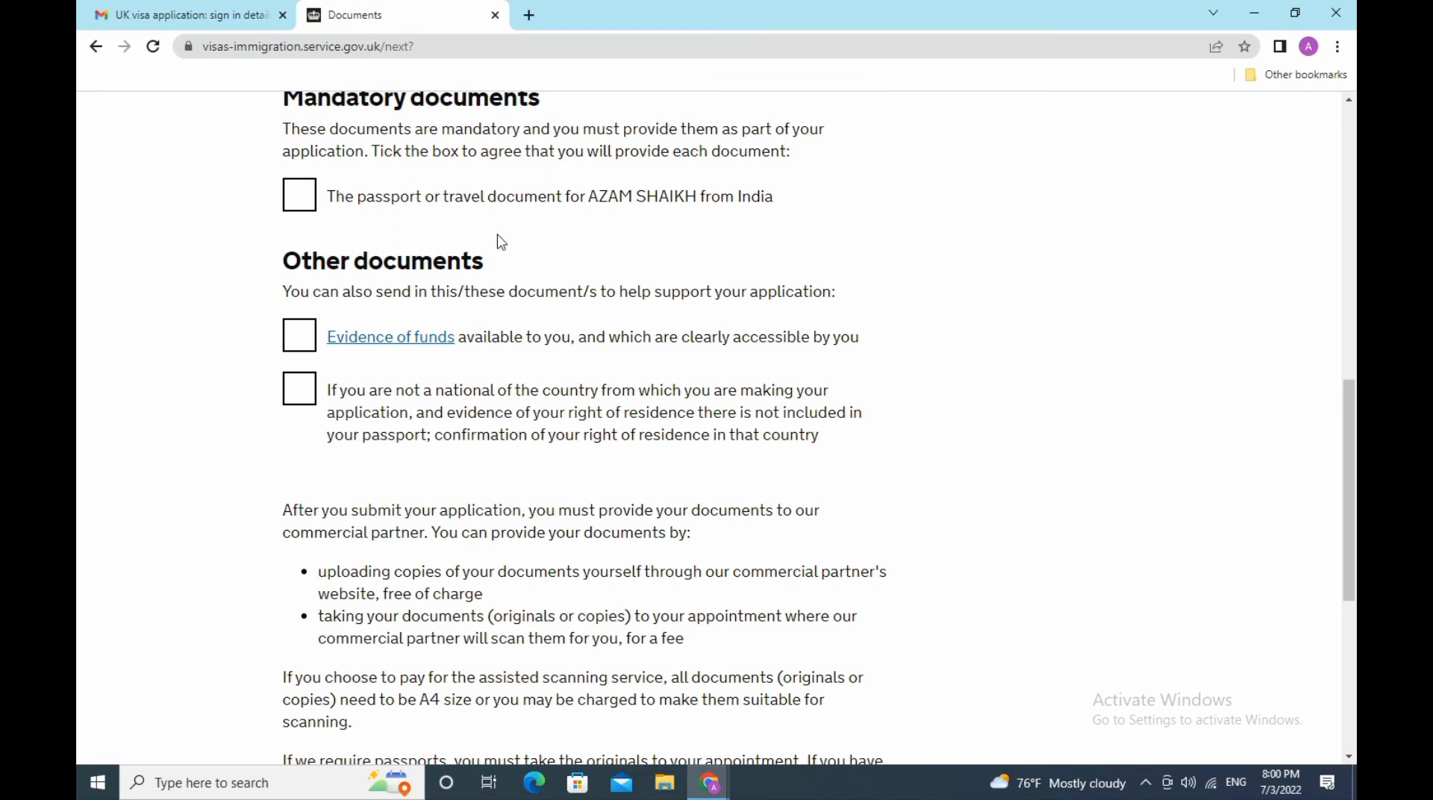
{"action": "left_click", "coordinate": [309, 197]}
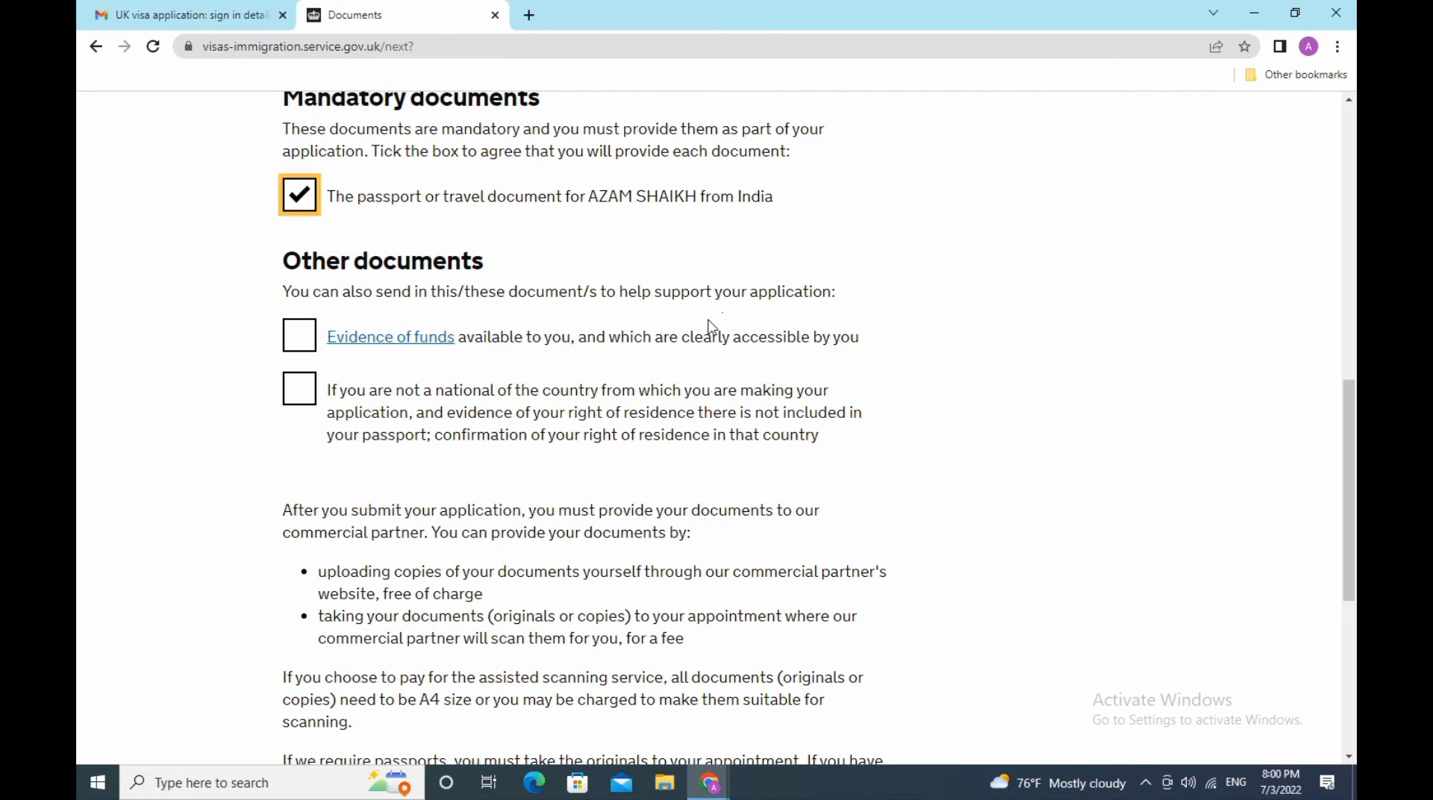
{"action": "left_click", "coordinate": [298, 340]}
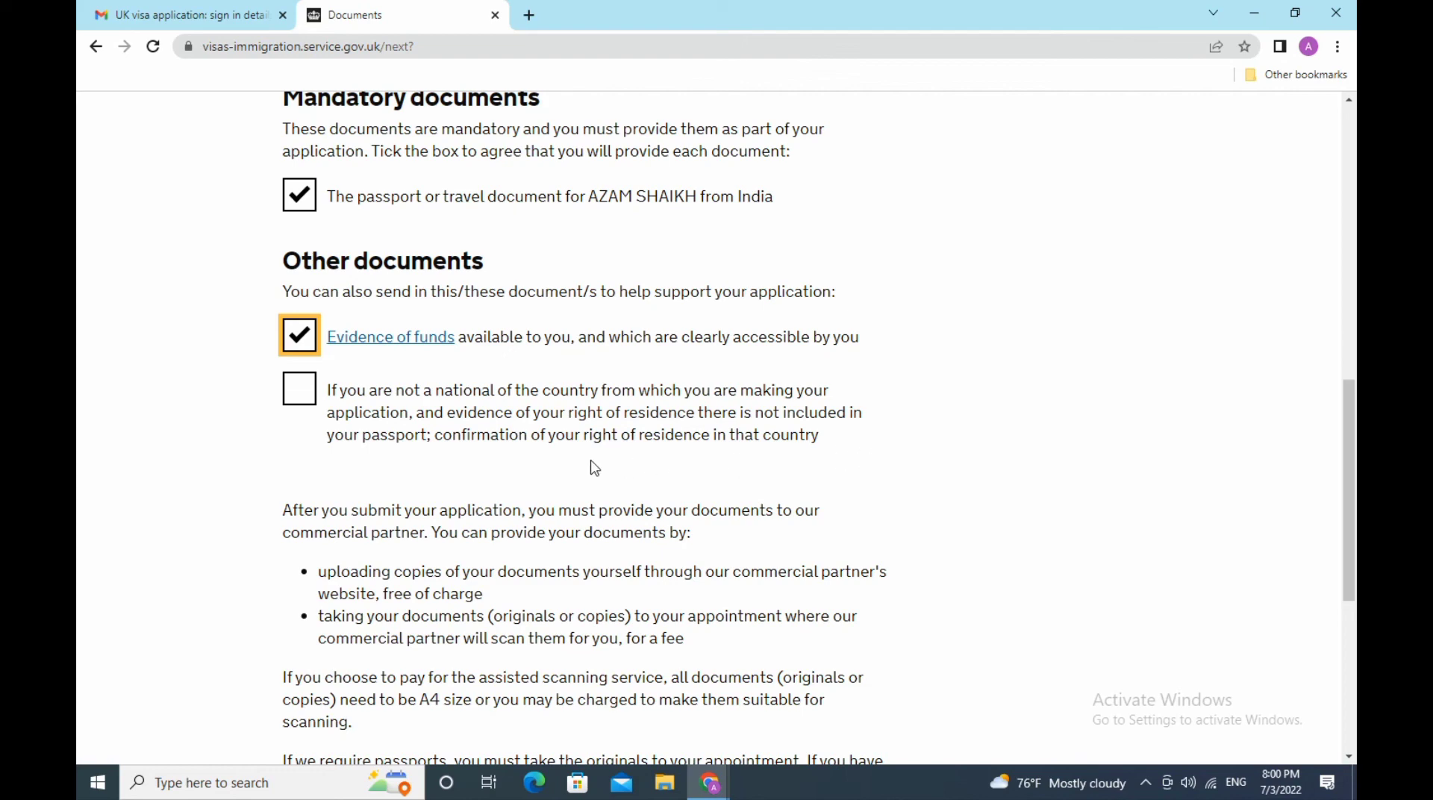
{"action": "left_click", "coordinate": [308, 403]}
{"action": "scroll", "coordinate": [609, 454], "scroll_direction": "down", "scroll_amount": 3}
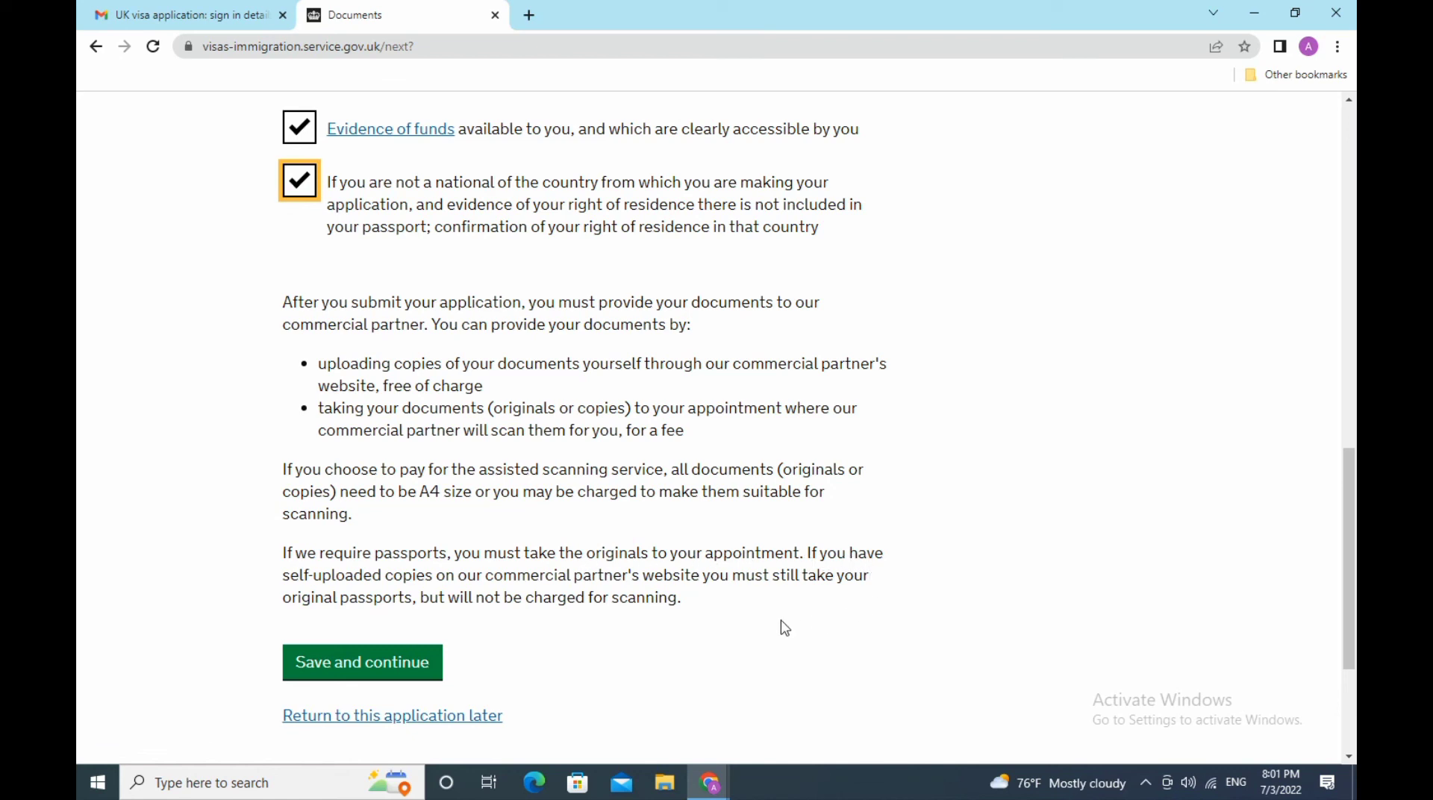
- Save the document choices, then accept the visitor conditions and continue
{"action": "left_click", "coordinate": [374, 677]}
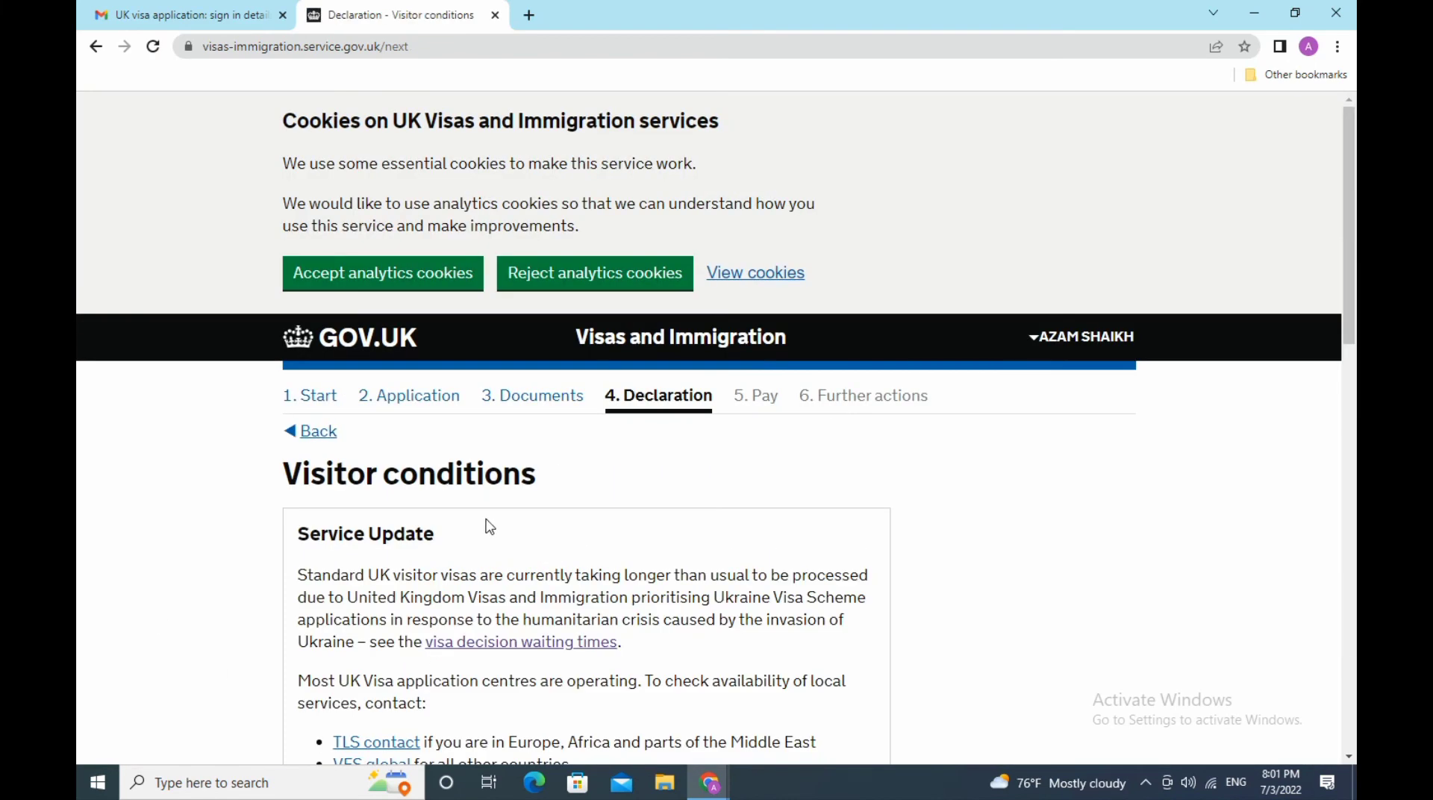
{"action": "scroll", "coordinate": [489, 527], "scroll_direction": "down", "scroll_amount": 8}
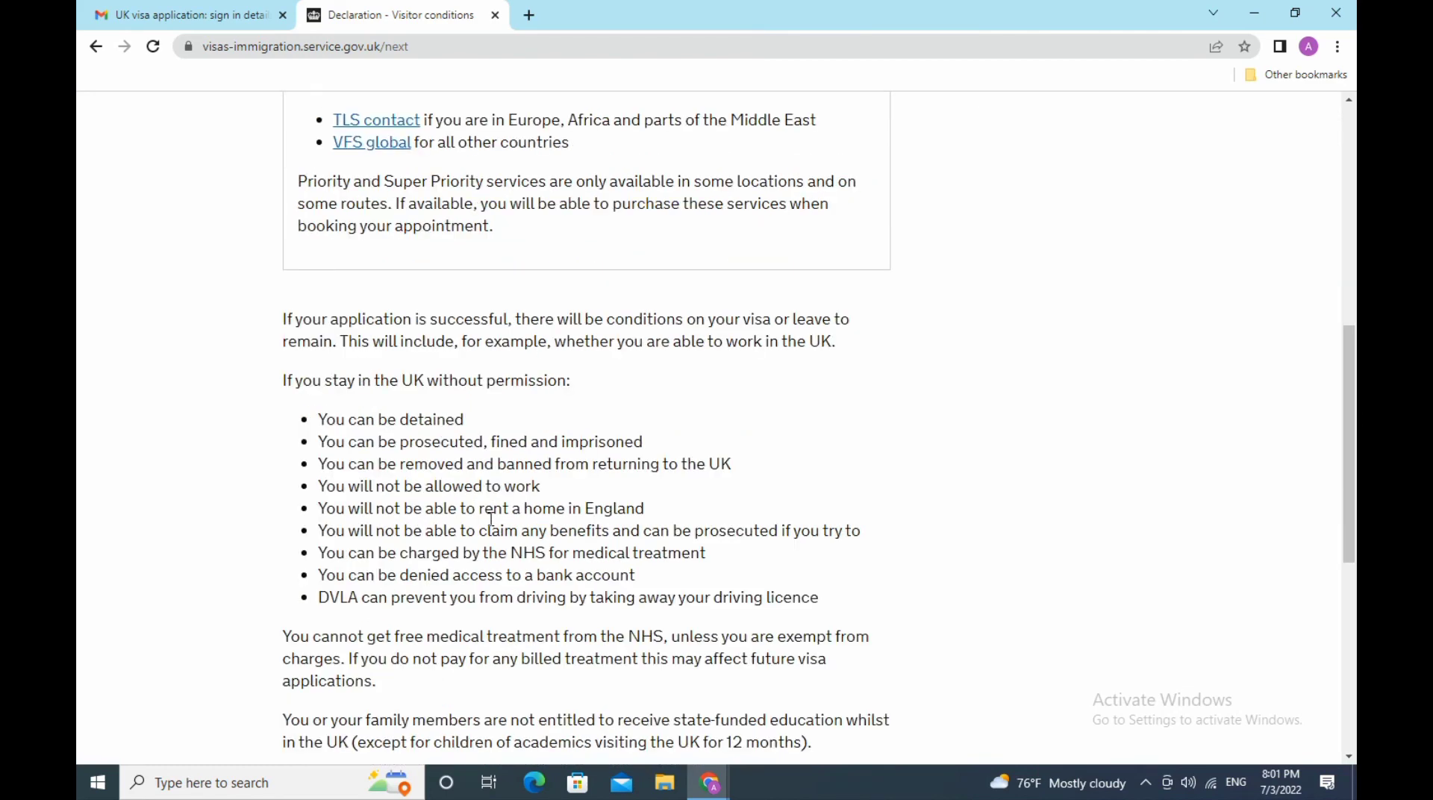
{"action": "scroll", "coordinate": [490, 520], "scroll_direction": "down", "scroll_amount": 3}
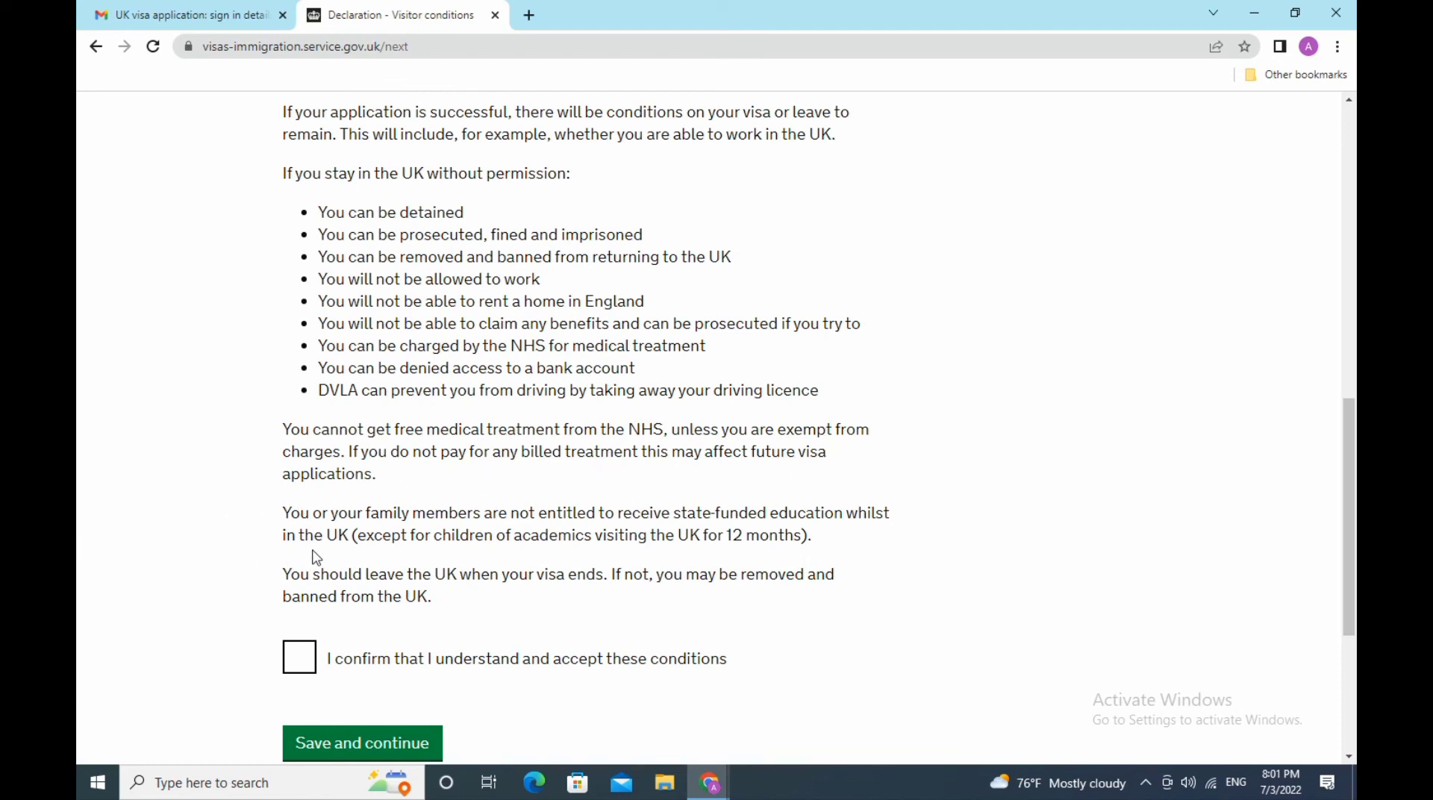
{"action": "left_click", "coordinate": [296, 666]}
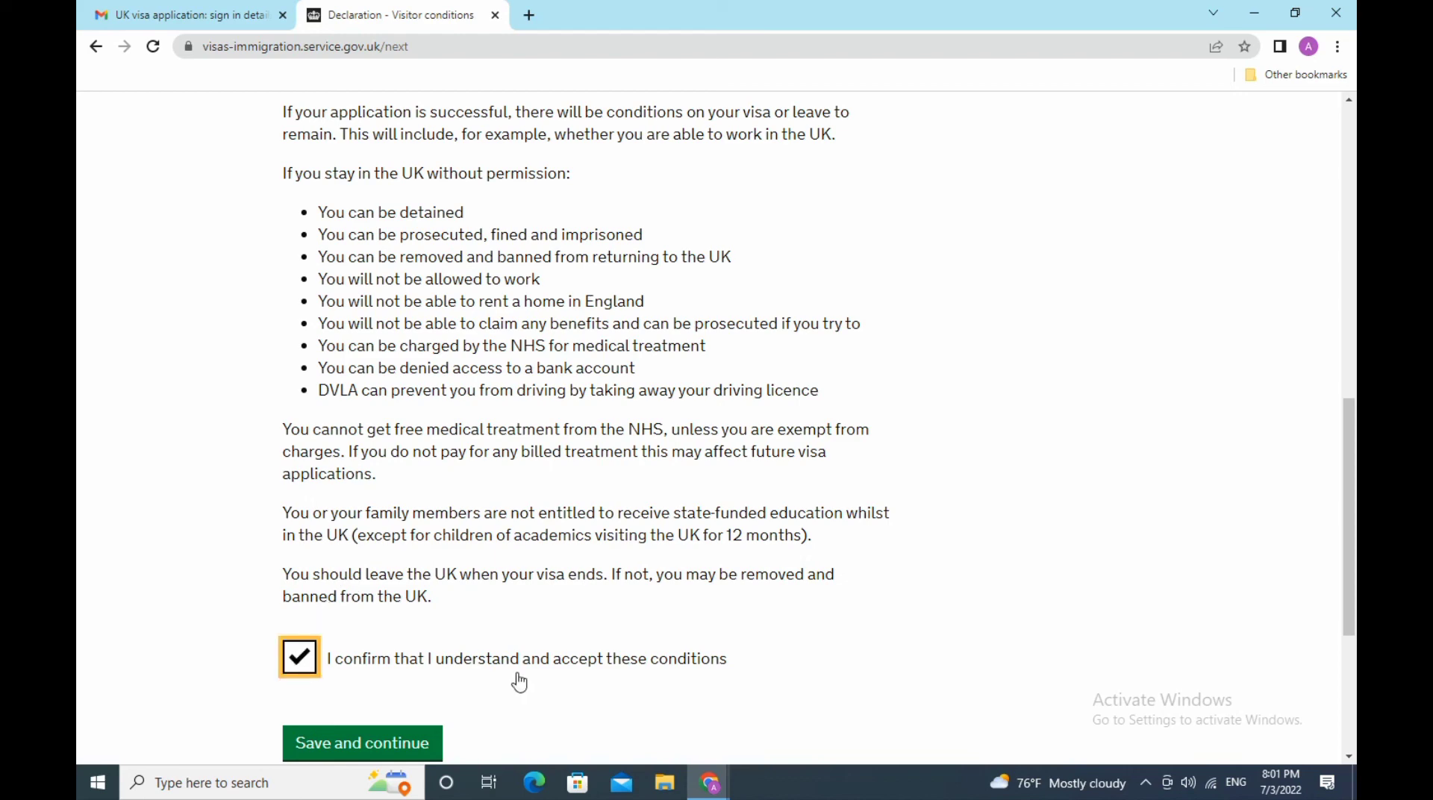
{"action": "scroll", "coordinate": [852, 622], "scroll_direction": "down", "scroll_amount": 3}
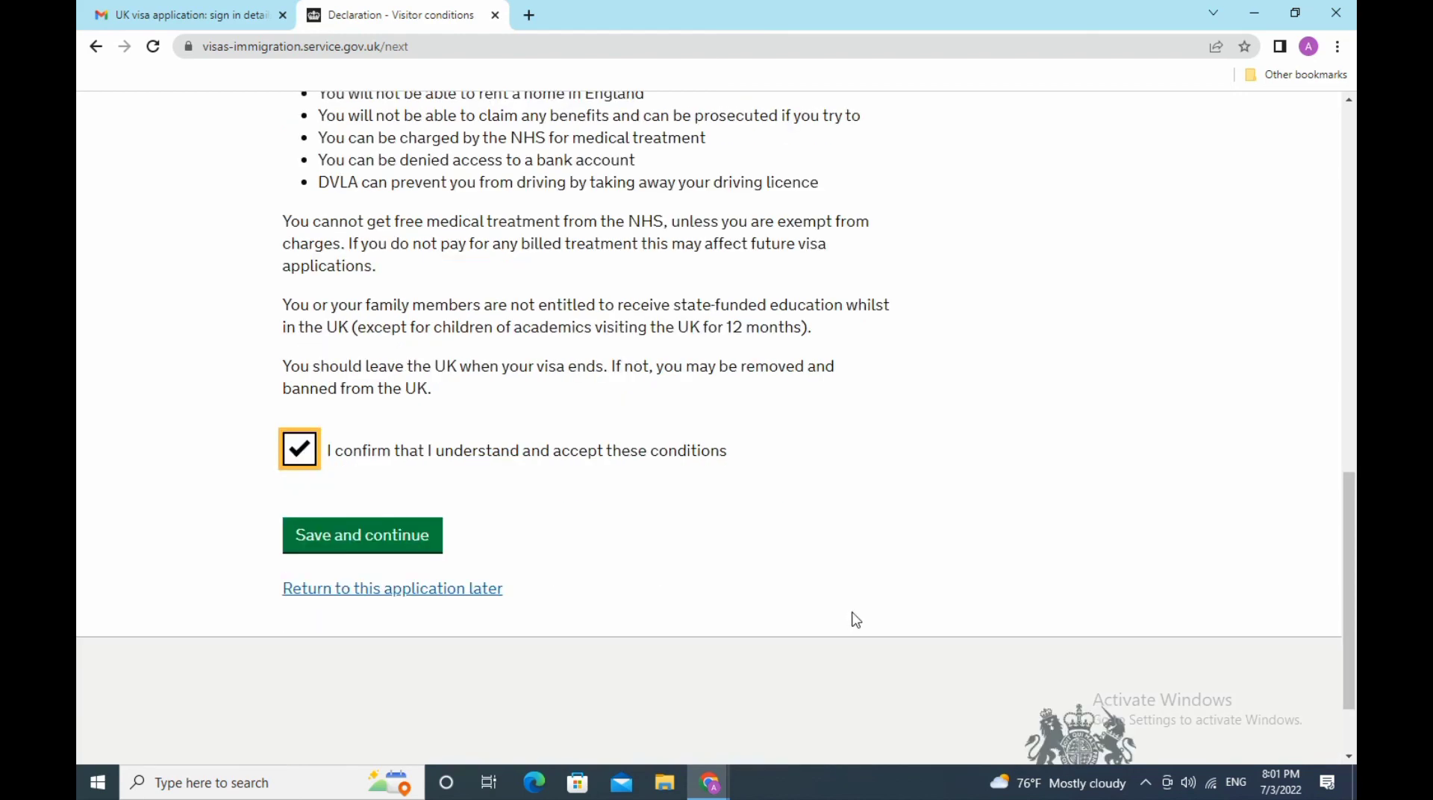
{"action": "left_click", "coordinate": [396, 545]}
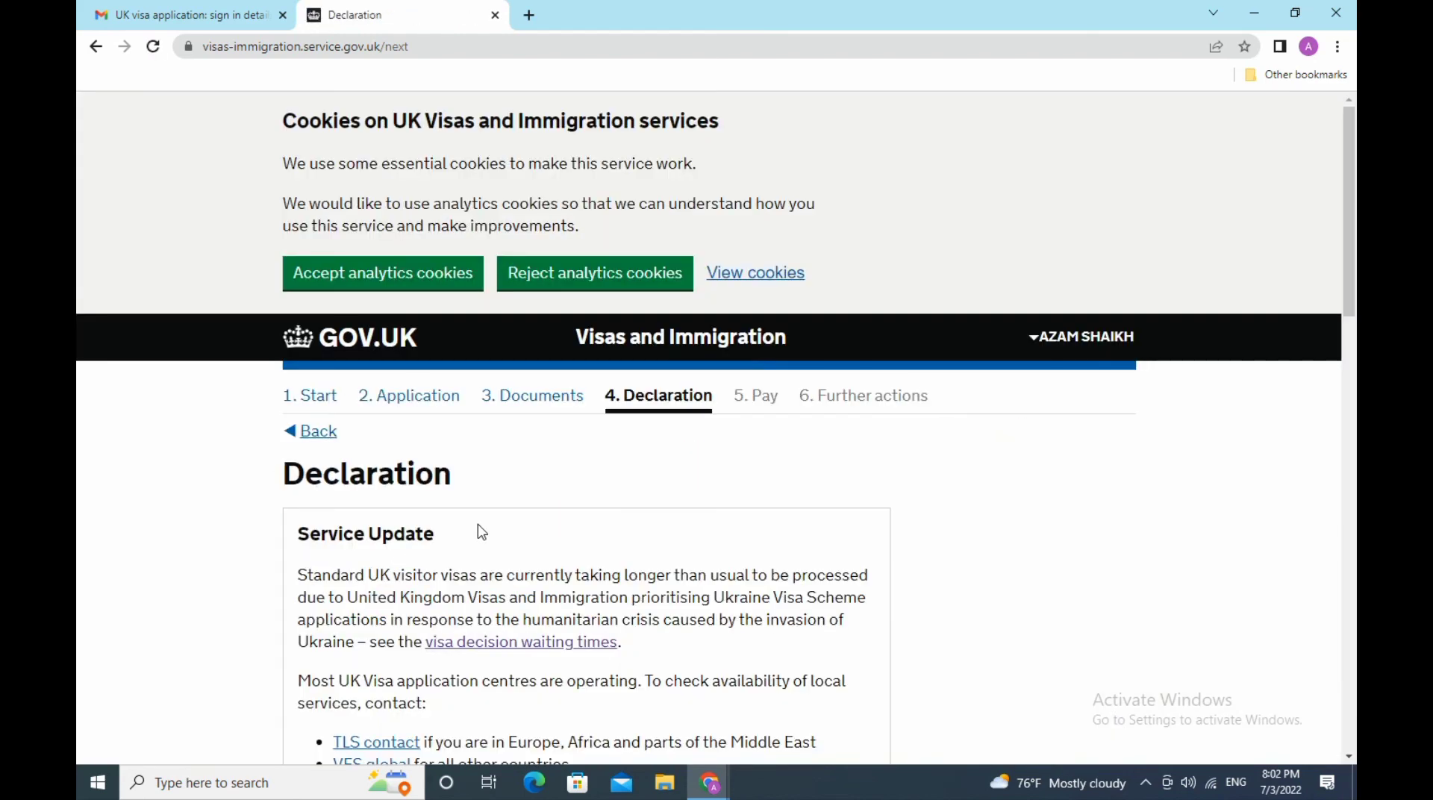
- Choose 'I am the applicant aged 18 or over' and accept the declaration
{"action": "scroll", "coordinate": [480, 531], "scroll_direction": "down", "scroll_amount": 3}
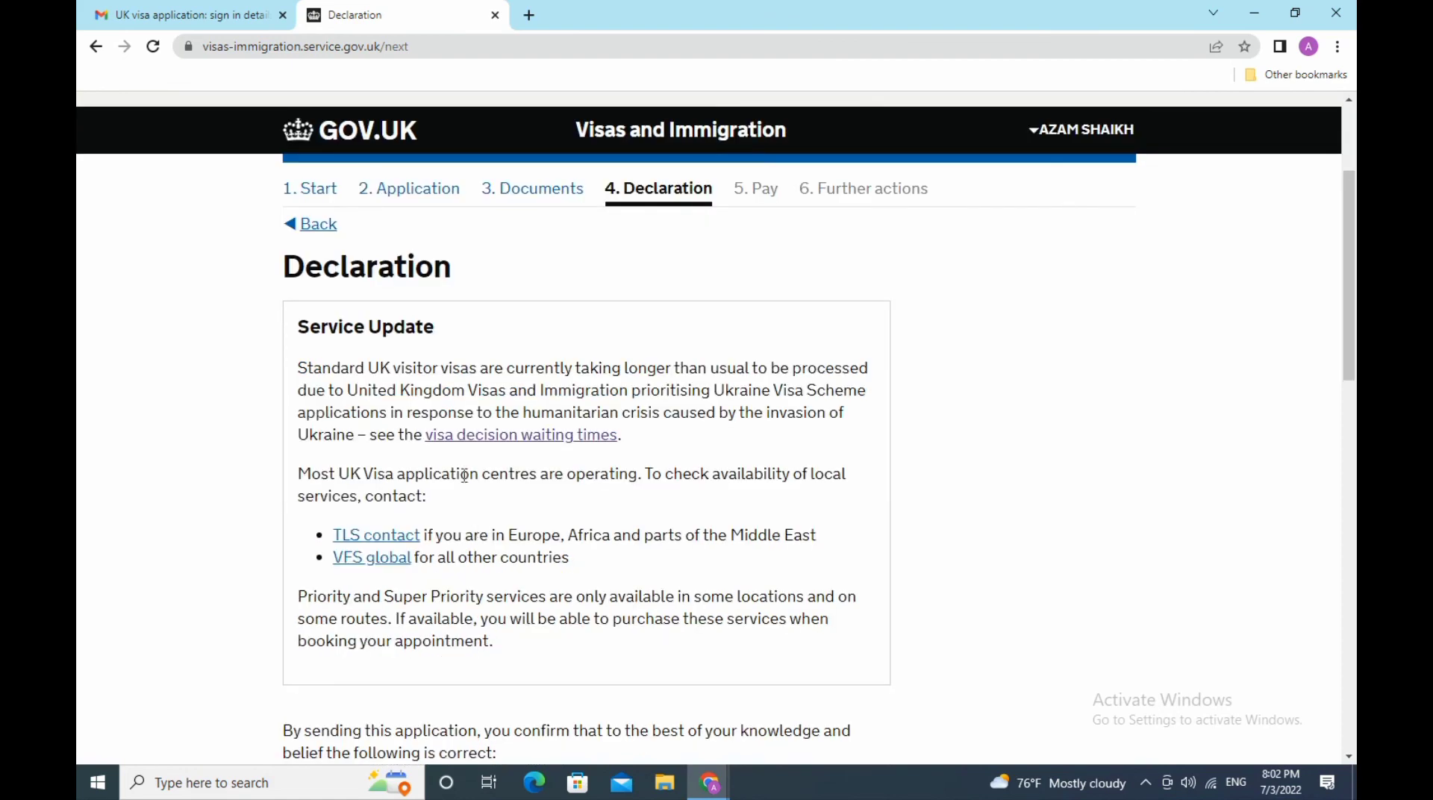
{"action": "scroll", "coordinate": [411, 410], "scroll_direction": "down", "scroll_amount": 3}
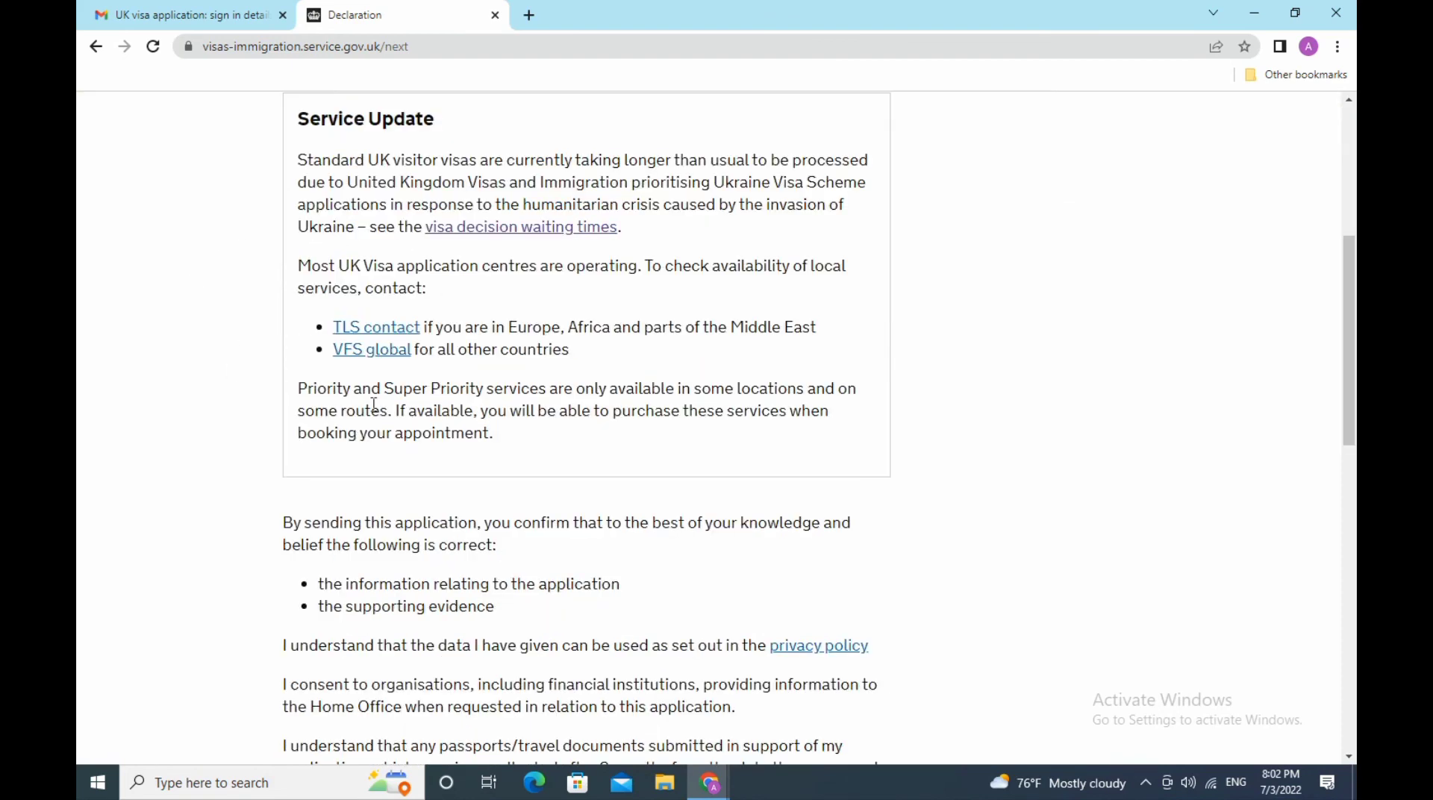
{"action": "scroll", "coordinate": [374, 403], "scroll_direction": "down", "scroll_amount": 3}
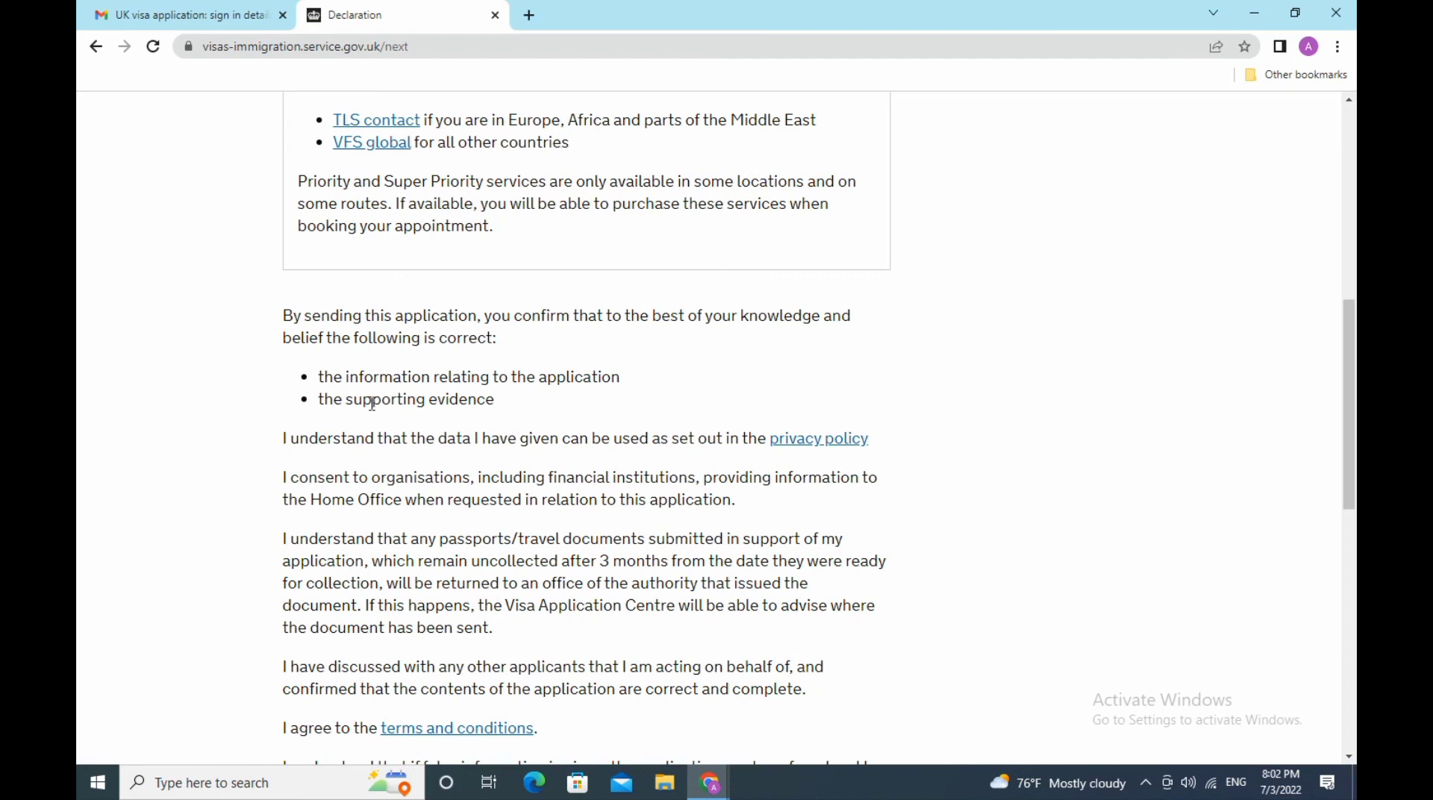
{"action": "scroll", "coordinate": [372, 404], "scroll_direction": "down", "scroll_amount": 3}
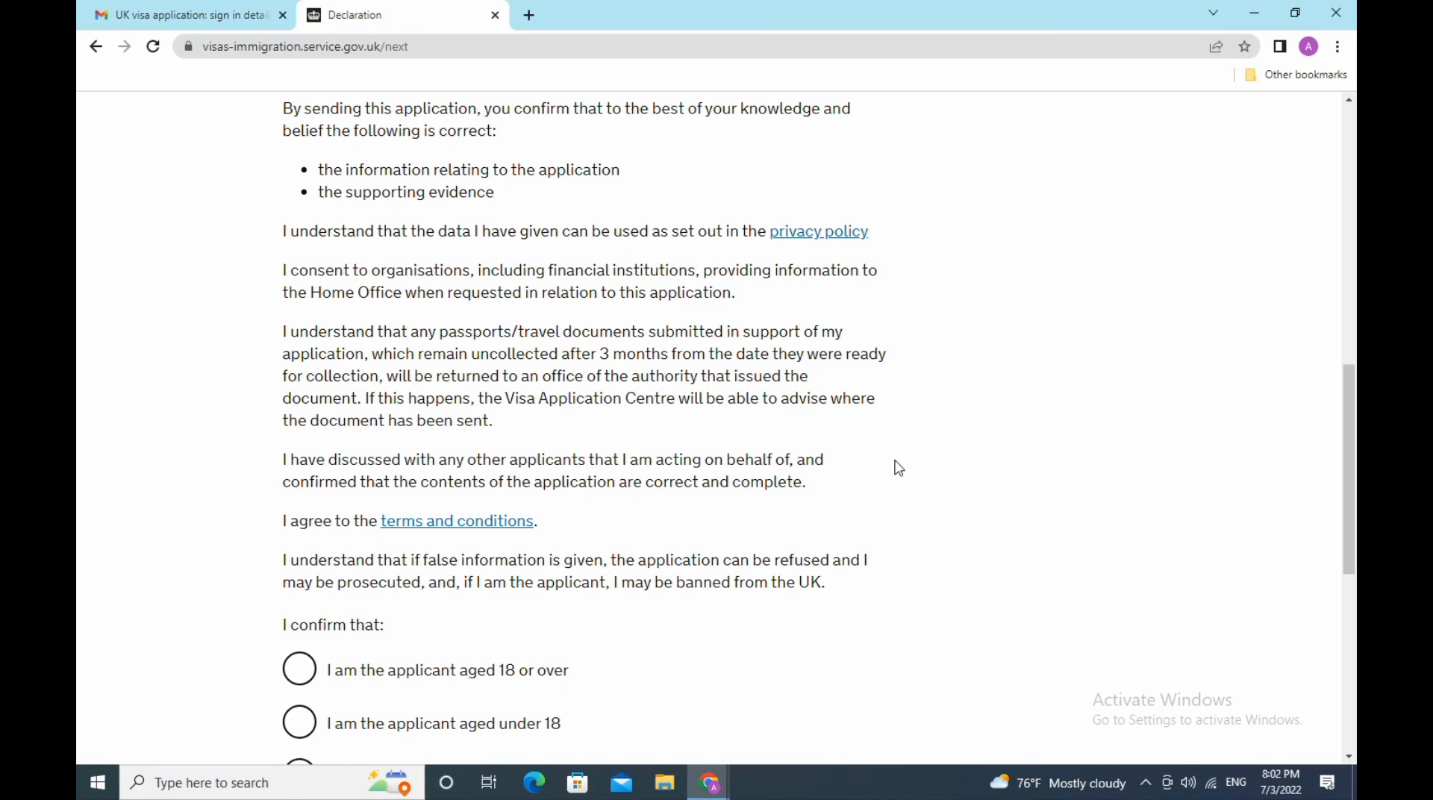
{"action": "scroll", "coordinate": [899, 468], "scroll_direction": "down", "scroll_amount": 3}
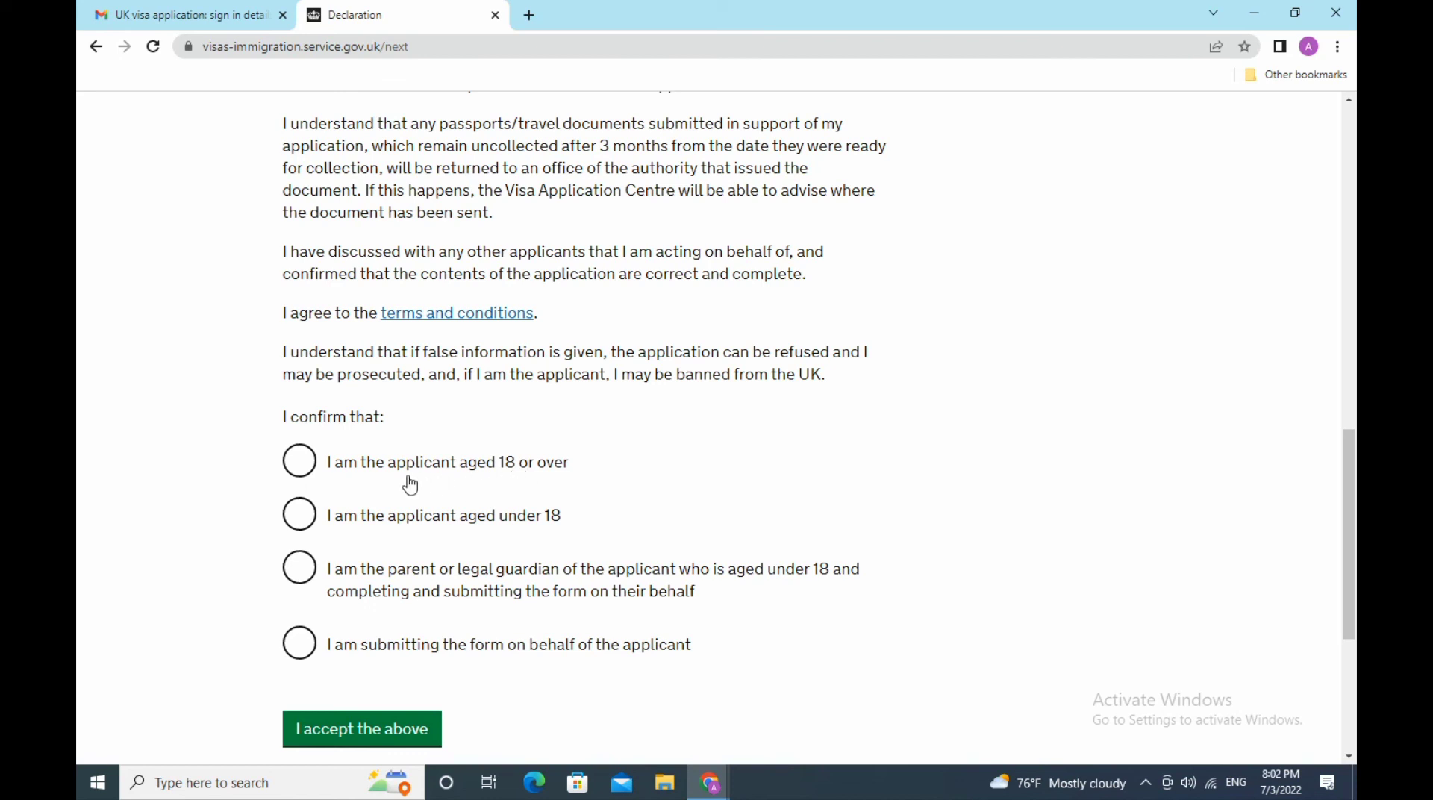
{"action": "left_click", "coordinate": [304, 465]}
{"action": "scroll", "coordinate": [547, 502], "scroll_direction": "down", "scroll_amount": 3}
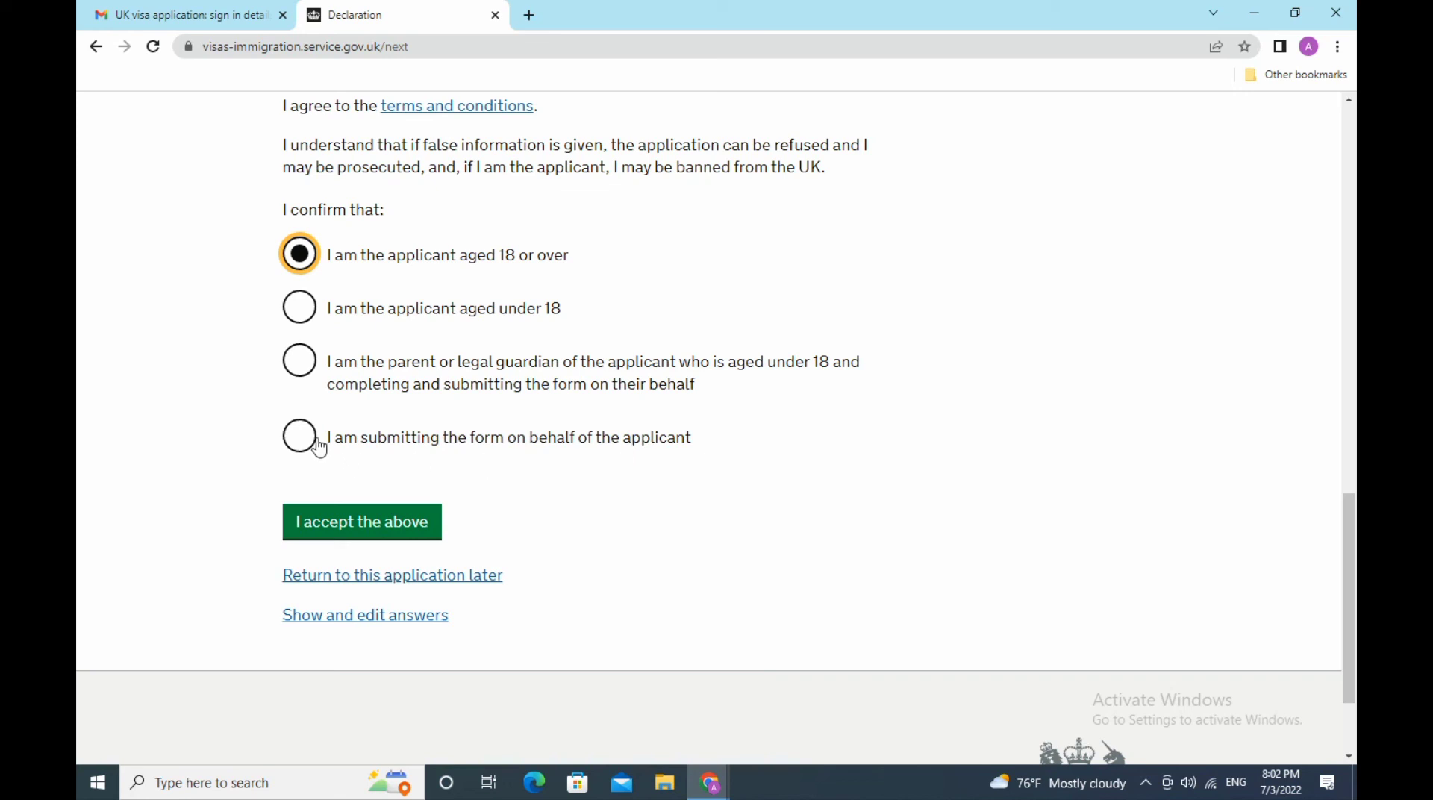
{"action": "left_click", "coordinate": [349, 535]}
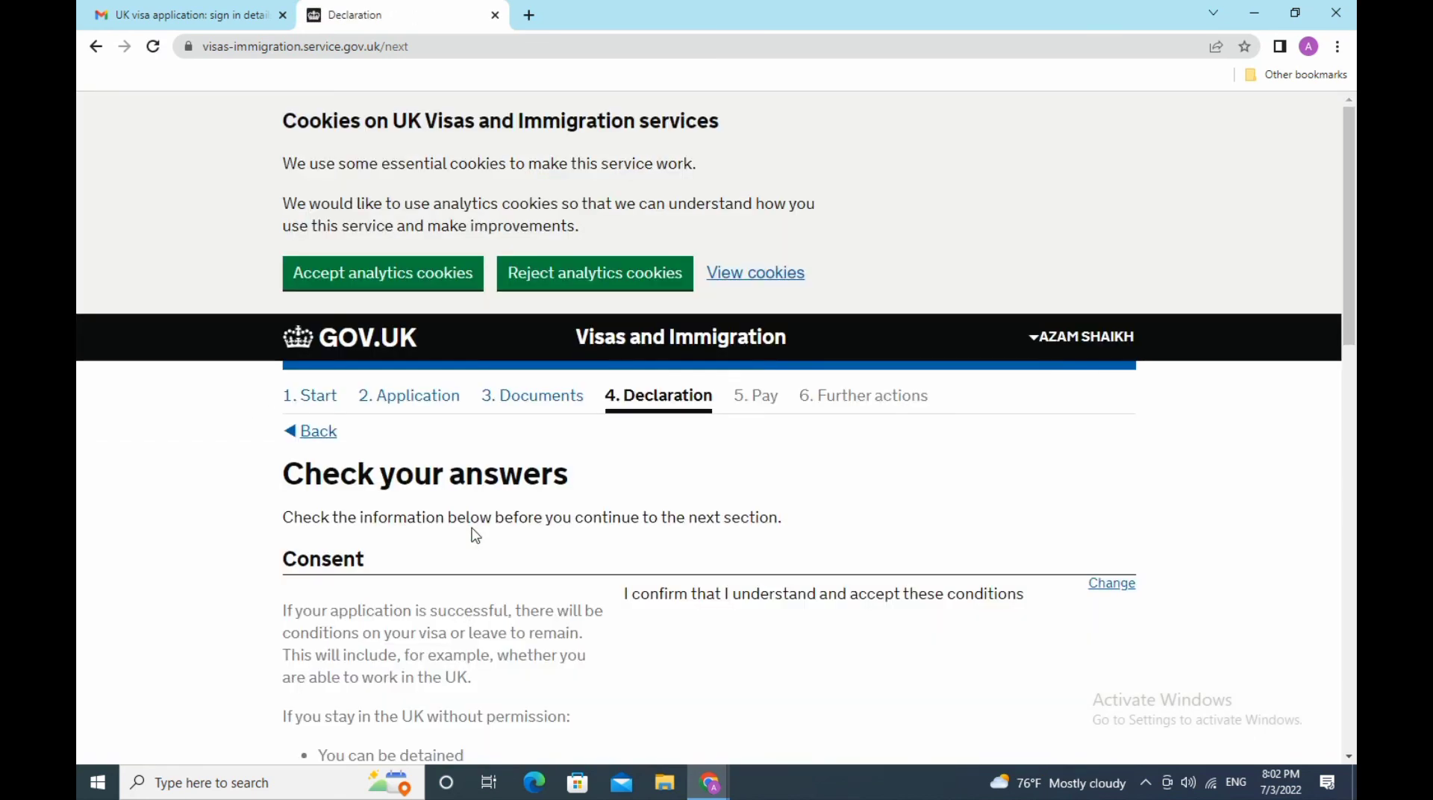
- Review the consent and declaration answers, then continue to the payment stage
{"action": "scroll", "coordinate": [475, 534], "scroll_direction": "down", "scroll_amount": 3}
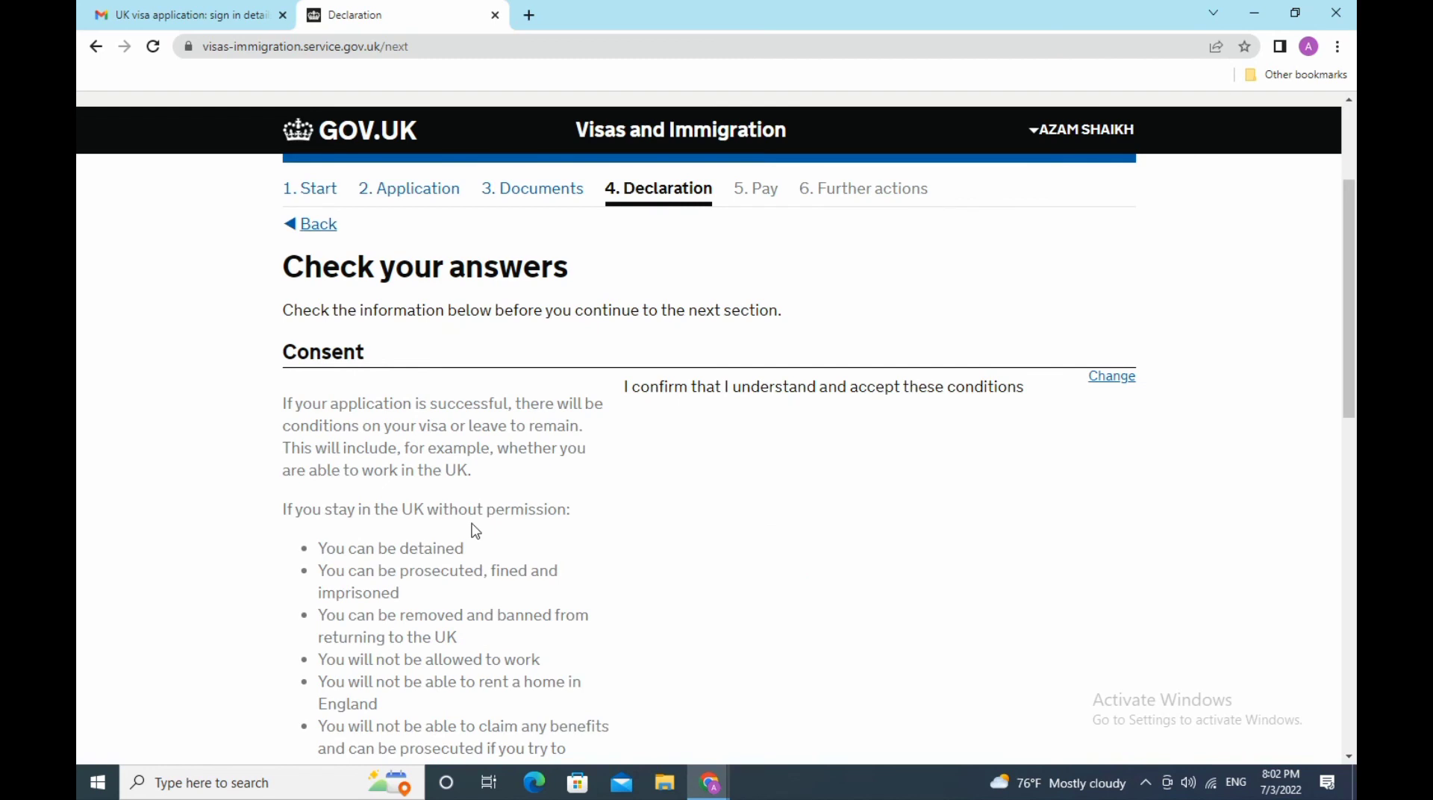
{"action": "scroll", "coordinate": [675, 465], "scroll_direction": "down", "scroll_amount": 3}
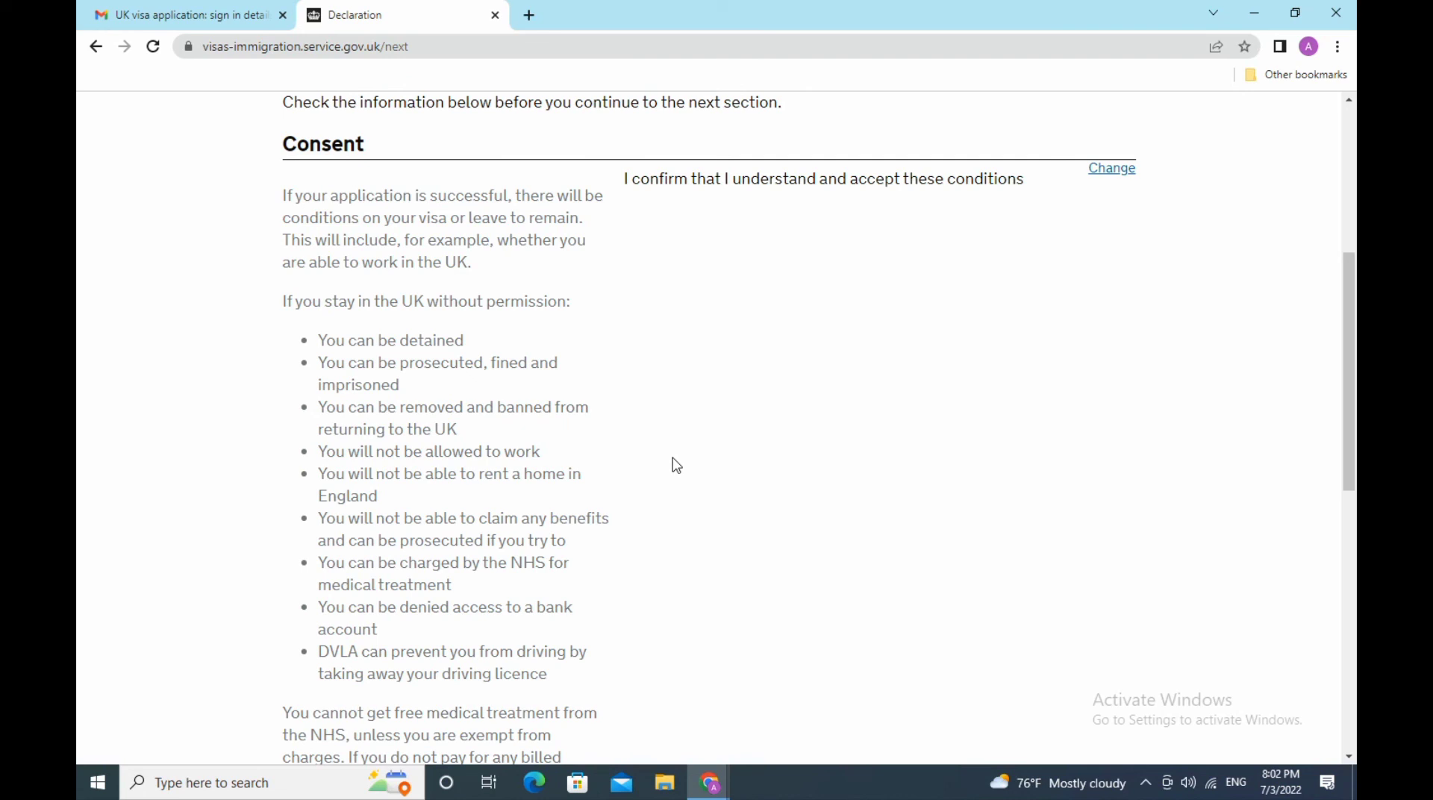
{"action": "scroll", "coordinate": [676, 464], "scroll_direction": "down", "scroll_amount": 3}
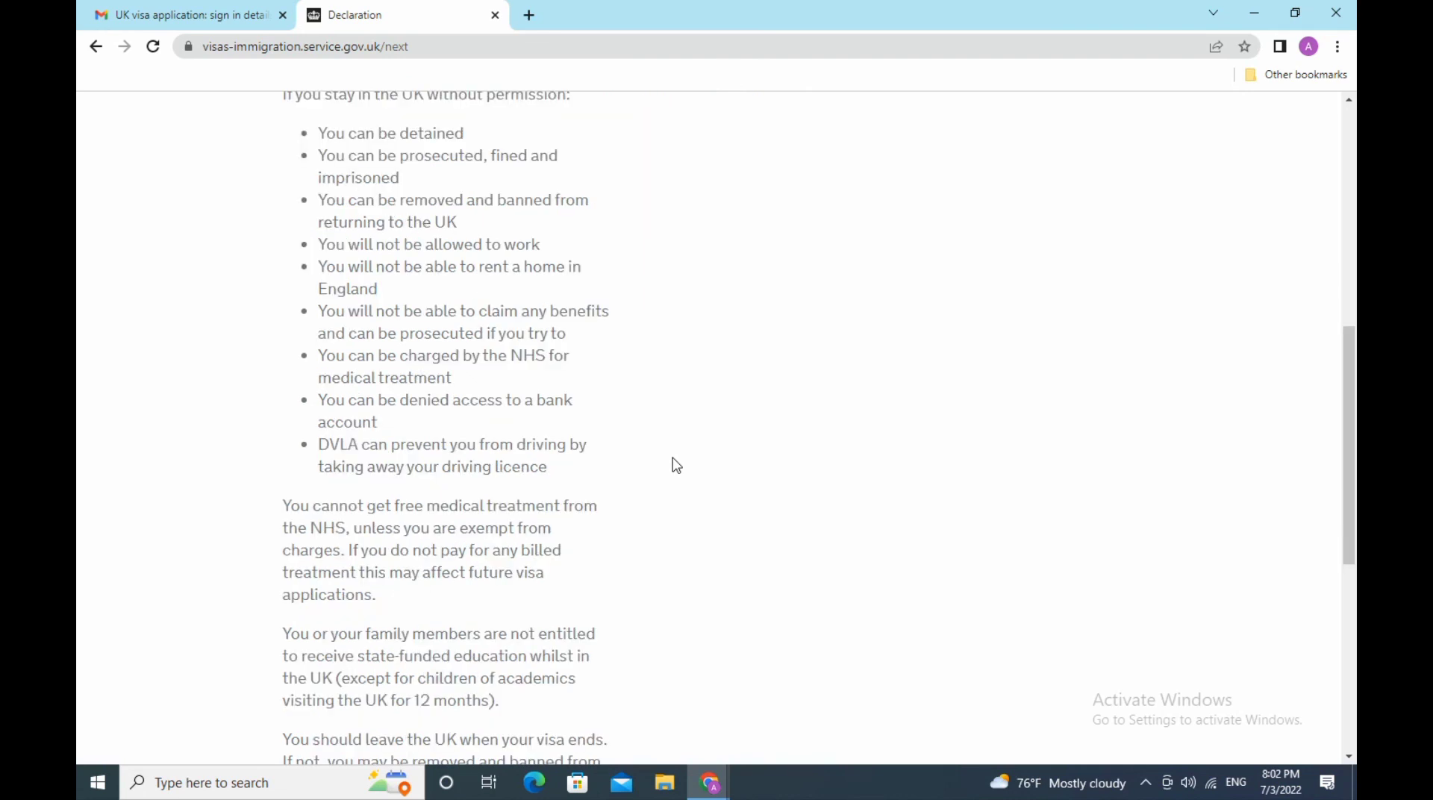
{"action": "scroll", "coordinate": [677, 464], "scroll_direction": "down", "scroll_amount": 3}
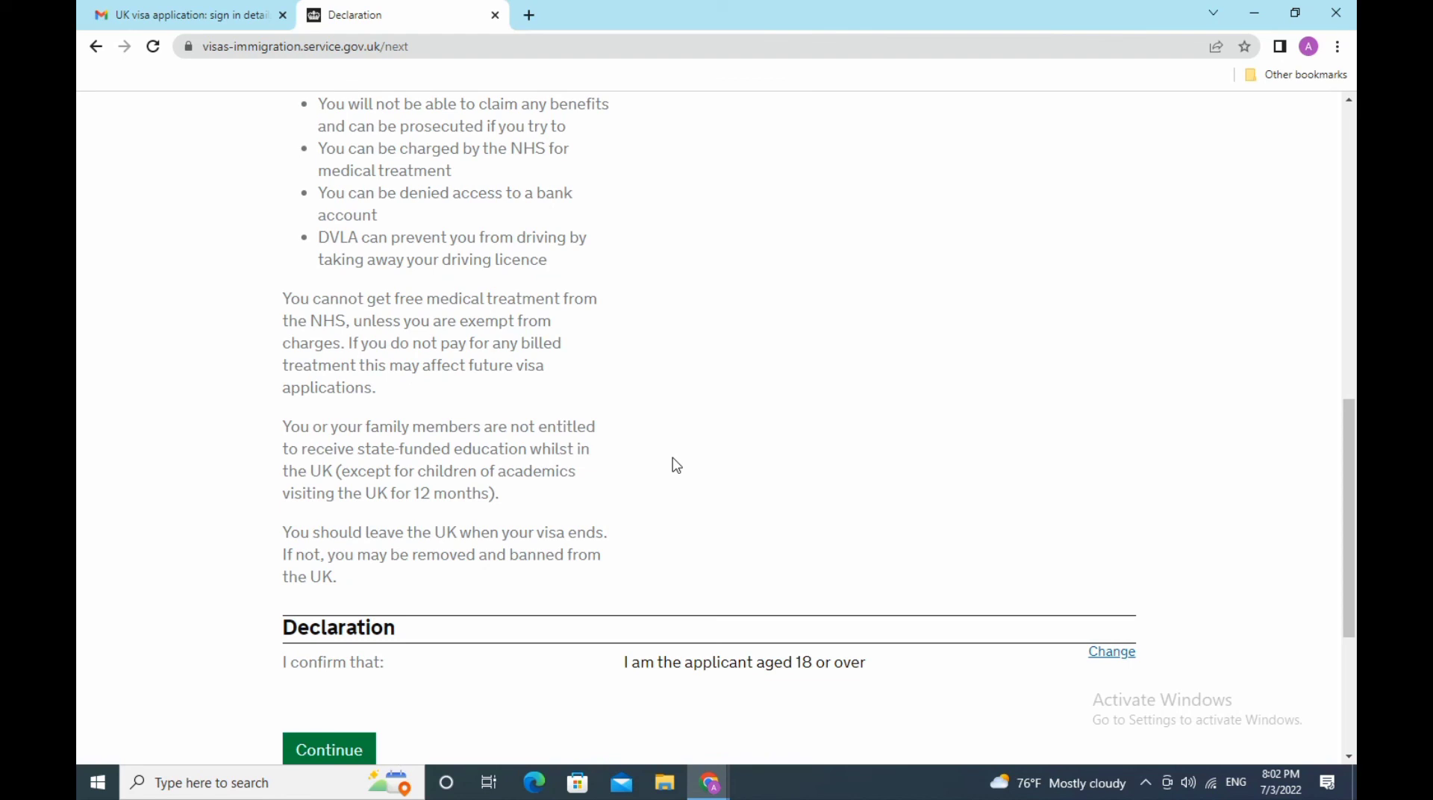
{"action": "scroll", "coordinate": [676, 465], "scroll_direction": "down", "scroll_amount": 3}
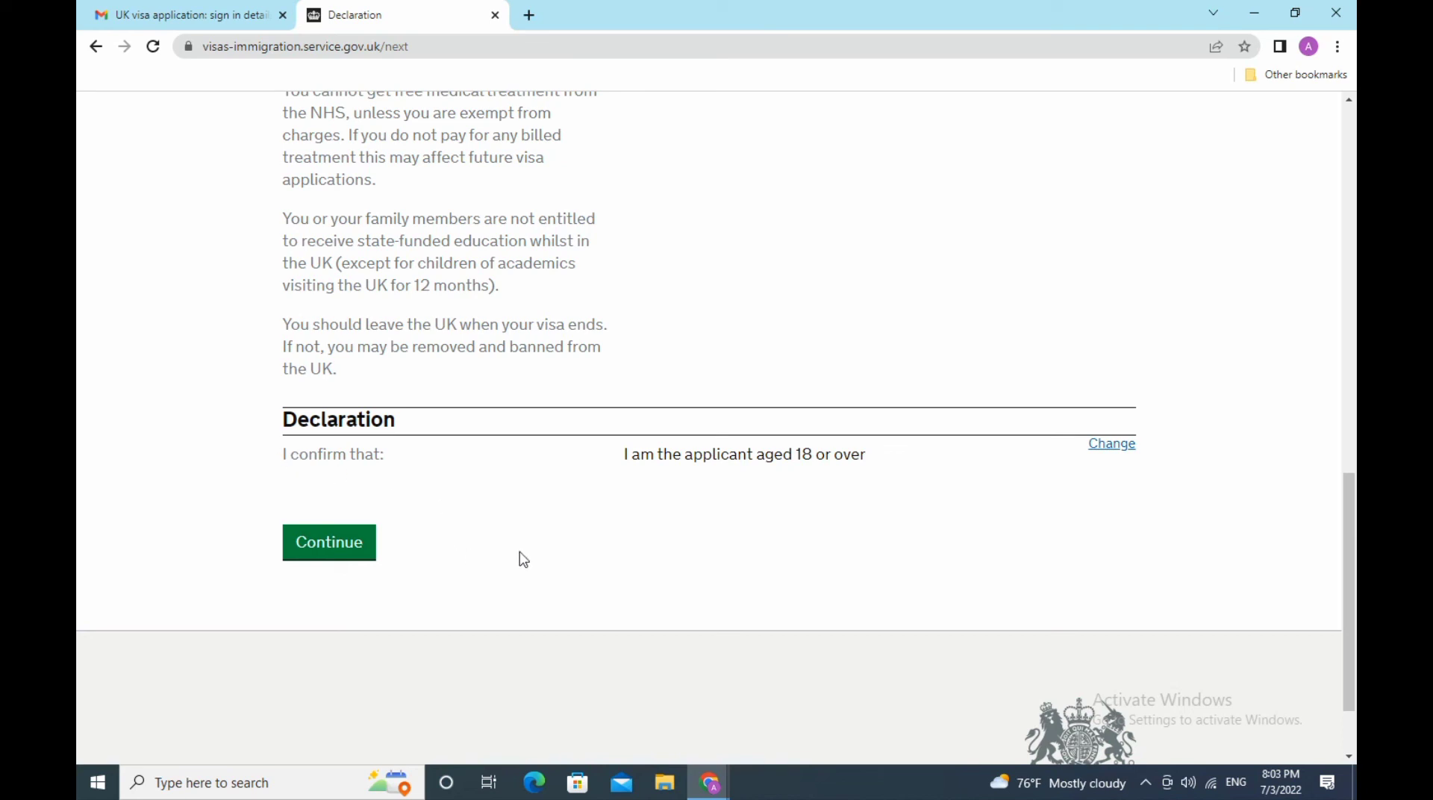
{"action": "left_click", "coordinate": [355, 559]}
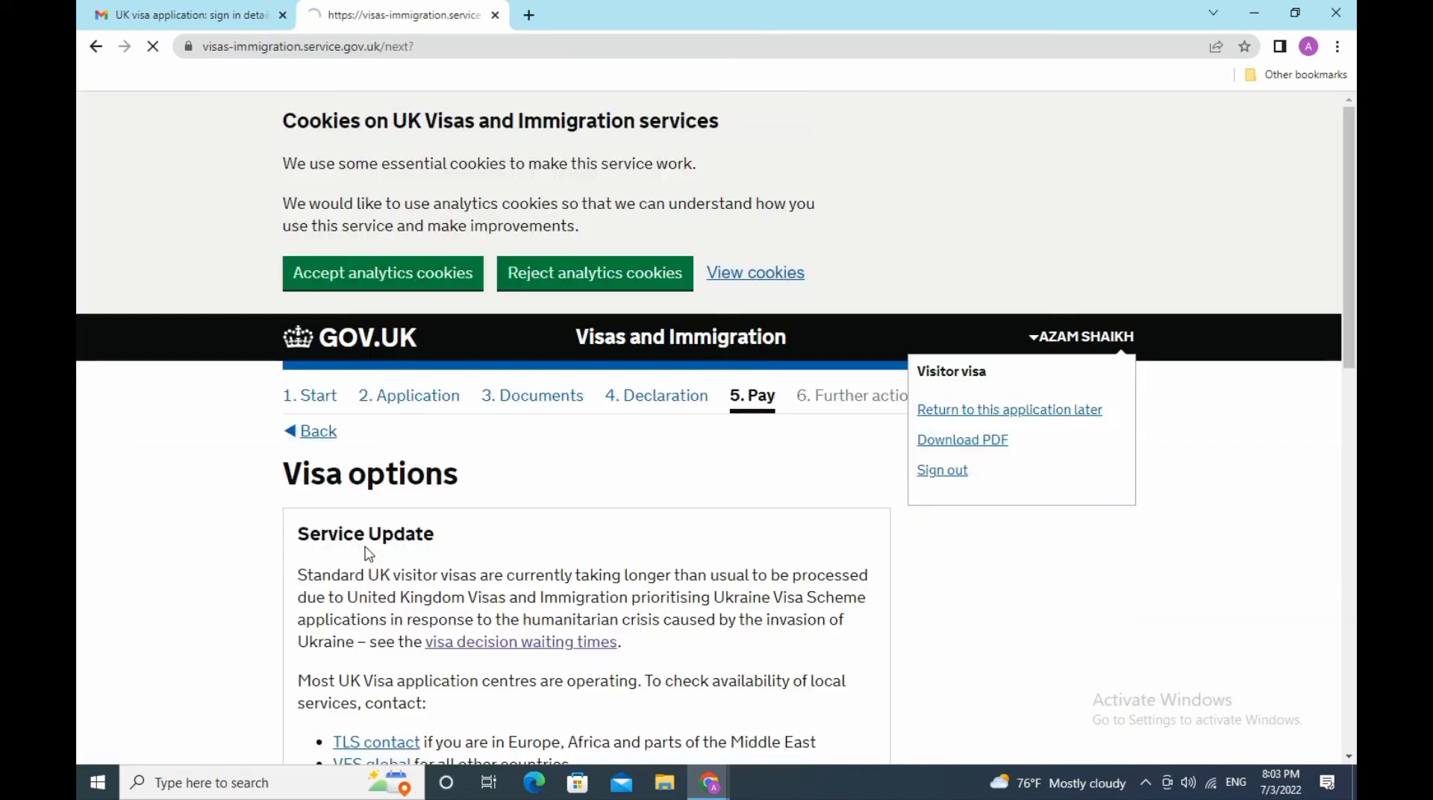
- Keep the 6-month visit visa length and save it
{"action": "scroll", "coordinate": [377, 464], "scroll_direction": "down", "scroll_amount": 3}
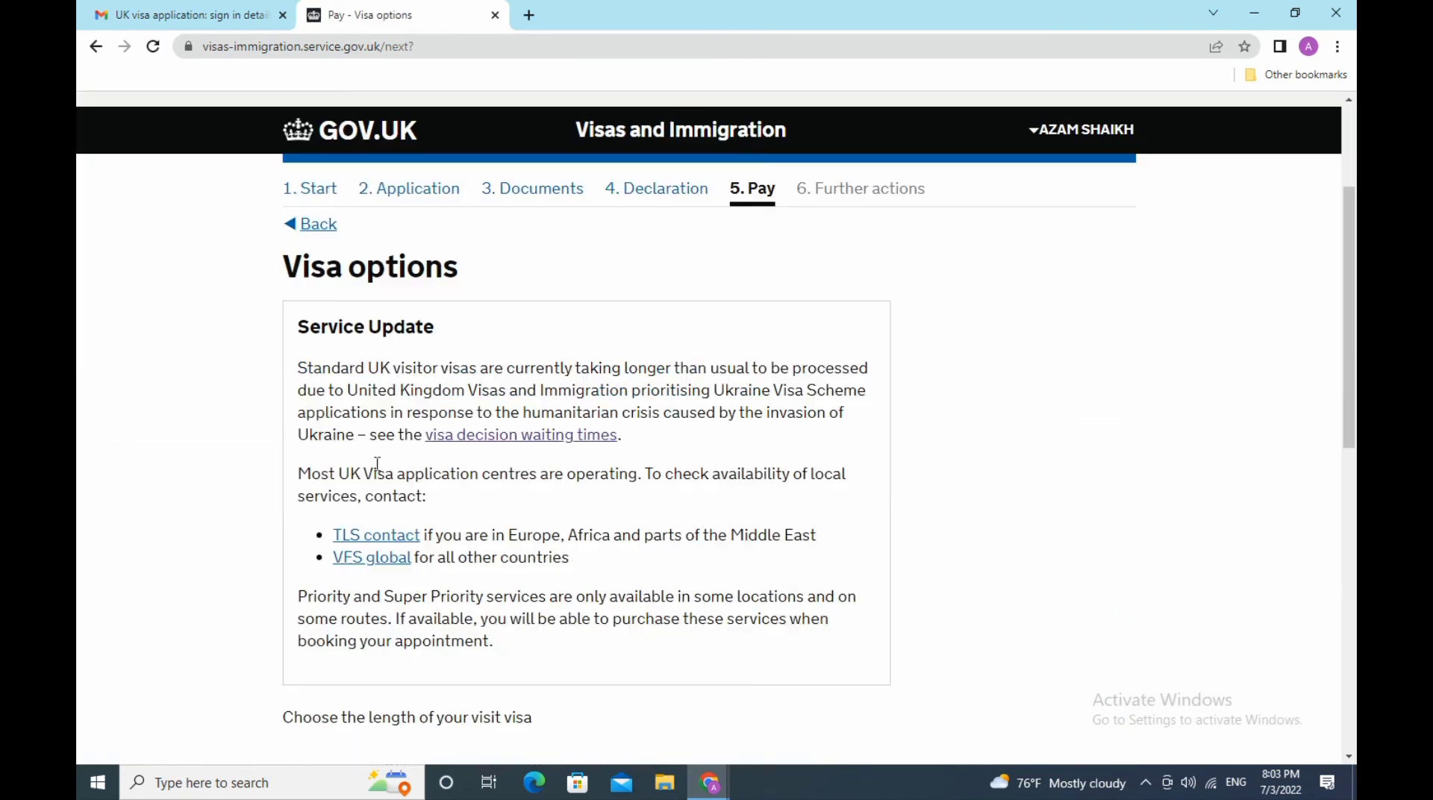
{"action": "scroll", "coordinate": [377, 464], "scroll_direction": "down", "scroll_amount": 6}
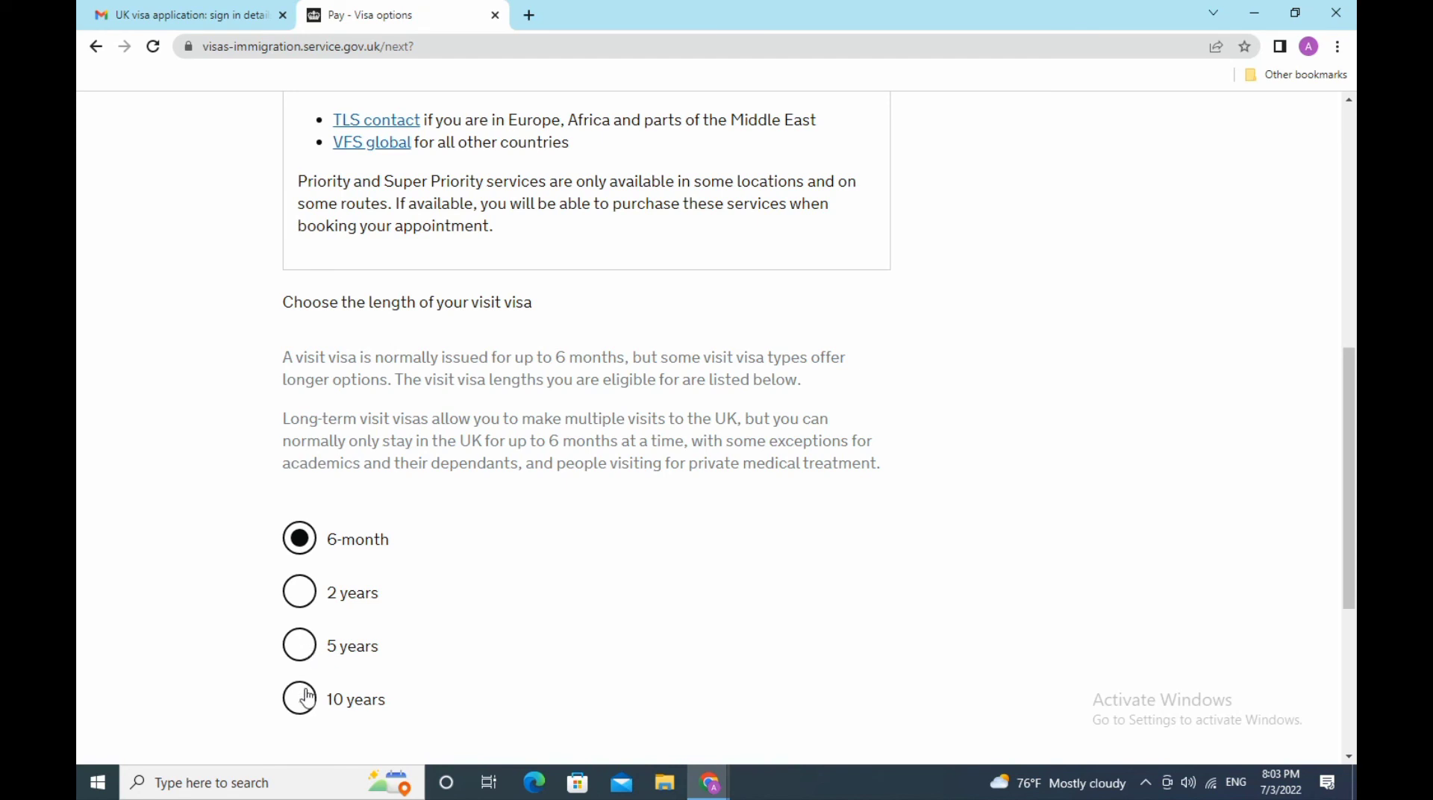
{"action": "scroll", "coordinate": [634, 565], "scroll_direction": "down", "scroll_amount": 3}
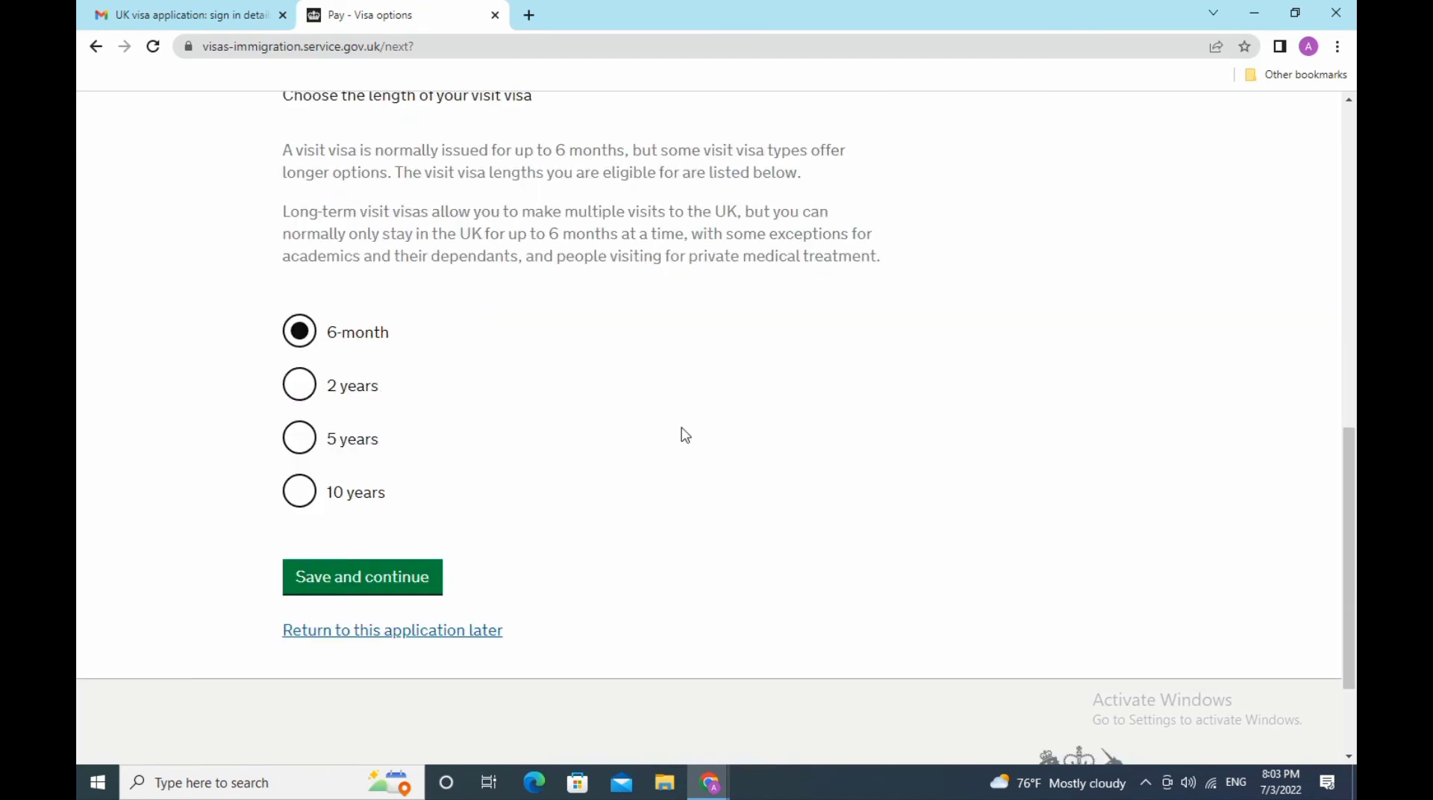
{"action": "left_click", "coordinate": [359, 584]}
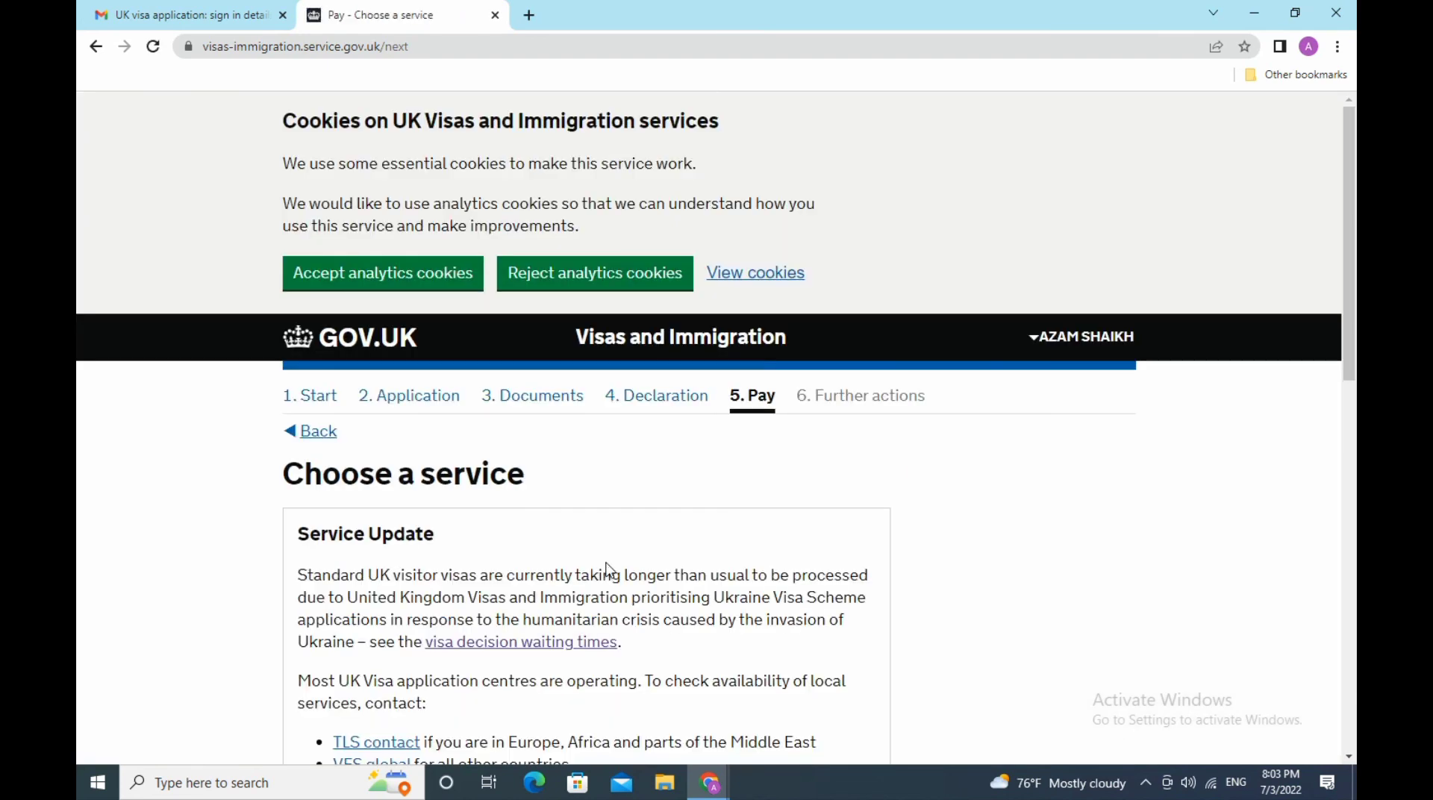
- Keep the Standard service at 128.00 USD and save the choice
{"action": "scroll", "coordinate": [590, 541], "scroll_direction": "down", "scroll_amount": 3}
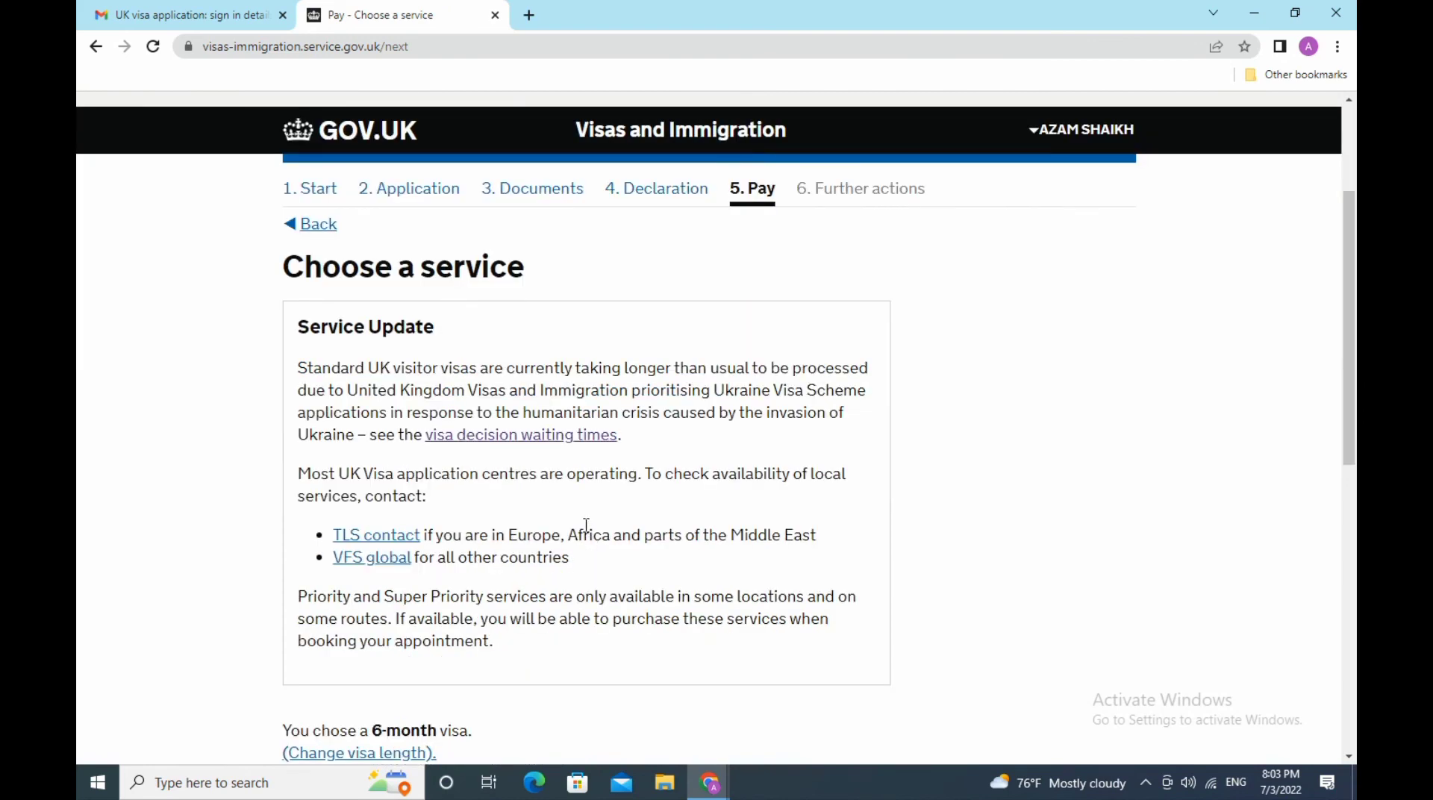
{"action": "scroll", "coordinate": [586, 526], "scroll_direction": "down", "scroll_amount": 3}
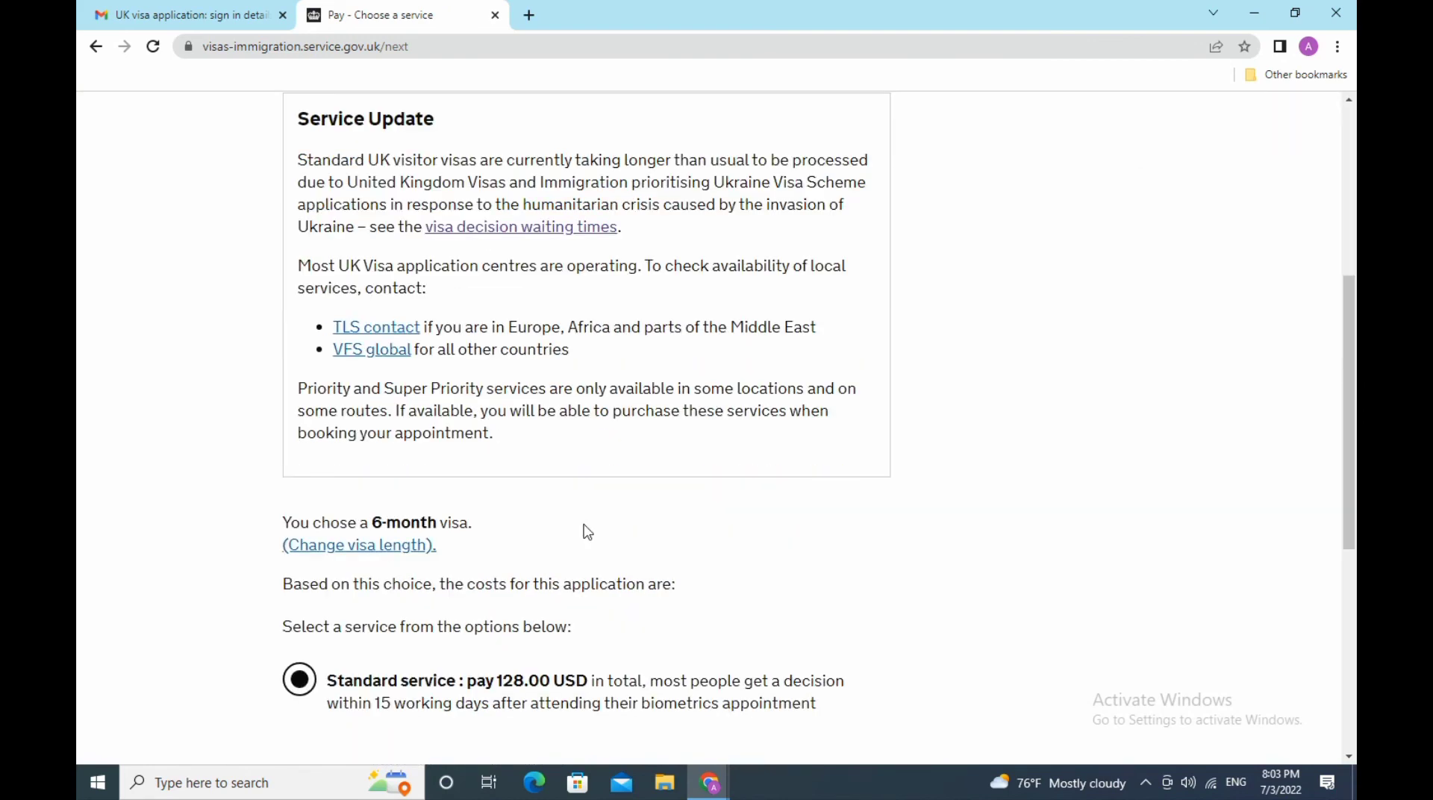
{"action": "scroll", "coordinate": [588, 531], "scroll_direction": "down", "scroll_amount": 3}
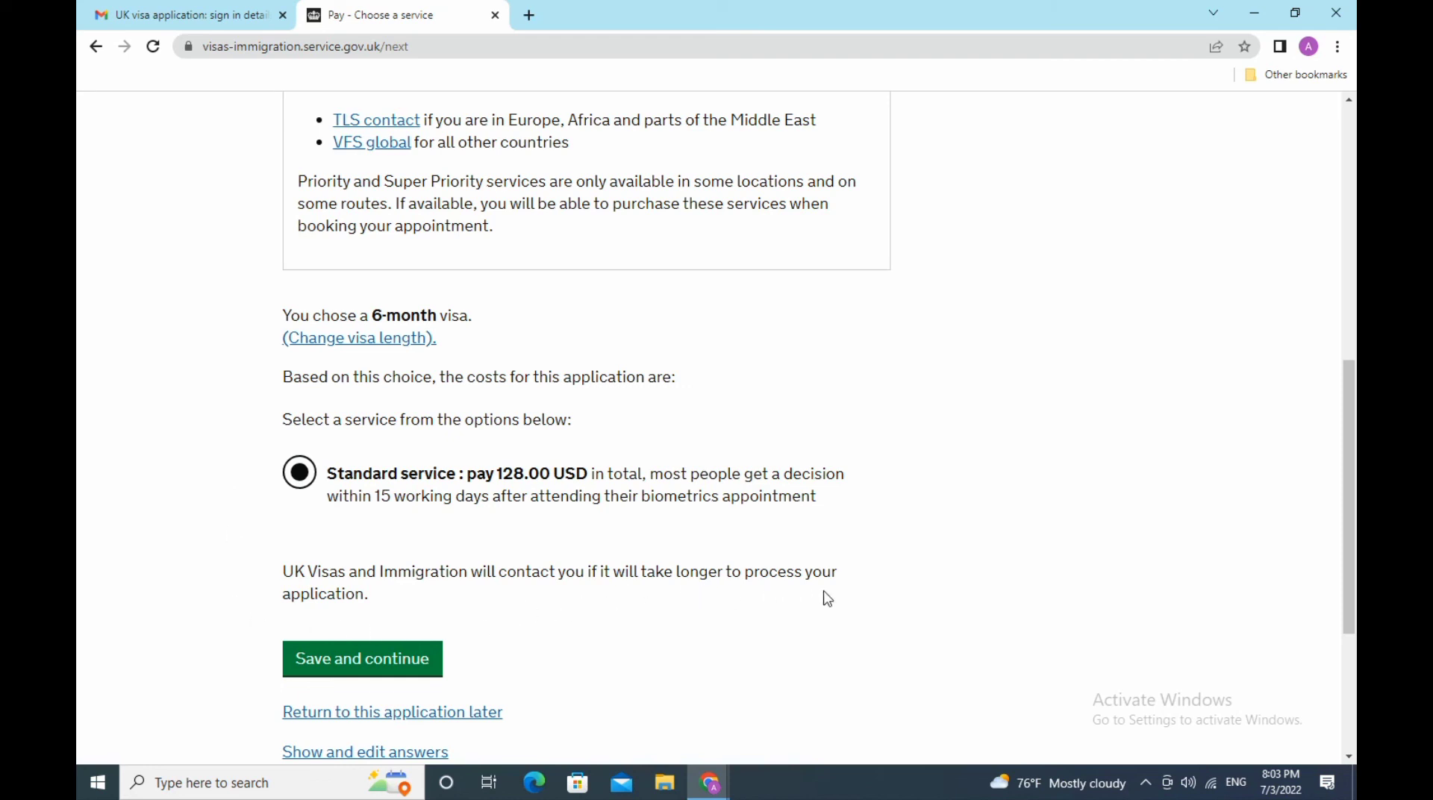
{"action": "left_click", "coordinate": [389, 673]}
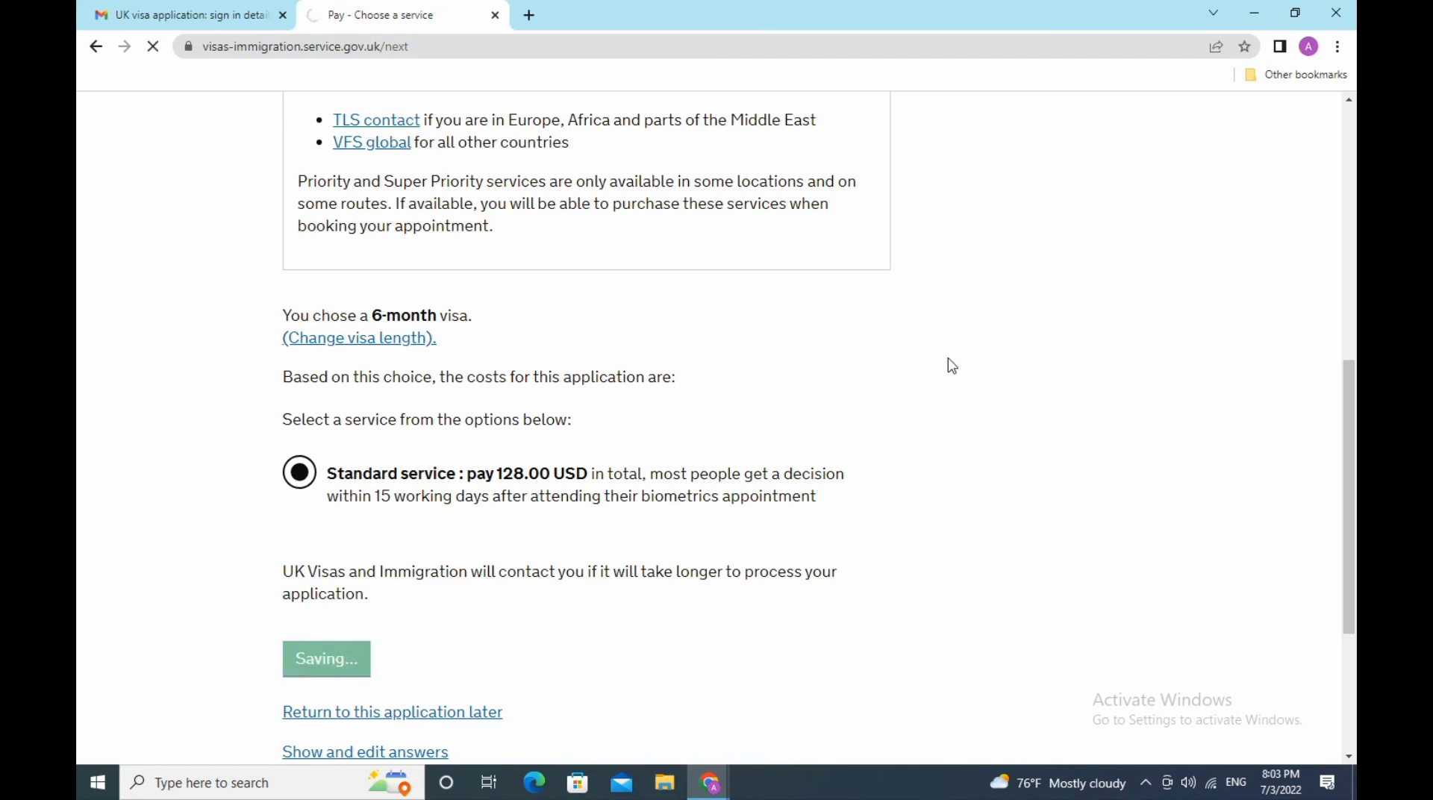
- Check the 128.00 USD payment summary, then save the application to return later
{"action": "scroll", "coordinate": [926, 431], "scroll_direction": "down", "scroll_amount": 3}
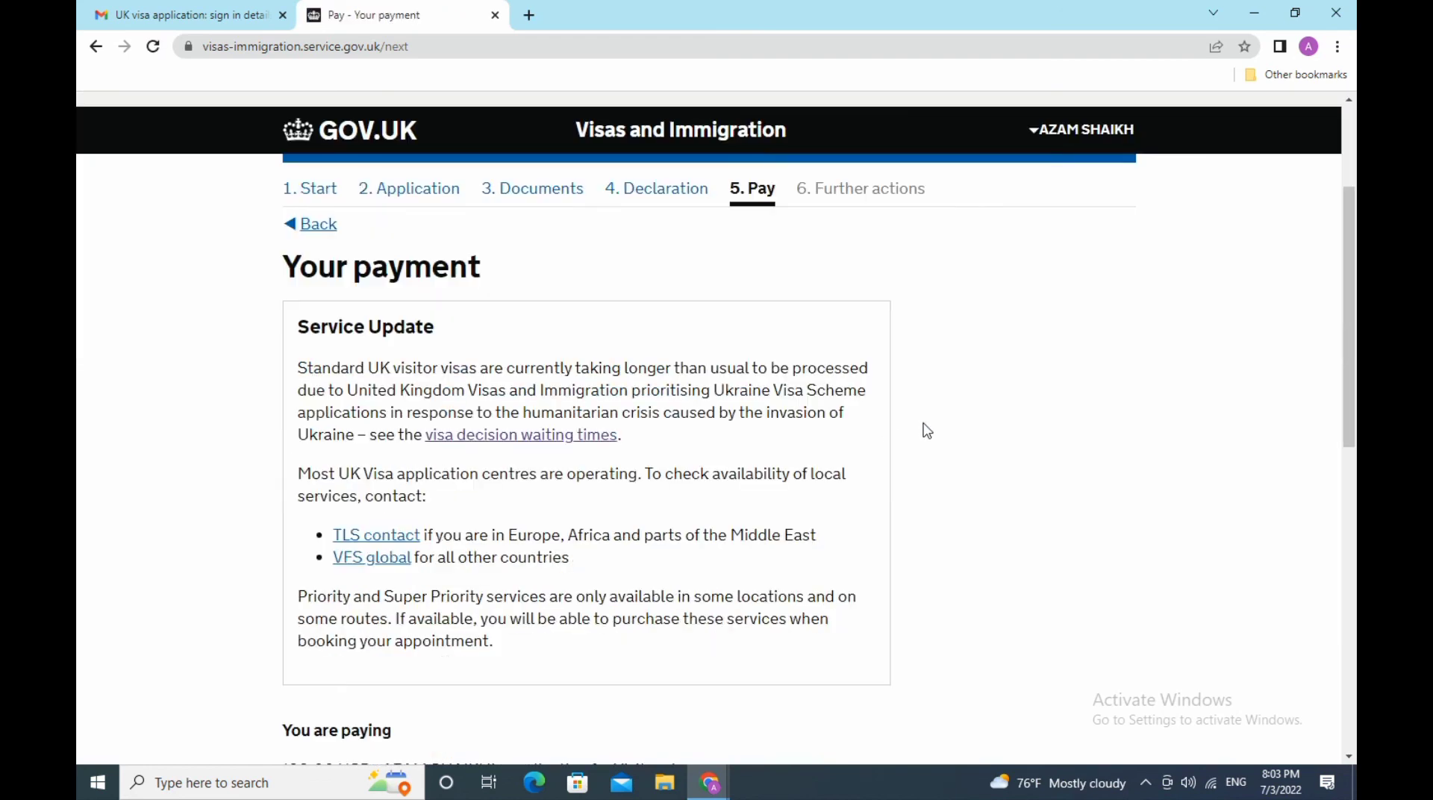
{"action": "scroll", "coordinate": [926, 432], "scroll_direction": "down", "scroll_amount": 6}
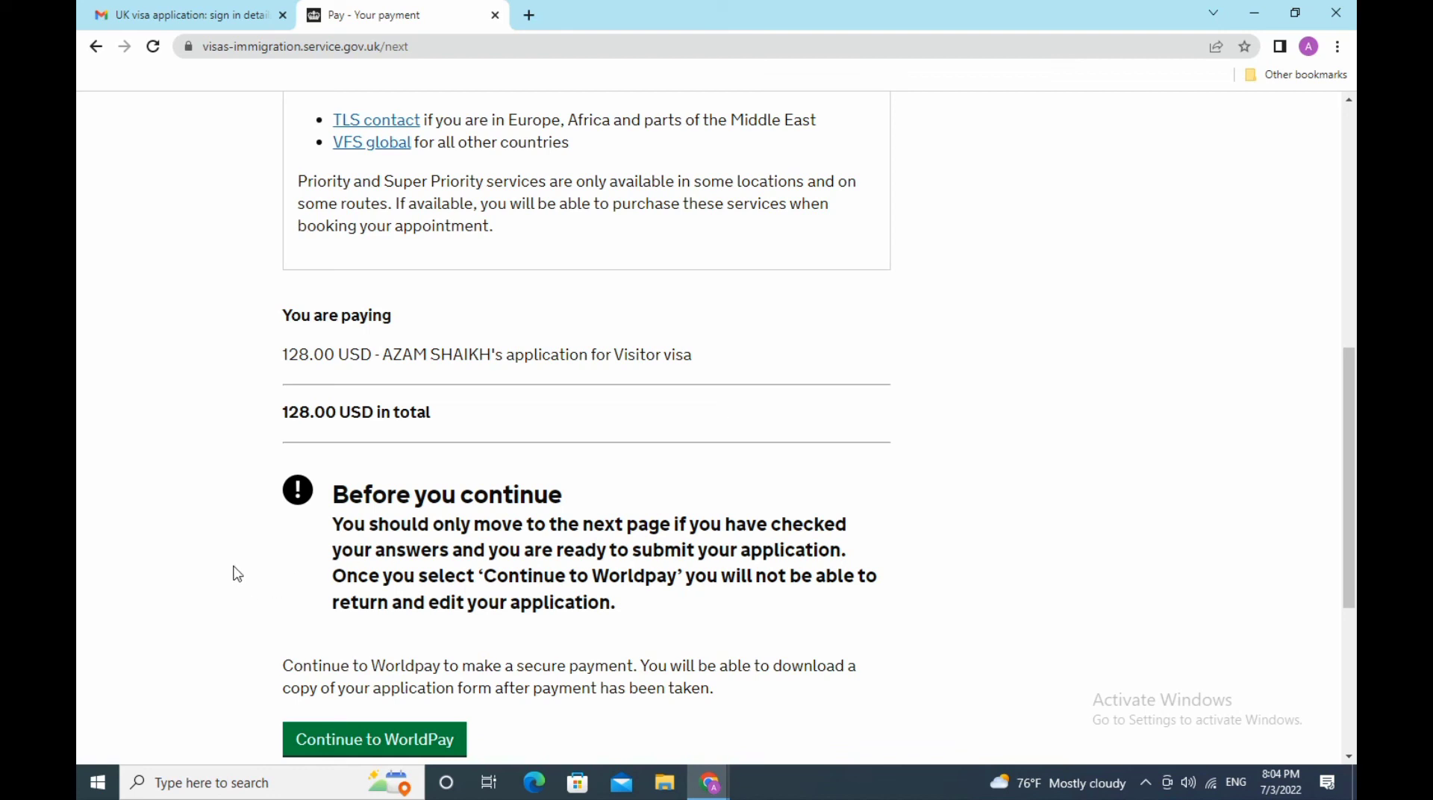
{"action": "scroll", "coordinate": [237, 574], "scroll_direction": "down", "scroll_amount": 3}
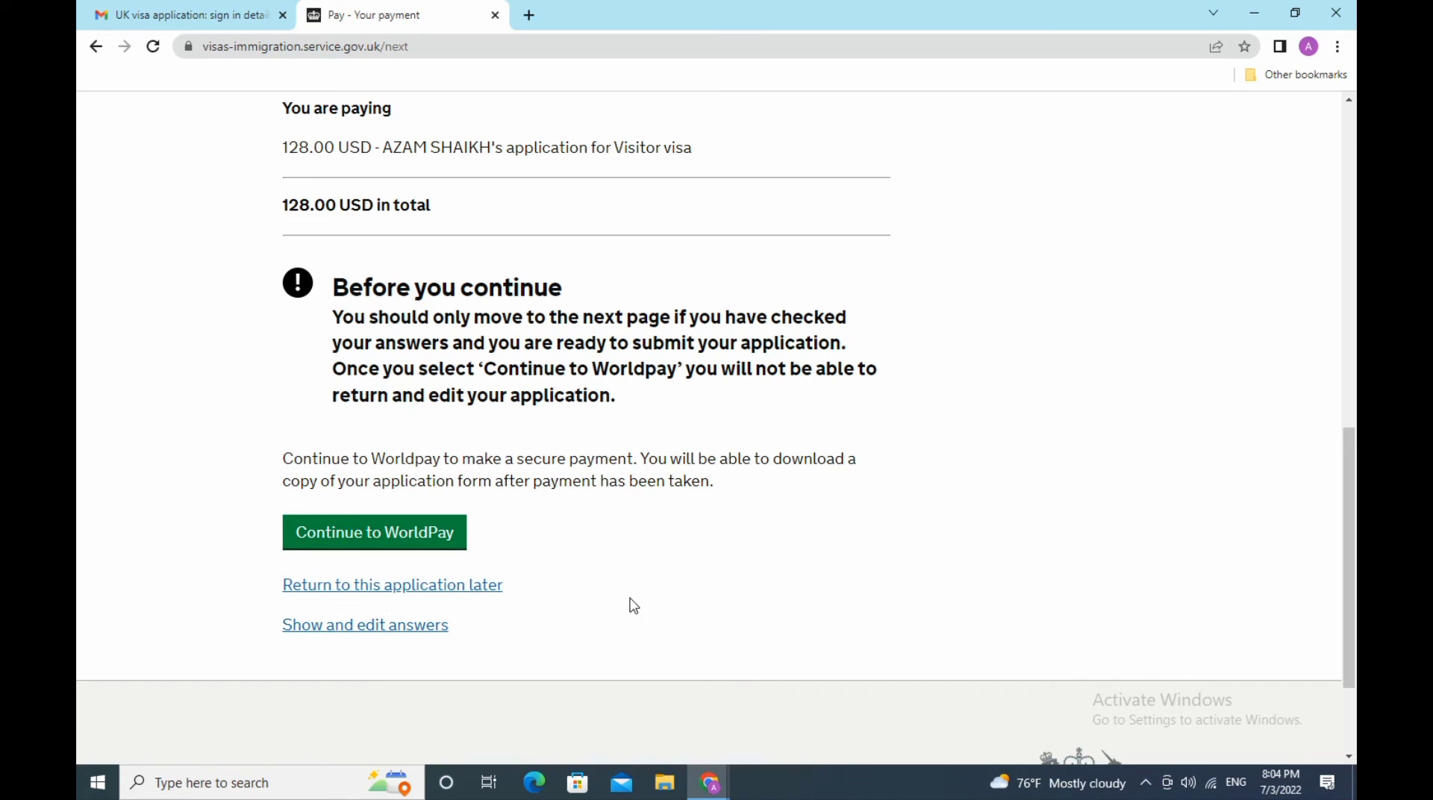
{"action": "scroll", "coordinate": [631, 603], "scroll_direction": "up", "scroll_amount": 10}
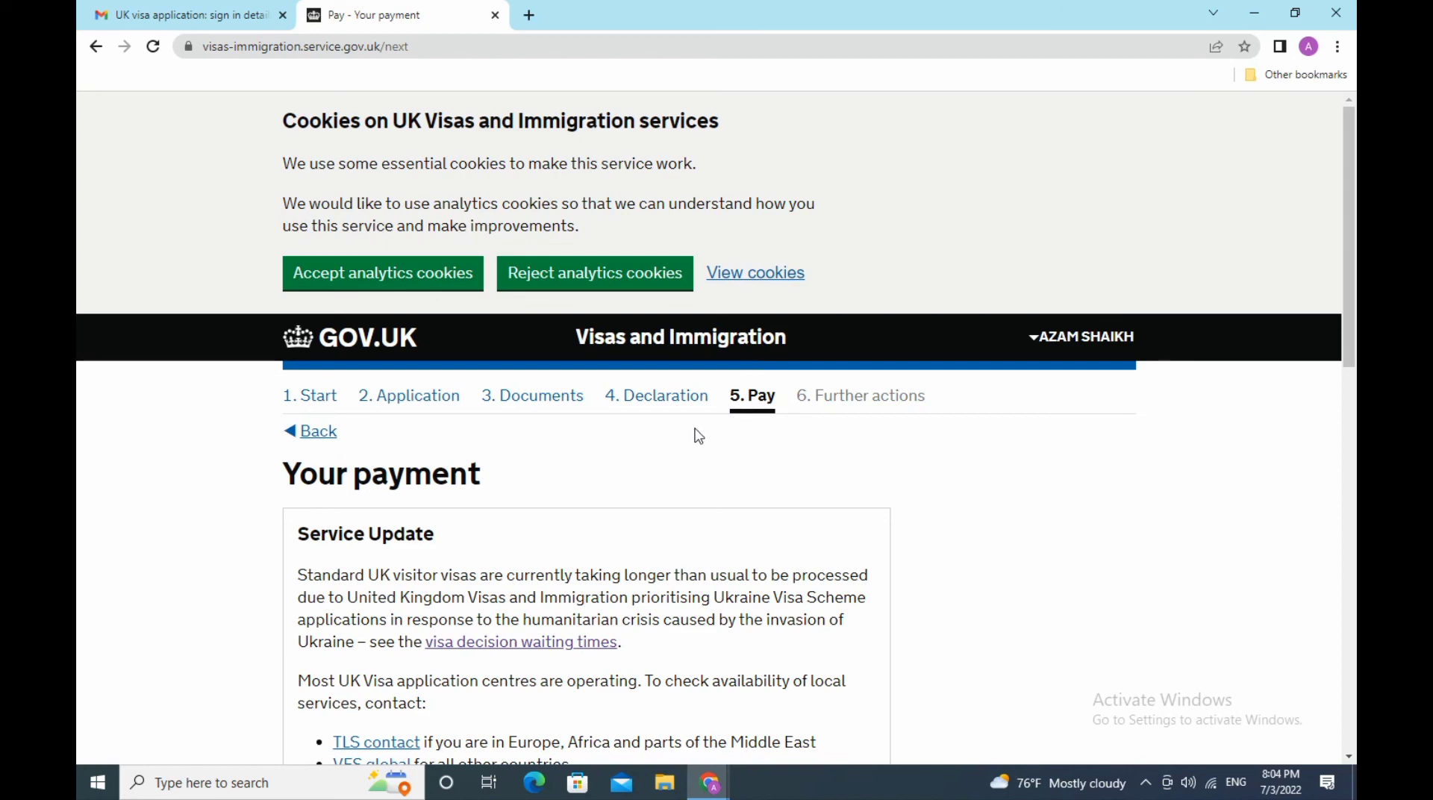
{"action": "scroll", "coordinate": [699, 436], "scroll_direction": "down", "scroll_amount": 3}
{"action": "scroll", "coordinate": [698, 436], "scroll_direction": "down", "scroll_amount": 3}
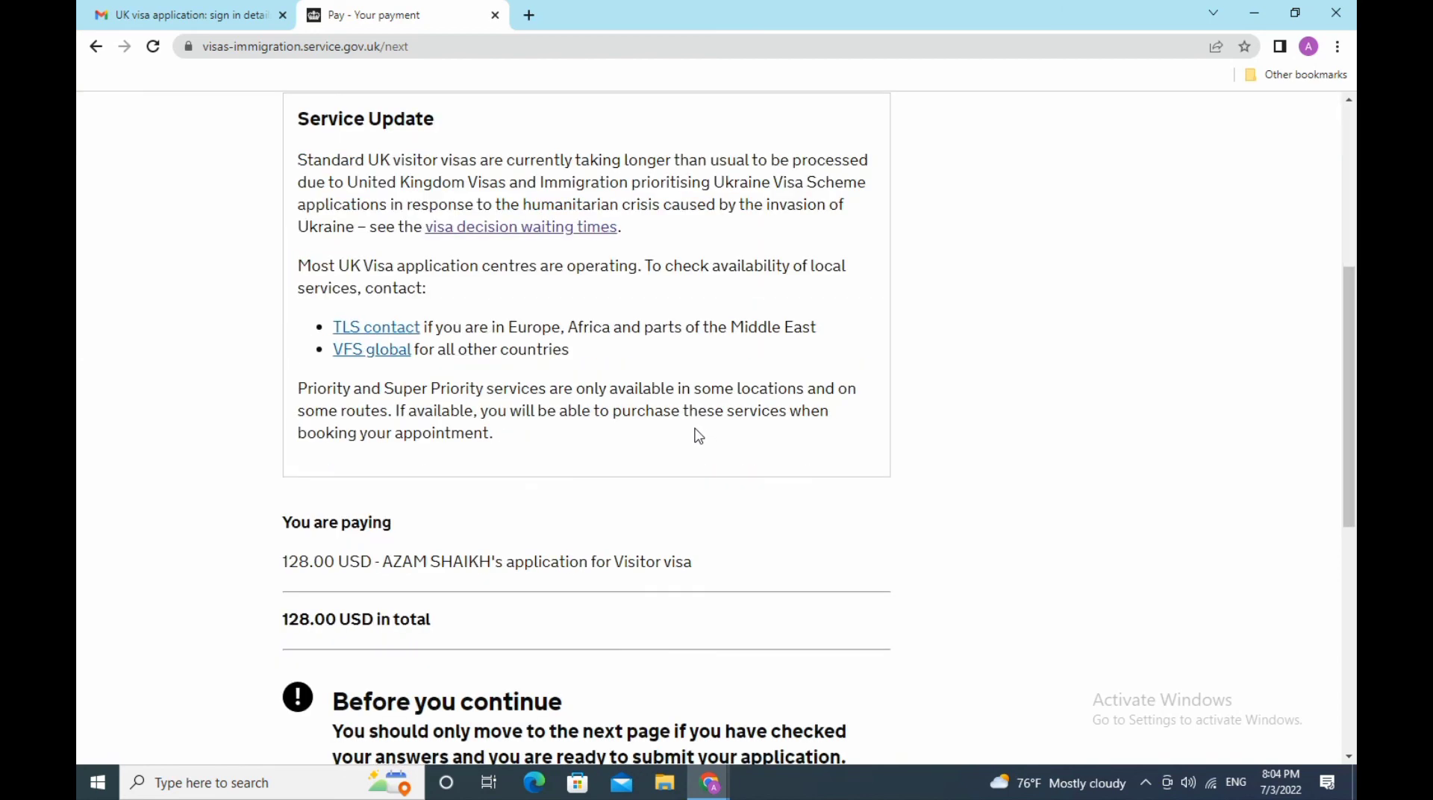
{"action": "scroll", "coordinate": [699, 436], "scroll_direction": "down", "scroll_amount": 3}
{"action": "scroll", "coordinate": [699, 436], "scroll_direction": "down", "scroll_amount": 3}
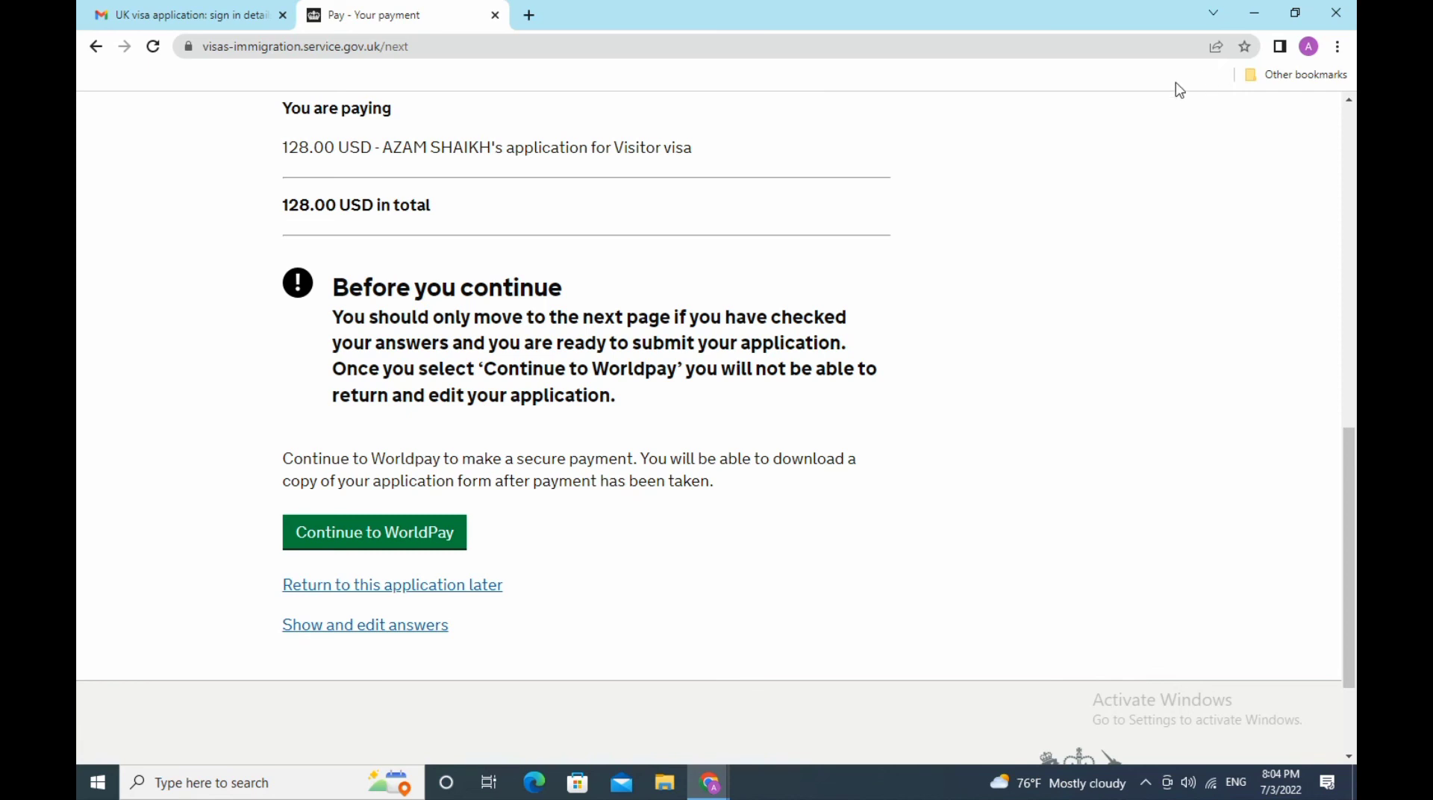
{"action": "scroll", "coordinate": [891, 324], "scroll_direction": "up", "scroll_amount": 3}
{"action": "scroll", "coordinate": [892, 325], "scroll_direction": "down", "scroll_amount": 3}
{"action": "left_click", "coordinate": [411, 585]}
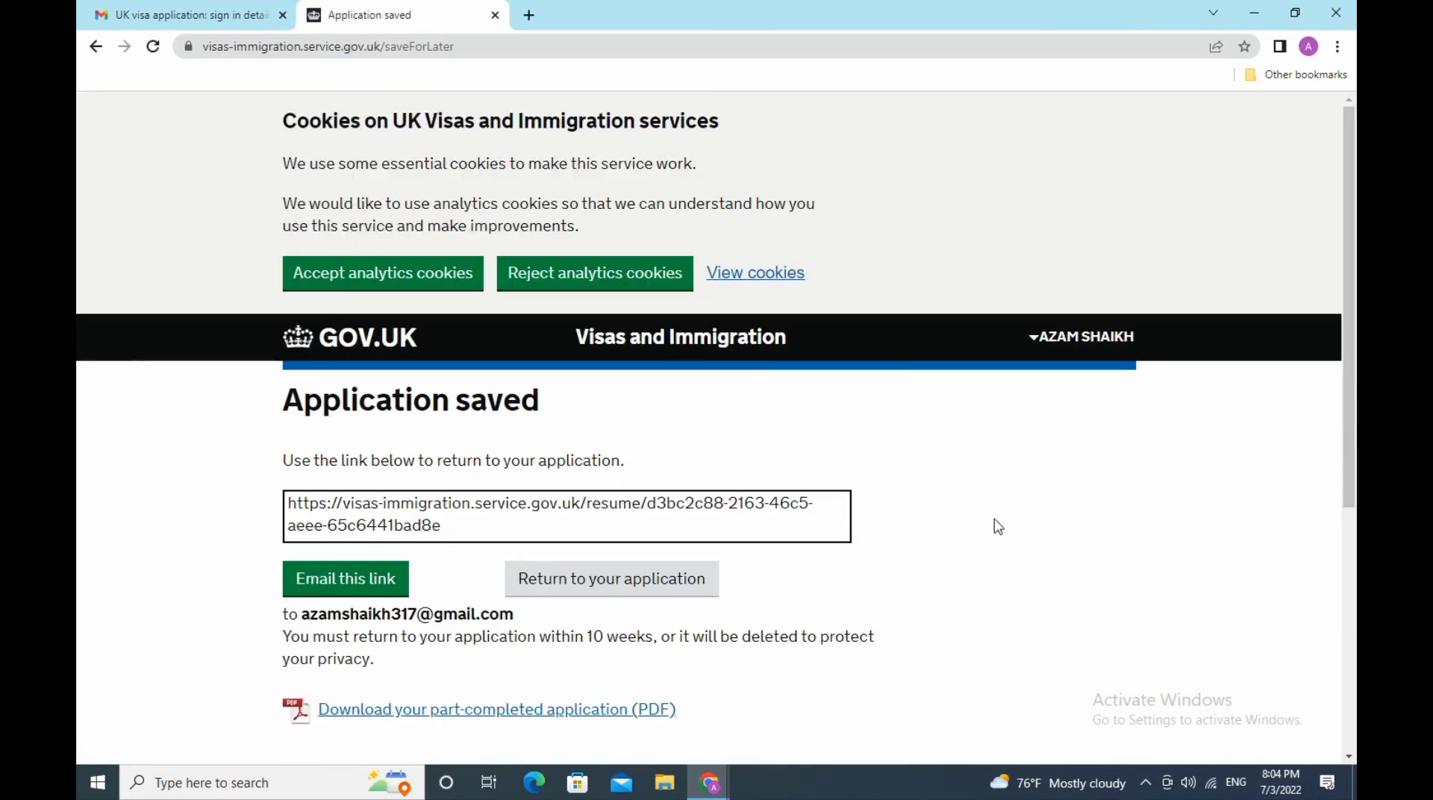
- Download the part-completed application PDF and open it in a new tab
{"action": "scroll", "coordinate": [998, 527], "scroll_direction": "down", "scroll_amount": 3}
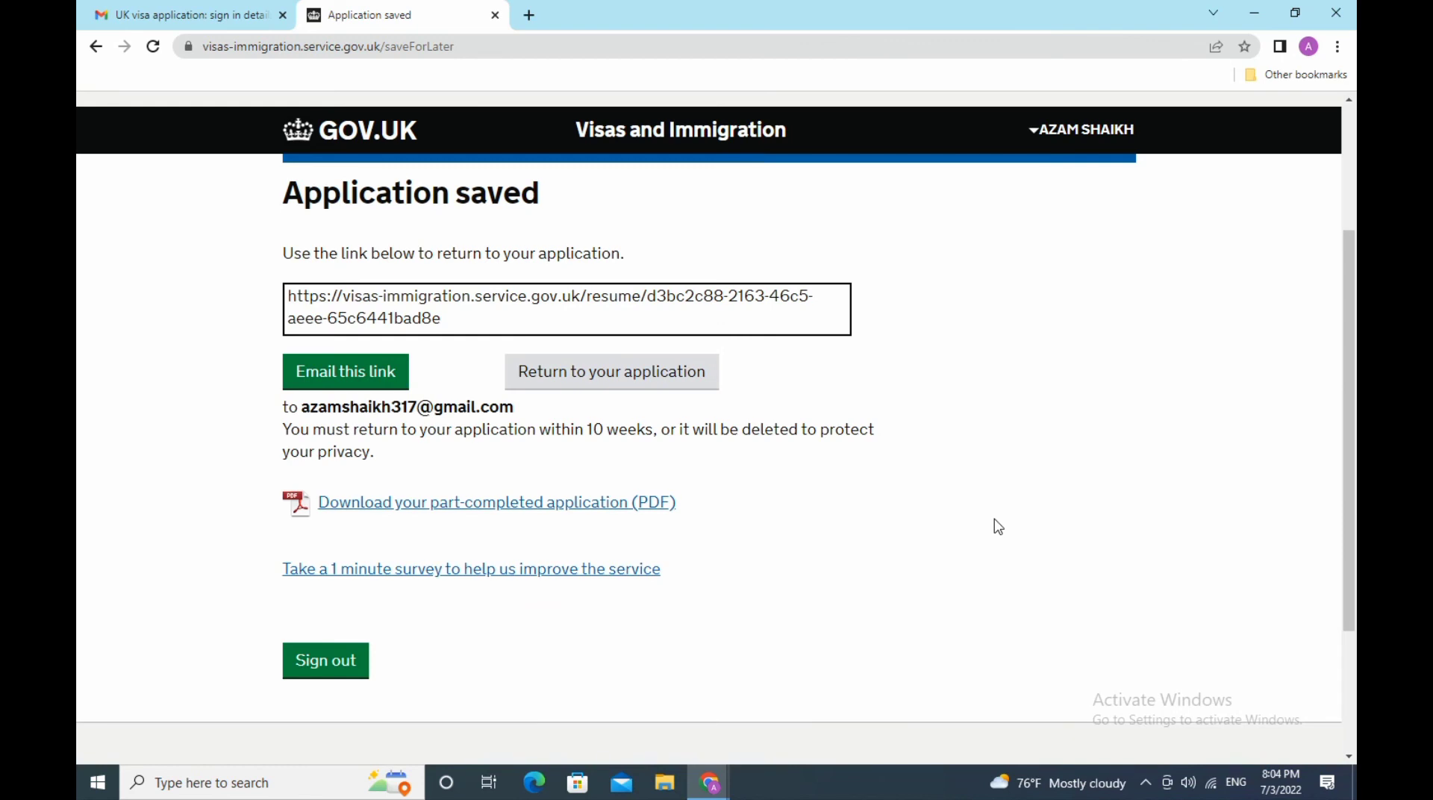
{"action": "left_click", "coordinate": [552, 512]}
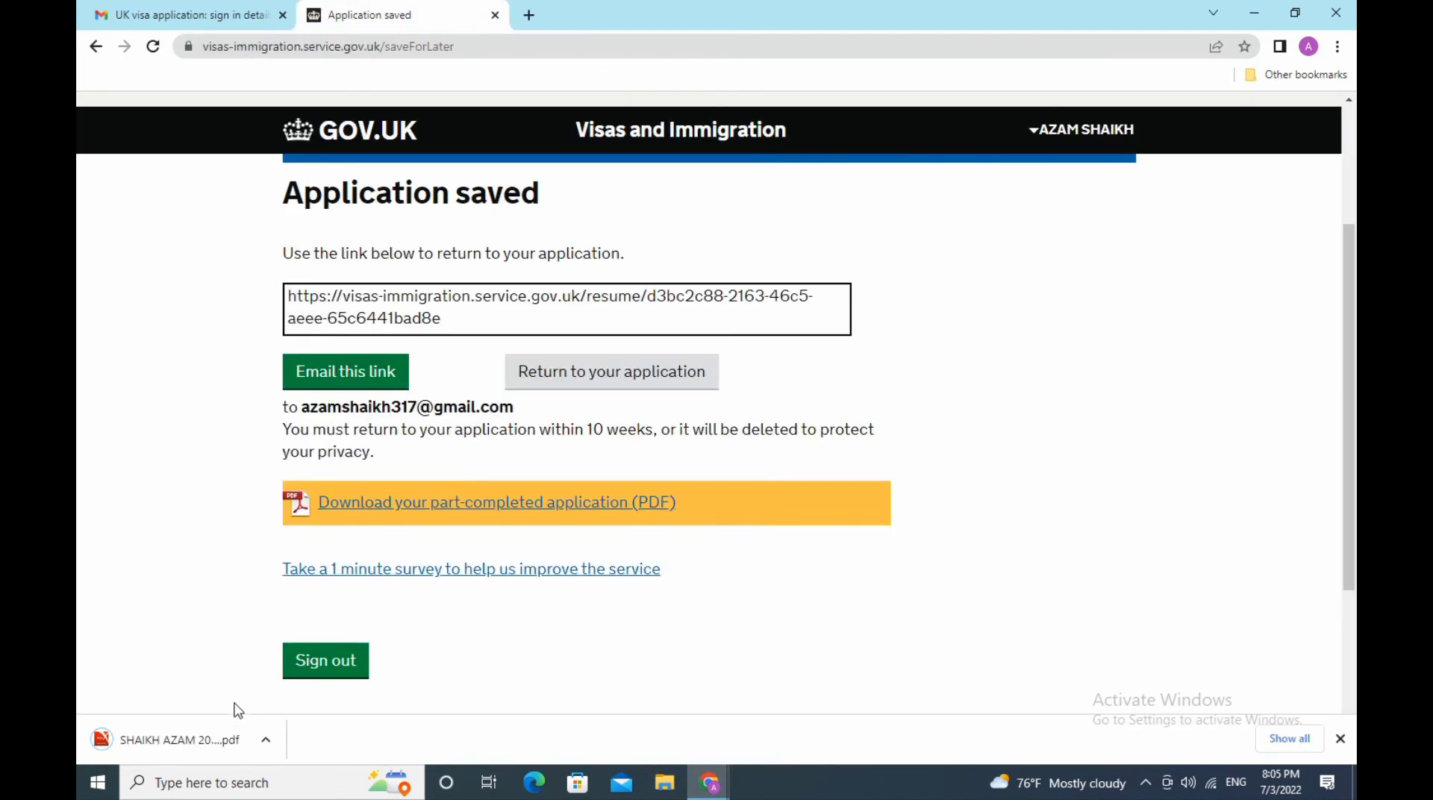
{"action": "left_click", "coordinate": [213, 740]}
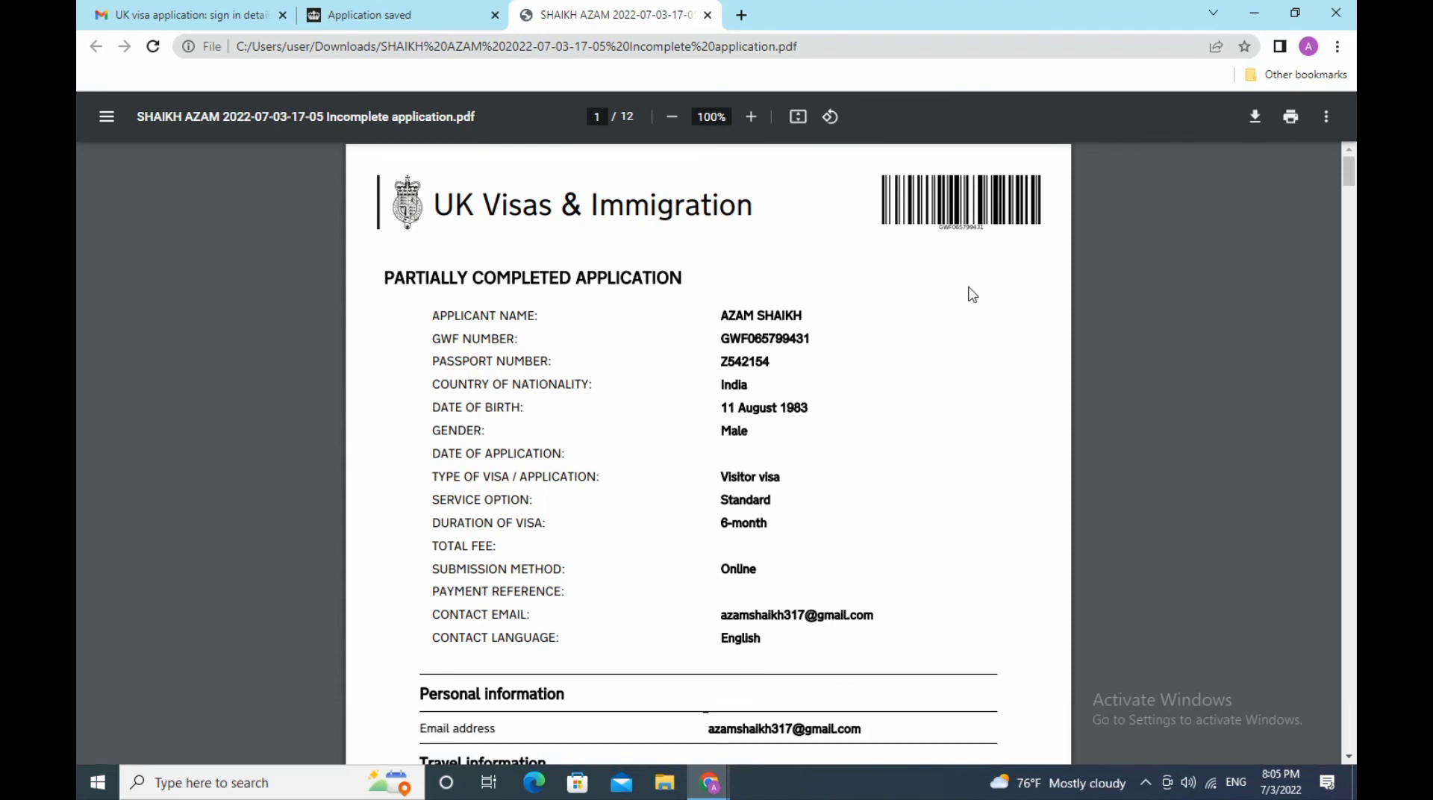
- Scroll through the PDF from page 1 to page 6's travel history and EEA visits
{"action": "scroll", "coordinate": [971, 294], "scroll_direction": "down", "scroll_amount": 3}
{"action": "scroll", "coordinate": [963, 293], "scroll_direction": "up", "scroll_amount": 3}
{"action": "scroll", "coordinate": [962, 292], "scroll_direction": "down", "scroll_amount": 3}
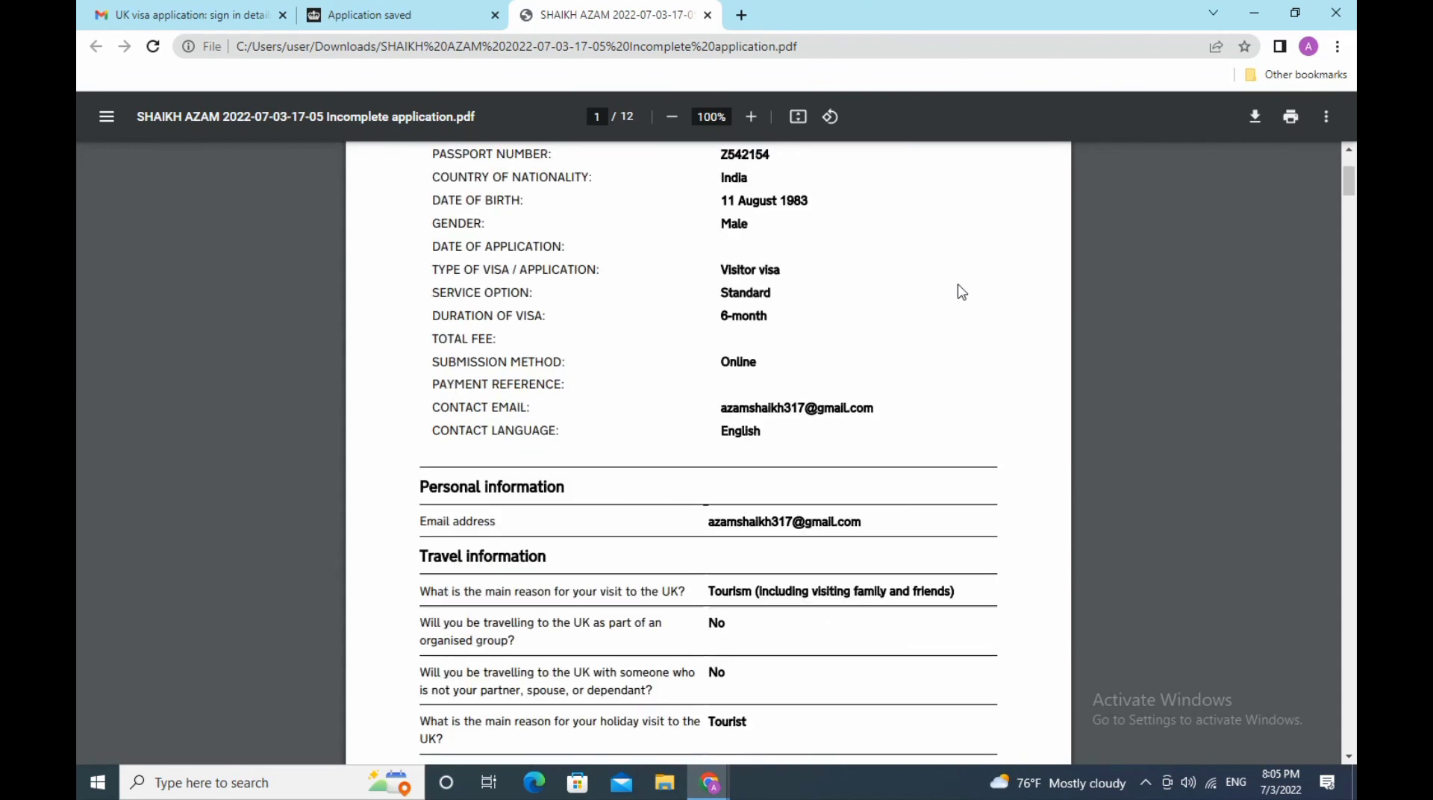
{"action": "scroll", "coordinate": [962, 293], "scroll_direction": "down", "scroll_amount": 3}
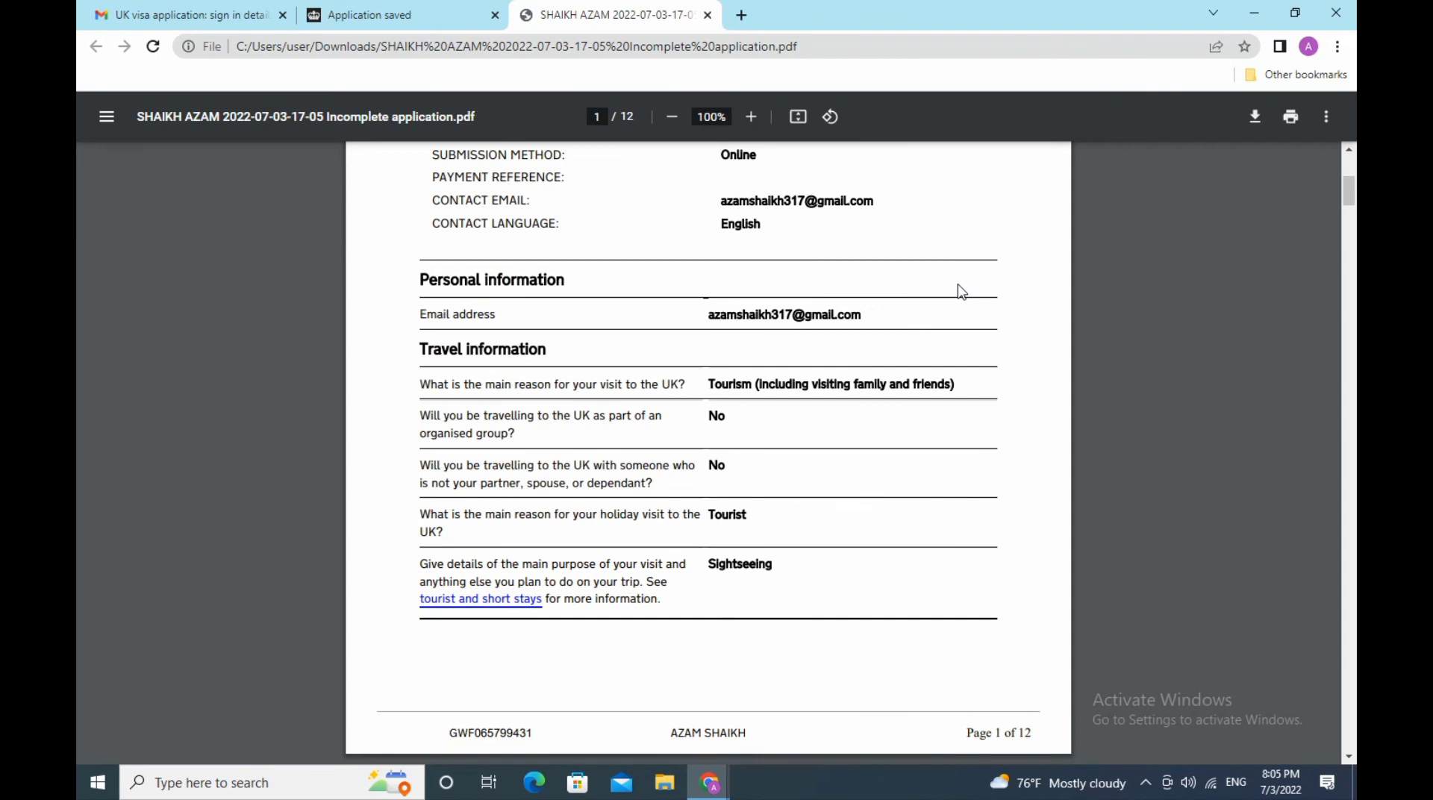
{"action": "scroll", "coordinate": [961, 292], "scroll_direction": "down", "scroll_amount": 3}
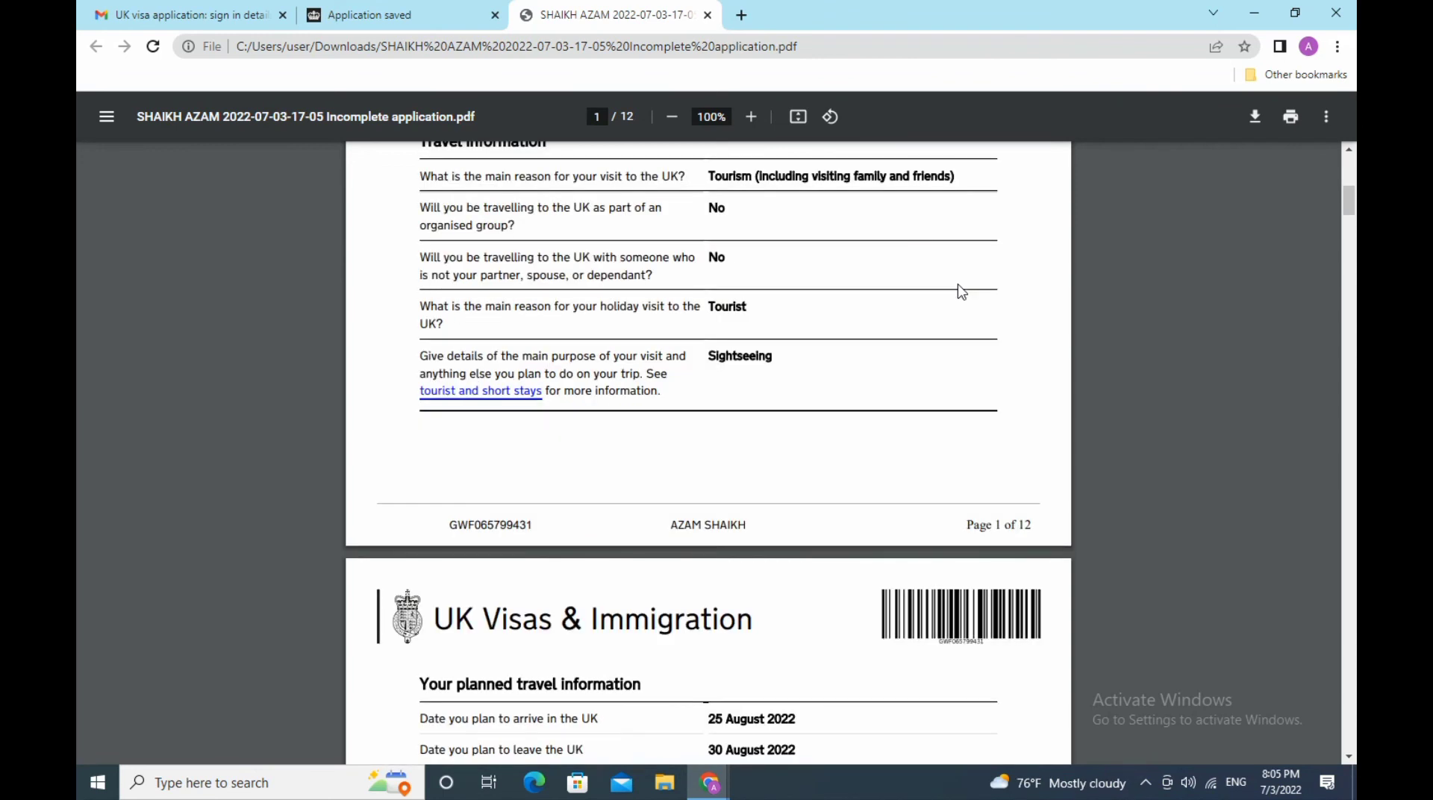
{"action": "scroll", "coordinate": [962, 292], "scroll_direction": "down", "scroll_amount": 3}
{"action": "scroll", "coordinate": [962, 291], "scroll_direction": "down", "scroll_amount": 3}
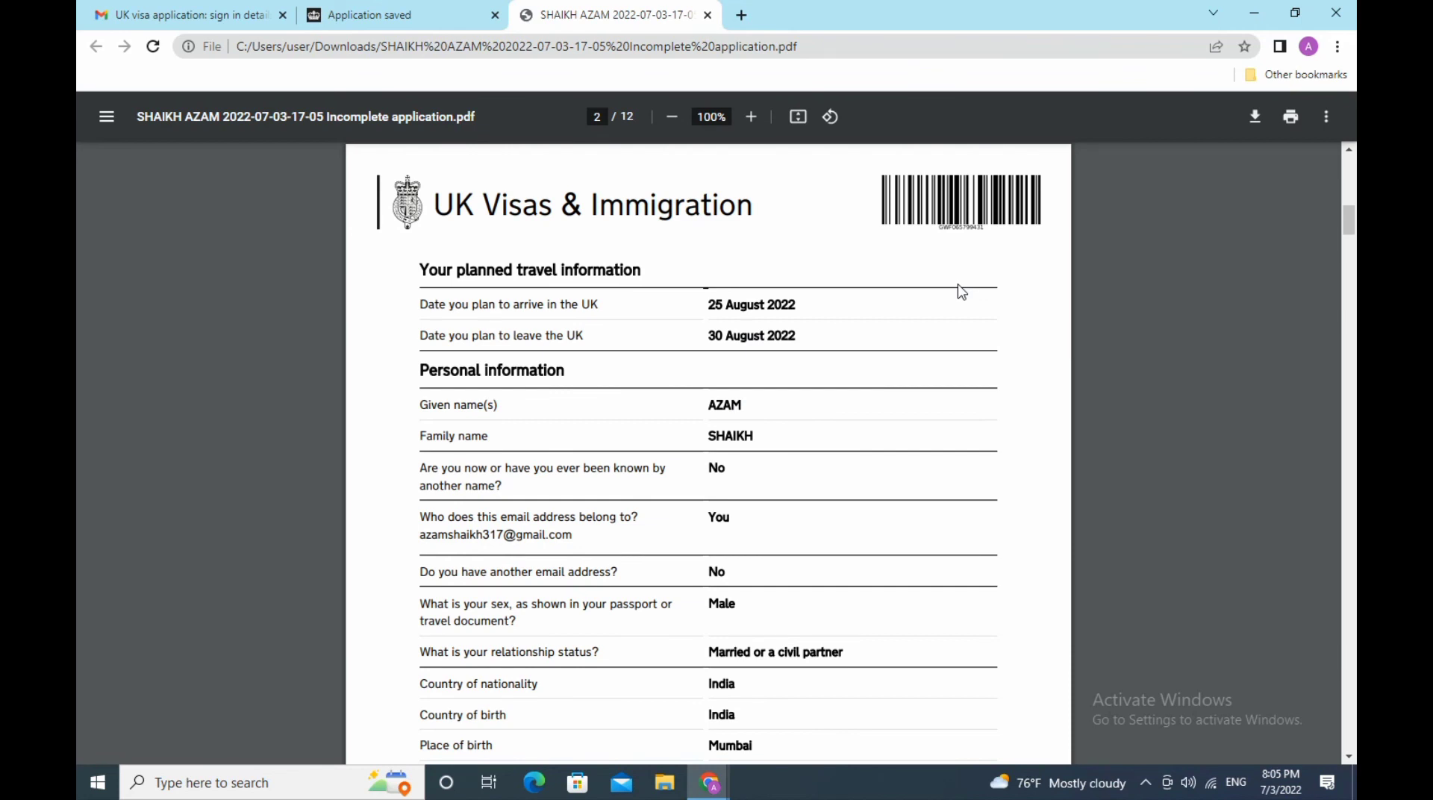
{"action": "scroll", "coordinate": [962, 292], "scroll_direction": "down", "scroll_amount": 3}
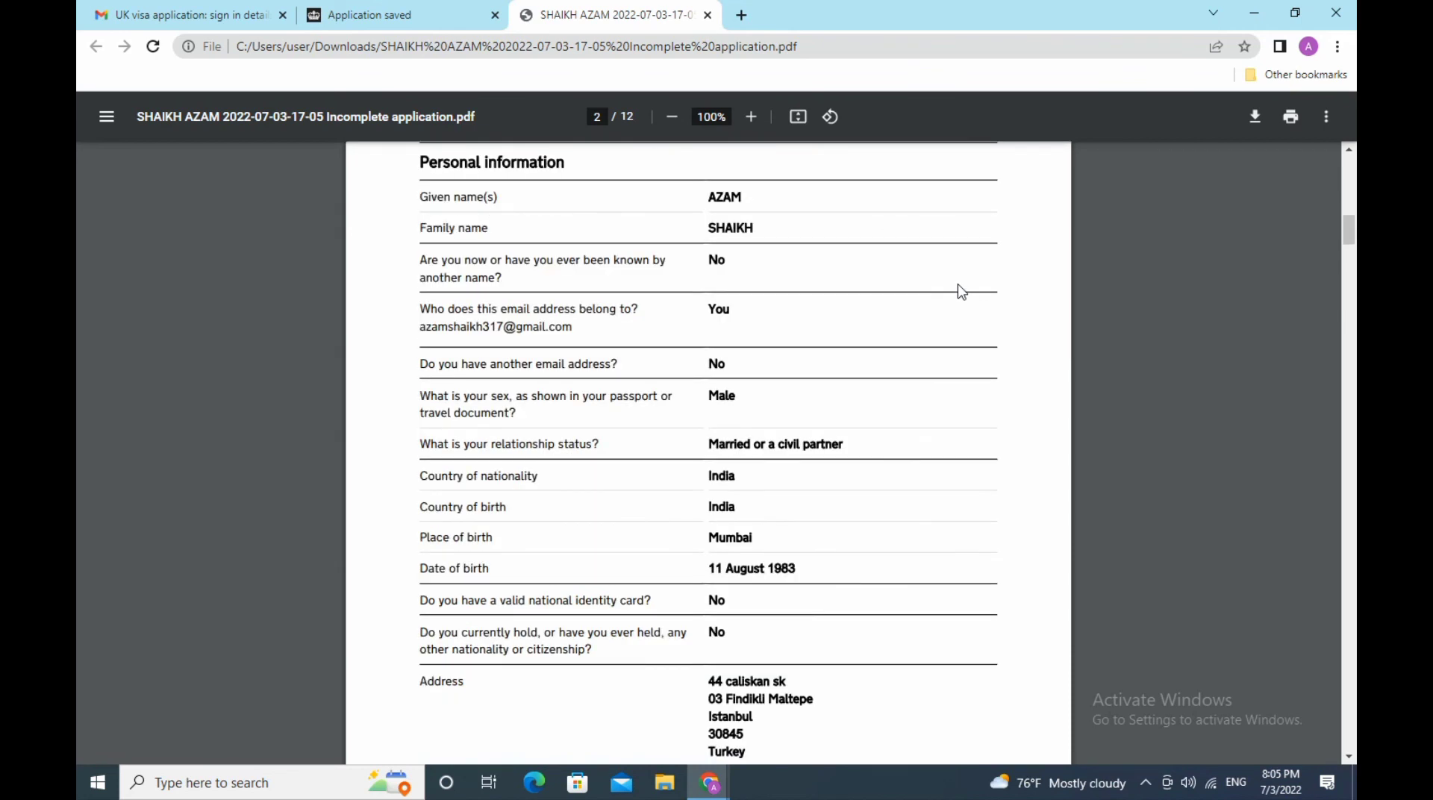
{"action": "scroll", "coordinate": [961, 292], "scroll_direction": "down", "scroll_amount": 3}
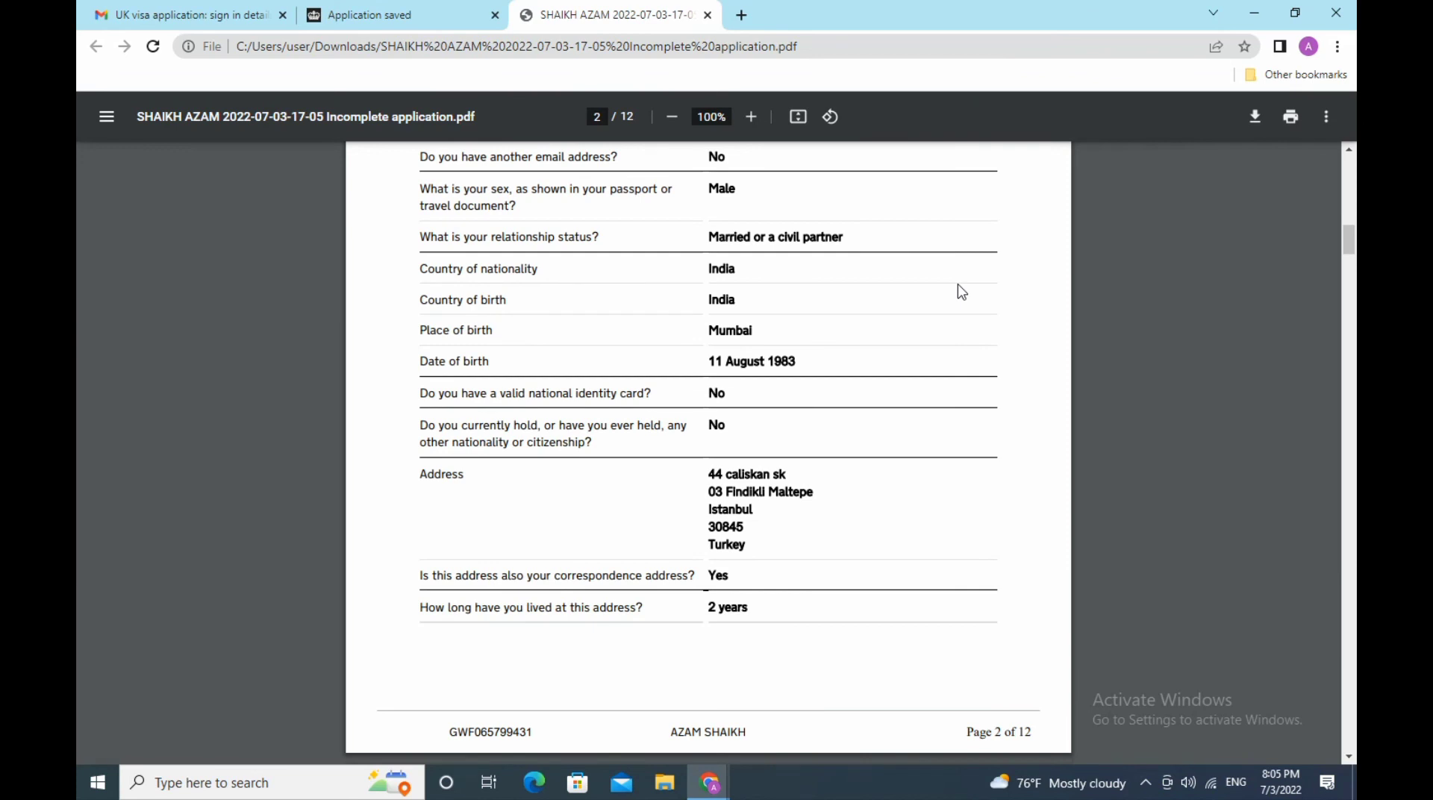
{"action": "scroll", "coordinate": [962, 291], "scroll_direction": "down", "scroll_amount": 3}
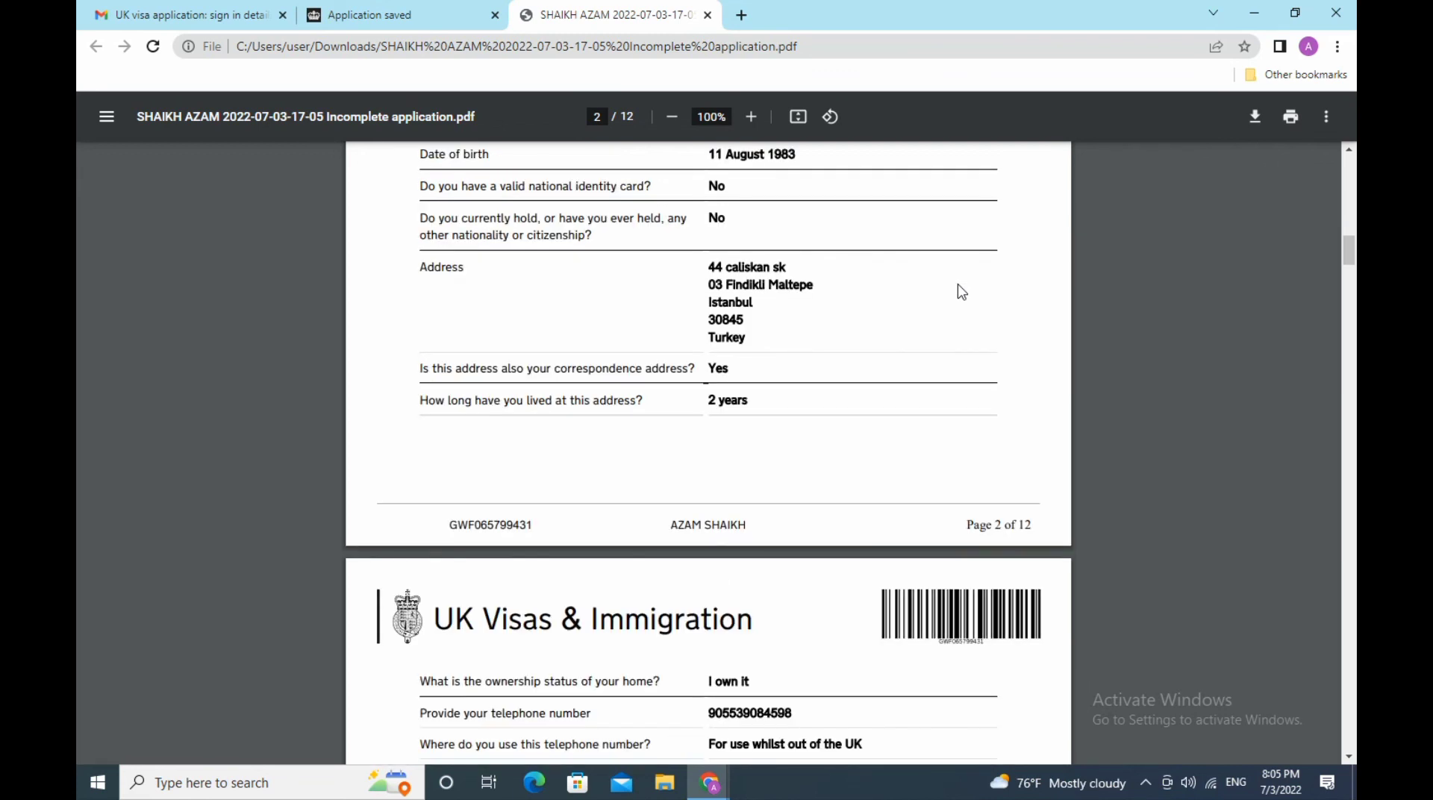
{"action": "scroll", "coordinate": [962, 292], "scroll_direction": "down", "scroll_amount": 3}
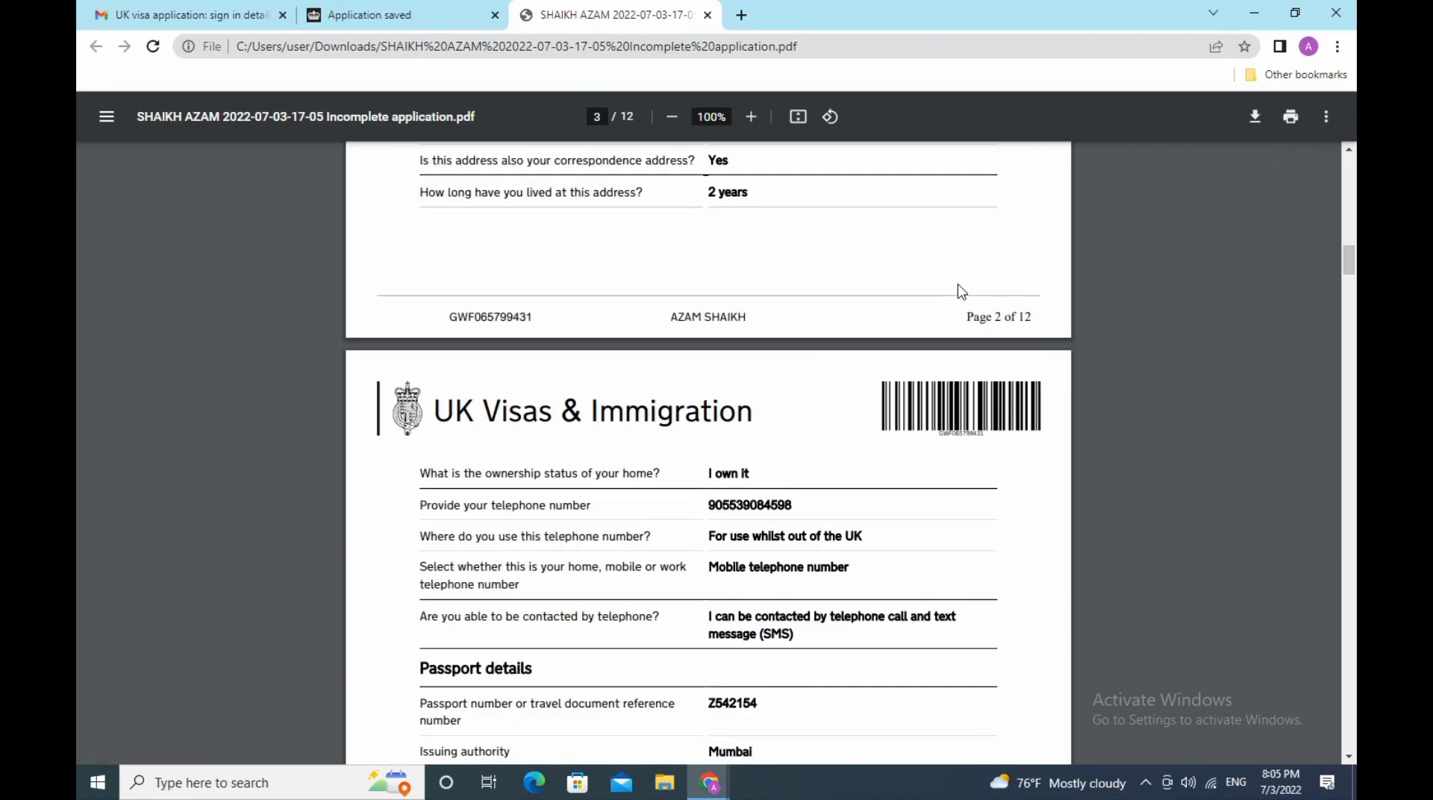
{"action": "scroll", "coordinate": [962, 292], "scroll_direction": "down", "scroll_amount": 3}
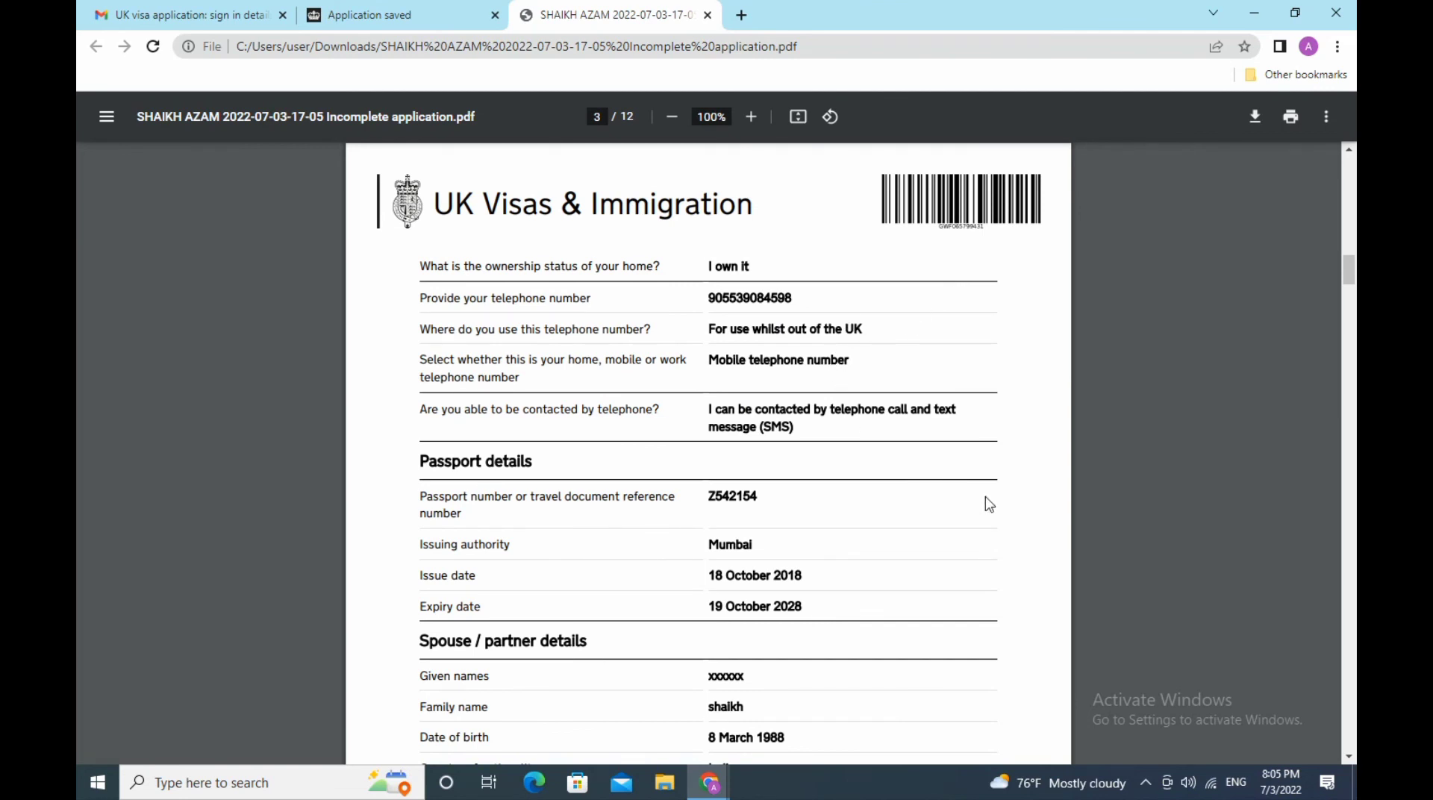
{"action": "scroll", "coordinate": [989, 505], "scroll_direction": "down", "scroll_amount": 3}
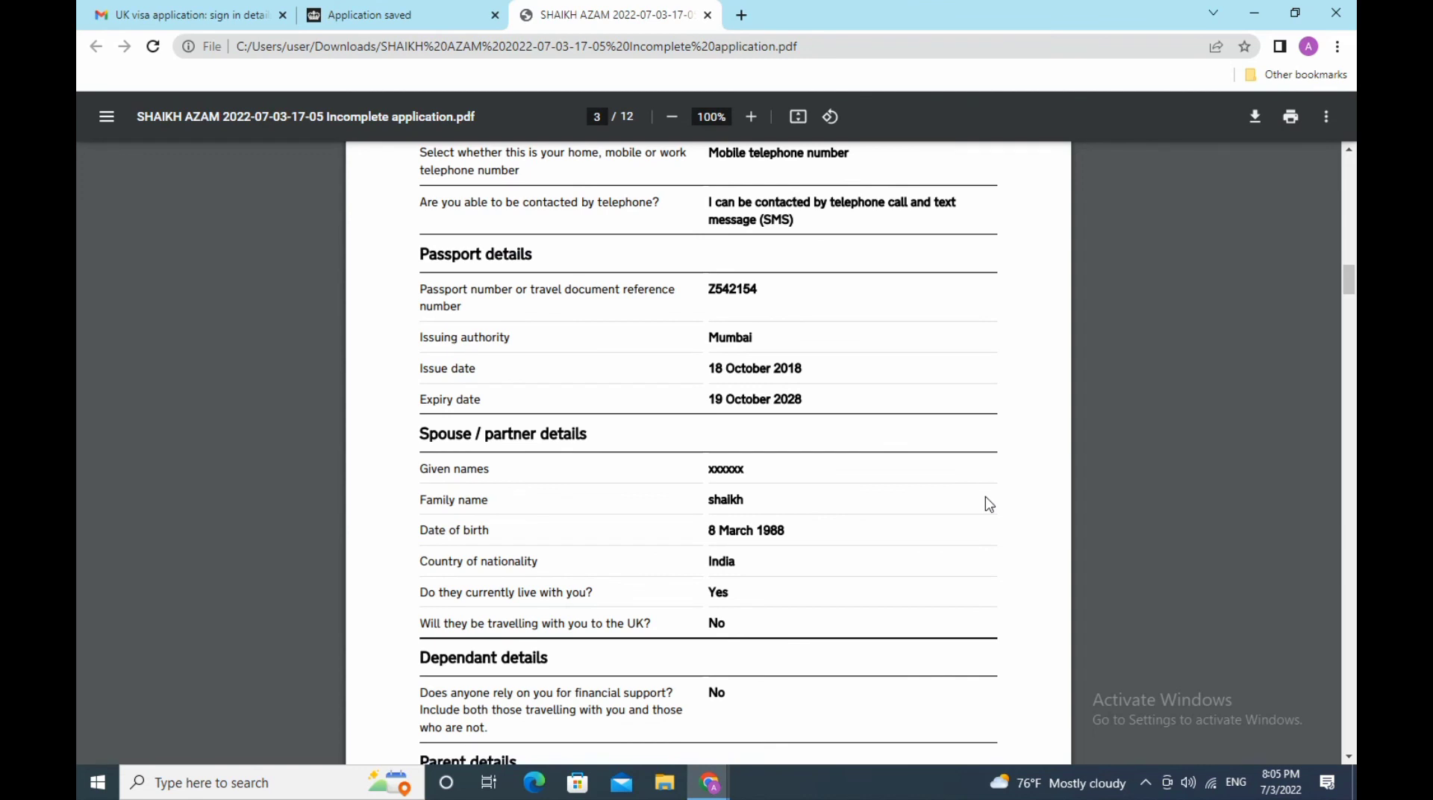
{"action": "scroll", "coordinate": [989, 505], "scroll_direction": "down", "scroll_amount": 3}
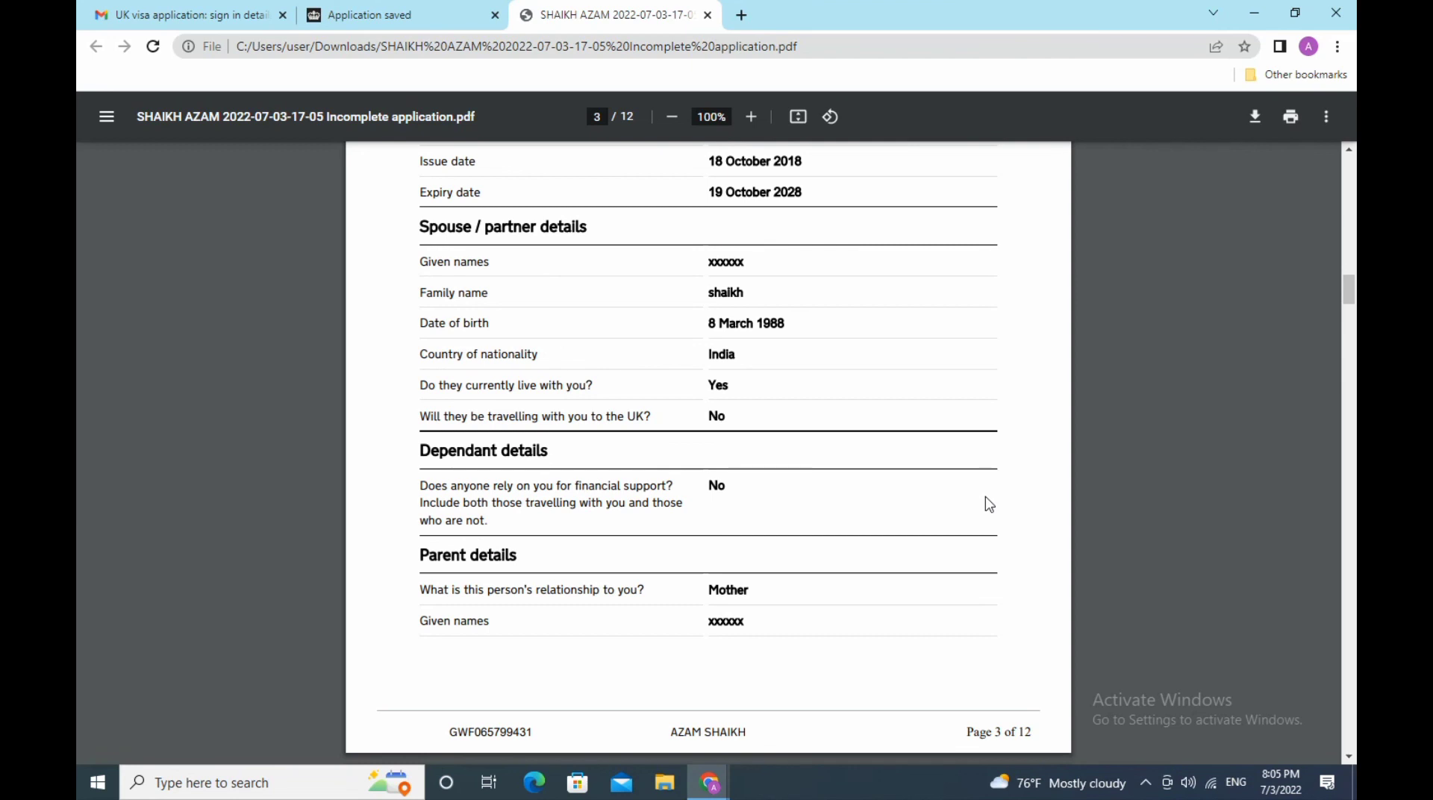
{"action": "scroll", "coordinate": [990, 506], "scroll_direction": "down", "scroll_amount": 3}
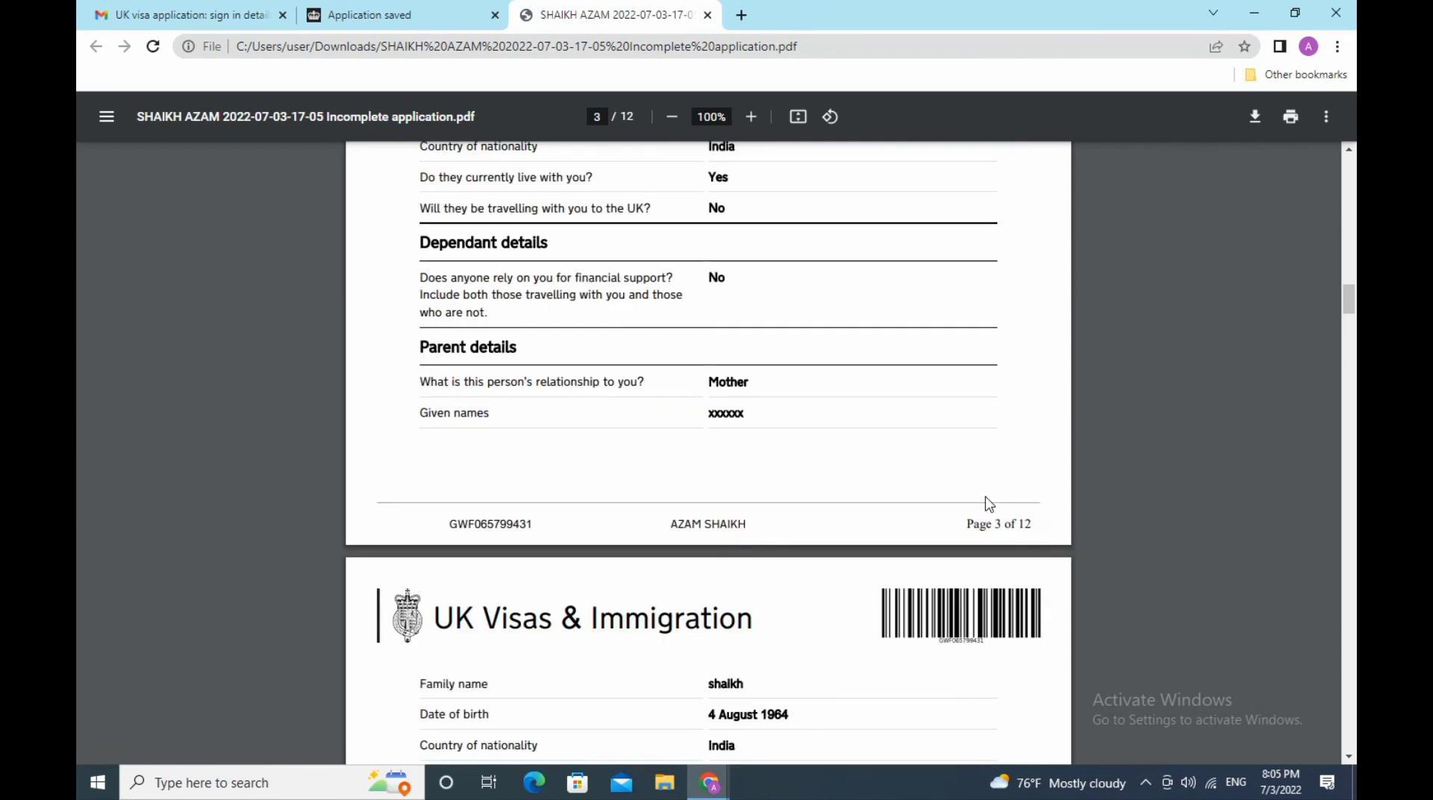
{"action": "scroll", "coordinate": [989, 506], "scroll_direction": "down", "scroll_amount": 3}
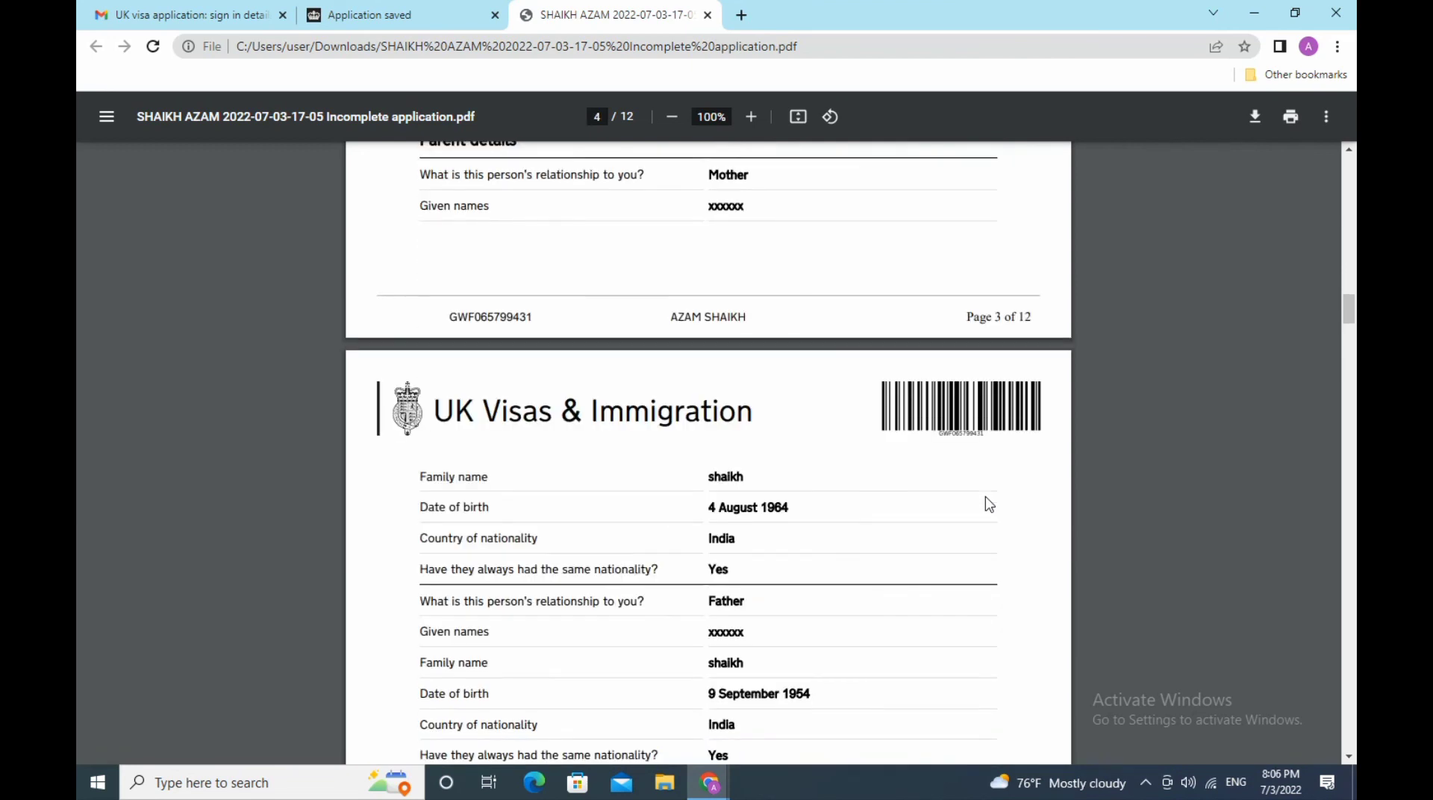
{"action": "scroll", "coordinate": [989, 505], "scroll_direction": "down", "scroll_amount": 3}
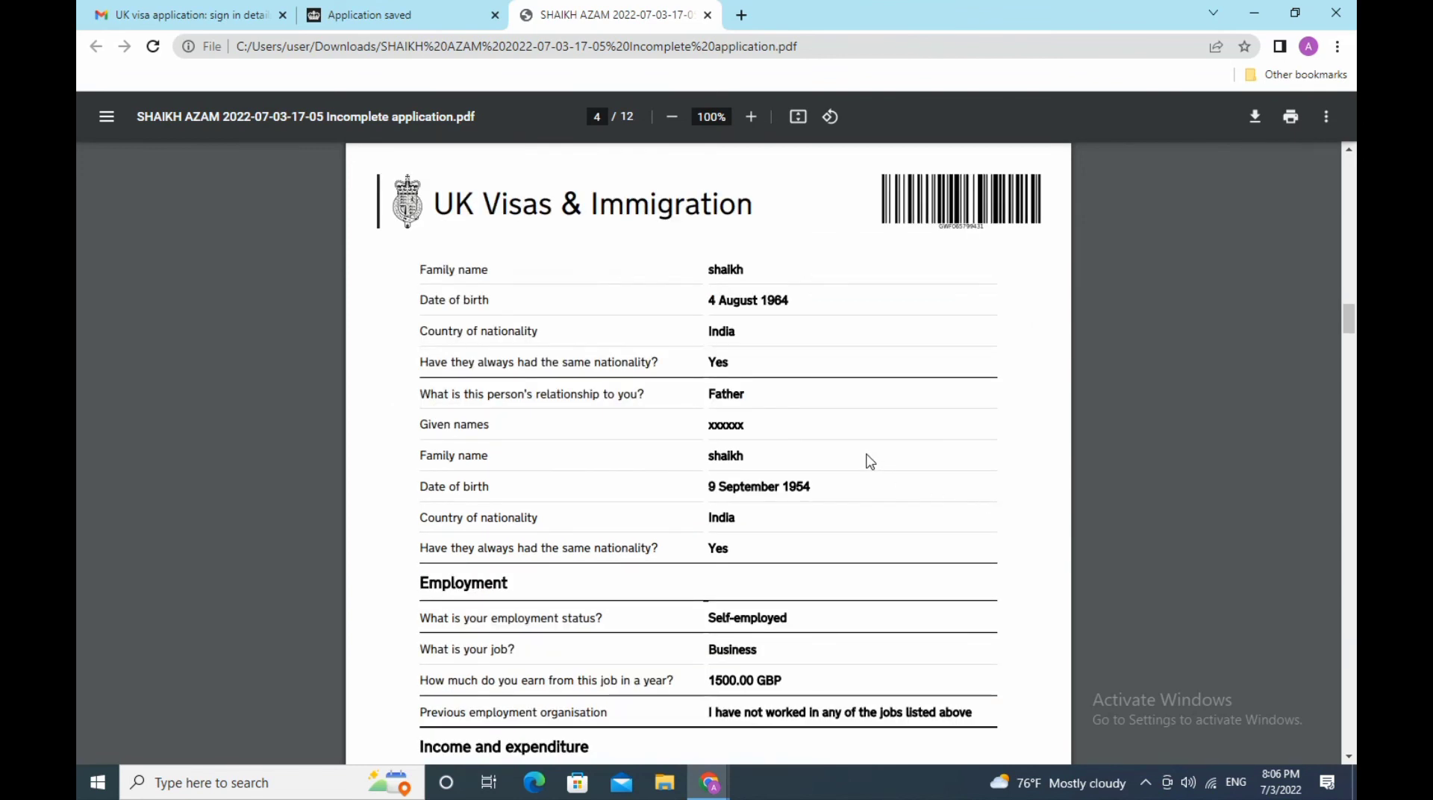
{"action": "scroll", "coordinate": [871, 460], "scroll_direction": "down", "scroll_amount": 3}
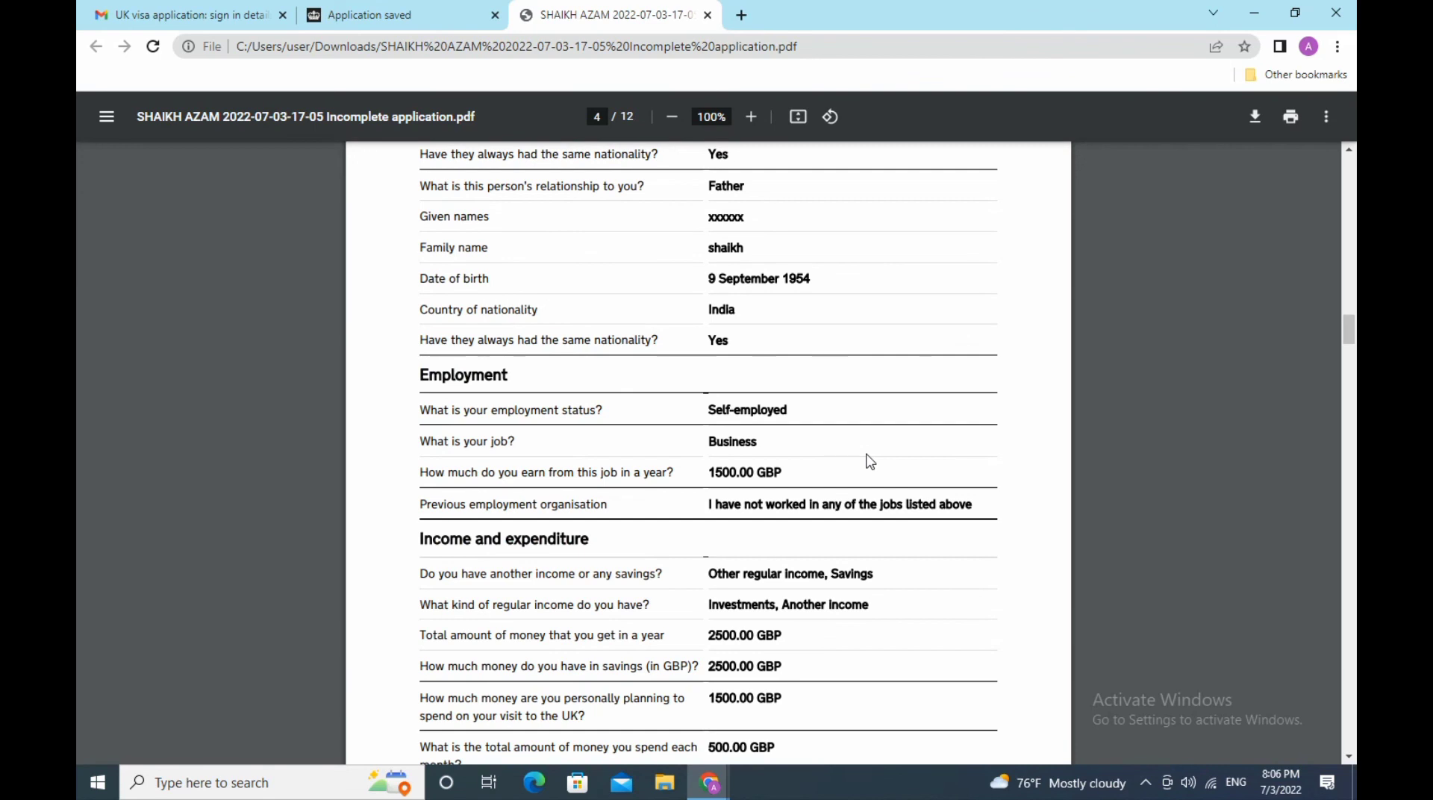
{"action": "scroll", "coordinate": [871, 462], "scroll_direction": "down", "scroll_amount": 3}
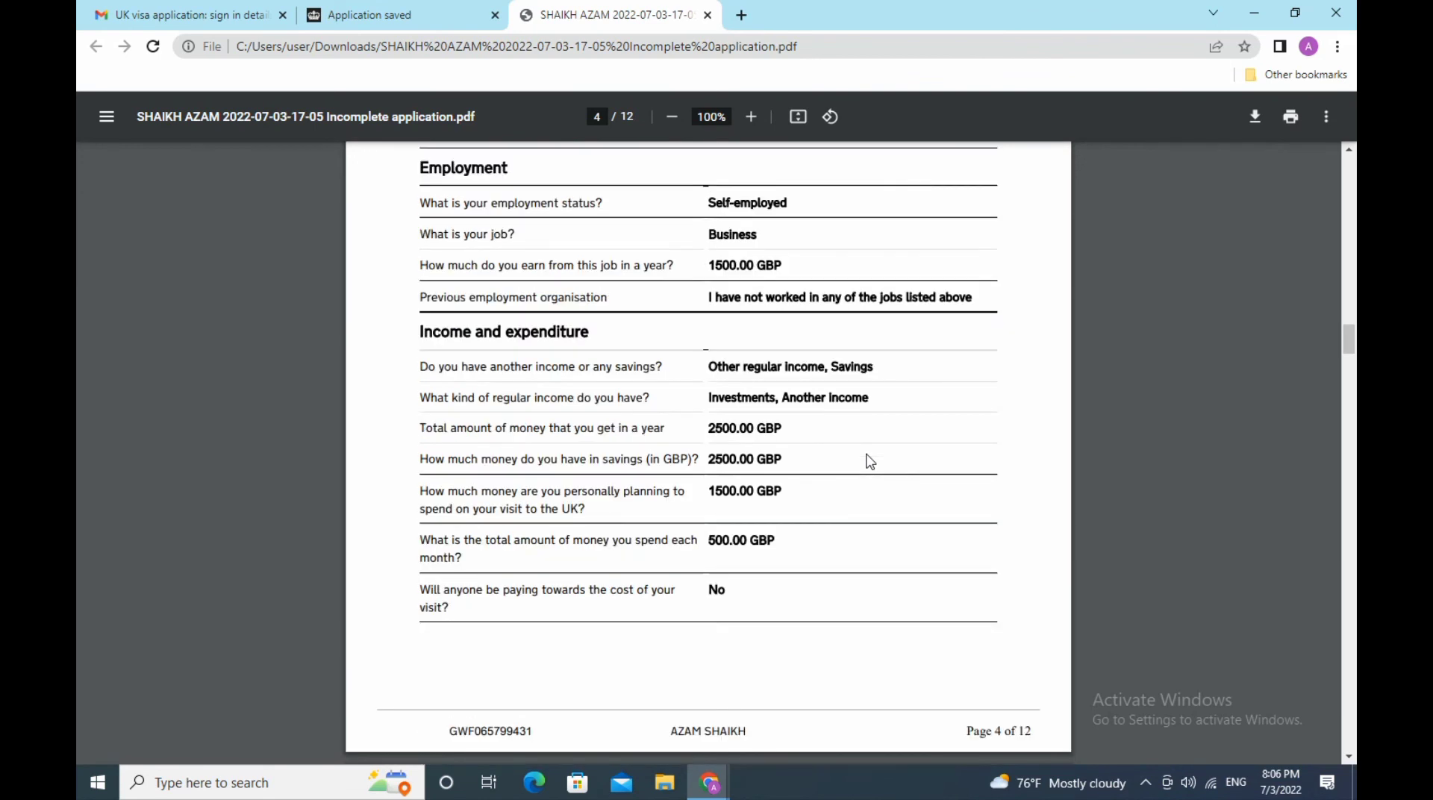
{"action": "scroll", "coordinate": [870, 461], "scroll_direction": "down", "scroll_amount": 3}
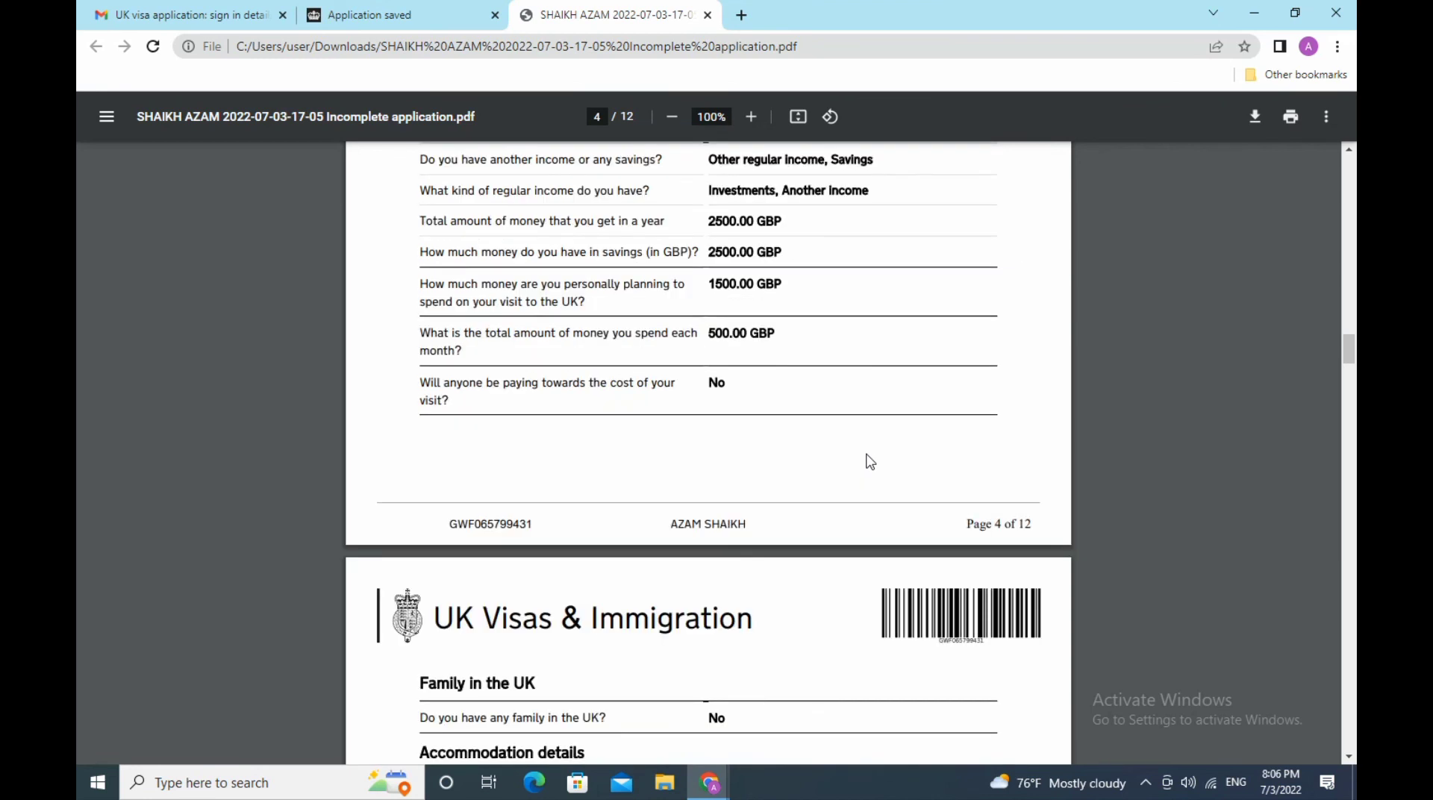
{"action": "scroll", "coordinate": [870, 461], "scroll_direction": "down", "scroll_amount": 3}
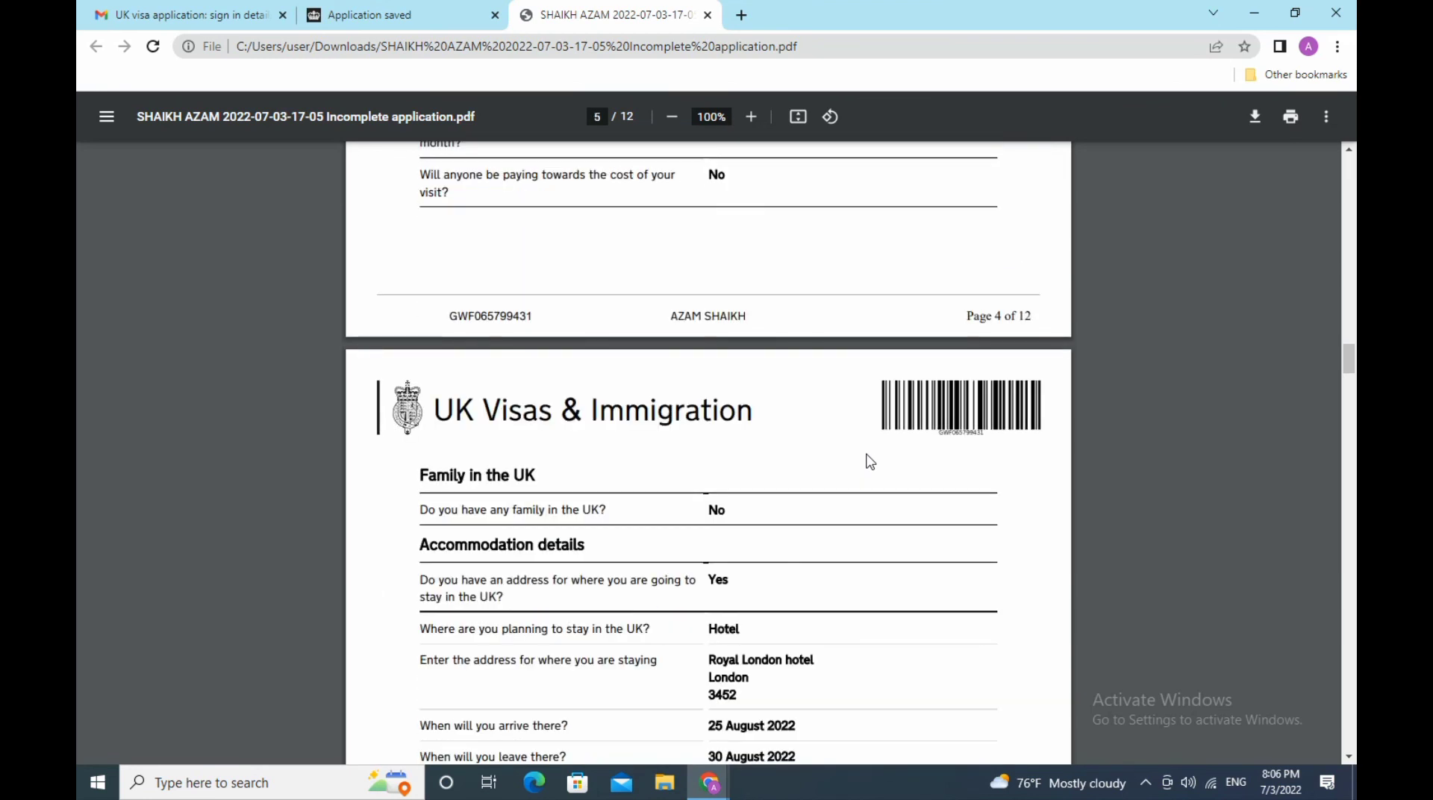
{"action": "scroll", "coordinate": [870, 461], "scroll_direction": "down", "scroll_amount": 3}
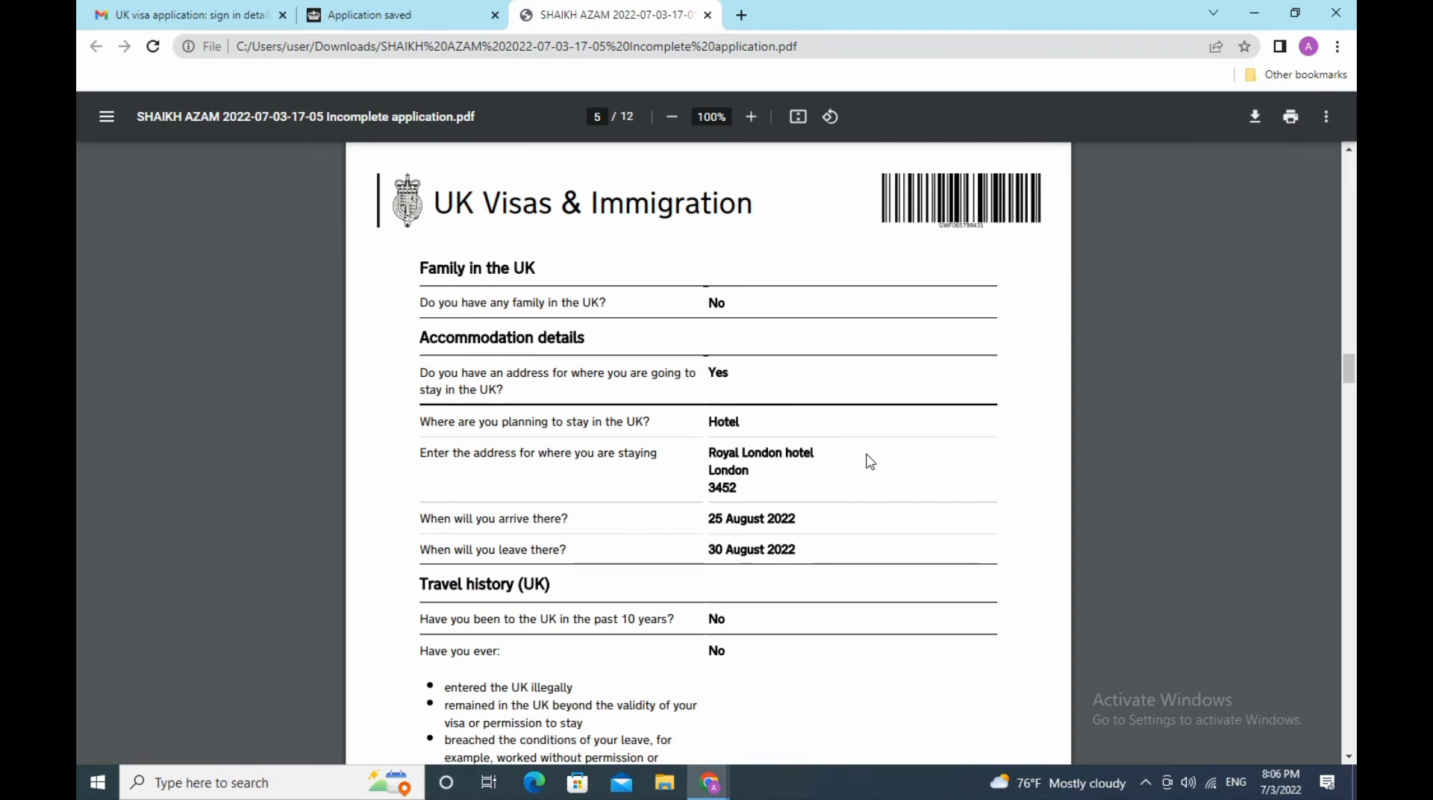
{"action": "scroll", "coordinate": [870, 462], "scroll_direction": "down", "scroll_amount": 3}
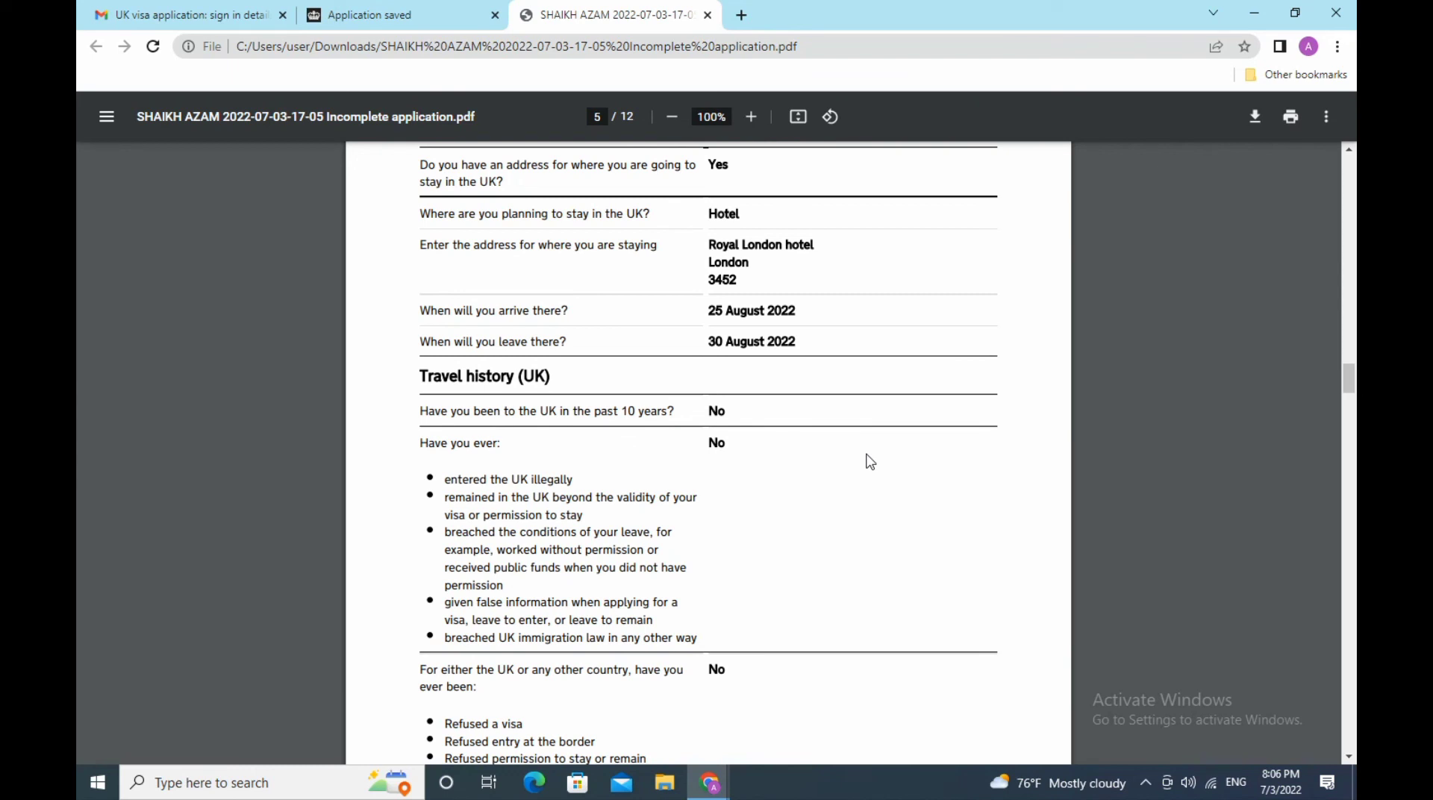
{"action": "scroll", "coordinate": [870, 462], "scroll_direction": "down", "scroll_amount": 3}
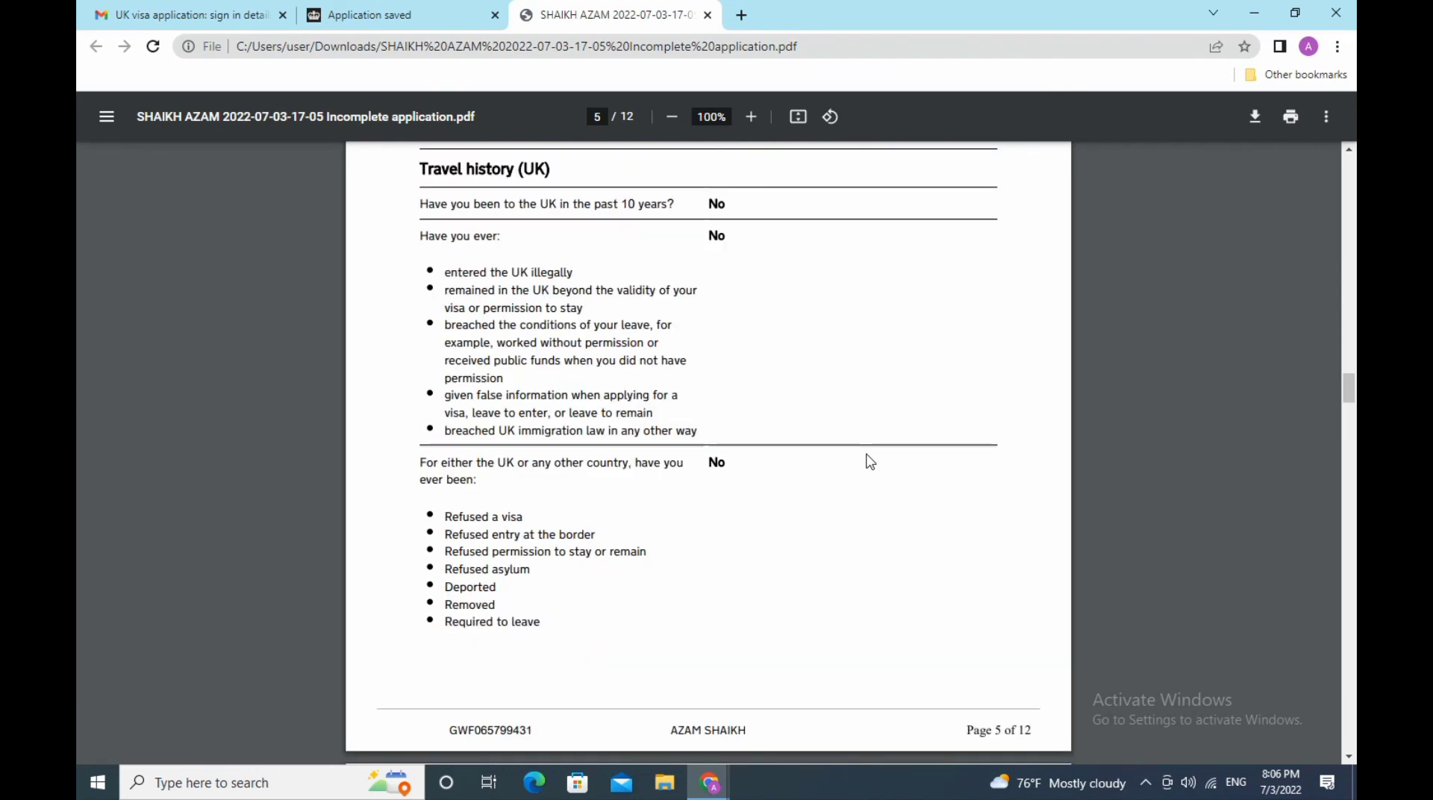
{"action": "scroll", "coordinate": [870, 461], "scroll_direction": "down", "scroll_amount": 3}
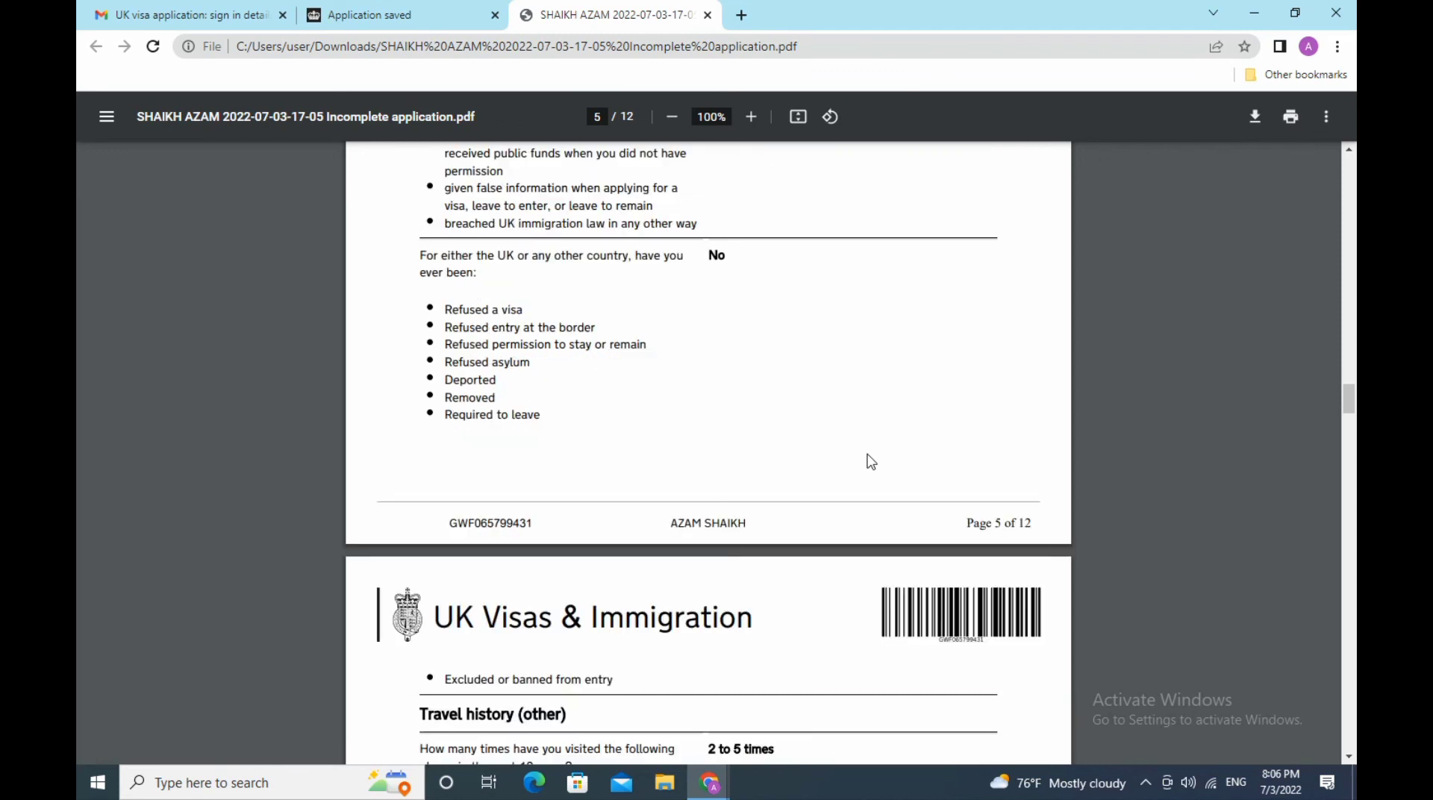
{"action": "scroll", "coordinate": [871, 461], "scroll_direction": "down", "scroll_amount": 3}
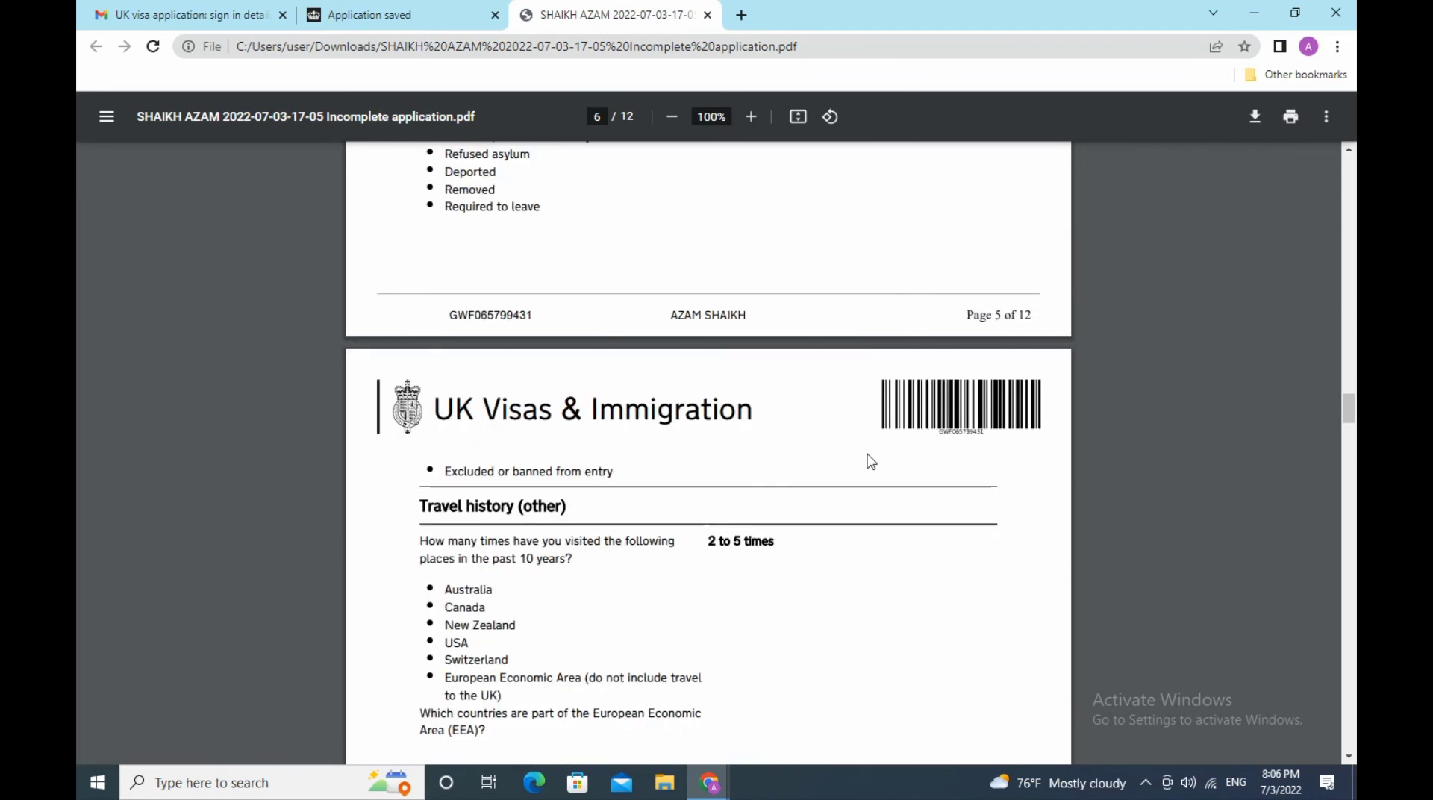
{"action": "scroll", "coordinate": [871, 462], "scroll_direction": "down", "scroll_amount": 3}
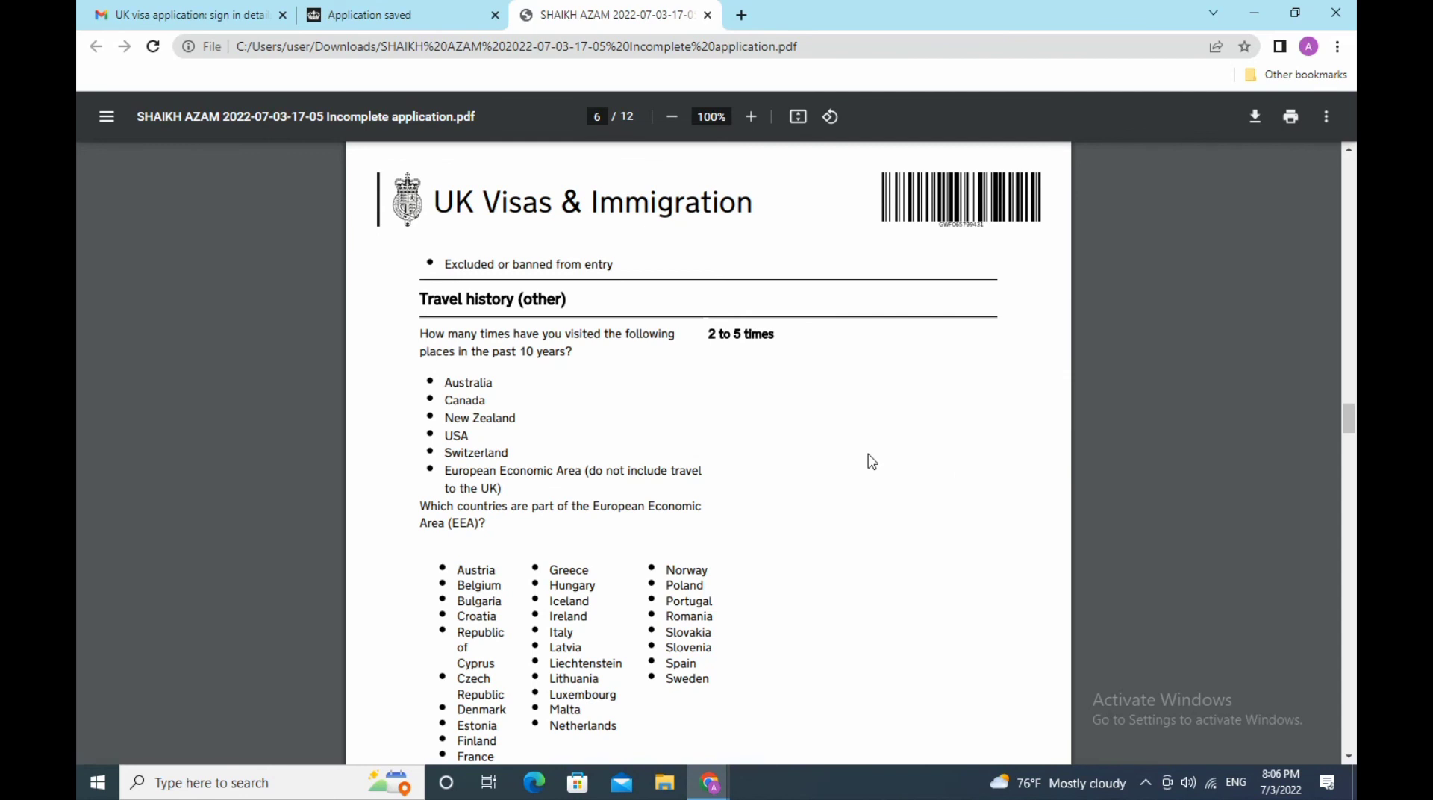
{"action": "scroll", "coordinate": [872, 461], "scroll_direction": "down", "scroll_amount": 3}
{"action": "scroll", "coordinate": [872, 461], "scroll_direction": "up", "scroll_amount": 3}
{"action": "scroll", "coordinate": [873, 462], "scroll_direction": "down", "scroll_amount": 3}
{"action": "scroll", "coordinate": [873, 462], "scroll_direction": "down", "scroll_amount": 3}
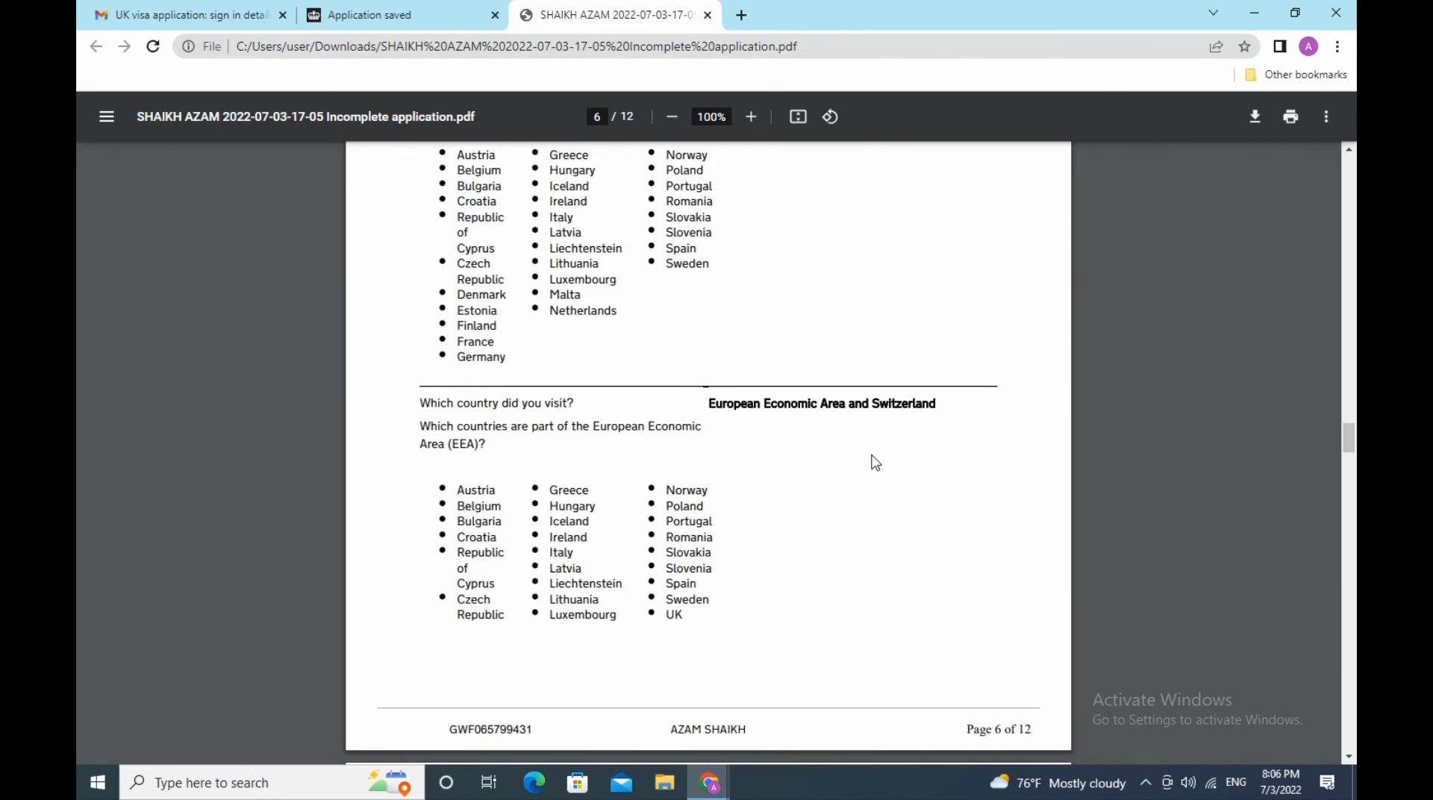
- Scroll through PDF pages 7 to 12, ending at the applicant declaration
{"action": "scroll", "coordinate": [876, 463], "scroll_direction": "down", "scroll_amount": 3}
{"action": "scroll", "coordinate": [876, 463], "scroll_direction": "down", "scroll_amount": 6}
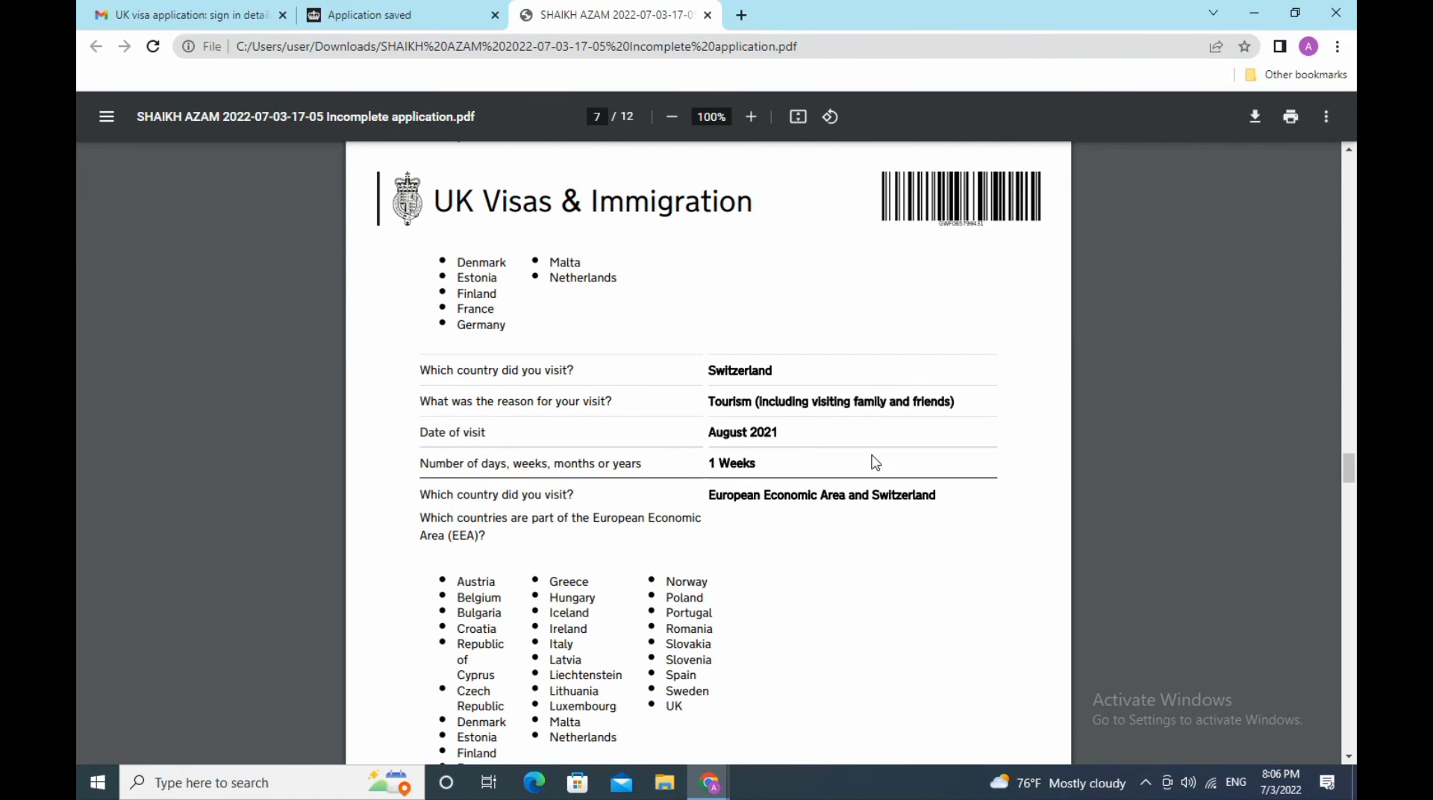
{"action": "scroll", "coordinate": [876, 463], "scroll_direction": "down", "scroll_amount": 3}
{"action": "scroll", "coordinate": [877, 463], "scroll_direction": "down", "scroll_amount": 3}
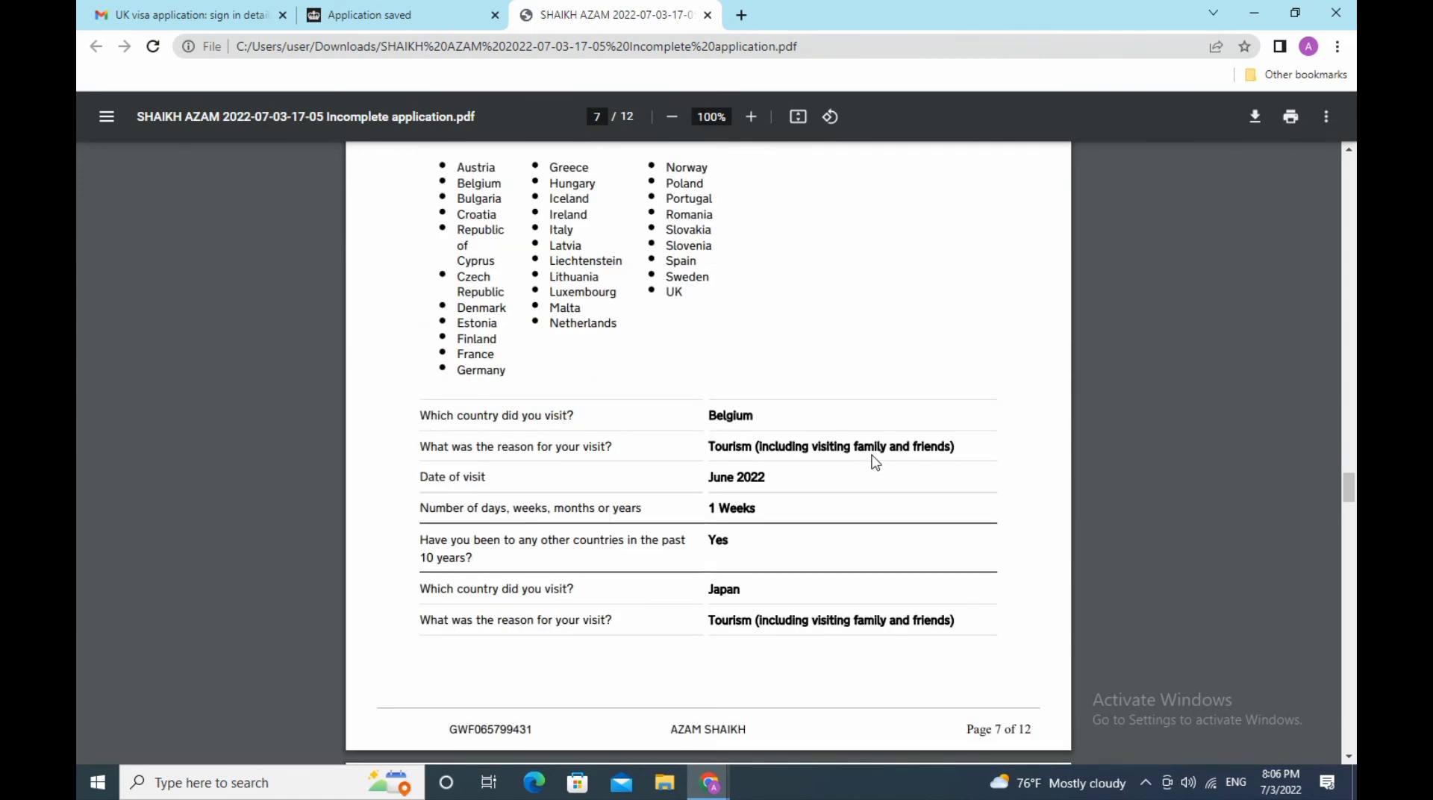
{"action": "scroll", "coordinate": [875, 462], "scroll_direction": "down", "scroll_amount": 3}
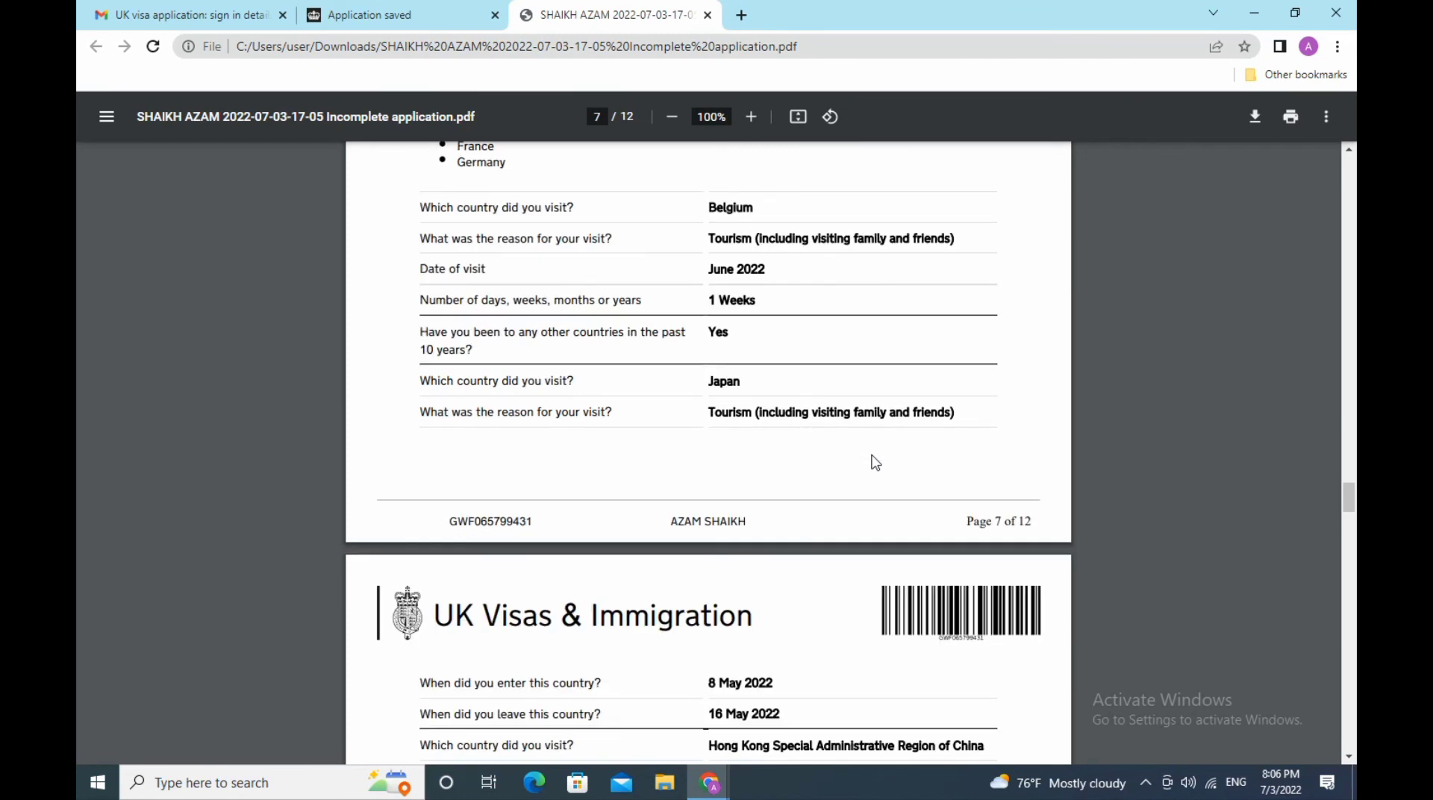
{"action": "scroll", "coordinate": [875, 462], "scroll_direction": "down", "scroll_amount": 3}
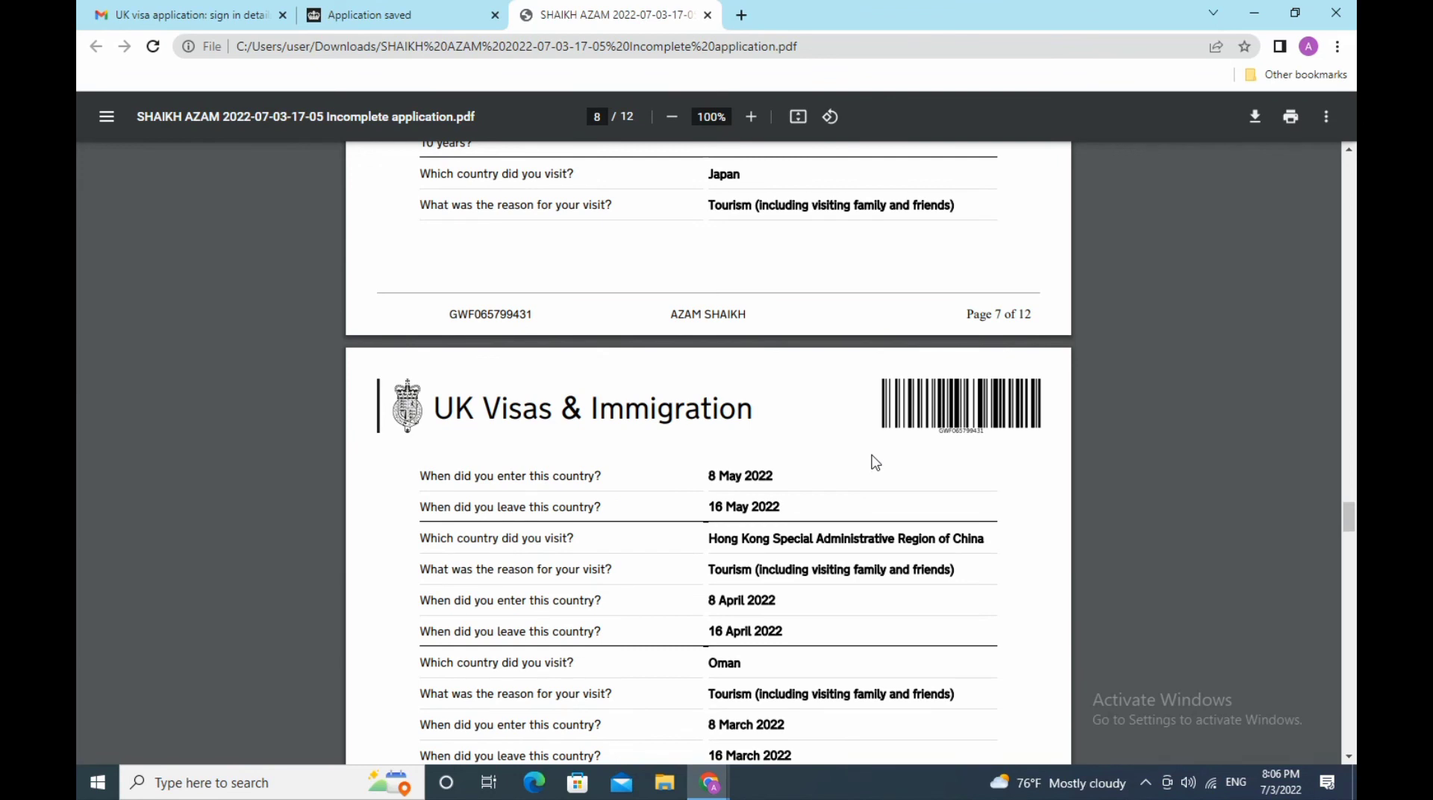
{"action": "scroll", "coordinate": [875, 462], "scroll_direction": "down", "scroll_amount": 3}
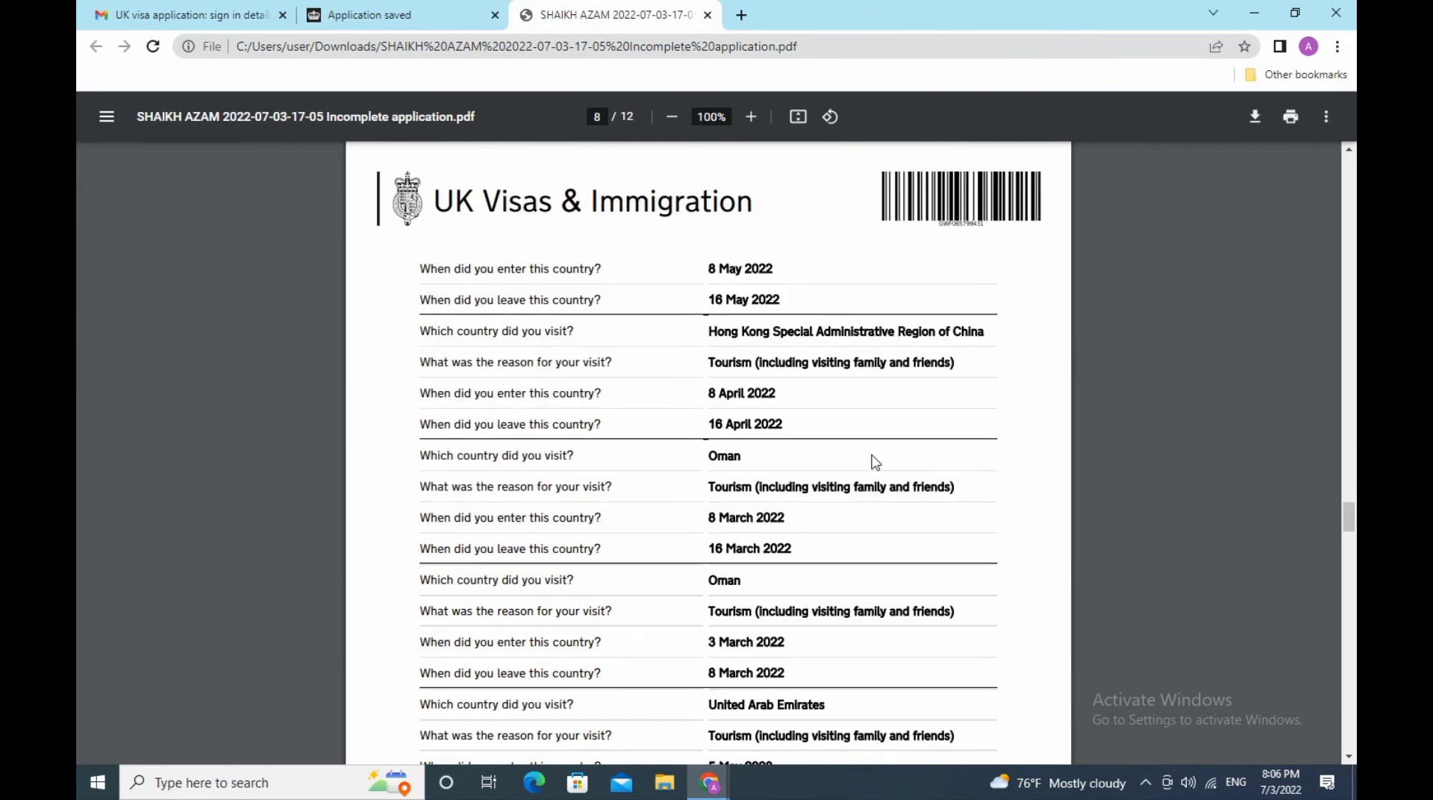
{"action": "scroll", "coordinate": [876, 462], "scroll_direction": "down", "scroll_amount": 3}
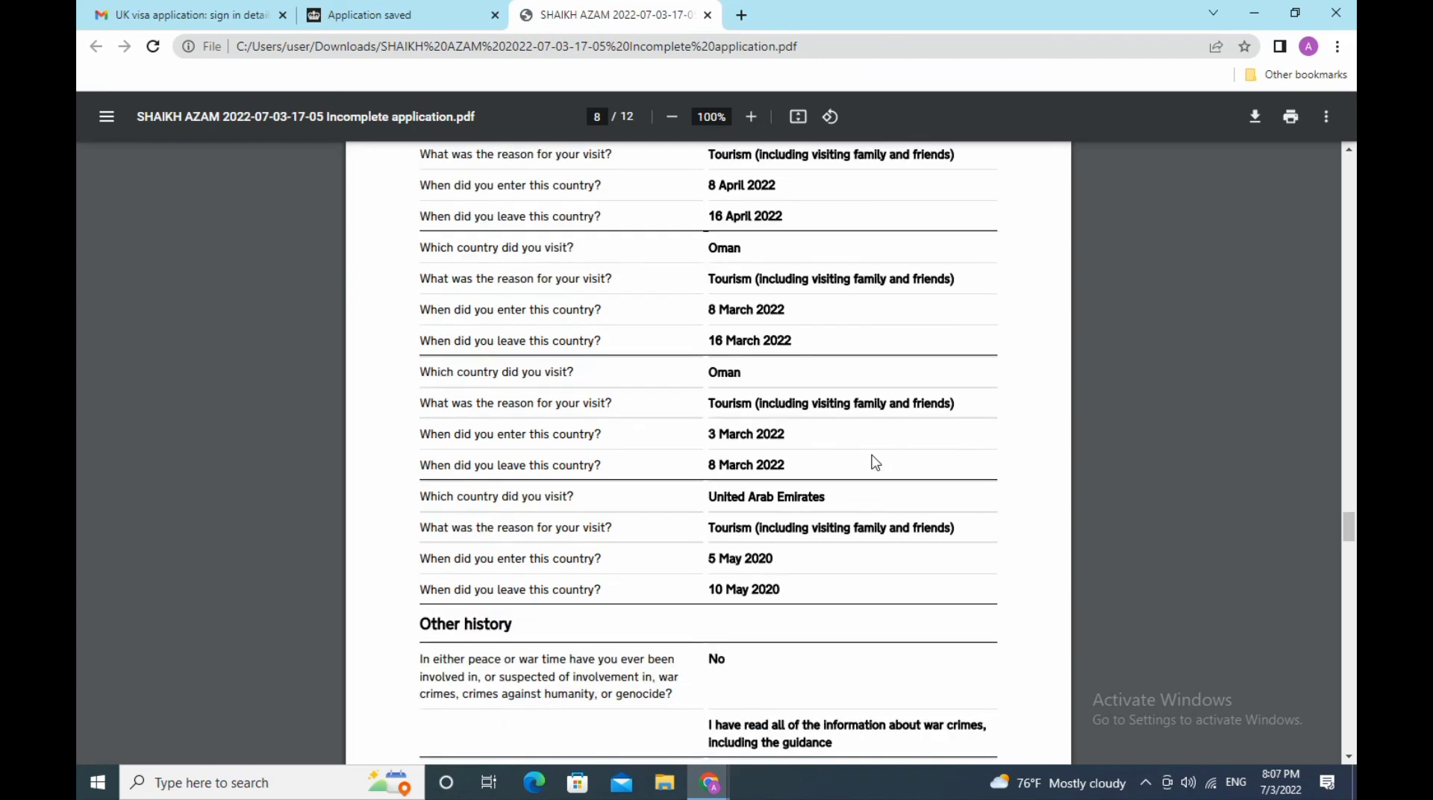
{"action": "scroll", "coordinate": [876, 462], "scroll_direction": "down", "scroll_amount": 3}
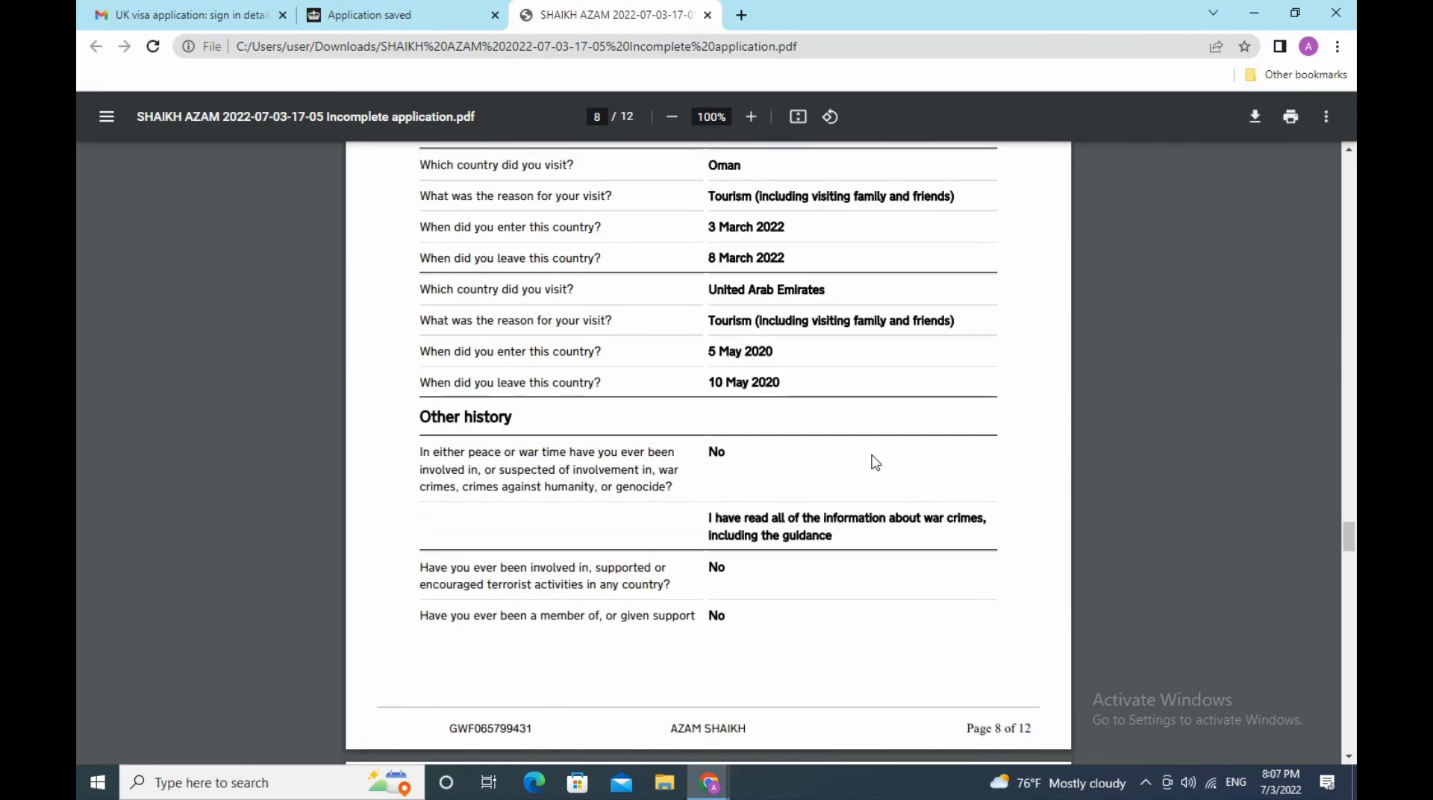
{"action": "scroll", "coordinate": [875, 462], "scroll_direction": "down", "scroll_amount": 3}
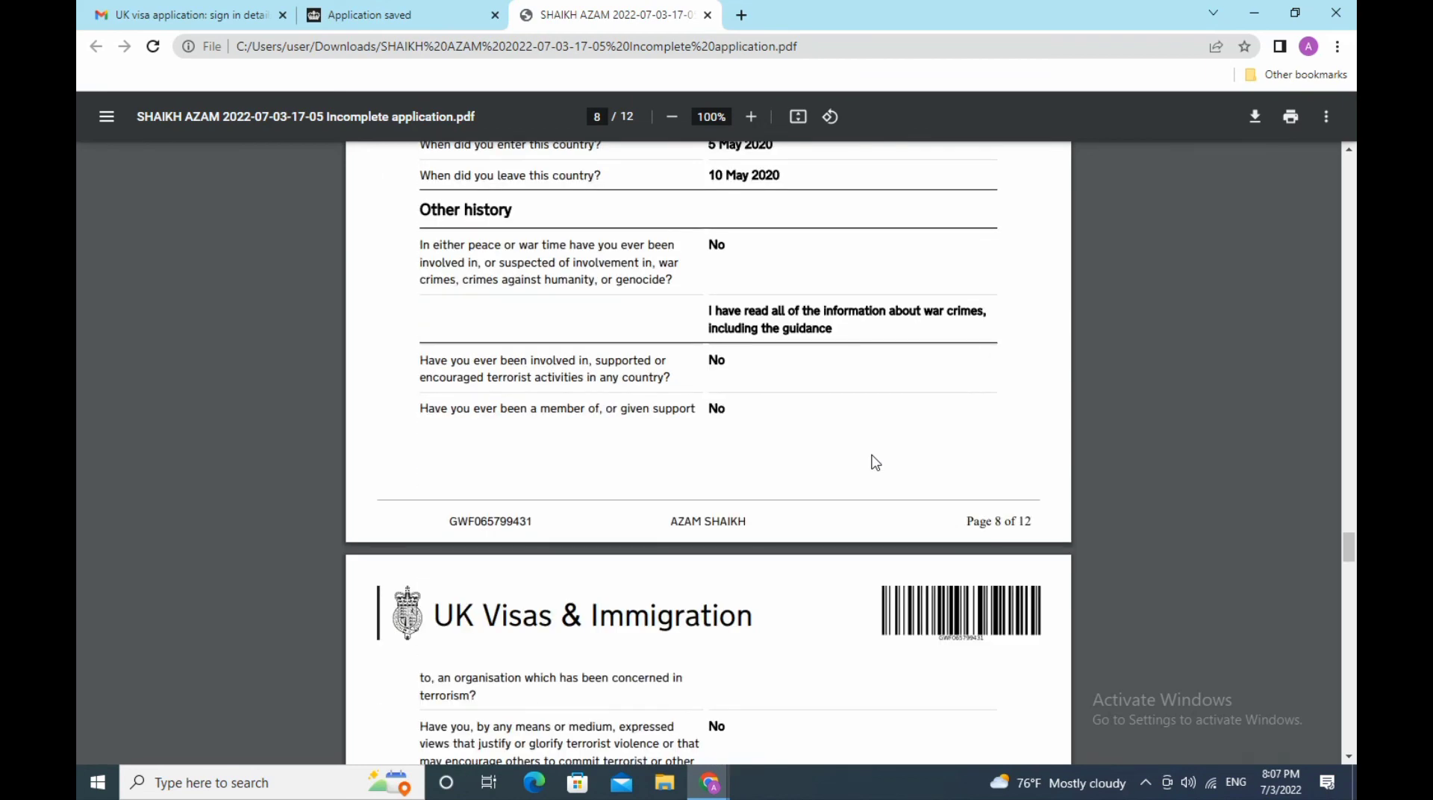
{"action": "scroll", "coordinate": [876, 463], "scroll_direction": "down", "scroll_amount": 3}
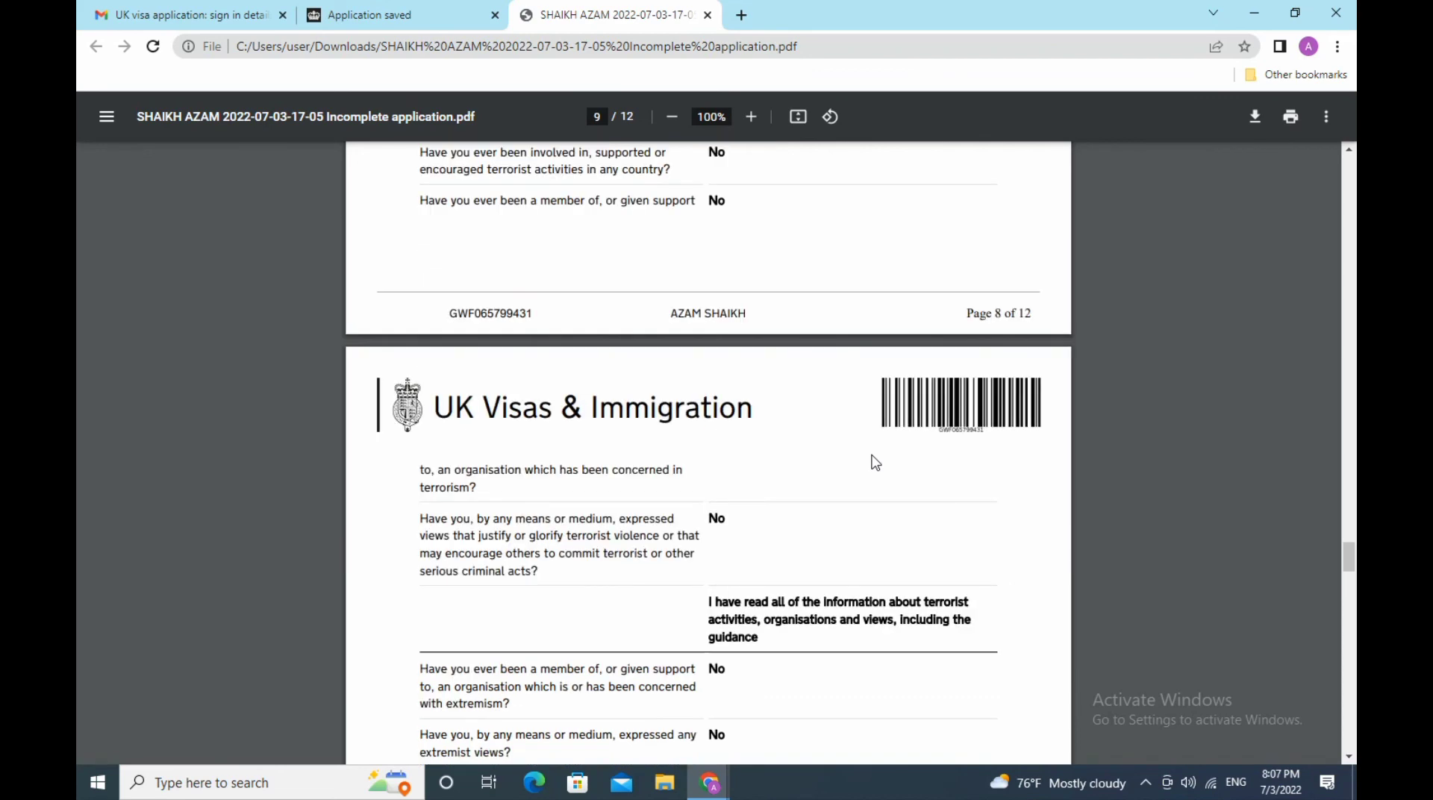
{"action": "scroll", "coordinate": [876, 462], "scroll_direction": "down", "scroll_amount": 3}
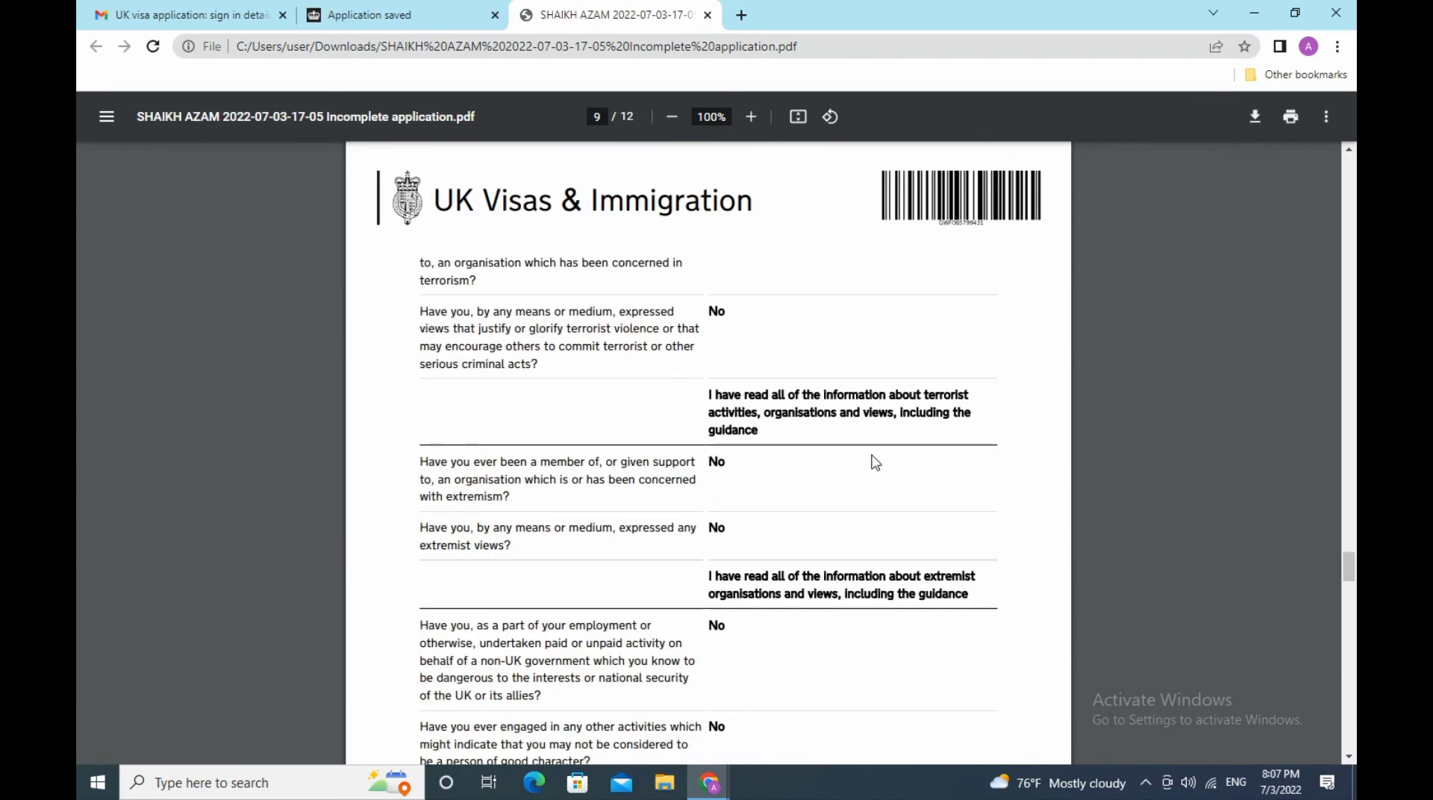
{"action": "scroll", "coordinate": [876, 462], "scroll_direction": "down", "scroll_amount": 3}
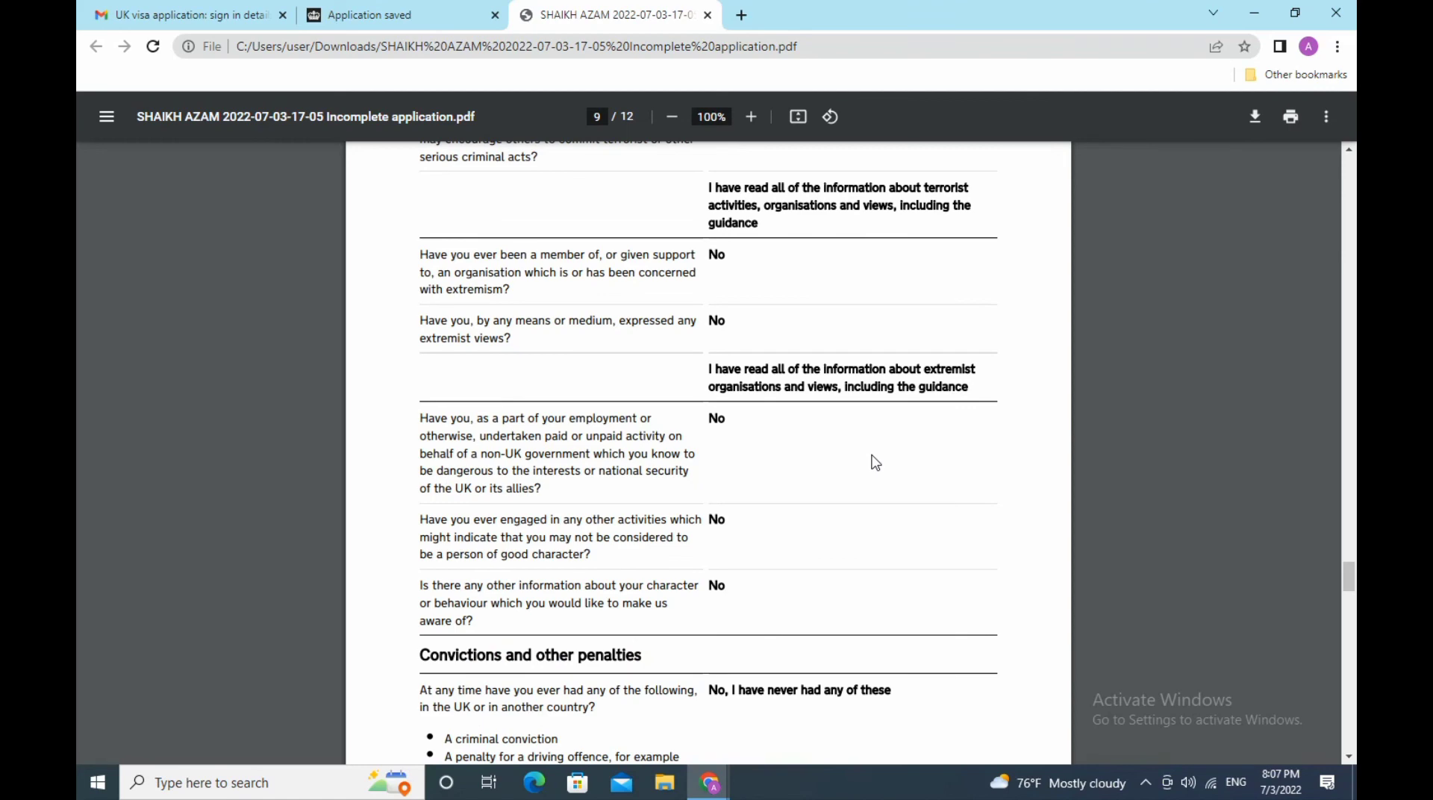
{"action": "scroll", "coordinate": [876, 462], "scroll_direction": "down", "scroll_amount": 3}
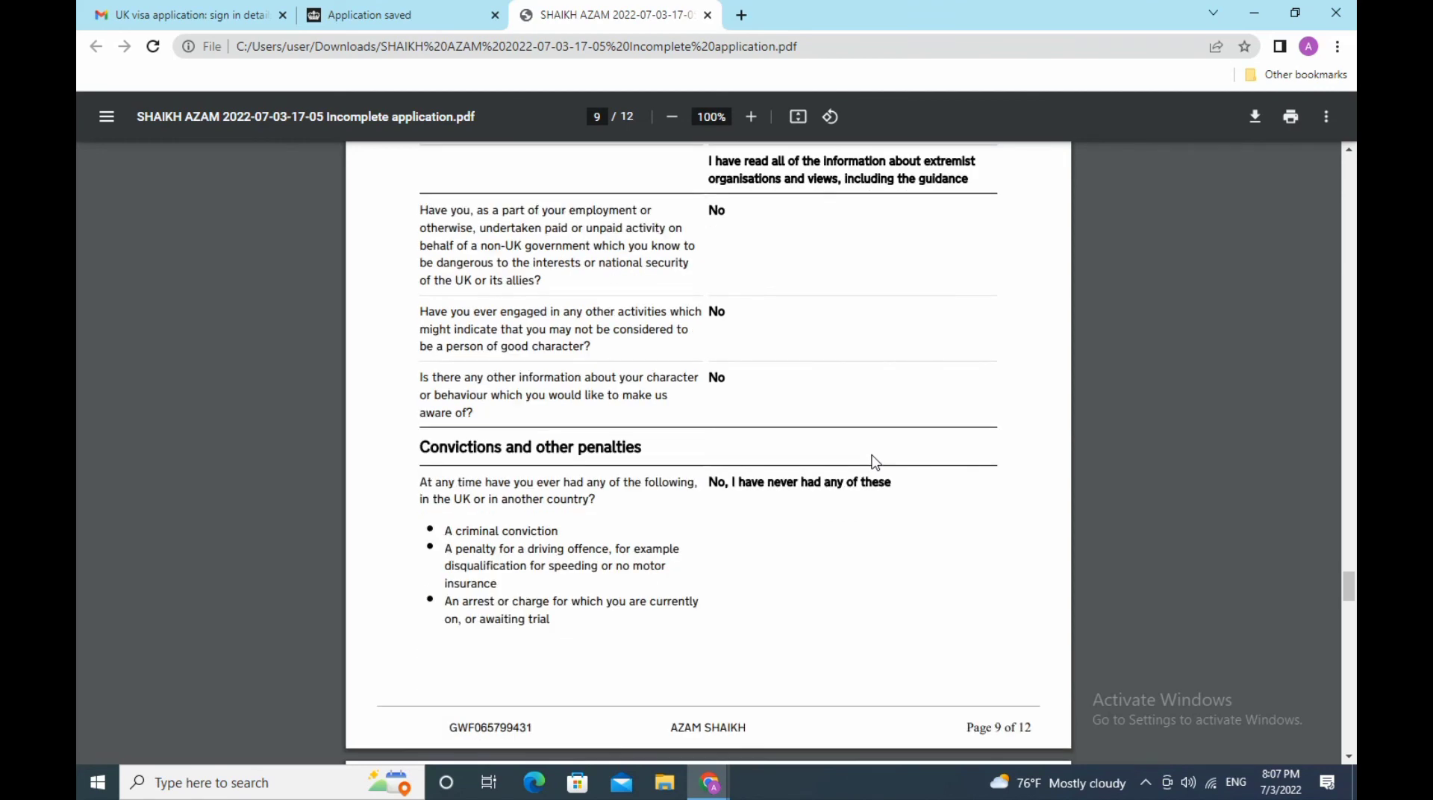
{"action": "scroll", "coordinate": [876, 462], "scroll_direction": "down", "scroll_amount": 3}
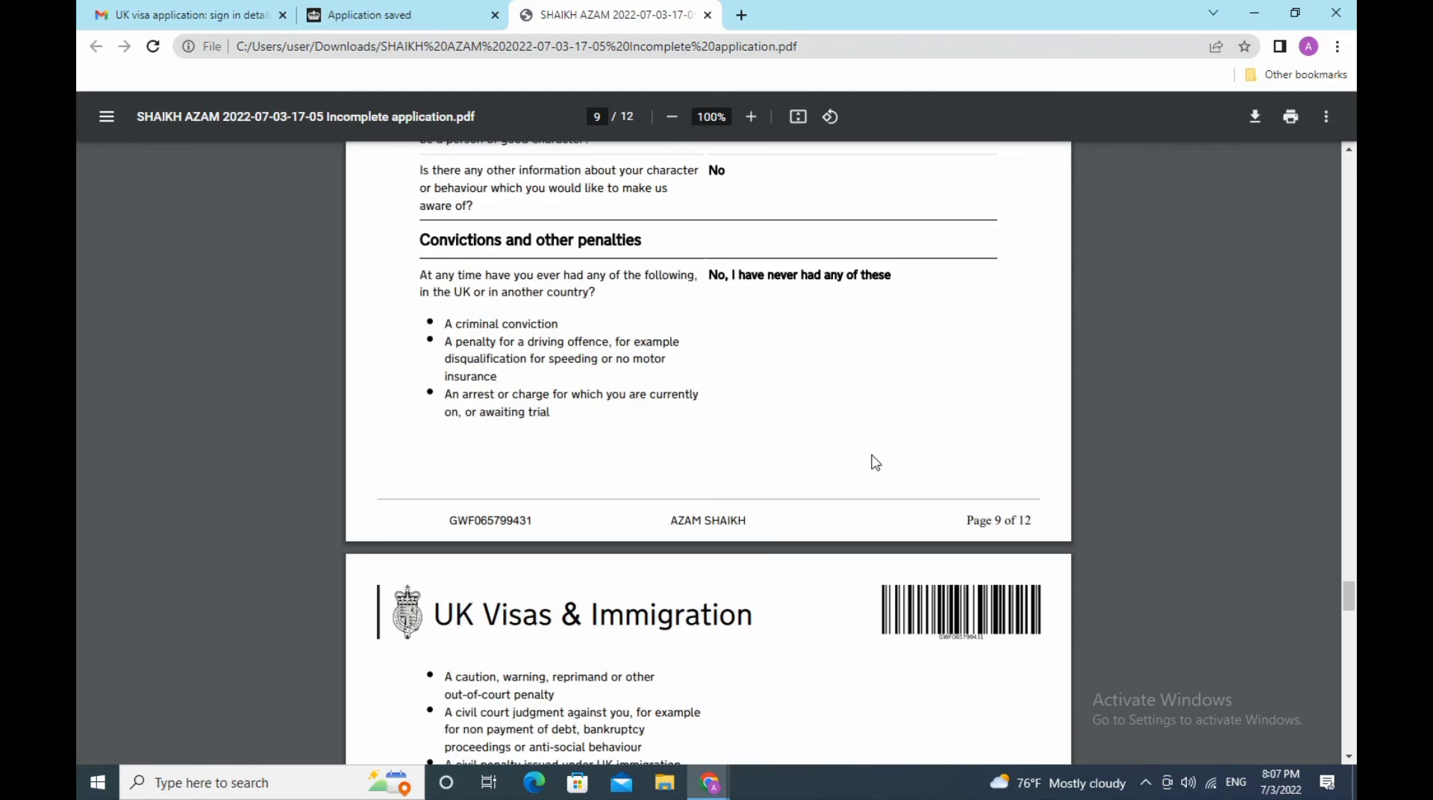
{"action": "scroll", "coordinate": [876, 462], "scroll_direction": "down", "scroll_amount": 3}
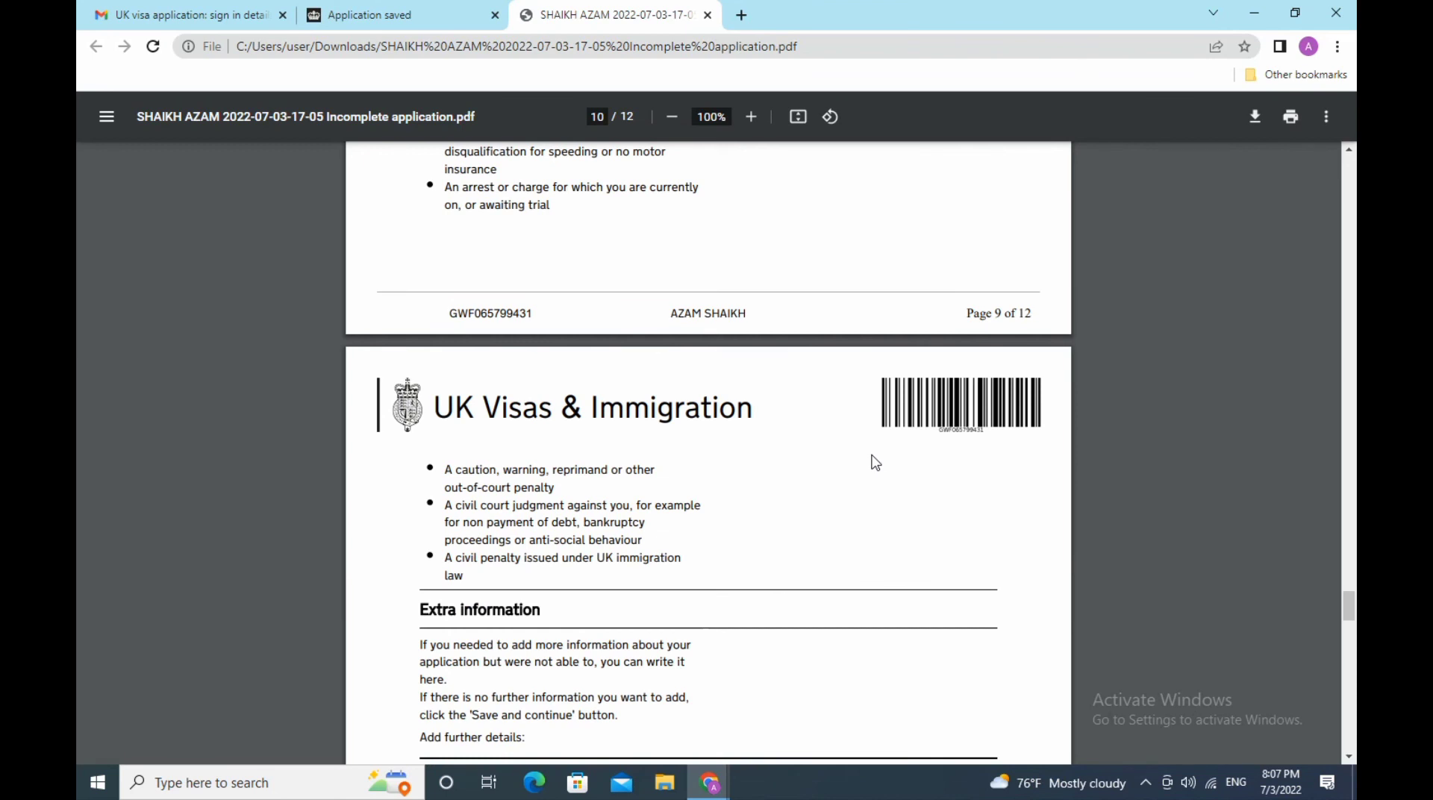
{"action": "scroll", "coordinate": [876, 462], "scroll_direction": "down", "scroll_amount": 3}
{"action": "scroll", "coordinate": [876, 462], "scroll_direction": "down", "scroll_amount": 3}
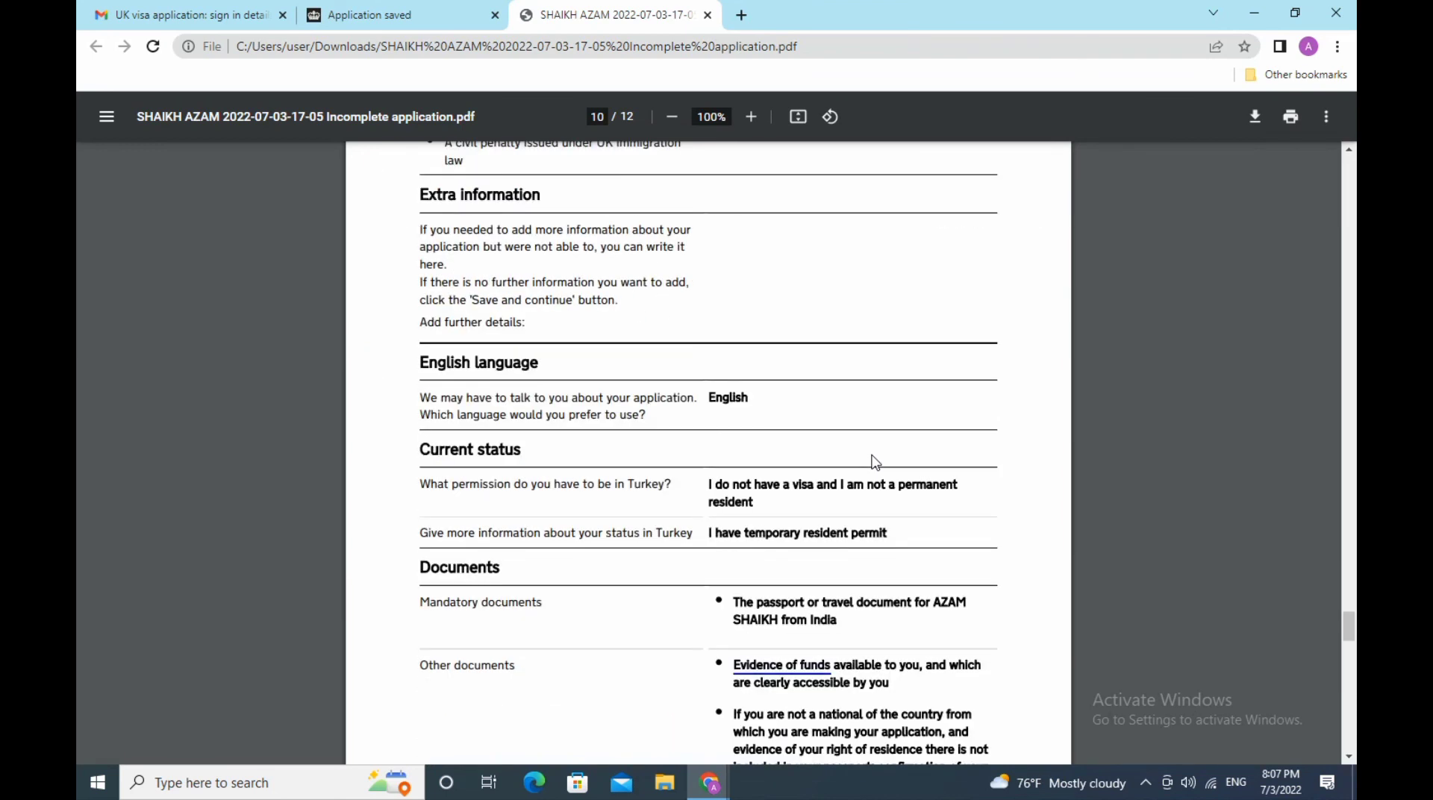
{"action": "scroll", "coordinate": [876, 462], "scroll_direction": "down", "scroll_amount": 3}
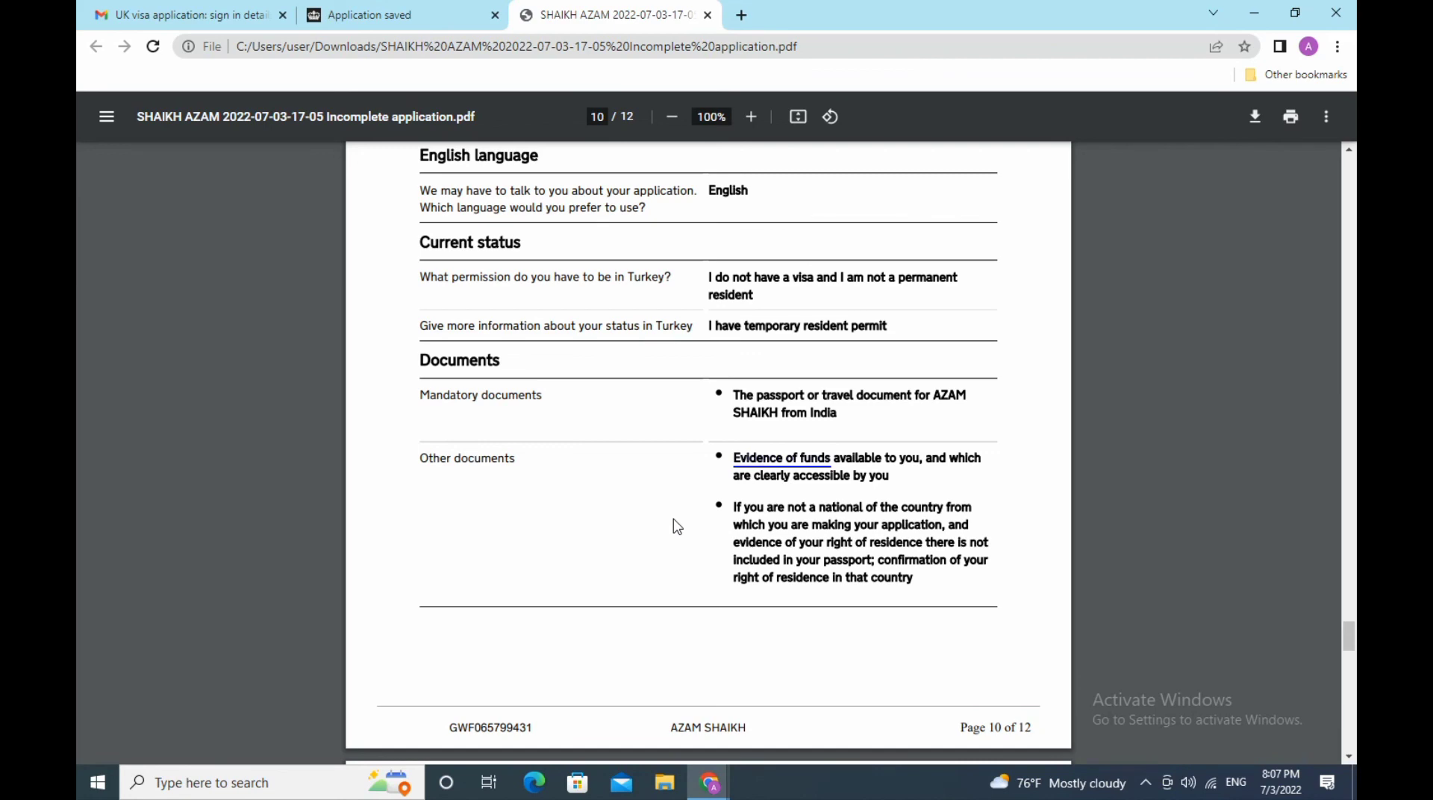
{"action": "scroll", "coordinate": [677, 526], "scroll_direction": "down", "scroll_amount": 5}
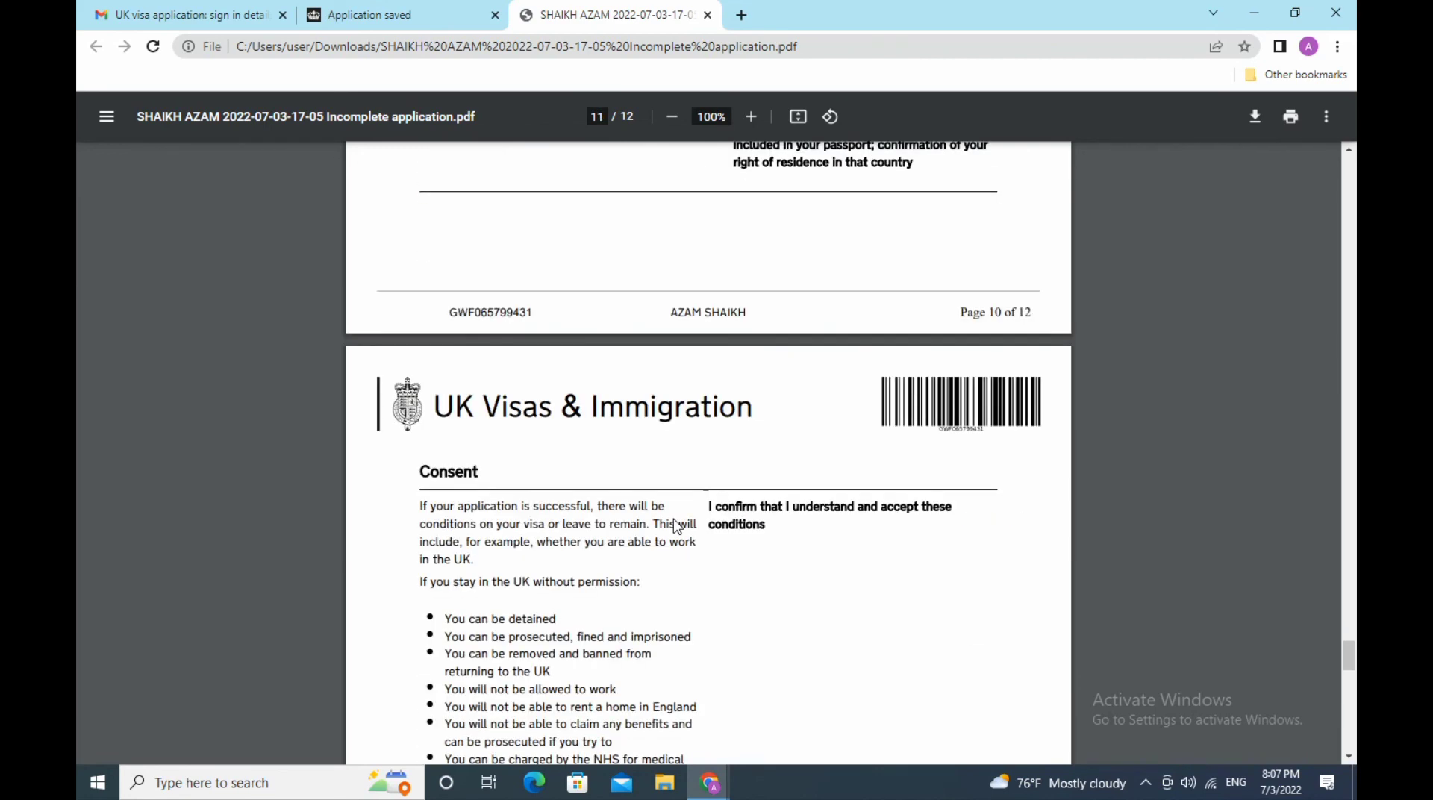
{"action": "scroll", "coordinate": [677, 526], "scroll_direction": "down", "scroll_amount": 3}
{"action": "scroll", "coordinate": [677, 526], "scroll_direction": "down", "scroll_amount": 3}
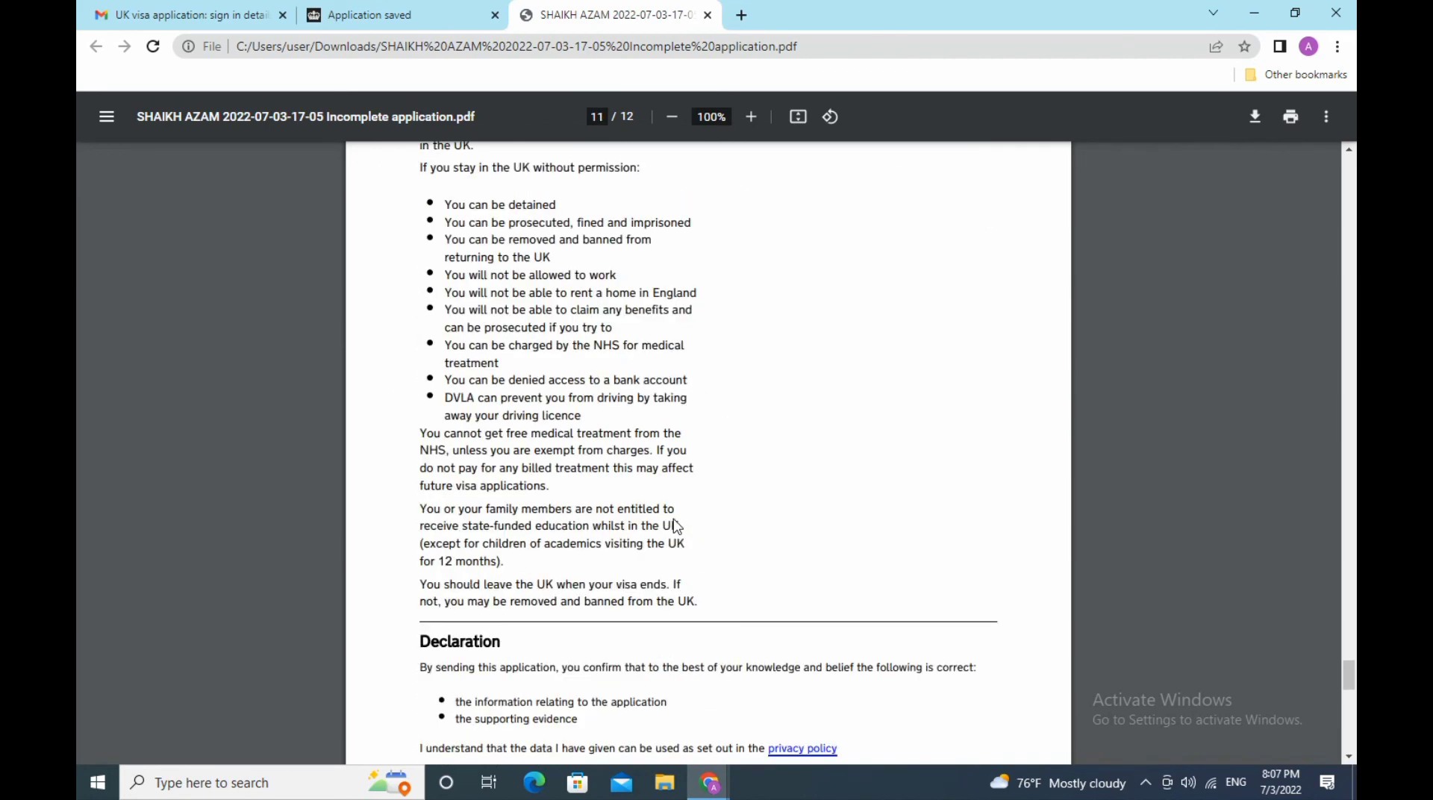
{"action": "scroll", "coordinate": [677, 526], "scroll_direction": "down", "scroll_amount": 3}
{"action": "scroll", "coordinate": [680, 526], "scroll_direction": "down", "scroll_amount": 3}
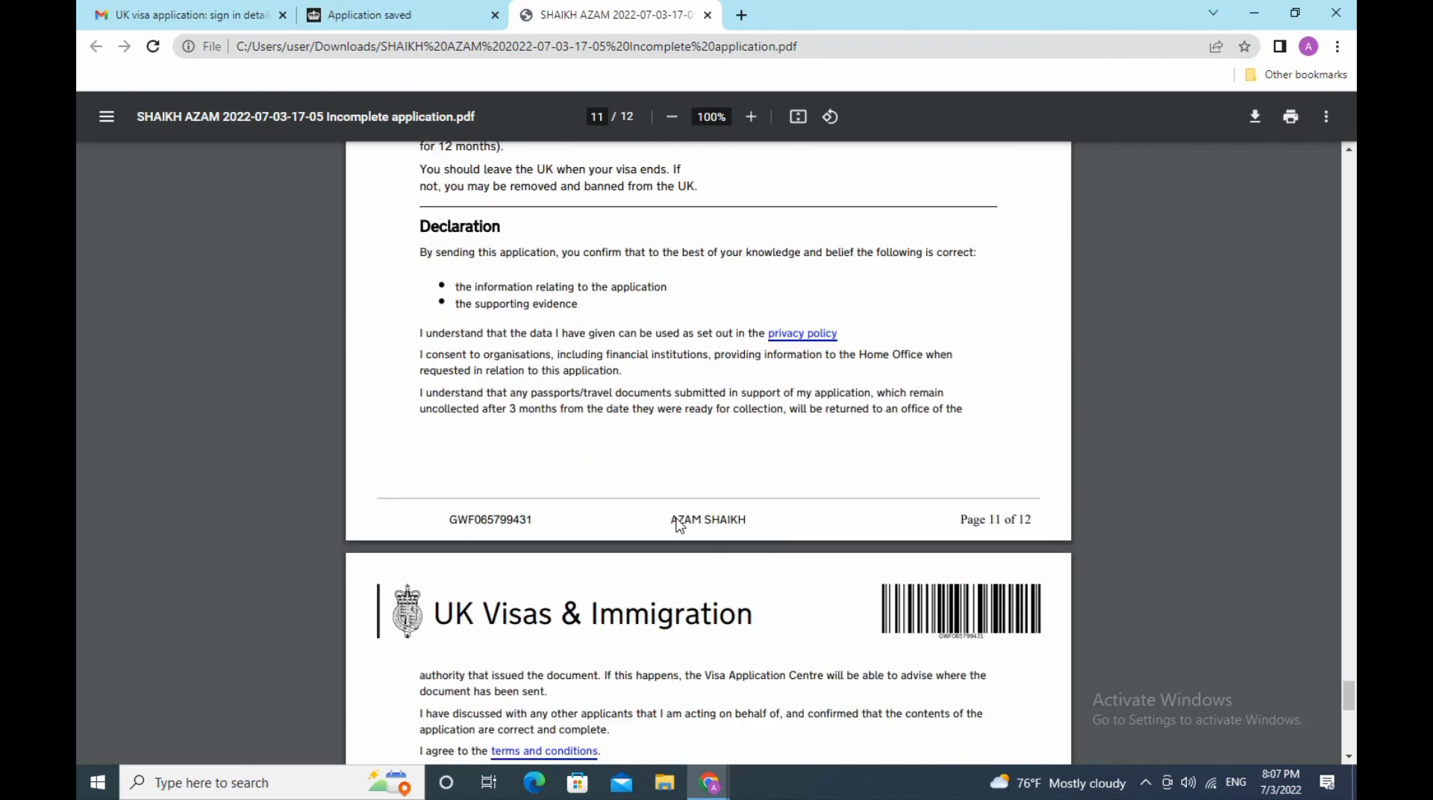
{"action": "scroll", "coordinate": [679, 526], "scroll_direction": "down", "scroll_amount": 3}
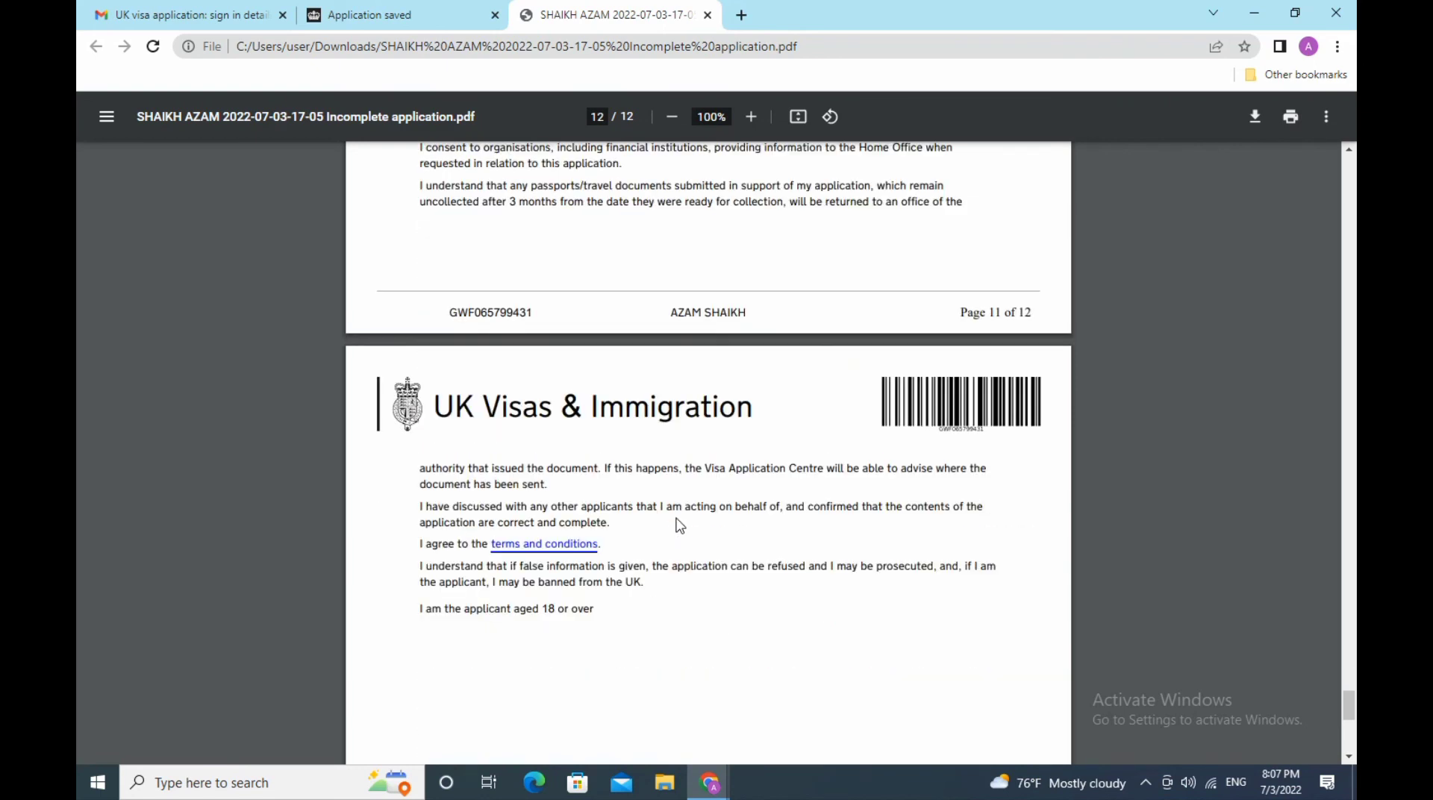
{"action": "scroll", "coordinate": [679, 527], "scroll_direction": "down", "scroll_amount": 3}
{"action": "scroll", "coordinate": [681, 525], "scroll_direction": "down", "scroll_amount": 3}
{"action": "scroll", "coordinate": [681, 525], "scroll_direction": "down", "scroll_amount": 3}
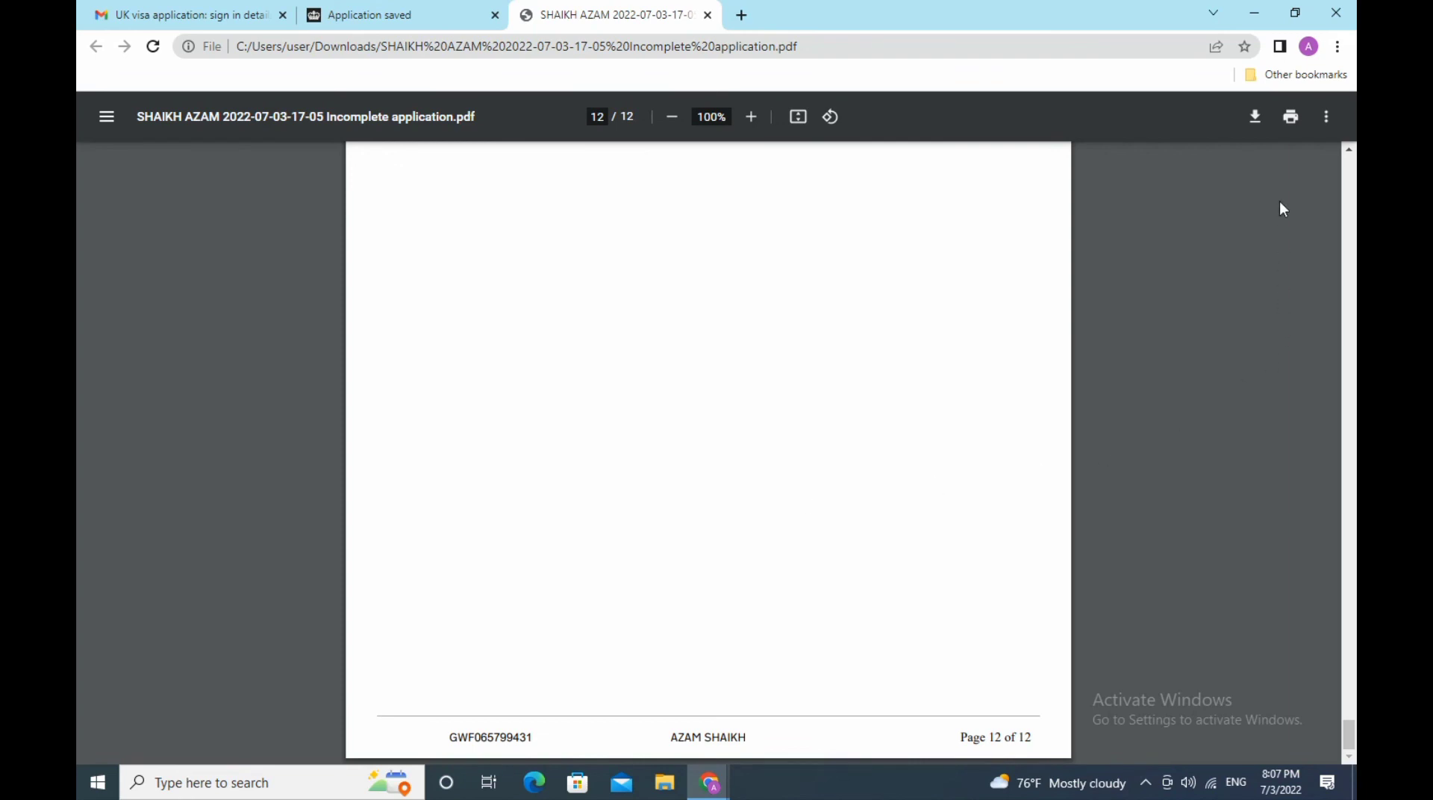
- Send the PDF to print, then minimize the PDF and application windows
{"action": "left_click", "coordinate": [1292, 115]}
{"action": "left_click", "coordinate": [1261, 12]}
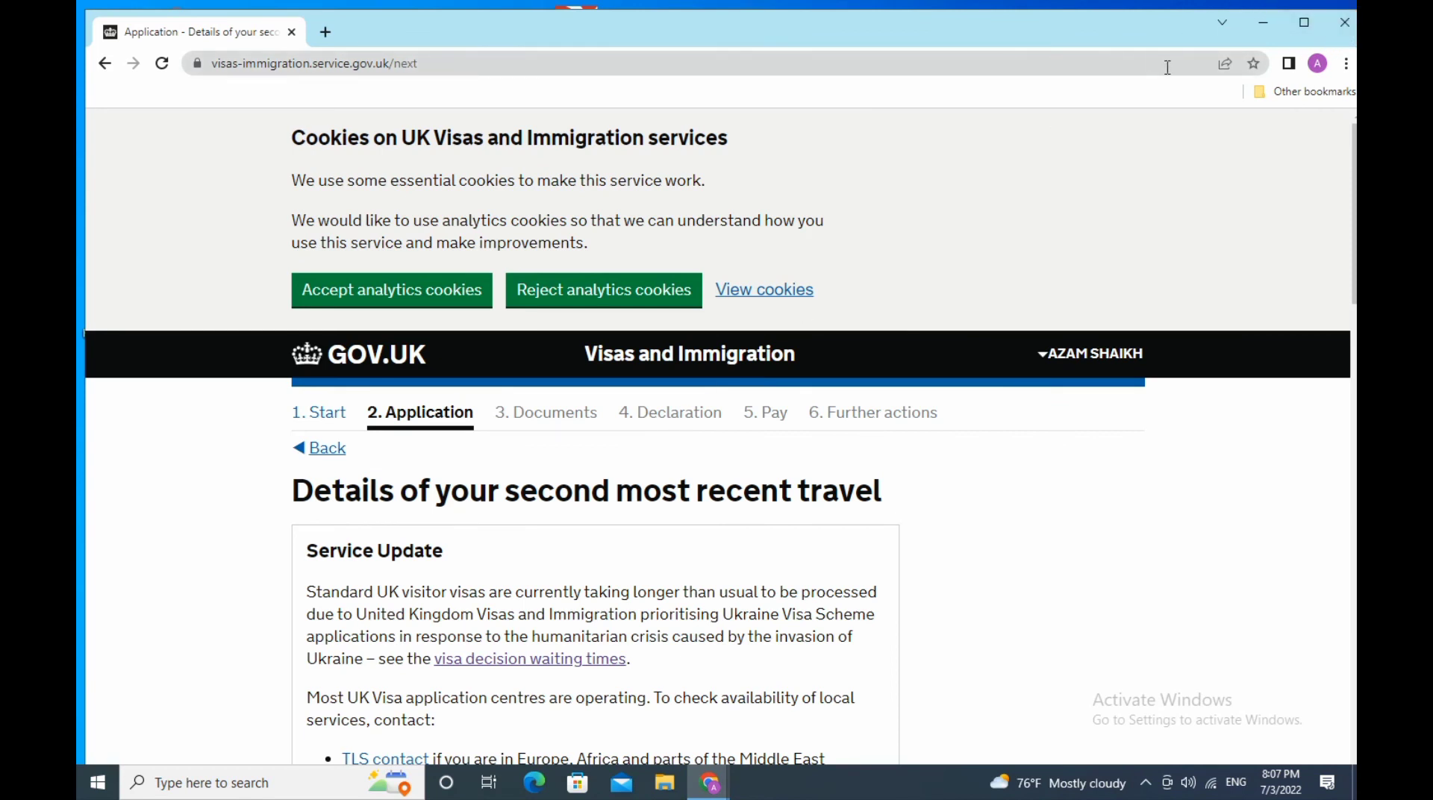
{"action": "left_click", "coordinate": [1263, 22]}
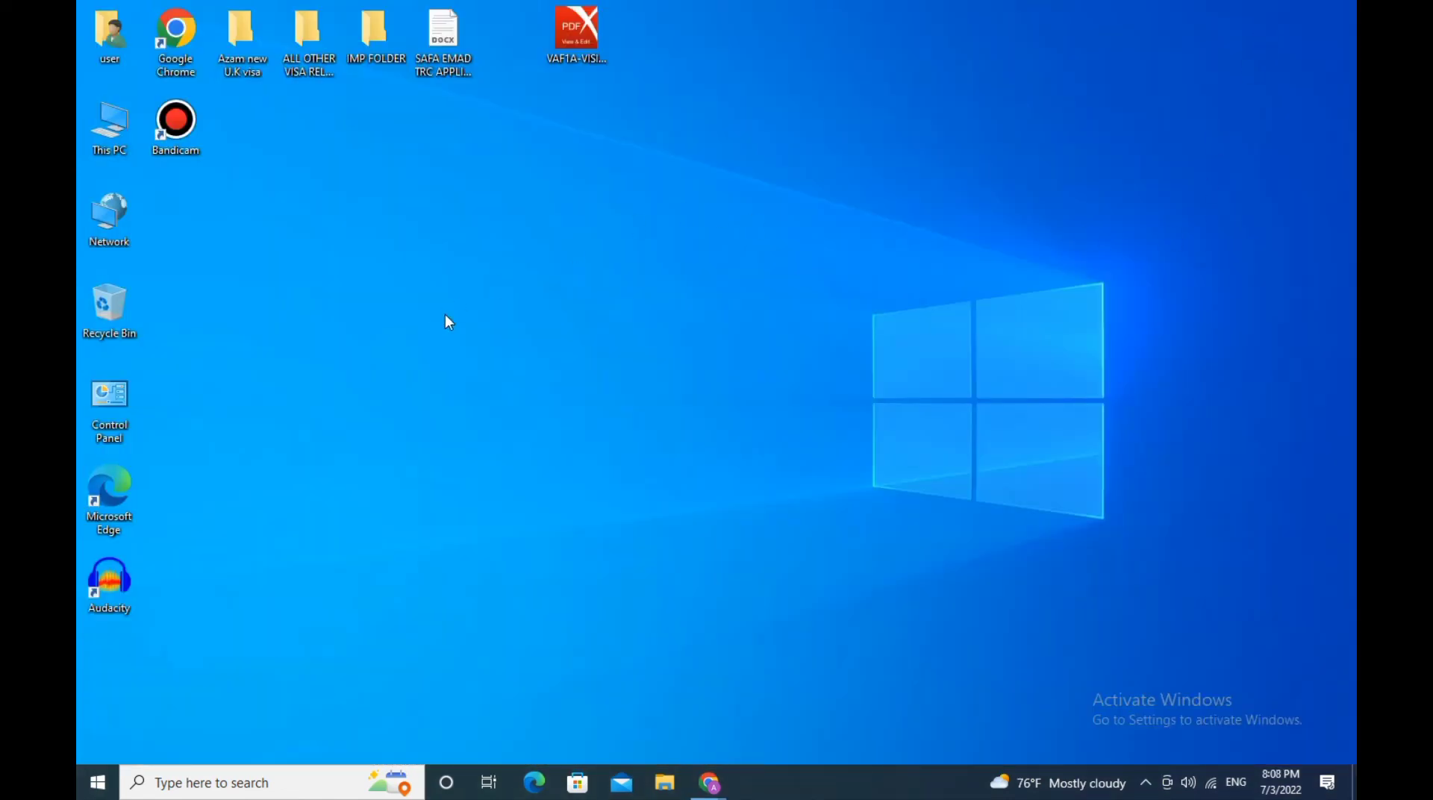